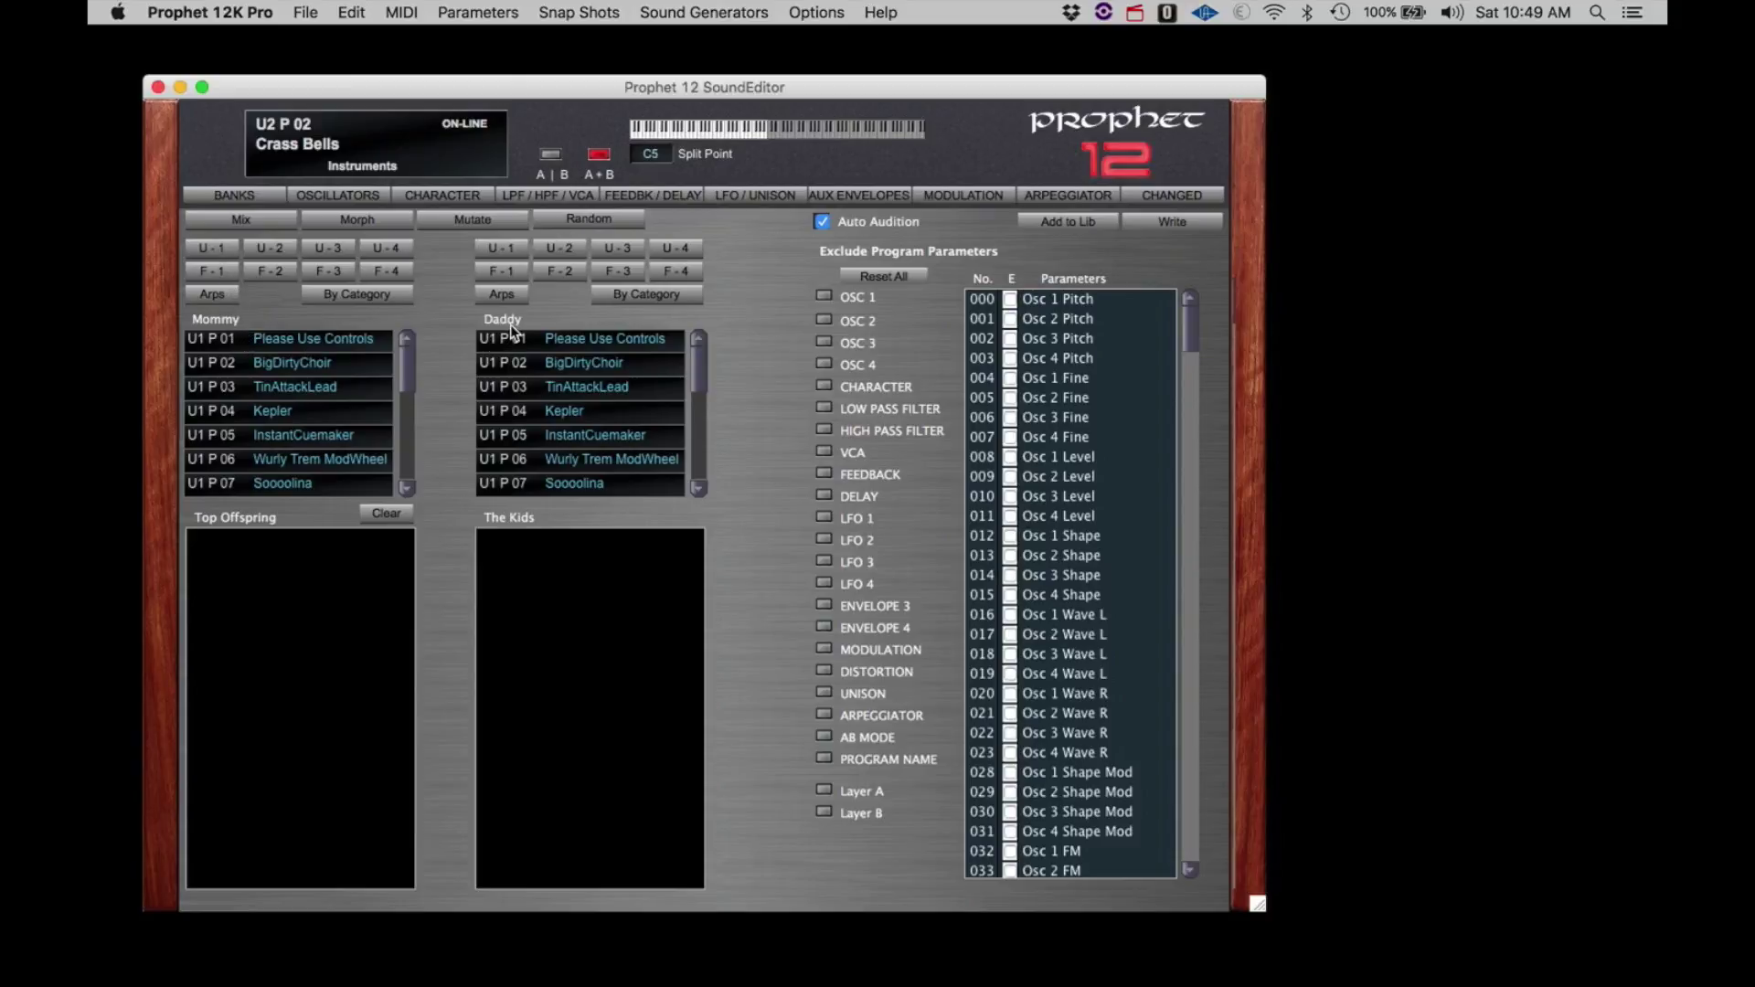
Load user bank U-1 into the Mommy list and user bank U-2 into the Daddy list
{"action": "left_click", "coordinate": [207, 252]}
{"action": "left_click", "coordinate": [271, 274]}
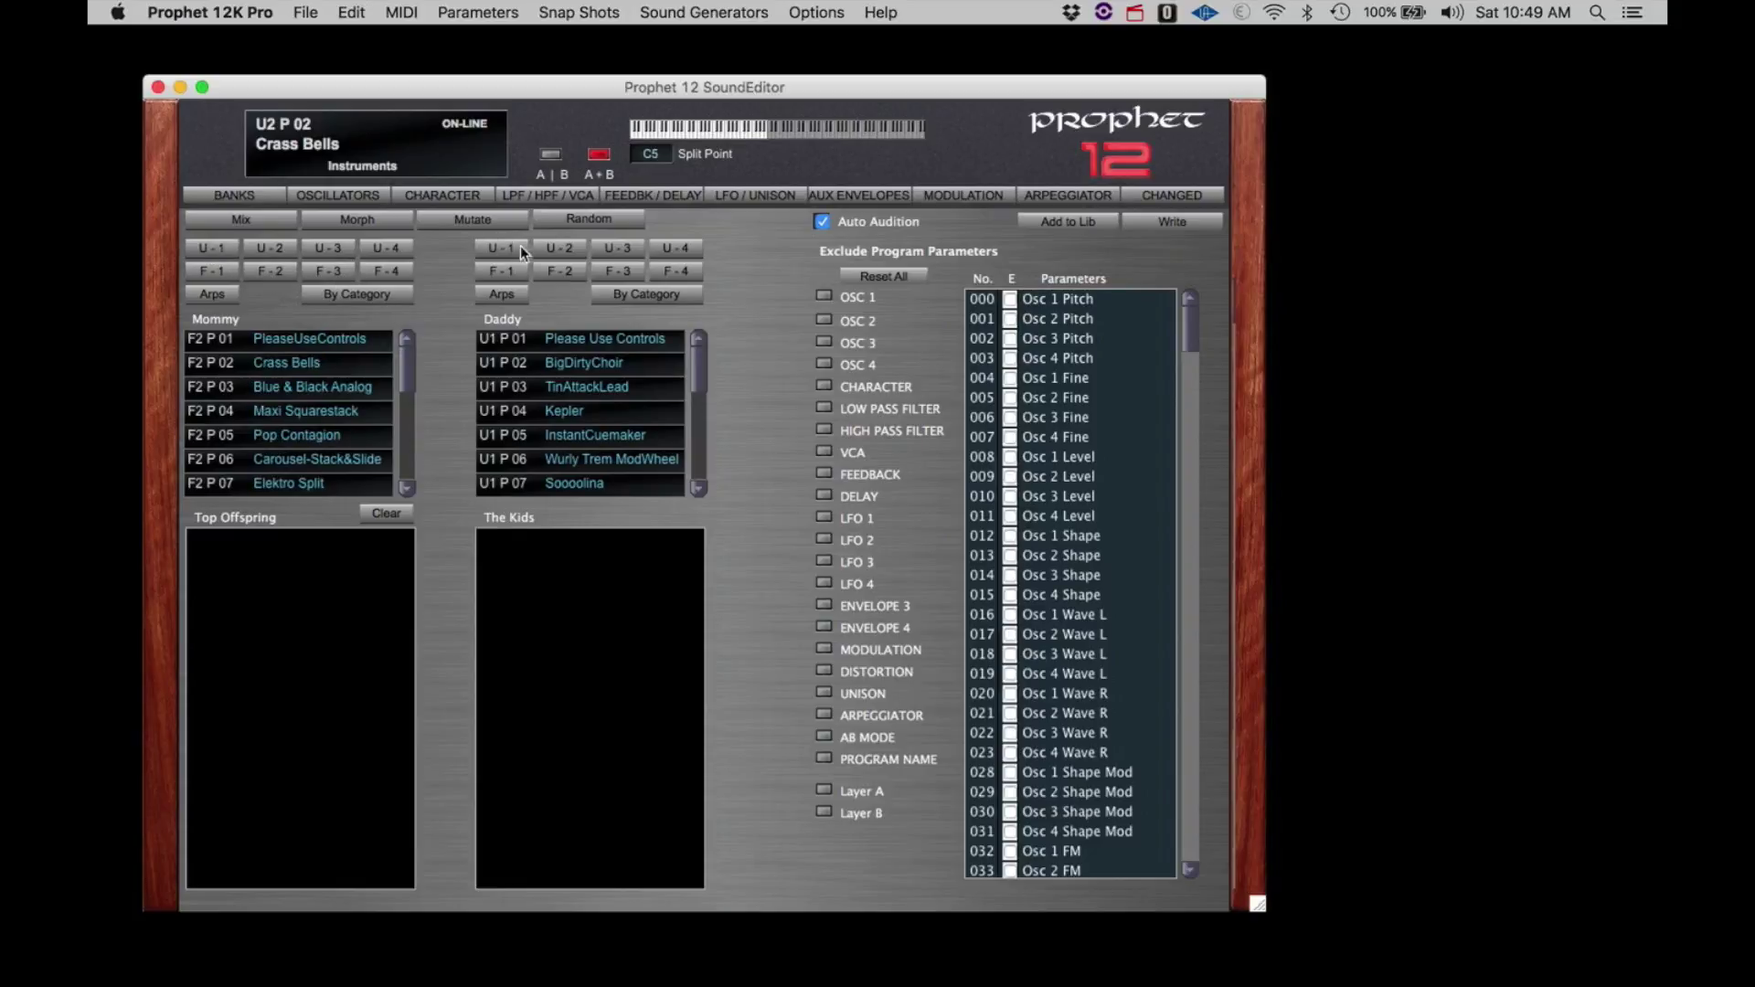
{"action": "left_click", "coordinate": [560, 268]}
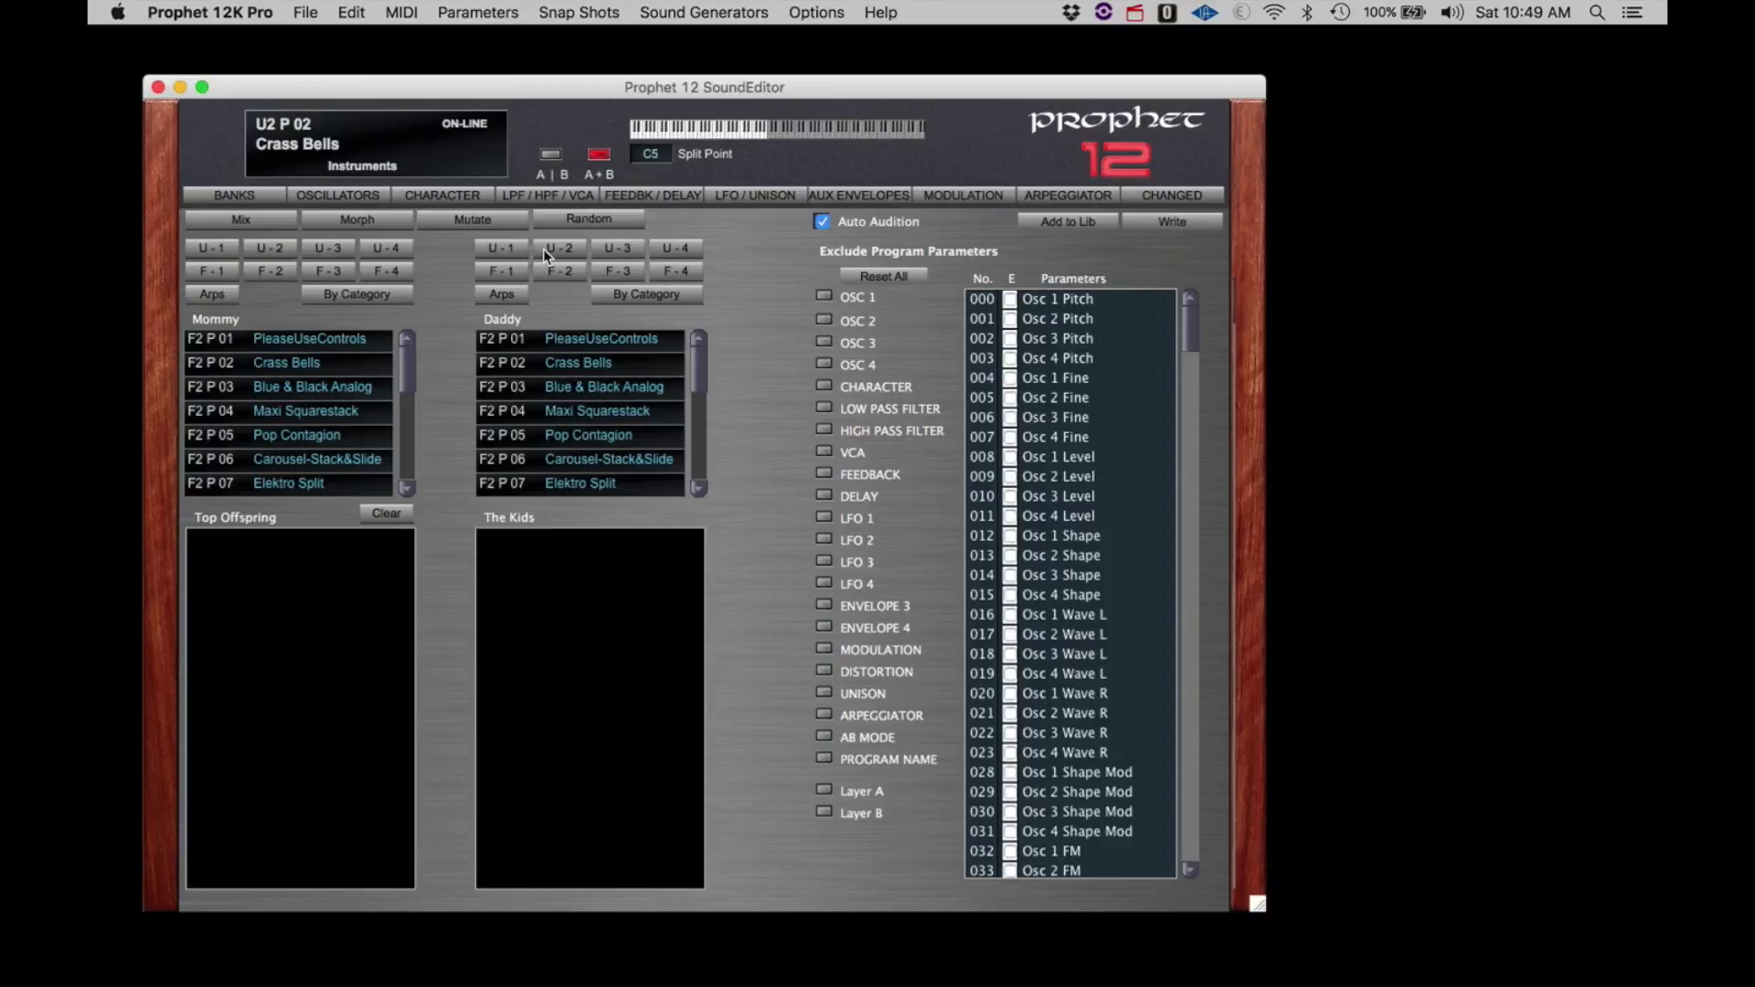
{"action": "left_click", "coordinate": [543, 249]}
{"action": "left_click", "coordinate": [217, 250]}
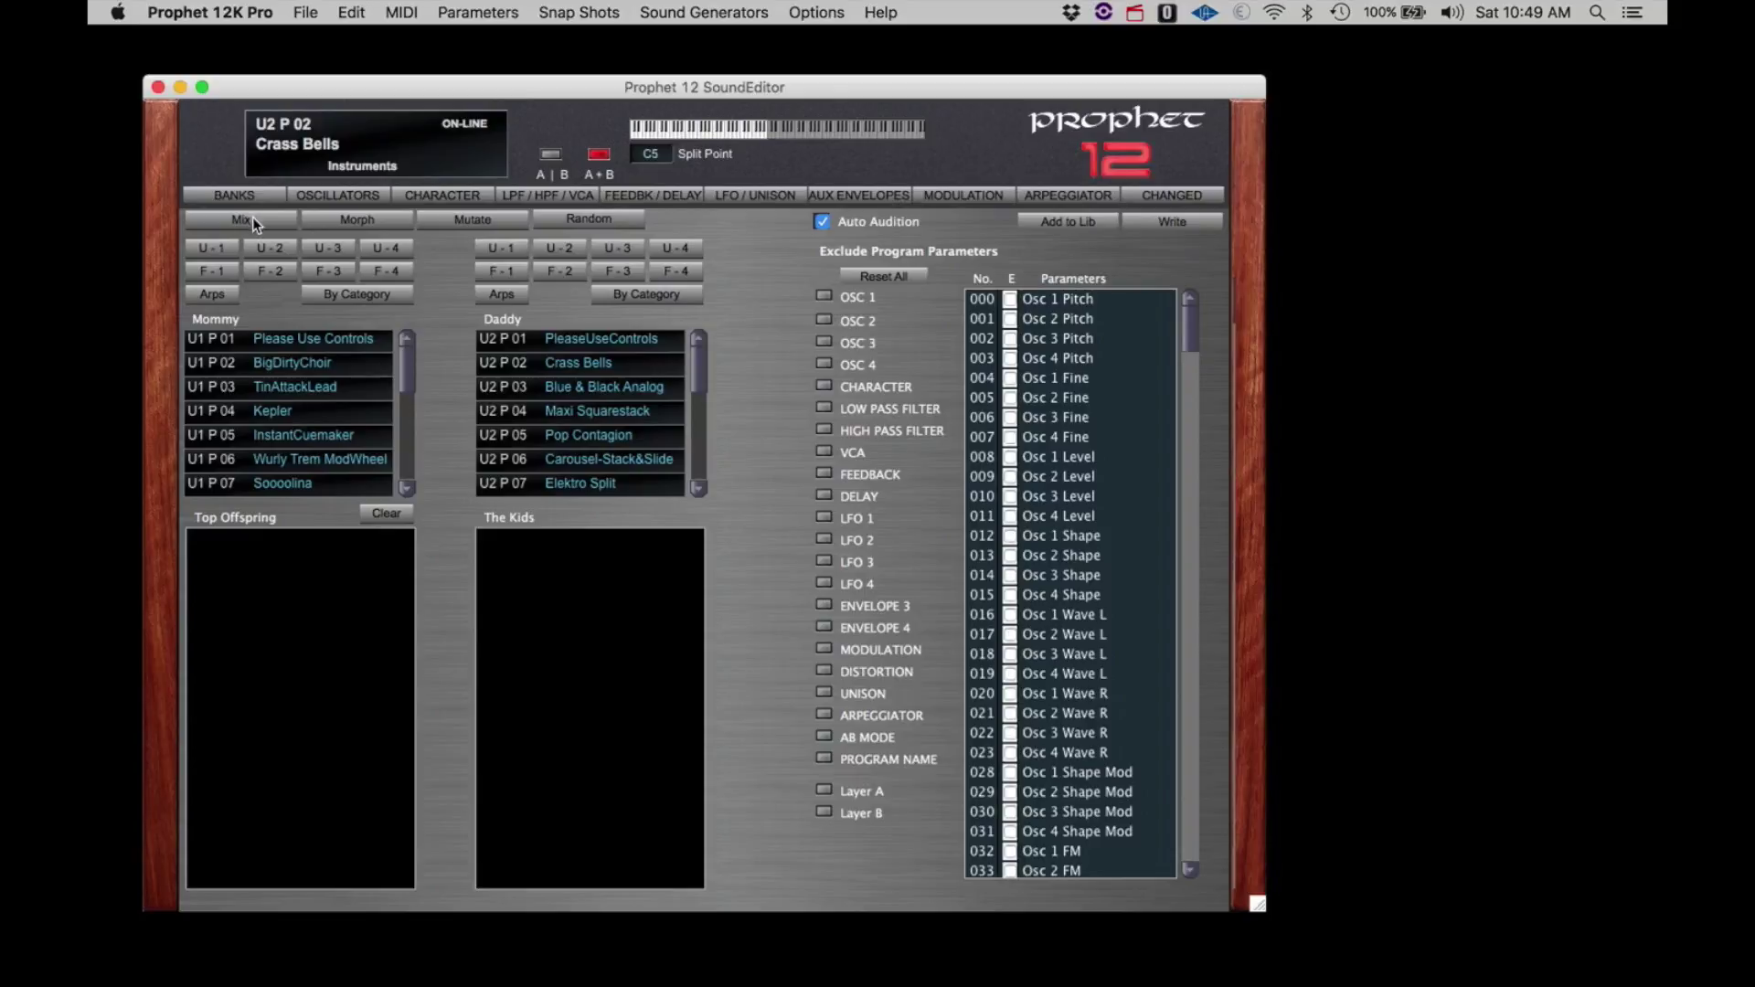
Choose BigDirtyChoir as Mommy and Blue & Black Analog as Daddy, and generate mixed offspring several times over
{"action": "left_click", "coordinate": [273, 364]}
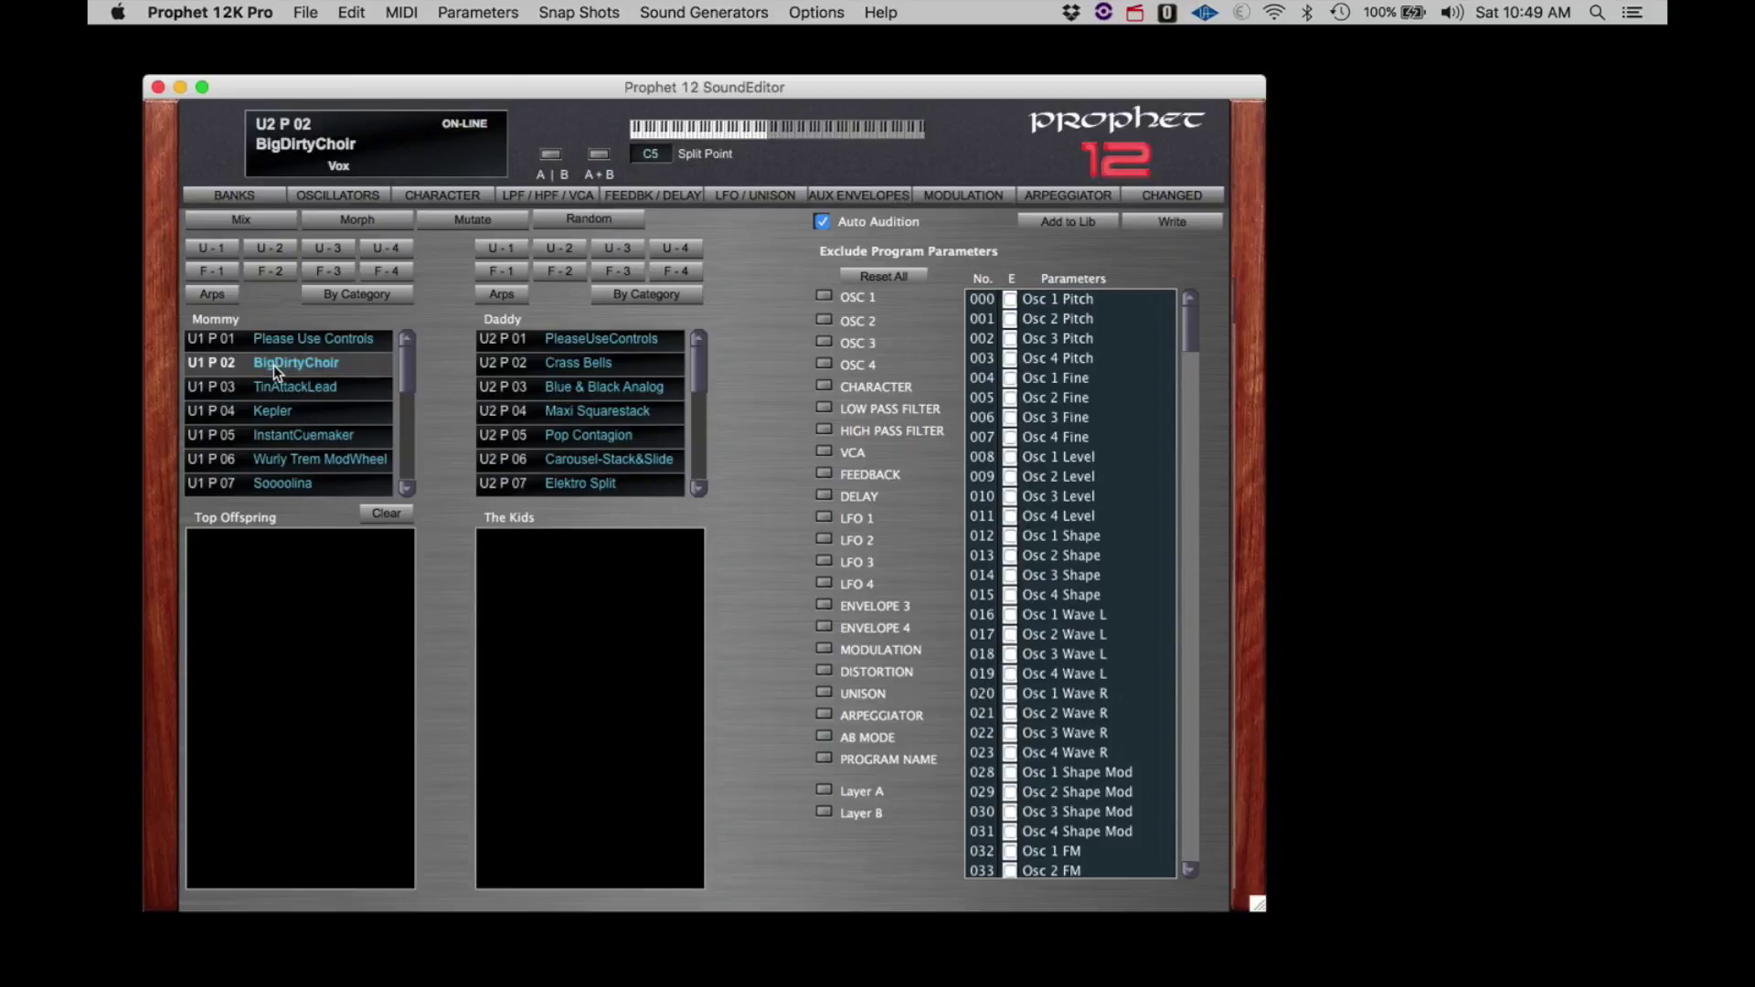
{"action": "left_click", "coordinate": [587, 388]}
{"action": "left_click", "coordinate": [222, 229]}
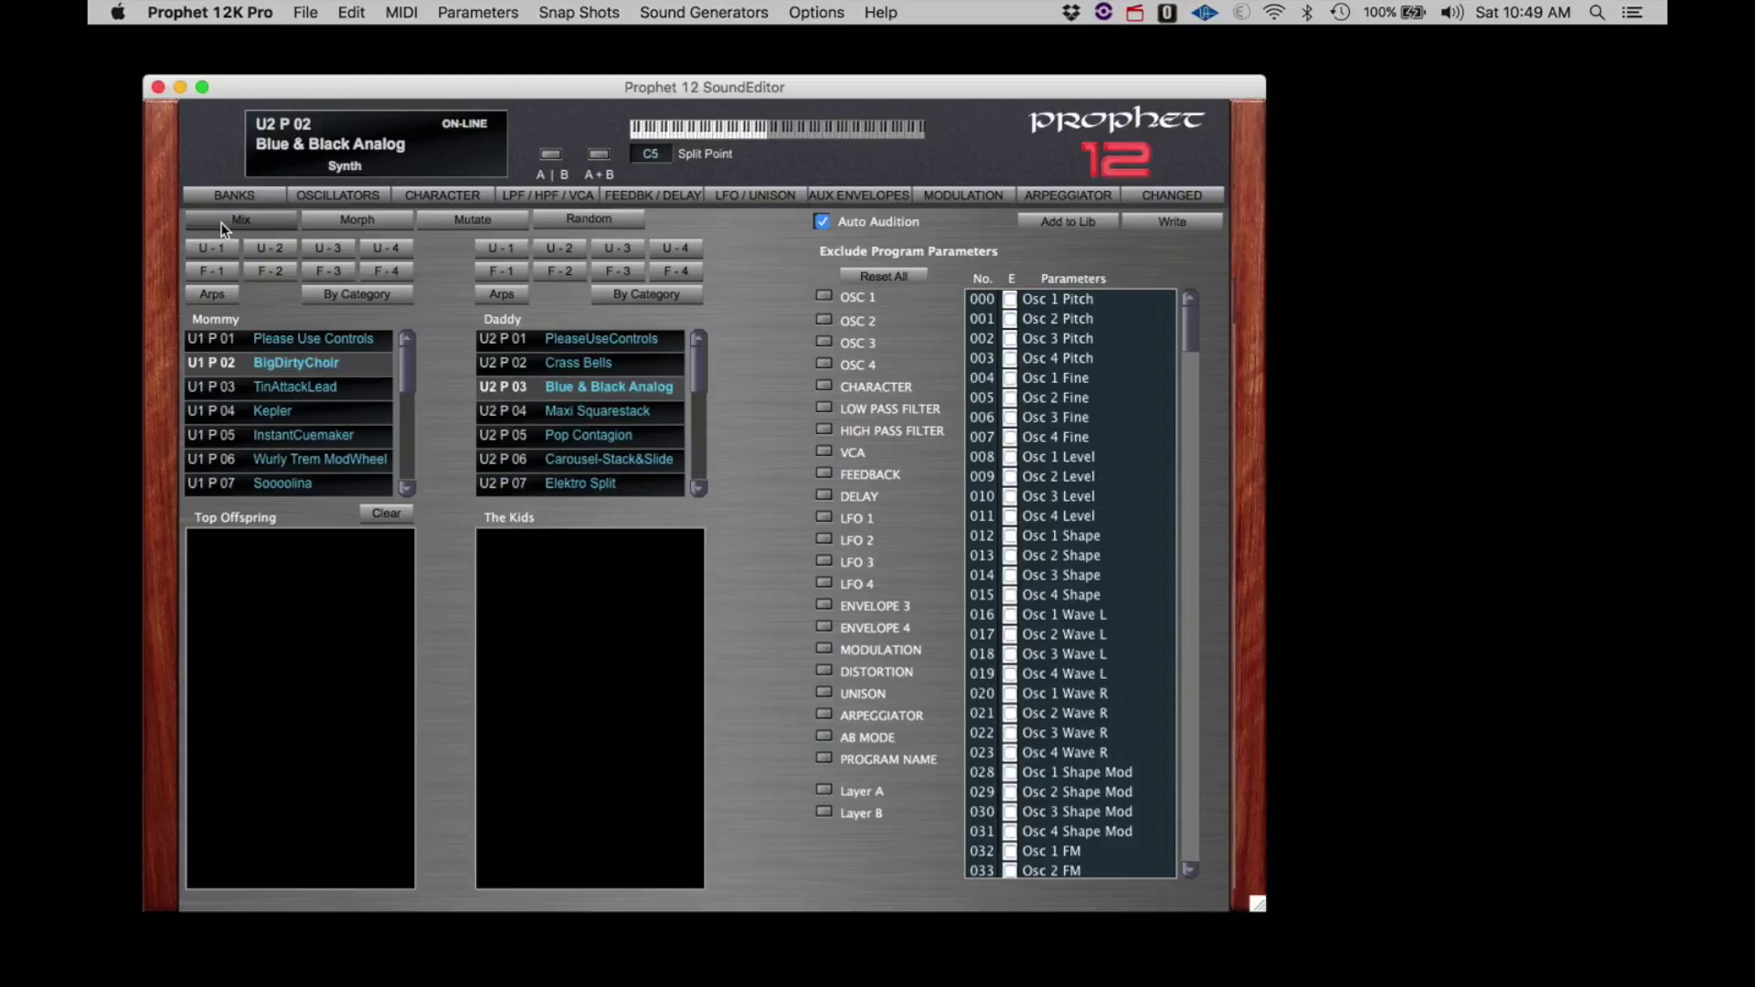
{"action": "left_click", "coordinate": [222, 229]}
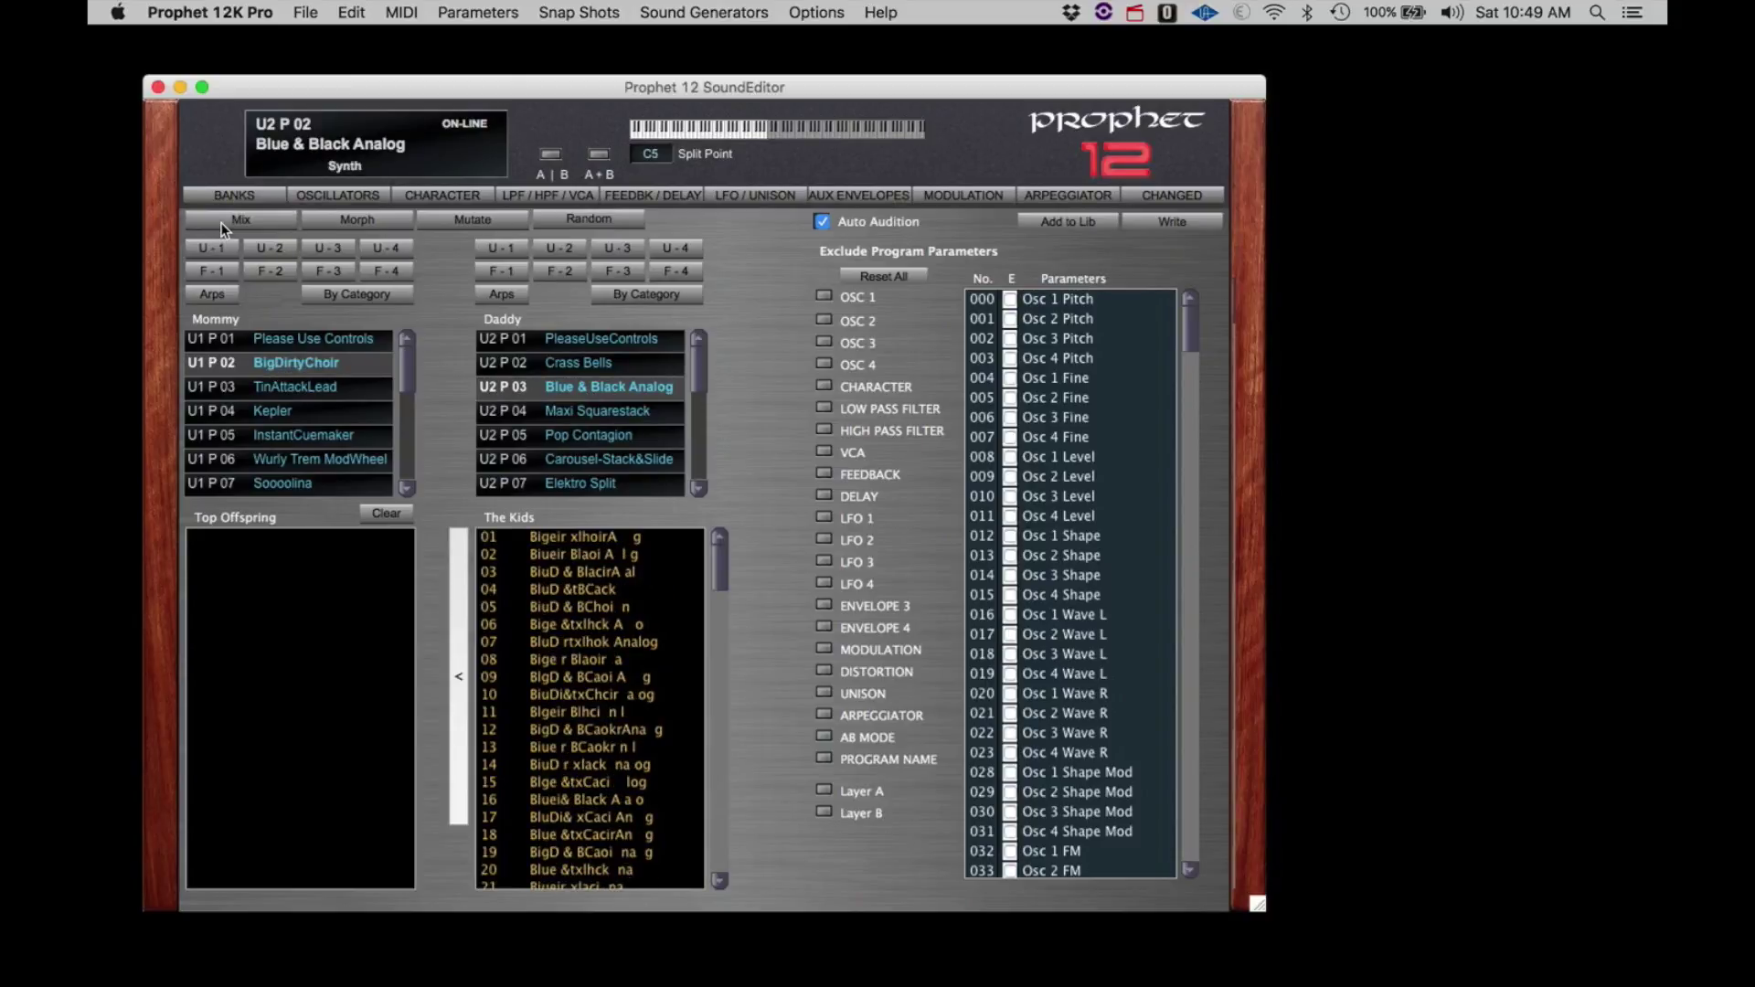
{"action": "left_click", "coordinate": [222, 229]}
{"action": "left_click", "coordinate": [222, 229]}
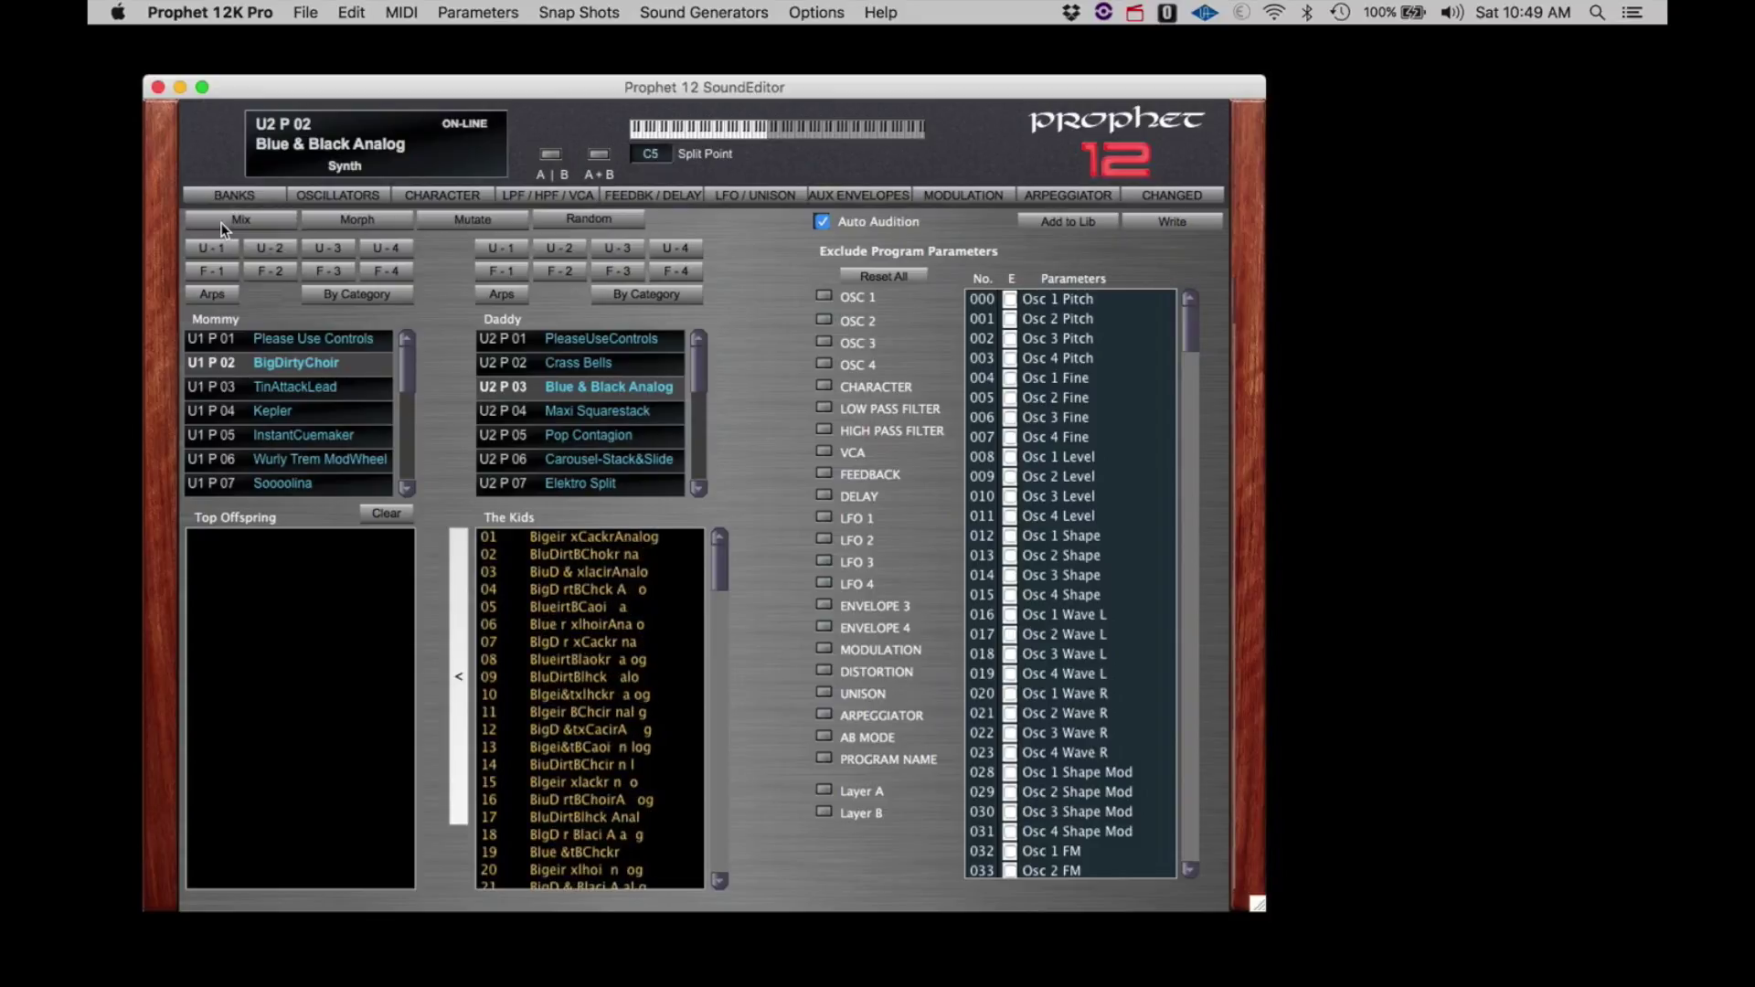
{"action": "left_click", "coordinate": [222, 229]}
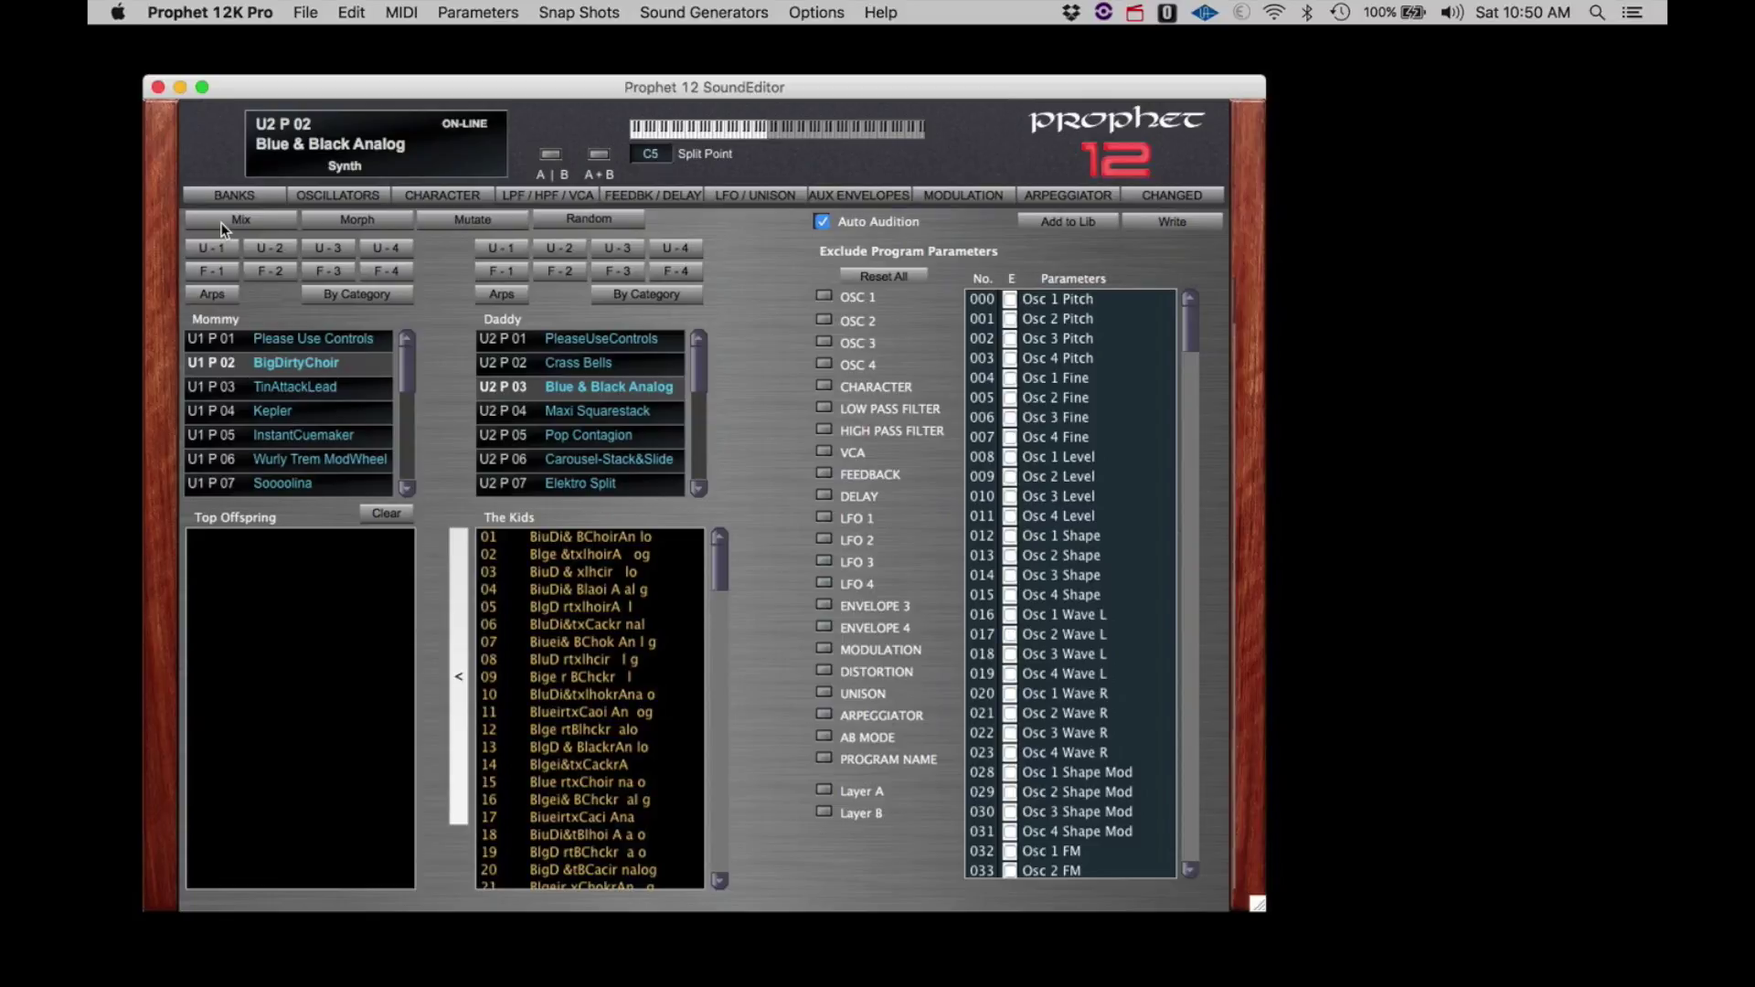
Choose Kepler as Mommy and Carousel-Stack&Slide as Daddy, and generate offspring with Mix
{"action": "left_click", "coordinate": [293, 412]}
{"action": "left_click", "coordinate": [614, 459]}
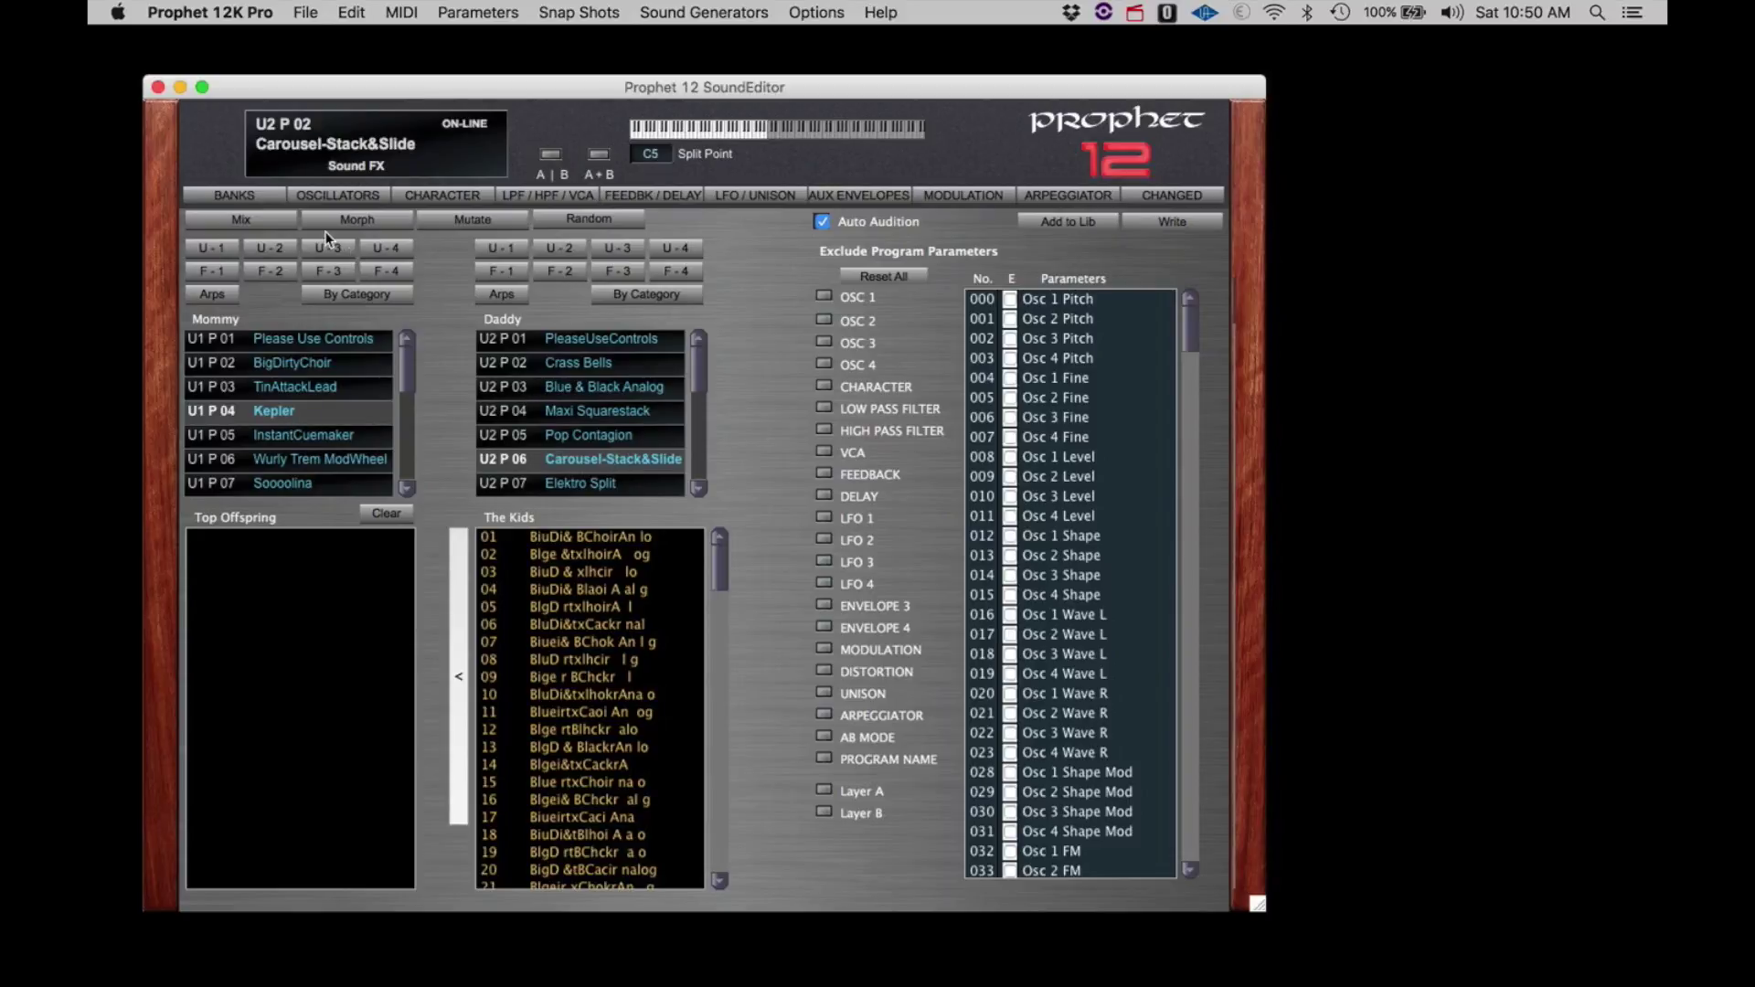
{"action": "left_click", "coordinate": [260, 221]}
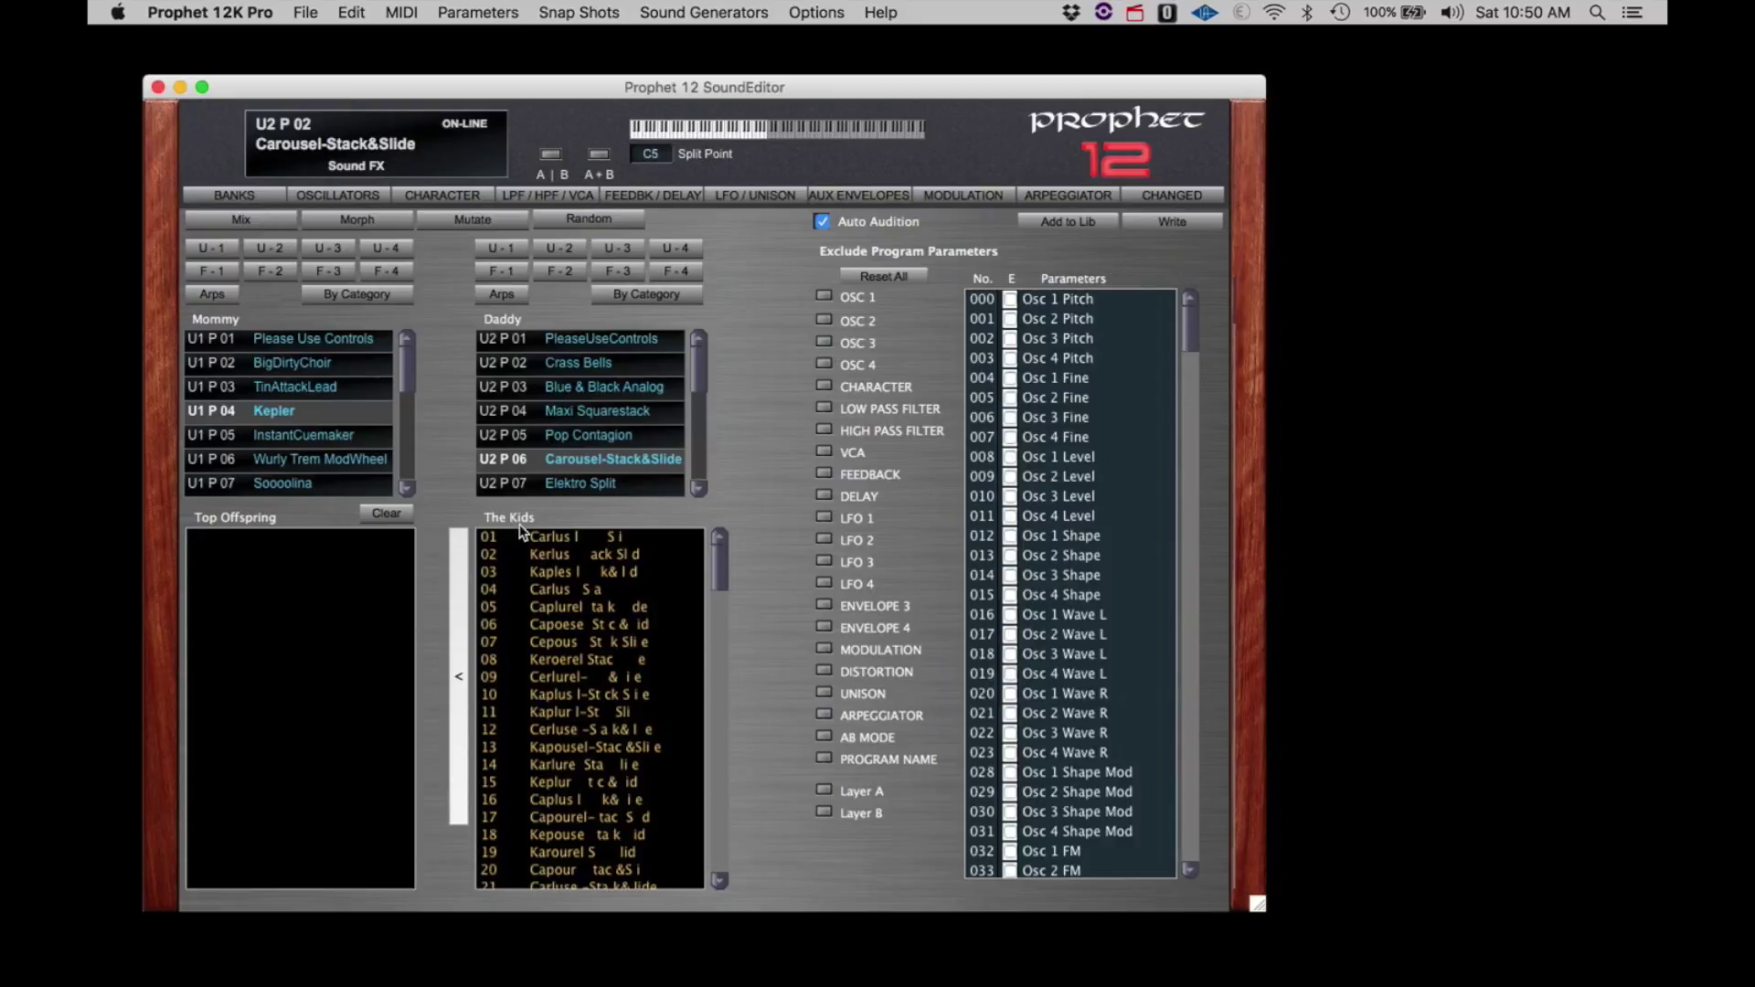
Audition kids 01 and 05 of the Kepler and Carousel-Stack&Slide mix and add both to Top Offspring
{"action": "left_click", "coordinate": [547, 540]}
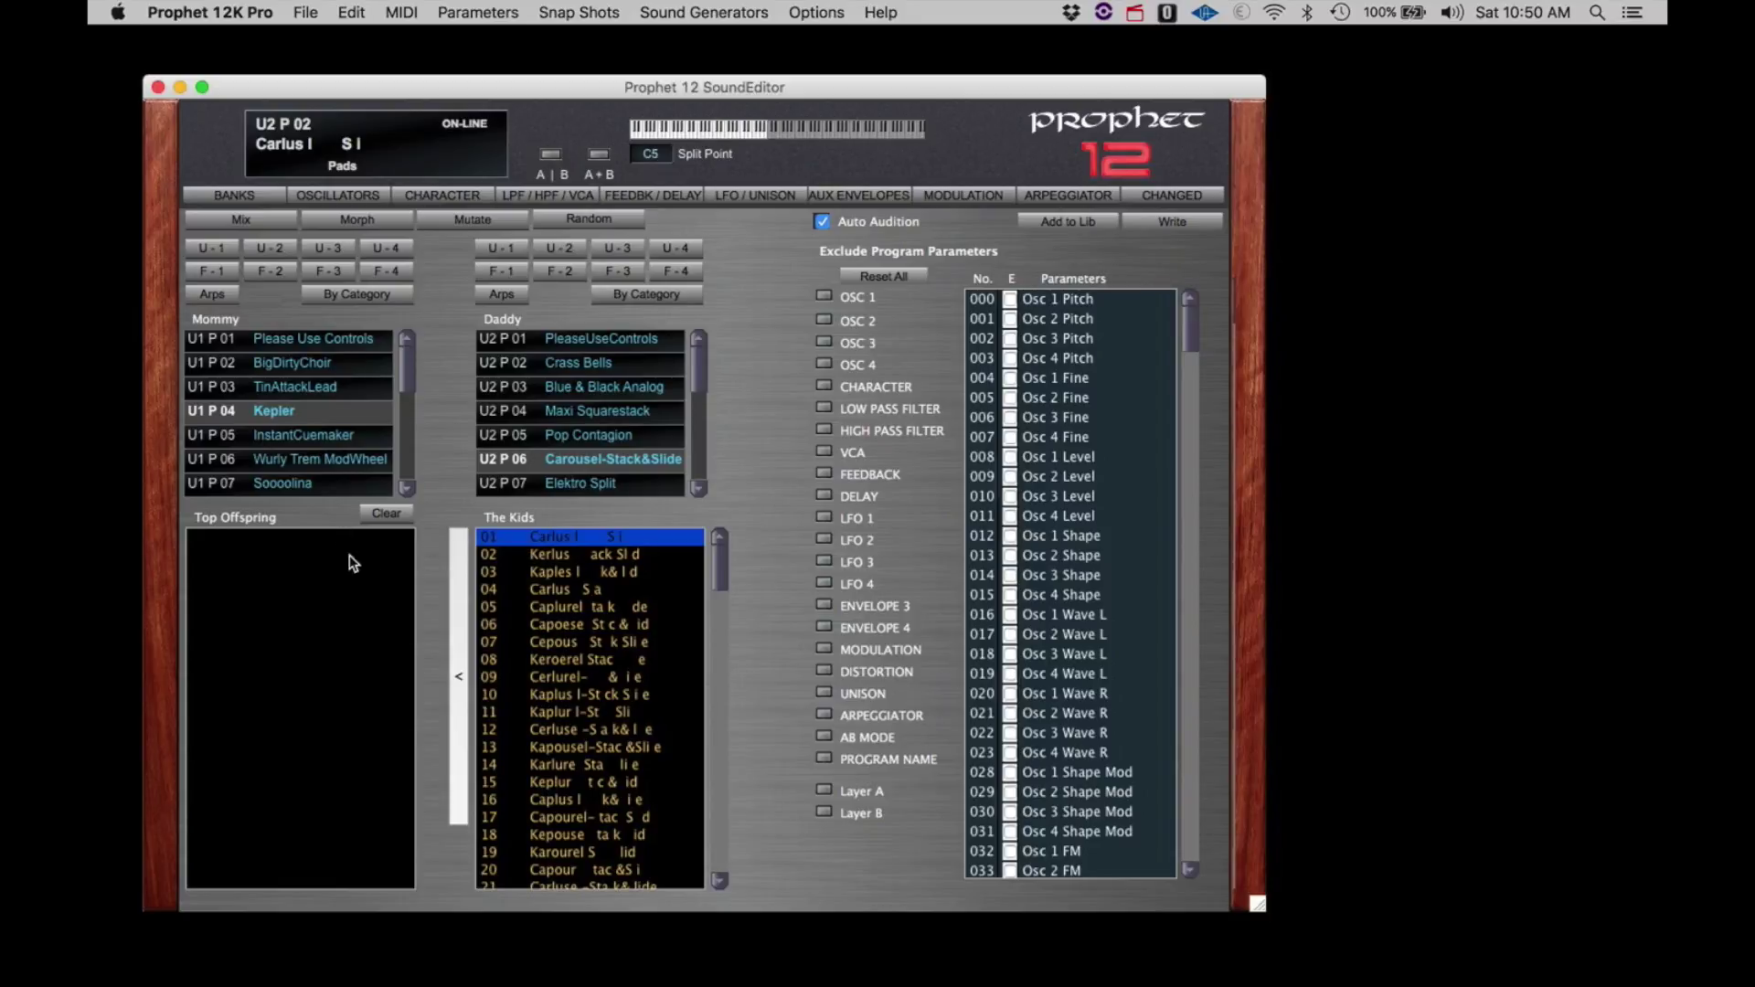
{"action": "left_click", "coordinate": [459, 580]}
{"action": "left_click", "coordinate": [568, 606]}
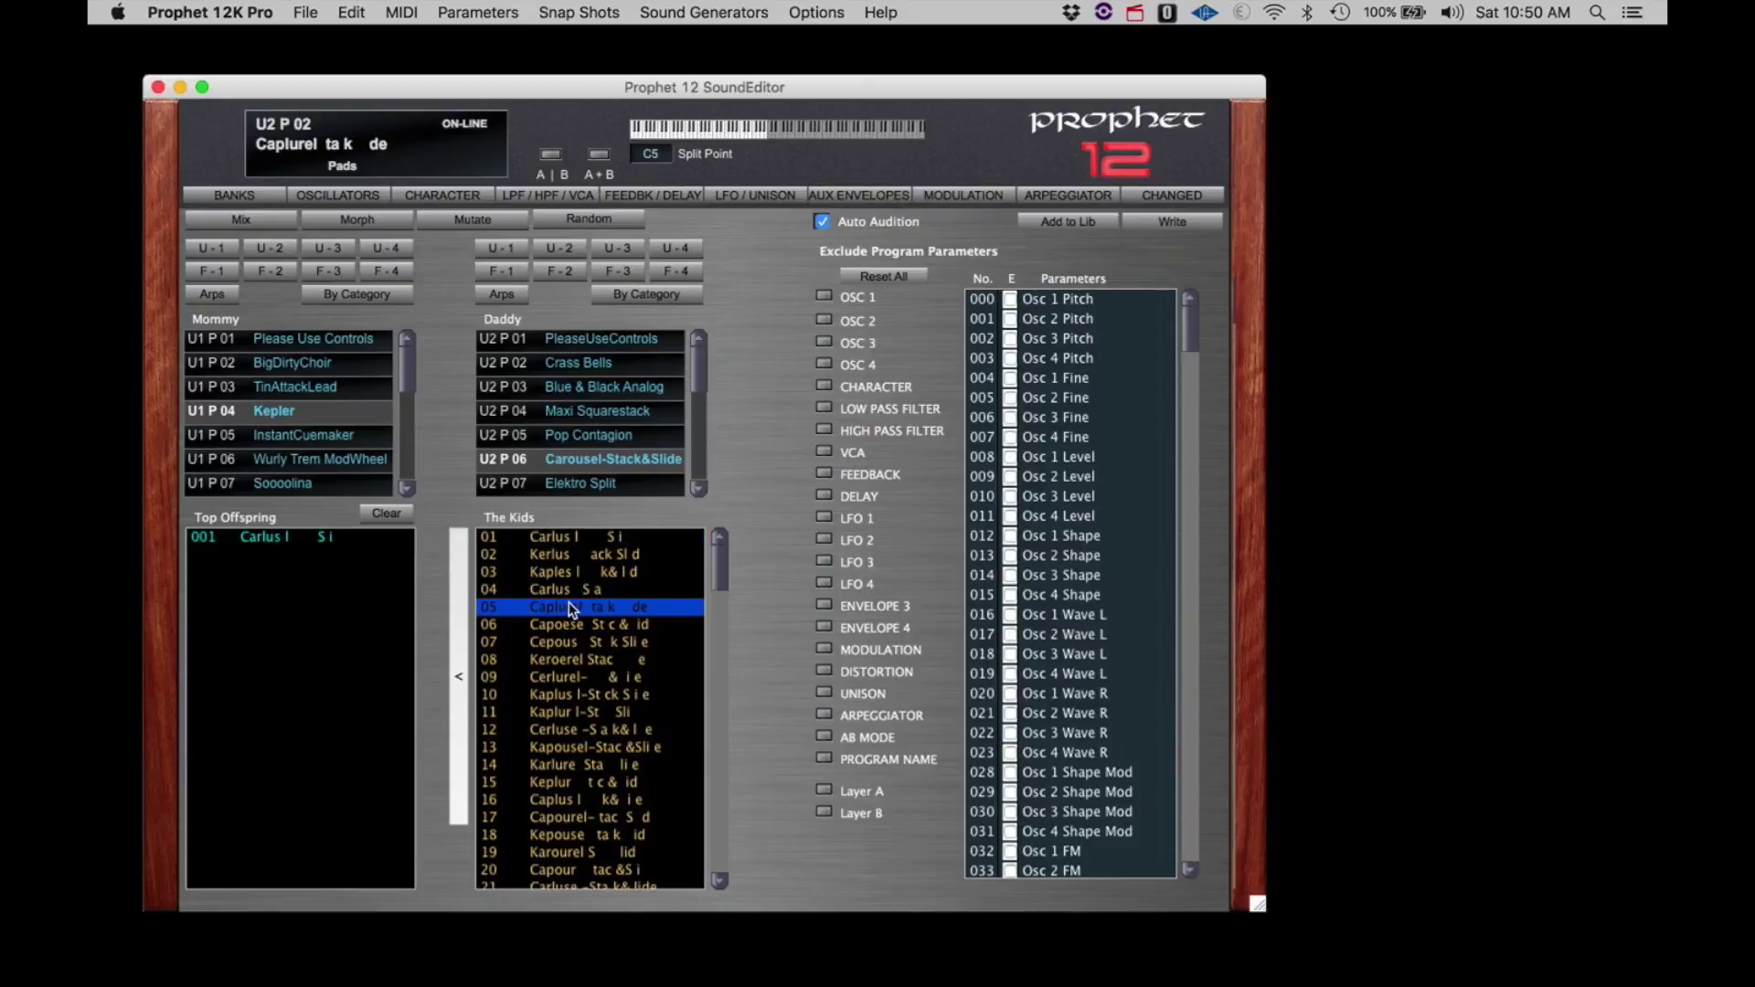
{"action": "left_click", "coordinate": [459, 602]}
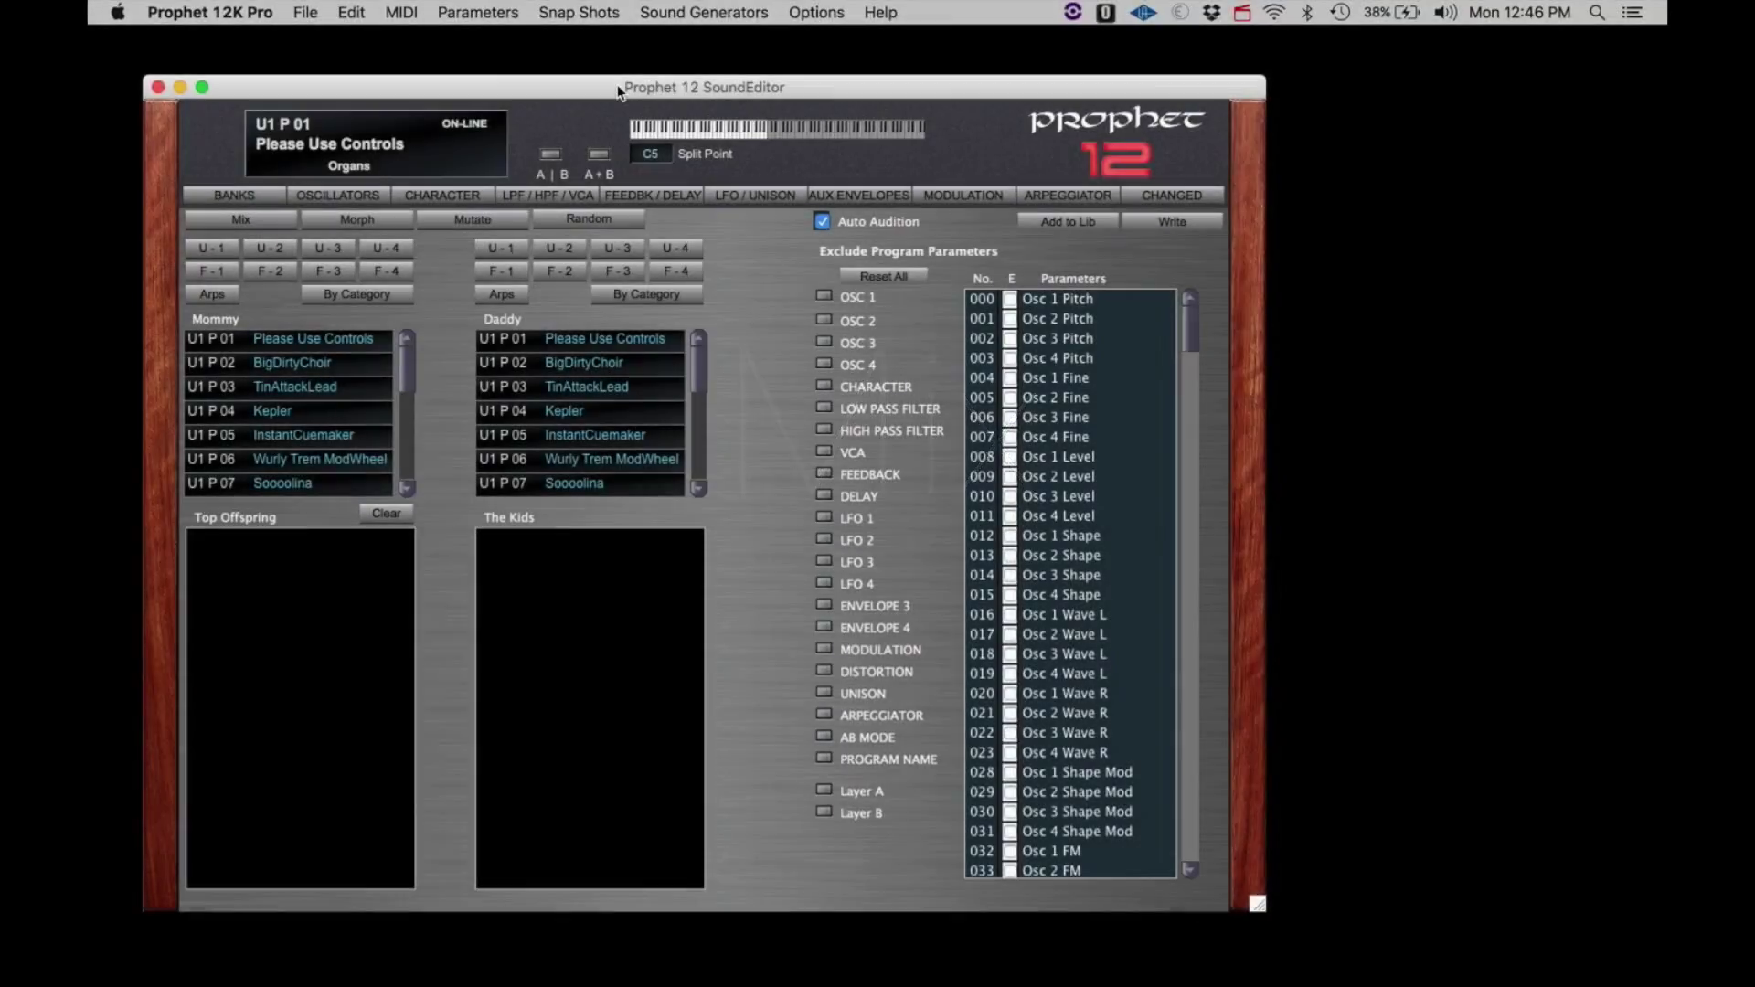
Mix Please Use Controls from bank U-1 as Mommy with Crass Bells from bank U-2 as Daddy
{"action": "left_click", "coordinate": [274, 339]}
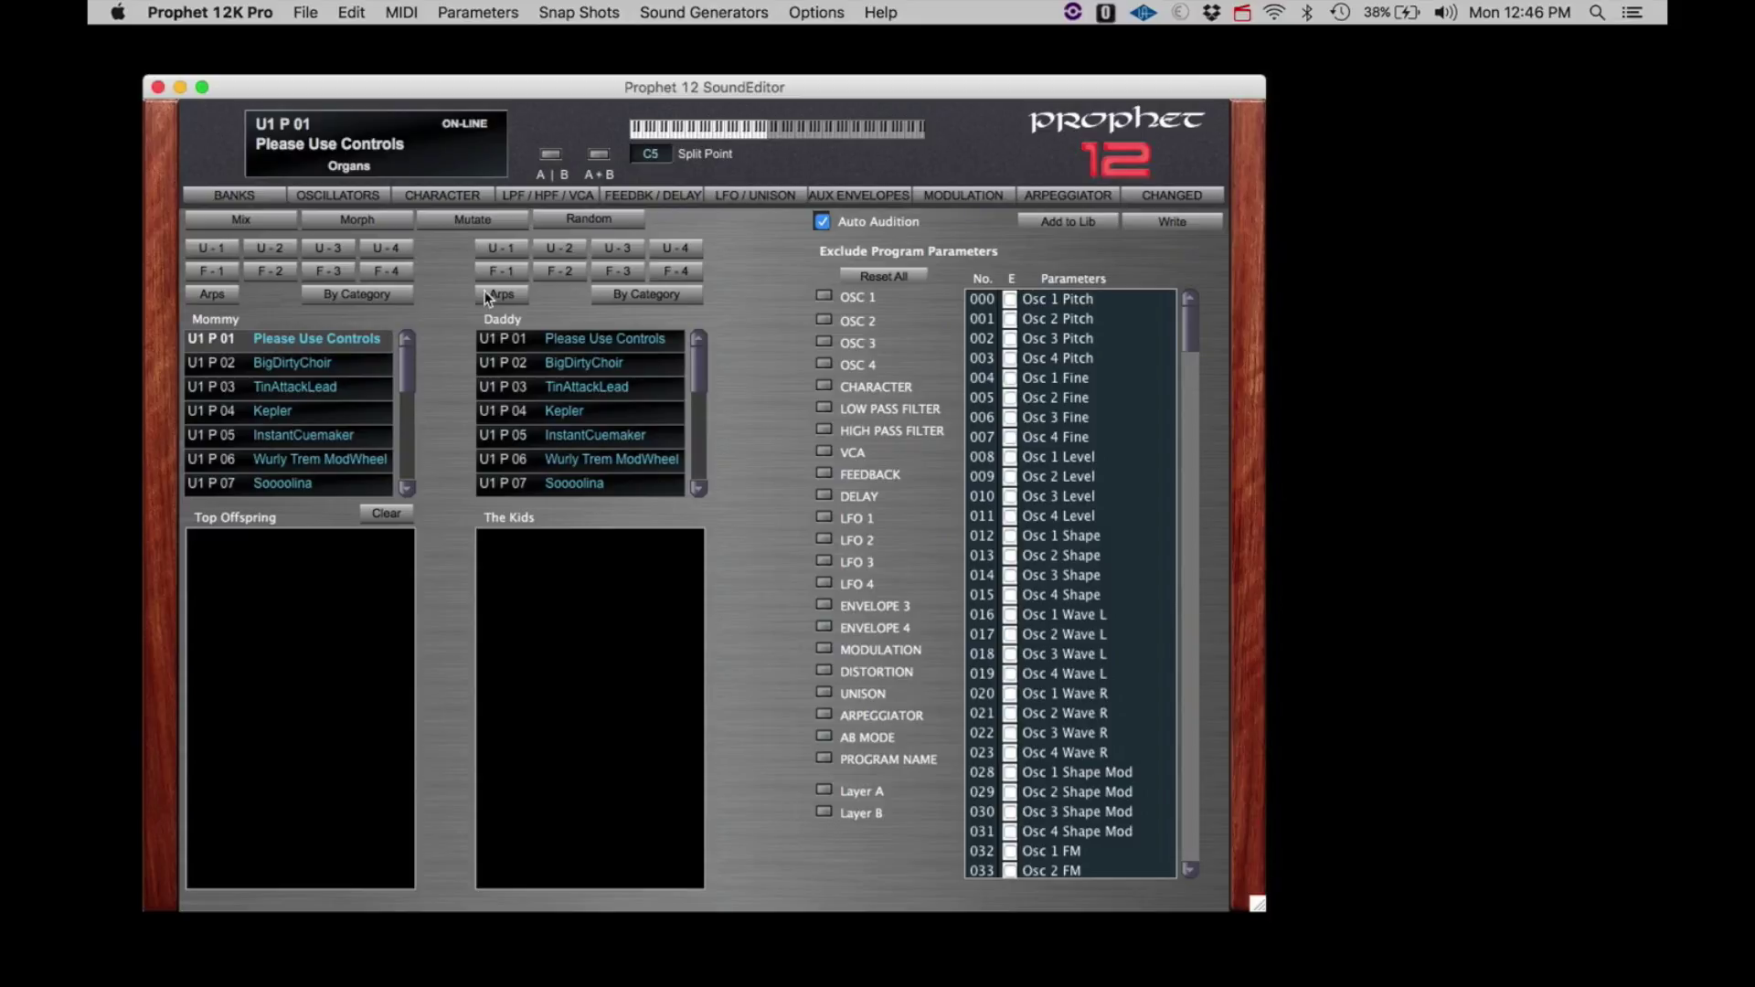
{"action": "left_click", "coordinate": [559, 248]}
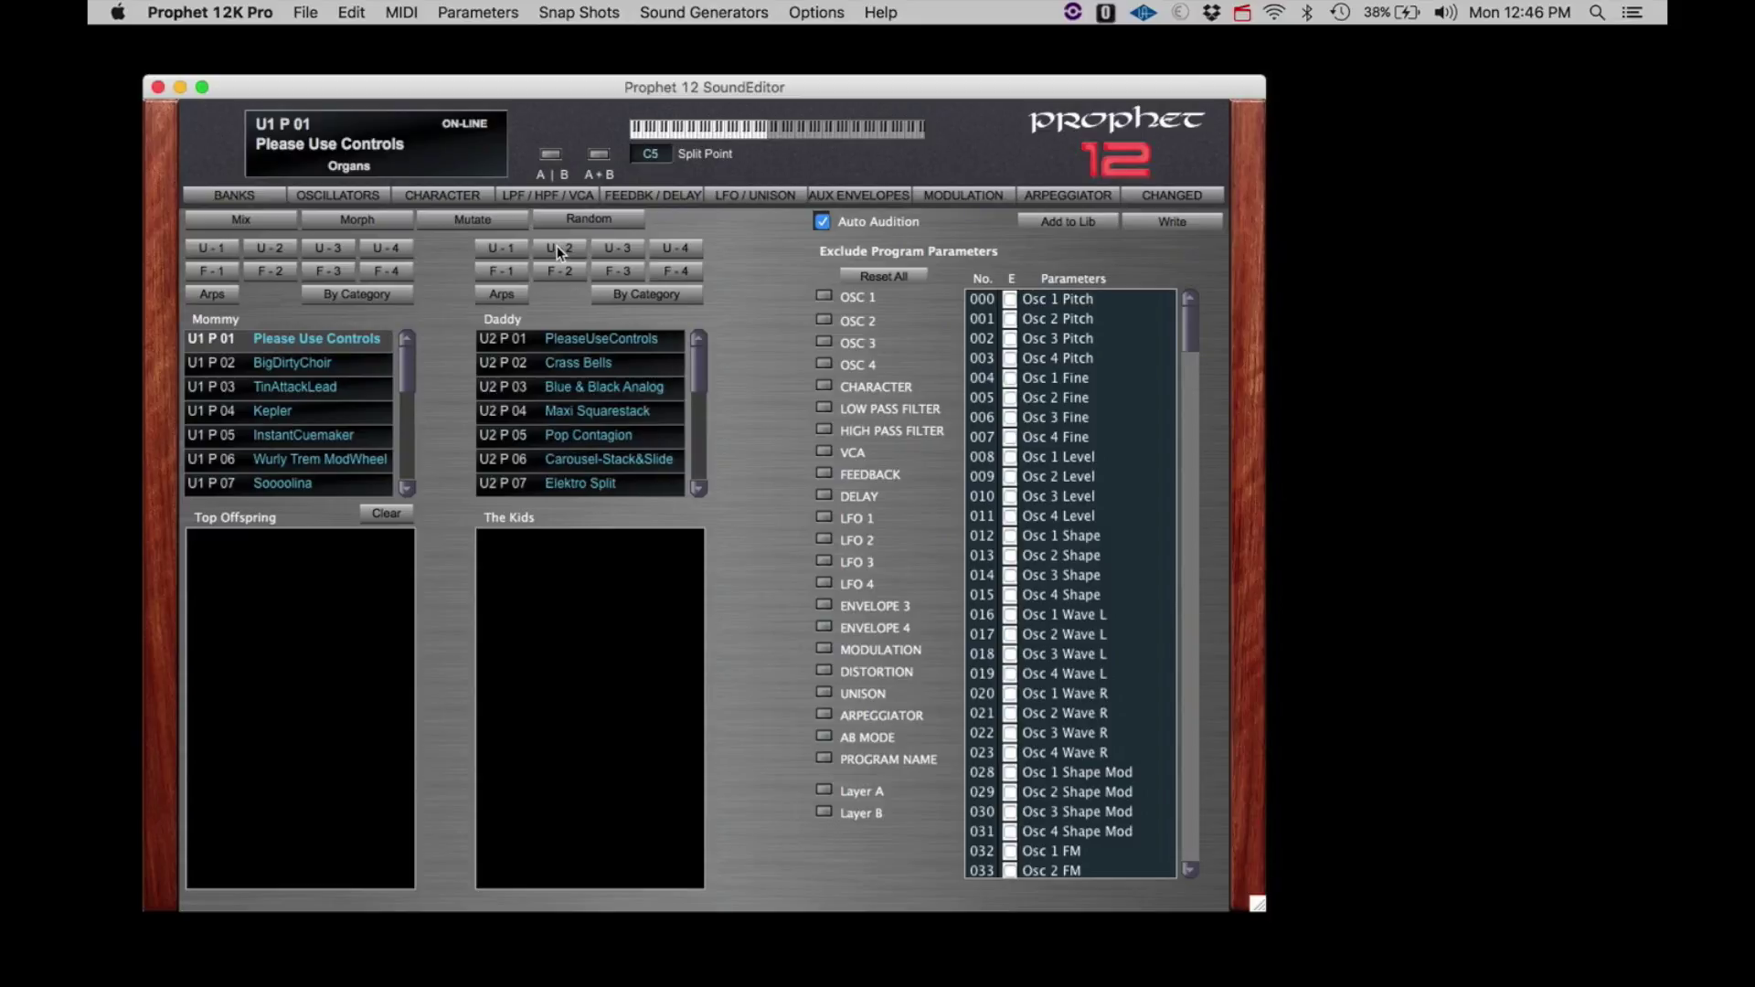
{"action": "left_click", "coordinate": [587, 366]}
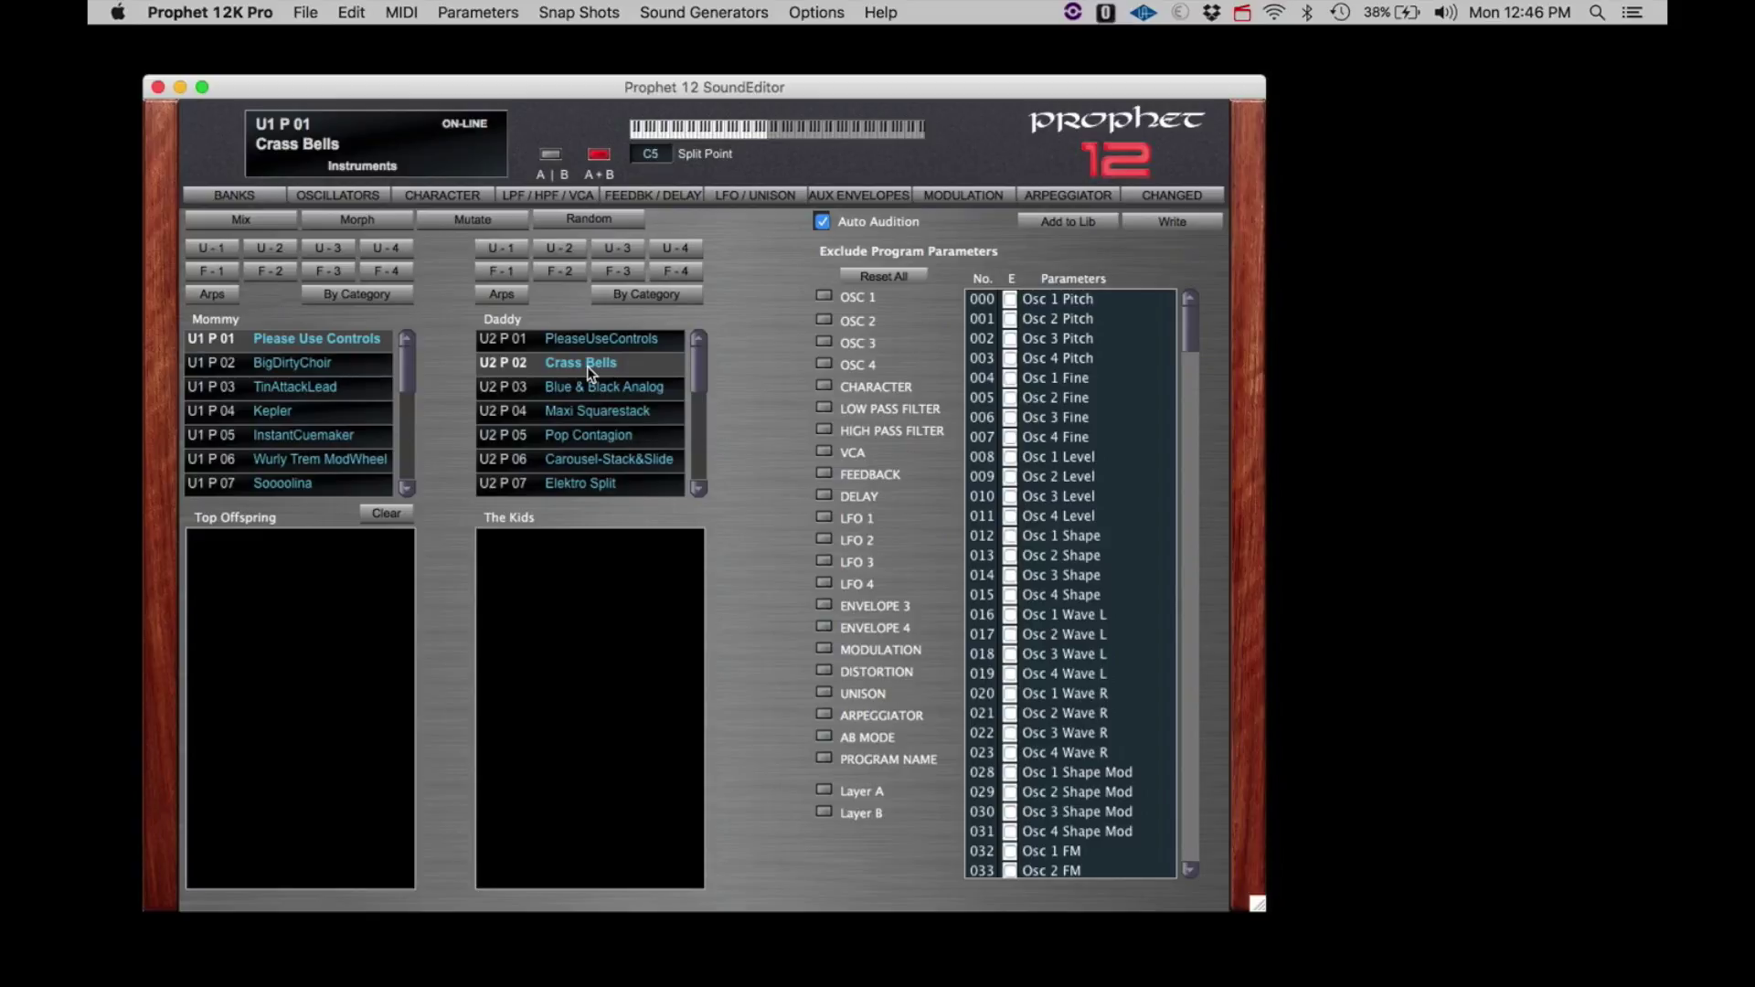
{"action": "left_click", "coordinate": [245, 219]}
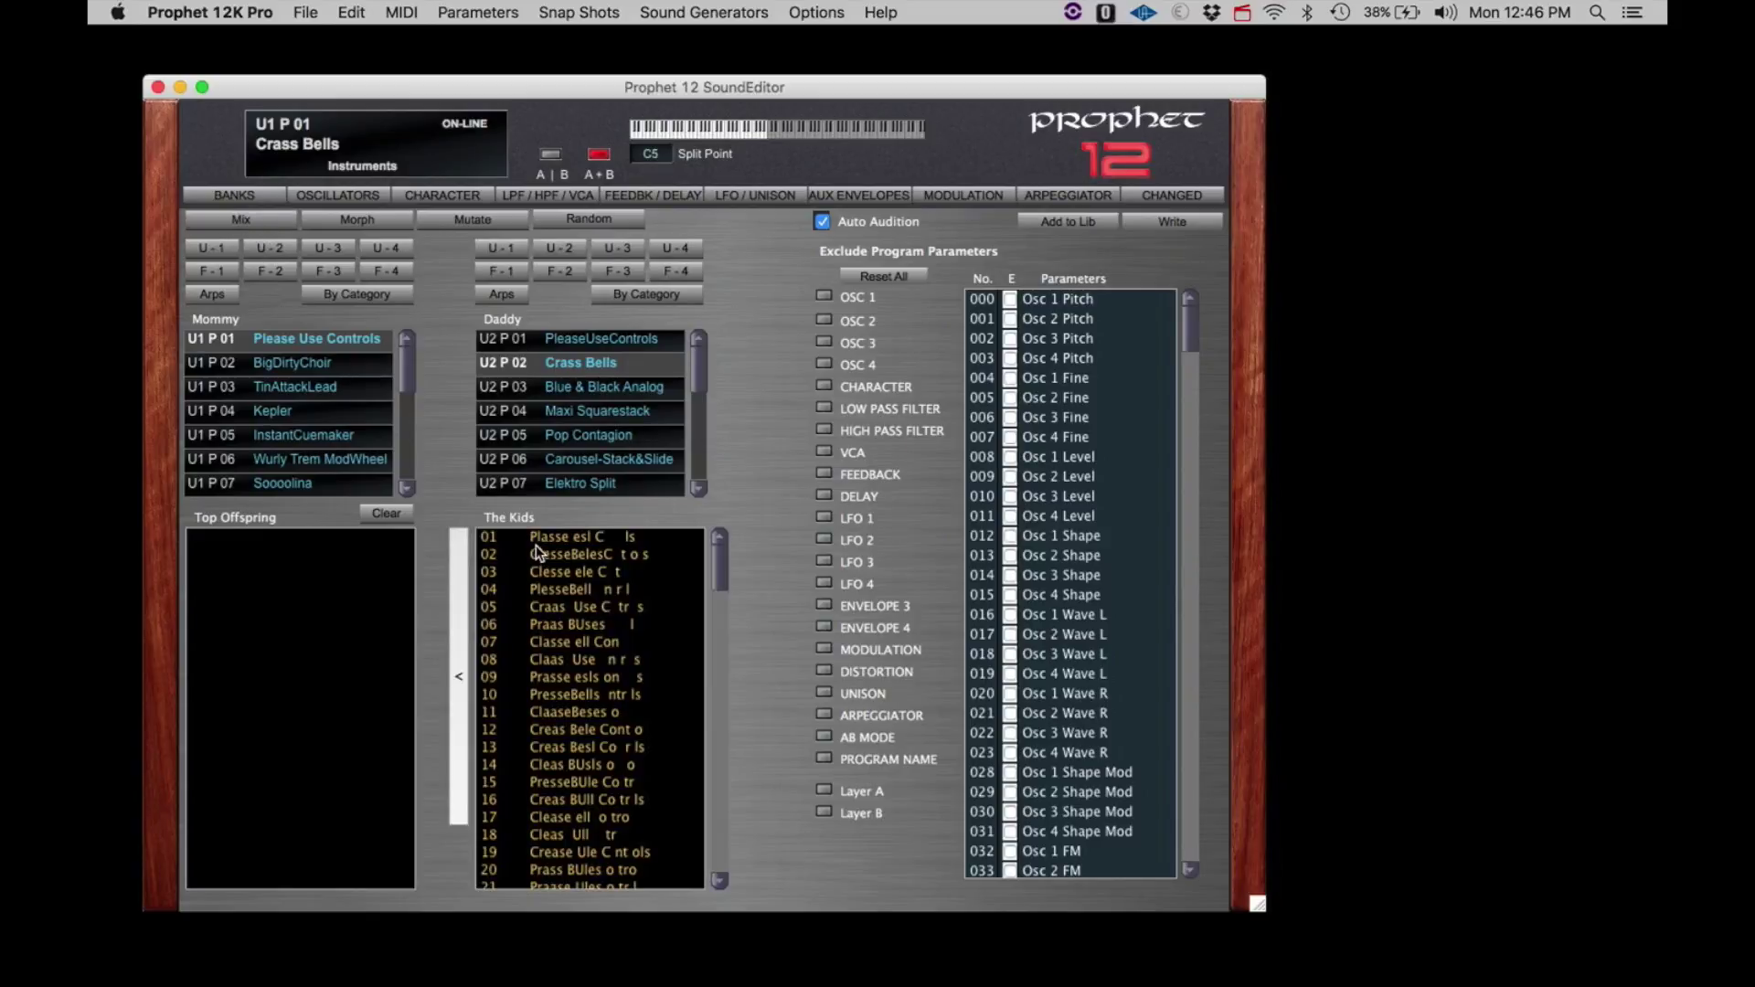
Audition kids 01 and 02 of the new mix and add kid 01 to Top Offspring
{"action": "left_click", "coordinate": [543, 540]}
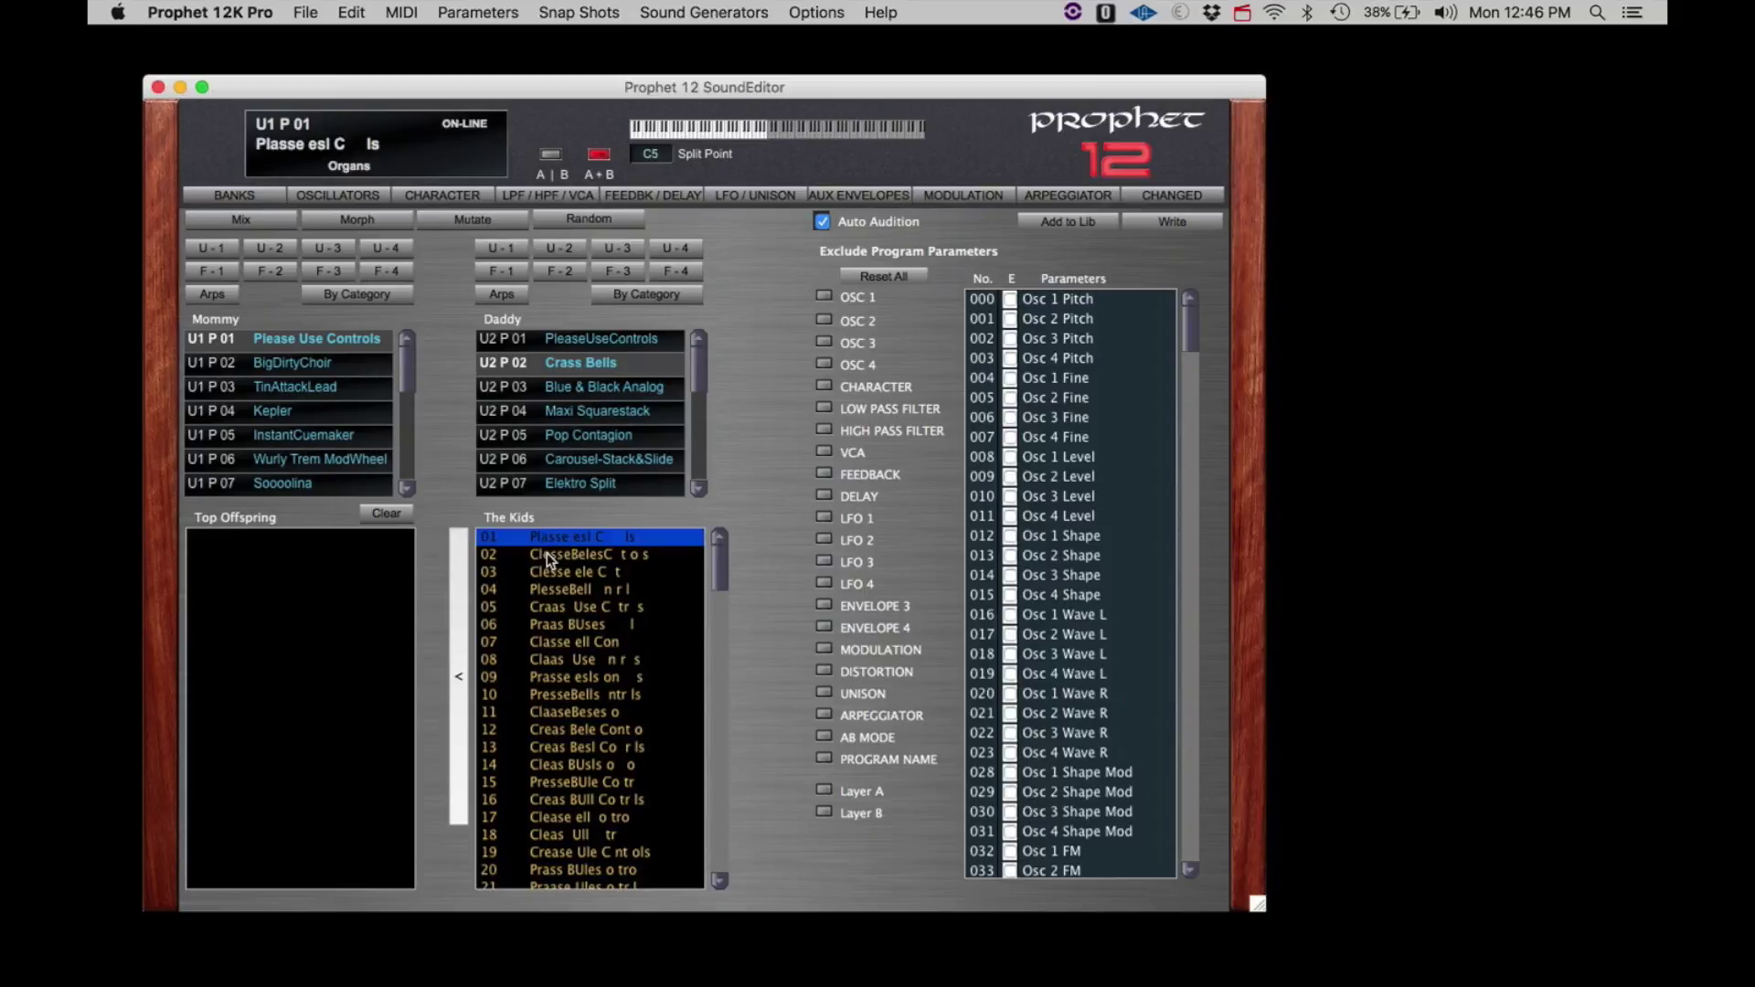
{"action": "left_click", "coordinate": [547, 555]}
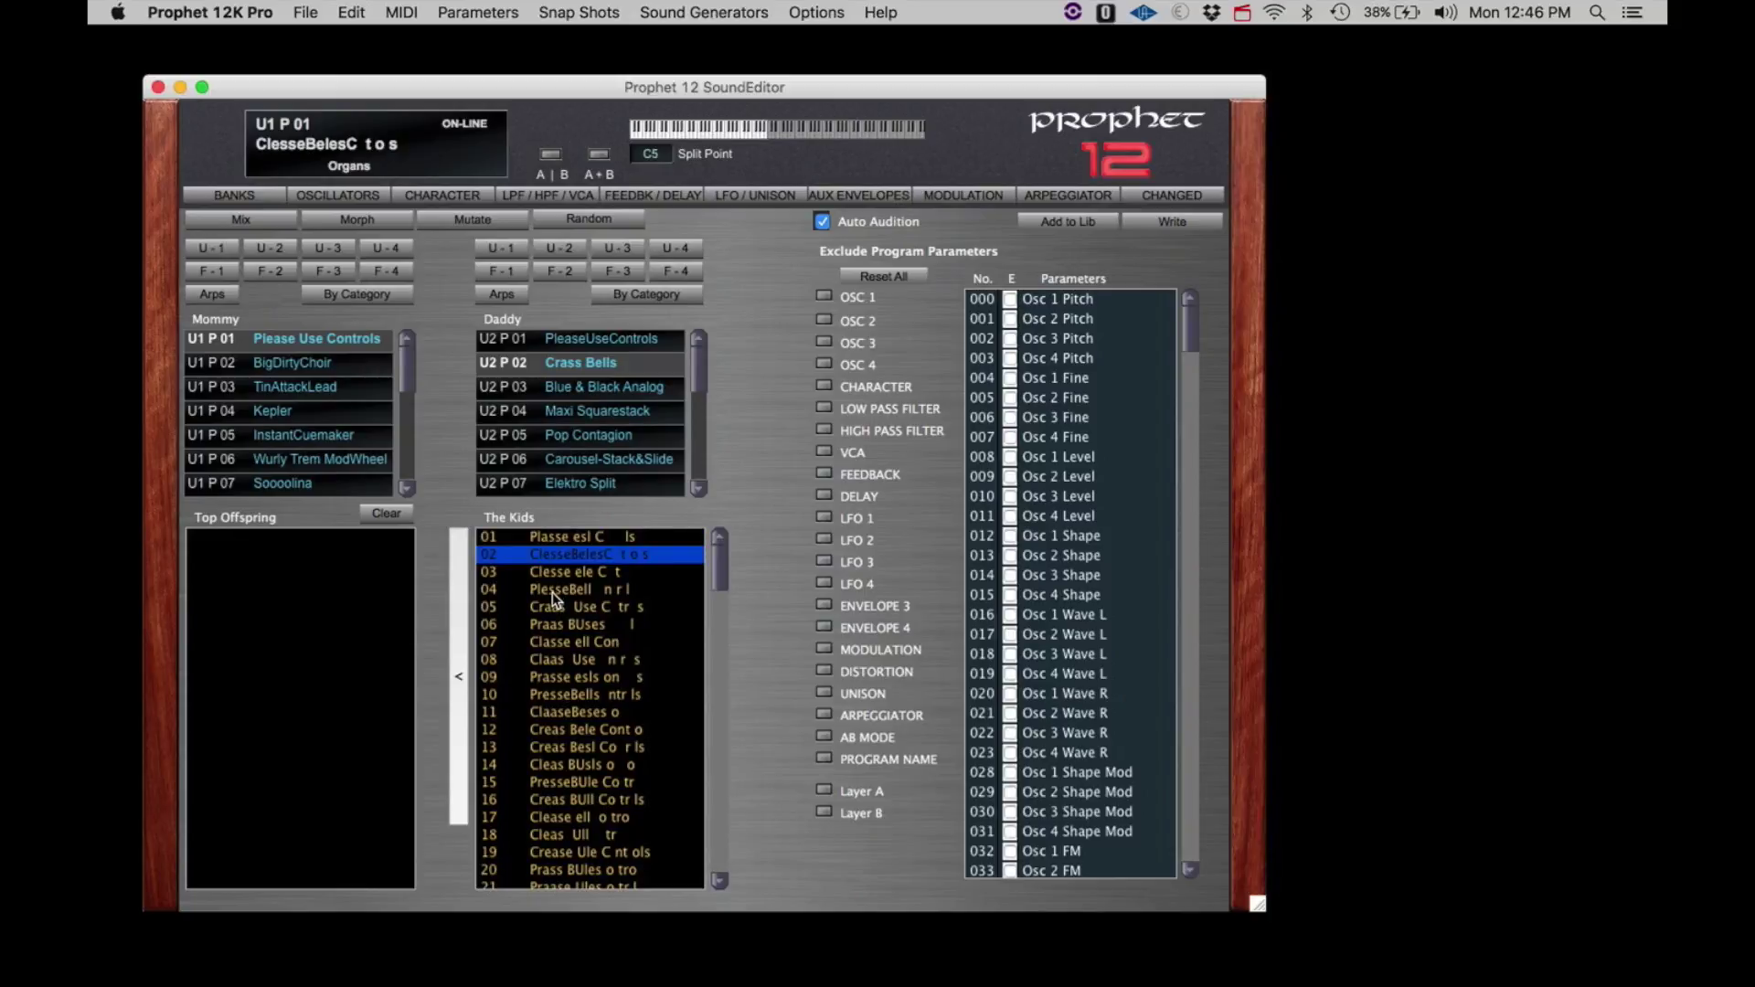
{"action": "left_click", "coordinate": [551, 540]}
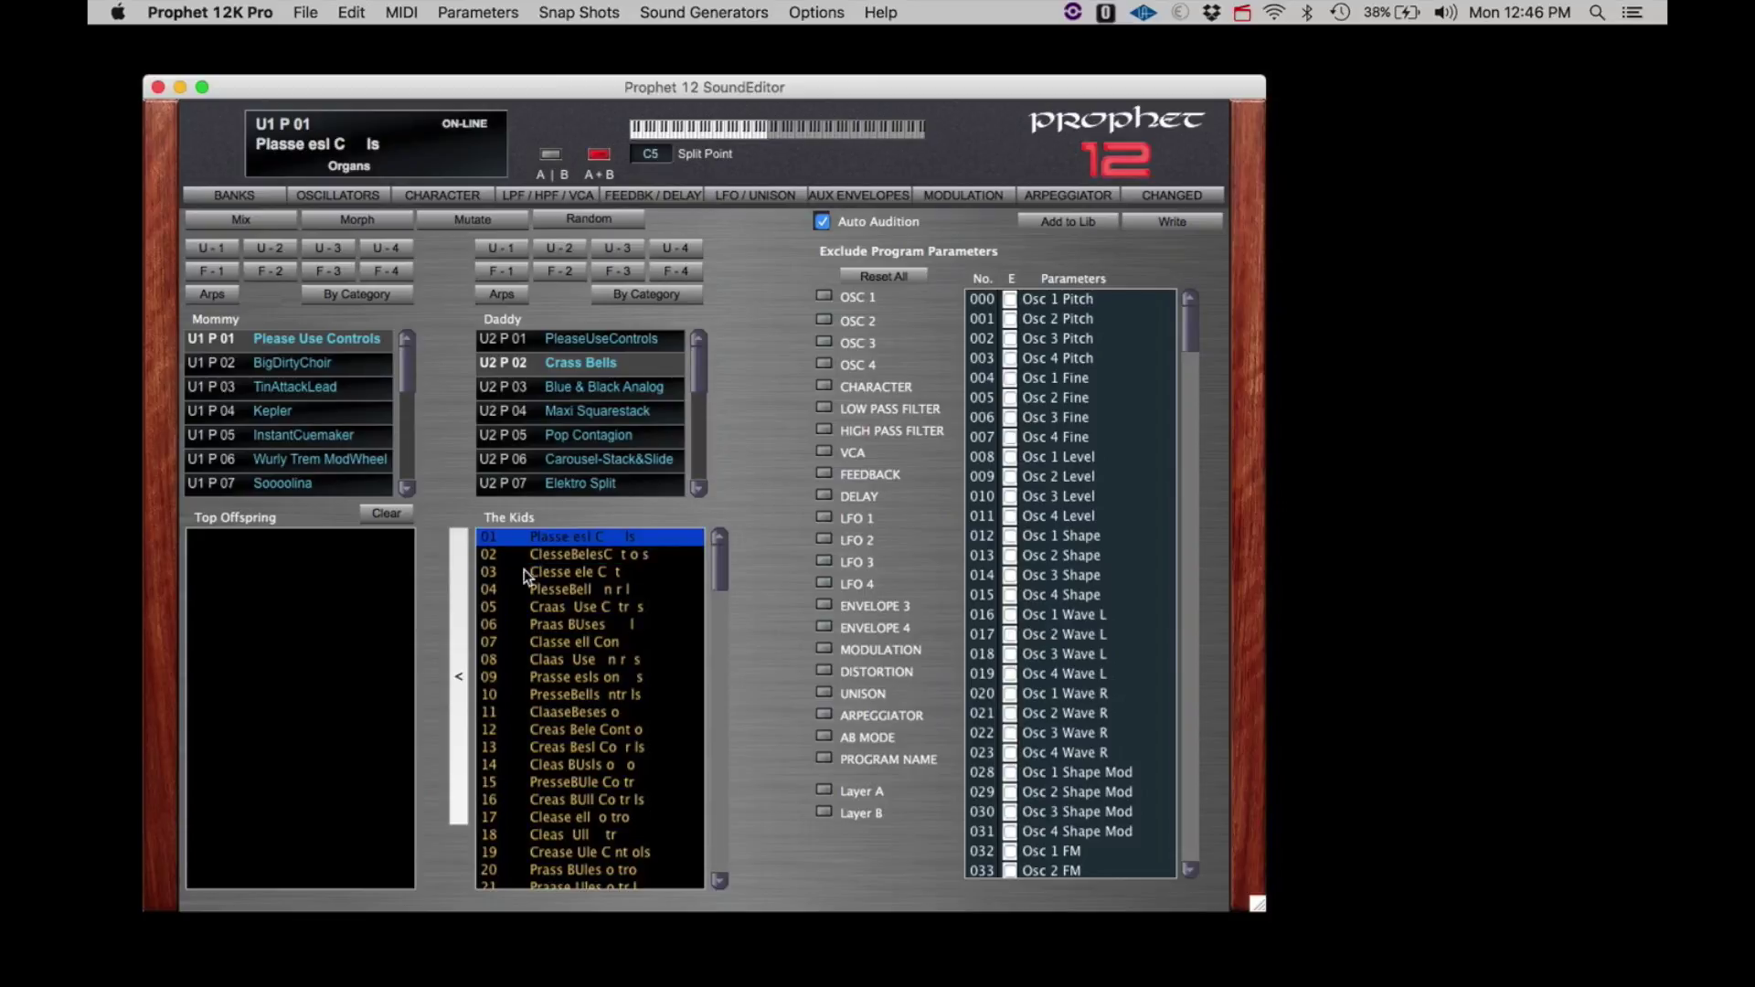
{"action": "left_click", "coordinate": [459, 636]}
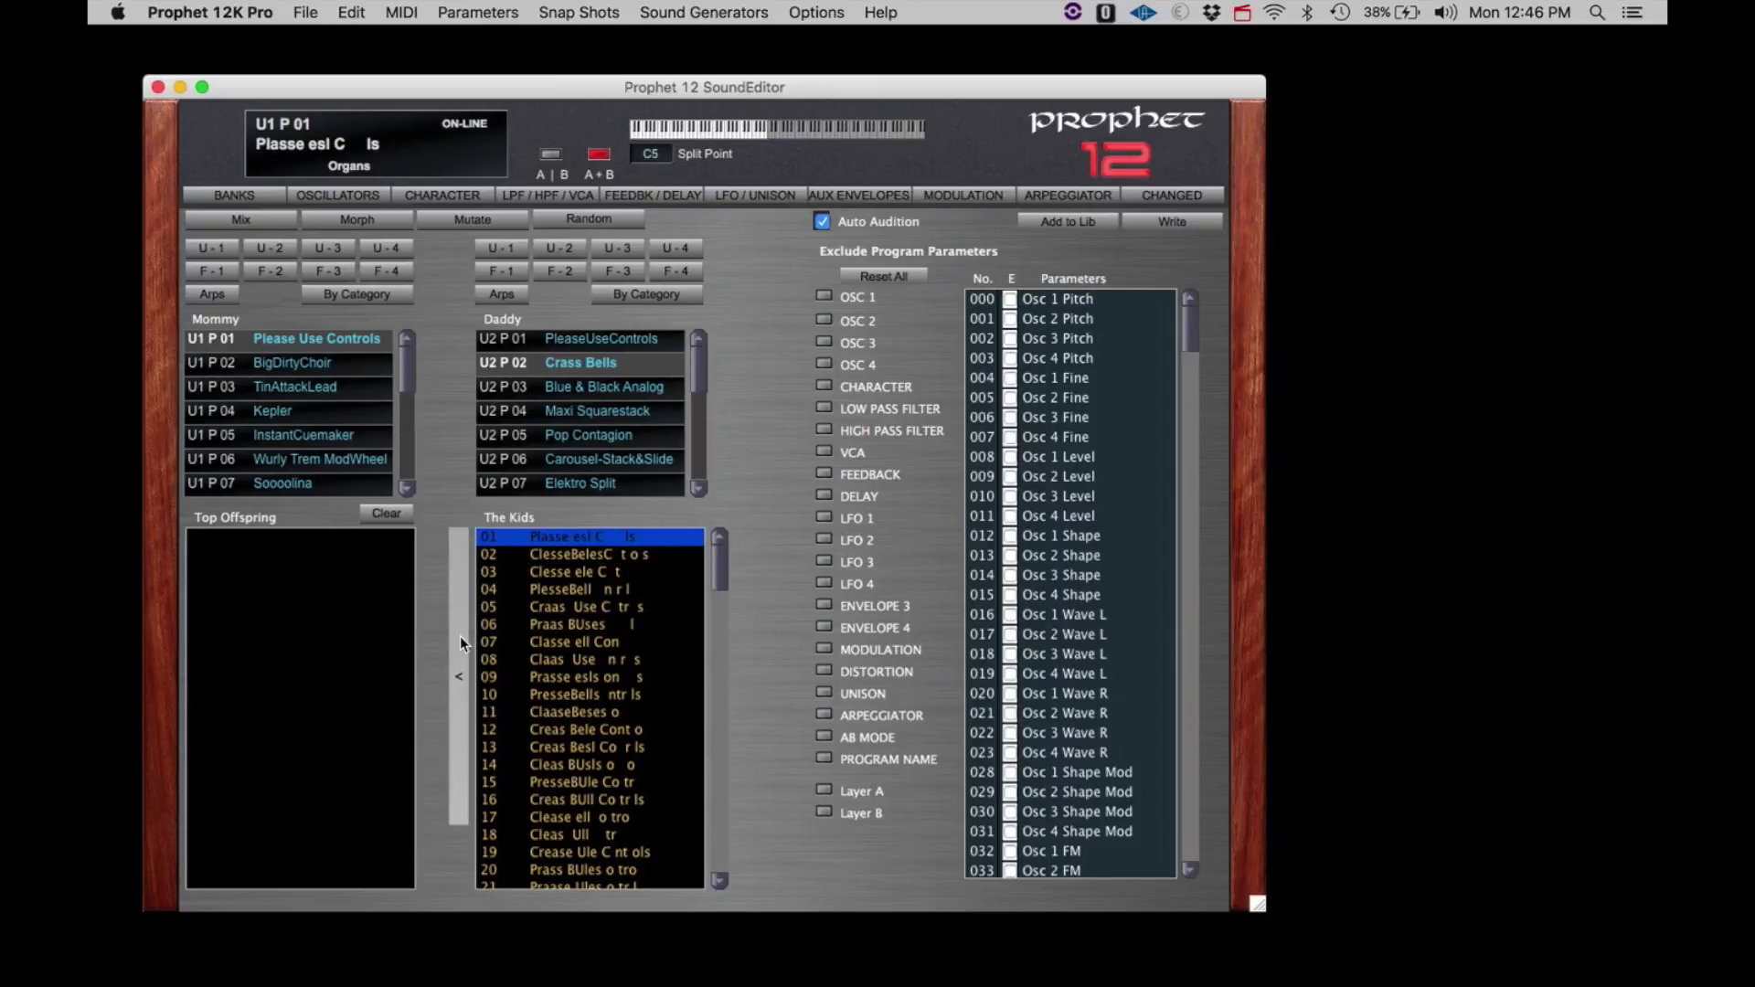
Audition kids 03 and 04 and add both to Top Offspring
{"action": "left_click", "coordinate": [579, 572]}
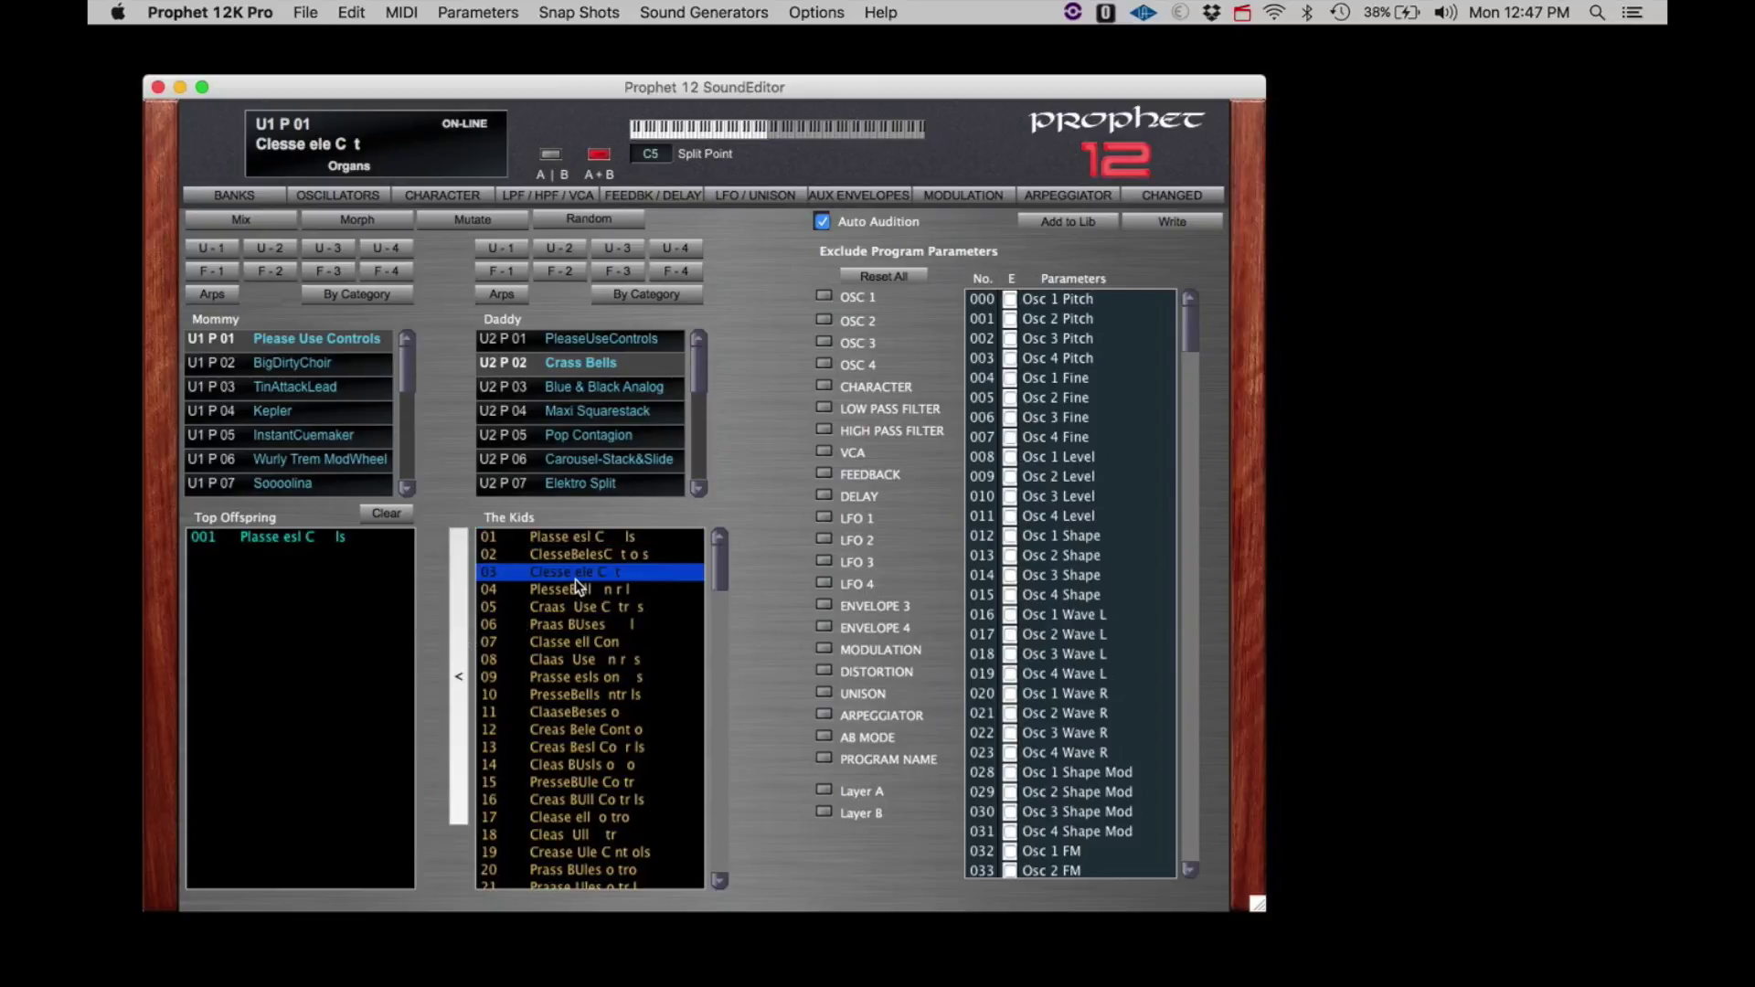
{"action": "left_click", "coordinate": [460, 656]}
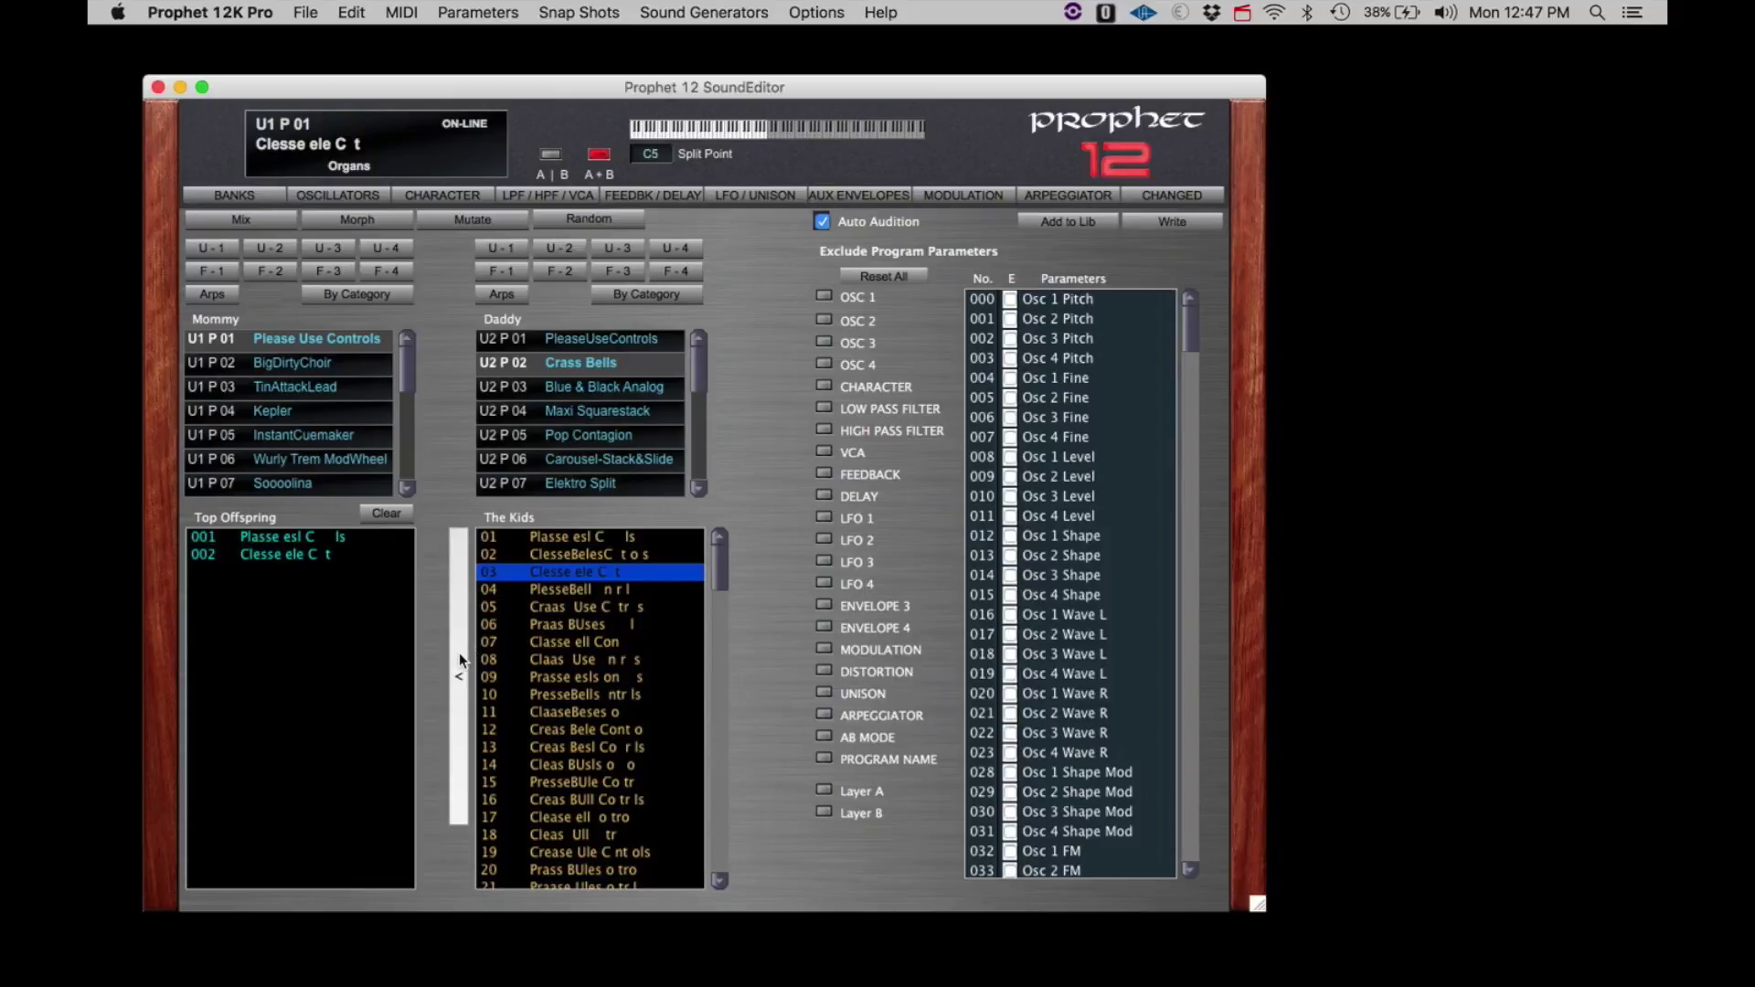
{"action": "left_click", "coordinate": [558, 591]}
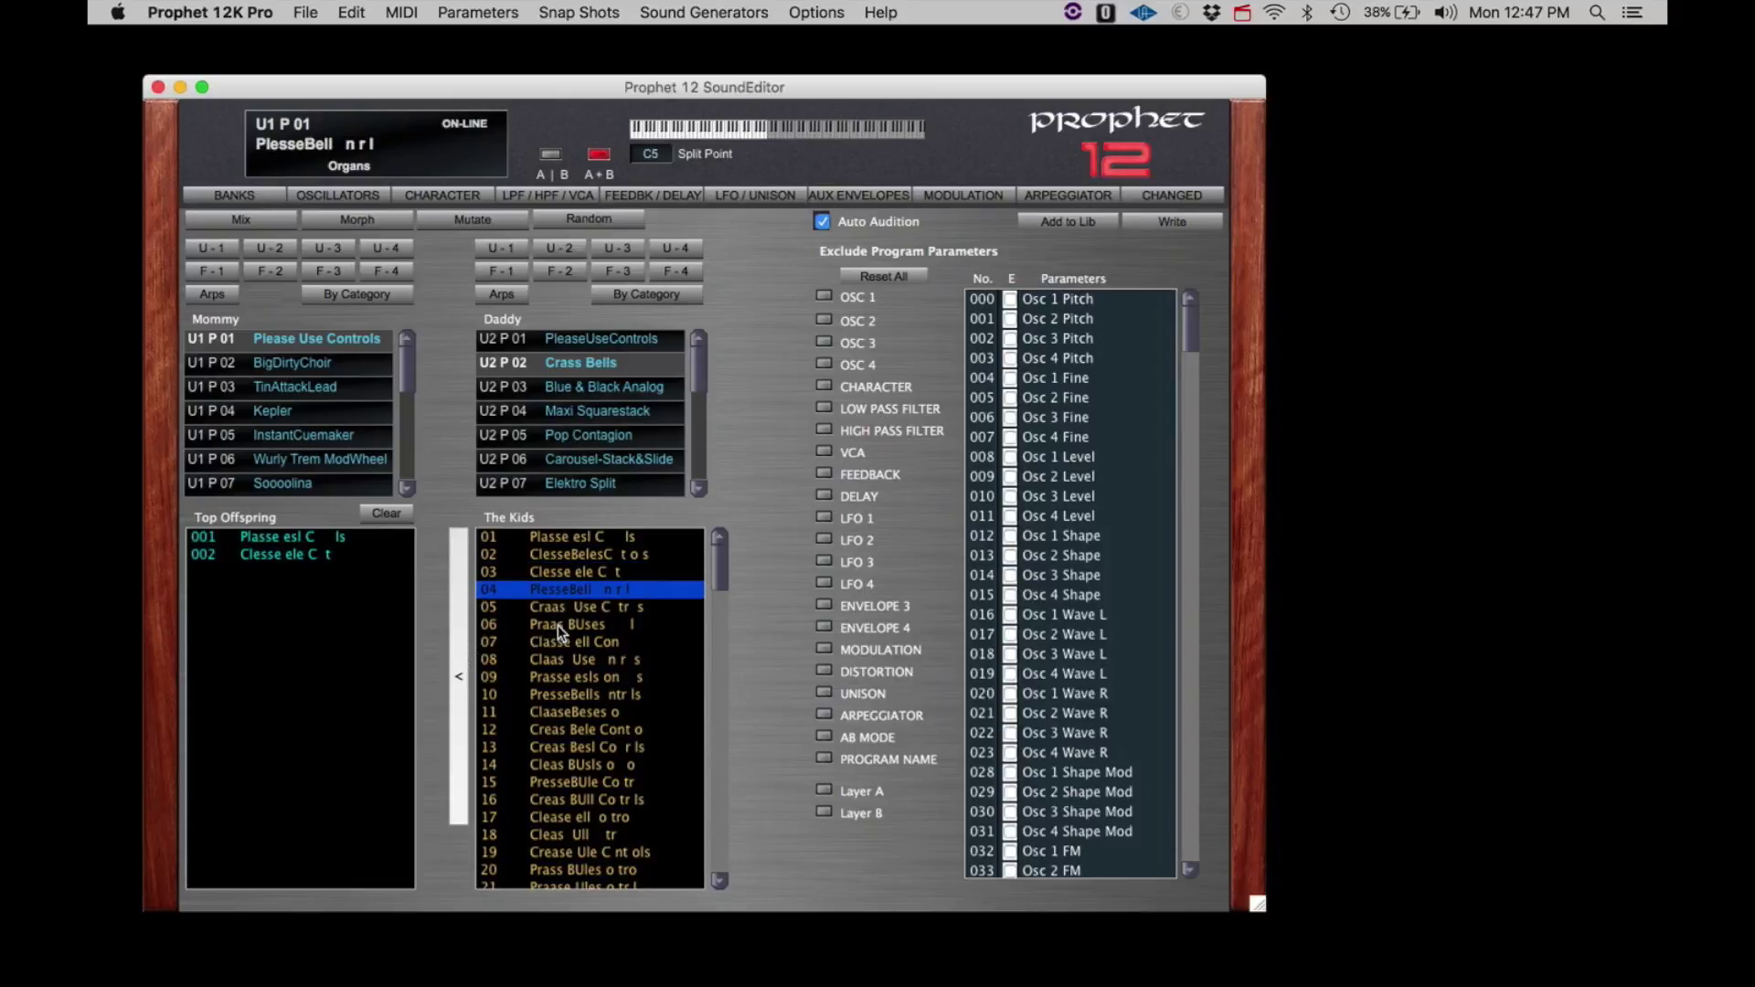
{"action": "left_click", "coordinate": [459, 682]}
Audition kids 06, 07 and 08 and add kid 08 to Top Offspring
{"action": "left_click", "coordinate": [552, 633]}
{"action": "left_click", "coordinate": [552, 647]}
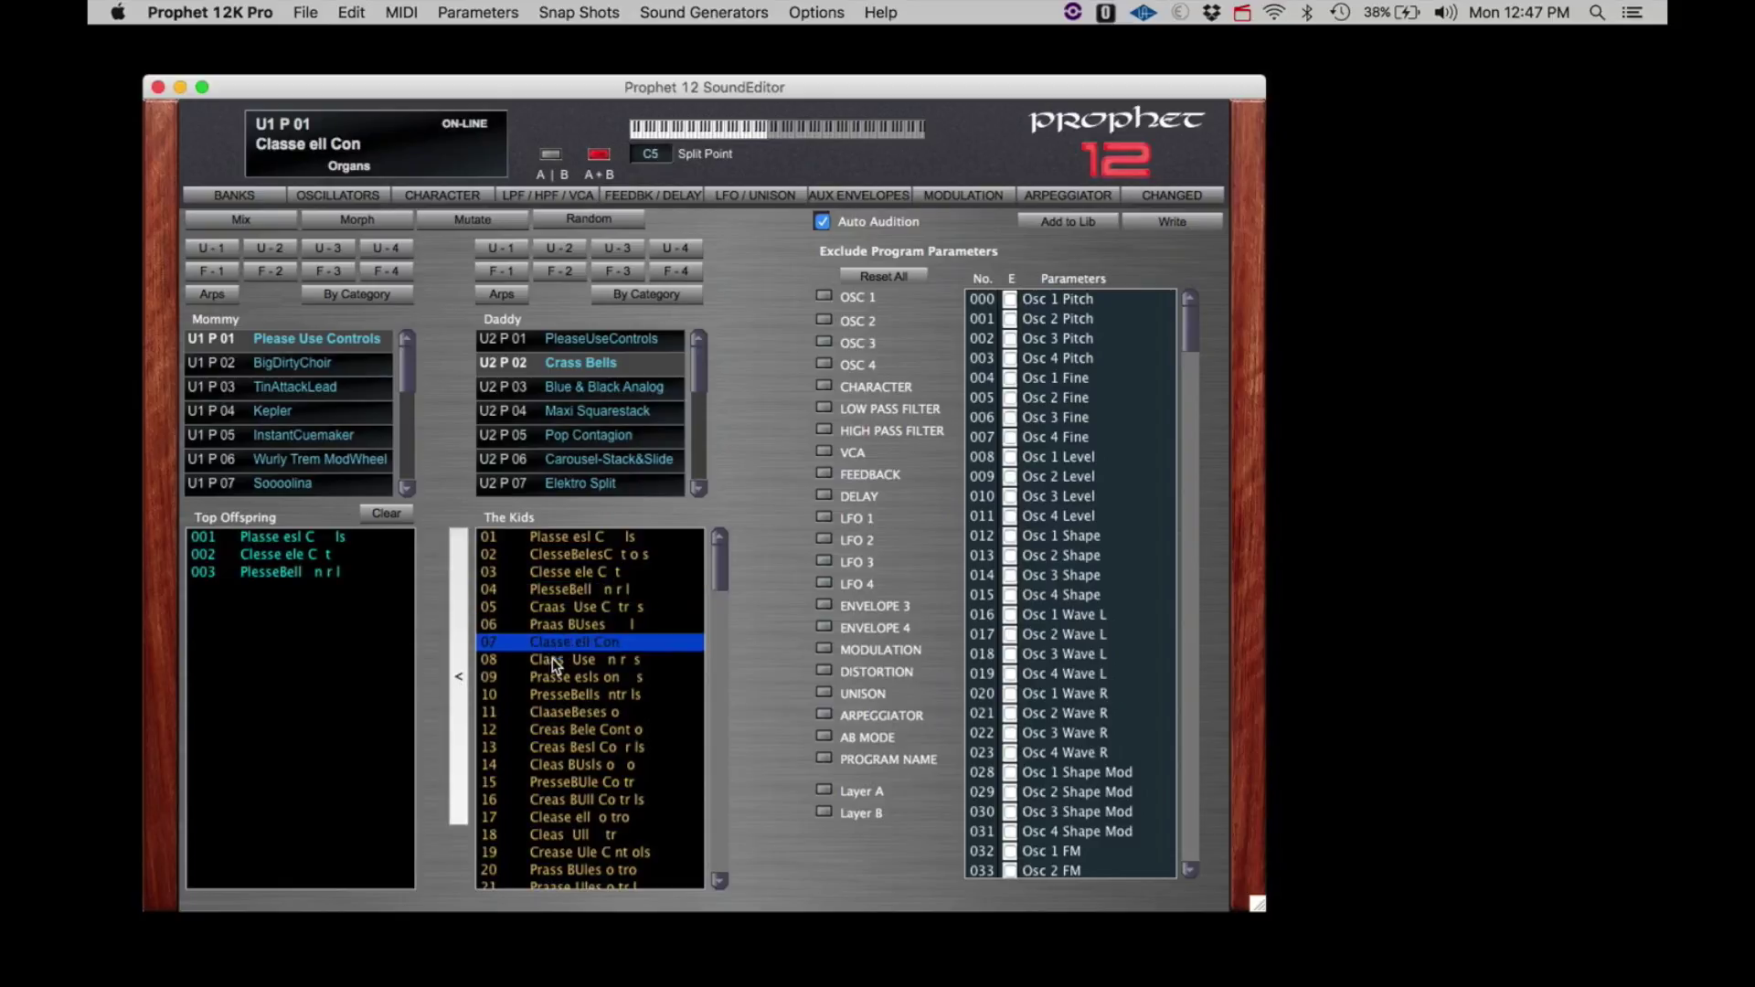
{"action": "left_click", "coordinate": [552, 660]}
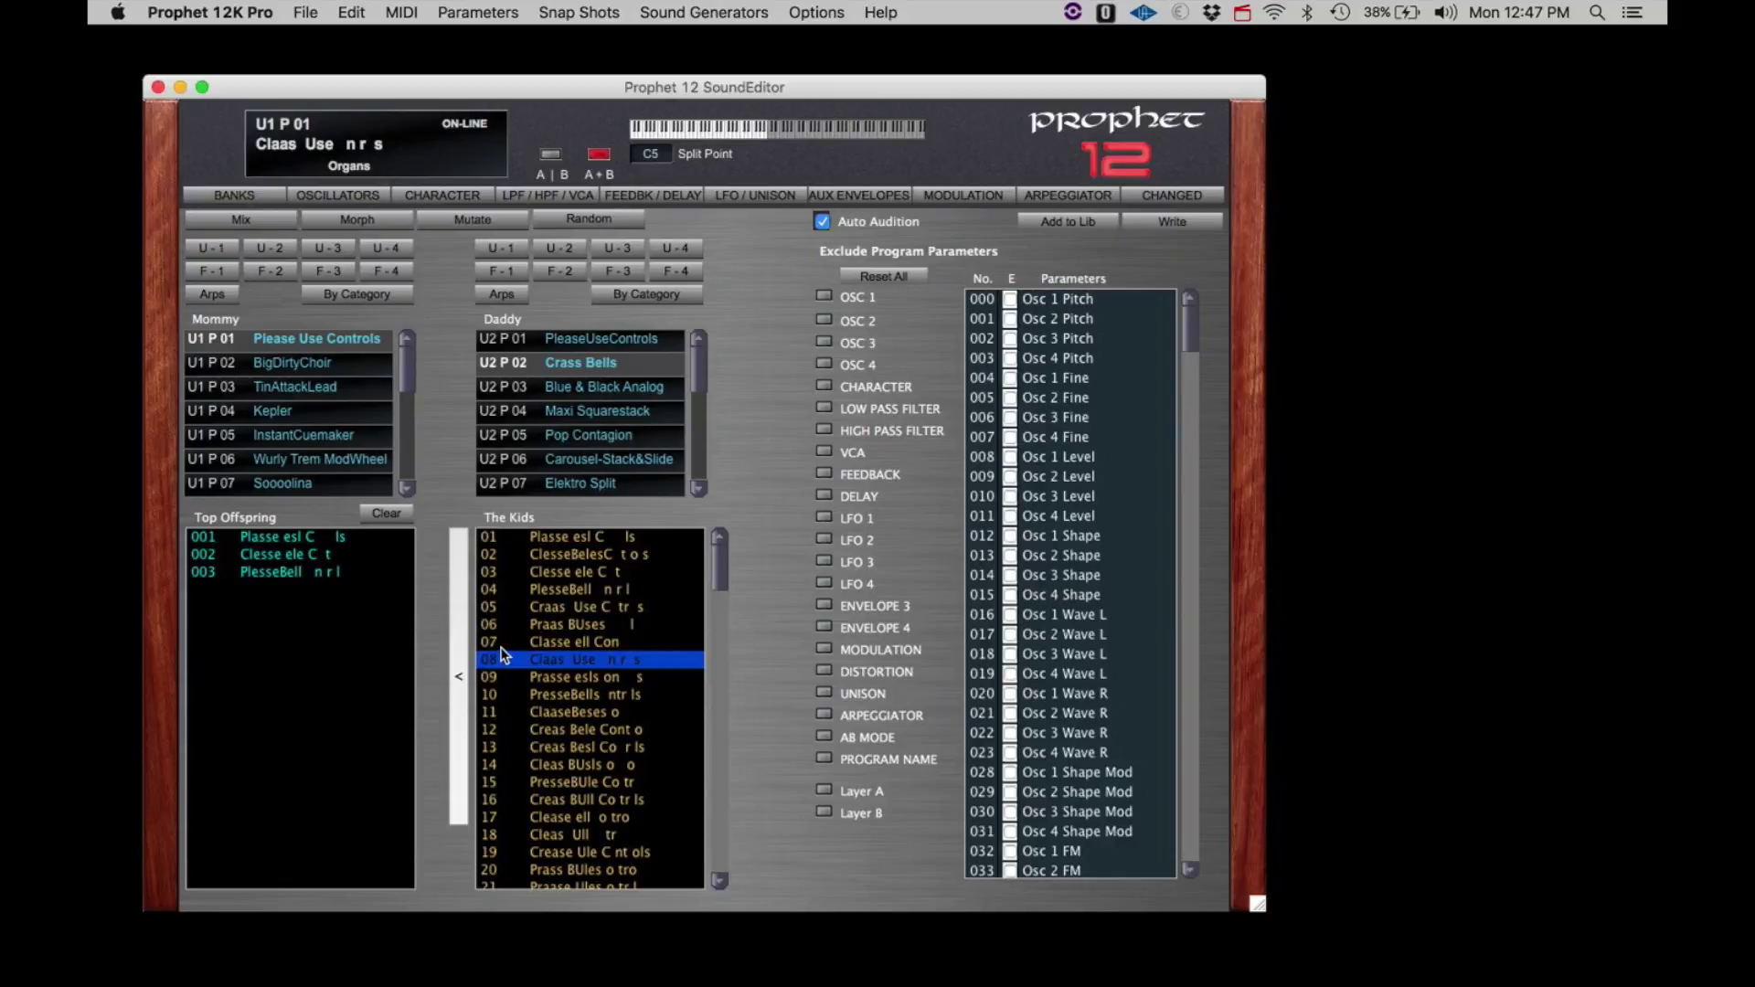
{"action": "left_click", "coordinate": [458, 660]}
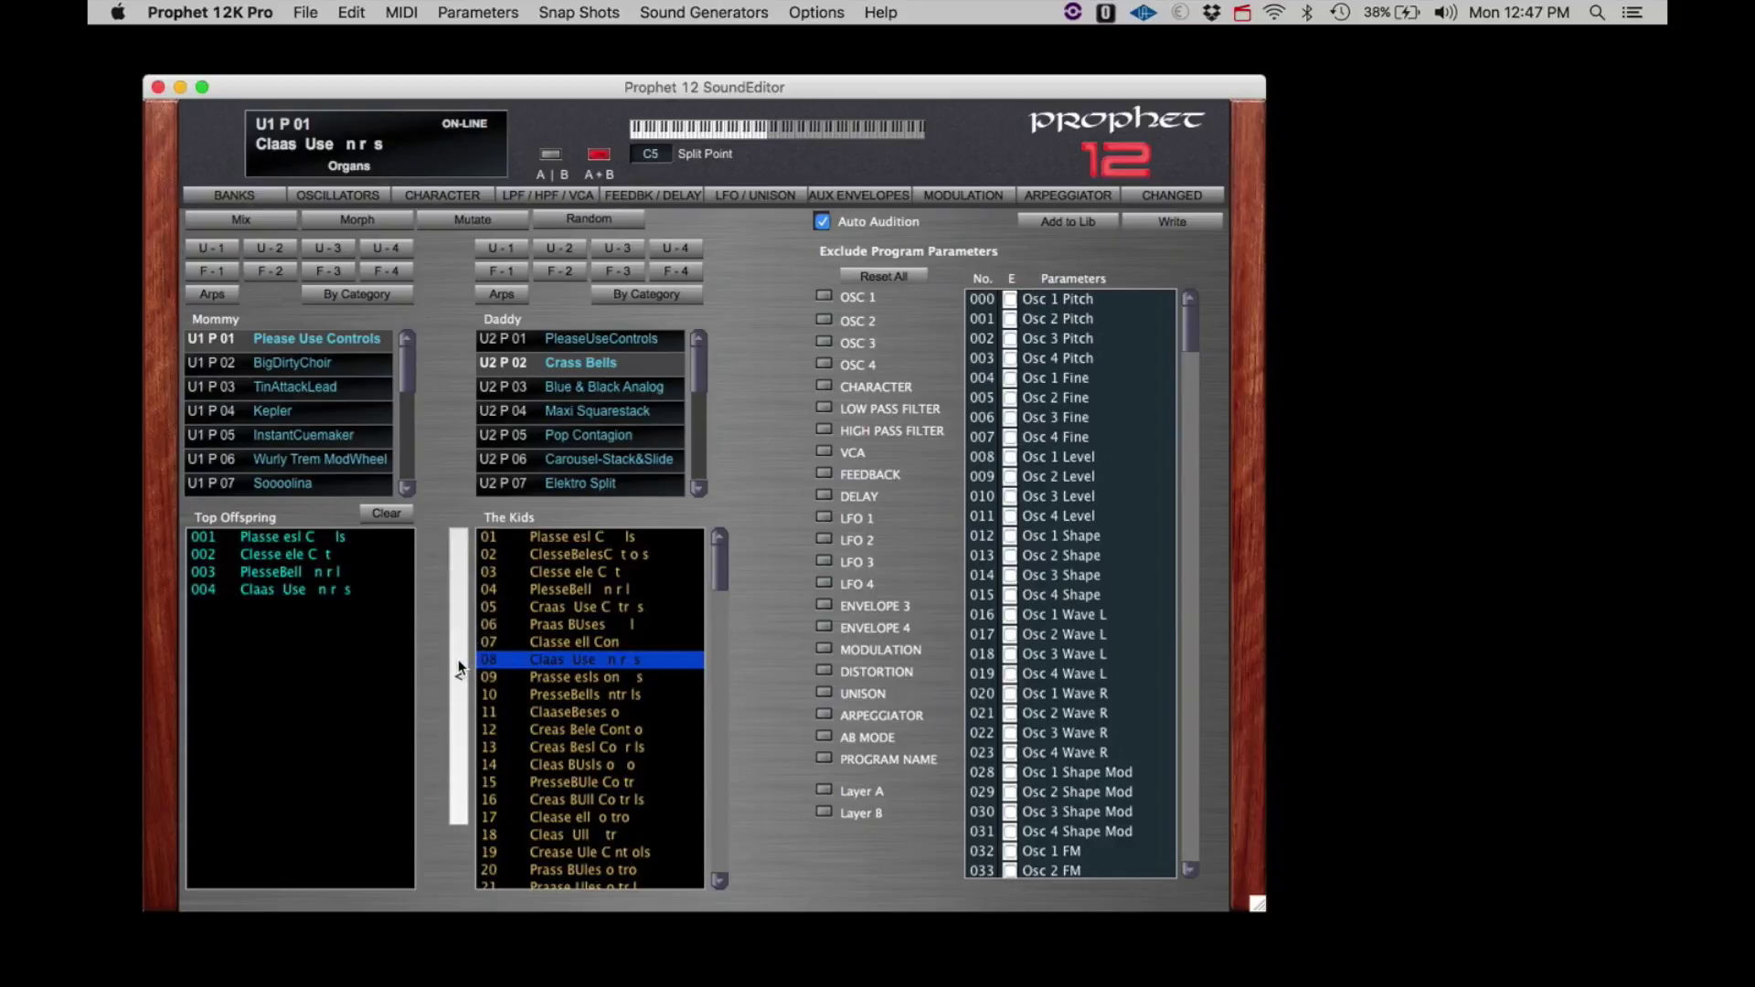
Audition a range of kids from 09 to 23 and add kid 23 to Top Offspring
{"action": "left_click", "coordinate": [546, 678]}
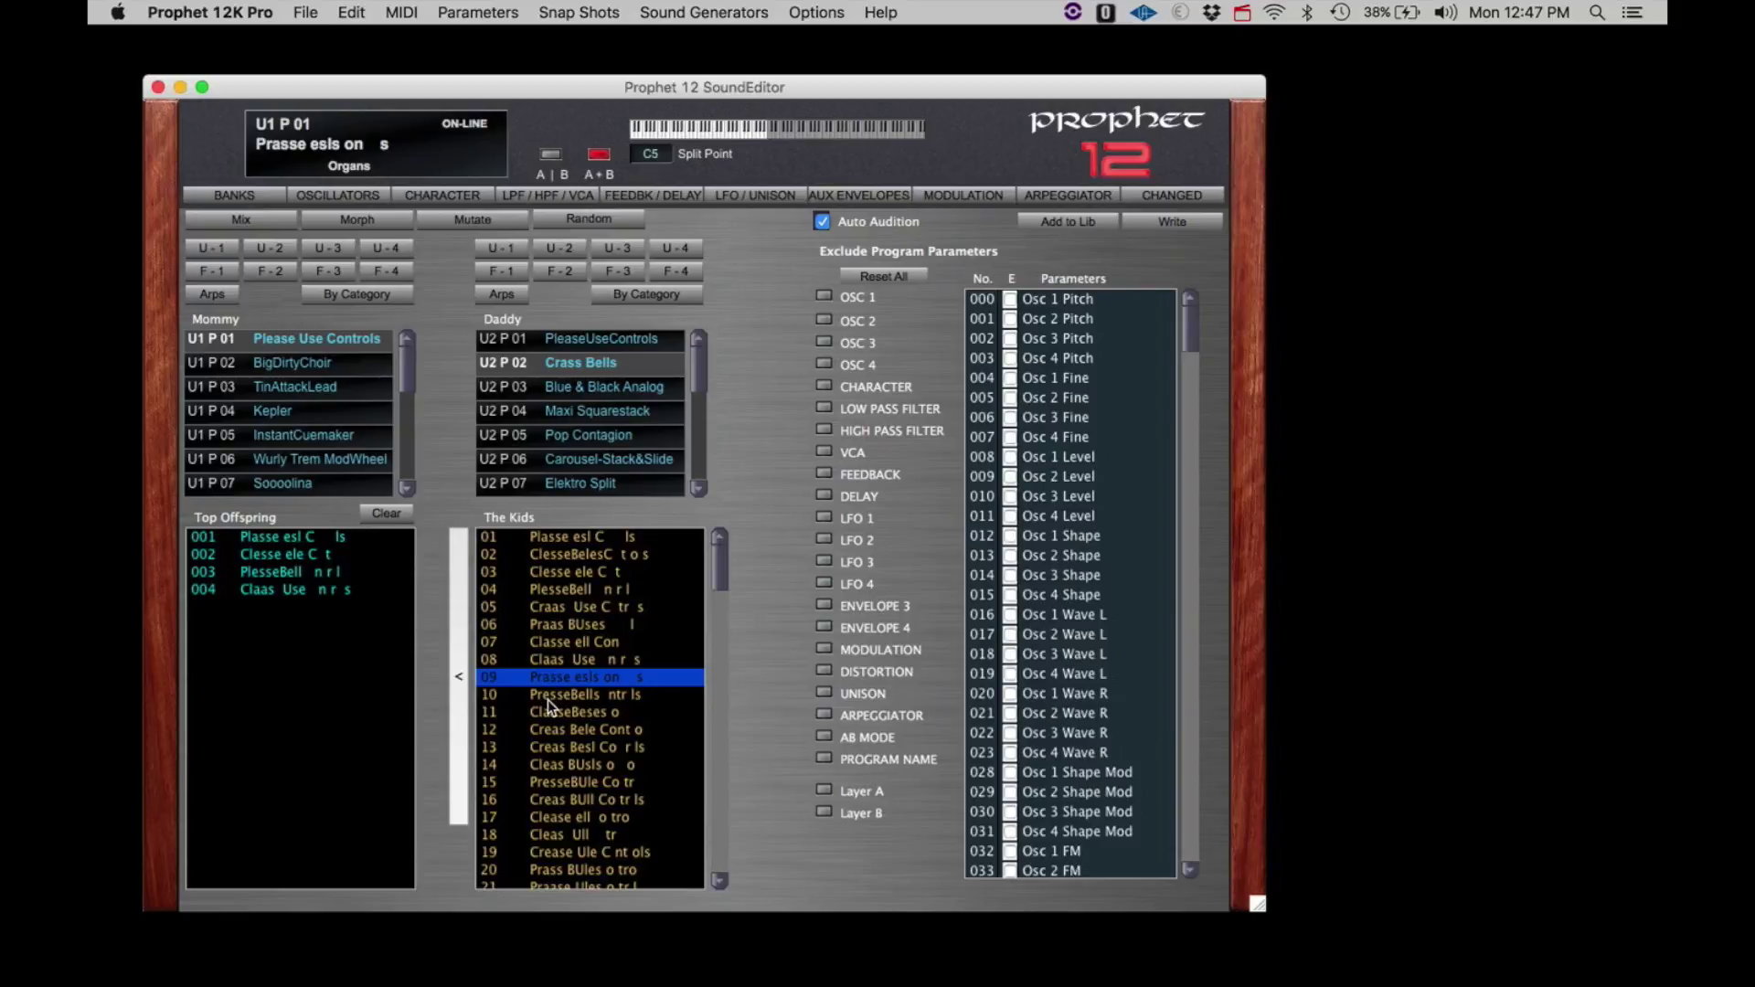
{"action": "left_click", "coordinate": [547, 700]}
{"action": "left_click", "coordinate": [548, 712]}
{"action": "left_click", "coordinate": [552, 731]}
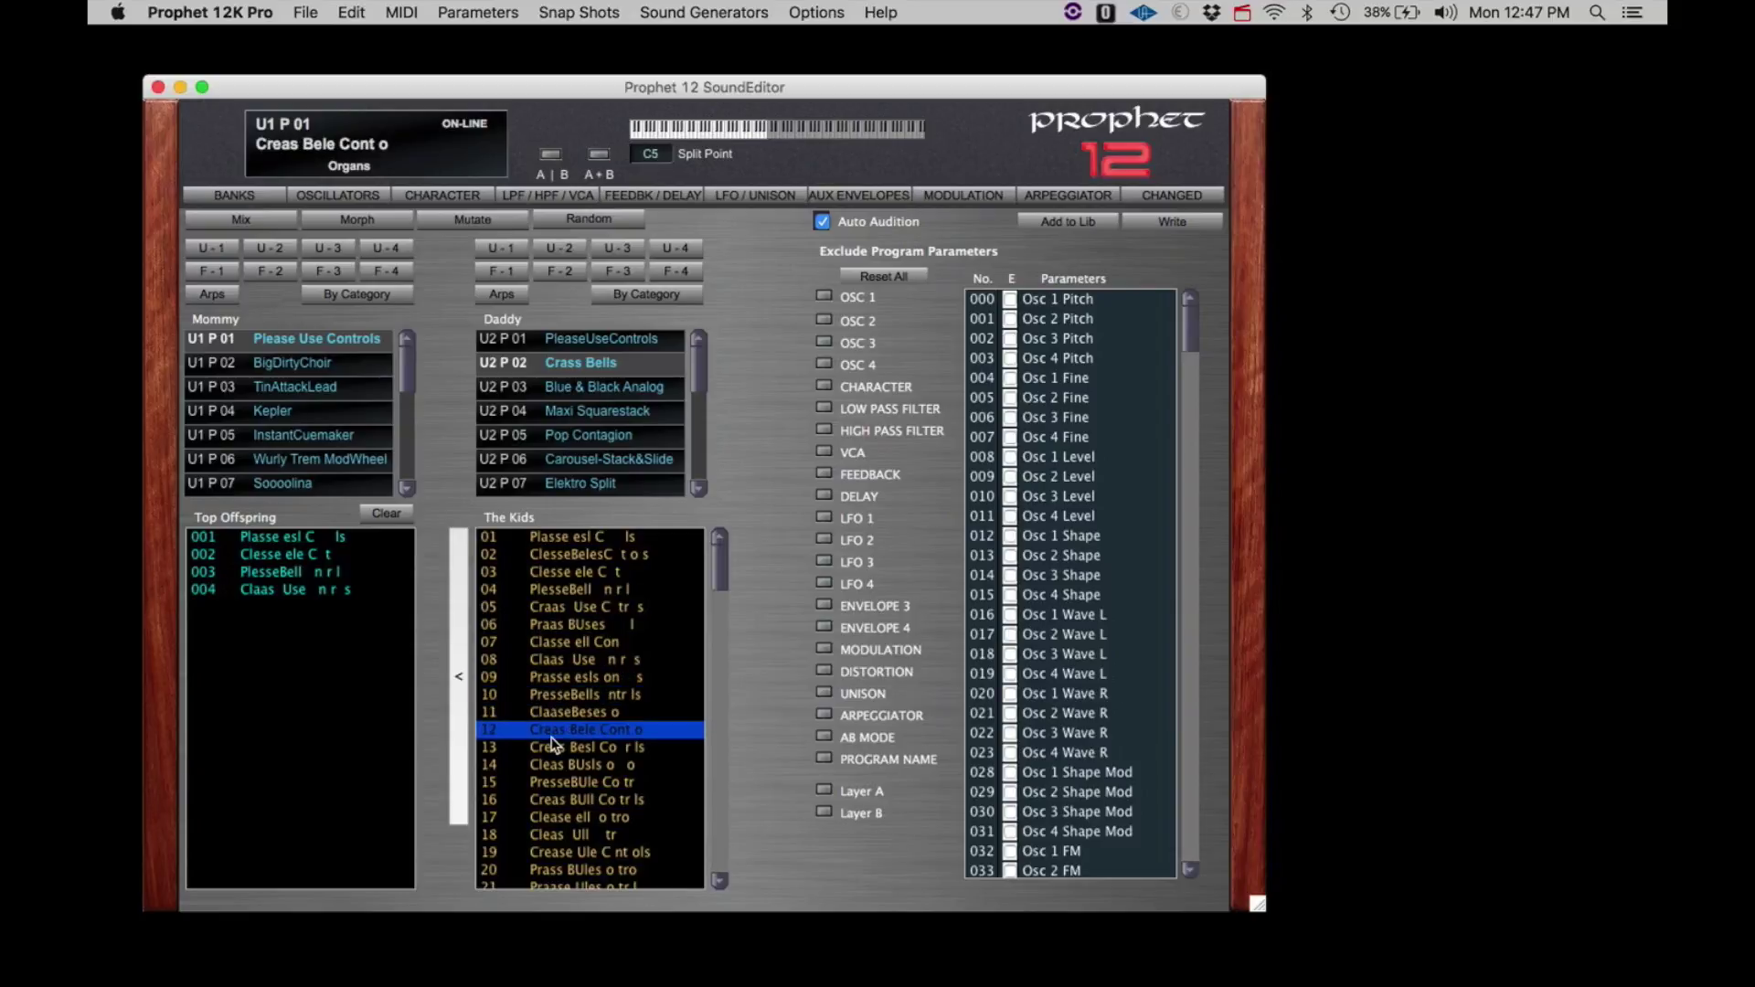
{"action": "left_click", "coordinate": [554, 764]}
{"action": "left_click", "coordinate": [553, 782]}
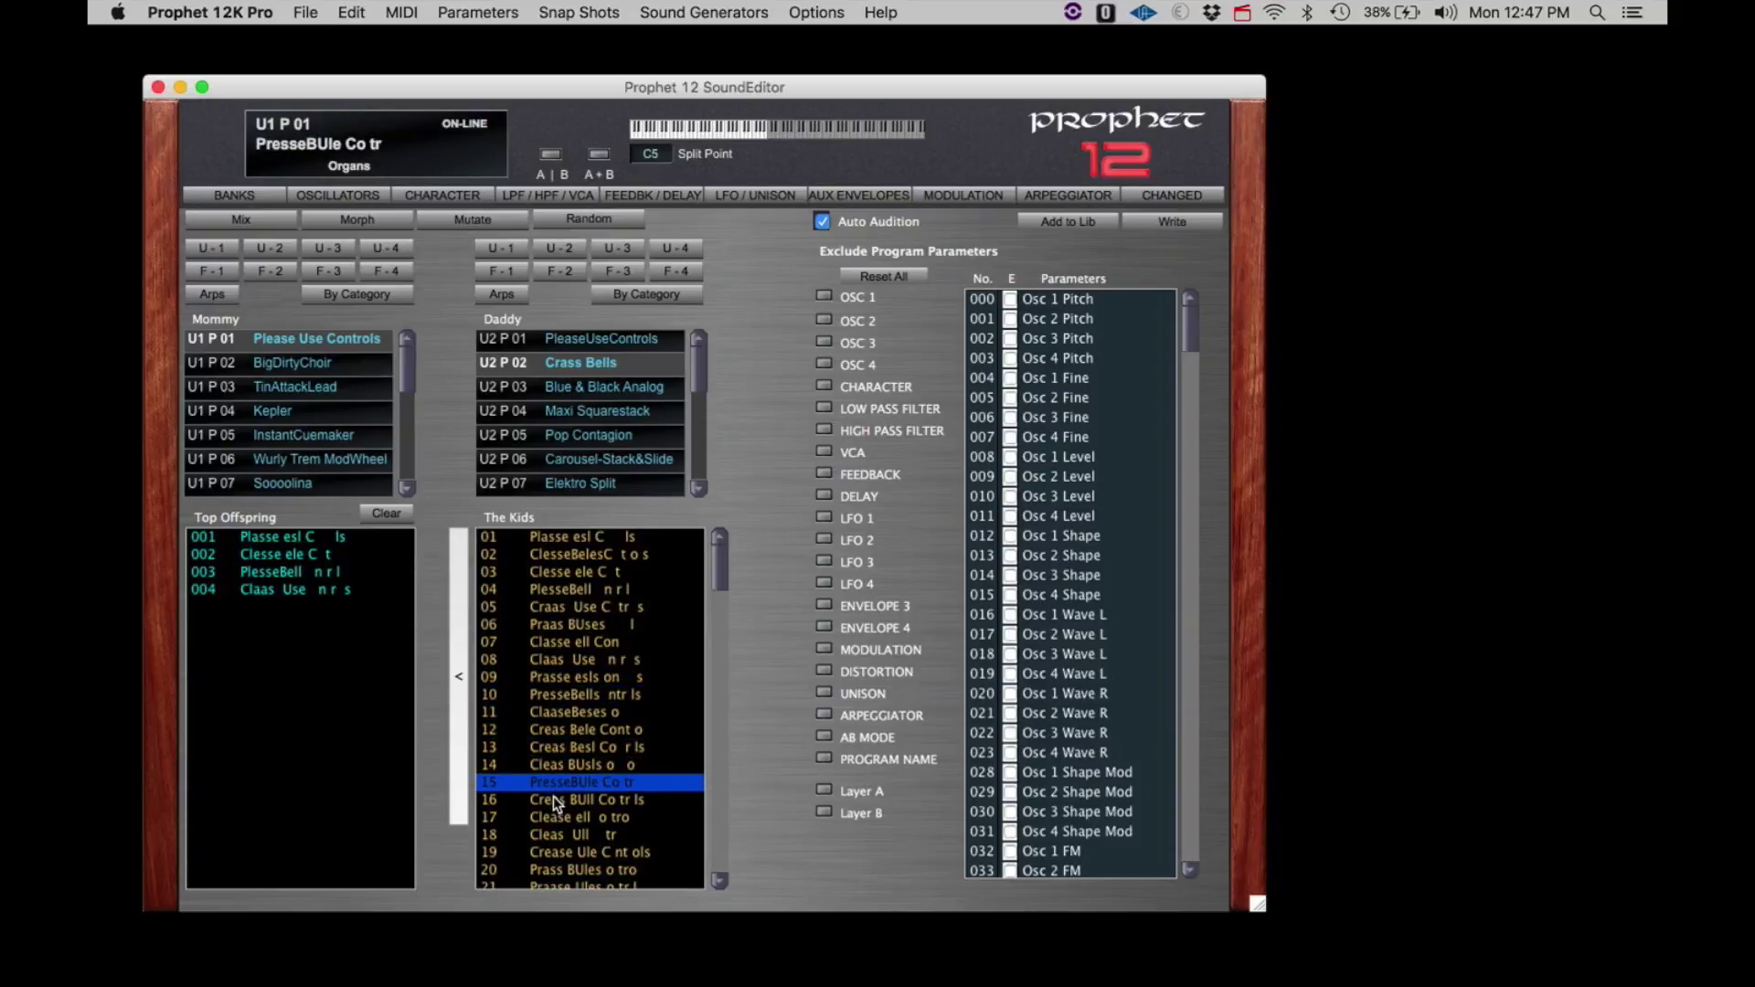
{"action": "left_click", "coordinate": [553, 799]}
{"action": "left_click_drag", "start_coordinate": [717, 585], "coordinate": [717, 620]}
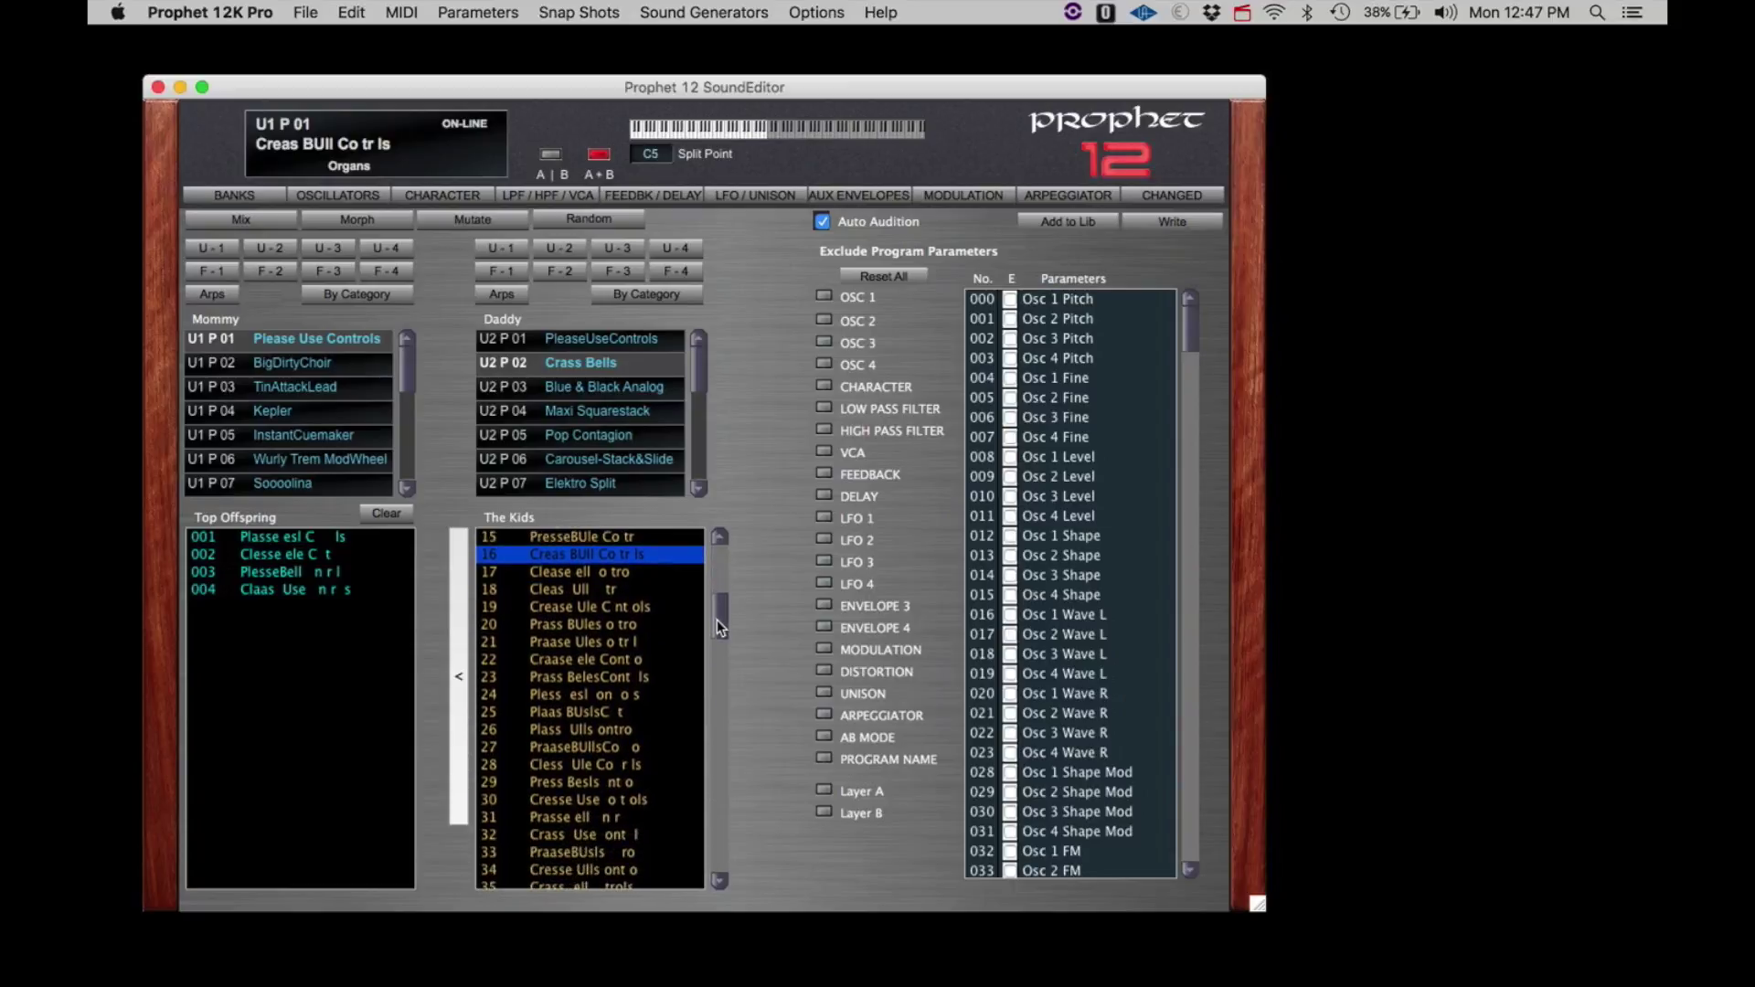
{"action": "left_click", "coordinate": [610, 607]}
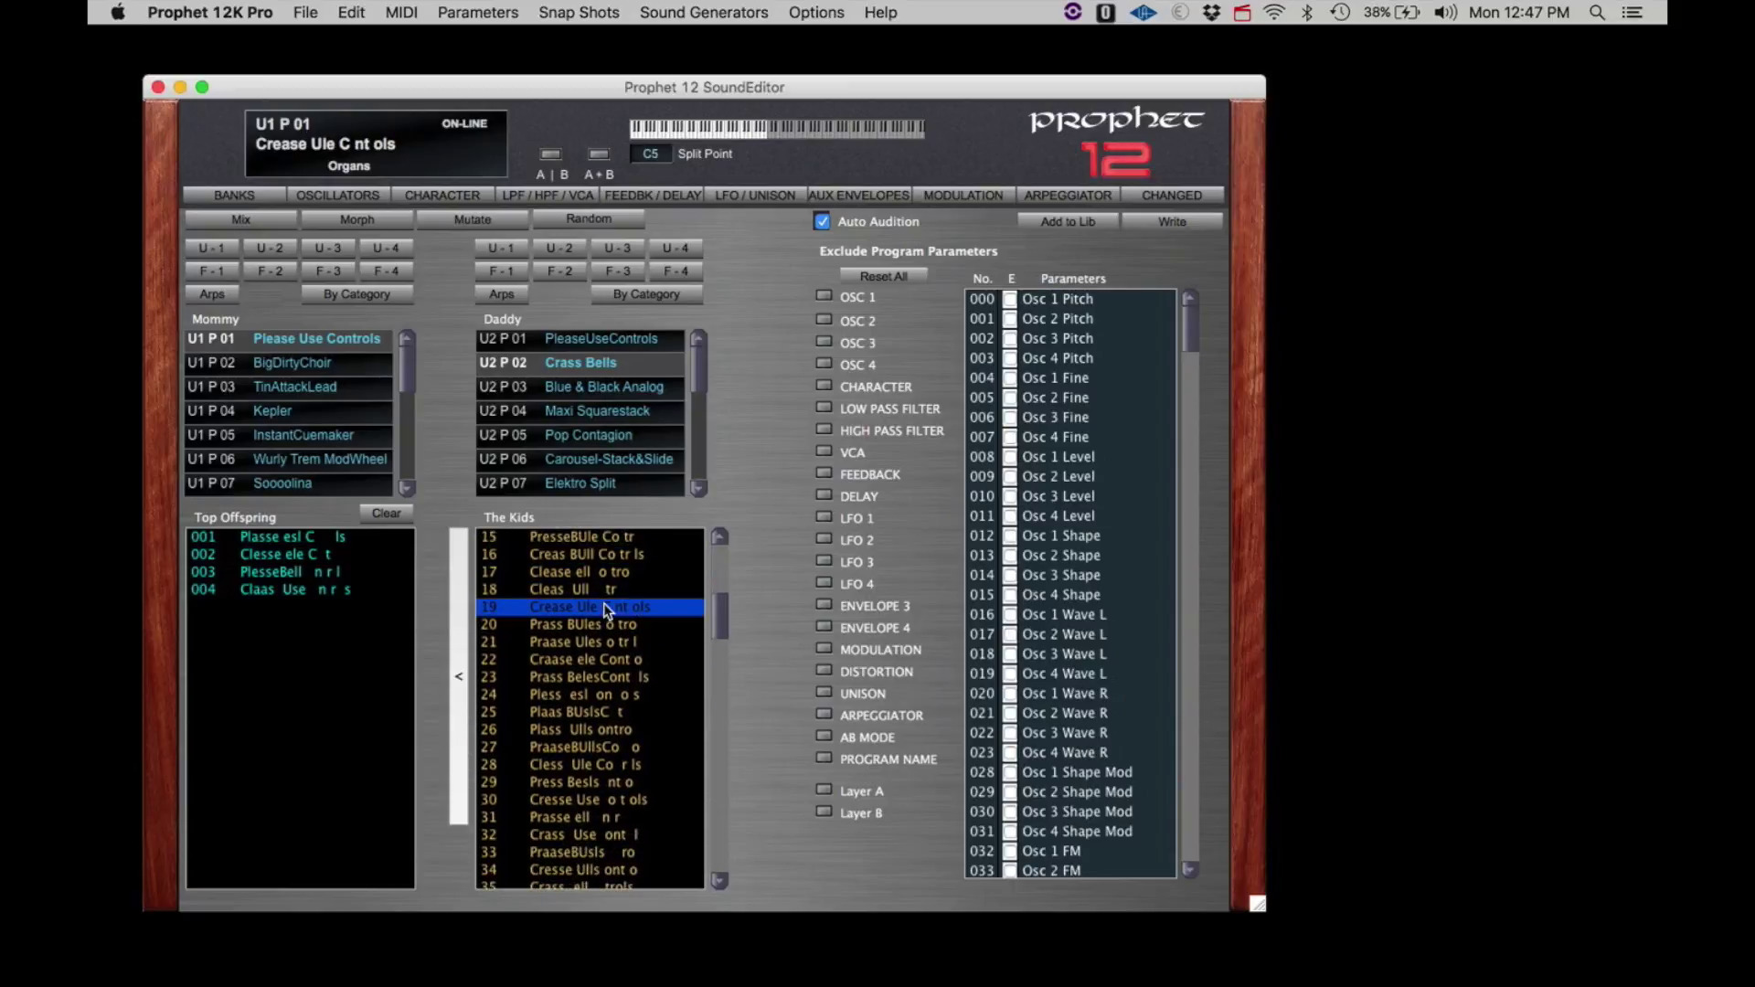
{"action": "left_click", "coordinate": [563, 644]}
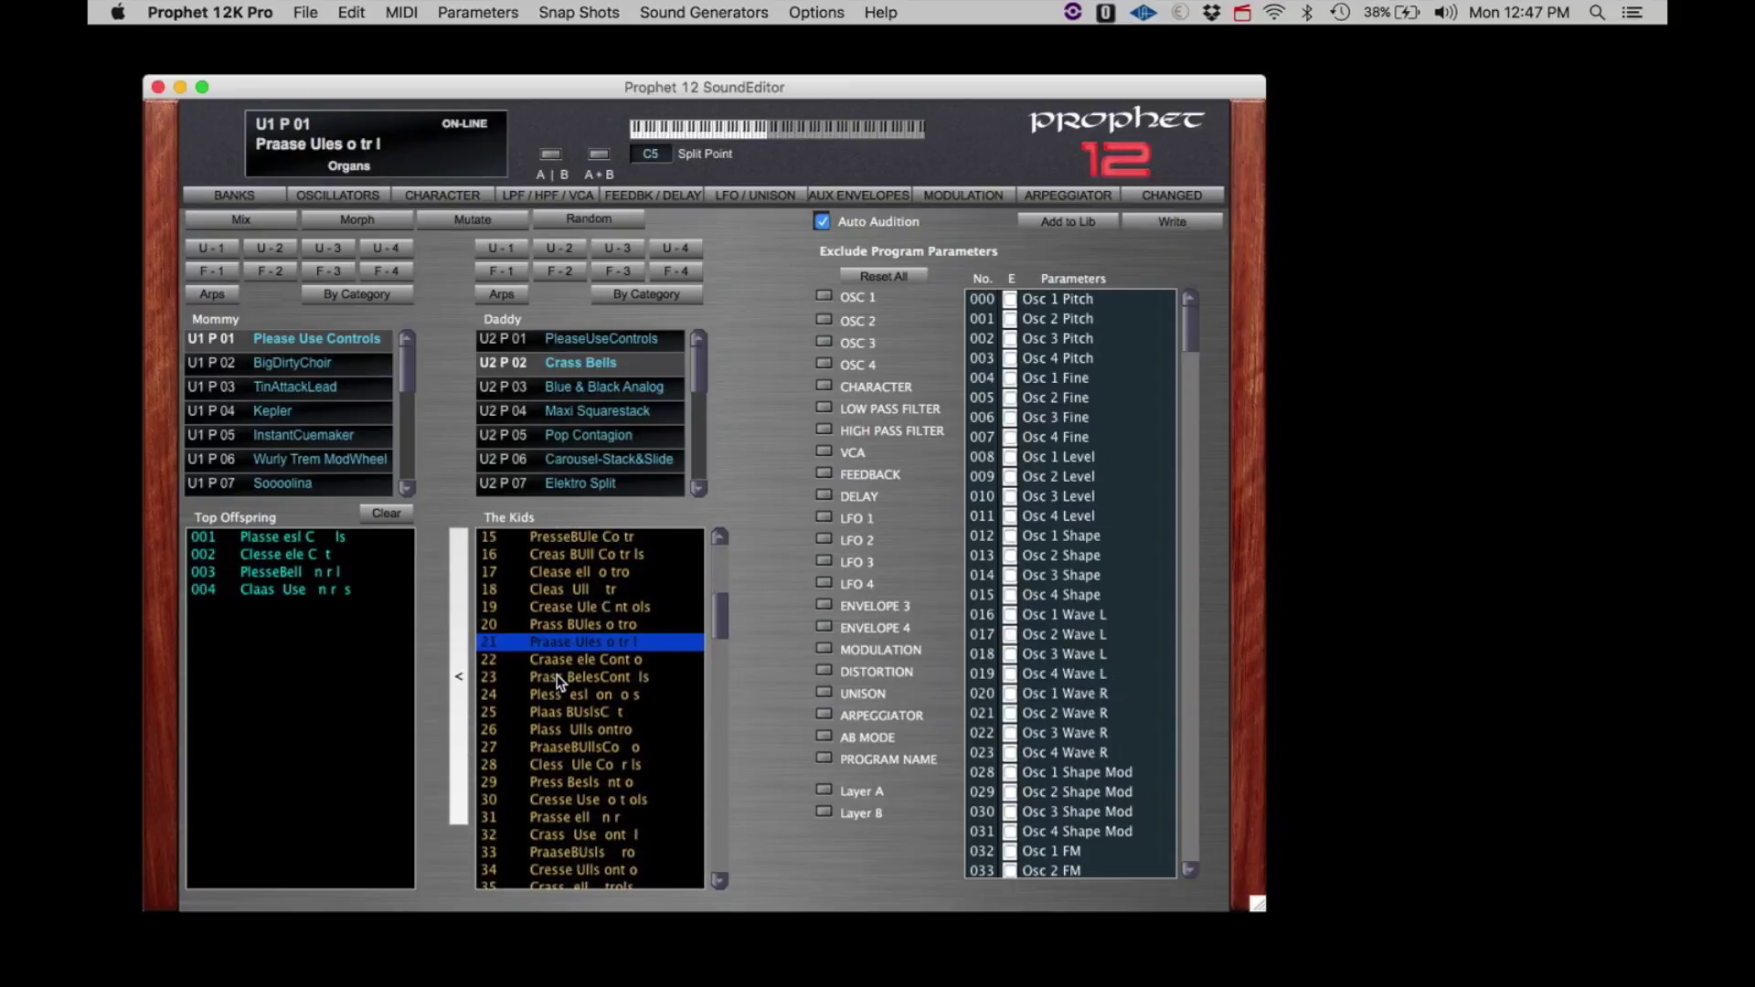
{"action": "left_click", "coordinate": [557, 679]}
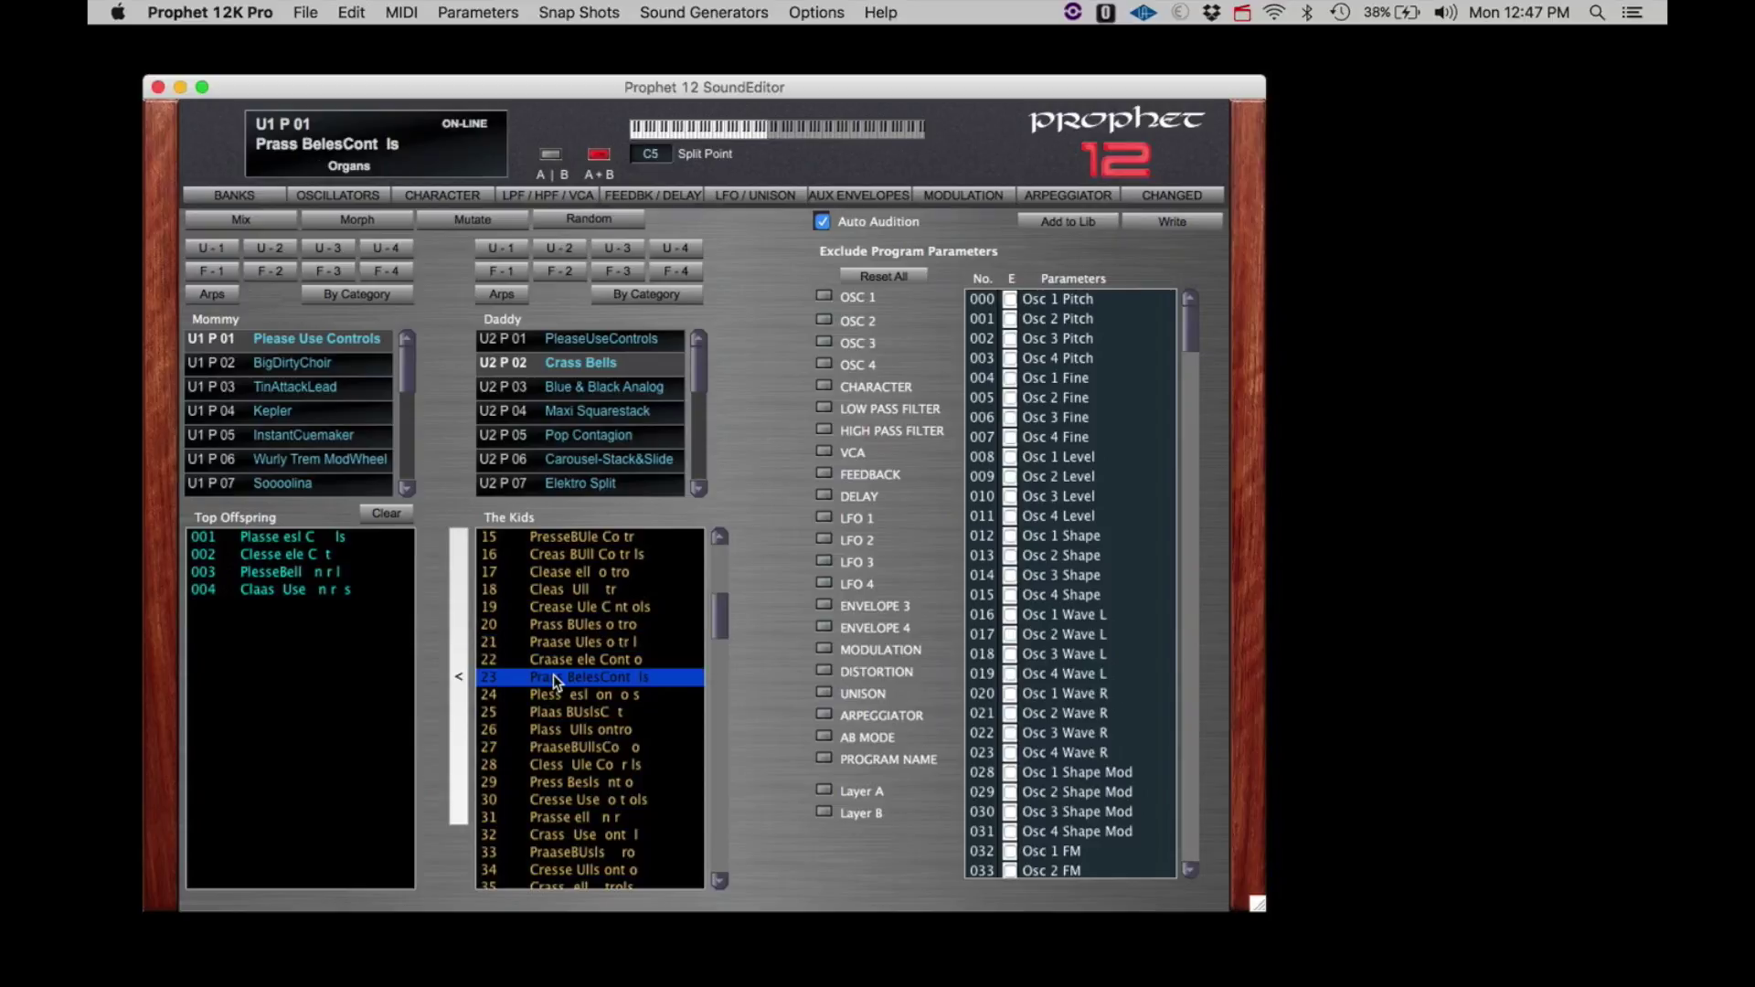
{"action": "left_click", "coordinate": [460, 676]}
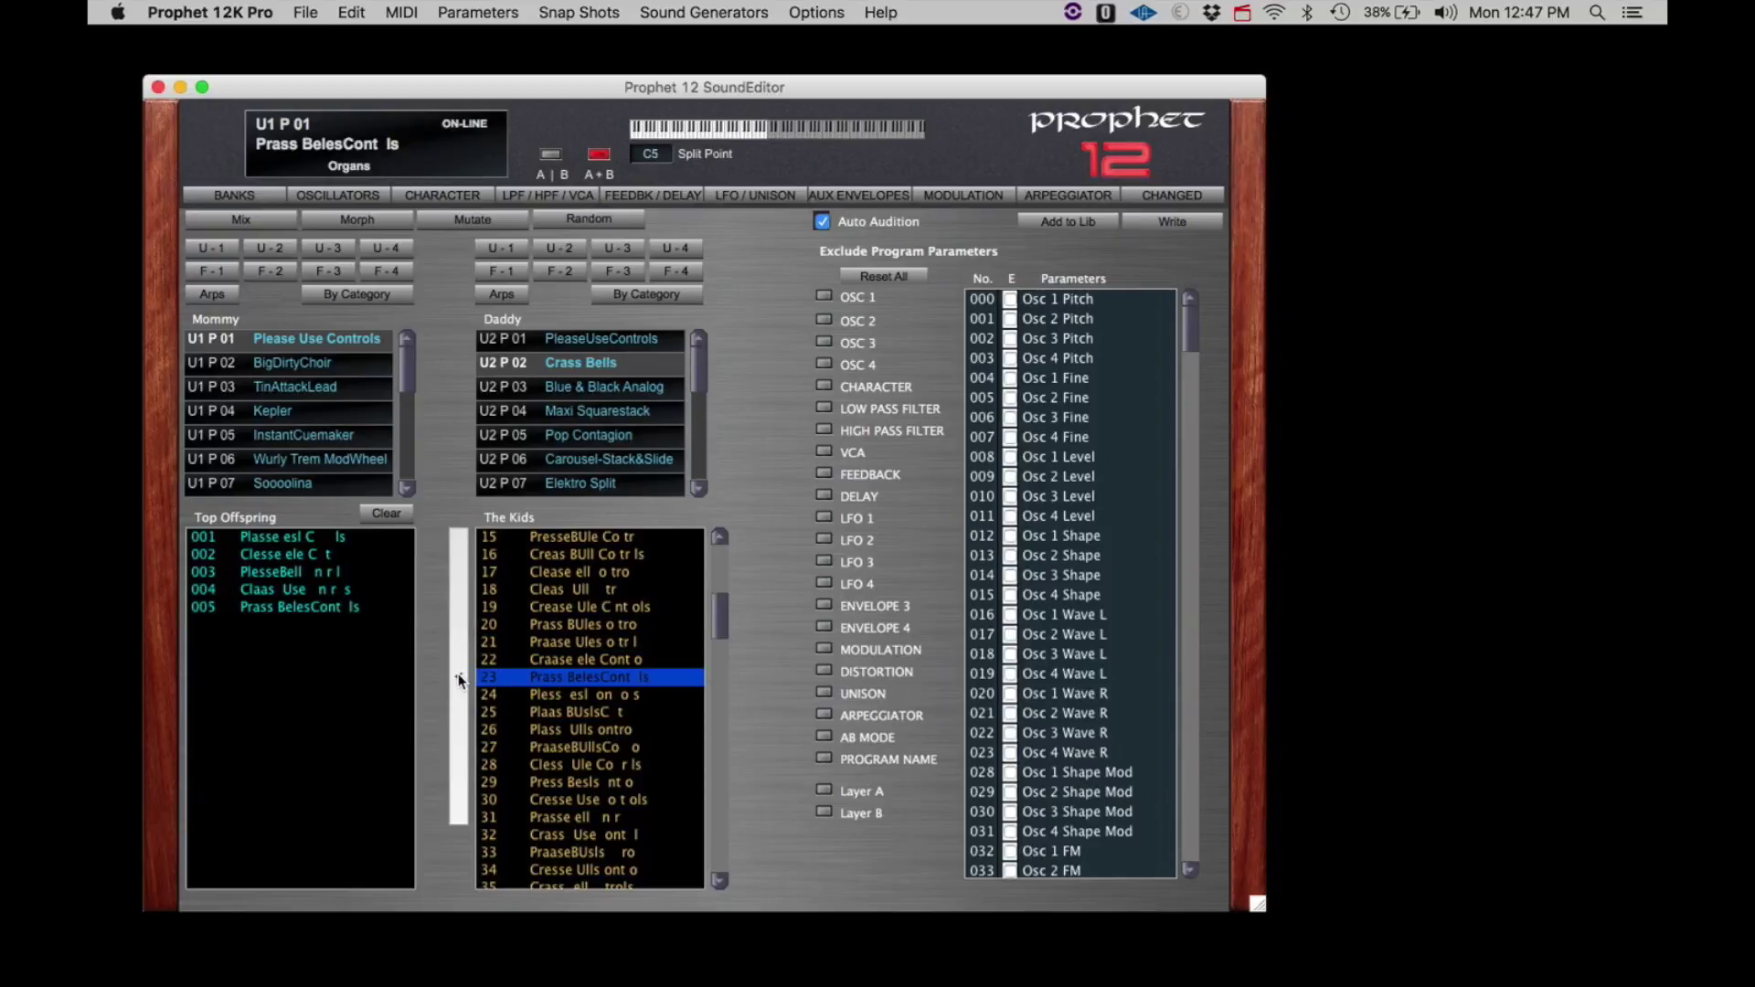
Audition kids 26, 29 and 51 and add all three to Top Offspring
{"action": "left_click", "coordinate": [578, 732]}
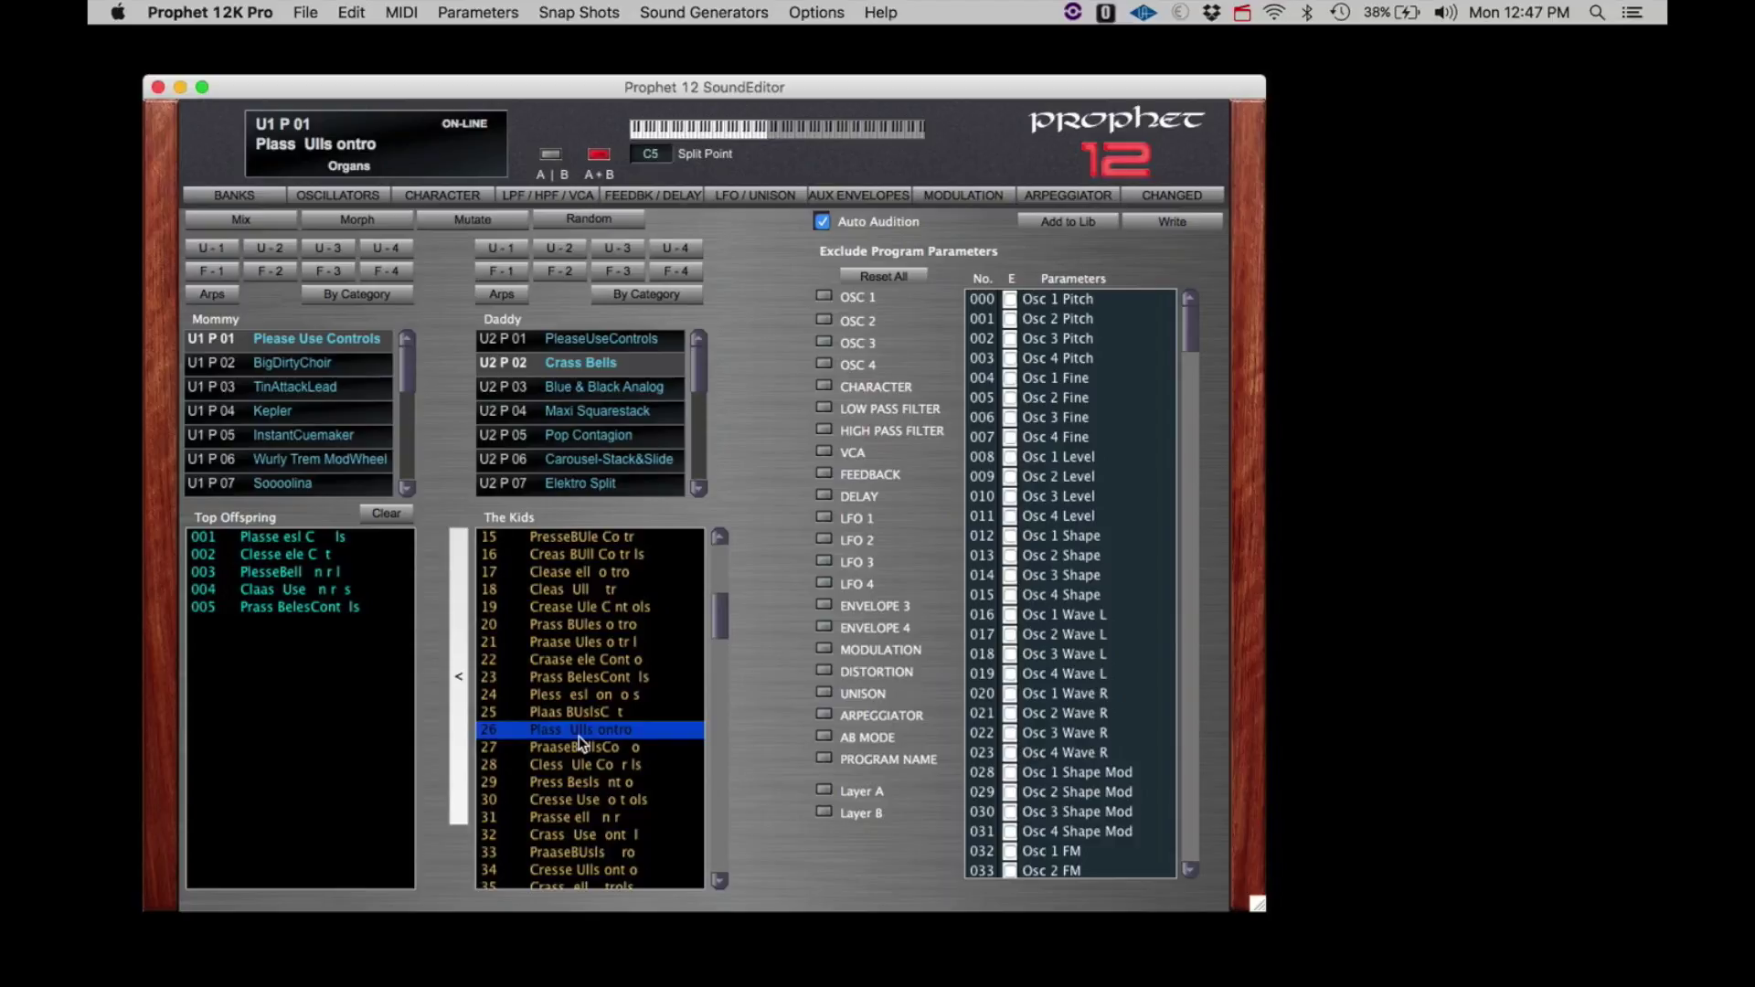
{"action": "left_click", "coordinate": [458, 737]}
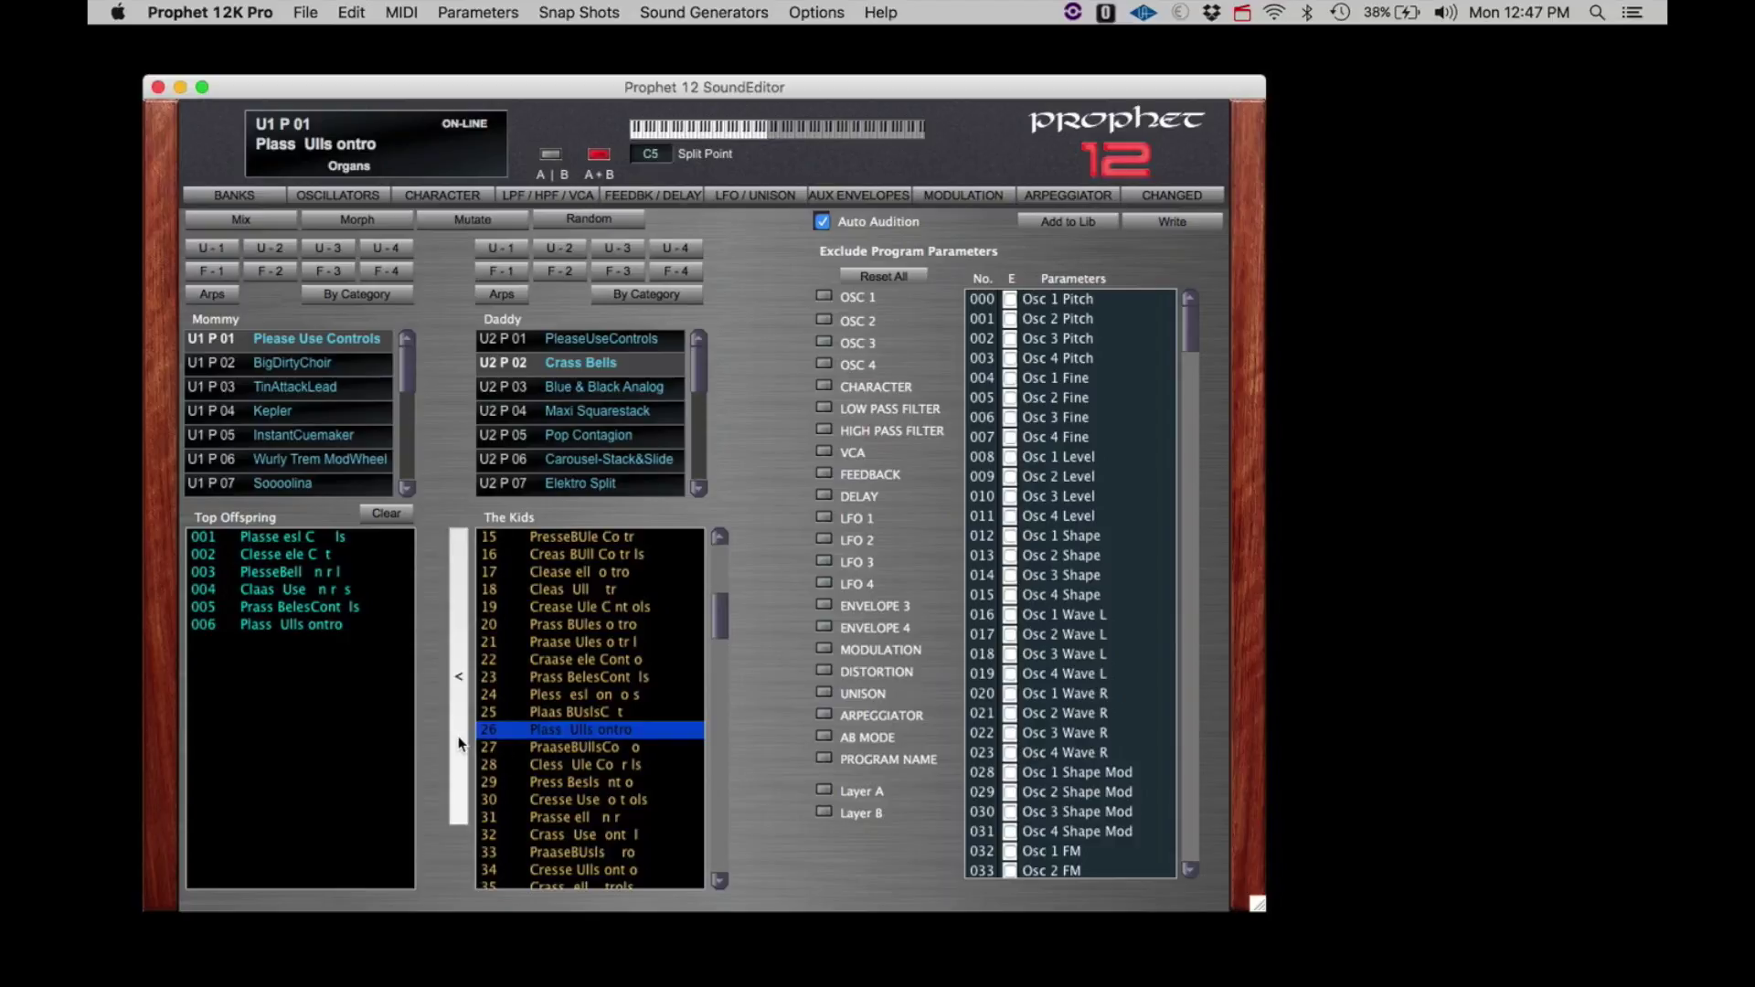
{"action": "left_click", "coordinate": [558, 787]}
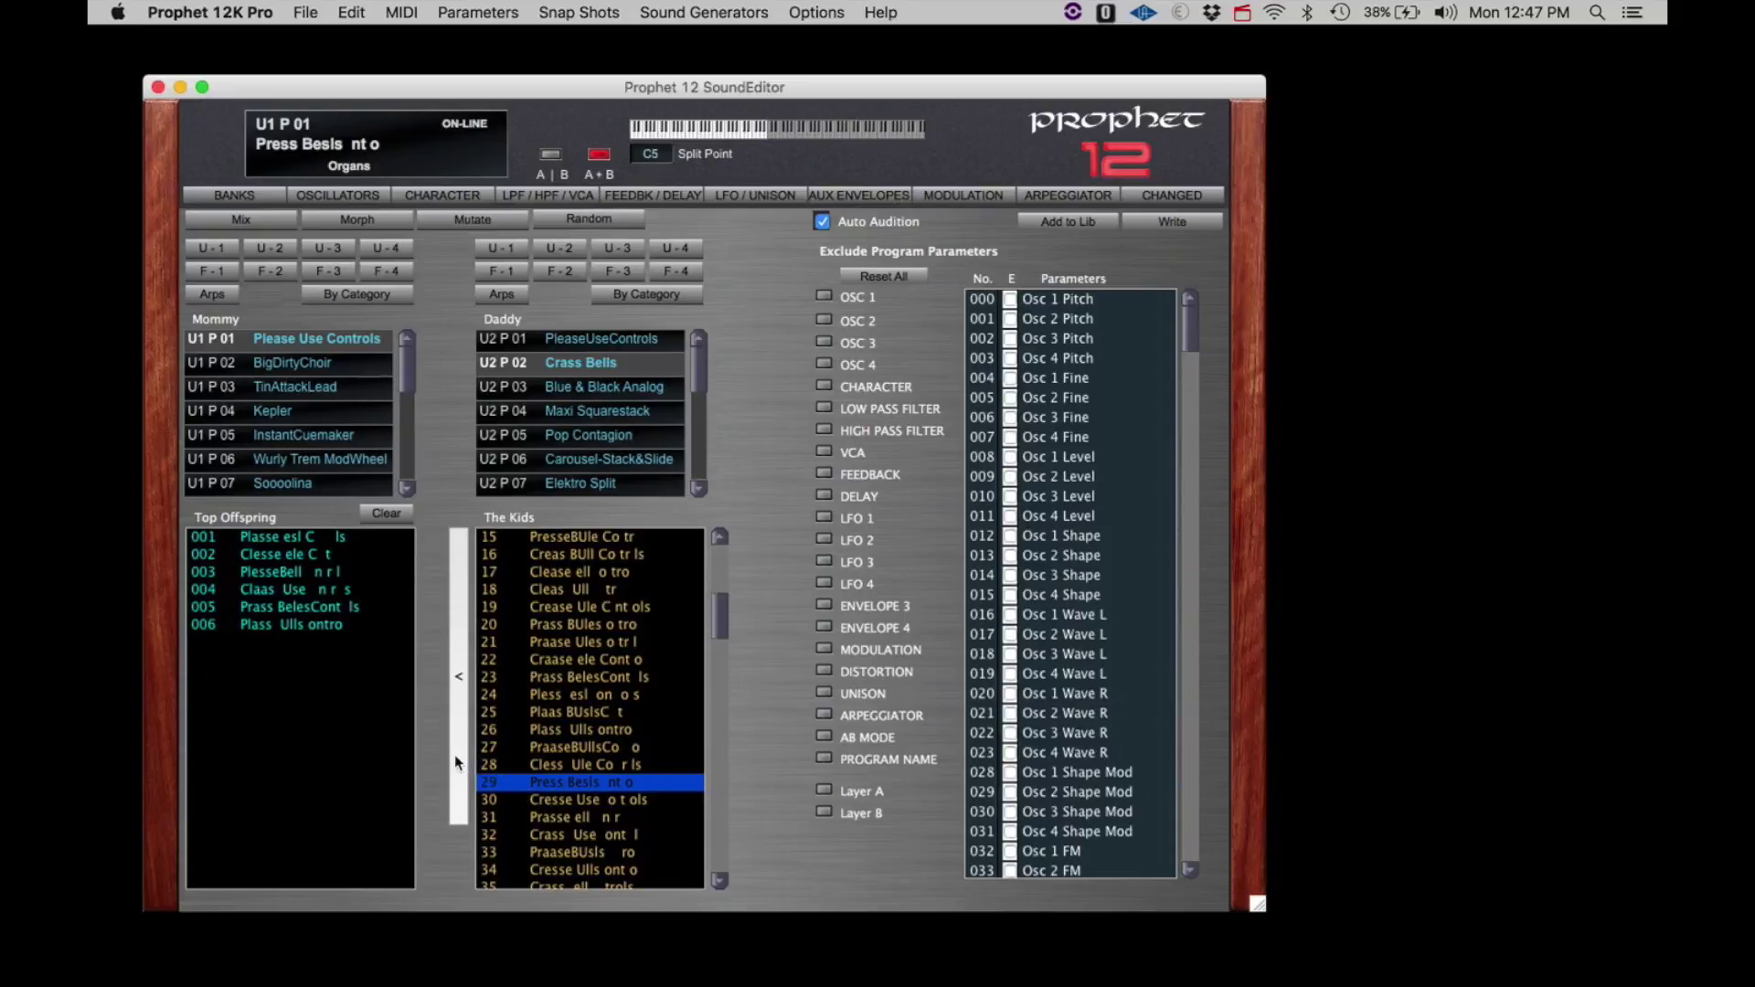
{"action": "left_click", "coordinate": [454, 754]}
{"action": "scroll", "coordinate": [630, 810], "scroll_direction": "down", "scroll_amount": 8}
{"action": "left_click", "coordinate": [582, 749]}
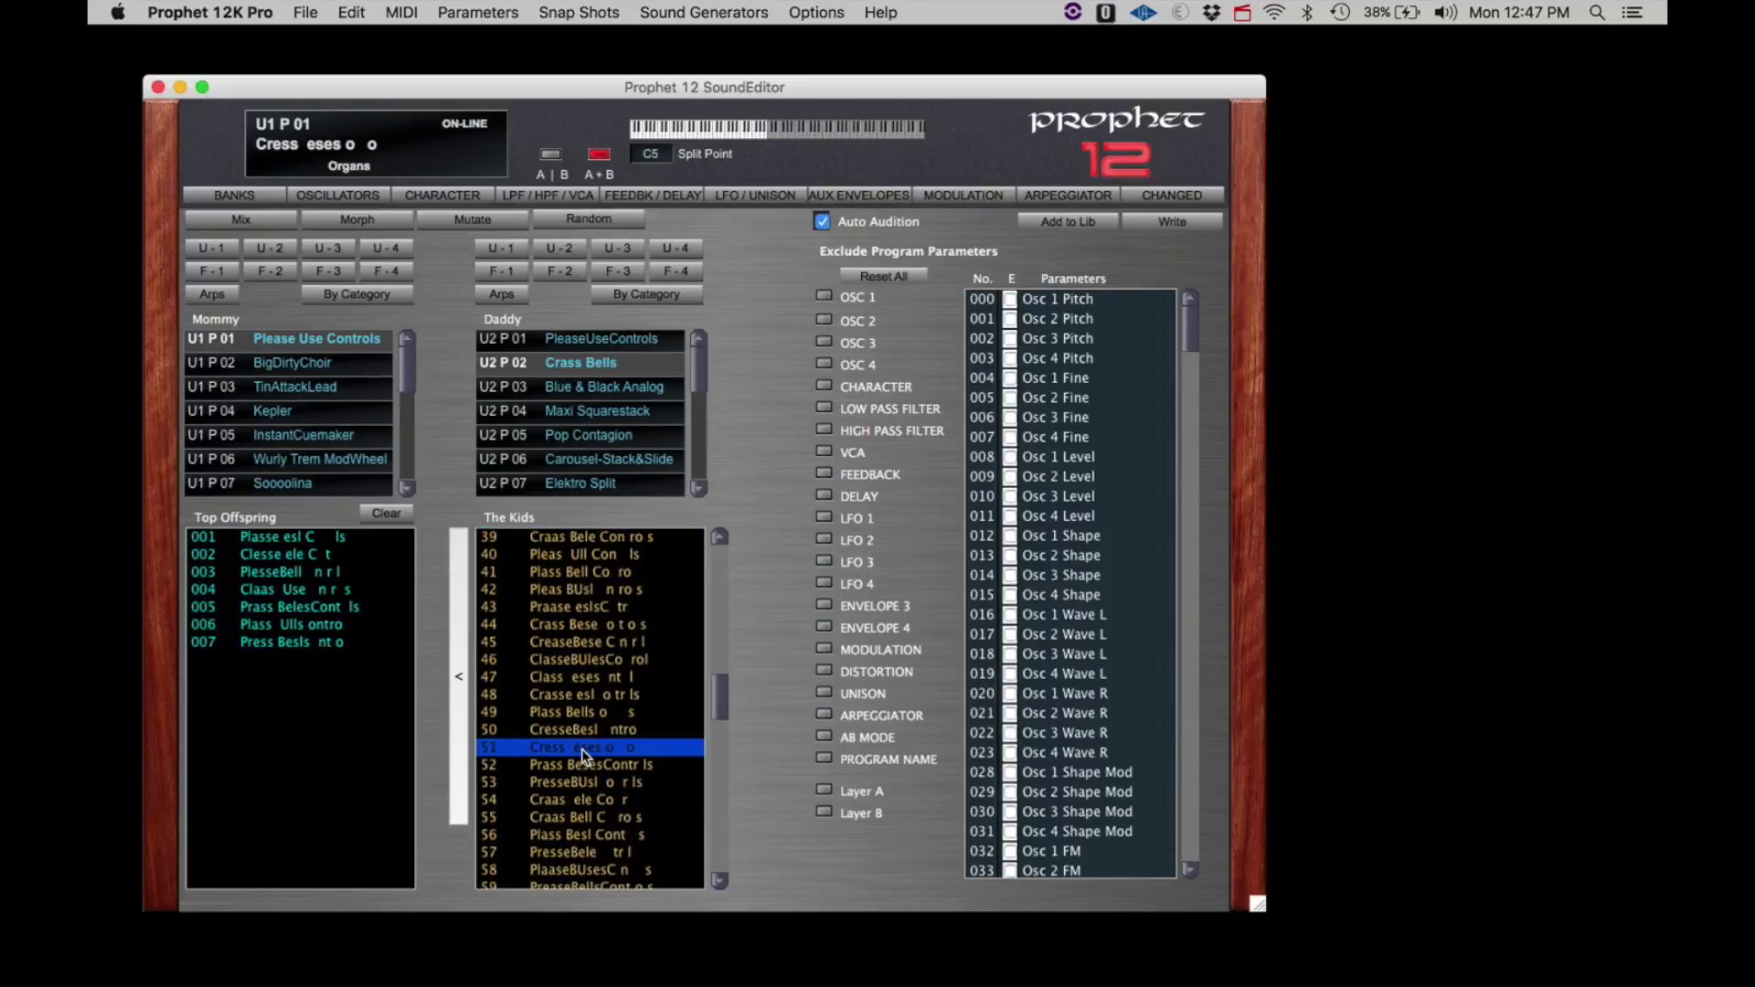
{"action": "left_click", "coordinate": [453, 736]}
Audition kids 66 and 89 further down the kids list
{"action": "scroll", "coordinate": [574, 802], "scroll_direction": "down", "scroll_amount": 5}
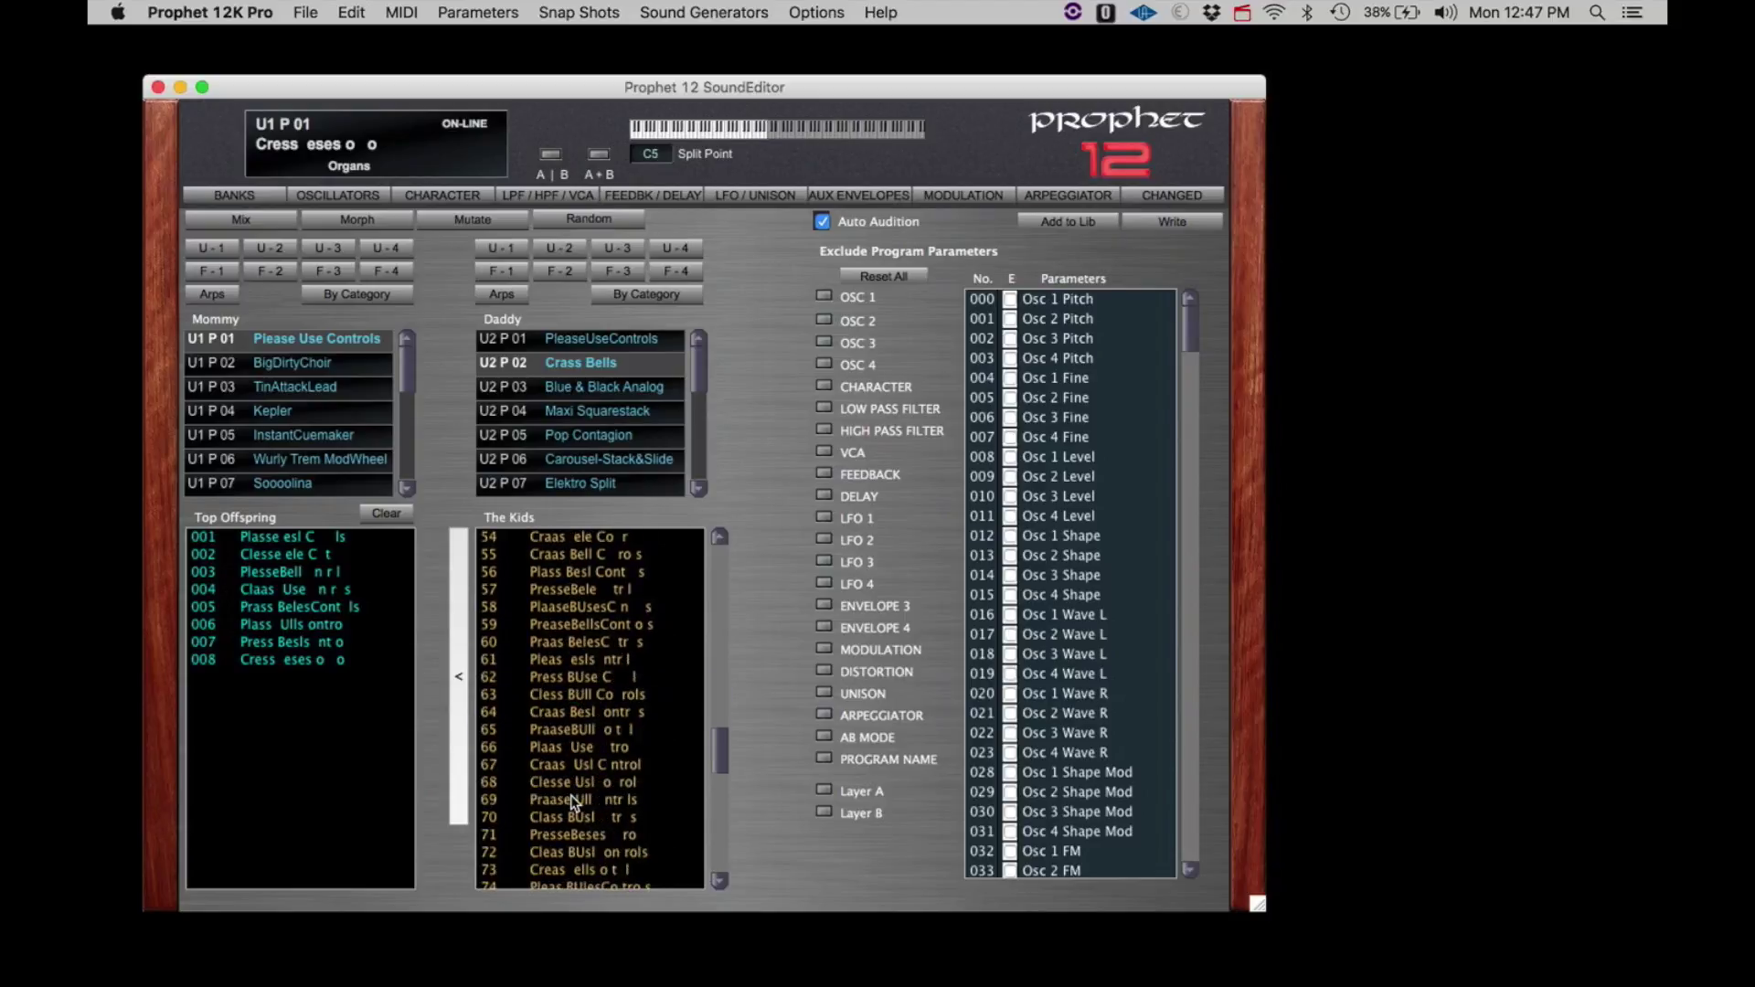
{"action": "left_click", "coordinate": [563, 747]}
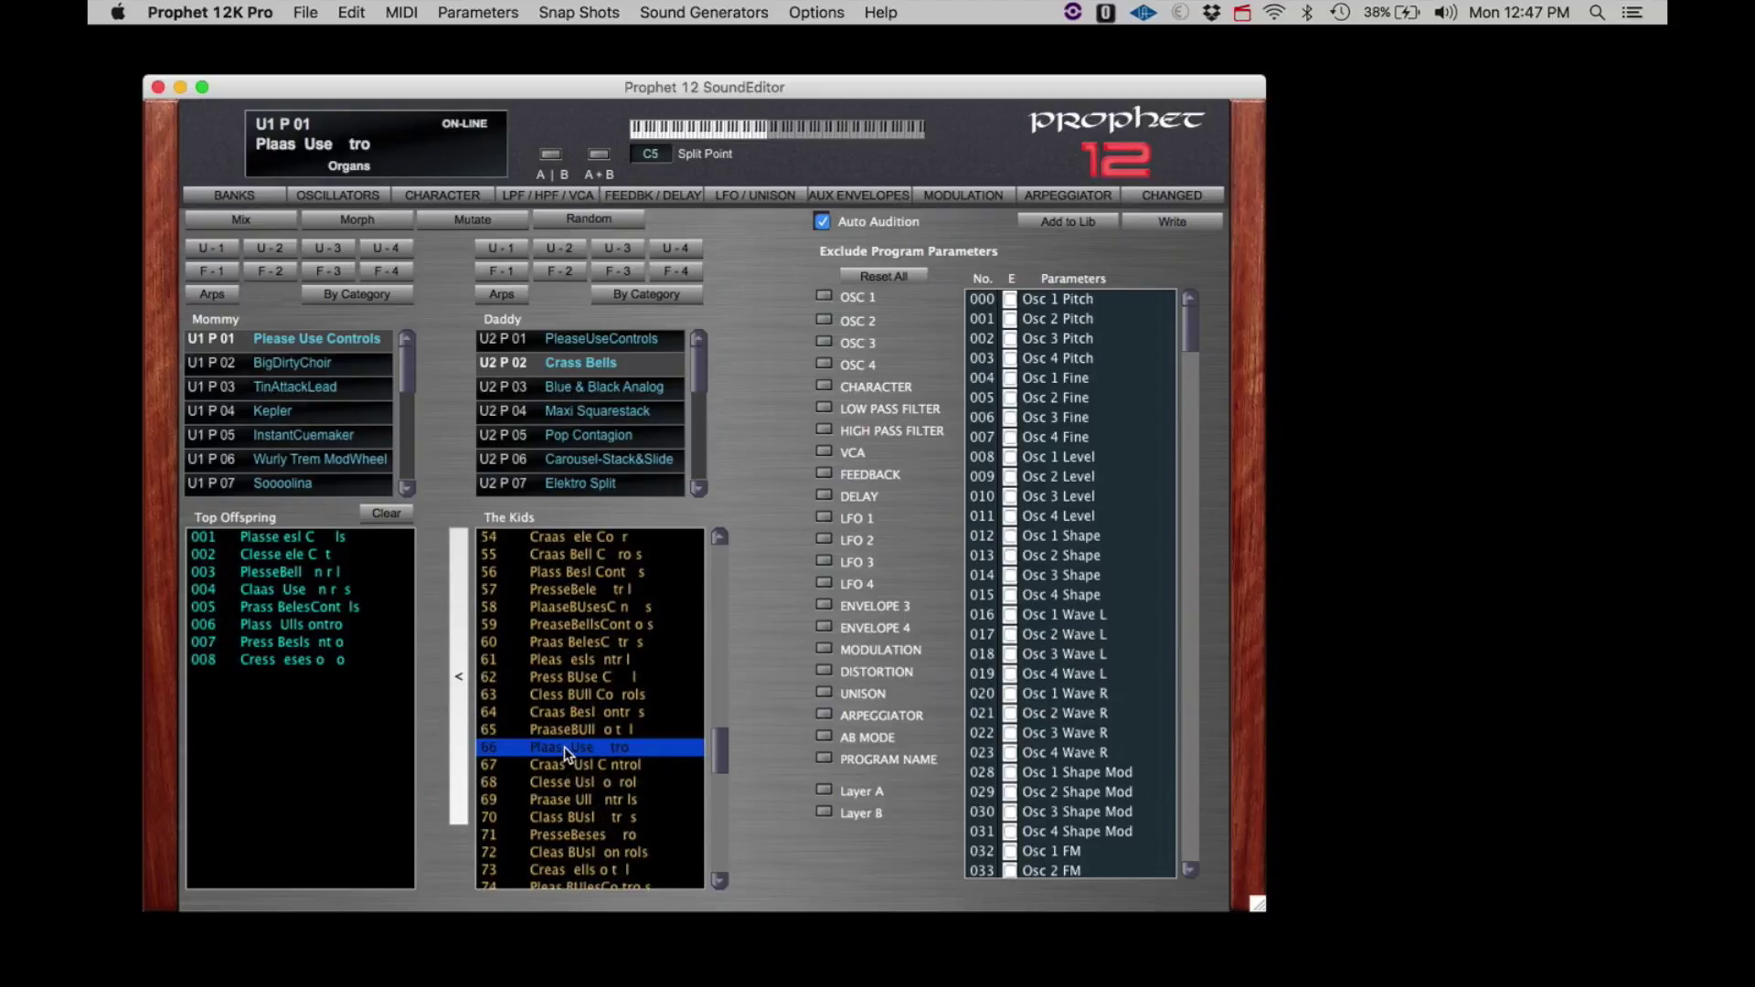
{"action": "scroll", "coordinate": [563, 777], "scroll_direction": "down", "scroll_amount": 4}
{"action": "scroll", "coordinate": [563, 788], "scroll_direction": "down", "scroll_amount": 3}
{"action": "left_click", "coordinate": [564, 788]}
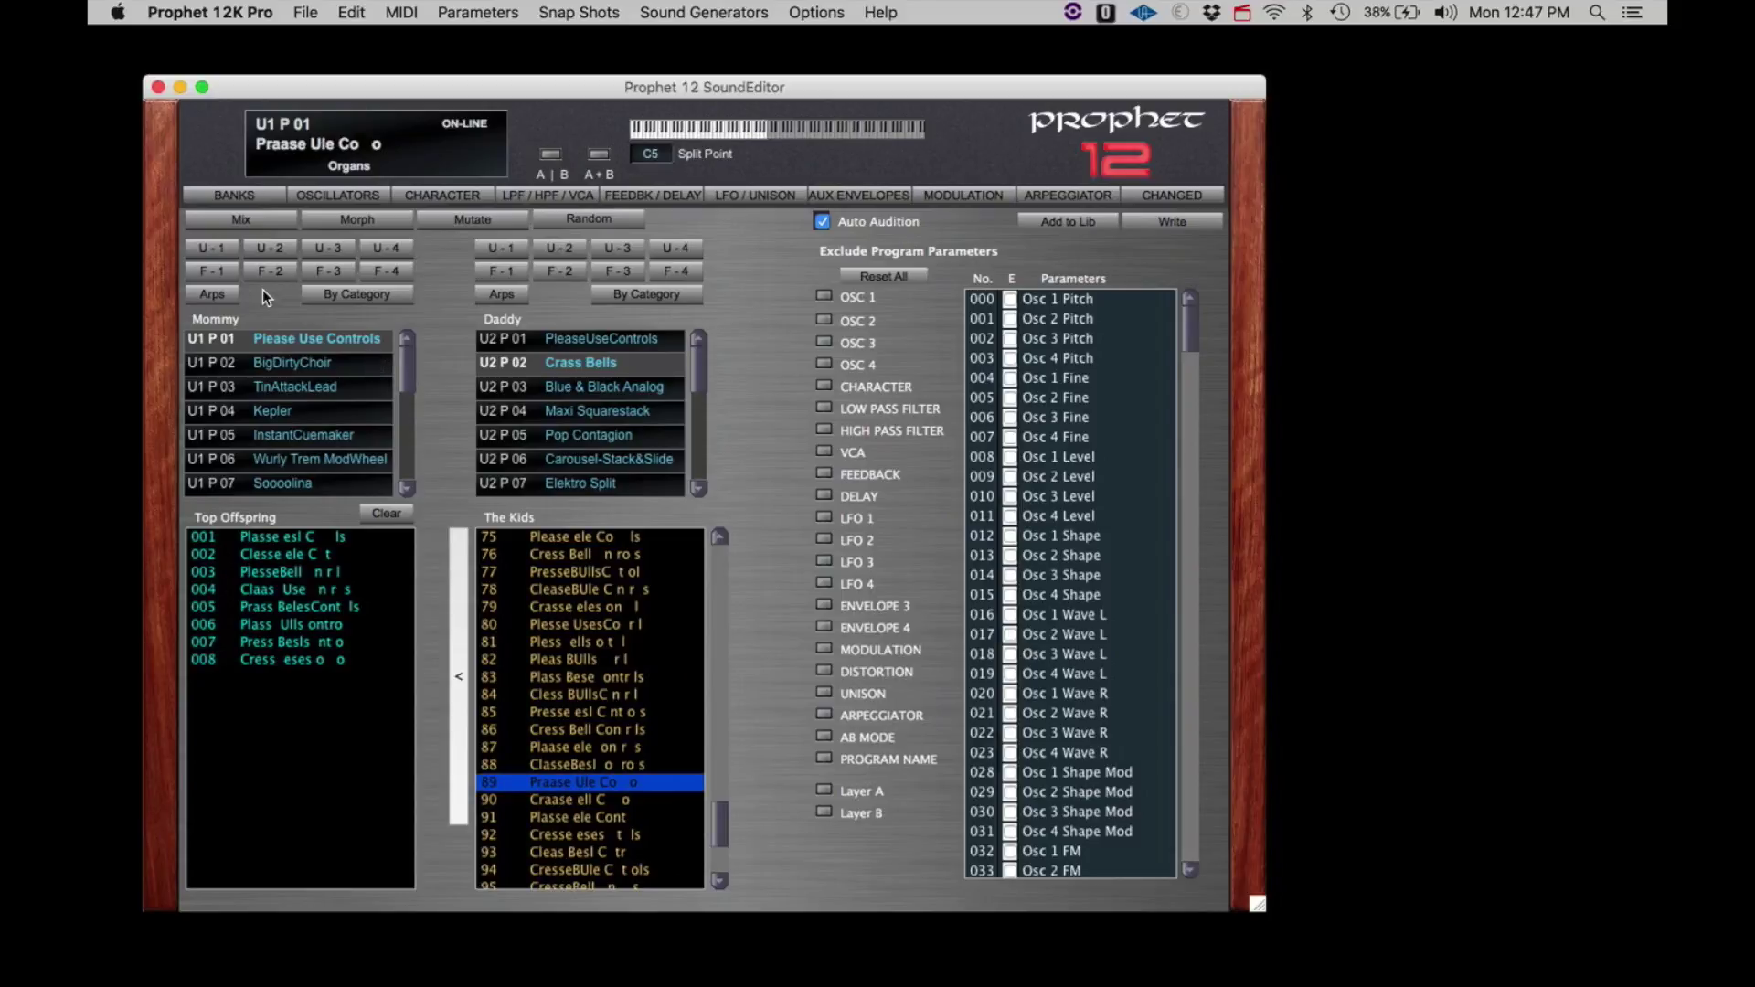
Mix the same two parents again and audition kids 01, 04, 07 and 13 of the new batch
{"action": "left_click", "coordinate": [214, 221]}
{"action": "left_click", "coordinate": [718, 574]}
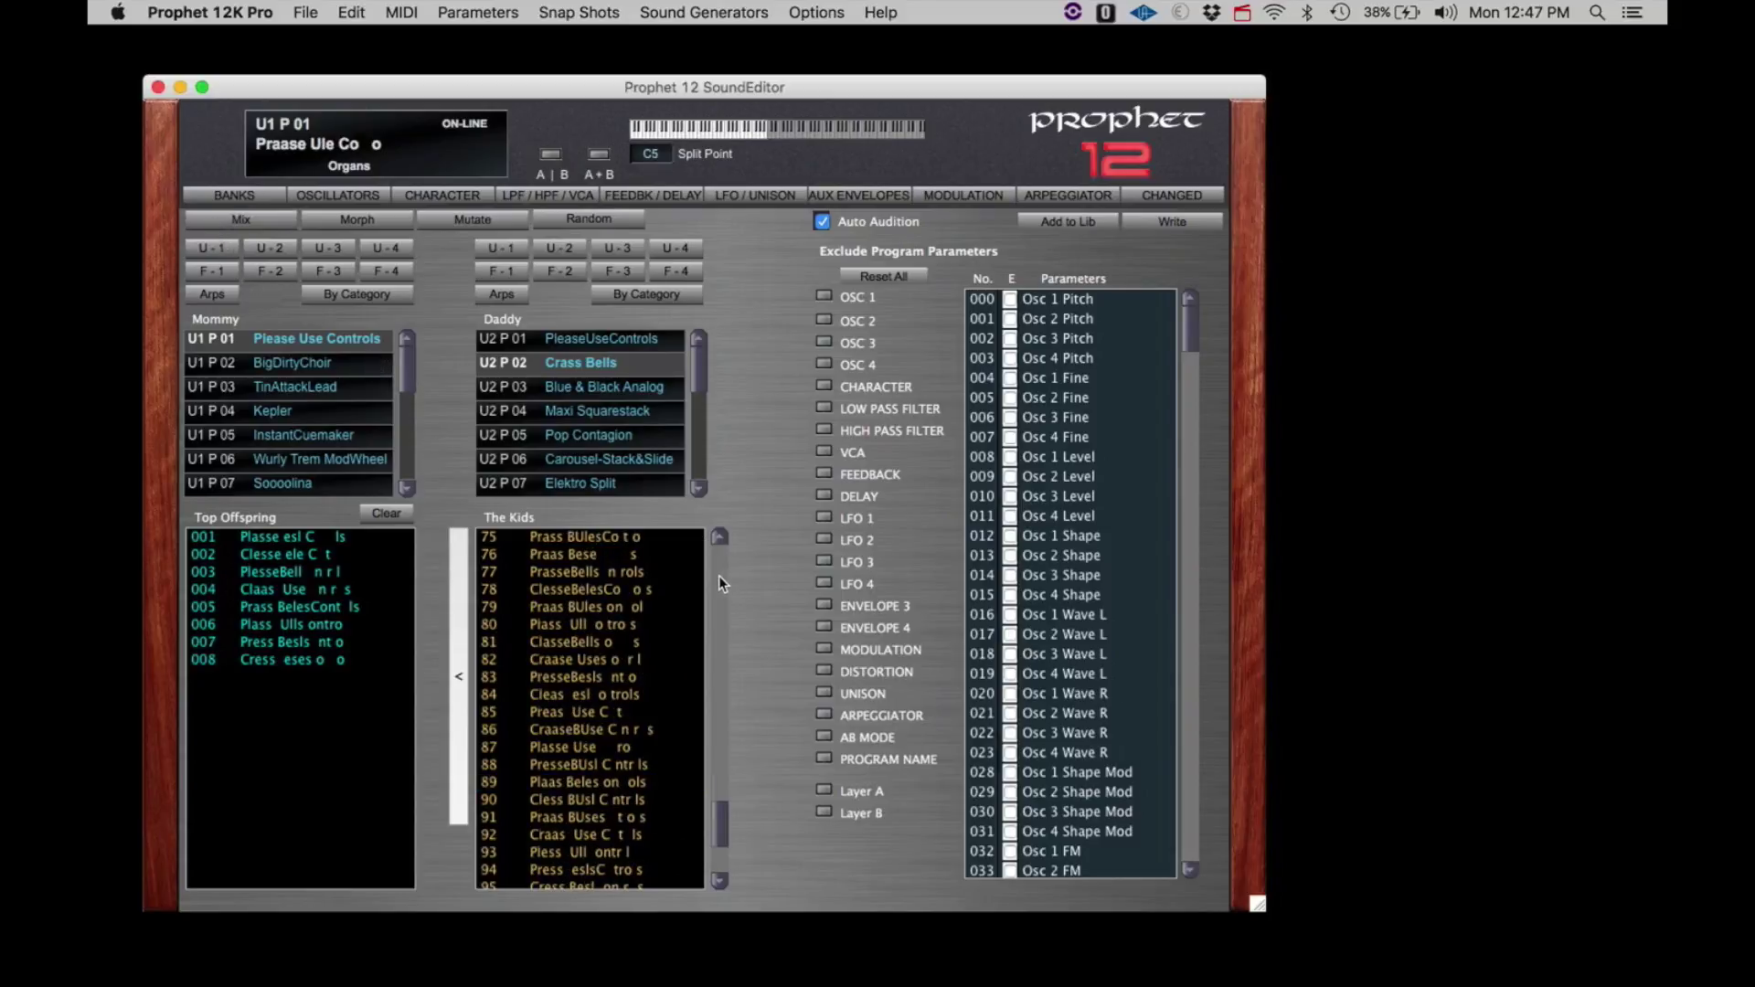
{"action": "scroll", "coordinate": [719, 574], "scroll_direction": "up", "scroll_amount": 10}
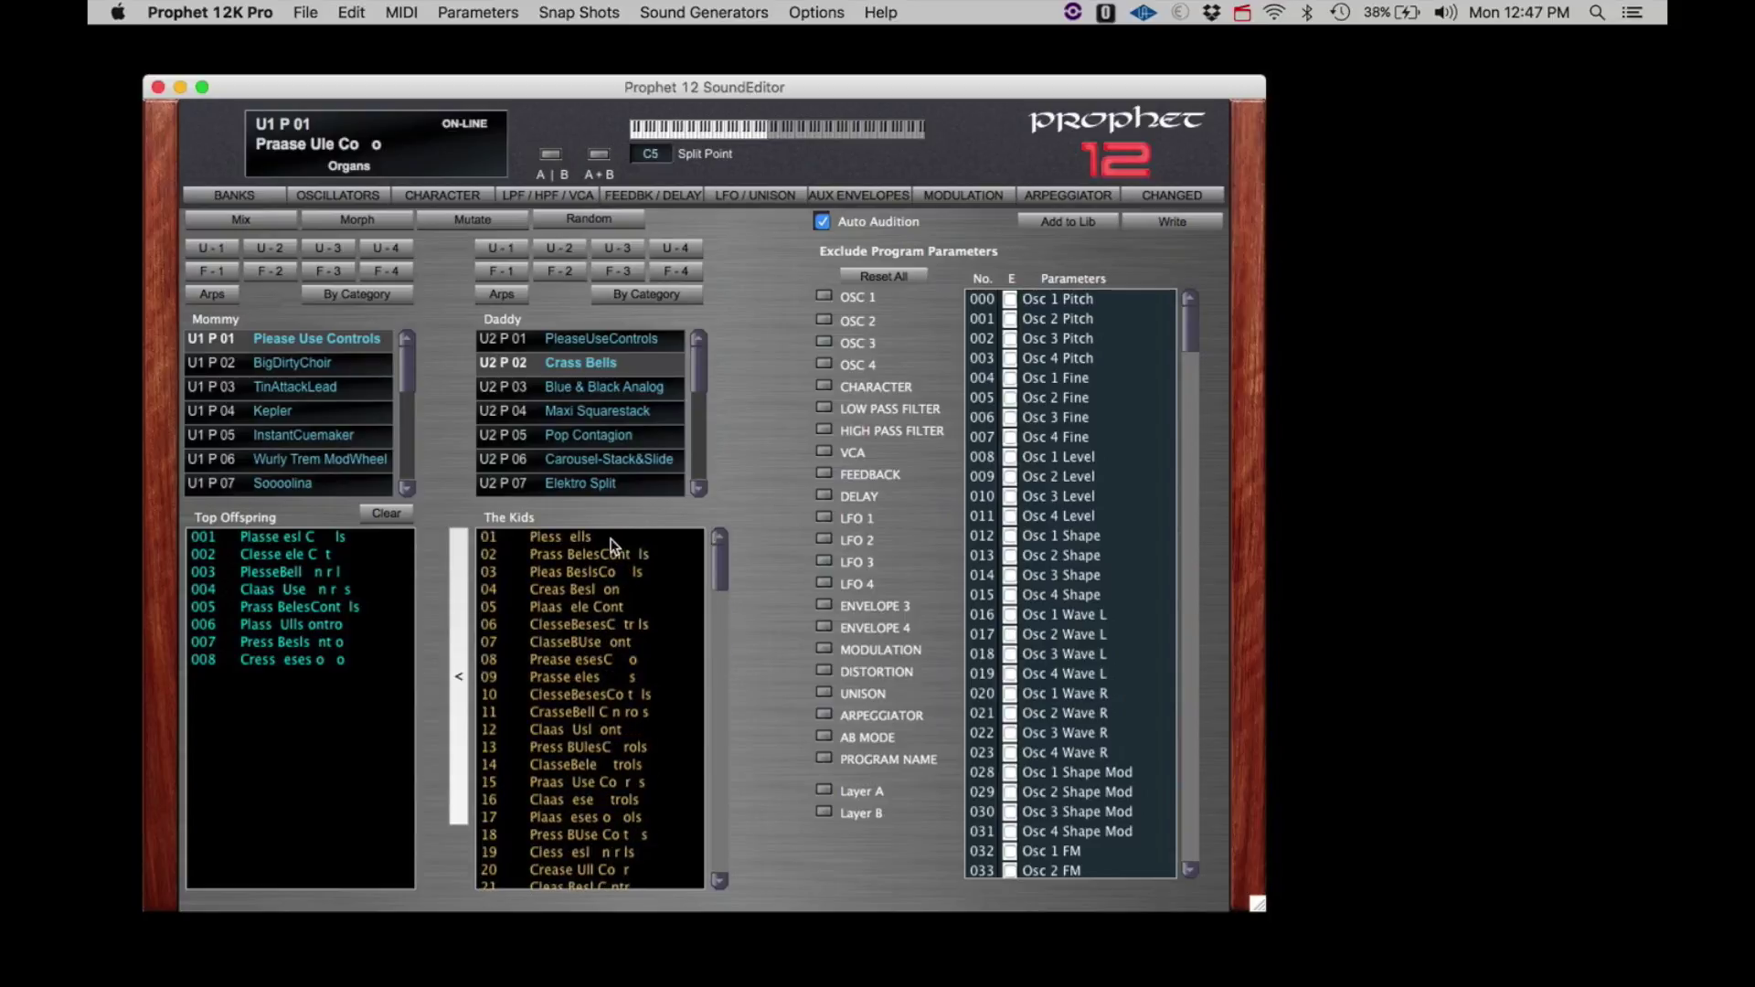
{"action": "left_click", "coordinate": [607, 540]}
{"action": "left_click", "coordinate": [596, 593]}
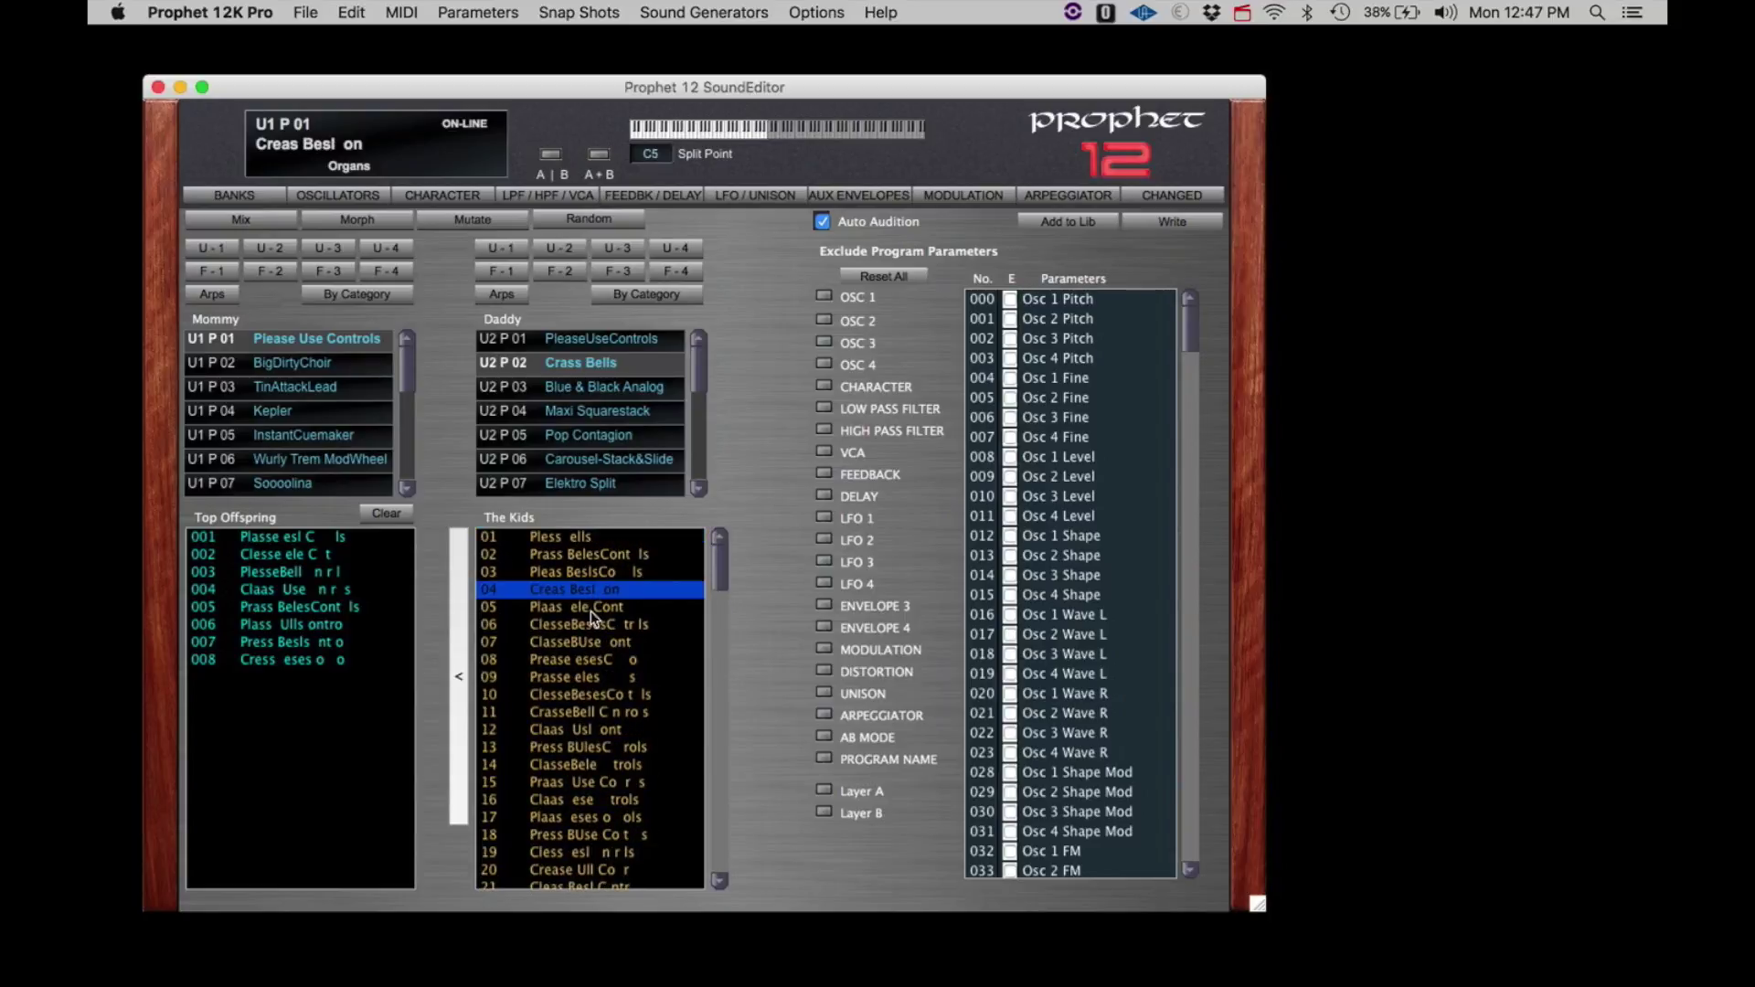
{"action": "left_click", "coordinate": [592, 644]}
{"action": "left_click", "coordinate": [586, 742]}
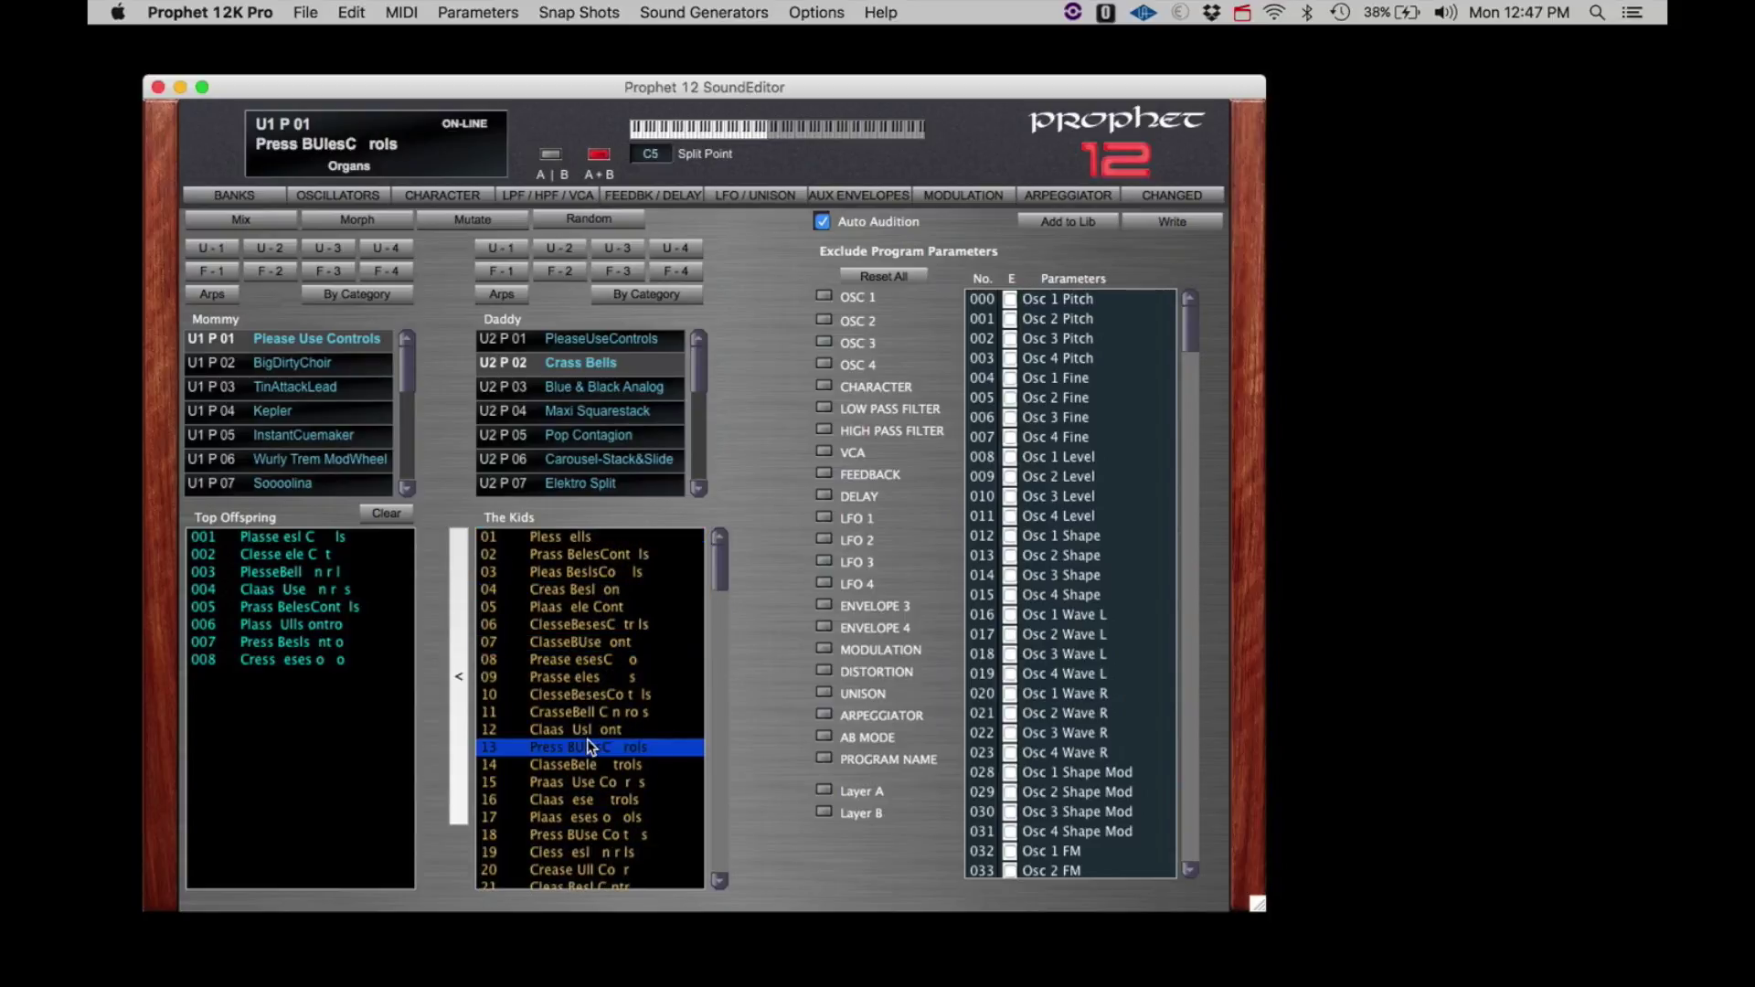
Audition kids 36, 67 and 75 and add kid 75 to Top Offspring
{"action": "left_click", "coordinate": [586, 794]}
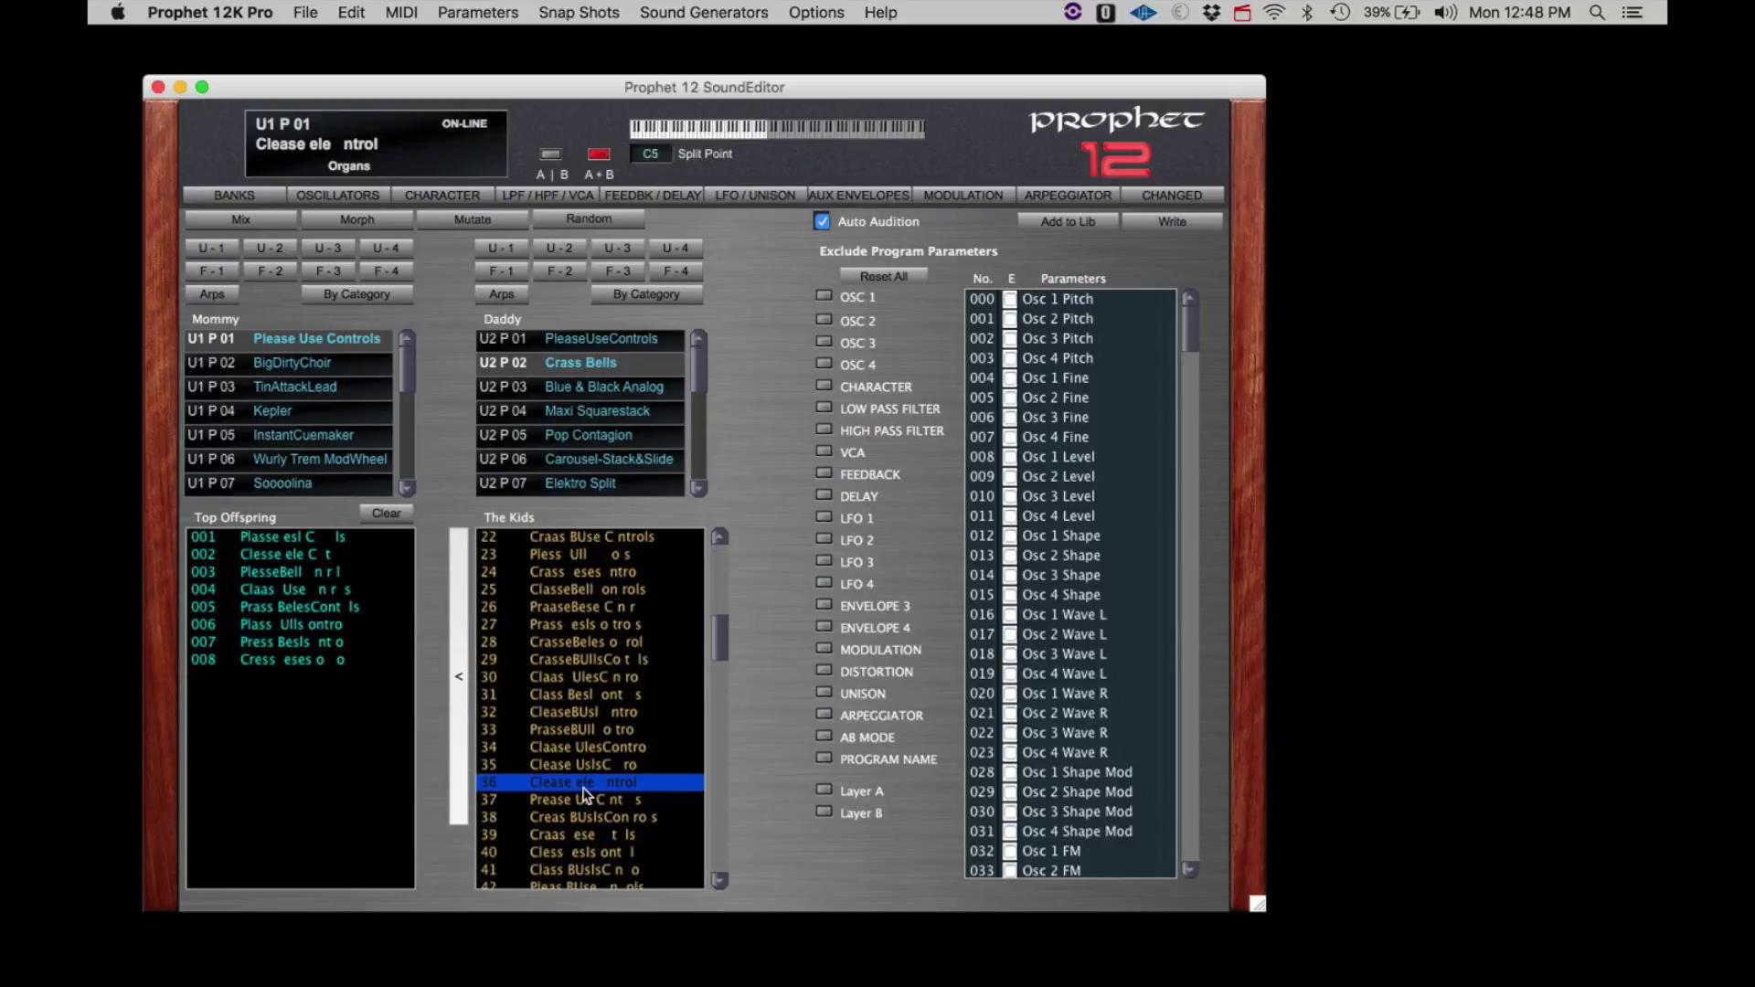
{"action": "scroll", "coordinate": [586, 829], "scroll_direction": "down", "scroll_amount": 15}
{"action": "scroll", "coordinate": [585, 828], "scroll_direction": "down", "scroll_amount": 3}
{"action": "left_click", "coordinate": [585, 821]}
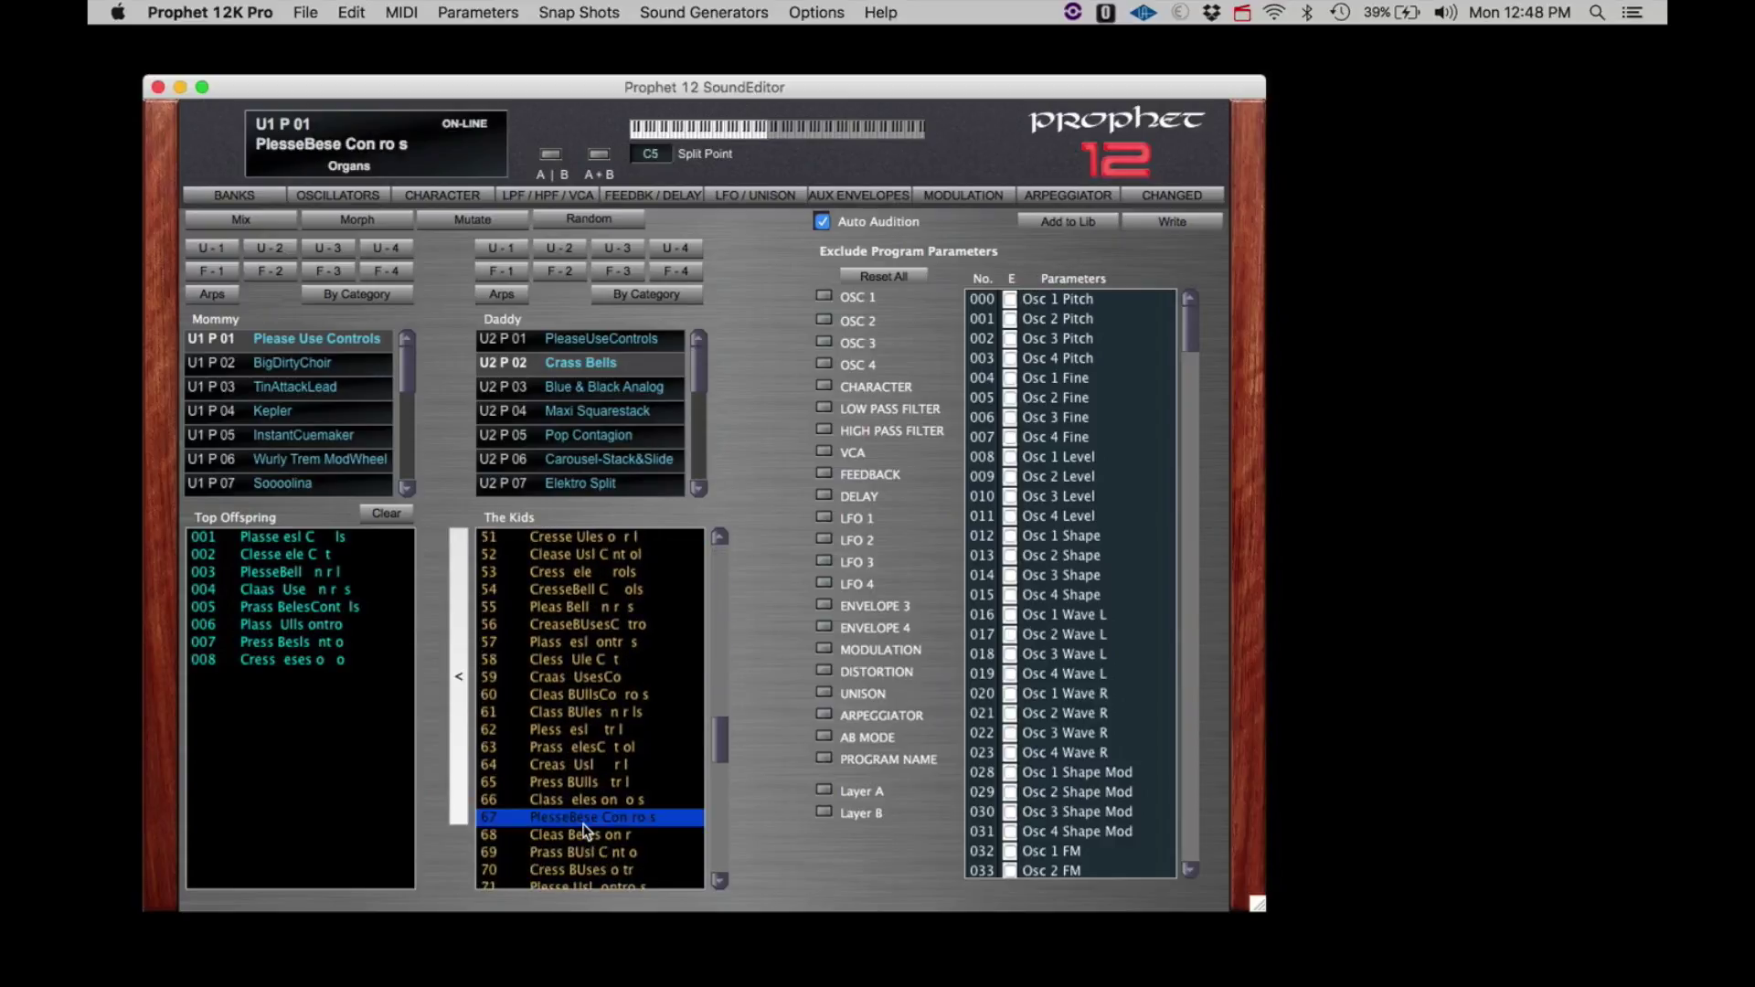
{"action": "scroll", "coordinate": [585, 828], "scroll_direction": "down", "scroll_amount": 4}
{"action": "left_click", "coordinate": [586, 819]}
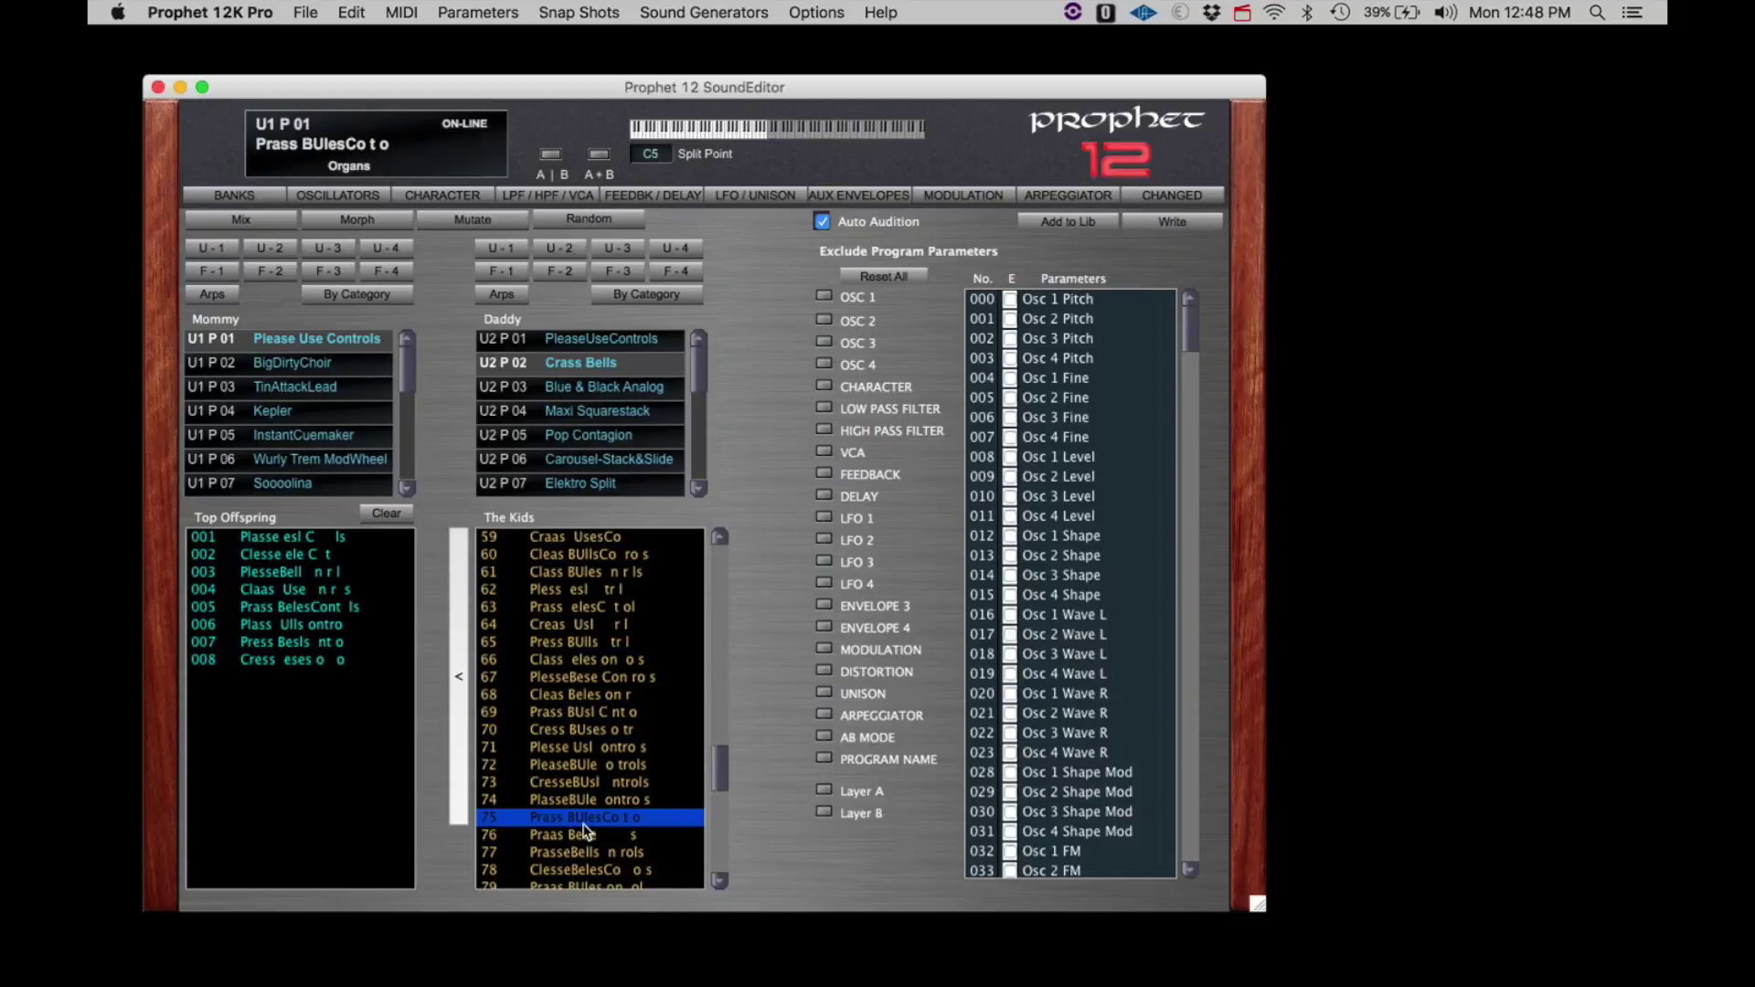
{"action": "left_click", "coordinate": [458, 727]}
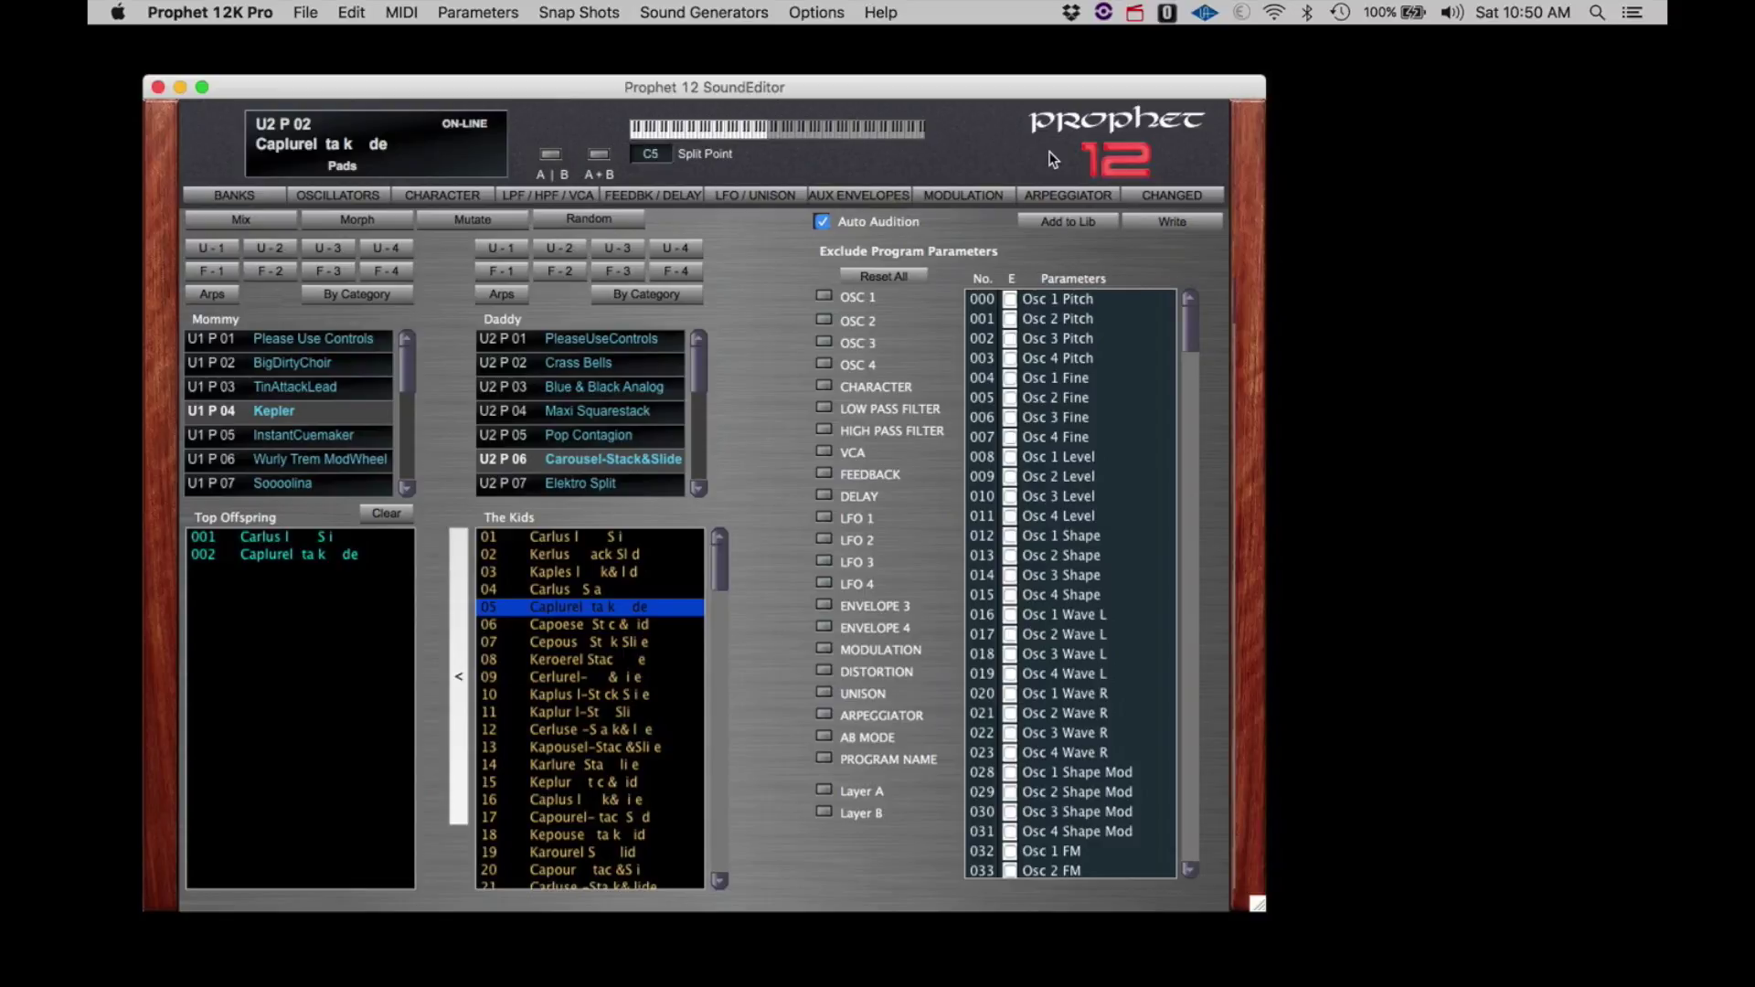
Exclude the OSC 1, OSC 2, OSC 3 and OSC 4 program parameters
{"action": "left_click", "coordinate": [824, 224]}
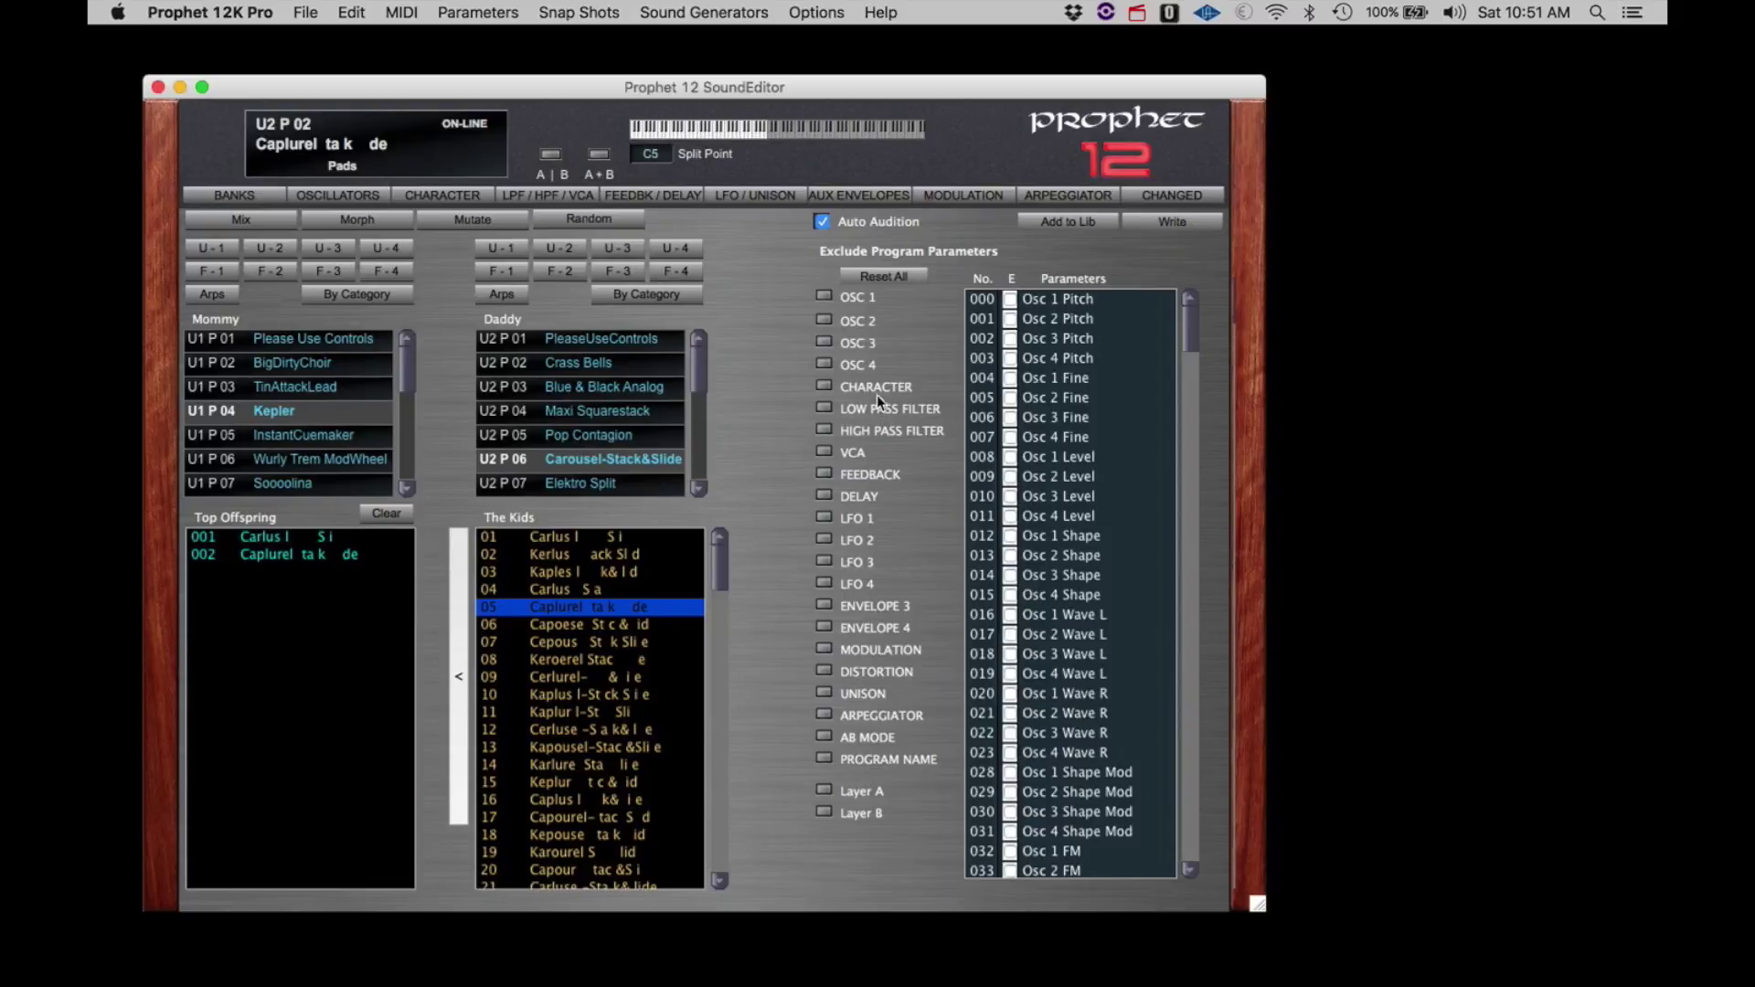
{"action": "left_click", "coordinate": [825, 297]}
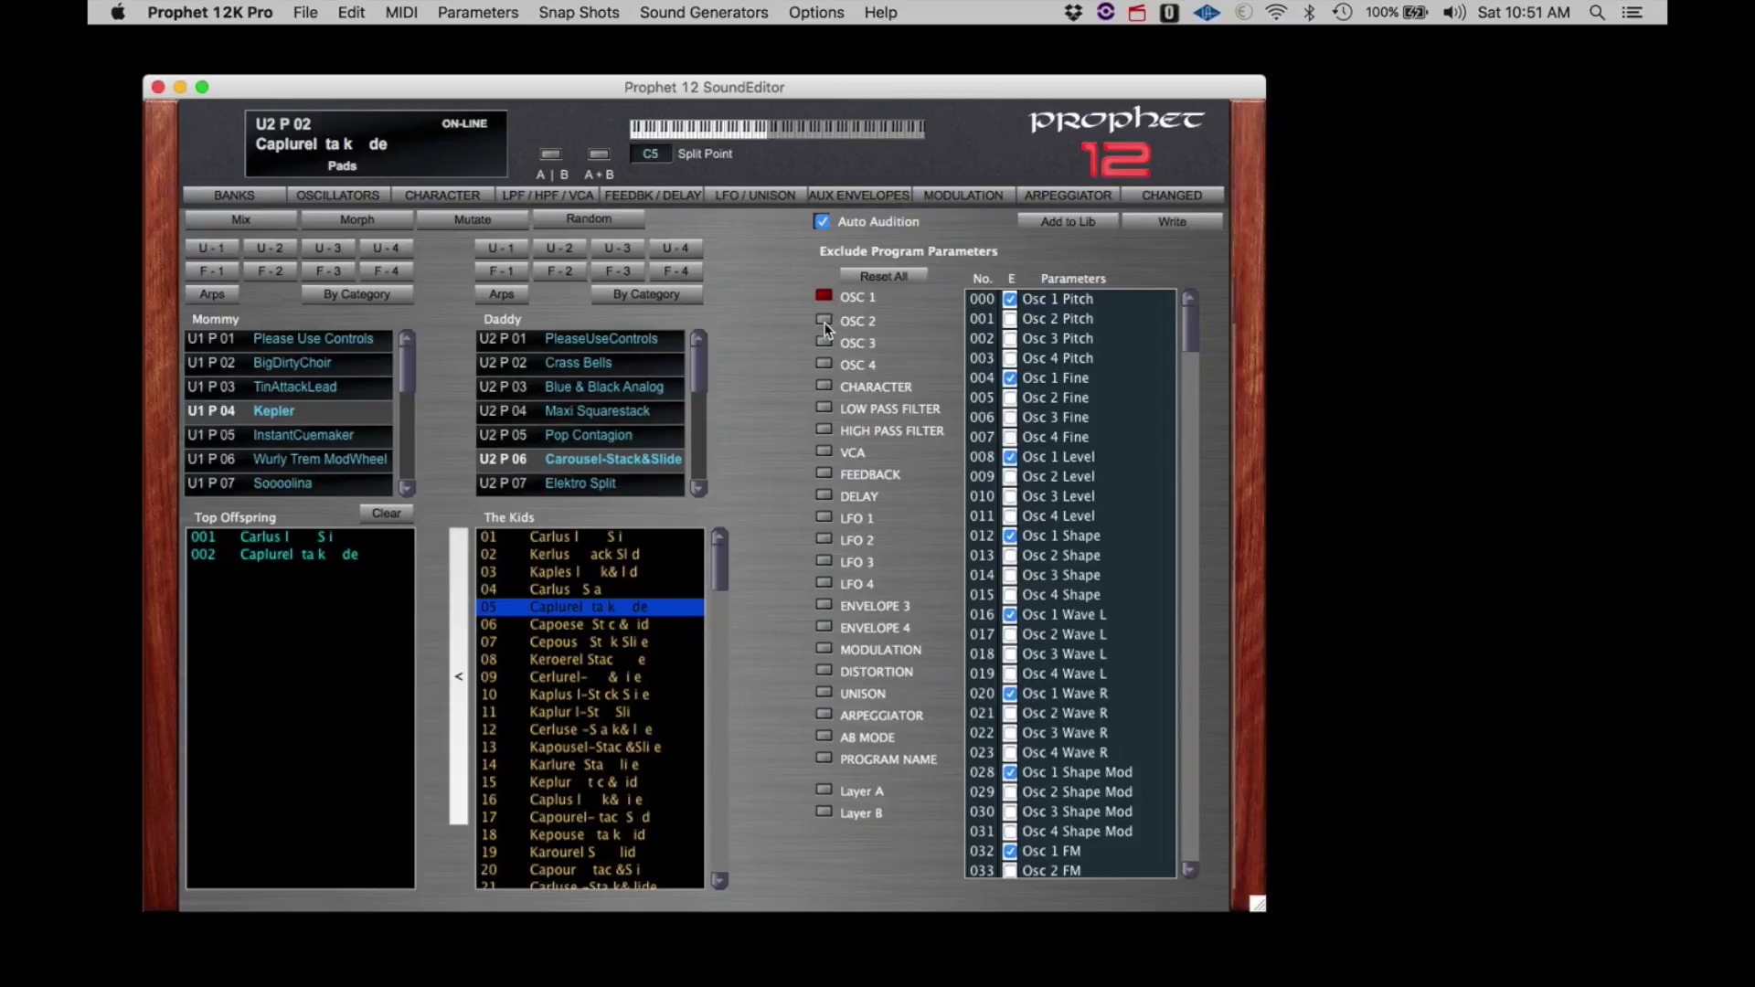
{"action": "left_click", "coordinate": [825, 321]}
{"action": "left_click", "coordinate": [825, 342]}
{"action": "left_click", "coordinate": [825, 363]}
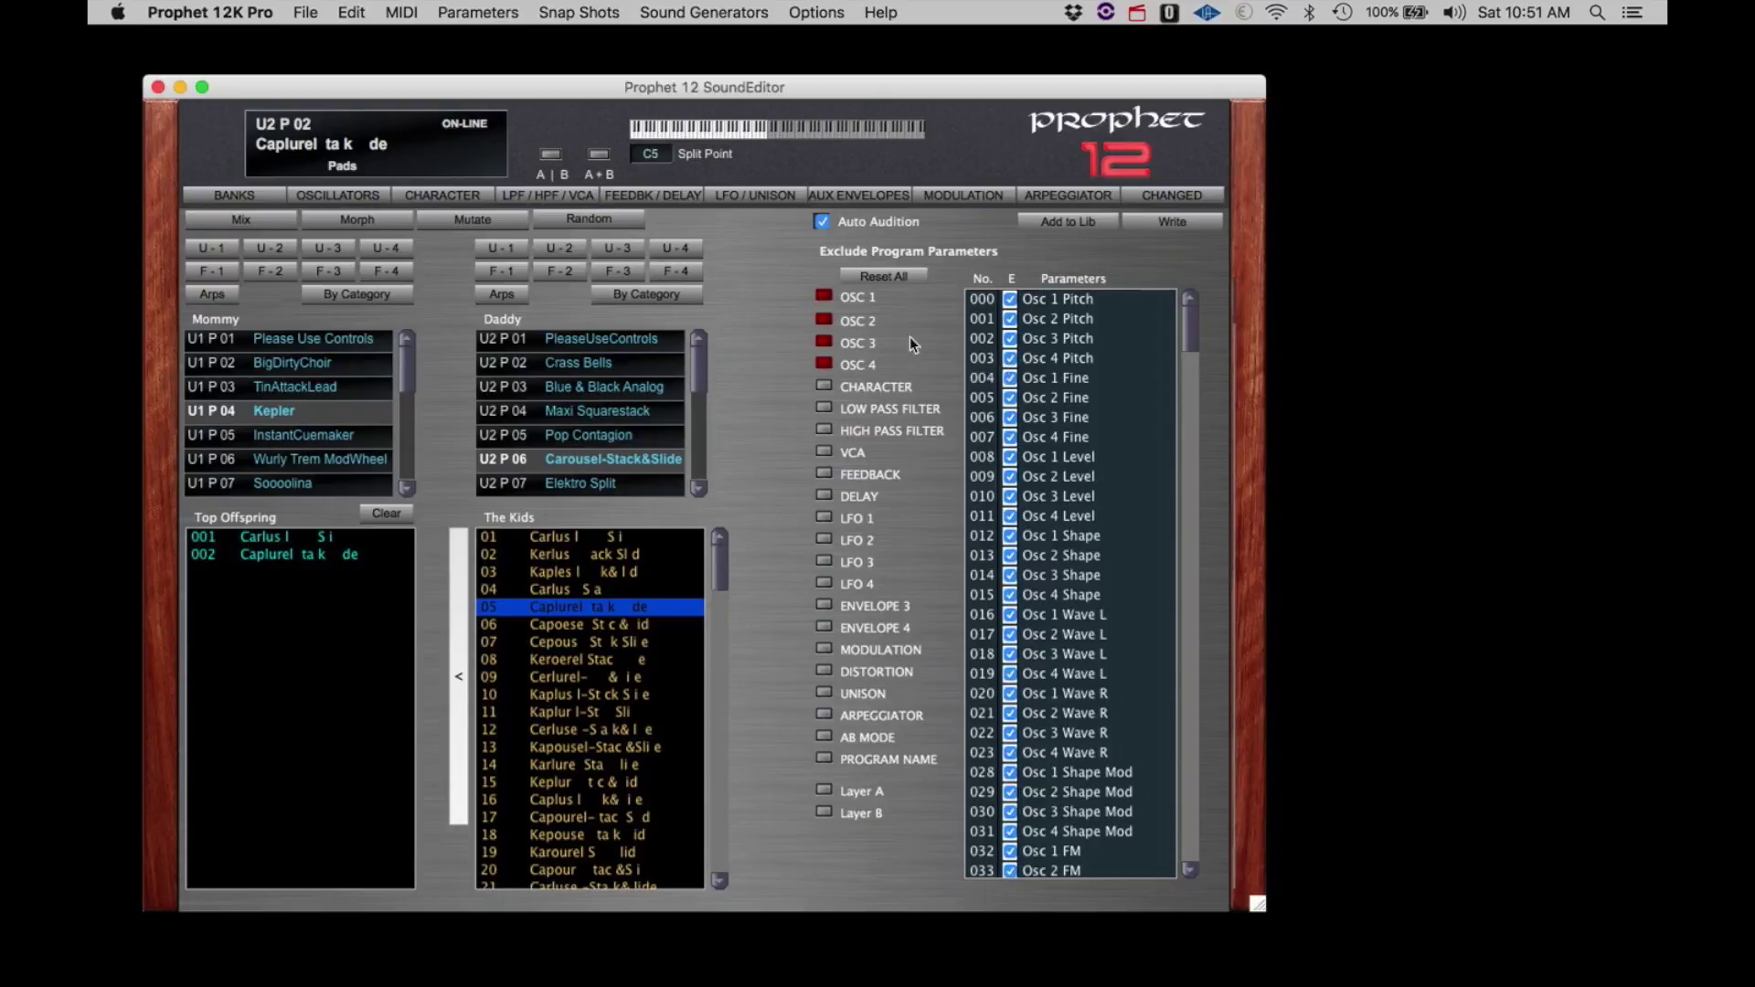
Remove the exclusion from the OSC 2, OSC 3 and OSC 4 parameter groups
{"action": "left_click", "coordinate": [821, 320]}
{"action": "left_click", "coordinate": [821, 341]}
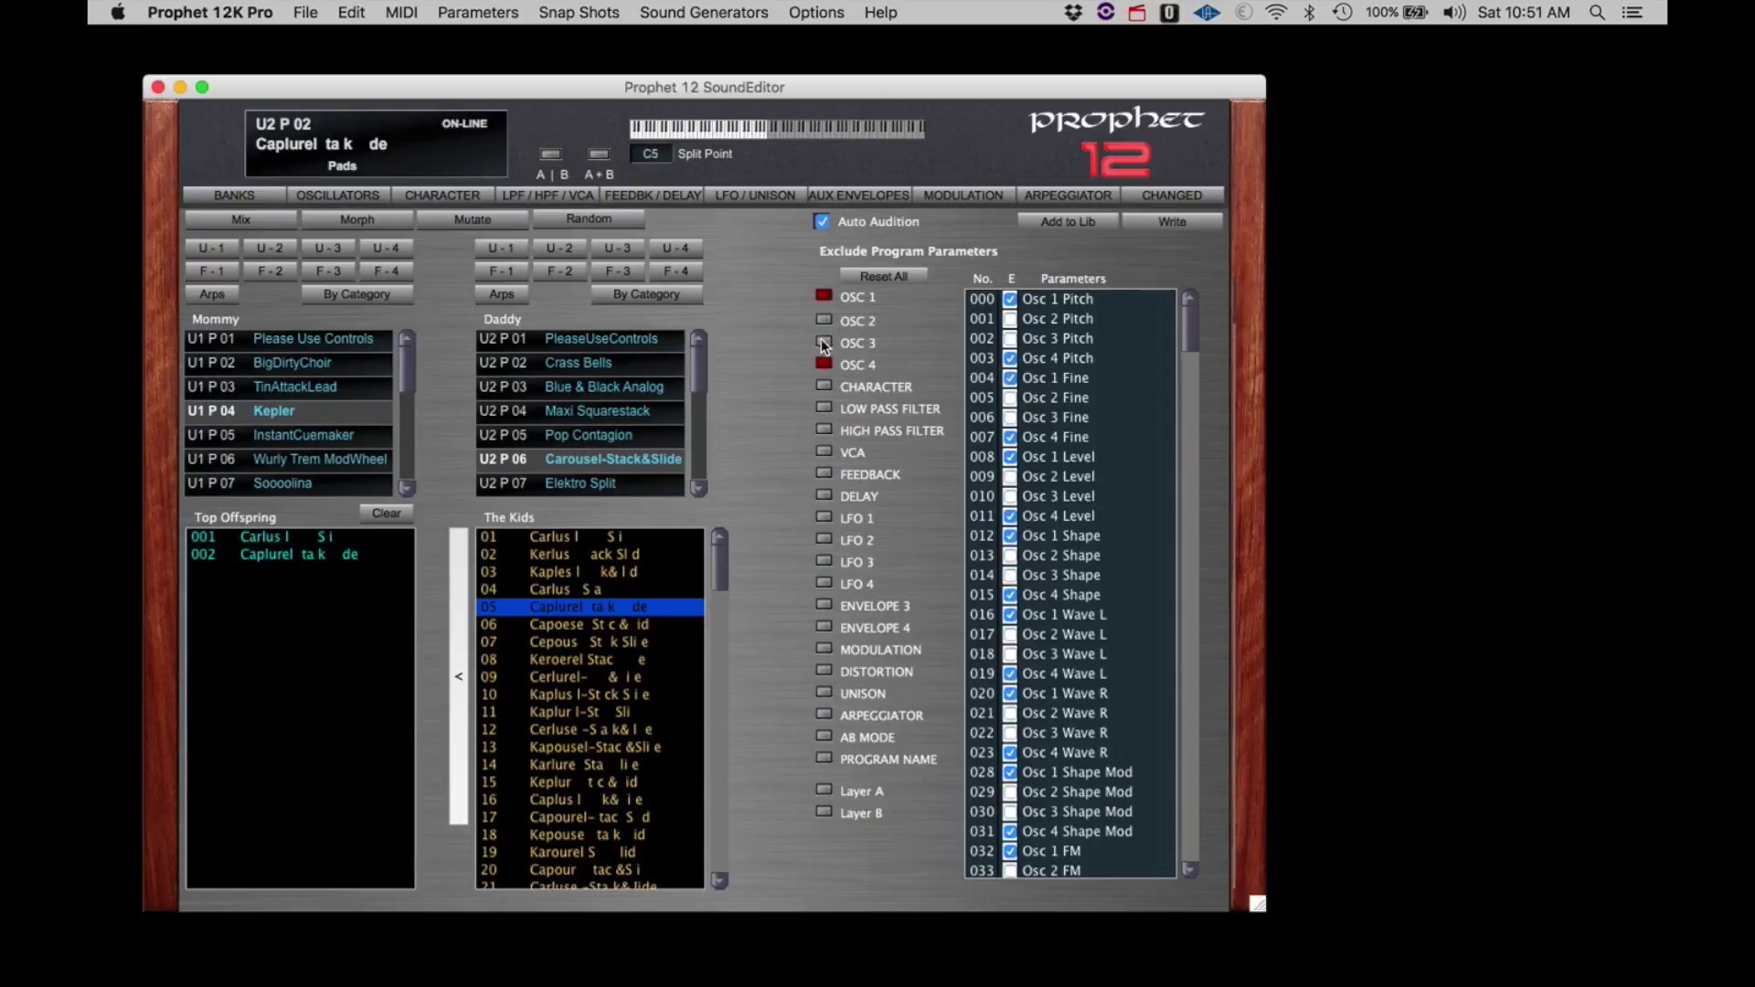
{"action": "left_click", "coordinate": [821, 362]}
Toggle the exclusion of the single Osc 1 Key On/Off parameter and remove the exclusion from the OSC 1 group
{"action": "left_click_drag", "start_coordinate": [1189, 320], "coordinate": [1188, 419]}
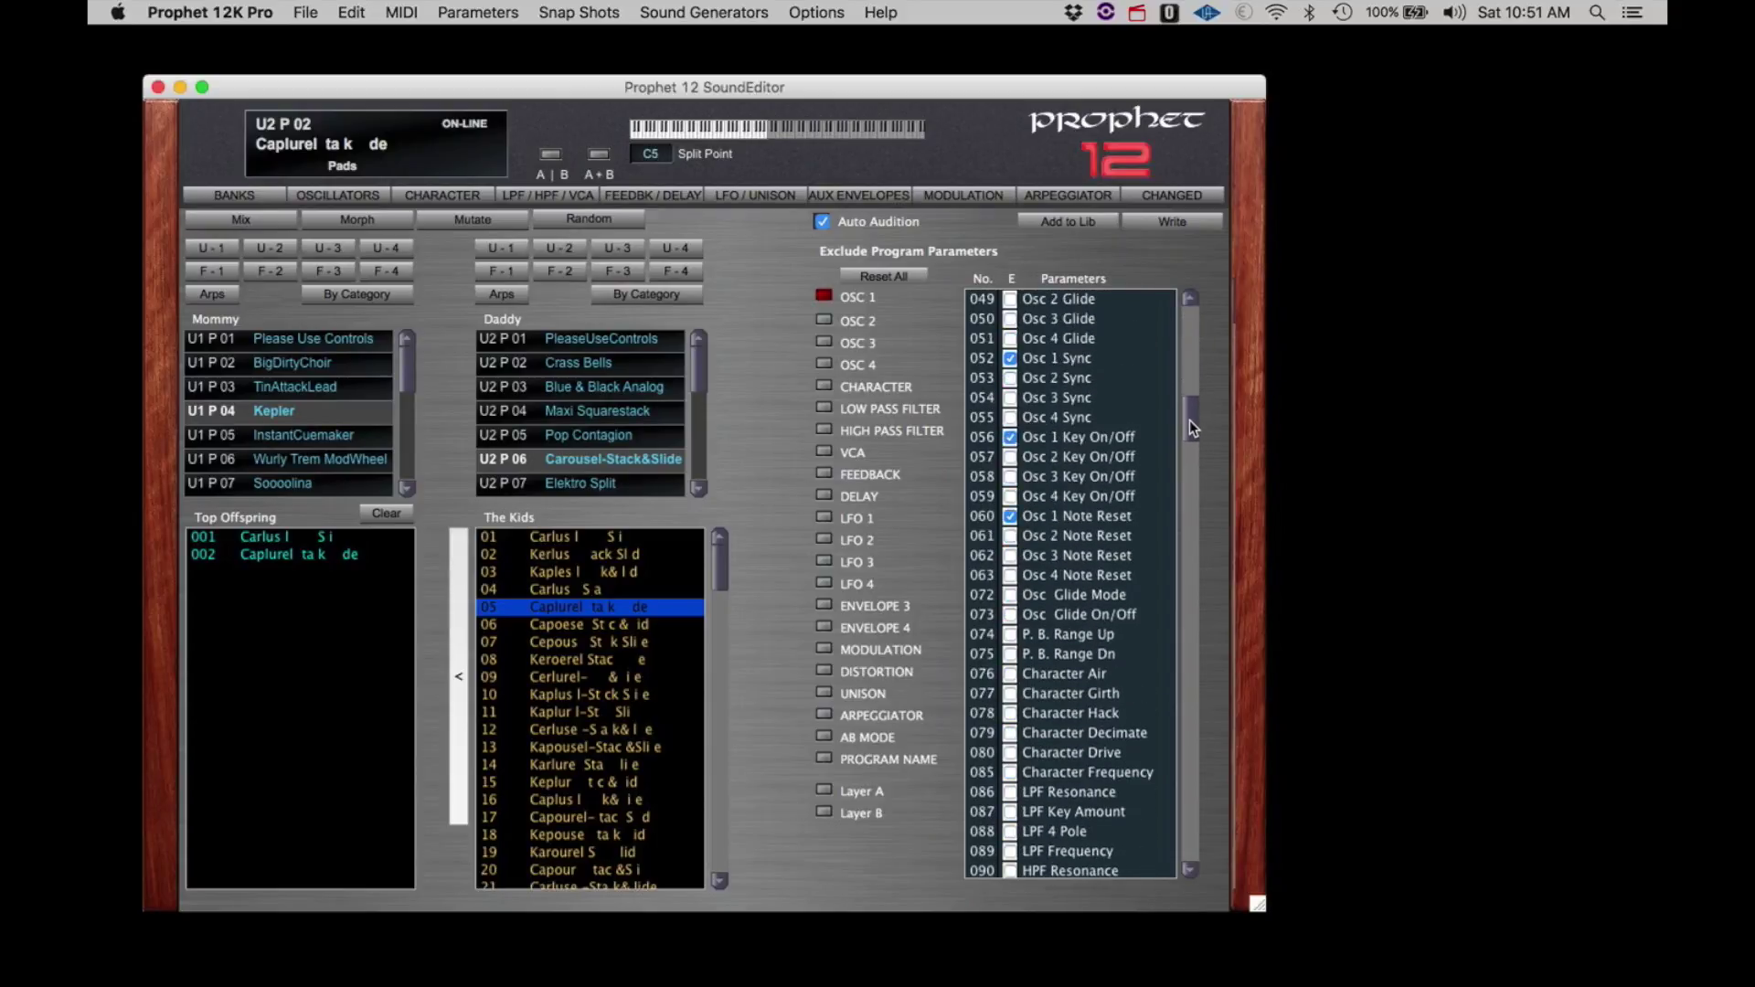
{"action": "left_click", "coordinate": [1011, 437]}
{"action": "left_click_drag", "start_coordinate": [1190, 421], "coordinate": [1193, 312]}
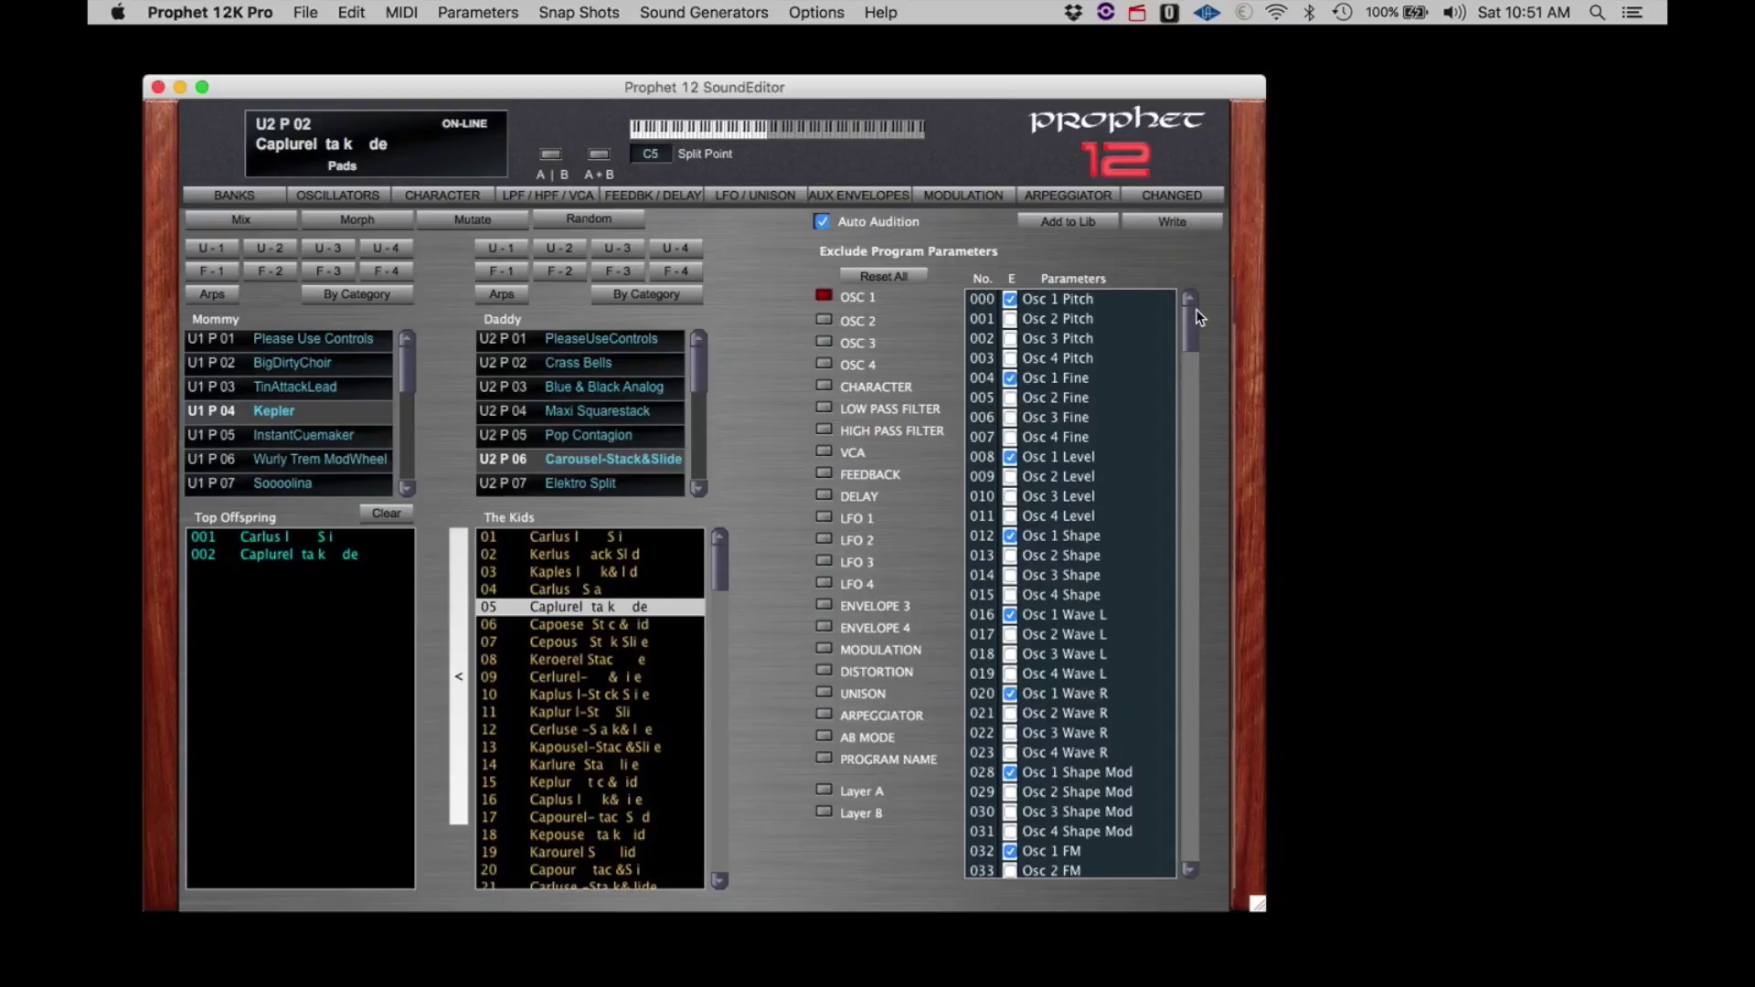
{"action": "left_click", "coordinate": [825, 294]}
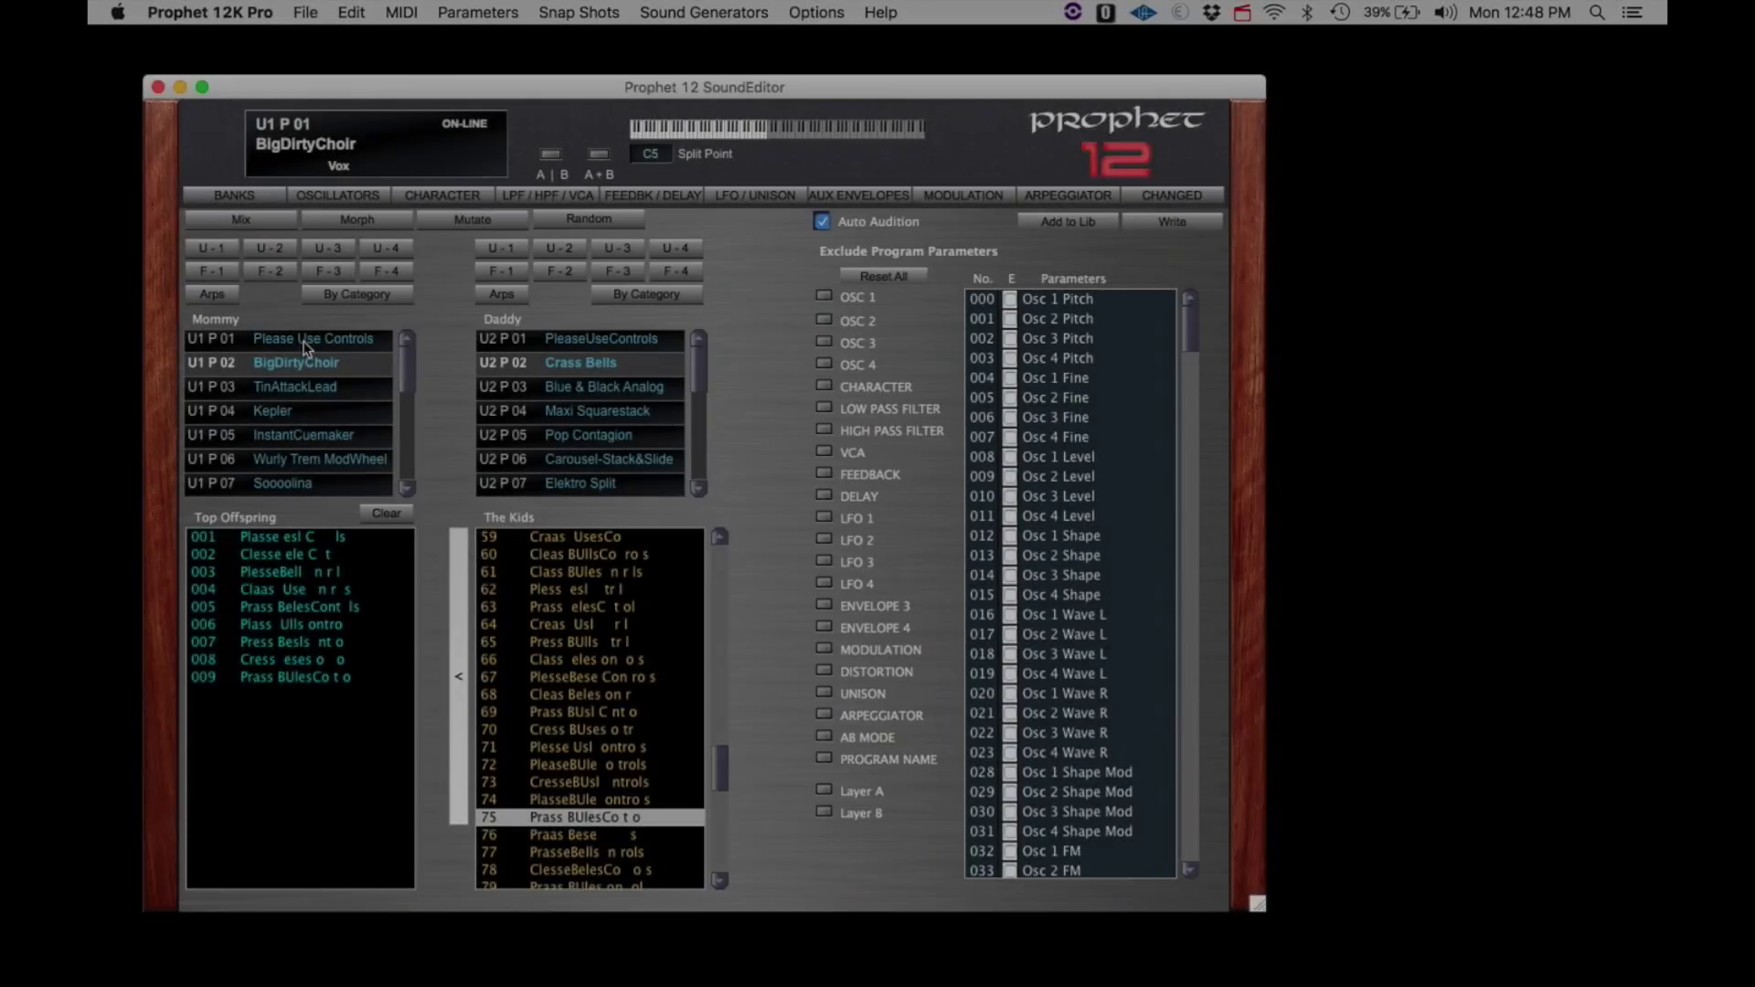
Choose Please Use Controls as Mommy and Crass Bells as Daddy, and exclude the OSC 1 to OSC 4 parameters
{"action": "left_click", "coordinate": [300, 338]}
{"action": "left_click", "coordinate": [510, 364]}
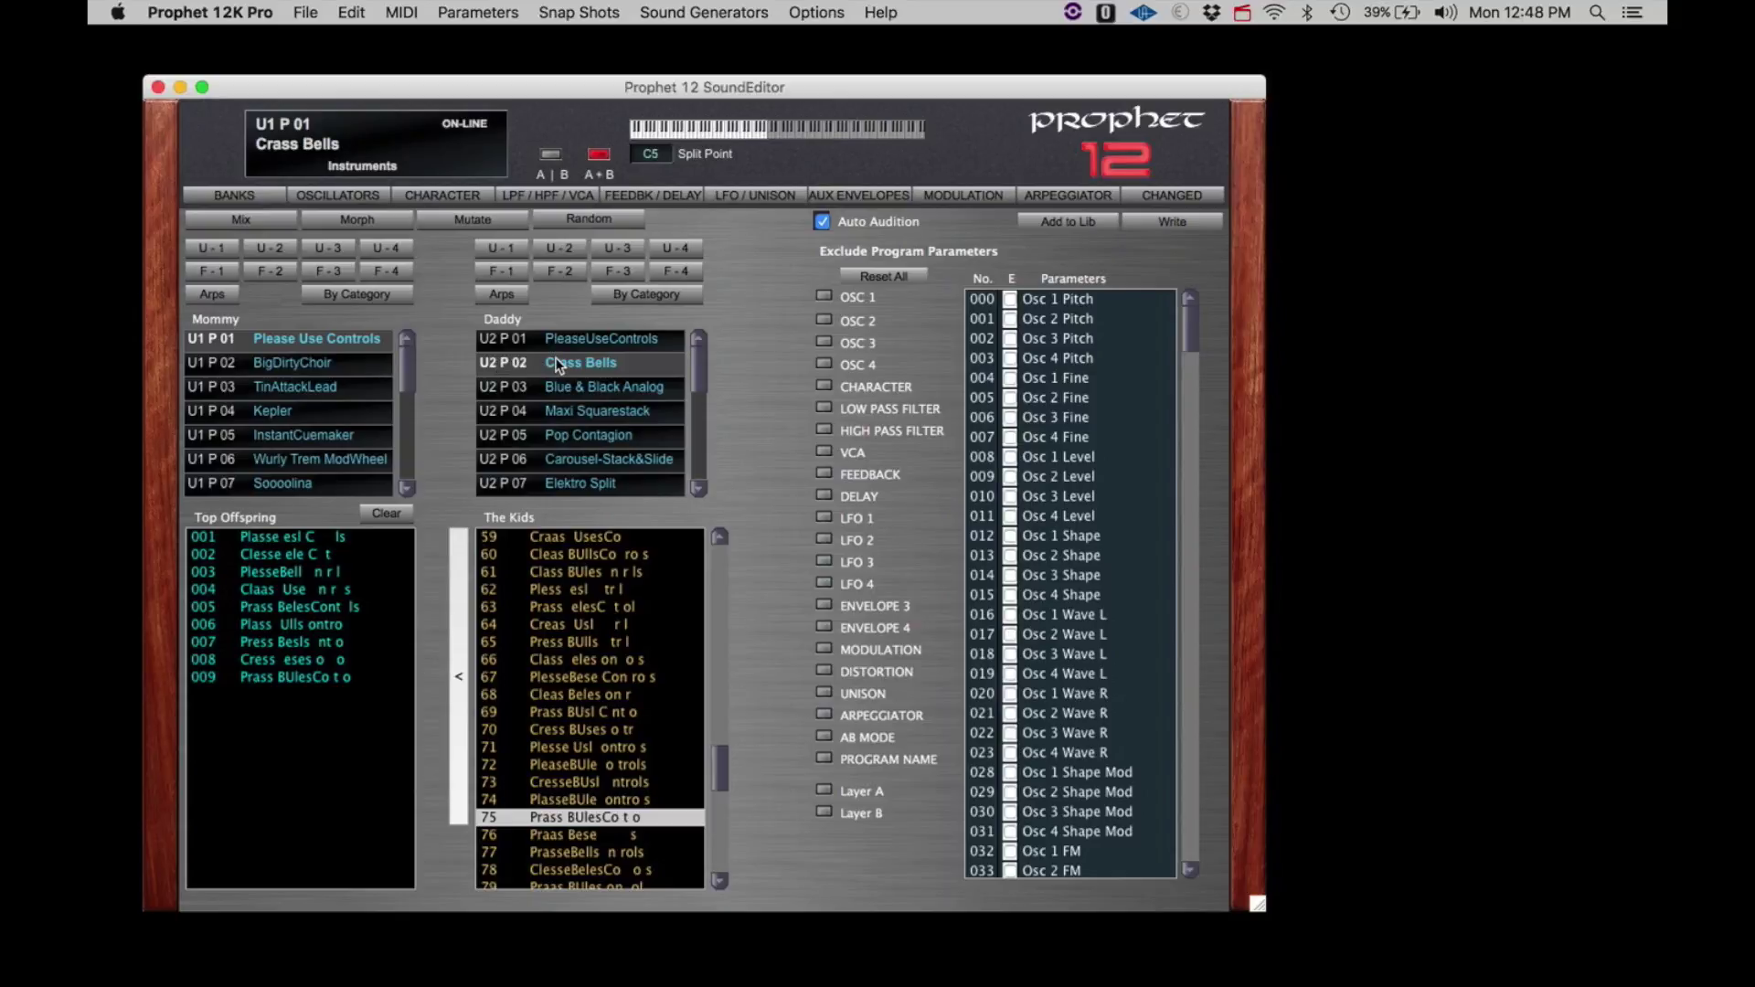
{"action": "left_click", "coordinate": [824, 296]}
{"action": "left_click", "coordinate": [823, 319]}
{"action": "left_click", "coordinate": [824, 341]}
{"action": "left_click", "coordinate": [824, 364]}
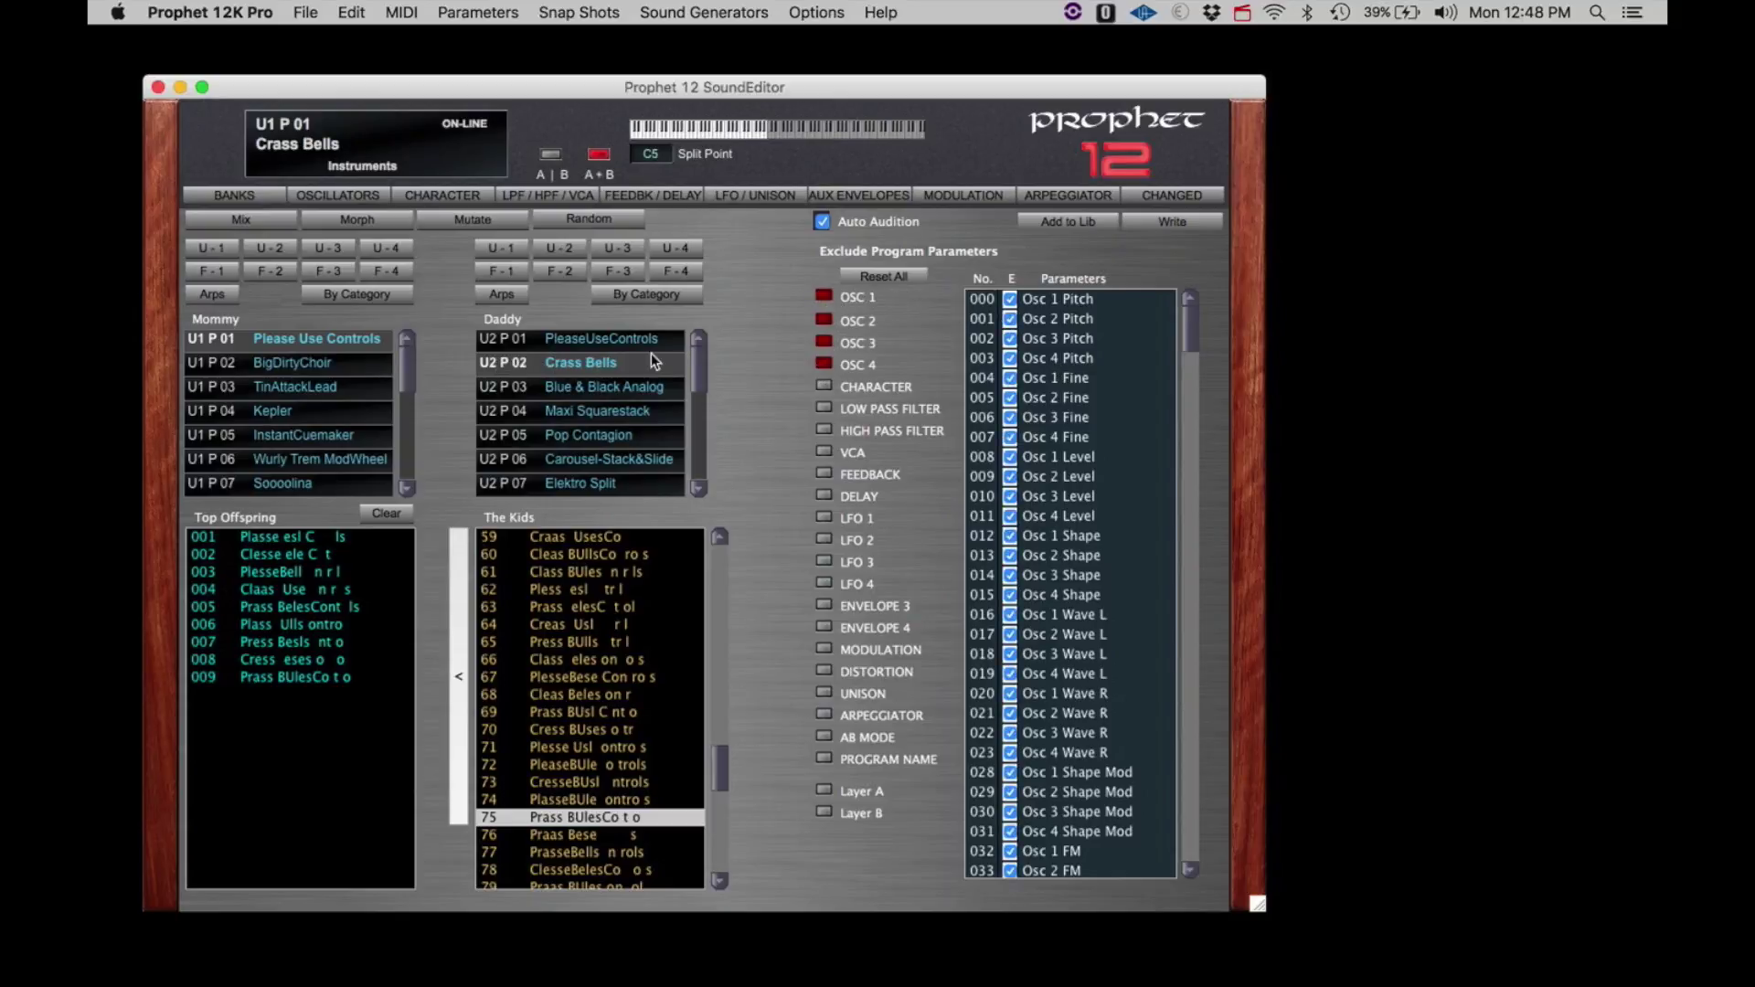
Mix the parents with the oscillators excluded and audition kids 59, 61, 65, 66 and 71
{"action": "left_click", "coordinate": [266, 222]}
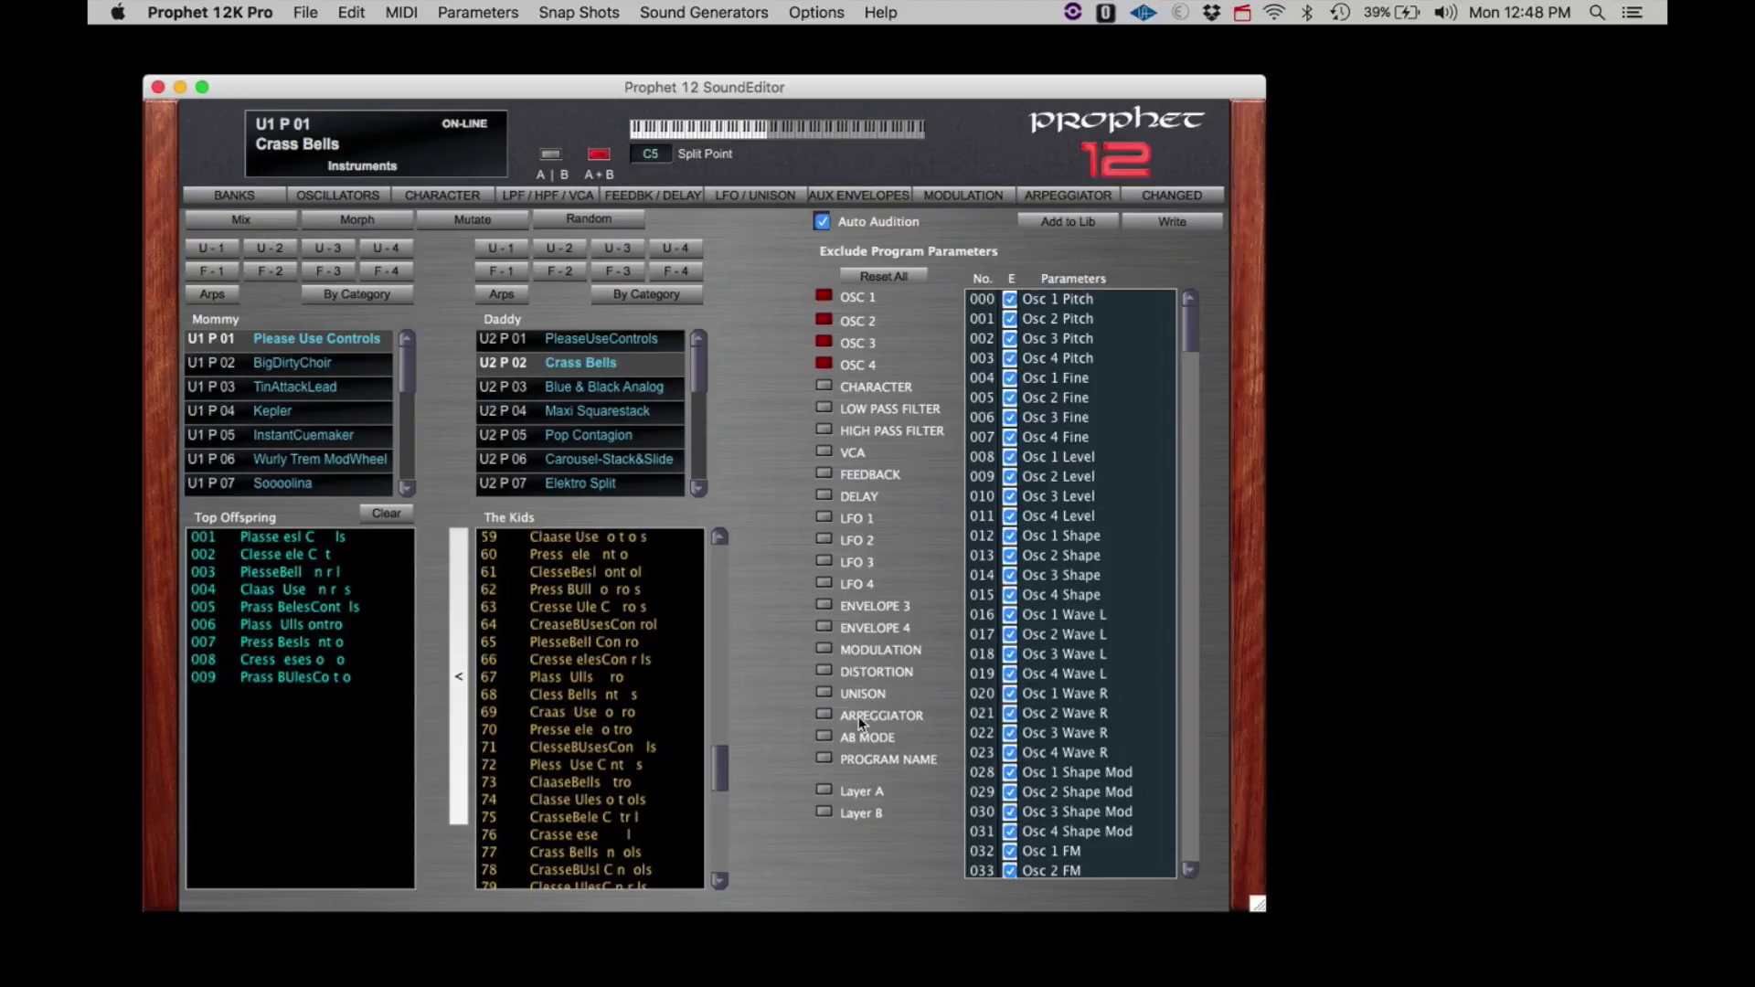
{"action": "left_click", "coordinate": [573, 543]}
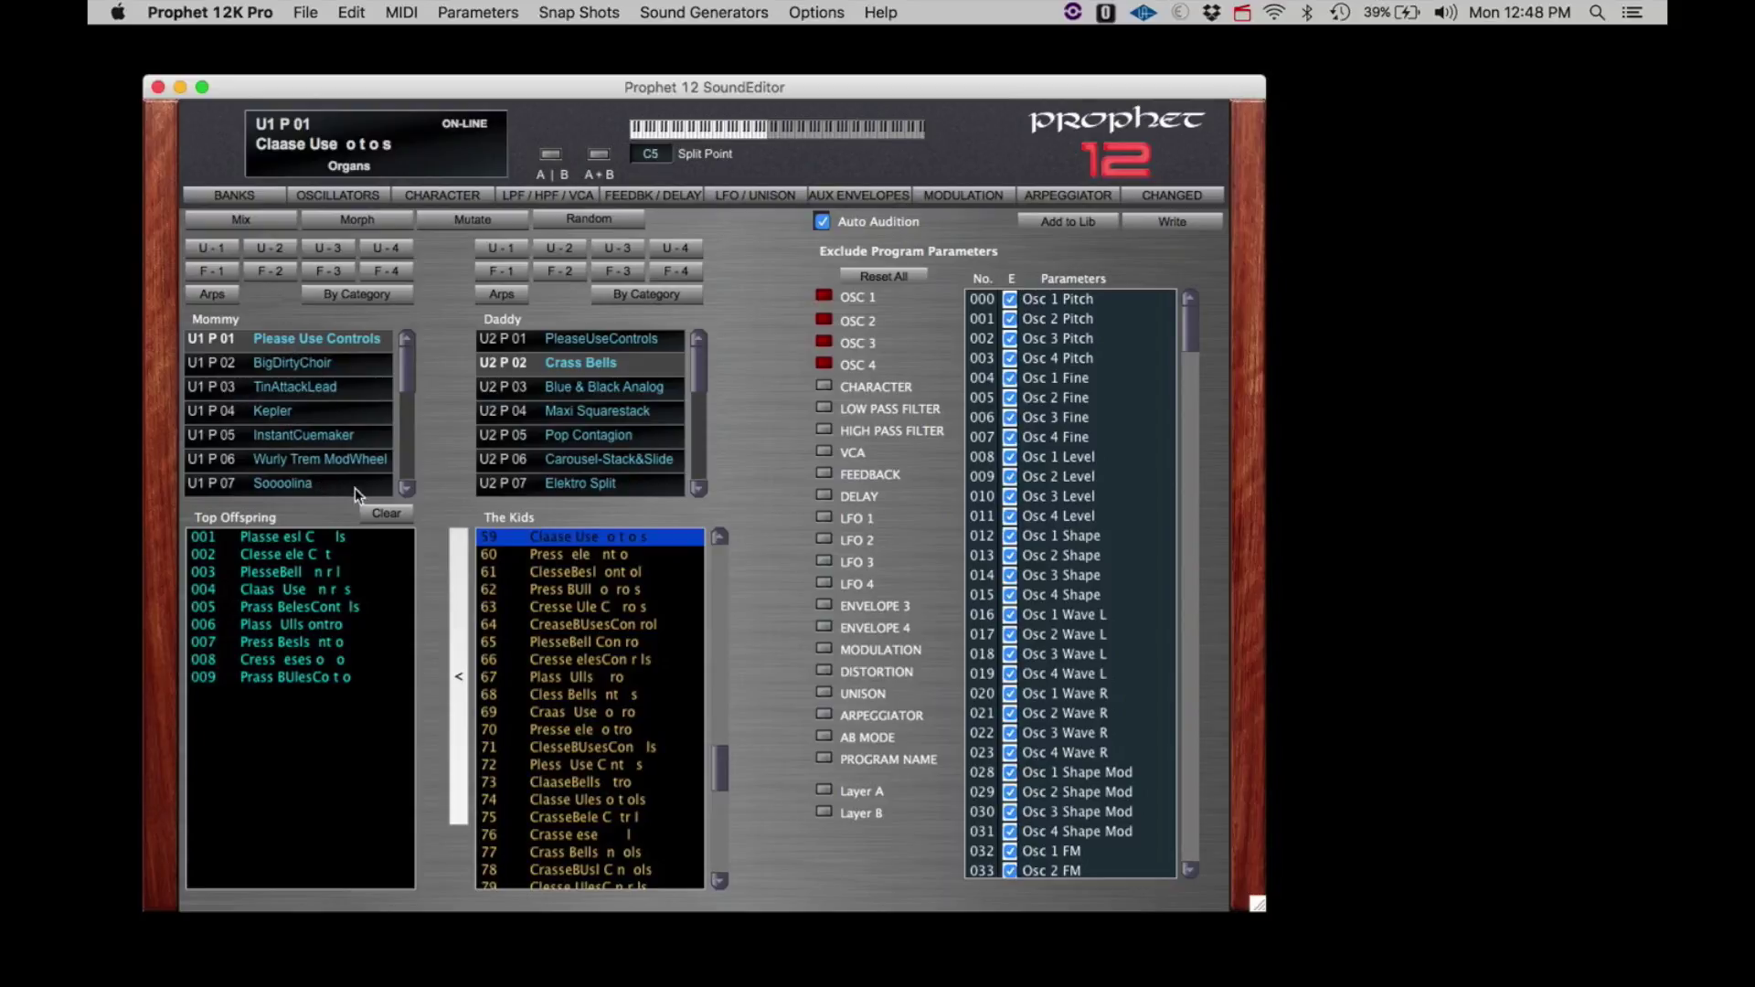
{"action": "left_click", "coordinate": [563, 572]}
{"action": "left_click", "coordinate": [575, 642]}
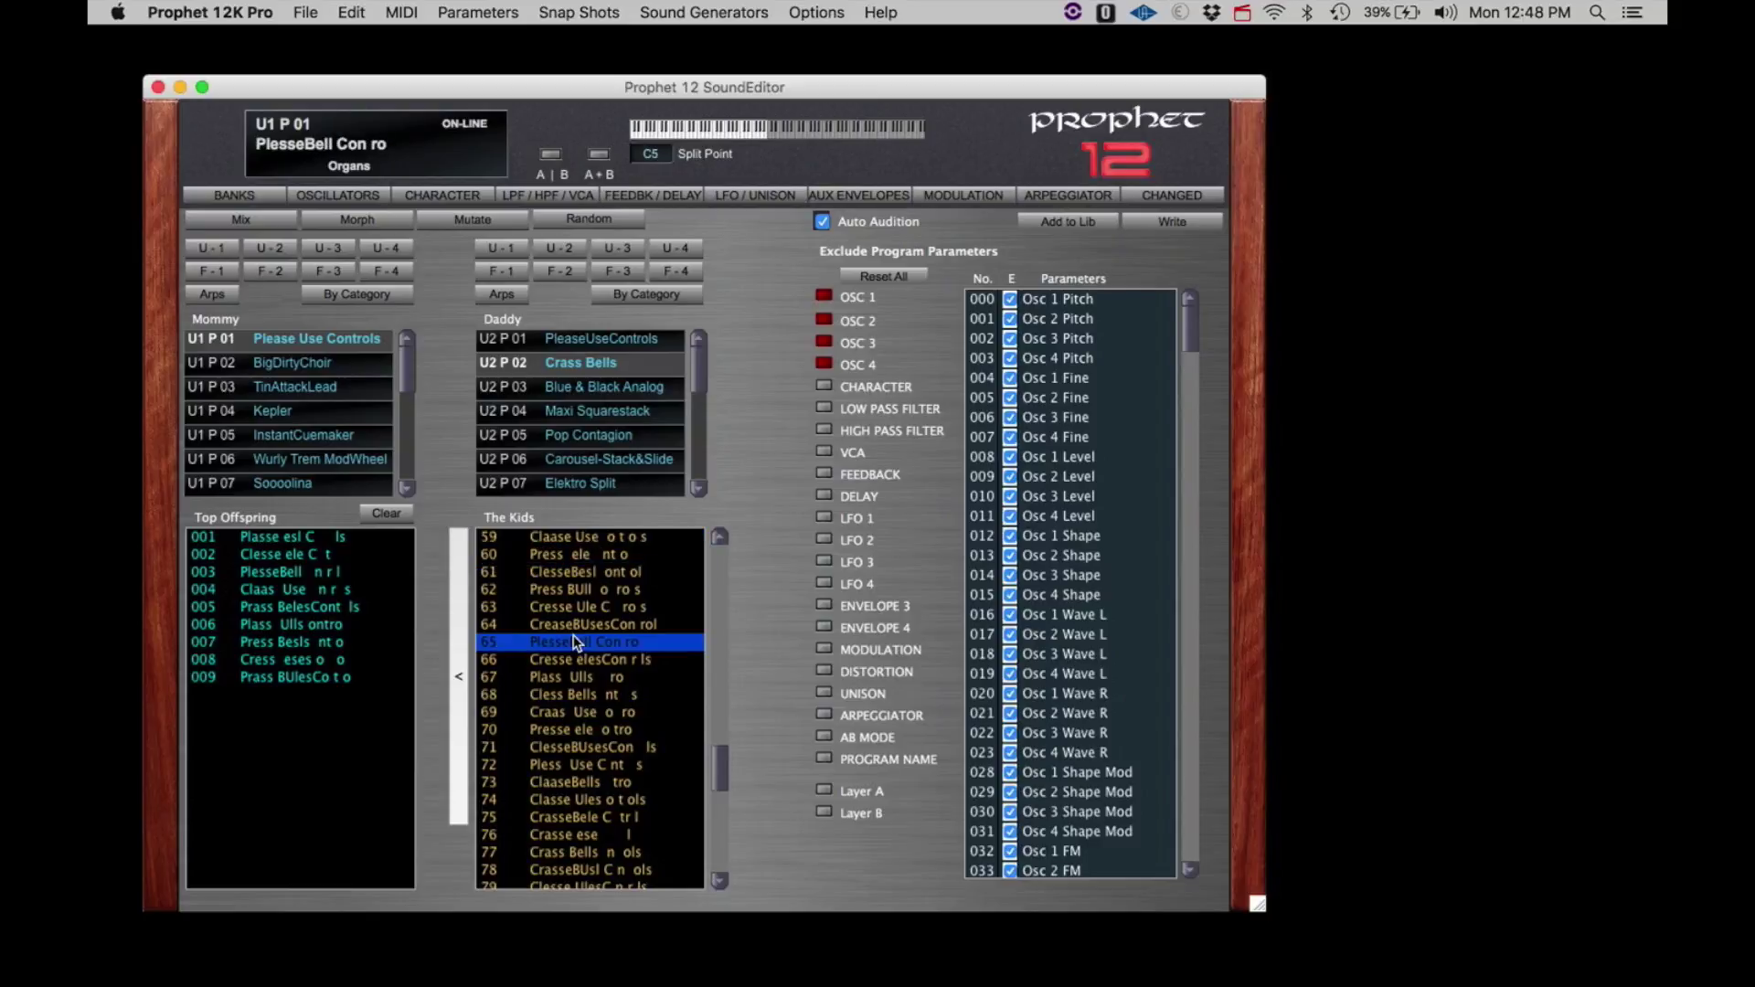
{"action": "left_click", "coordinate": [571, 660]}
{"action": "left_click", "coordinate": [570, 746]}
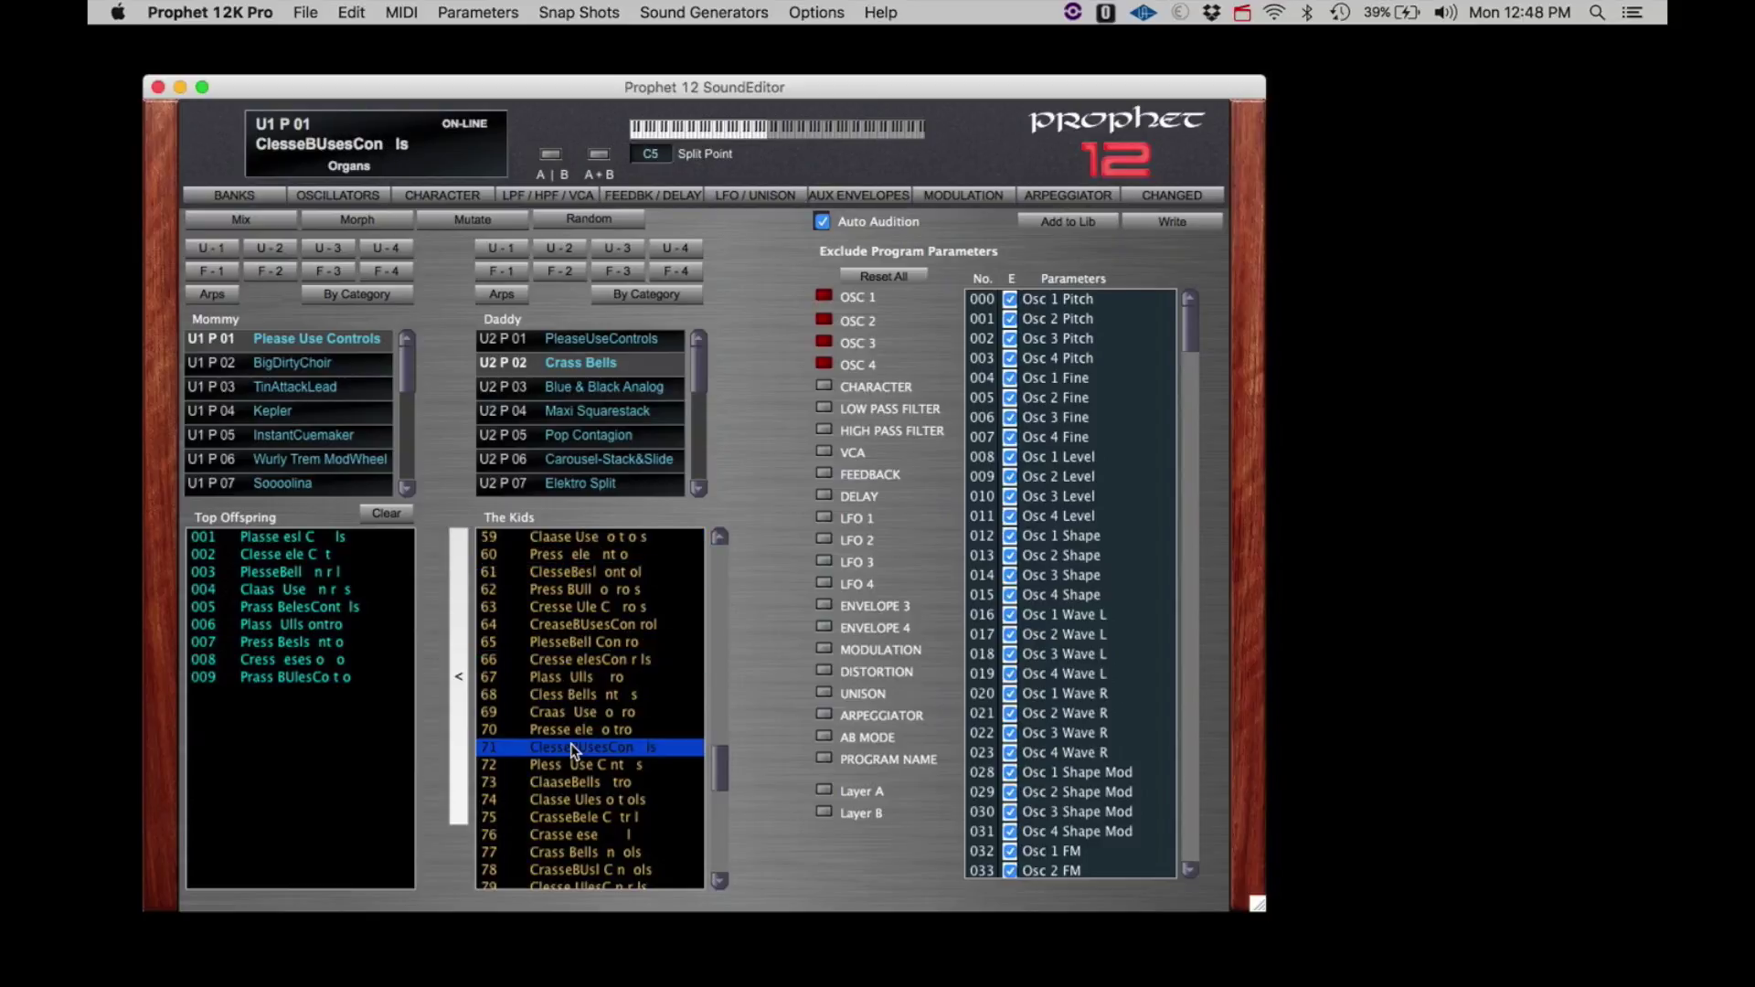
Audition kids 91 and 94 and add both to Top Offspring
{"action": "scroll", "coordinate": [585, 810], "scroll_direction": "down", "scroll_amount": 5}
{"action": "left_click", "coordinate": [585, 810]}
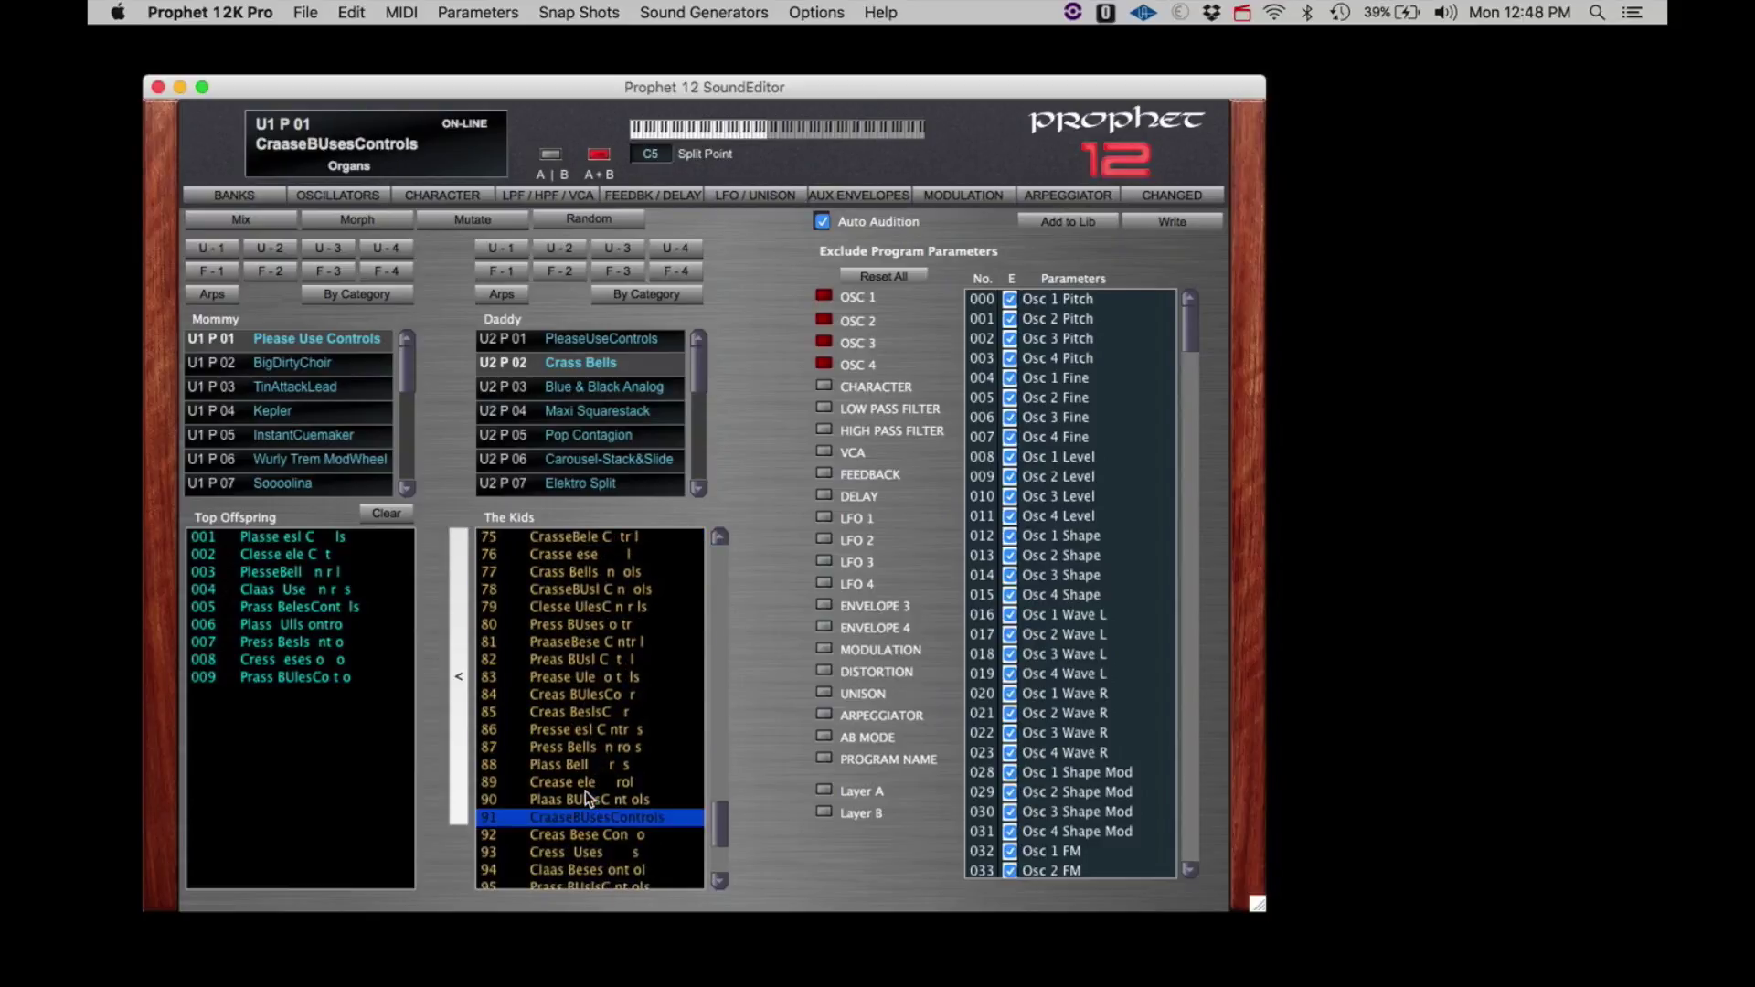
{"action": "left_click", "coordinate": [455, 694]}
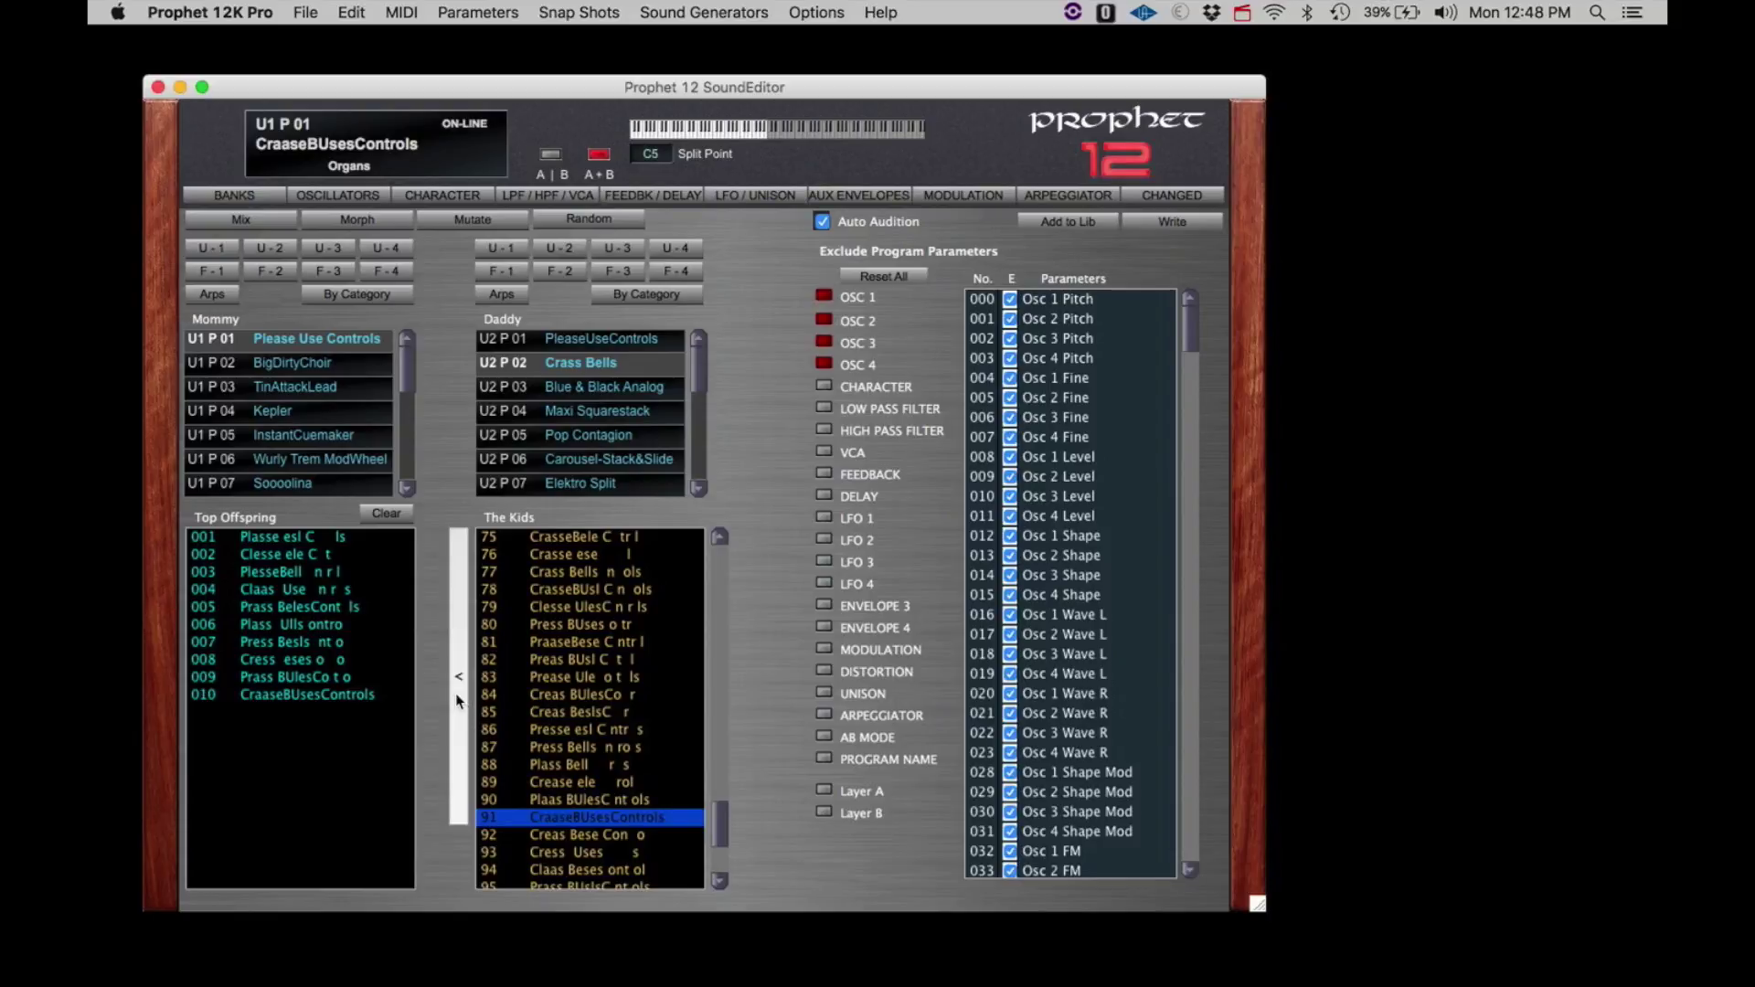
{"action": "scroll", "coordinate": [608, 814], "scroll_direction": "down", "scroll_amount": 1}
{"action": "scroll", "coordinate": [605, 806], "scroll_direction": "down", "scroll_amount": 2}
{"action": "left_click", "coordinate": [596, 786]}
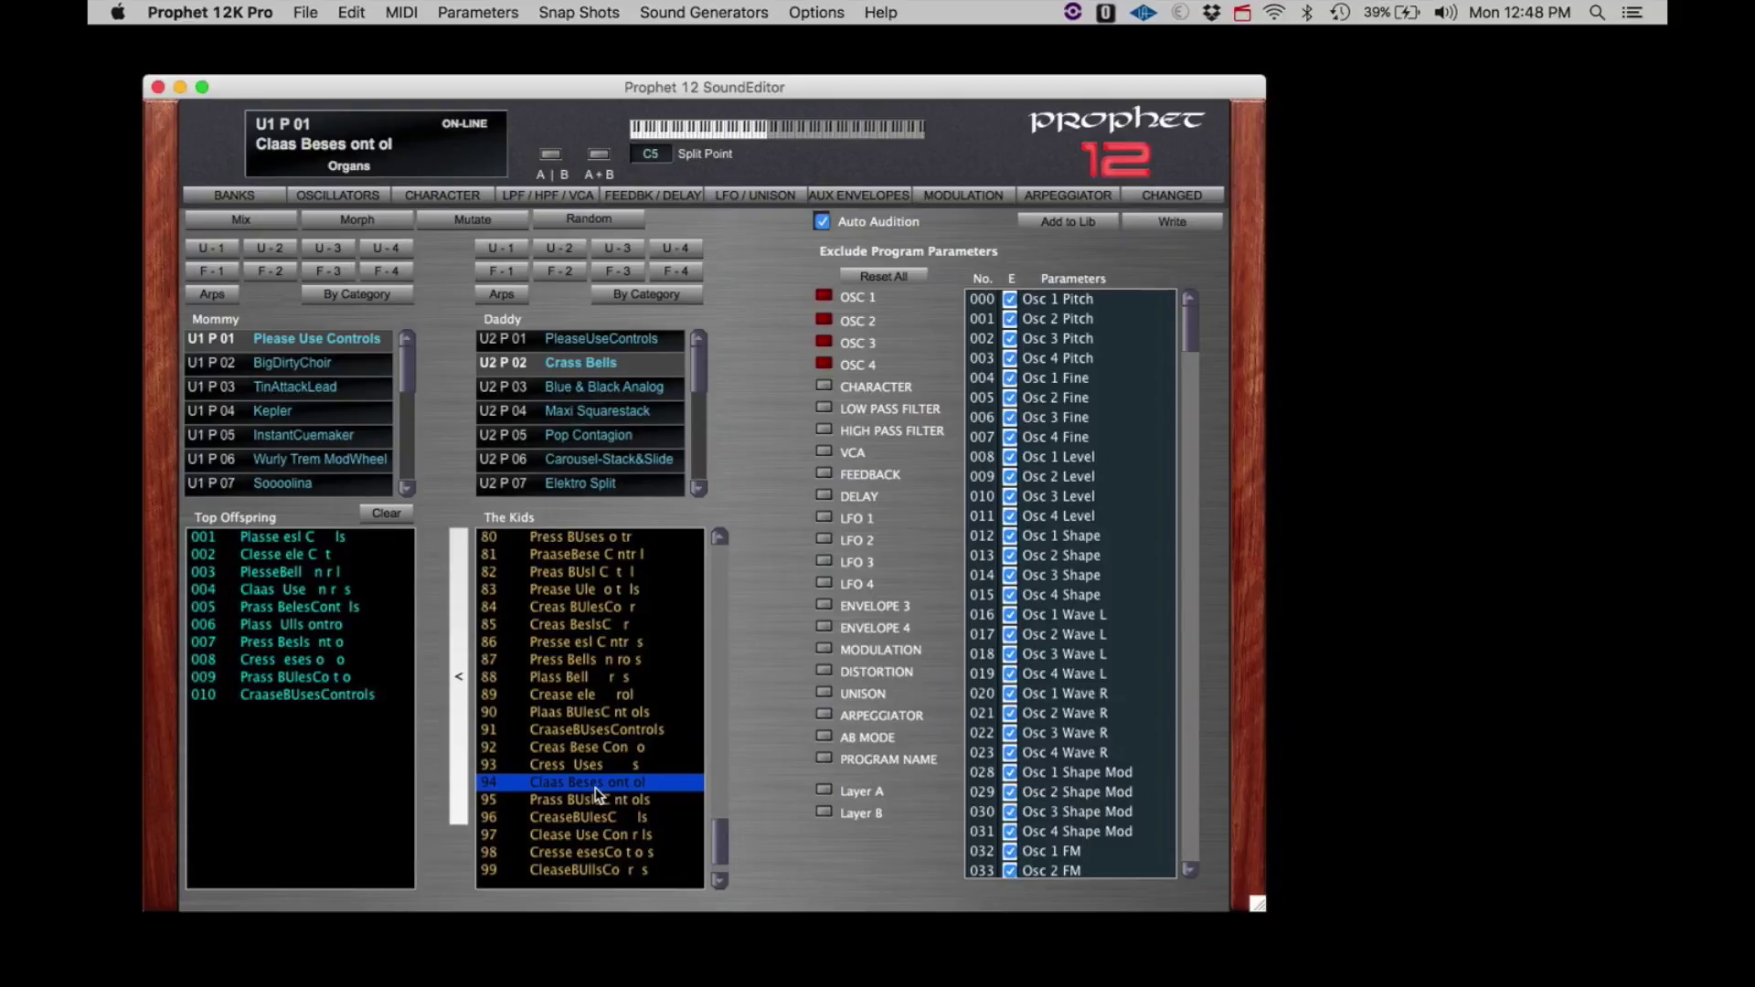
{"action": "left_click", "coordinate": [461, 732]}
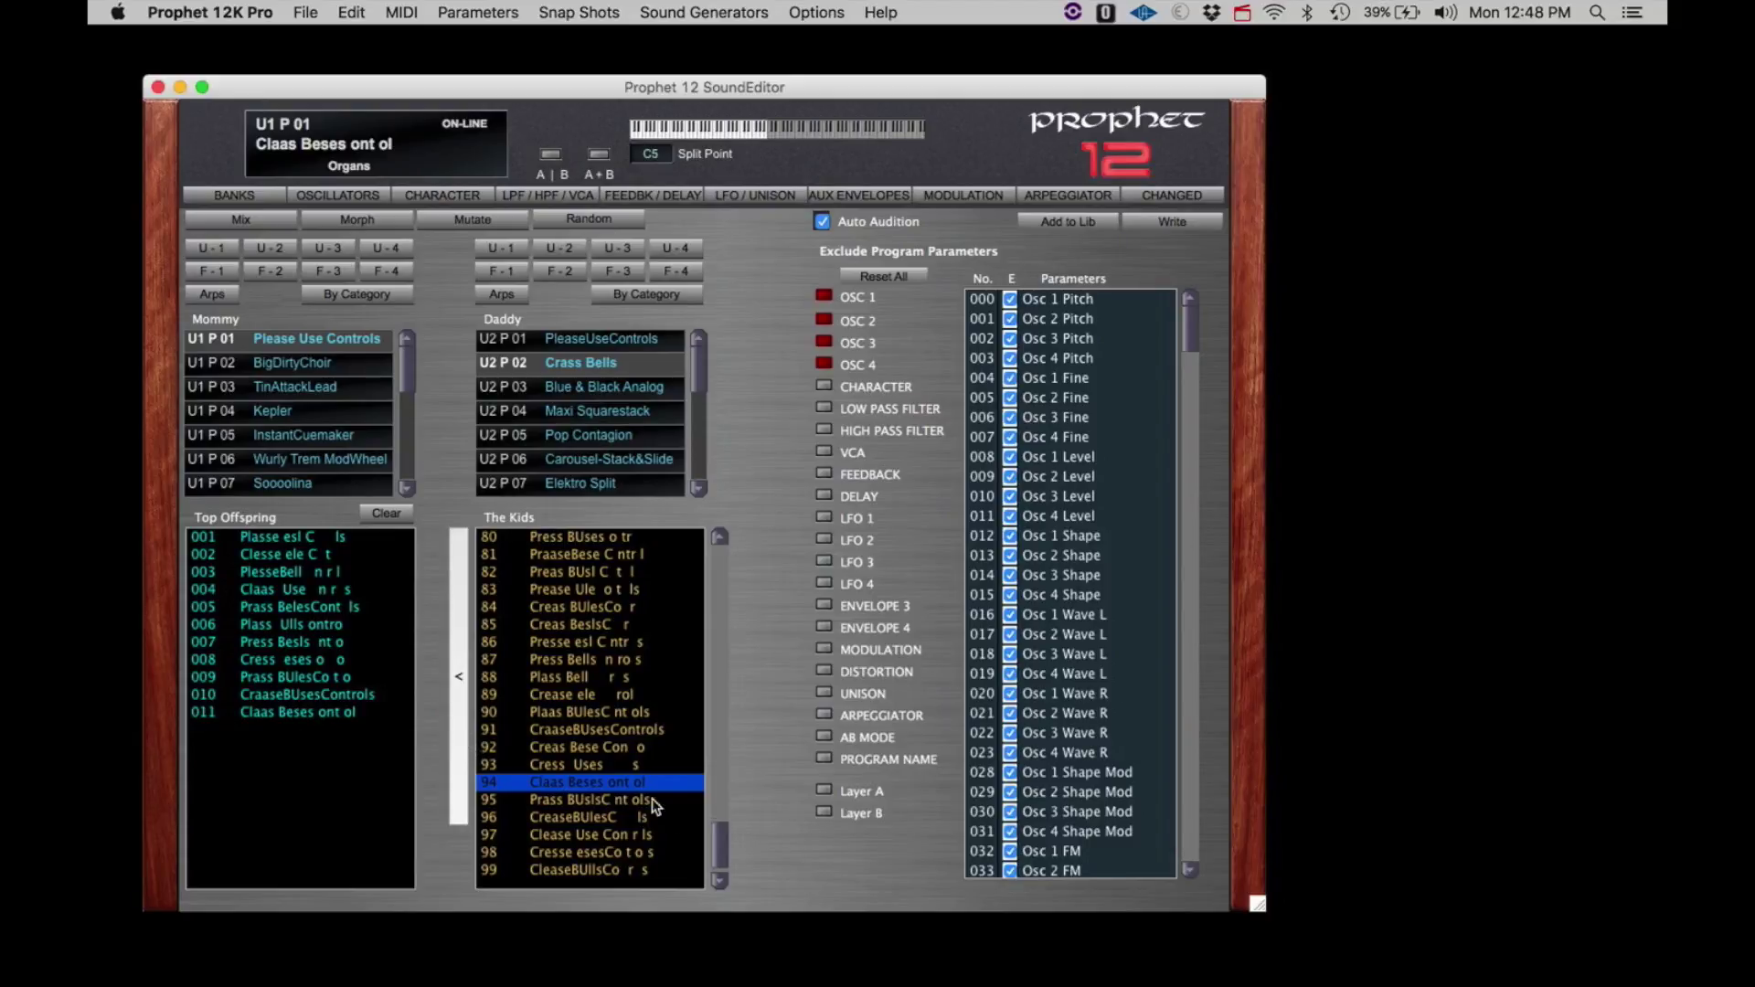
Audition kids 86 and 38 and add kid 38 to Top Offspring
{"action": "left_click", "coordinate": [573, 635]}
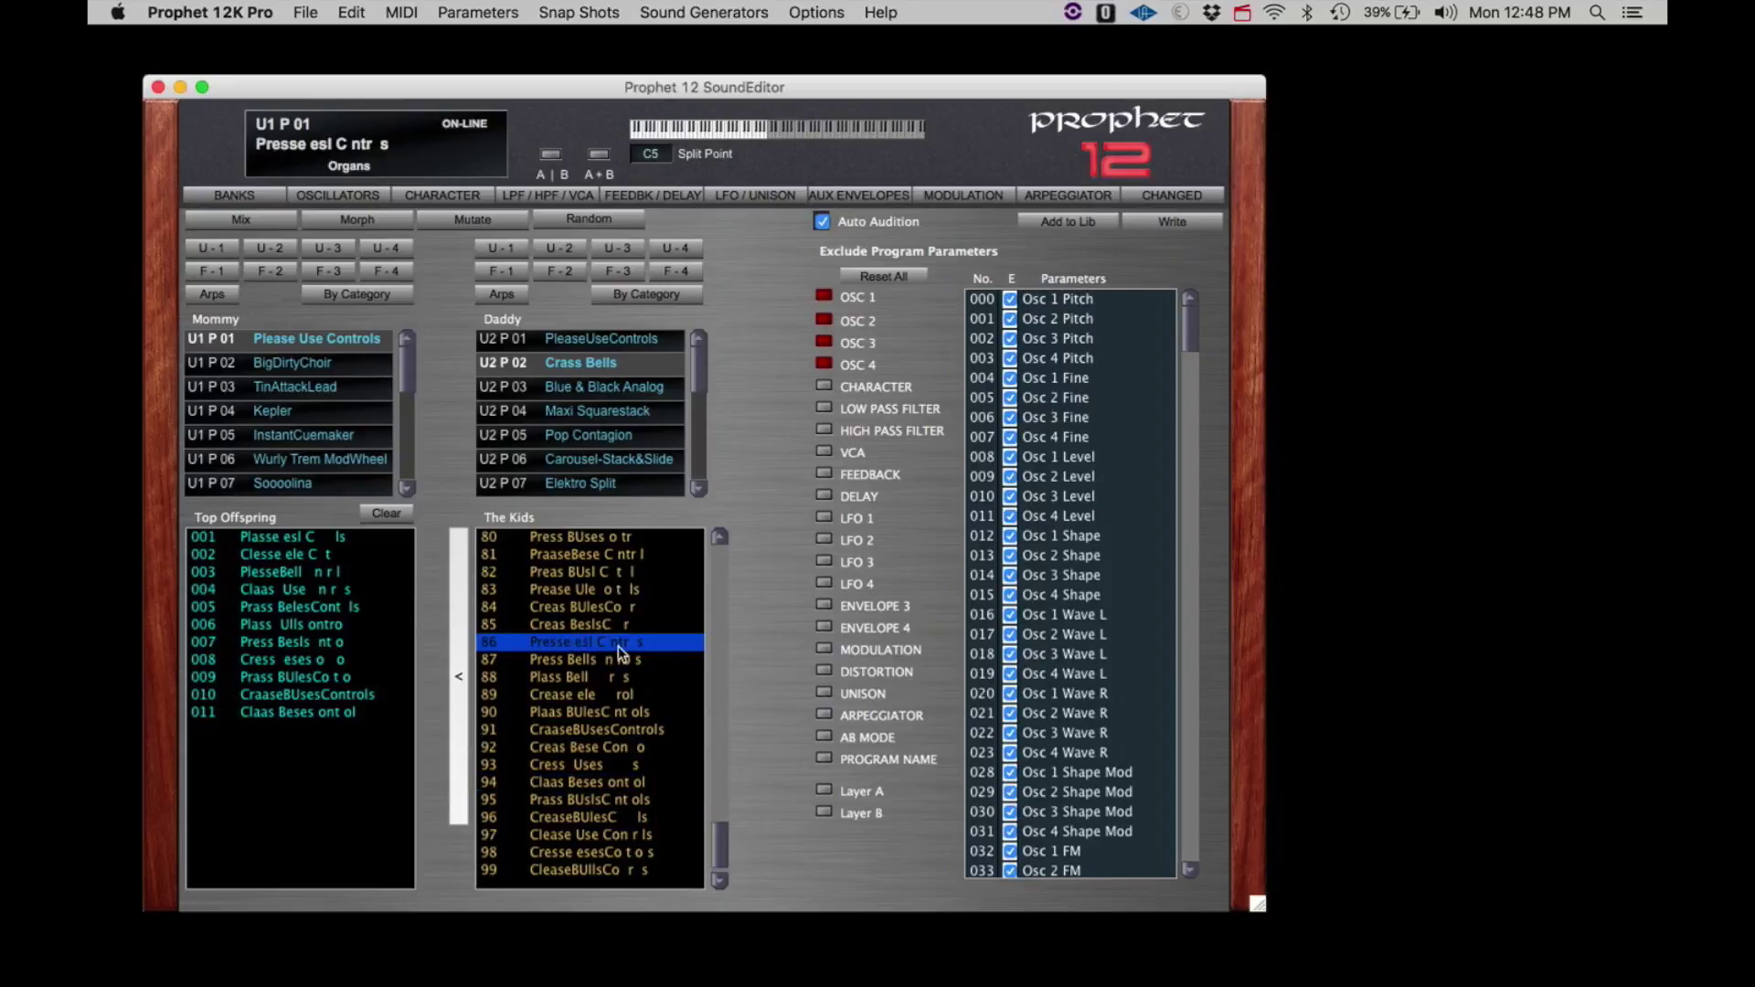
{"action": "left_click_drag", "start_coordinate": [721, 846], "coordinate": [716, 671]}
{"action": "left_click", "coordinate": [623, 679]}
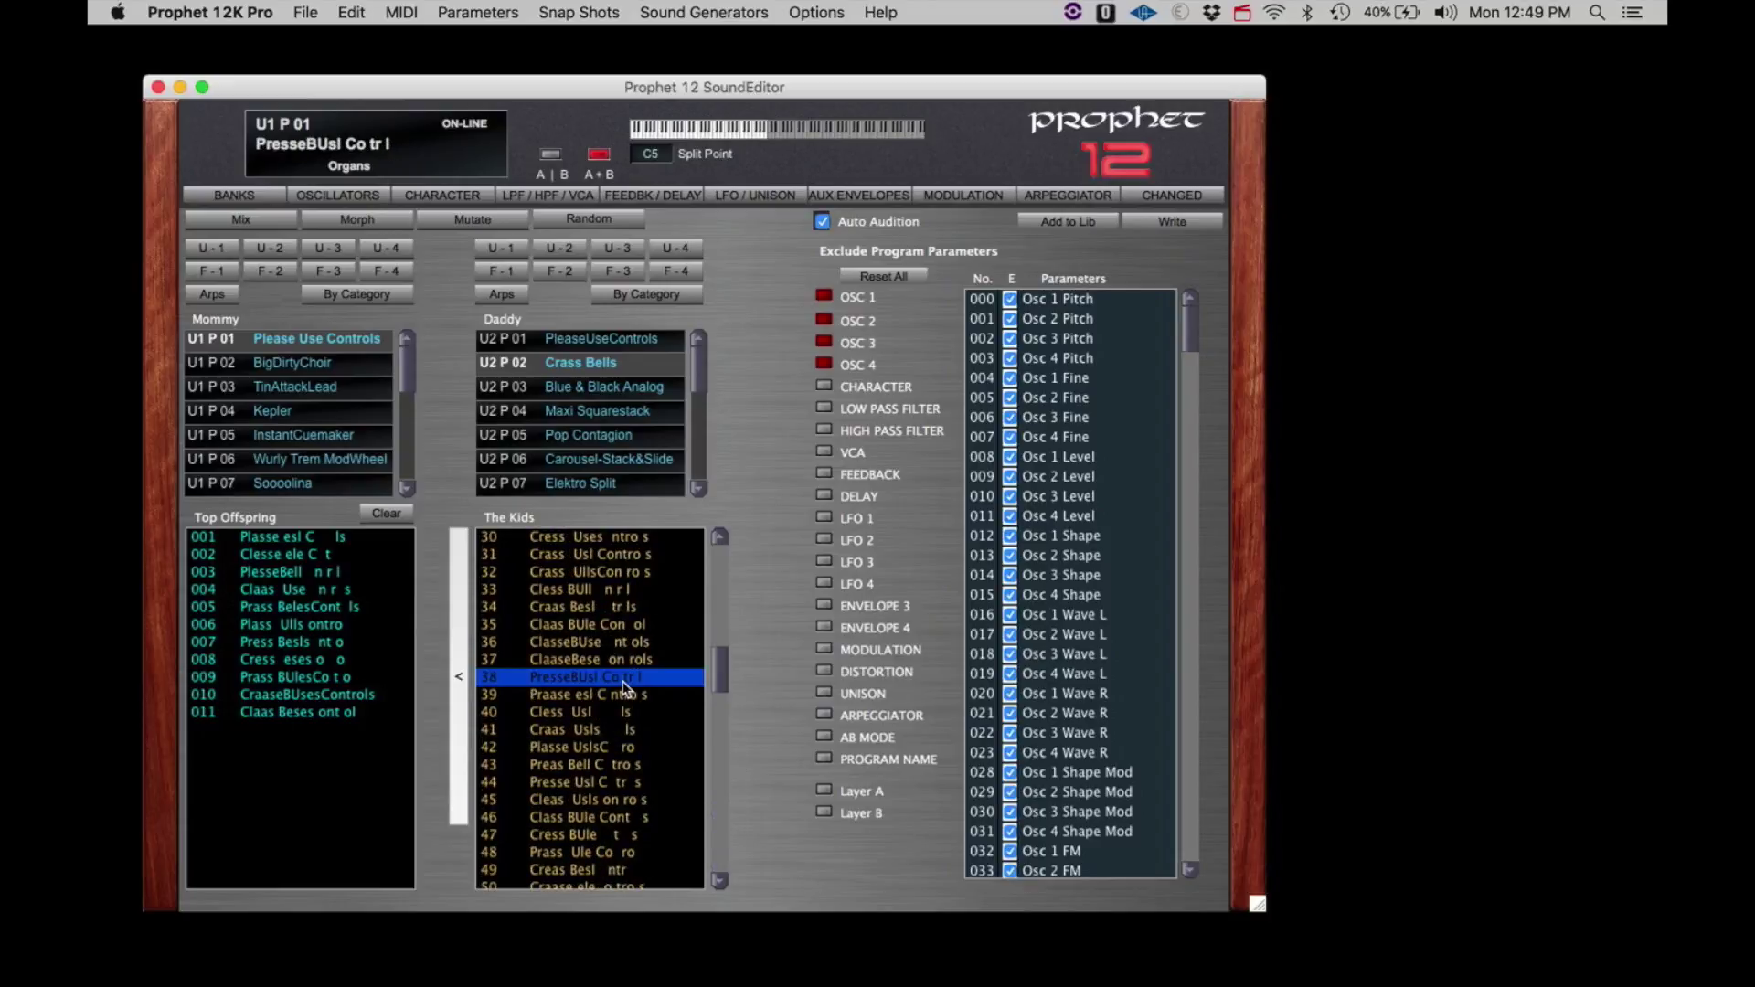
{"action": "left_click", "coordinate": [459, 679]}
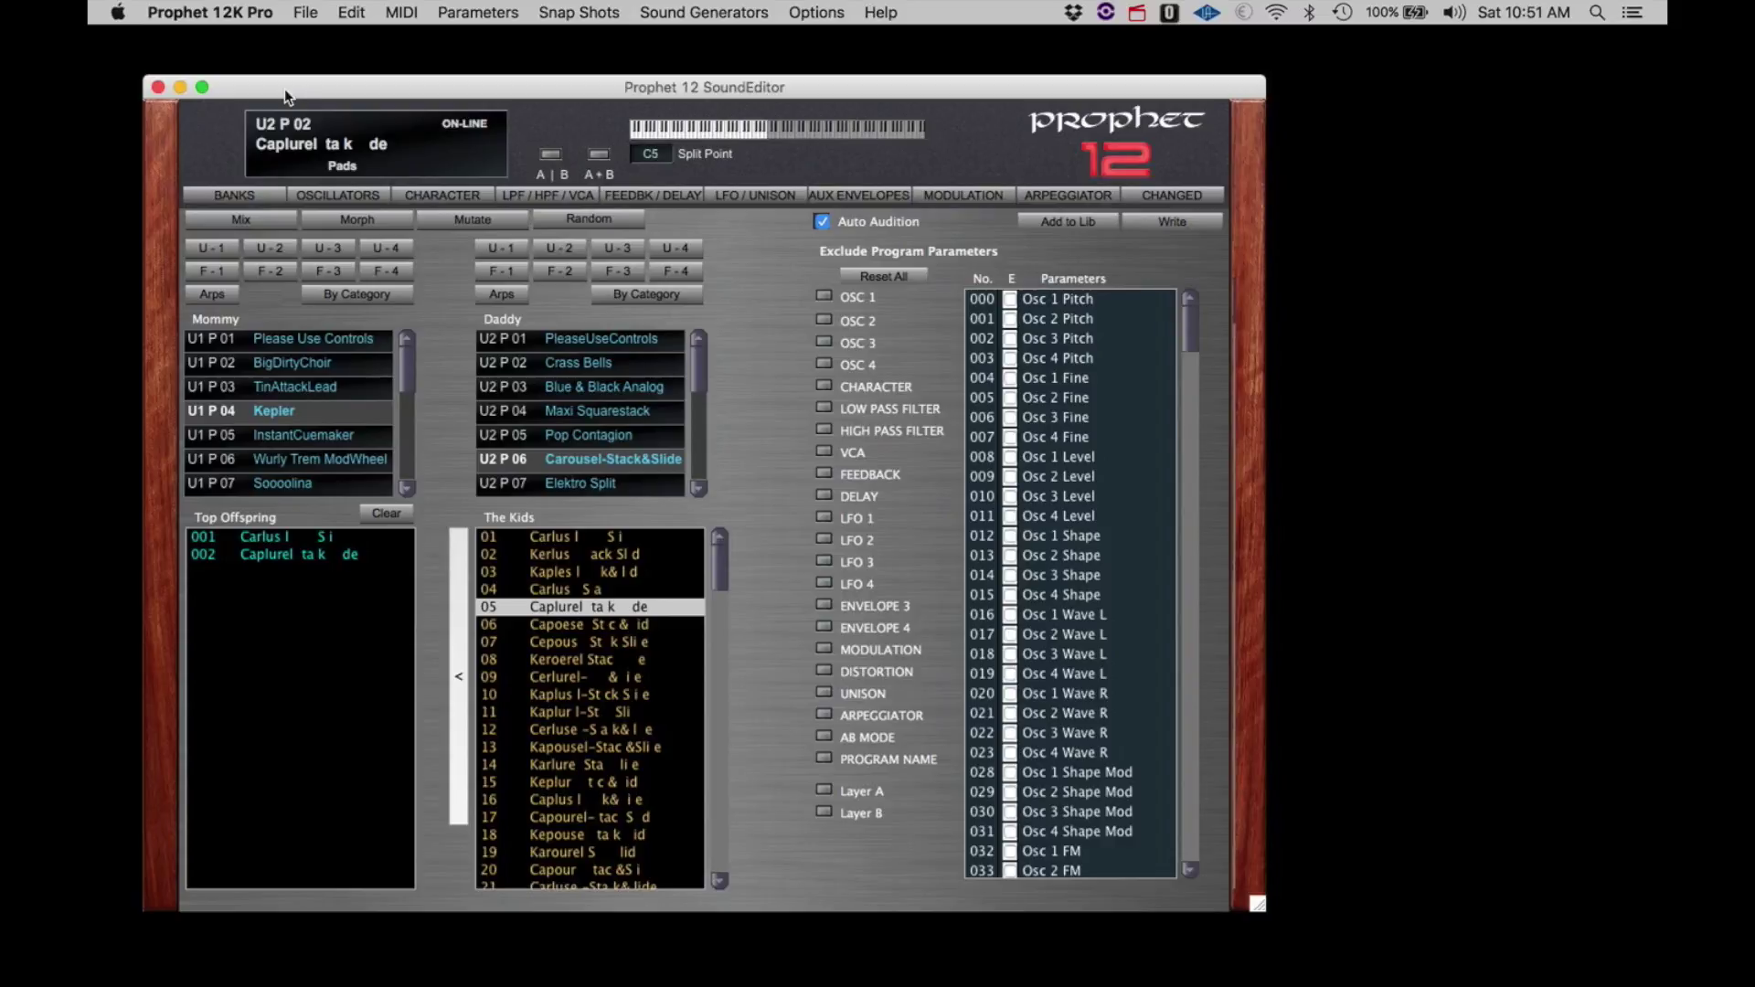
Morph Kepler with Carousel-Stack&Slide, and morph BigDirtyChoir as Mommy with Elektro Split as Daddy
{"action": "left_click", "coordinate": [339, 221]}
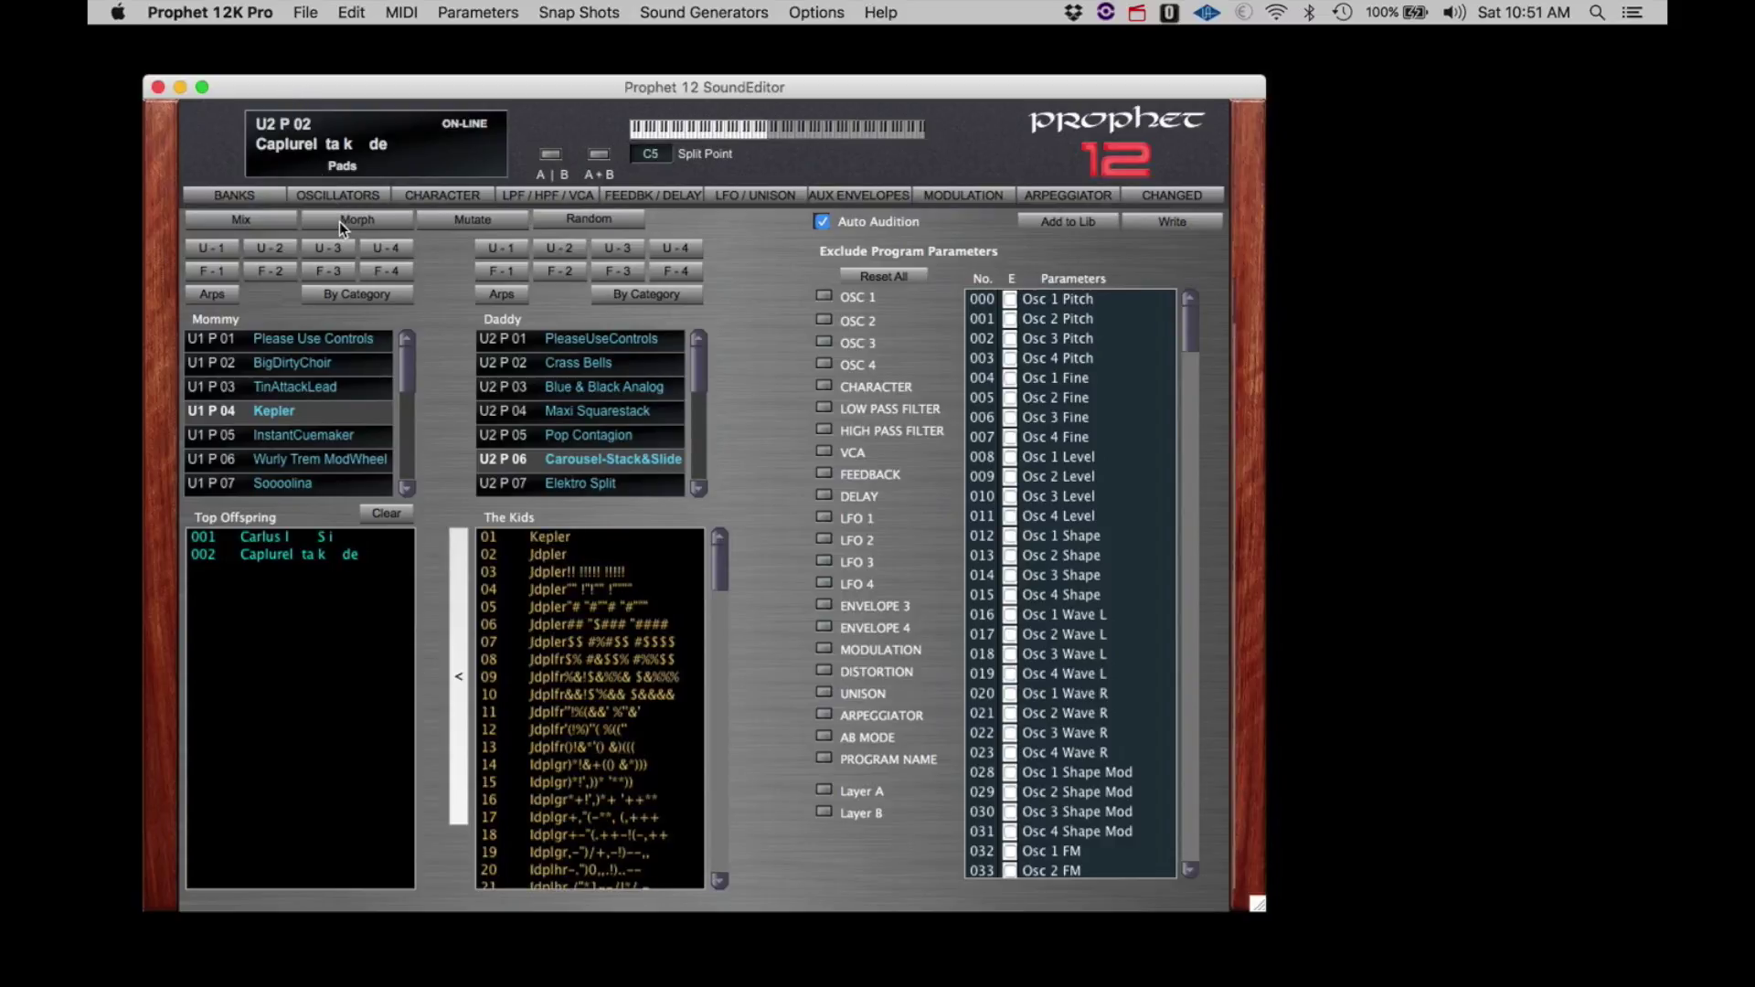
{"action": "left_click", "coordinate": [294, 366]}
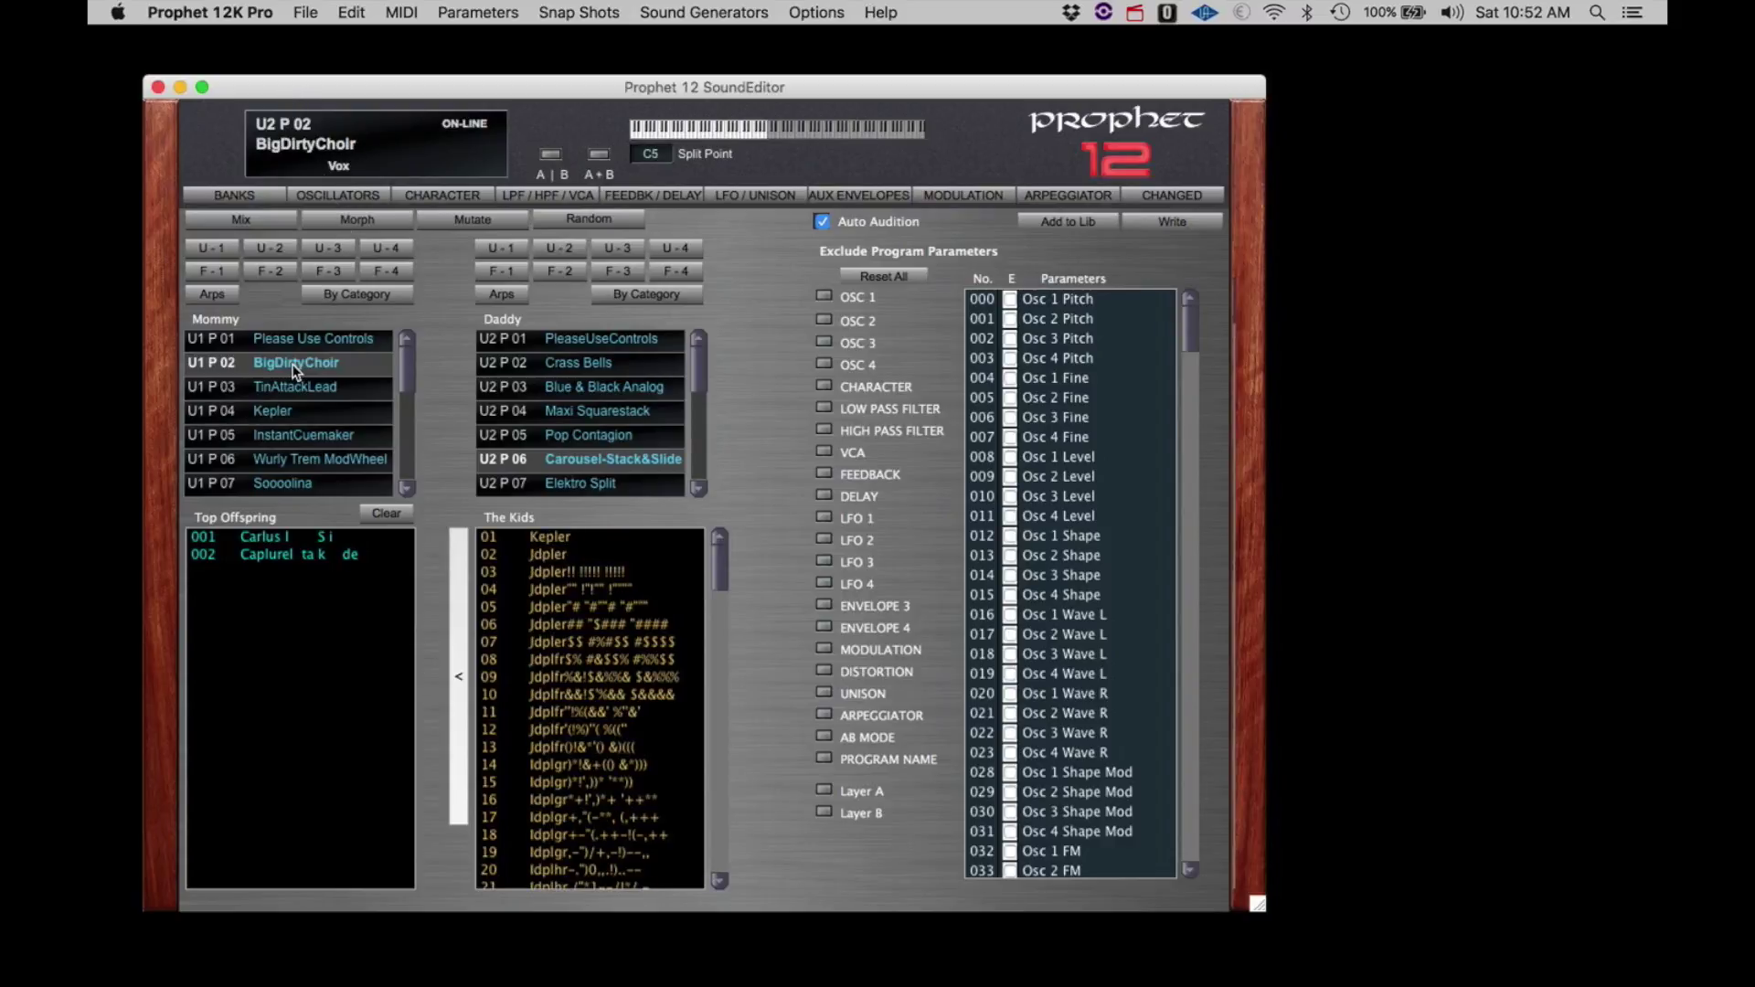
{"action": "left_click", "coordinate": [563, 484]}
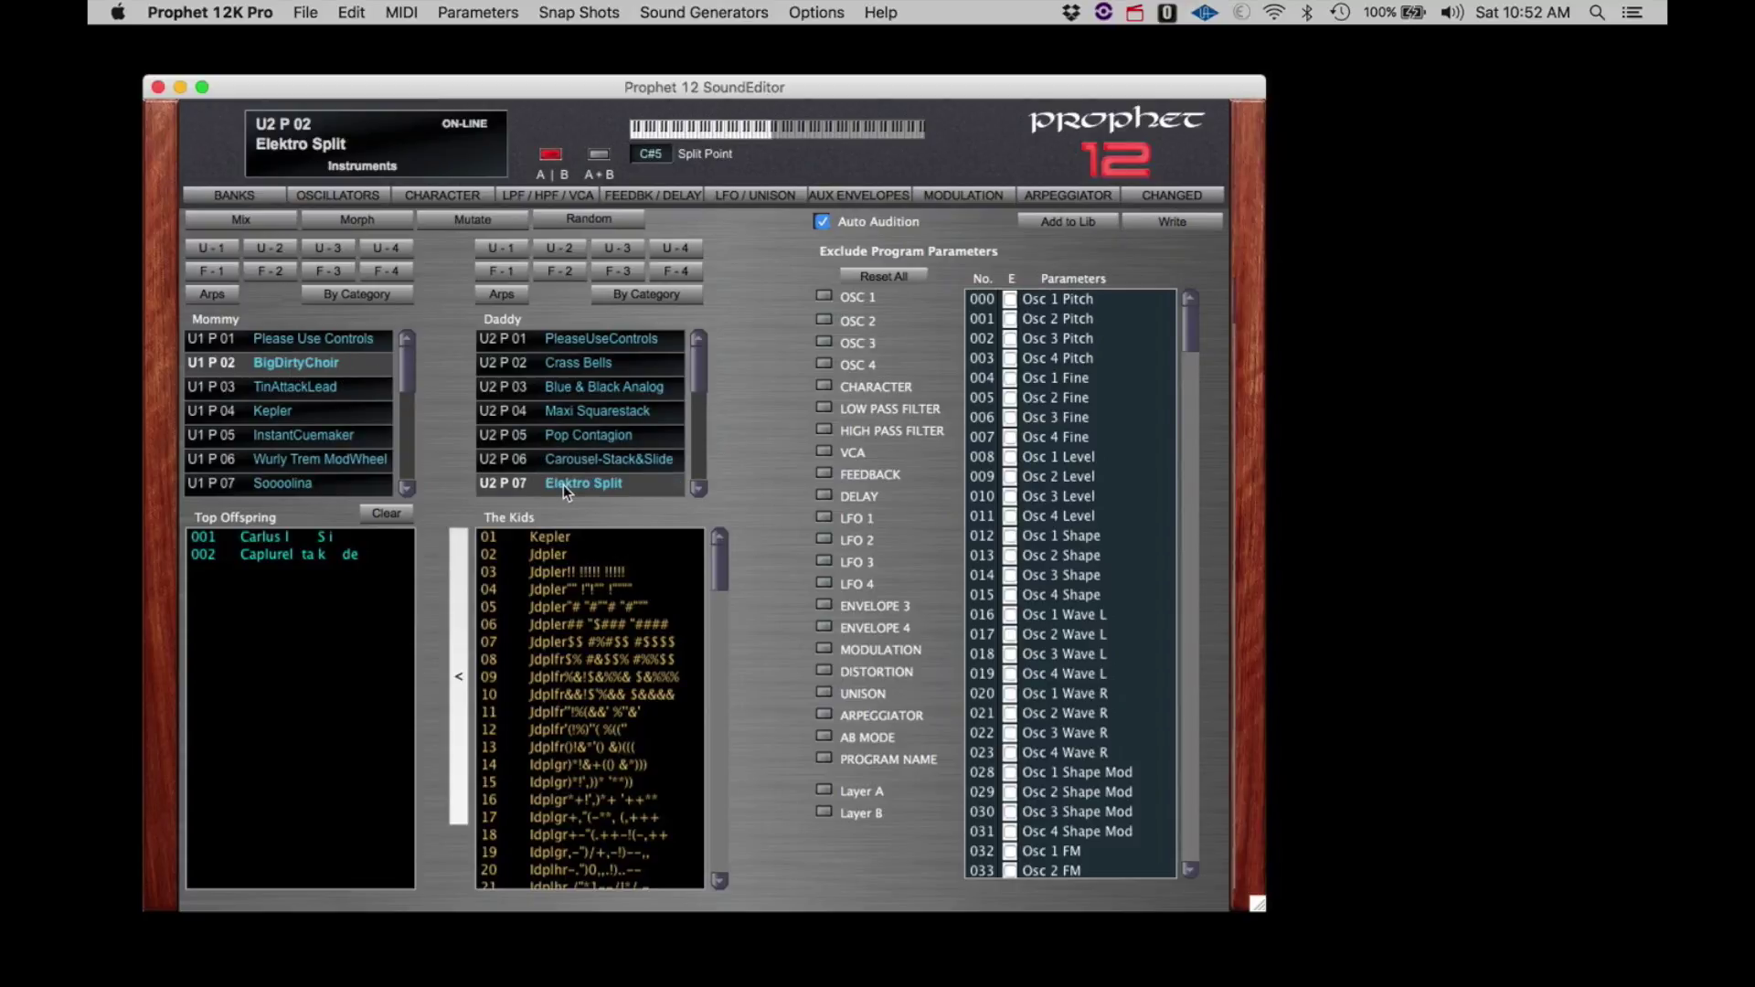
{"action": "left_click", "coordinate": [369, 219]}
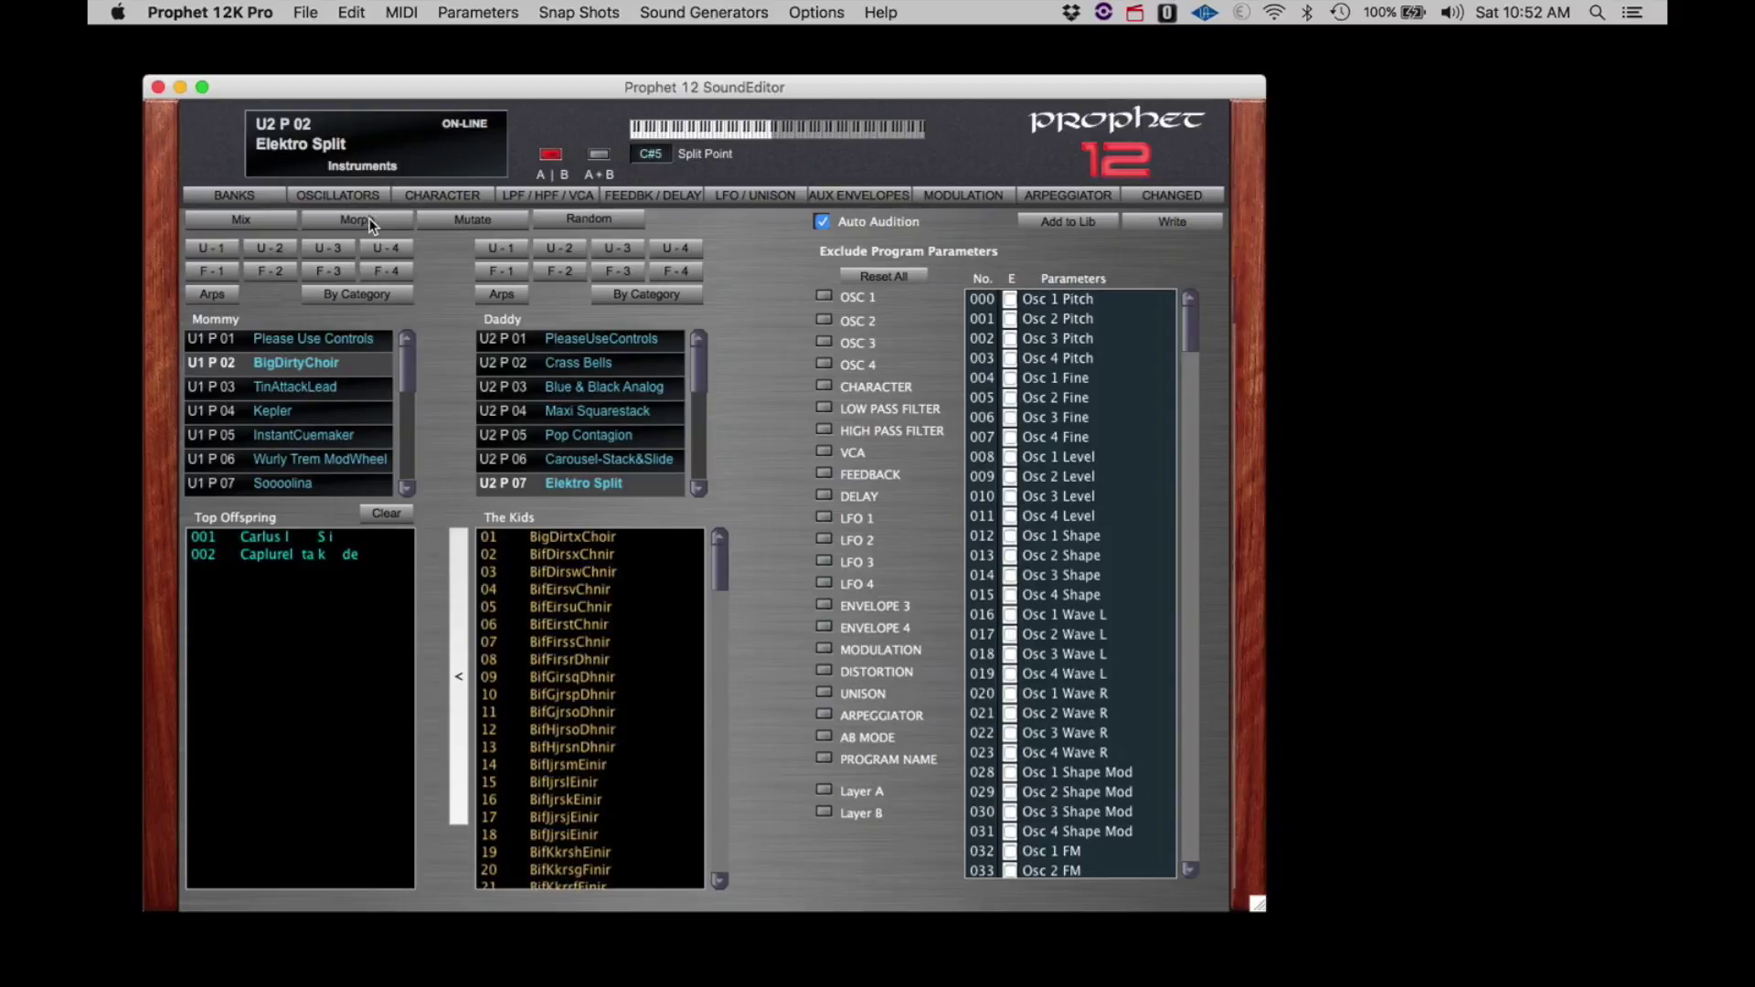
{"action": "left_click_drag", "start_coordinate": [716, 571], "coordinate": [722, 527]}
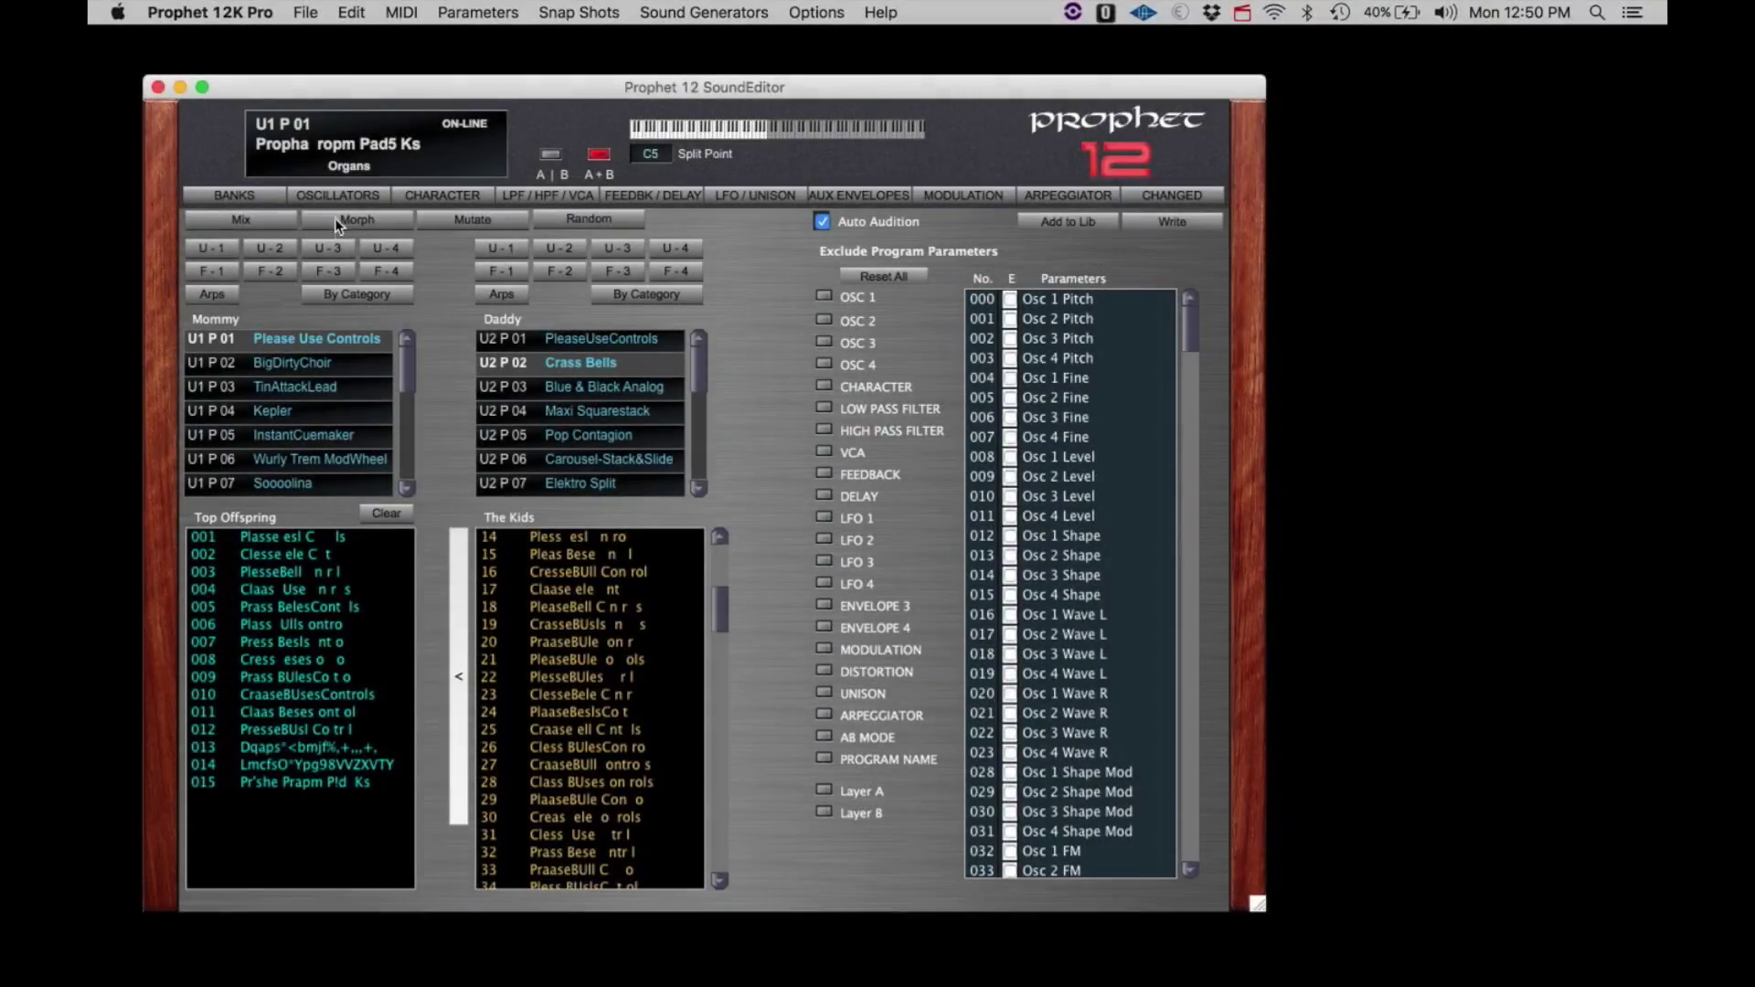
Choose Please Use Controls as Mommy and Crass Bells as Daddy, and morph them into a set of kids
{"action": "left_click", "coordinate": [312, 343]}
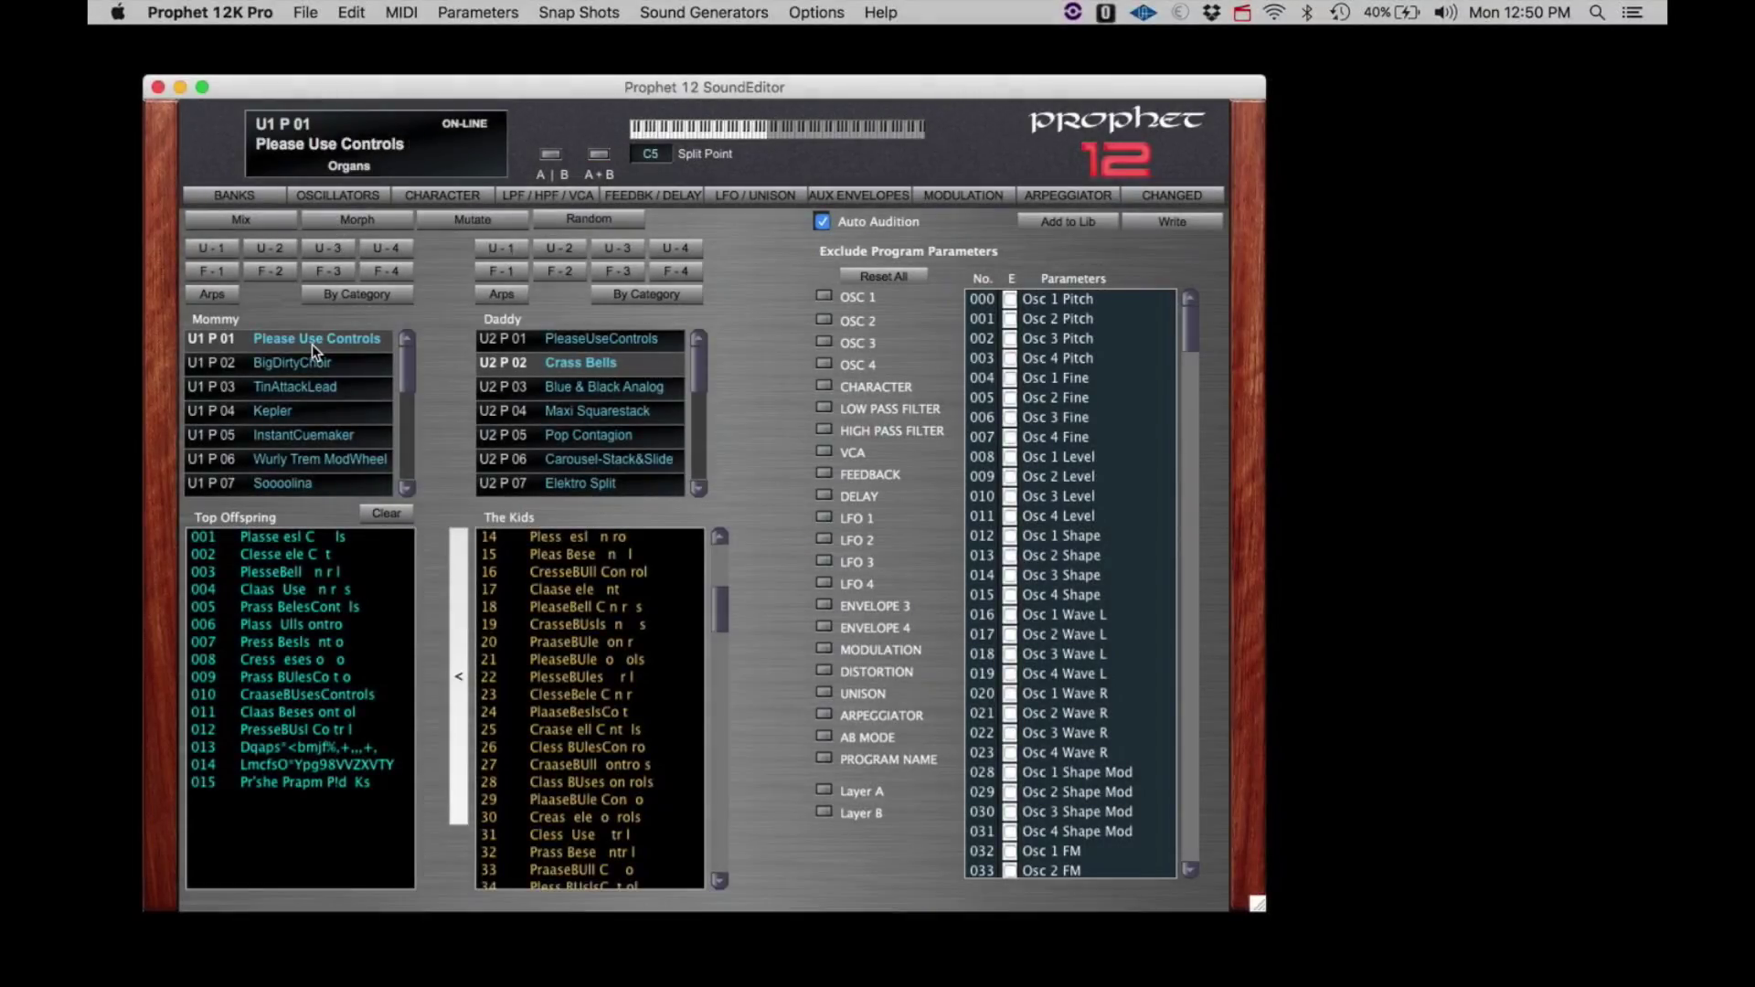
{"action": "left_click", "coordinate": [557, 368]}
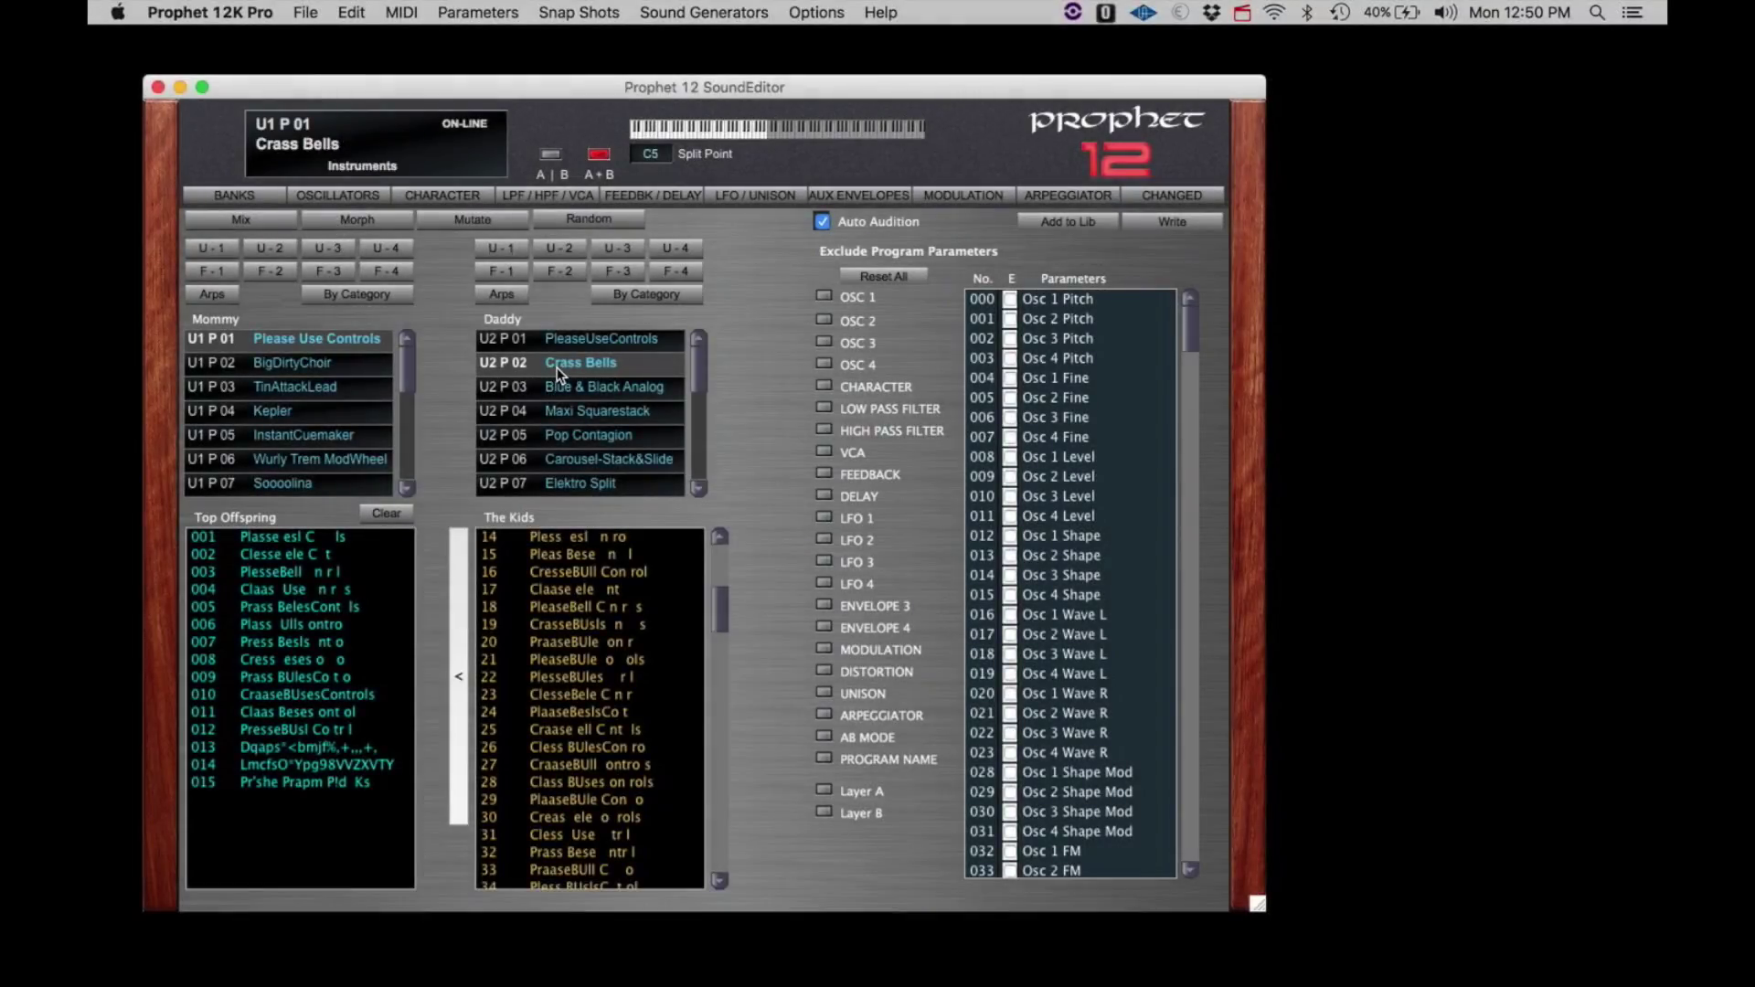
{"action": "left_click", "coordinate": [344, 220]}
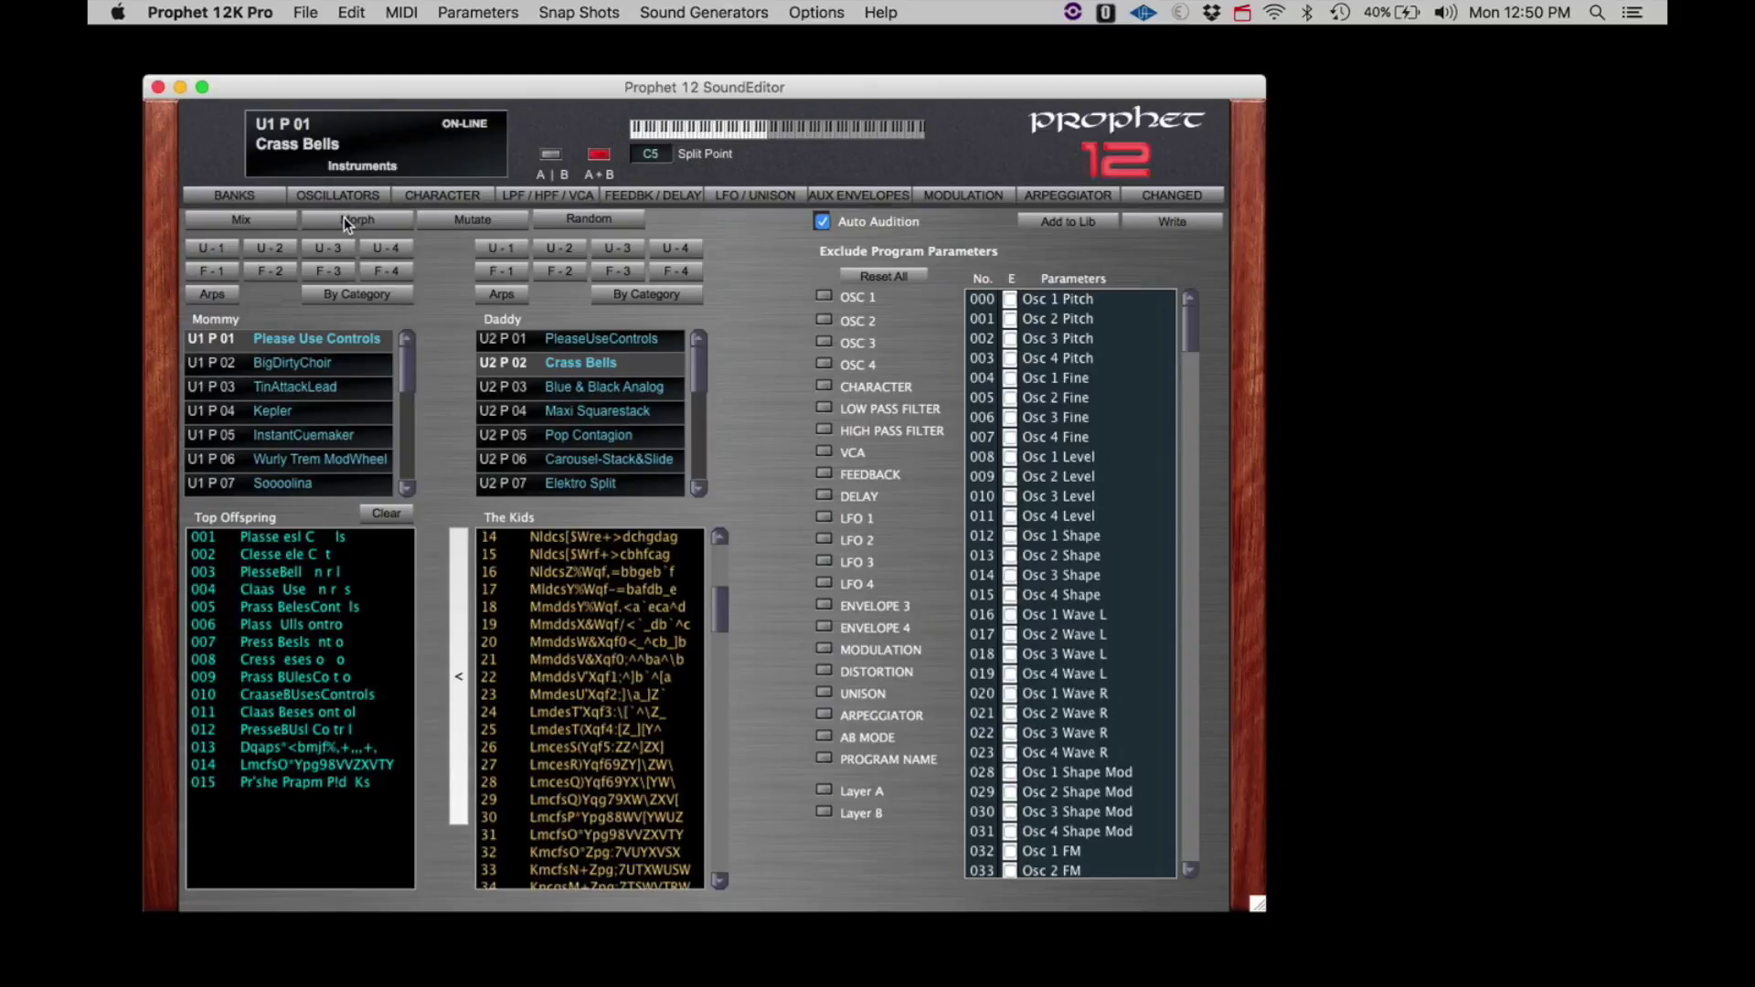
Audition the morphed kids 14, 16, 21, 23, 26, 29, 35 and 42
{"action": "left_click", "coordinate": [574, 540]}
{"action": "left_click", "coordinate": [574, 572]}
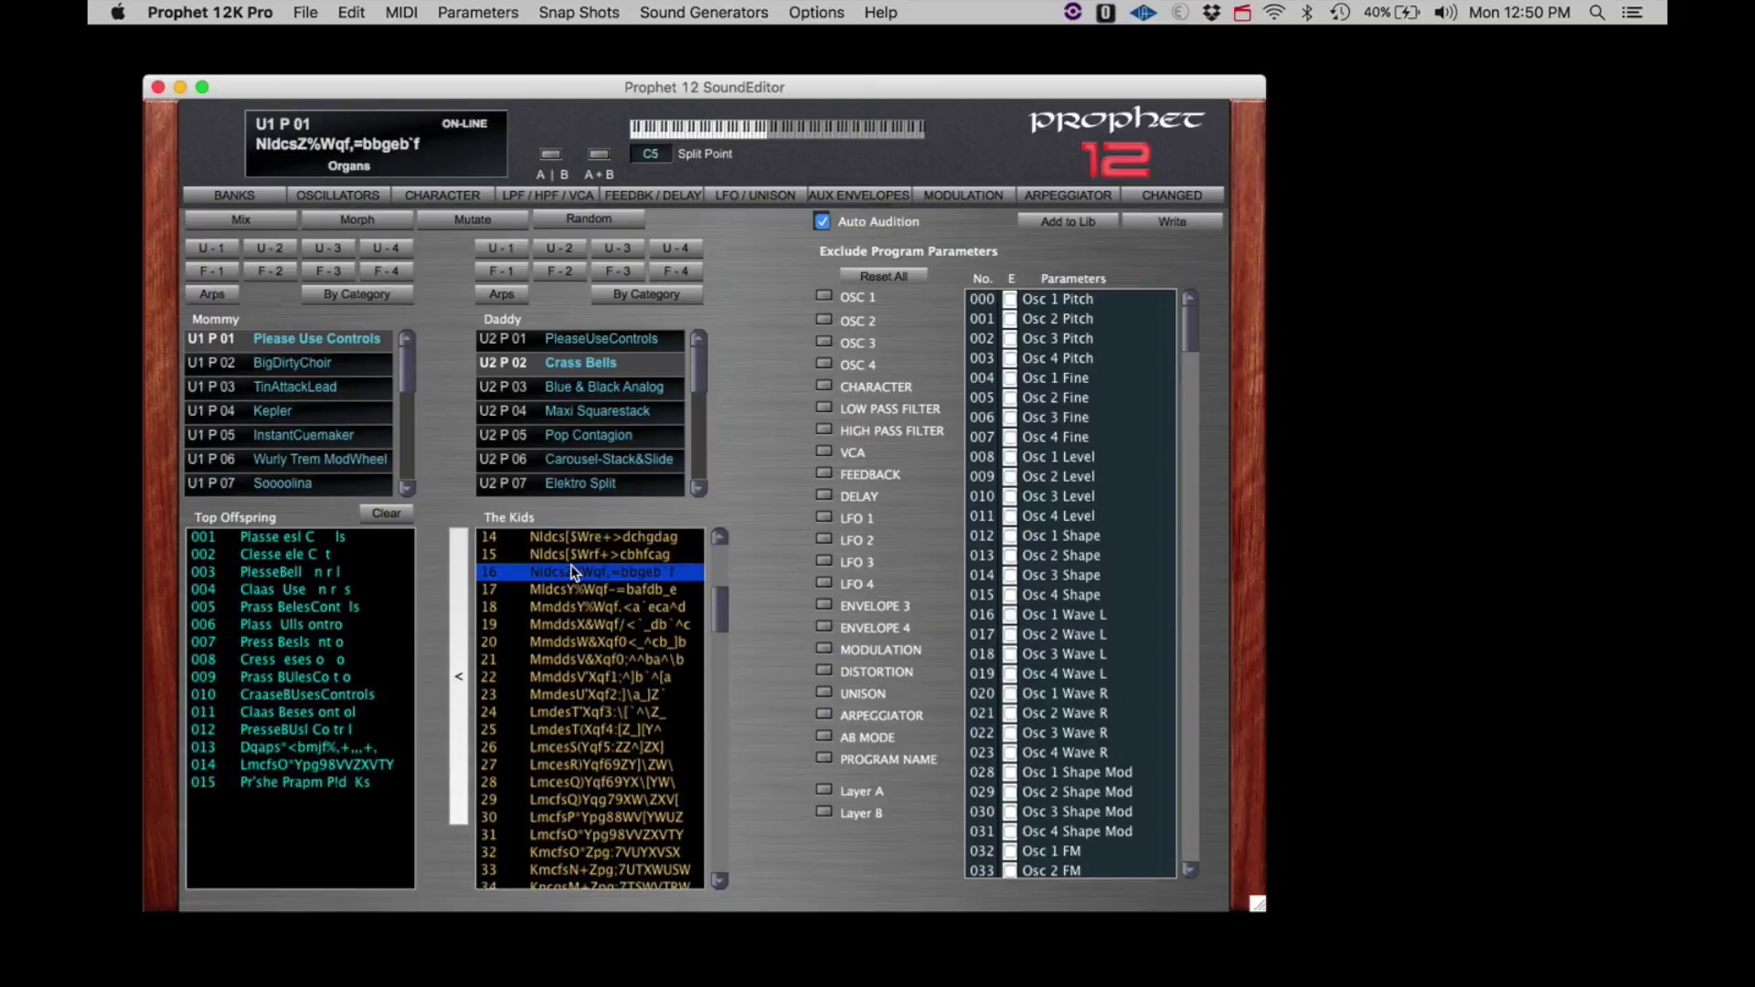
{"action": "left_click", "coordinate": [574, 659]}
{"action": "left_click", "coordinate": [574, 695]}
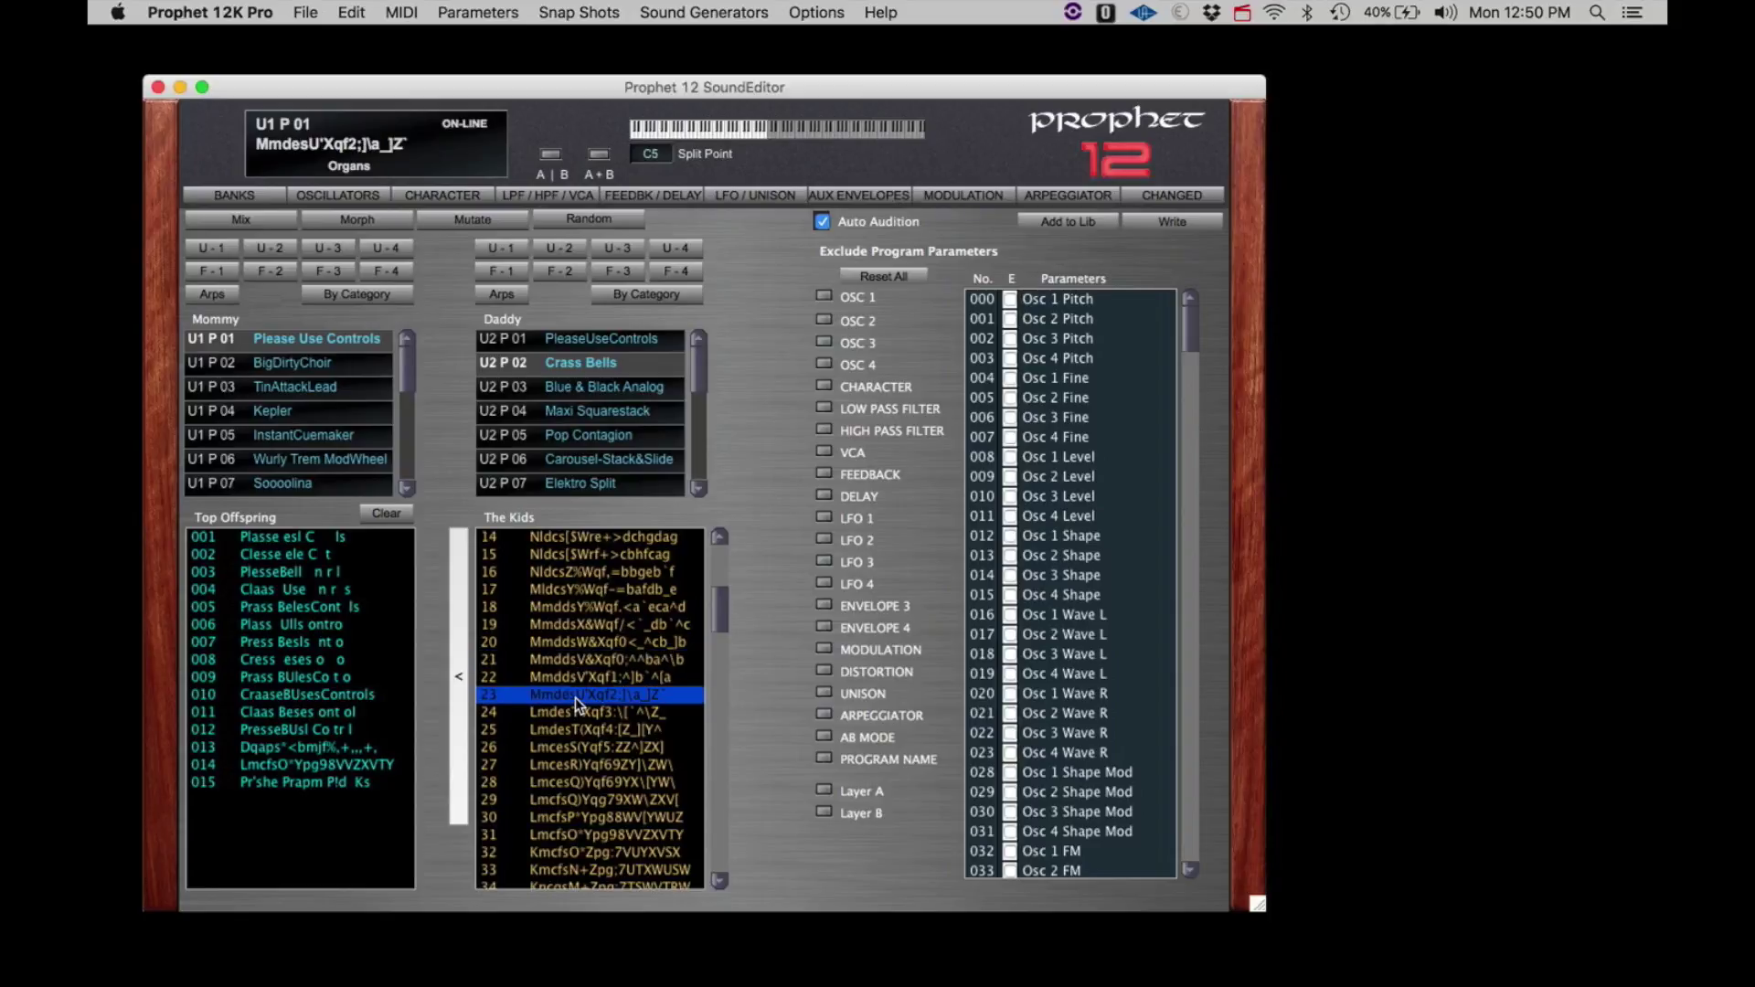
{"action": "left_click", "coordinate": [585, 748]}
{"action": "left_click", "coordinate": [590, 806]}
{"action": "scroll", "coordinate": [590, 808], "scroll_direction": "down", "scroll_amount": 3}
{"action": "left_click", "coordinate": [589, 808]}
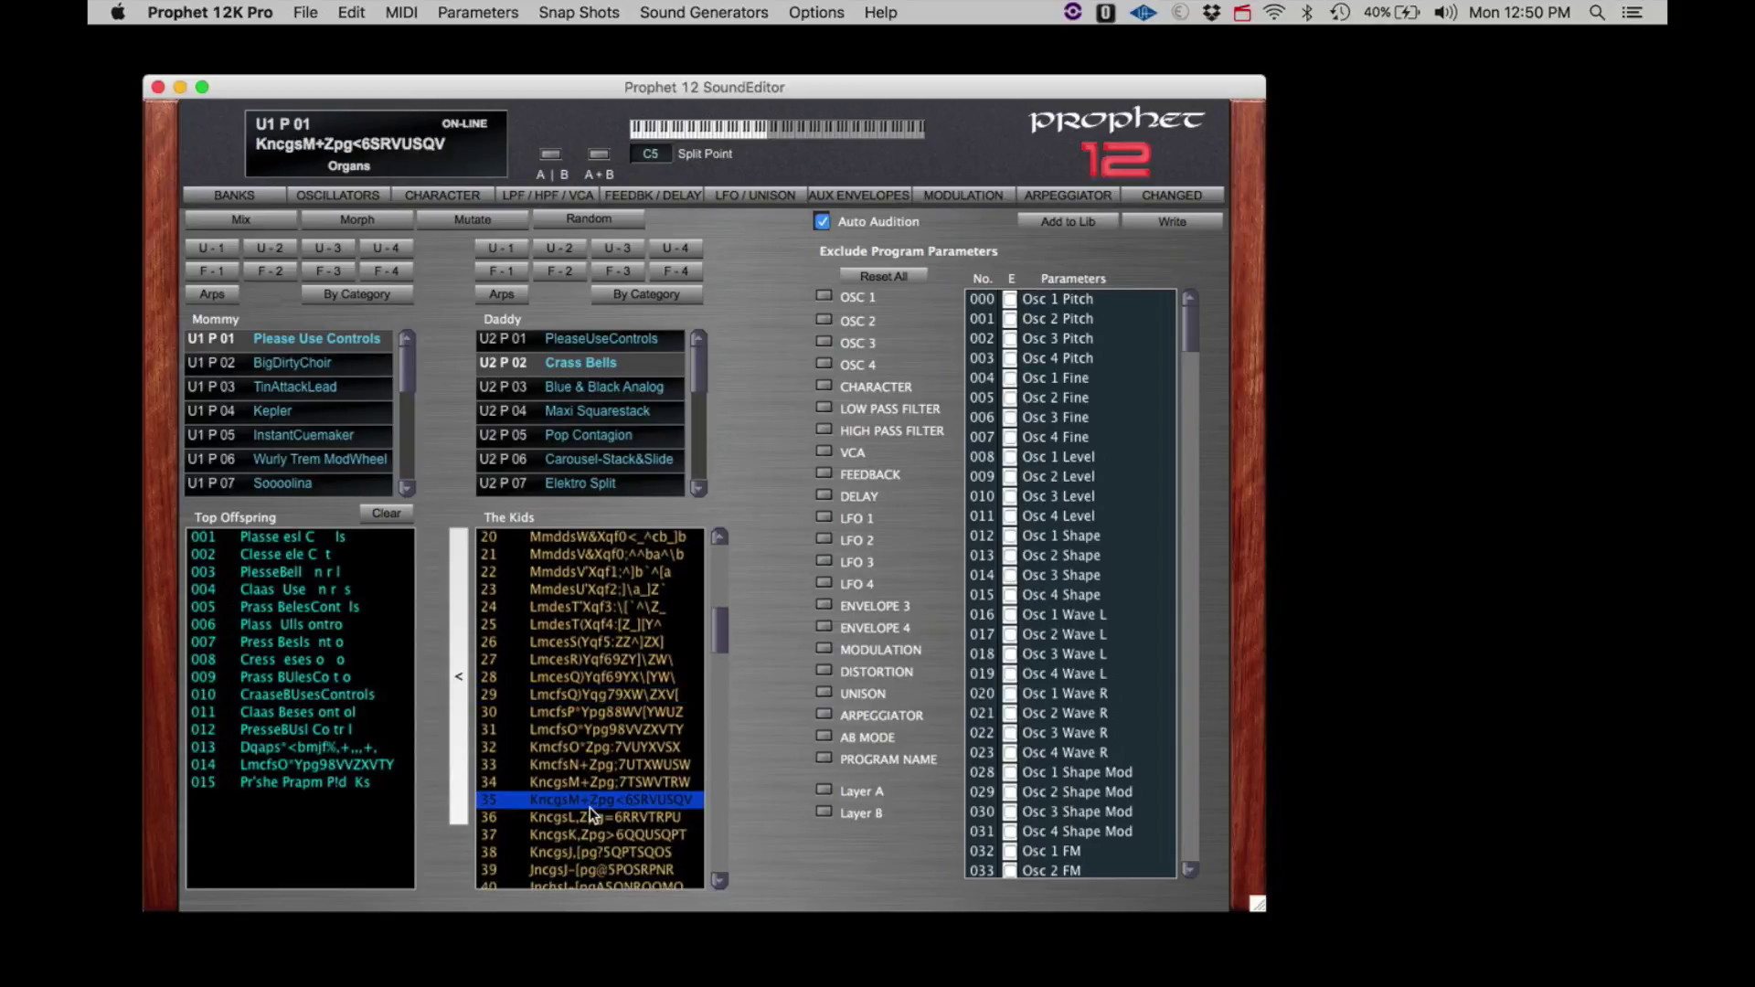
{"action": "scroll", "coordinate": [591, 839], "scroll_direction": "down", "scroll_amount": 3}
{"action": "left_click", "coordinate": [590, 836]}
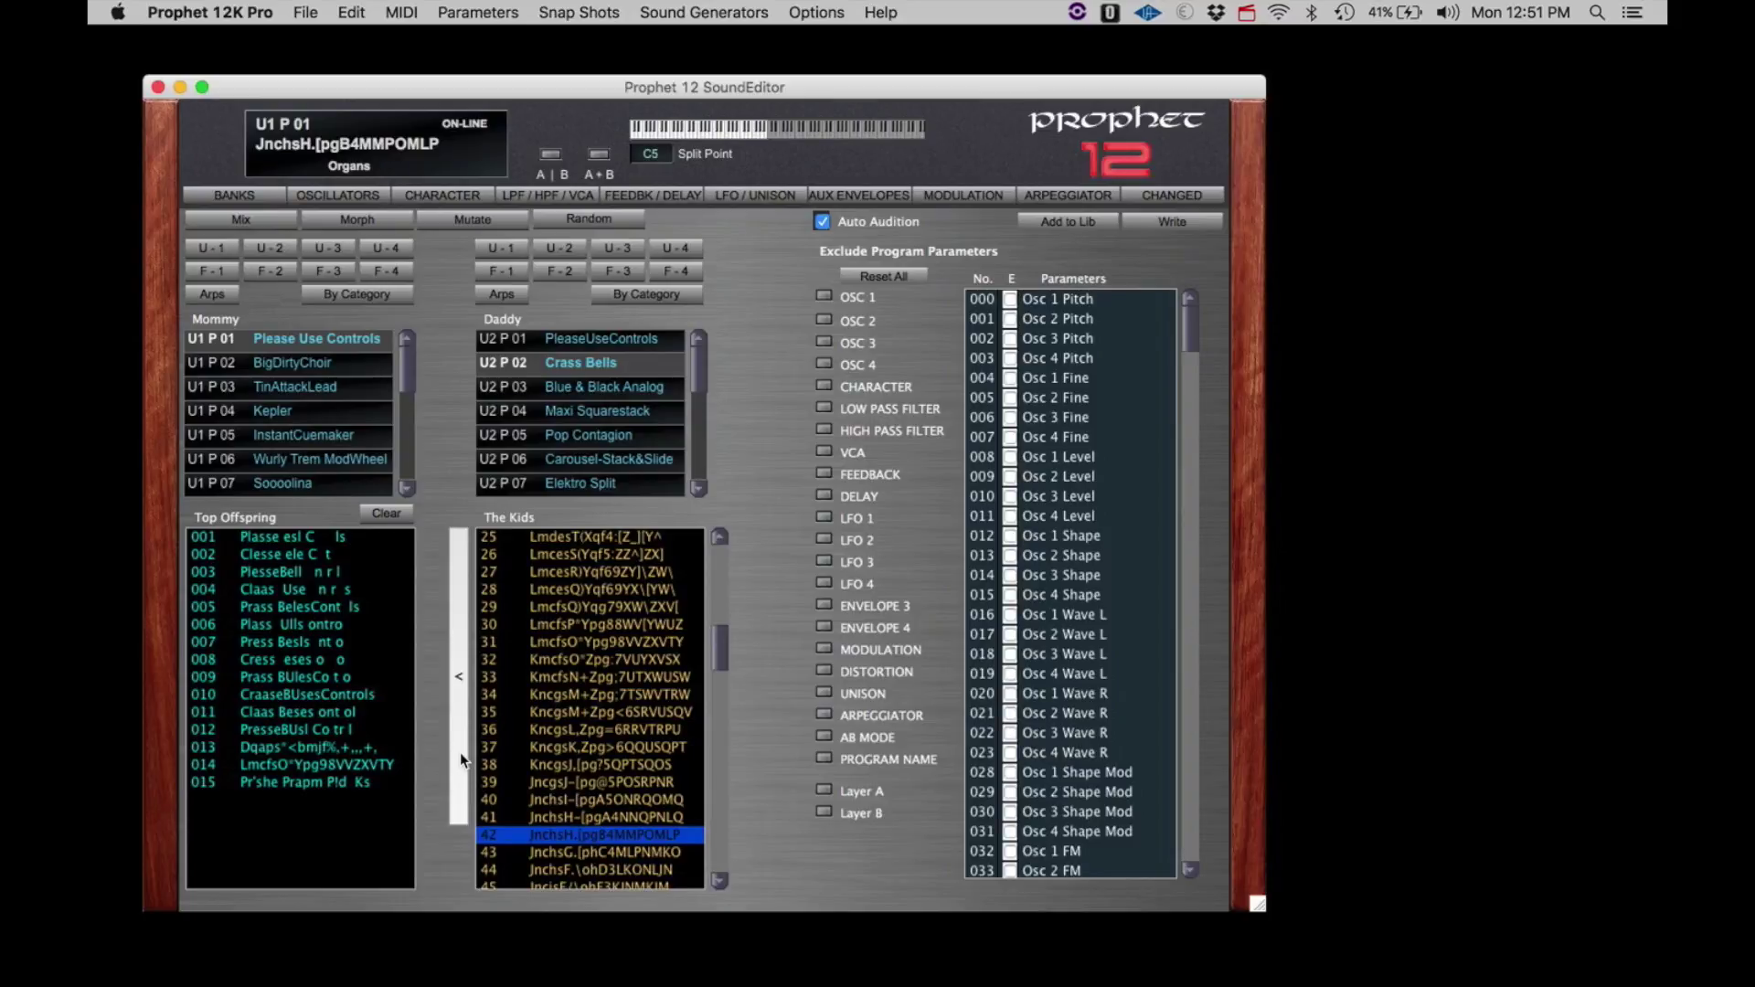
Audition morphed kids 54 and 60 and add kid 60 to Top Offspring
{"action": "scroll", "coordinate": [558, 728], "scroll_direction": "down", "scroll_amount": 9}
{"action": "left_click", "coordinate": [560, 744]}
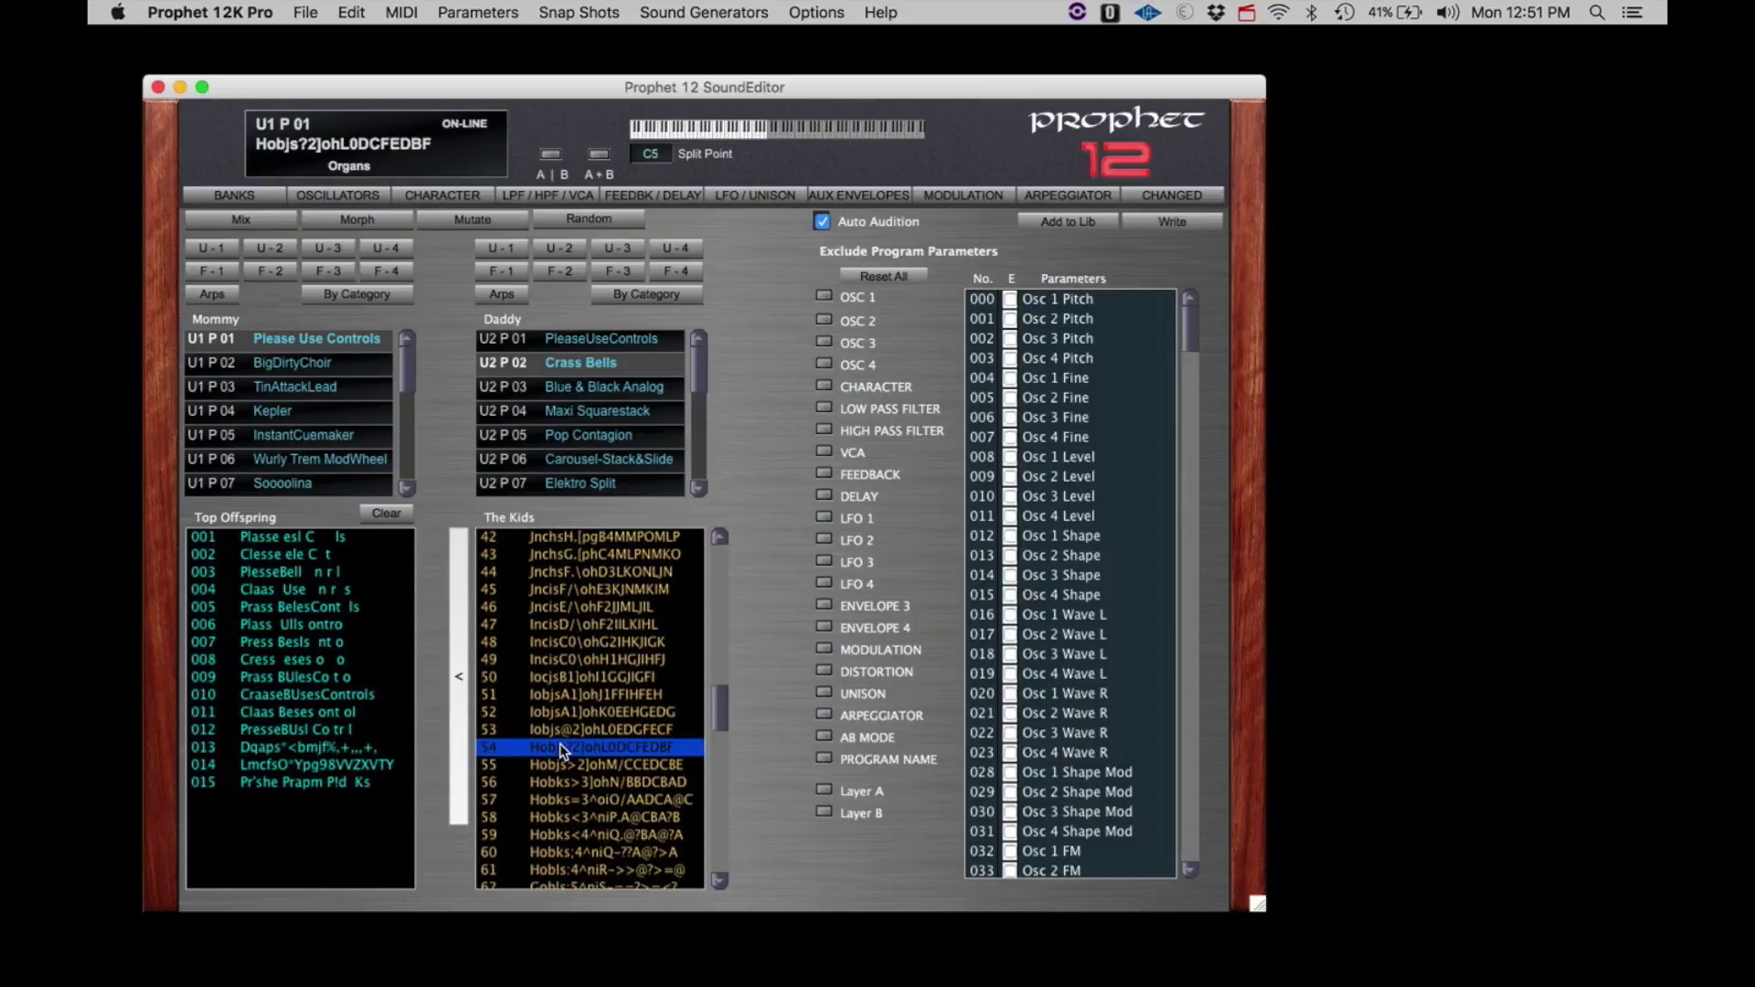
{"action": "left_click", "coordinate": [590, 853]}
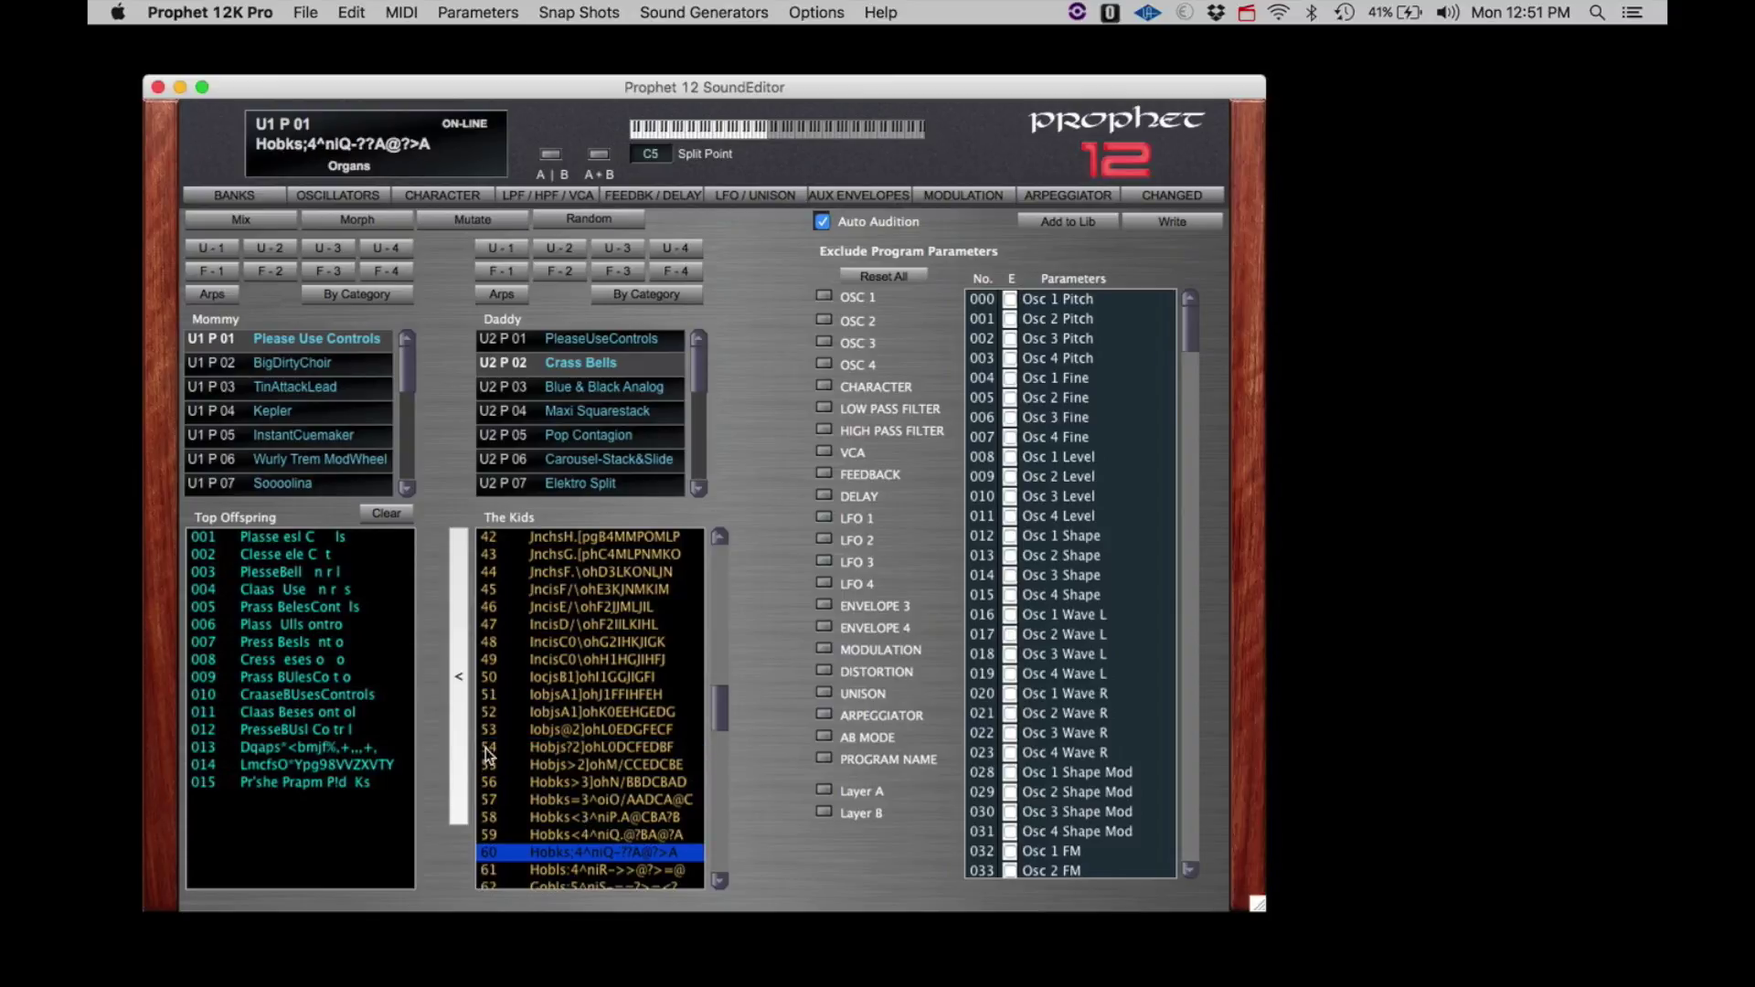
{"action": "scroll", "coordinate": [492, 746], "scroll_direction": "down", "scroll_amount": 2}
{"action": "left_click", "coordinate": [457, 690]}
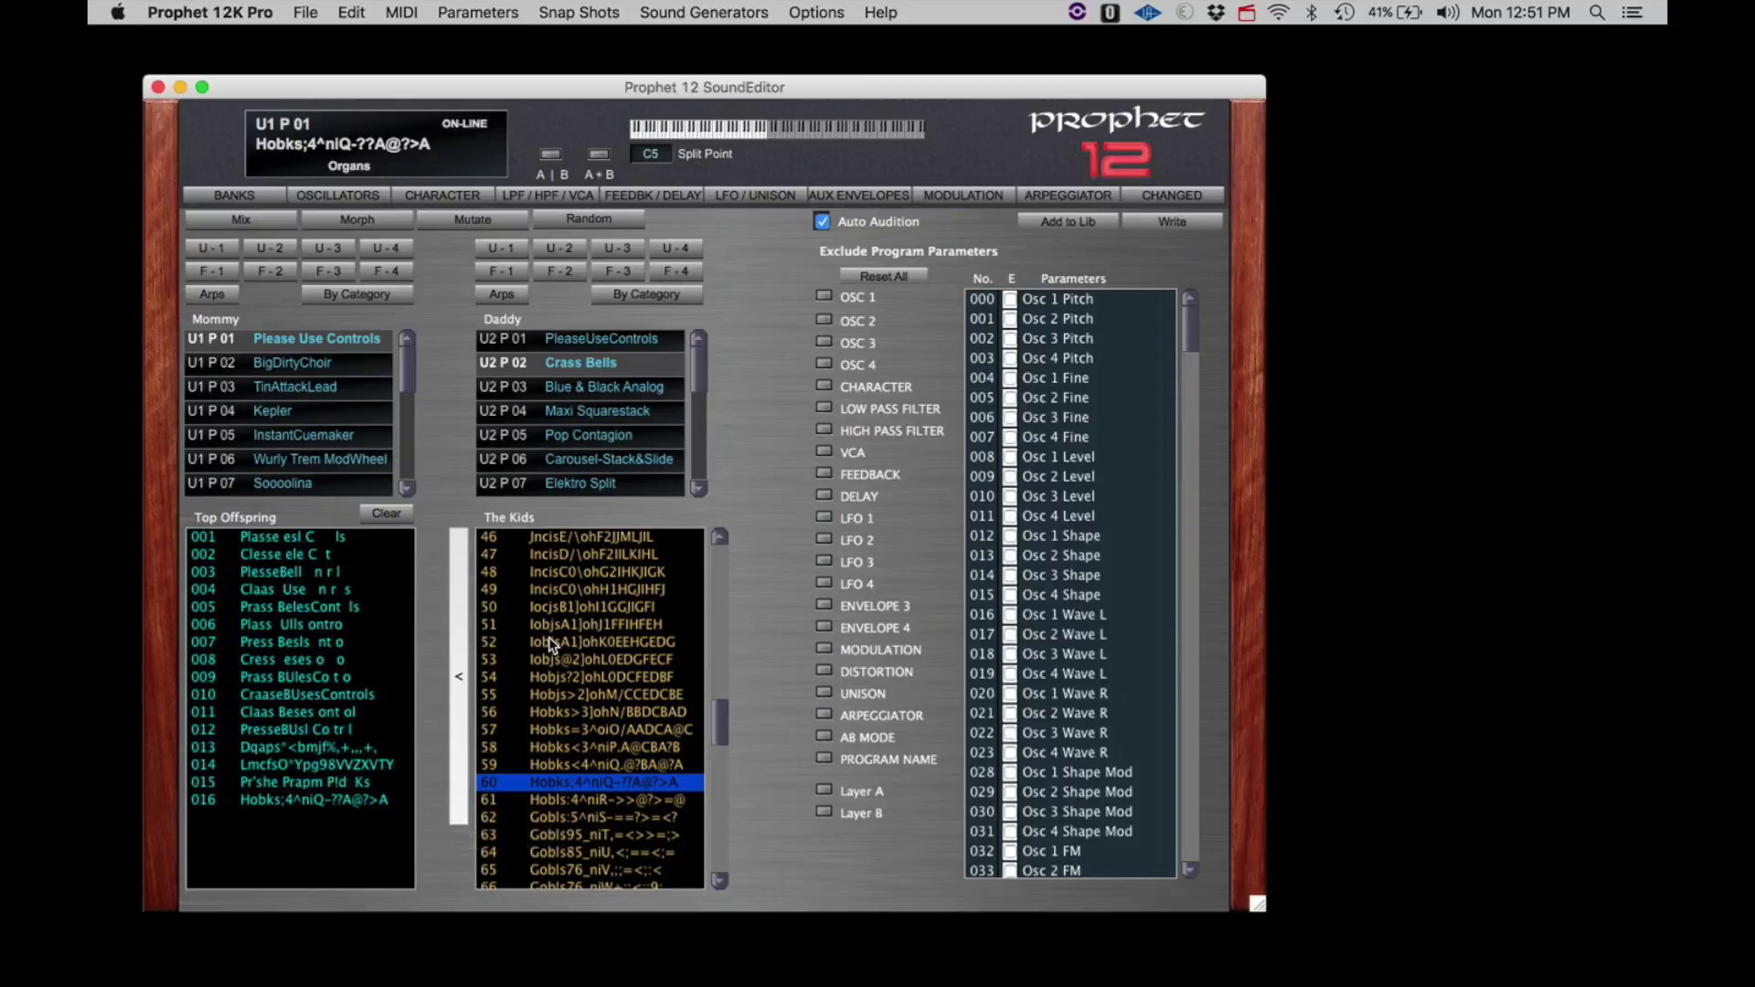
{"action": "scroll", "coordinate": [530, 558], "scroll_direction": "up", "scroll_amount": 15}
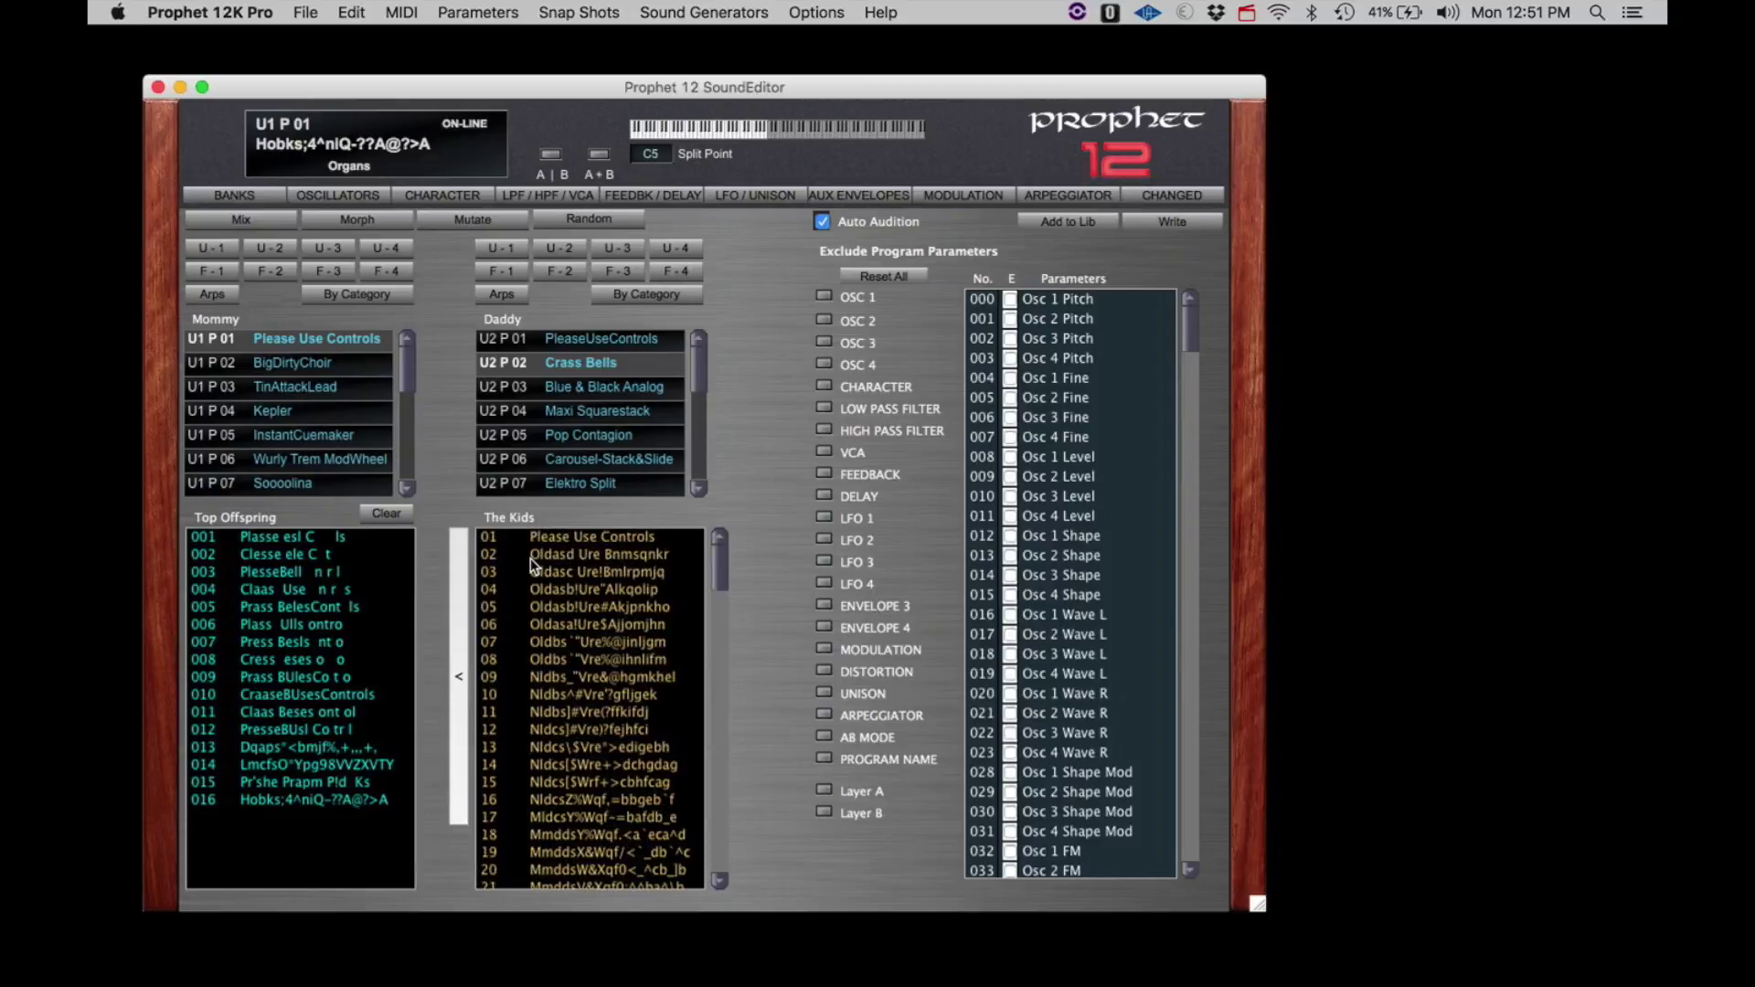
Mutate BigDirtyChoir and Elektro Split repeatedly to generate fresh sets of kids
{"action": "left_click", "coordinate": [337, 217]}
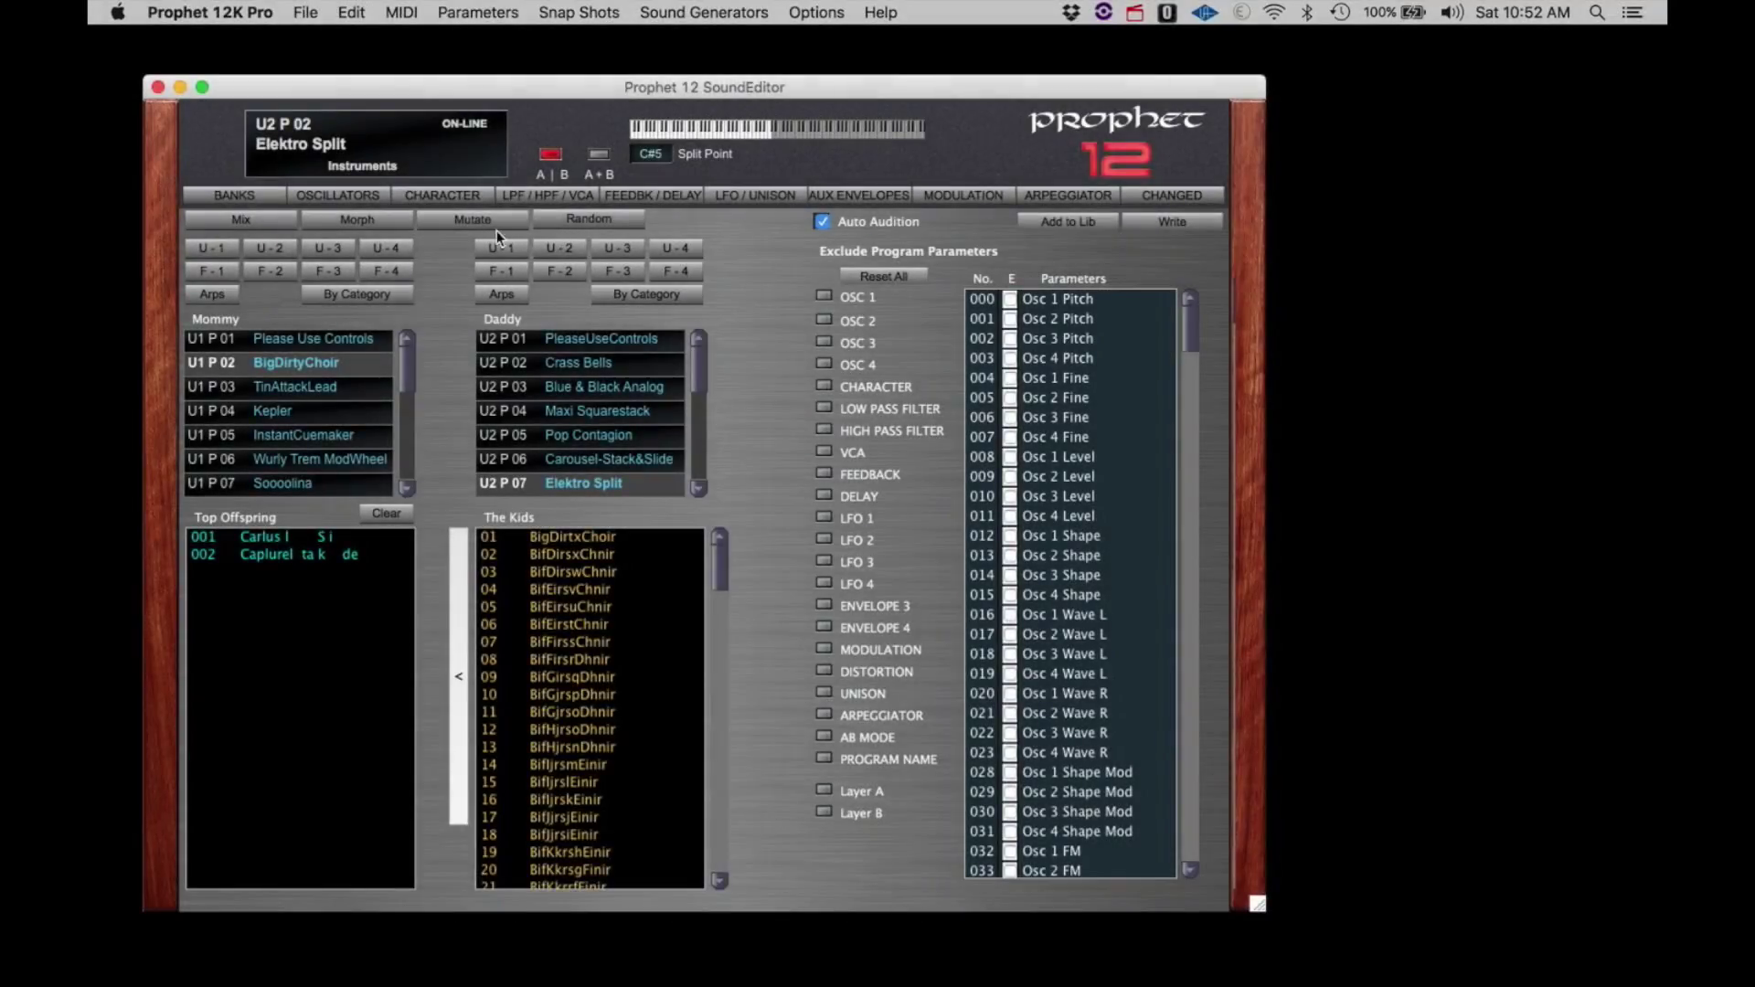
{"action": "left_click", "coordinate": [481, 220]}
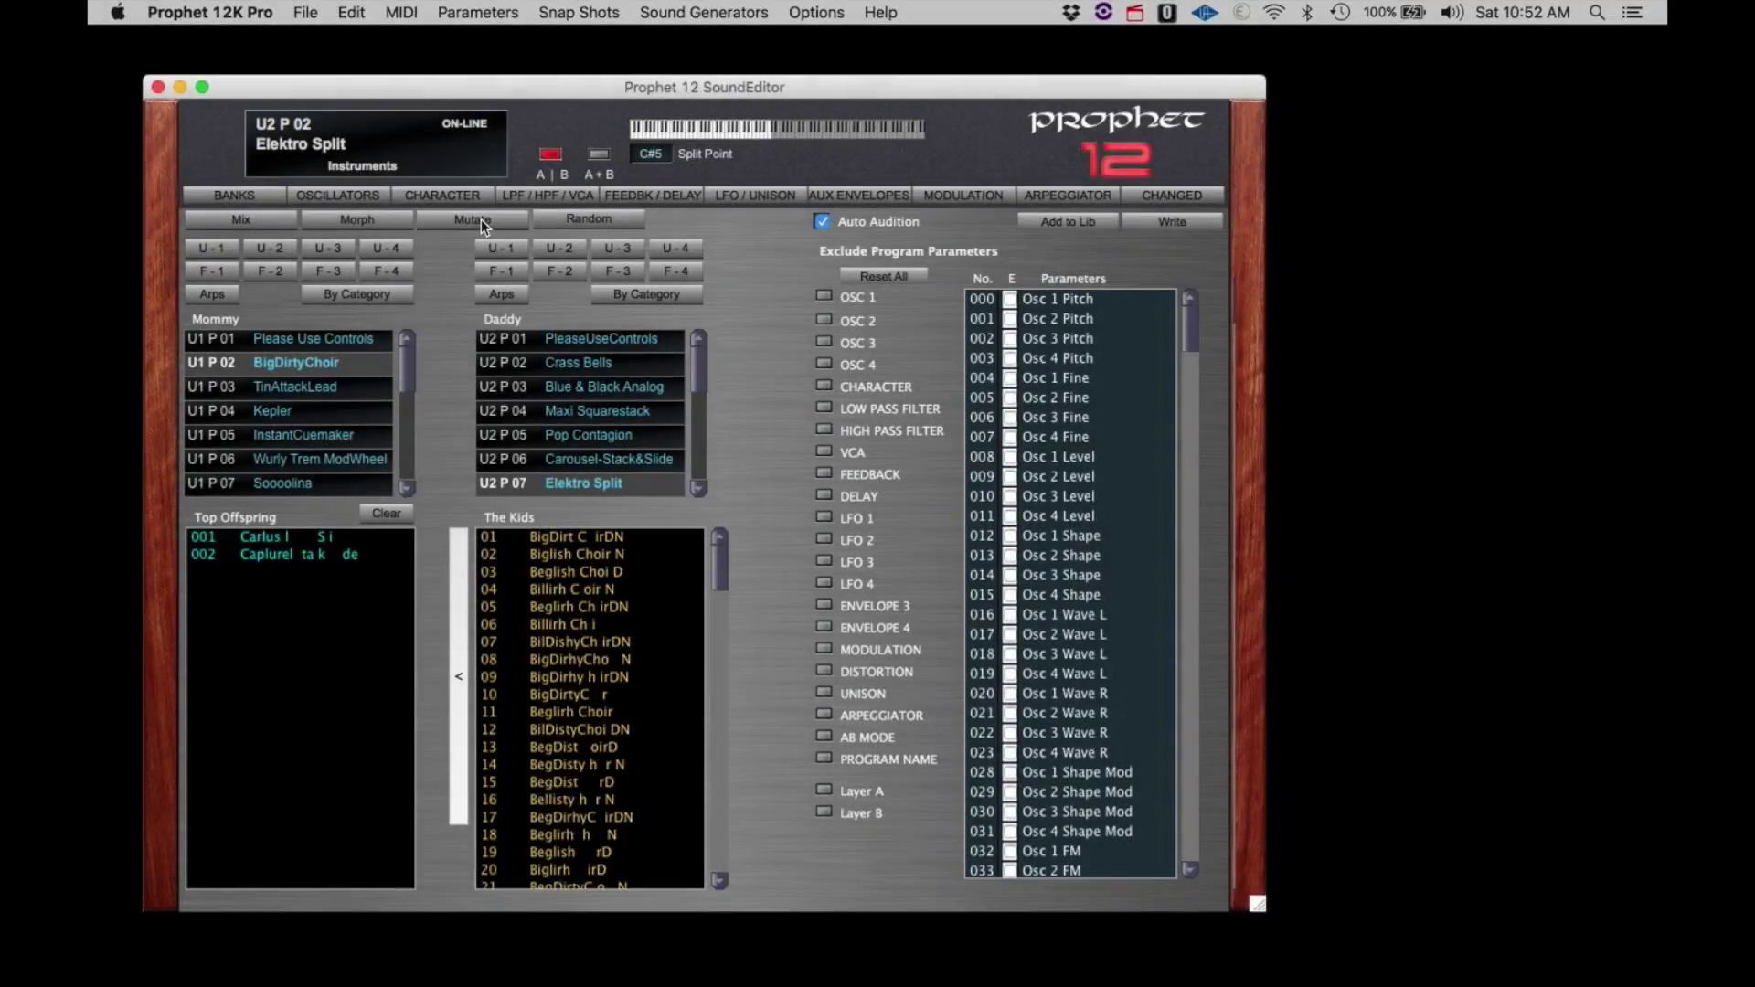
{"action": "left_click", "coordinate": [481, 220]}
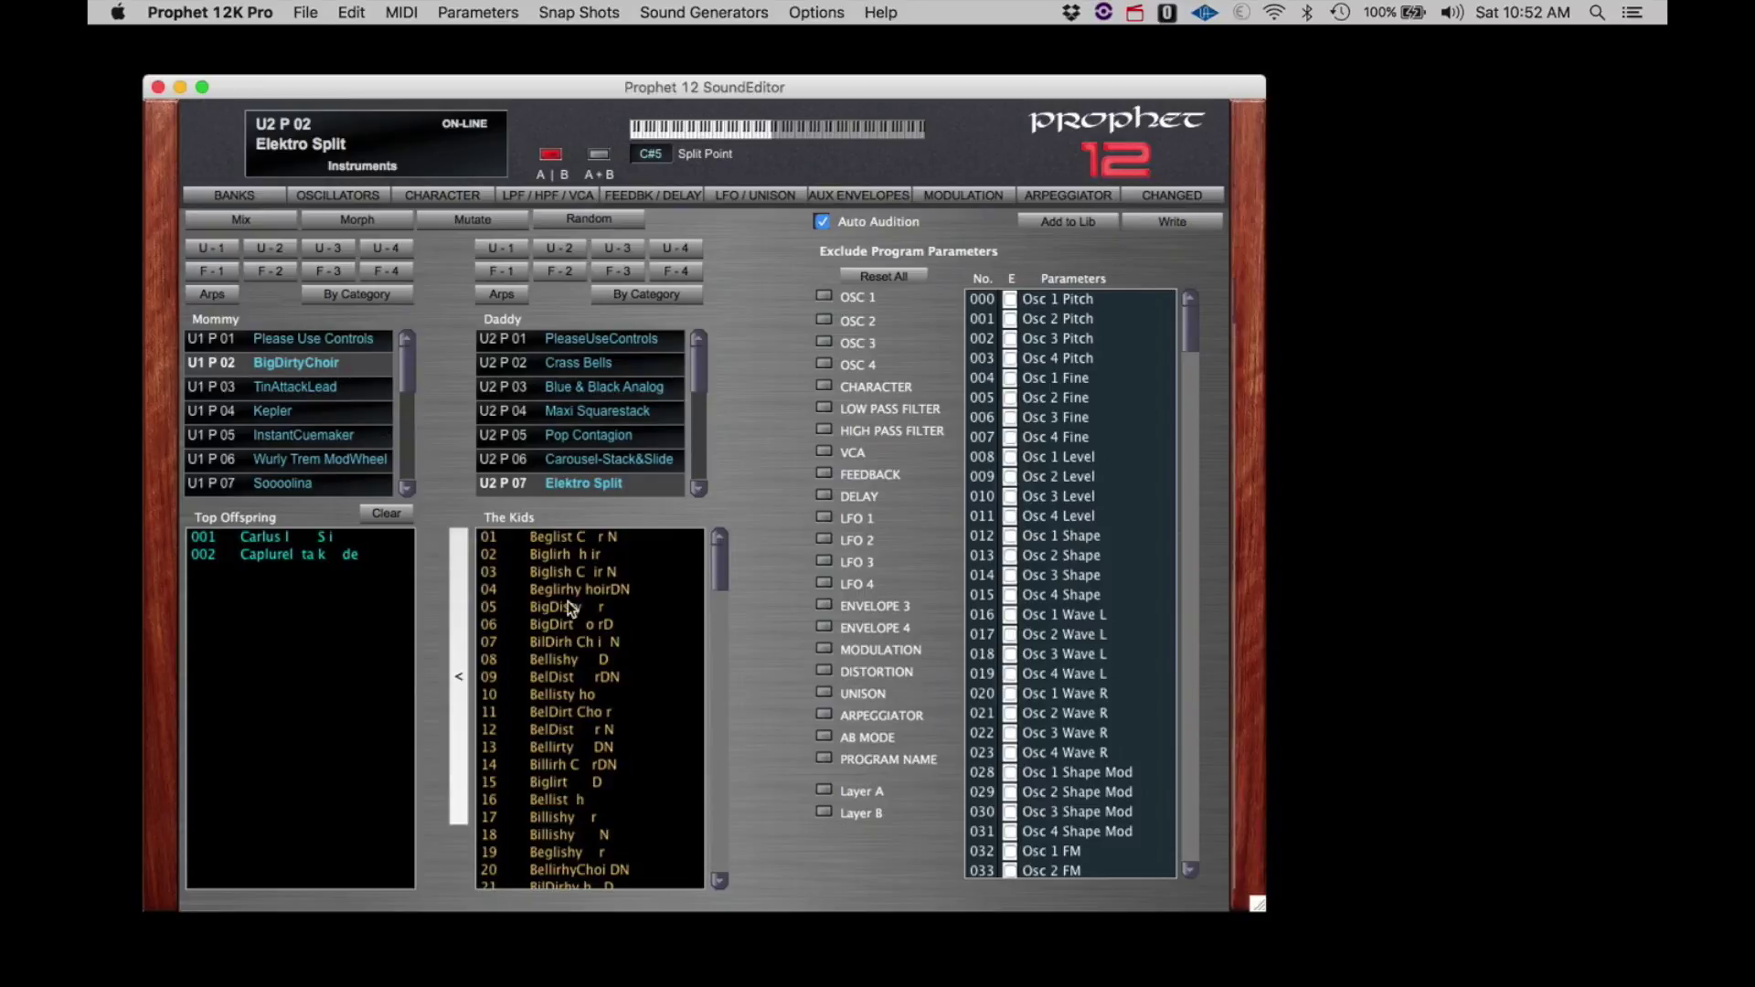
{"action": "left_click", "coordinate": [465, 225]}
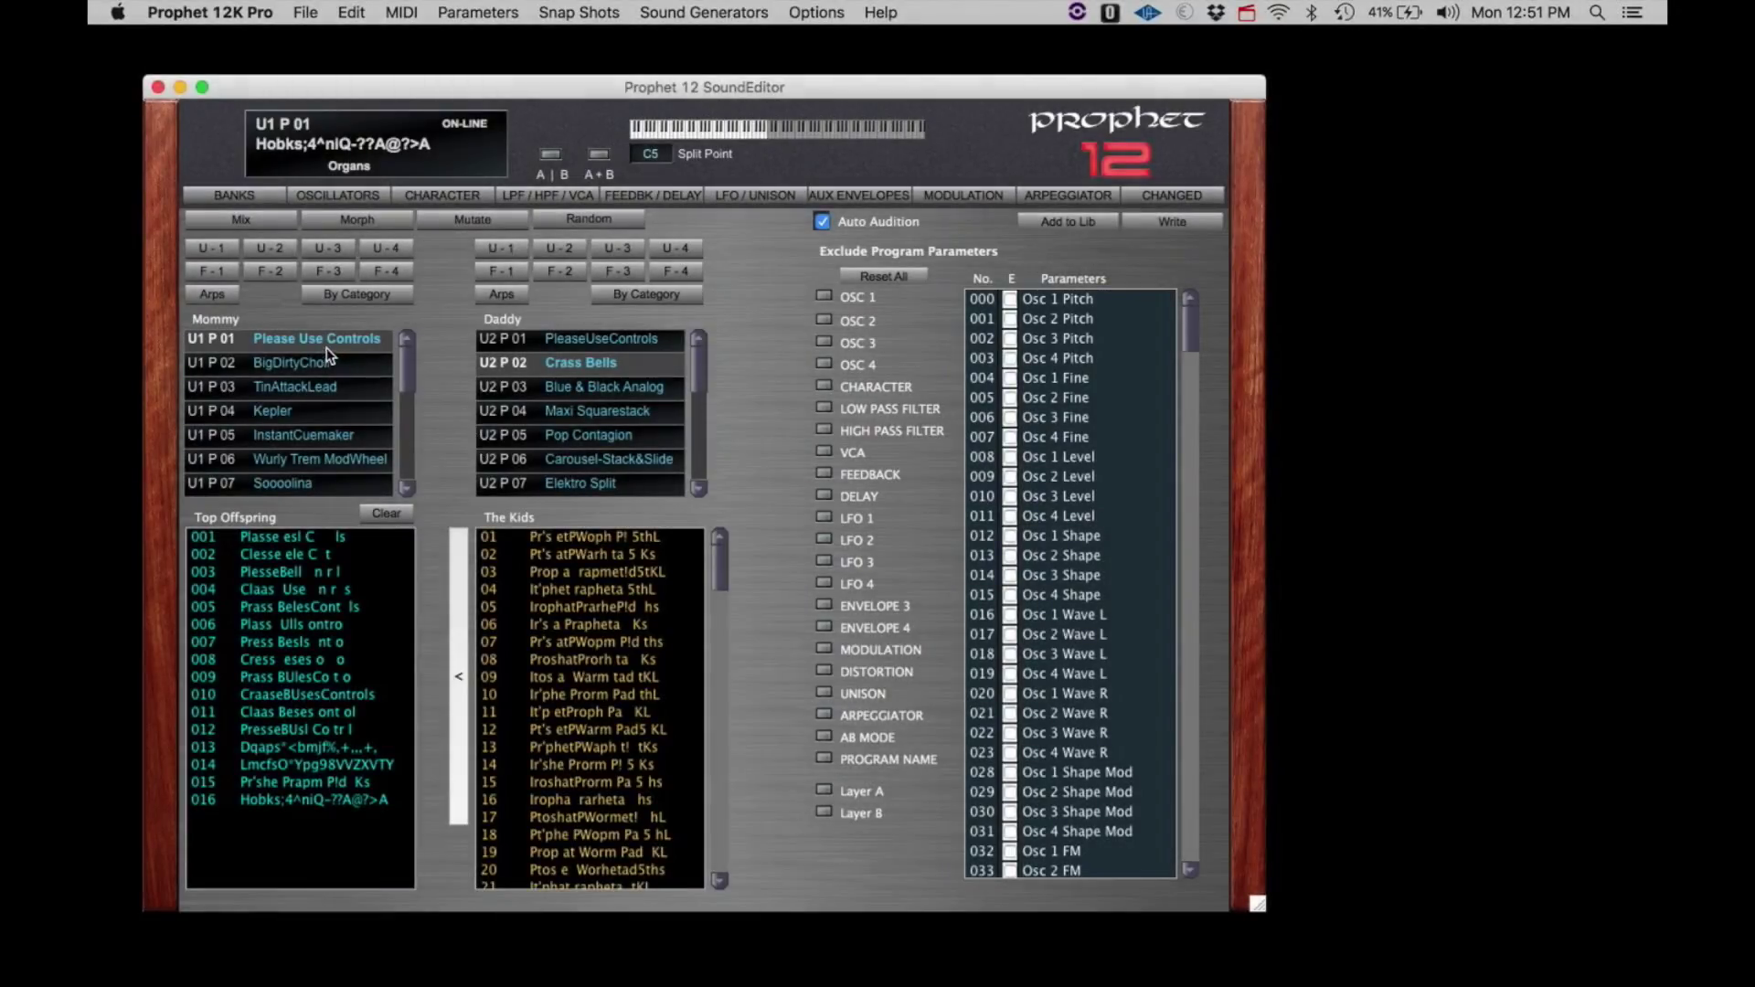
Audition the parents Please Use Controls and Crass Bells, and add mutated kid 01 to Top Offspring
{"action": "left_click", "coordinate": [320, 342]}
{"action": "left_click", "coordinate": [498, 371]}
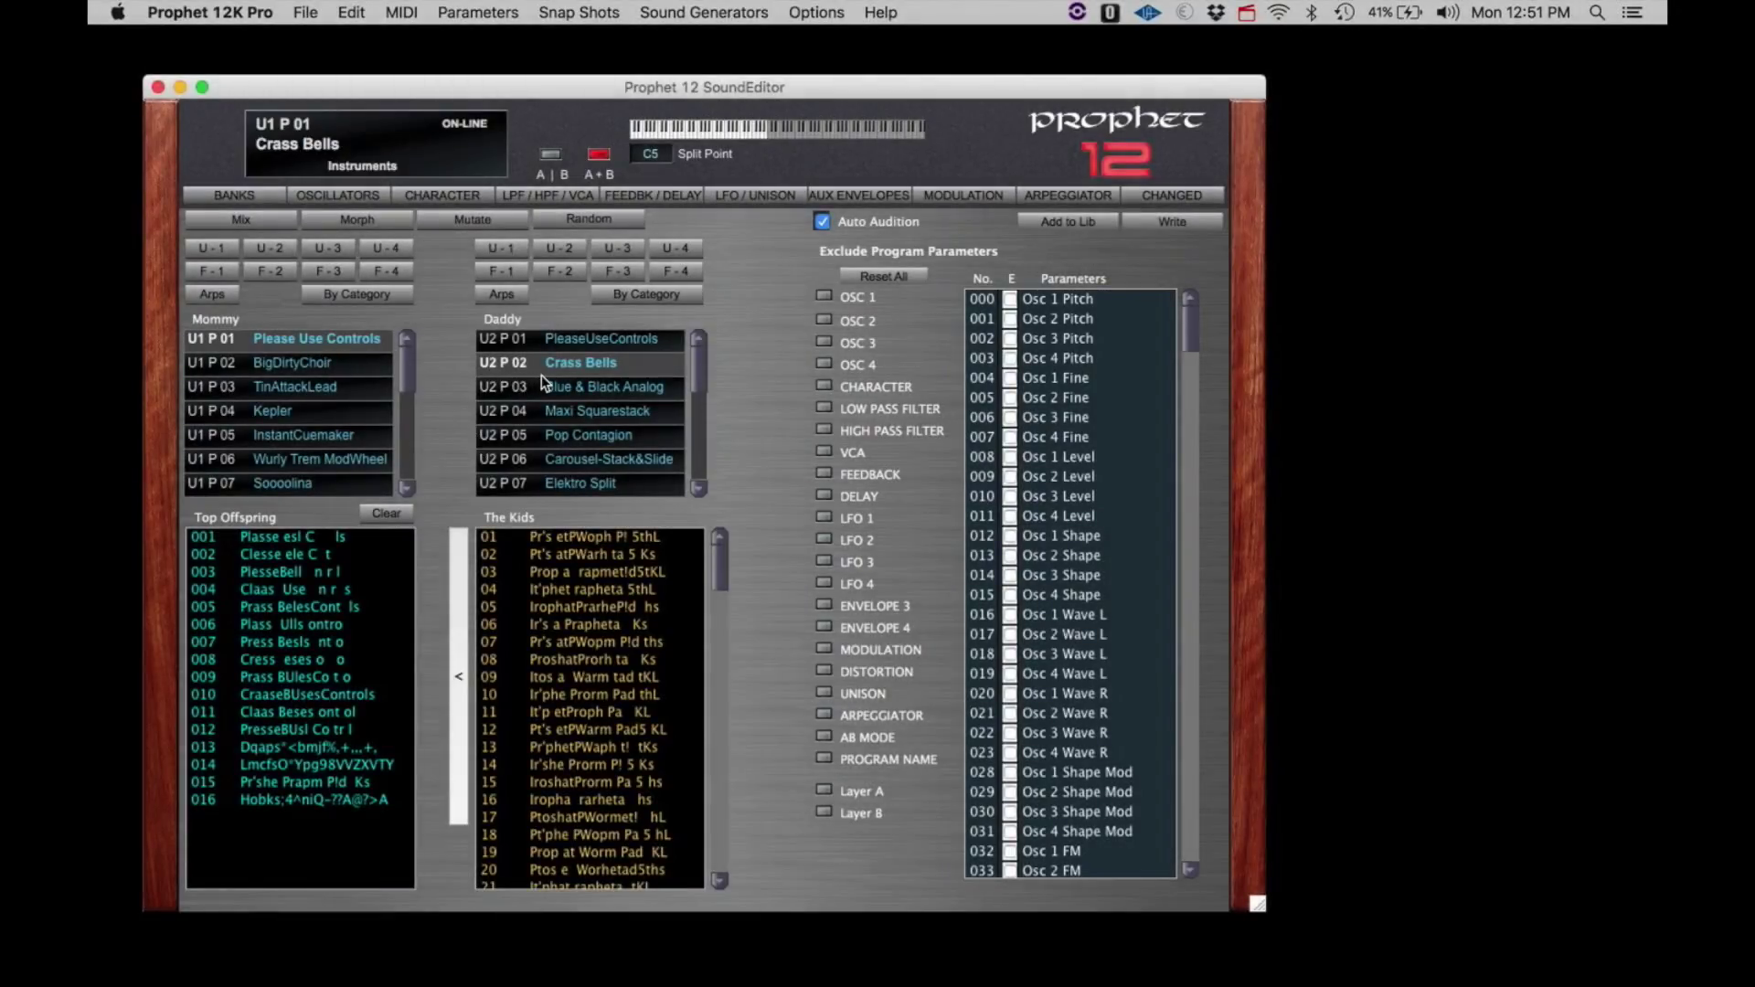
{"action": "left_click", "coordinate": [576, 538]}
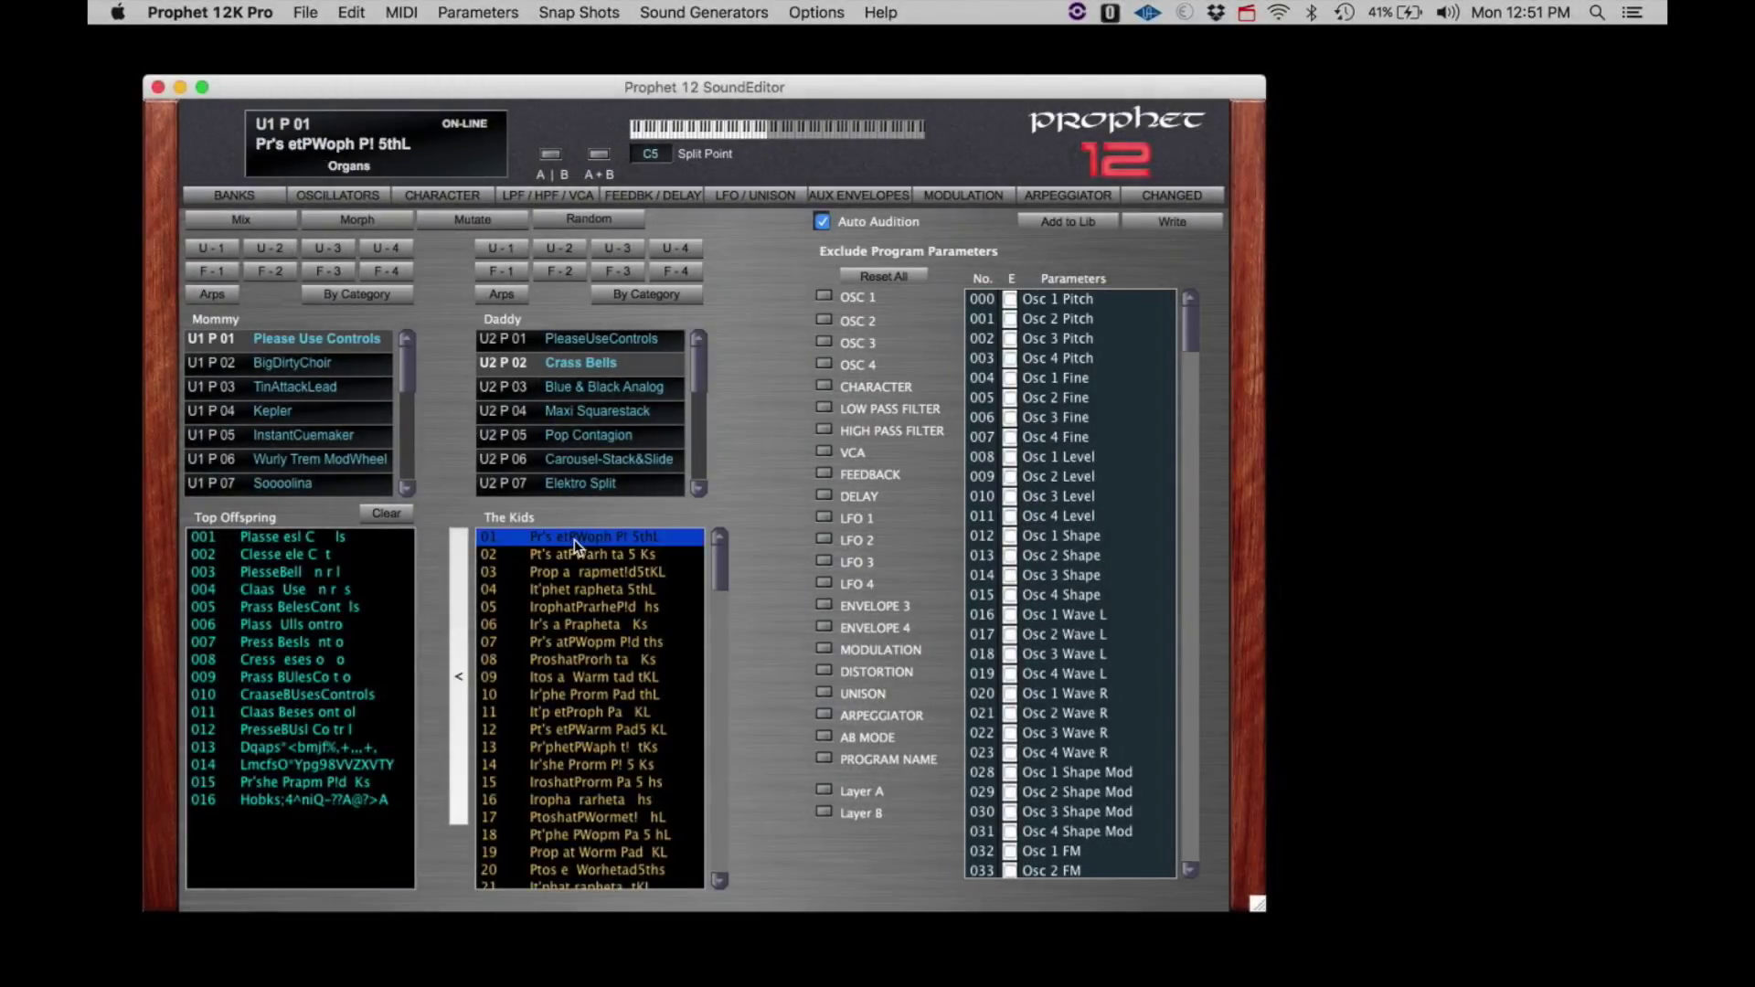
{"action": "left_click", "coordinate": [456, 637]}
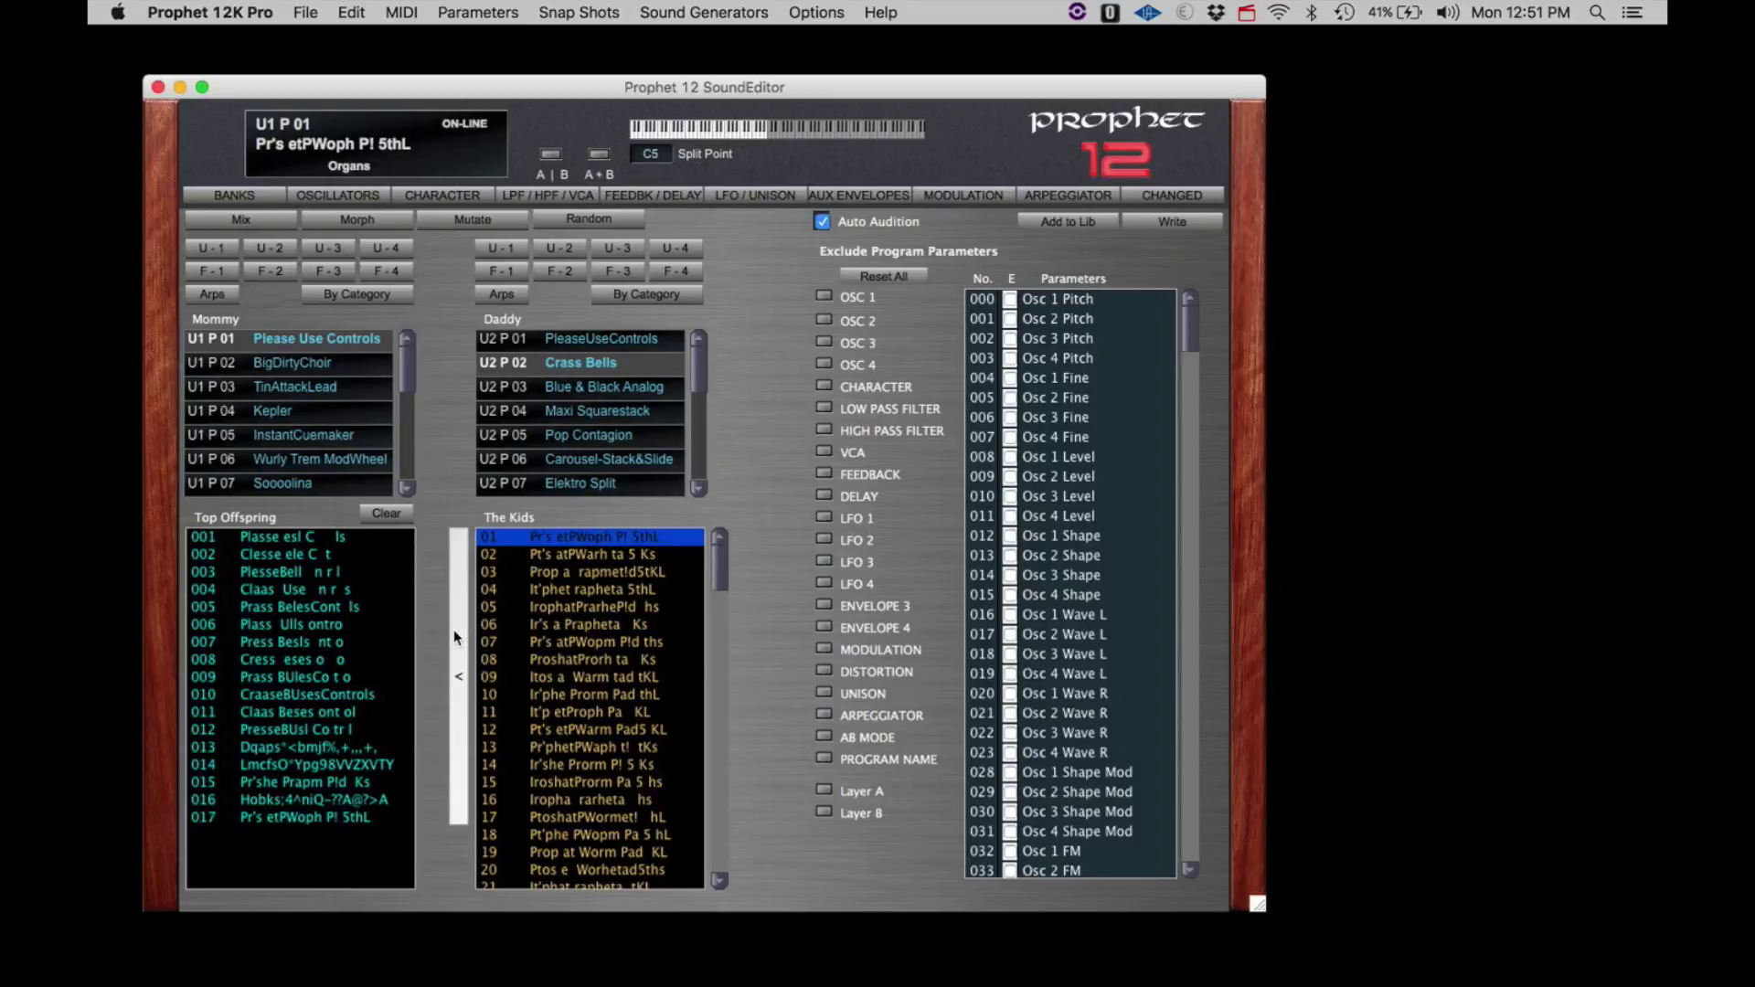
Audition mutated kids 03, 06, 14 and 35, and add kids 06 and 35 to Top Offspring
{"action": "left_click", "coordinate": [579, 573]}
{"action": "left_click", "coordinate": [565, 630]}
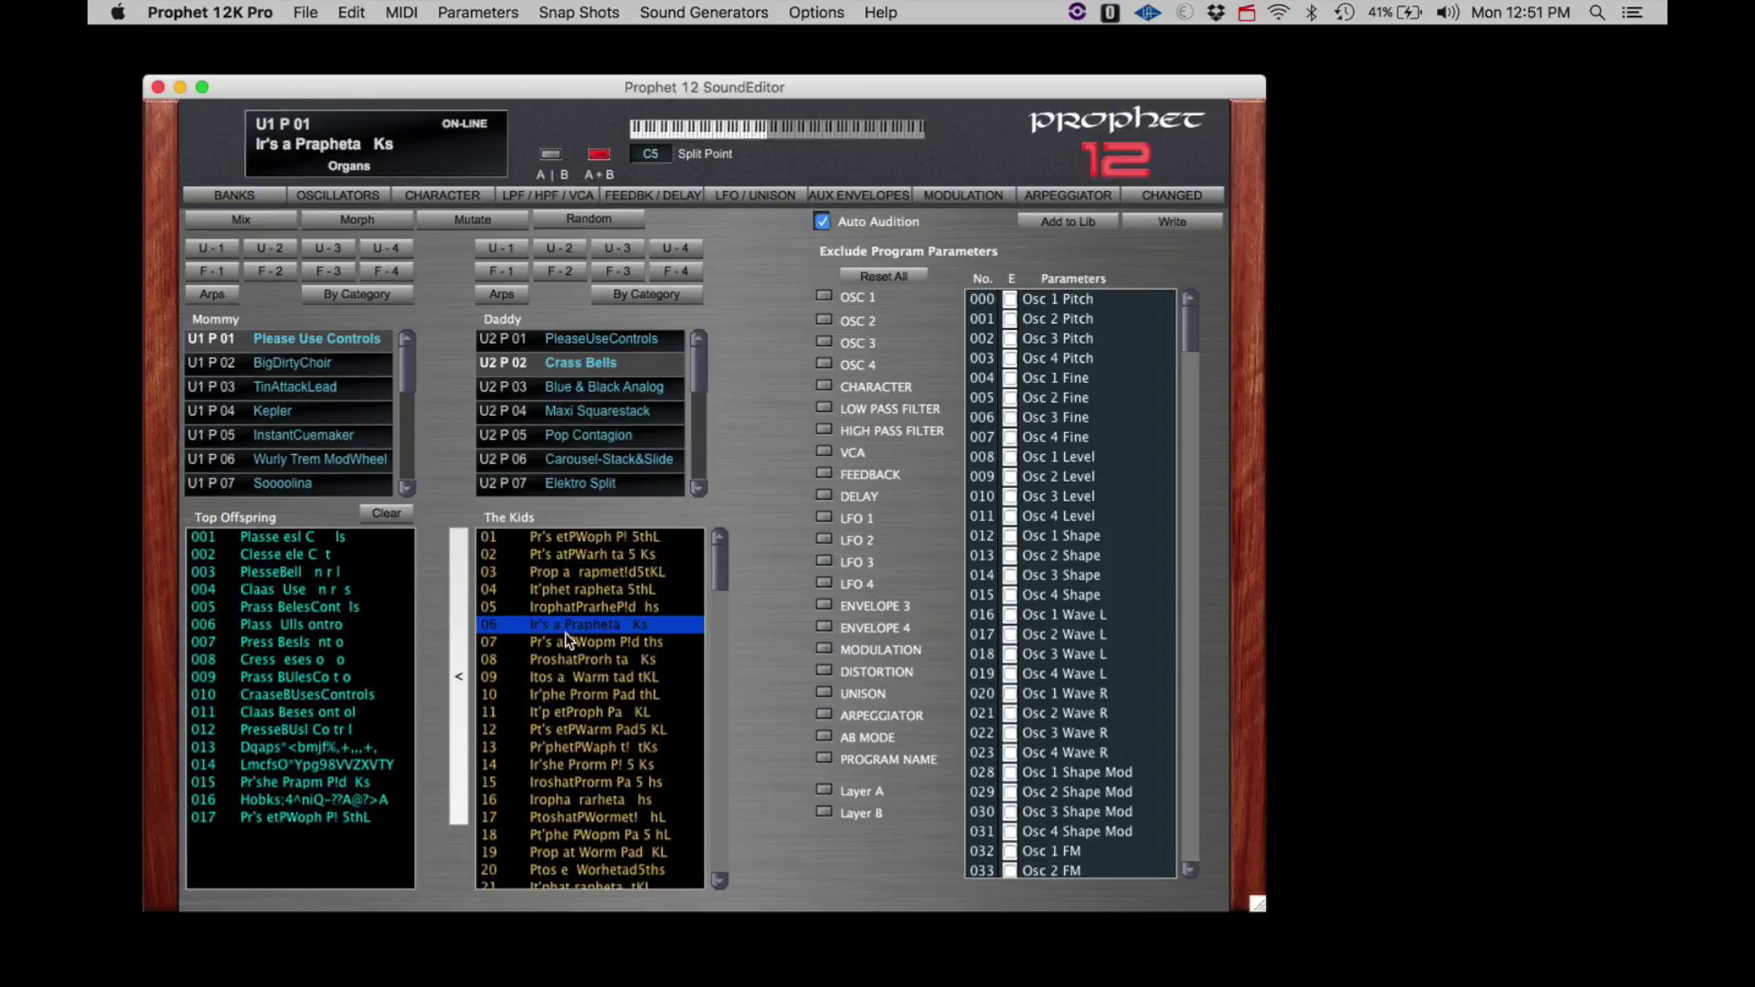
{"action": "left_click", "coordinate": [459, 672]}
{"action": "left_click", "coordinate": [602, 765]}
{"action": "scroll", "coordinate": [601, 765], "scroll_direction": "down", "scroll_amount": 7}
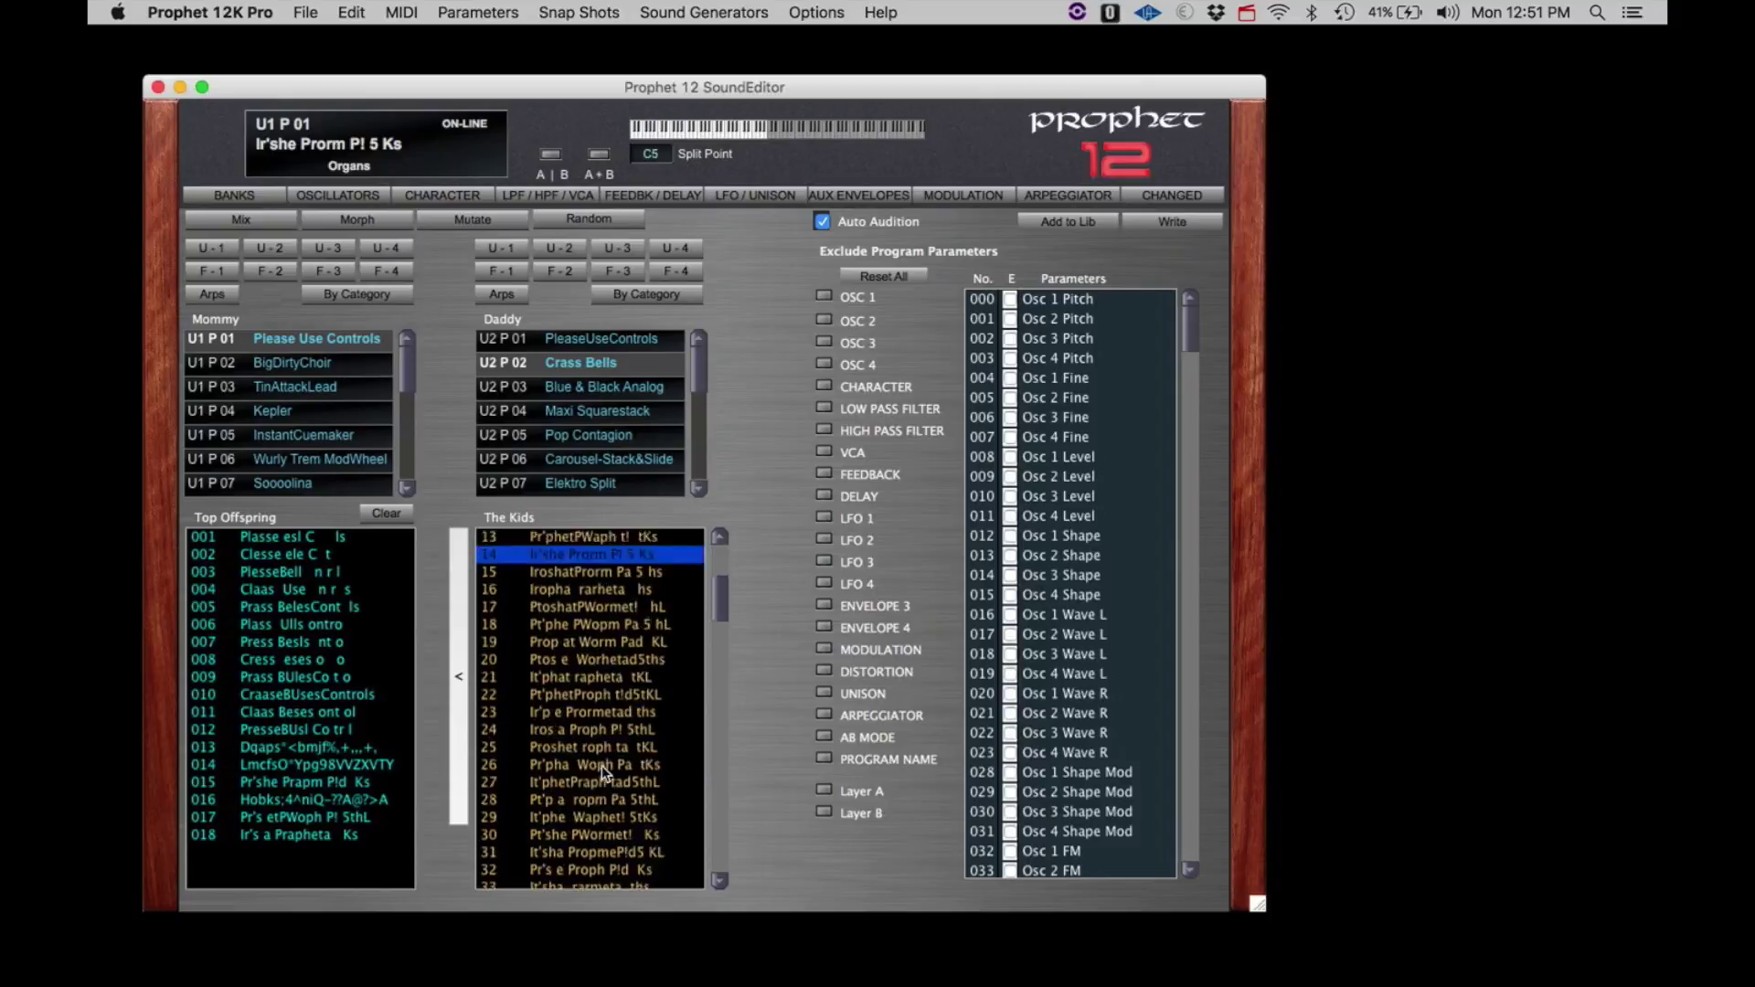
{"action": "left_click", "coordinate": [602, 765]}
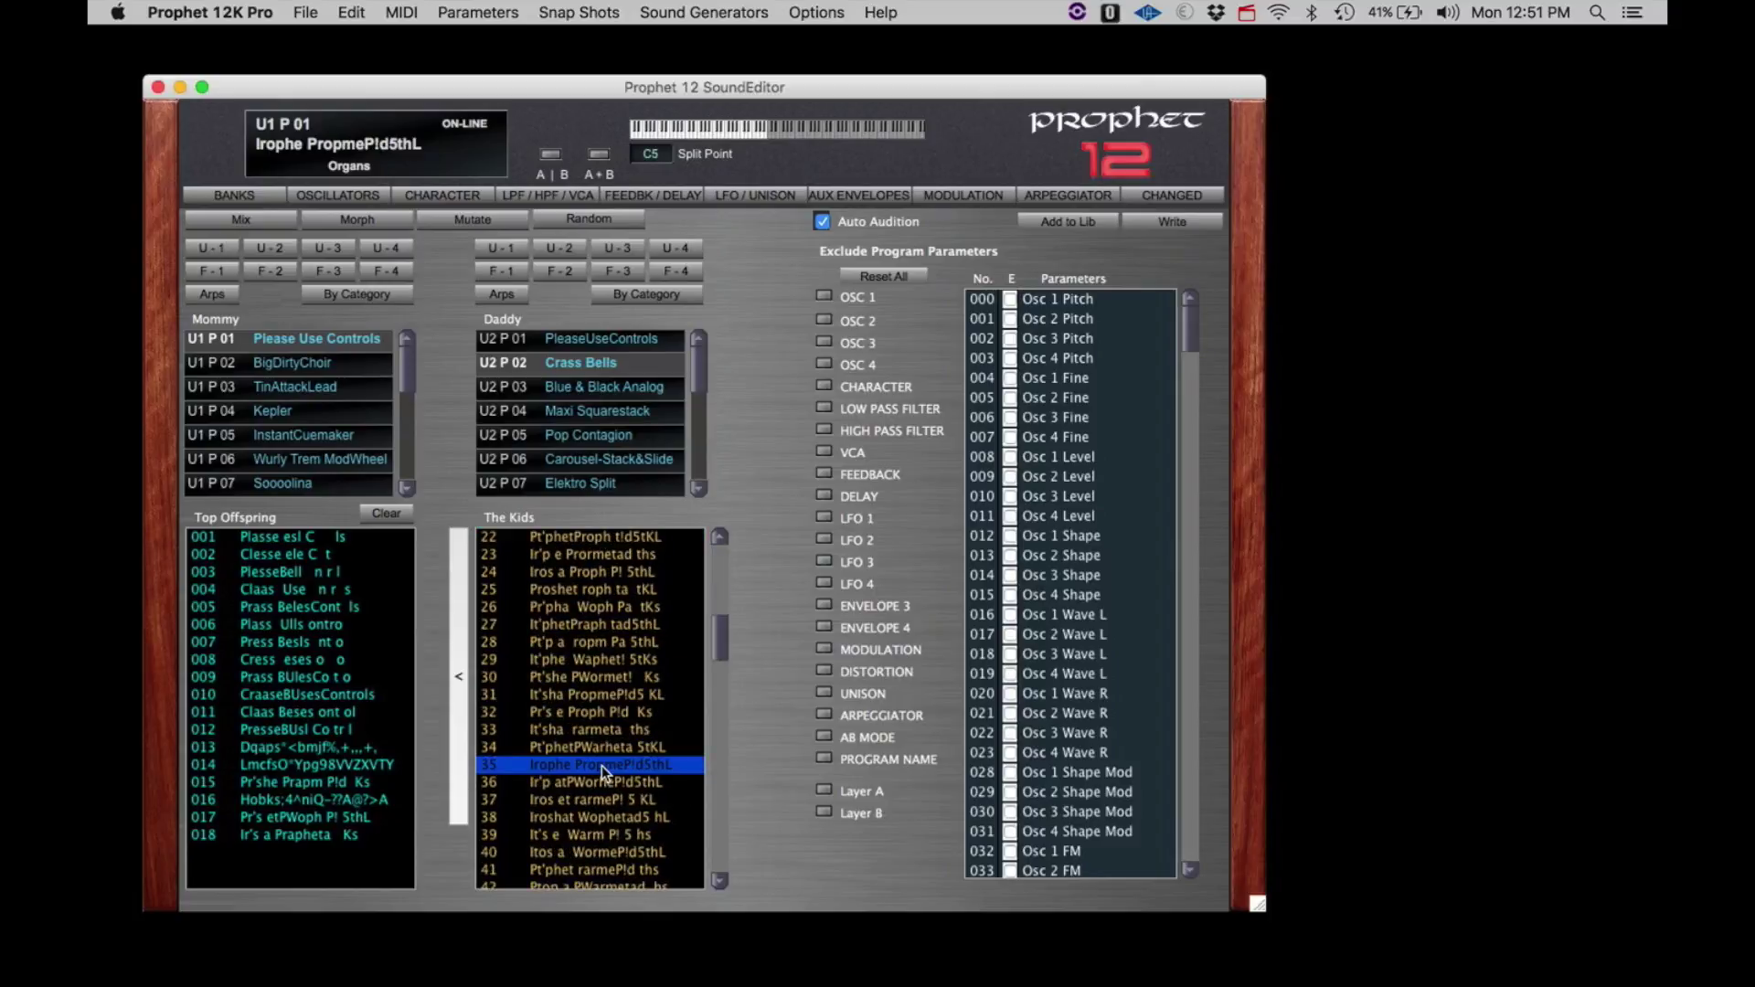
{"action": "left_click", "coordinate": [456, 764]}
Audition mutated kids 48, 63, 66 and 81, and add kid 81 to Top Offspring
{"action": "scroll", "coordinate": [614, 809], "scroll_direction": "down", "scroll_amount": 1}
{"action": "scroll", "coordinate": [615, 809], "scroll_direction": "down", "scroll_amount": 4}
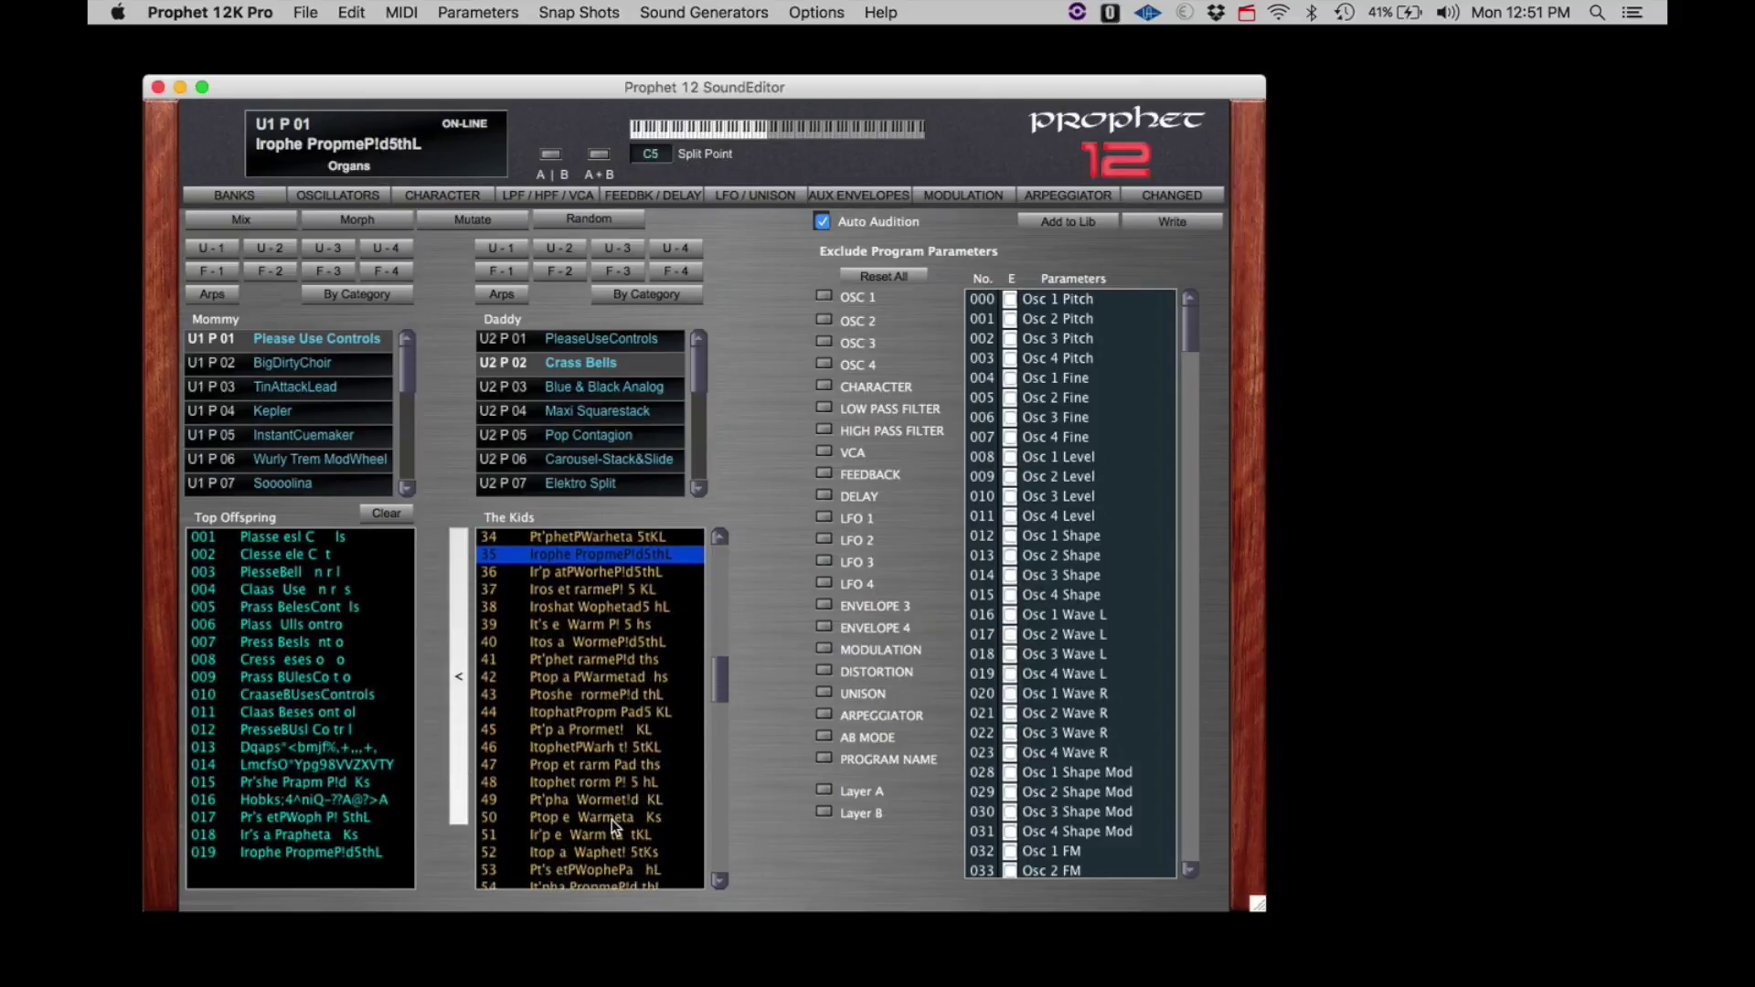
{"action": "left_click", "coordinate": [611, 817]}
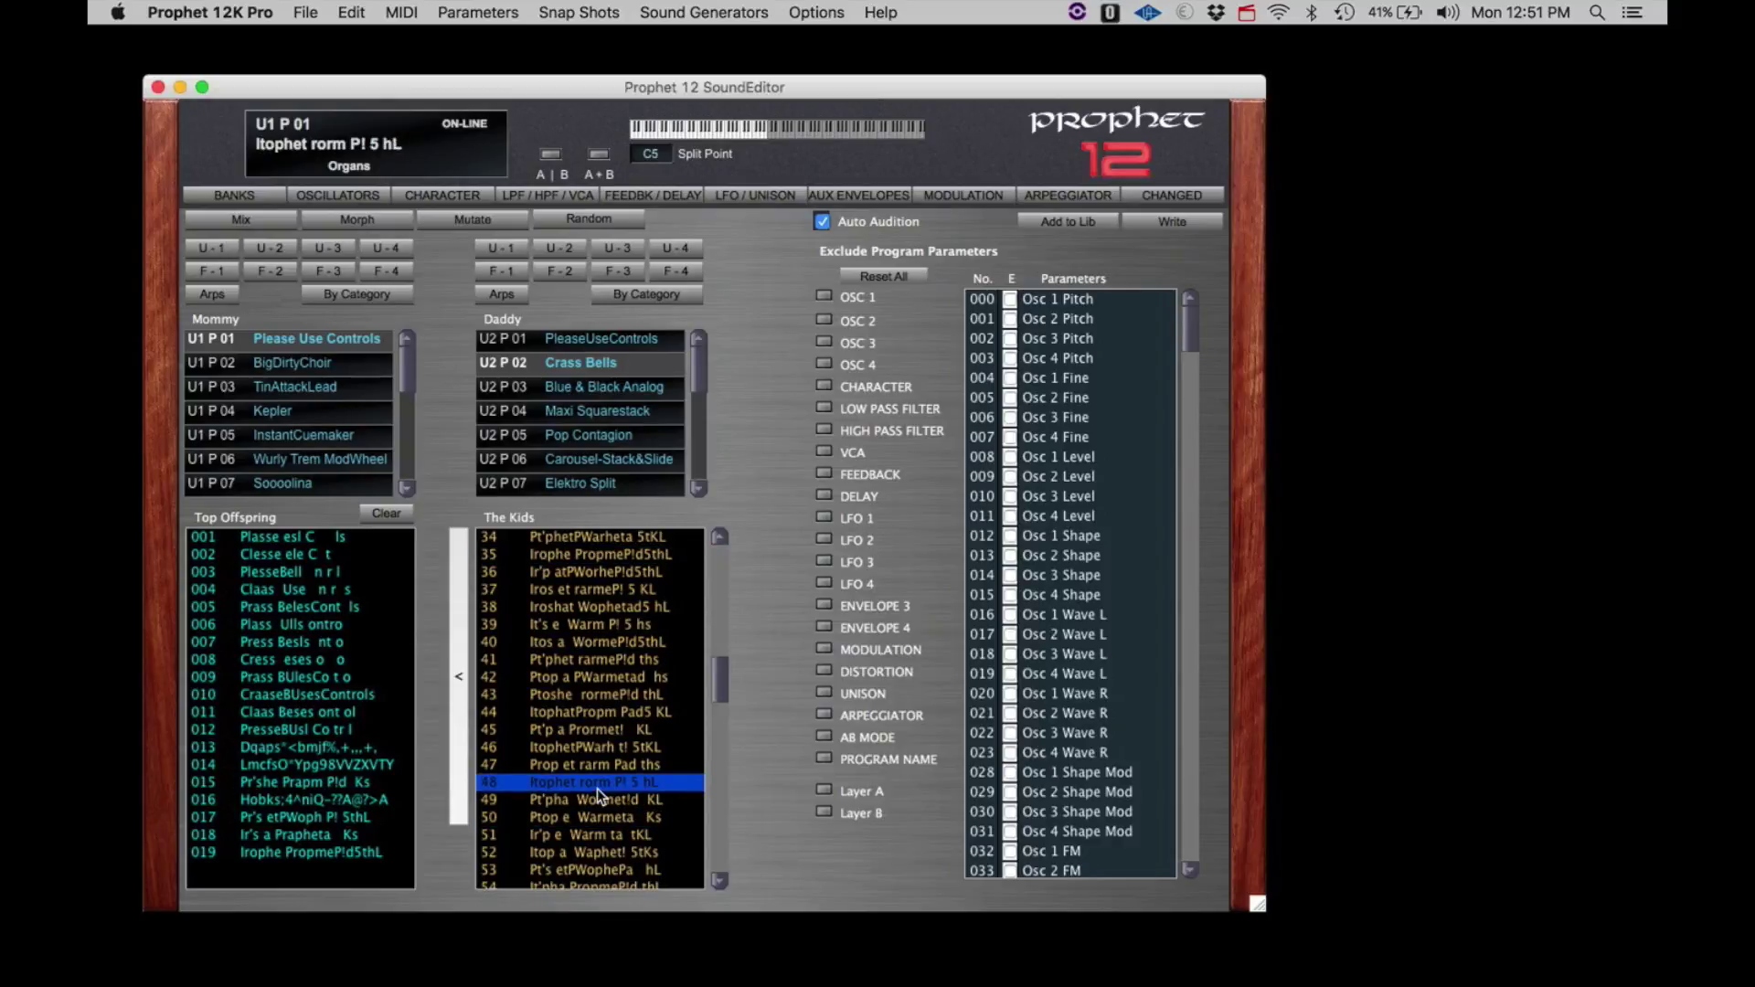
{"action": "scroll", "coordinate": [596, 788], "scroll_direction": "down", "scroll_amount": 5}
{"action": "left_click", "coordinate": [596, 783]}
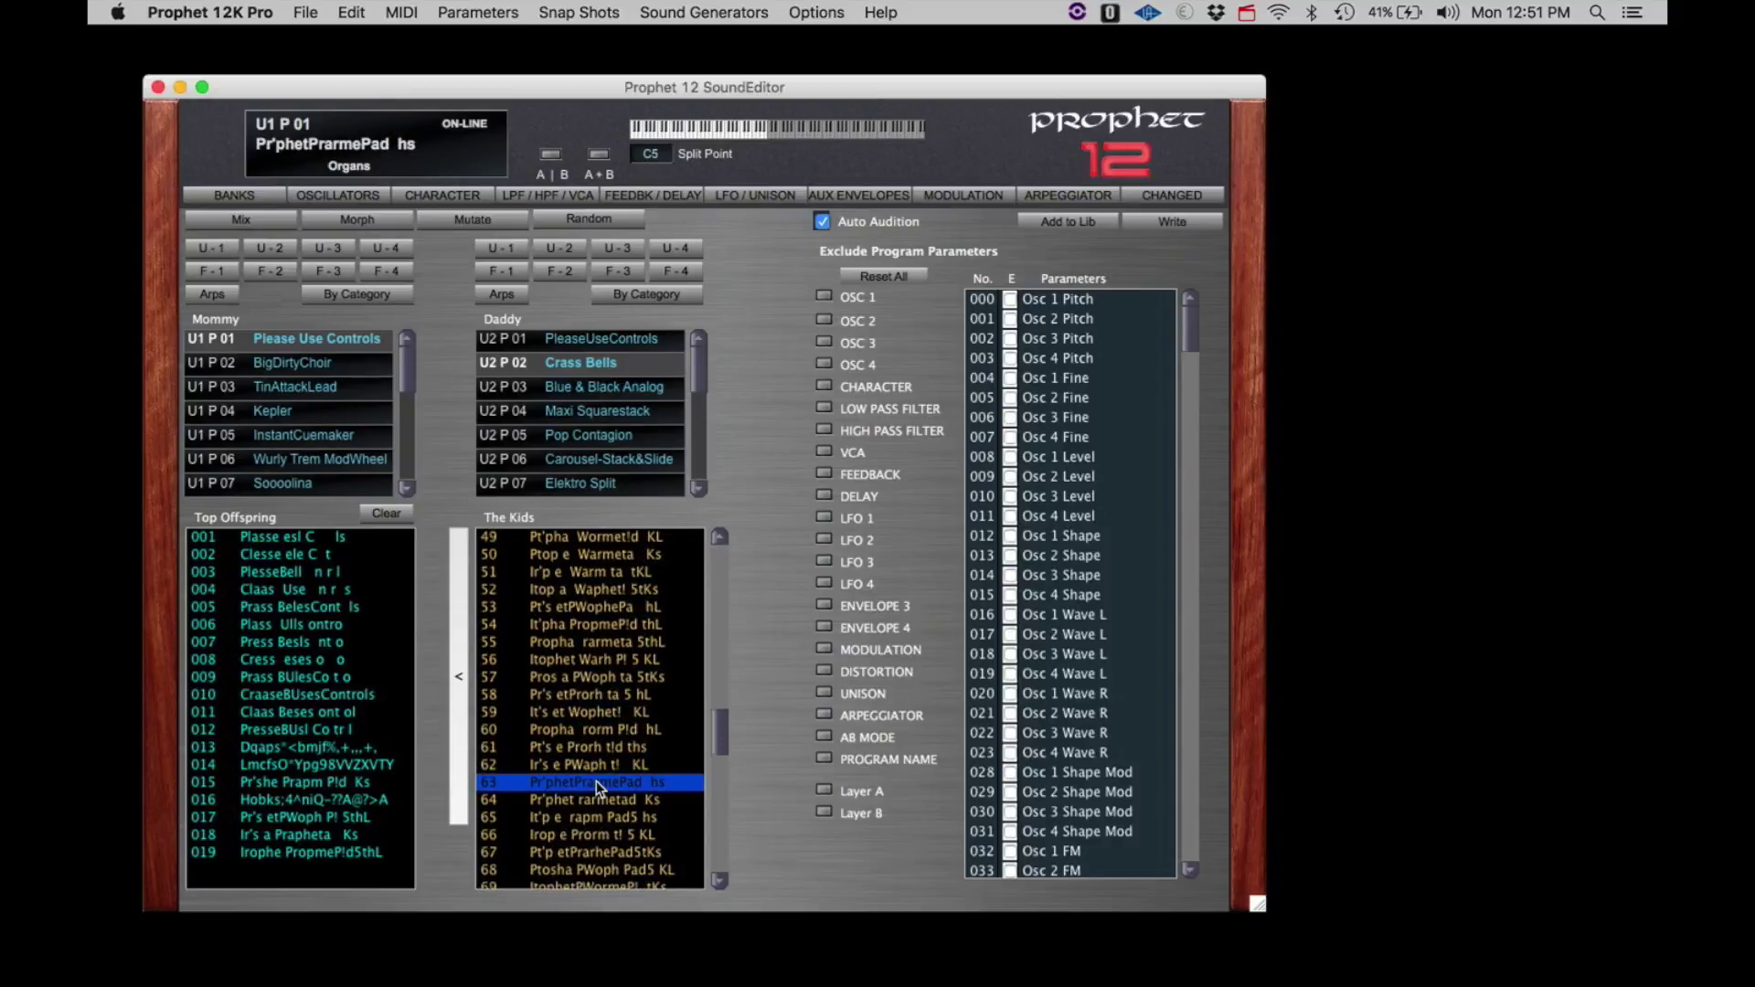
{"action": "left_click", "coordinate": [593, 836]}
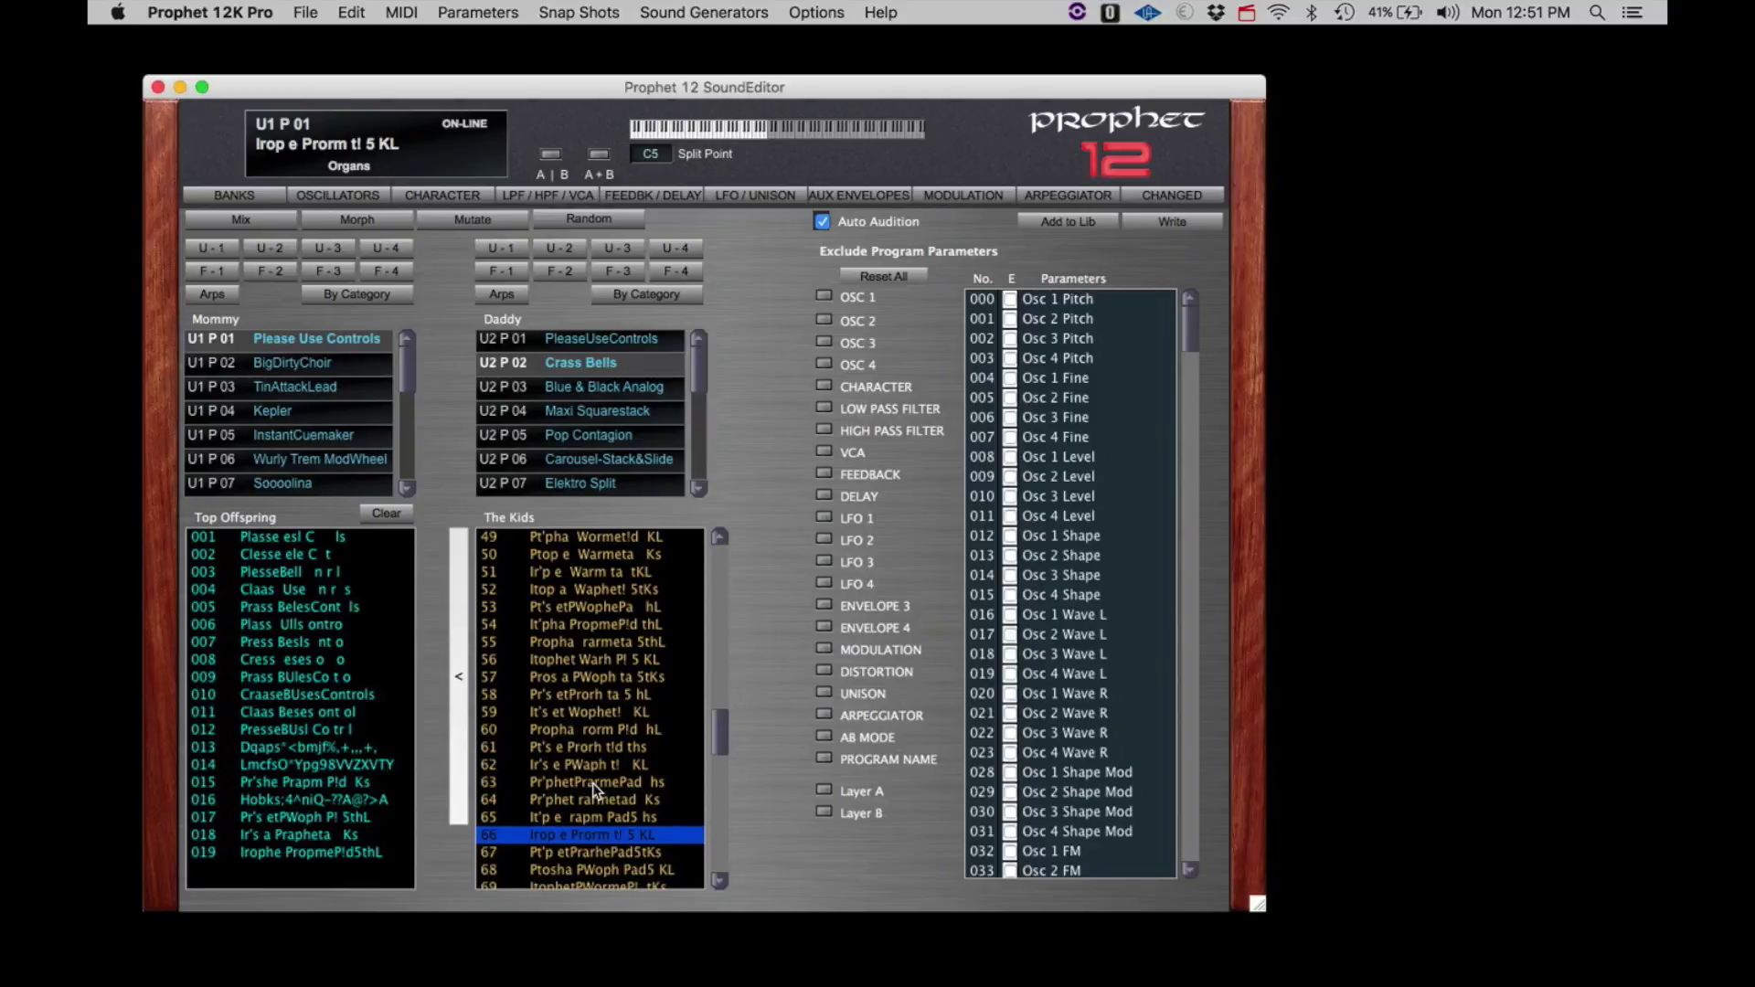
{"action": "scroll", "coordinate": [590, 823], "scroll_direction": "down", "scroll_amount": 5}
{"action": "left_click", "coordinate": [585, 853]}
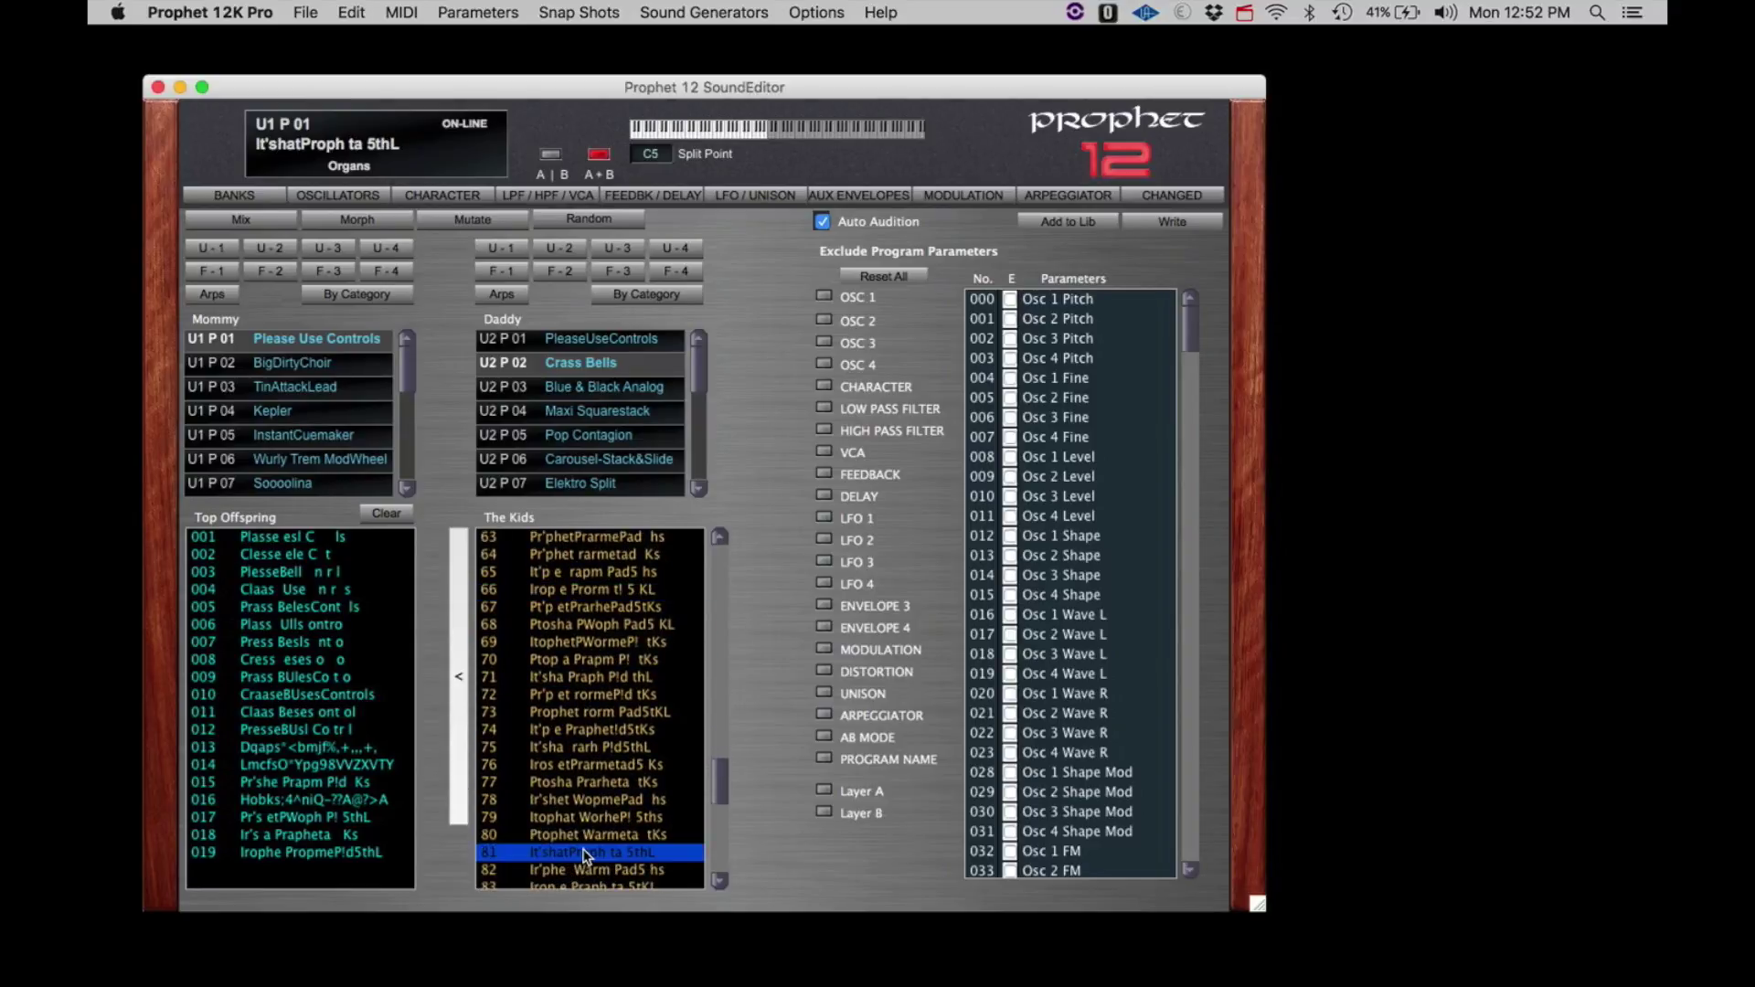
{"action": "left_click", "coordinate": [464, 746]}
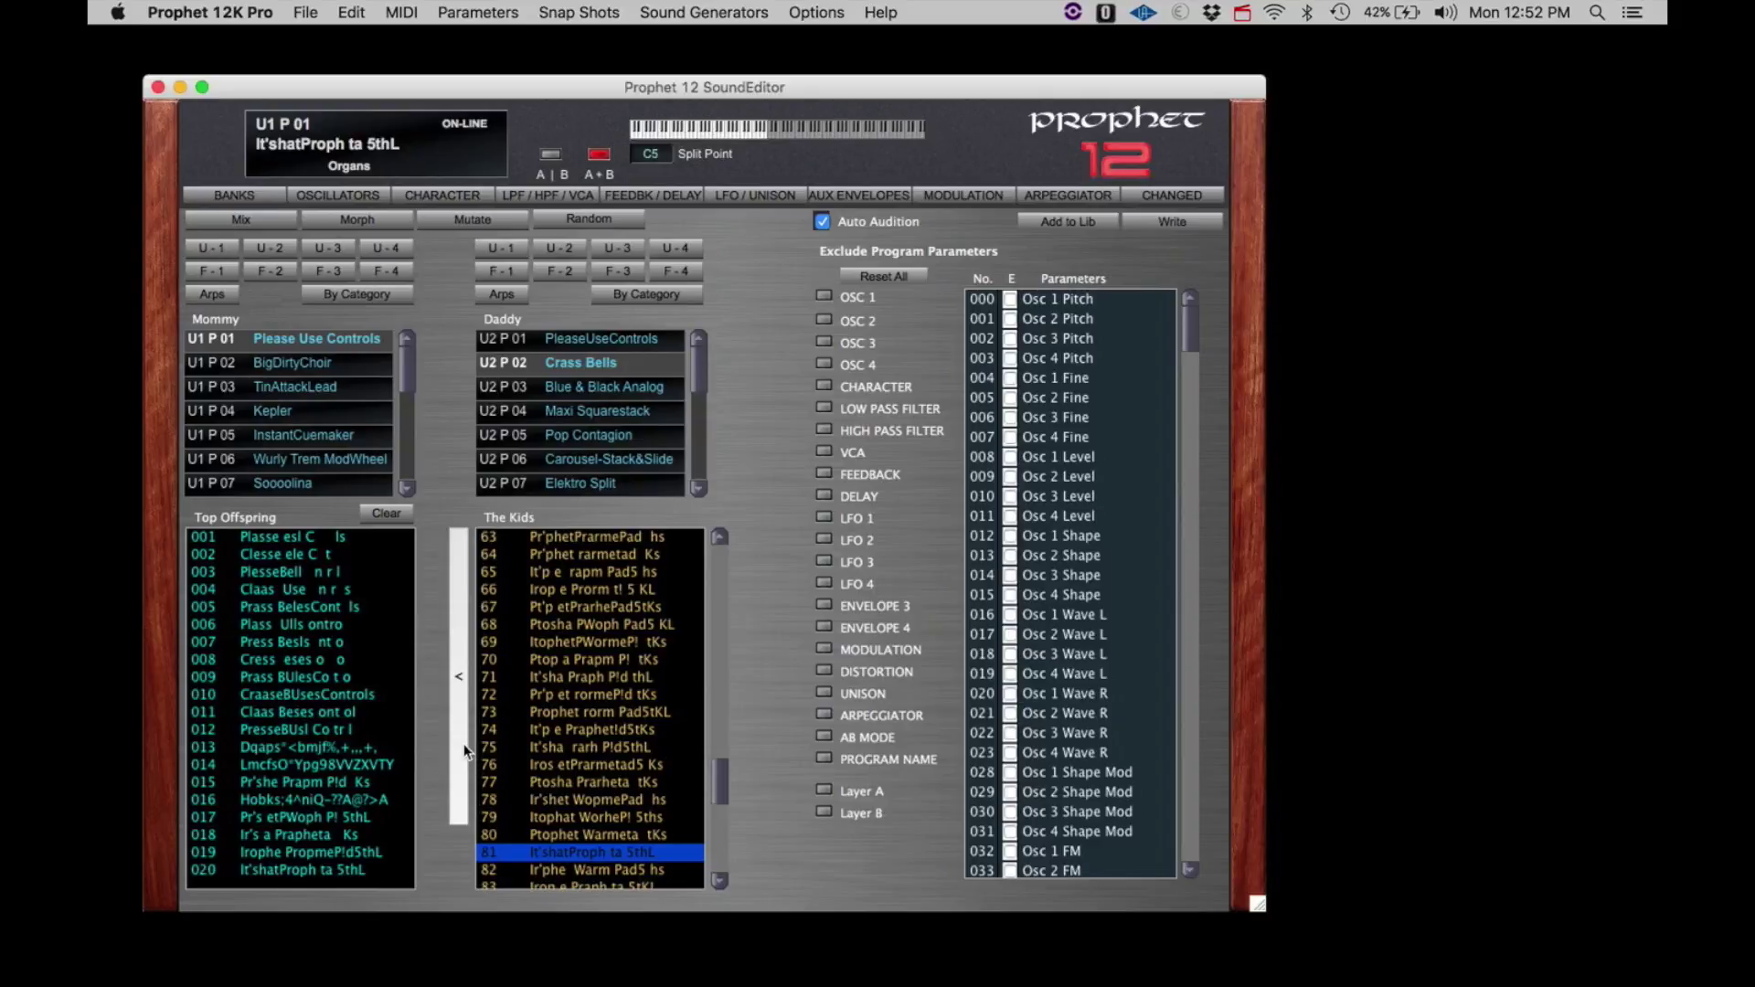
Mutate Please Use Controls and Crass Bells again and audition kids 01, 08 and 10
{"action": "left_click", "coordinate": [443, 221]}
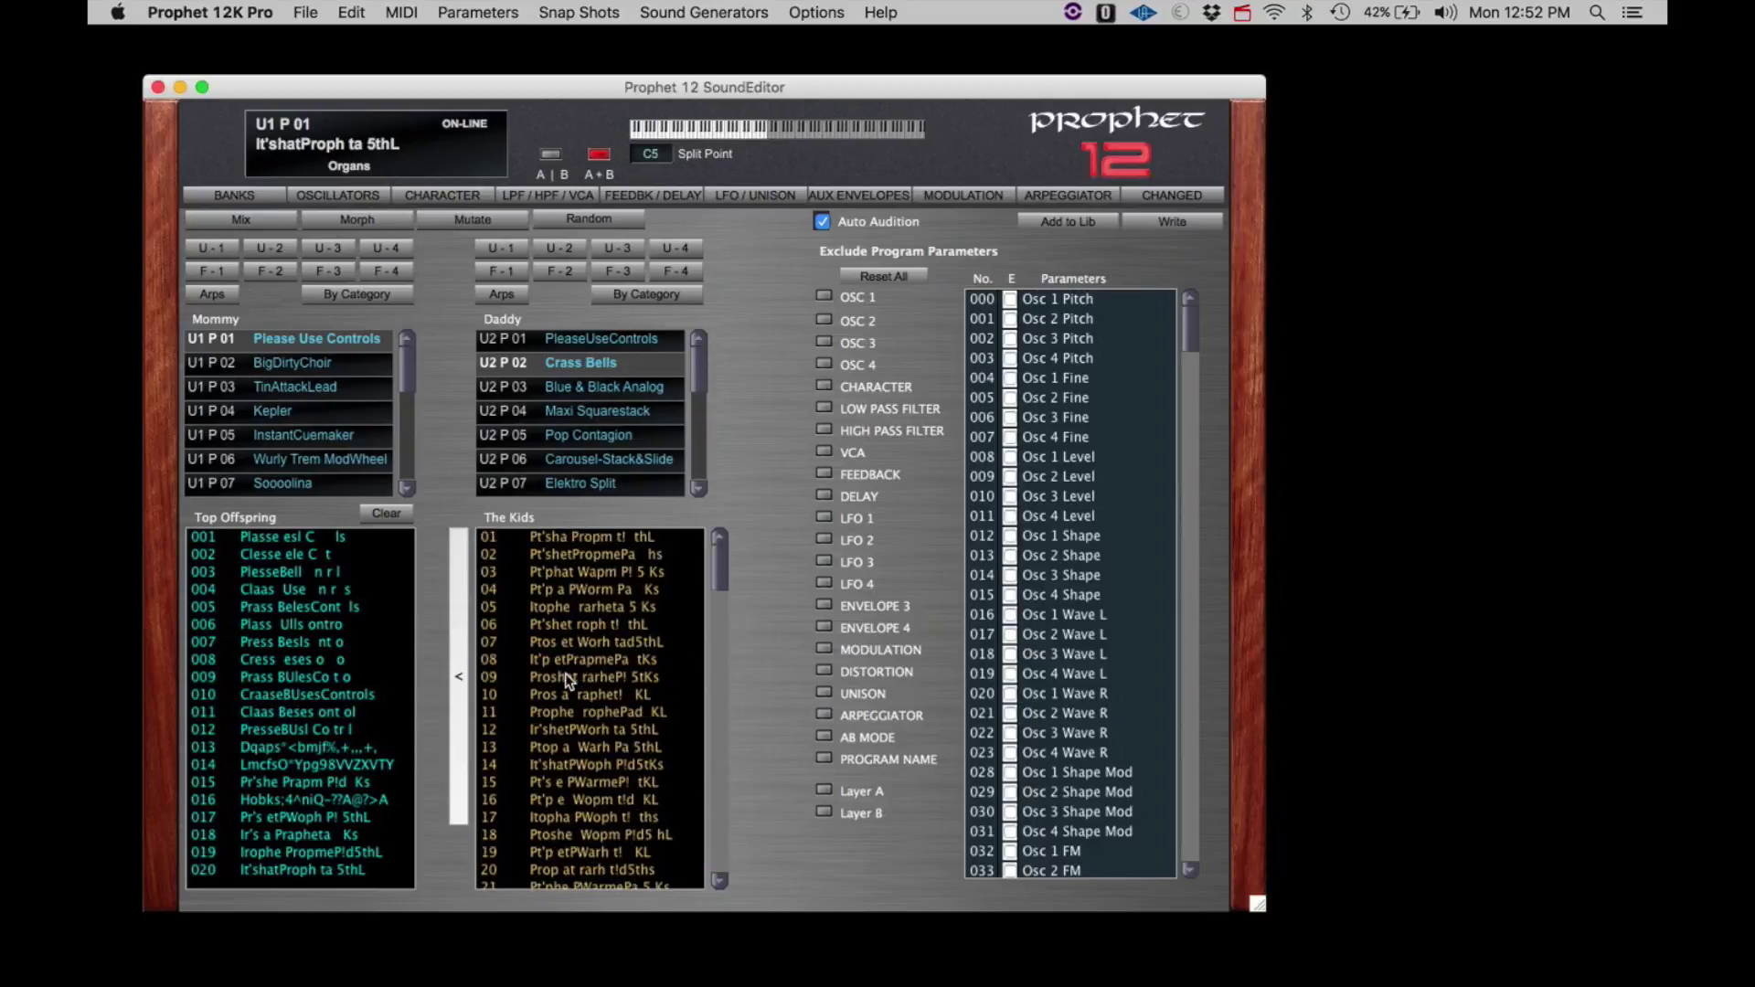
{"action": "left_click", "coordinate": [562, 539]}
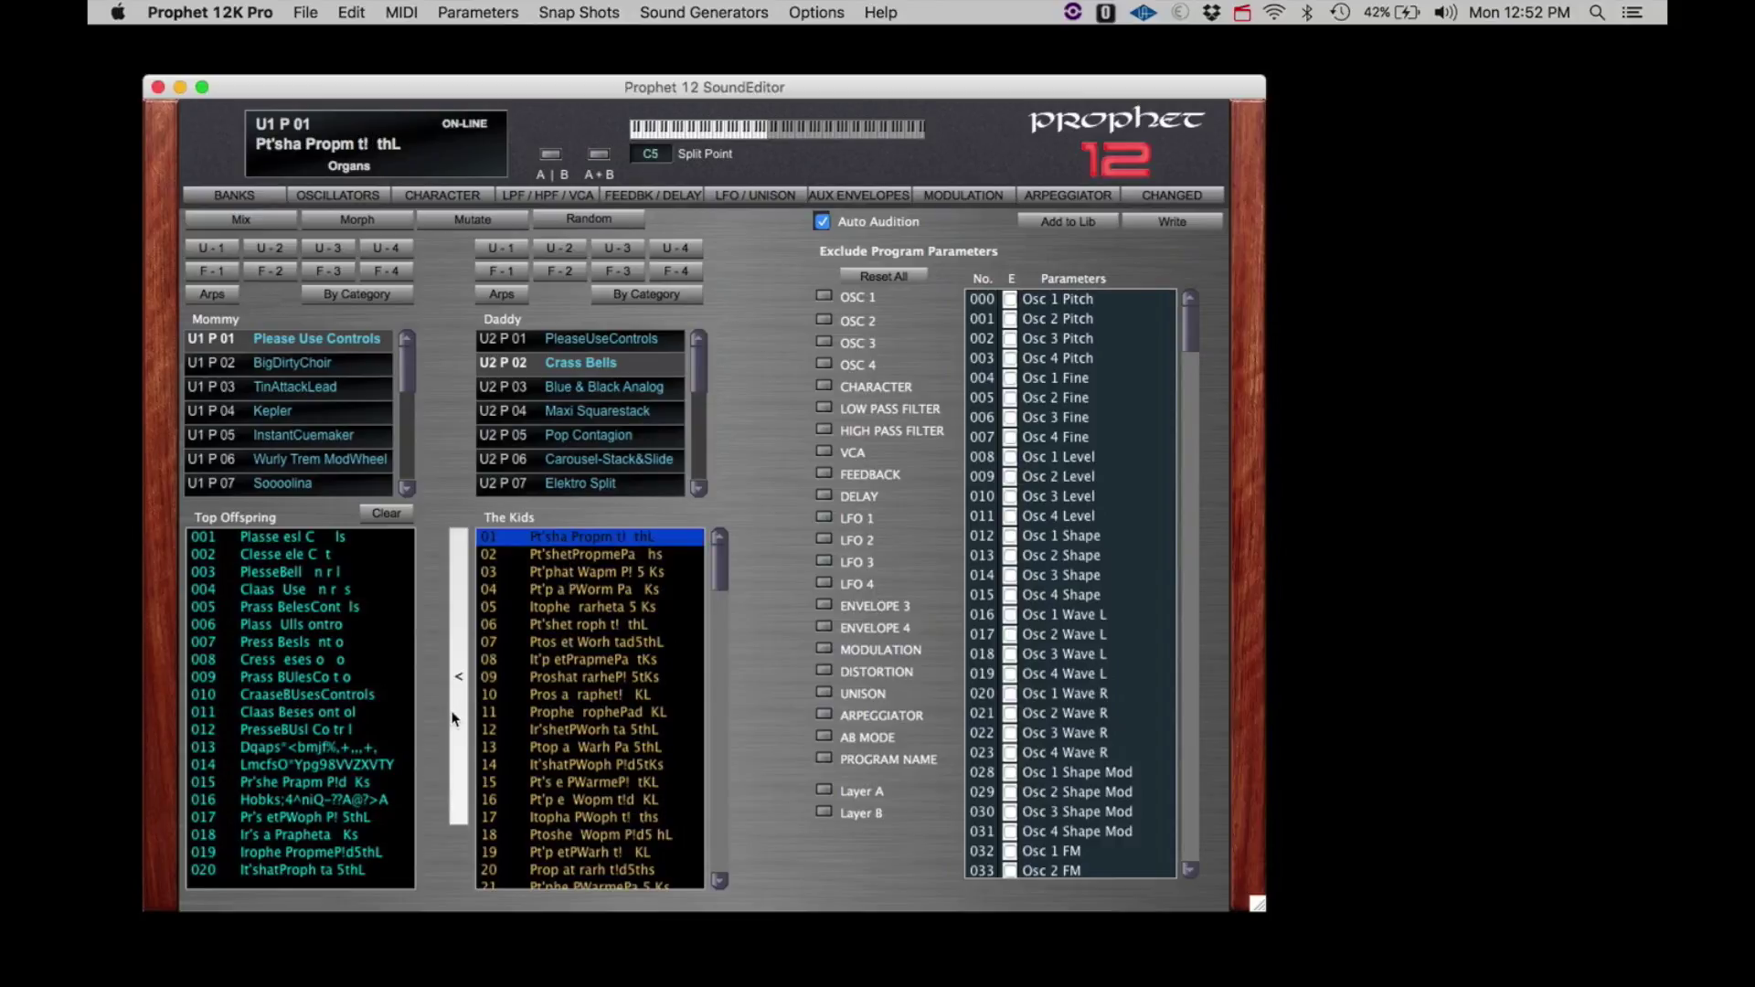
{"action": "left_click", "coordinate": [569, 662]}
{"action": "left_click", "coordinate": [572, 696]}
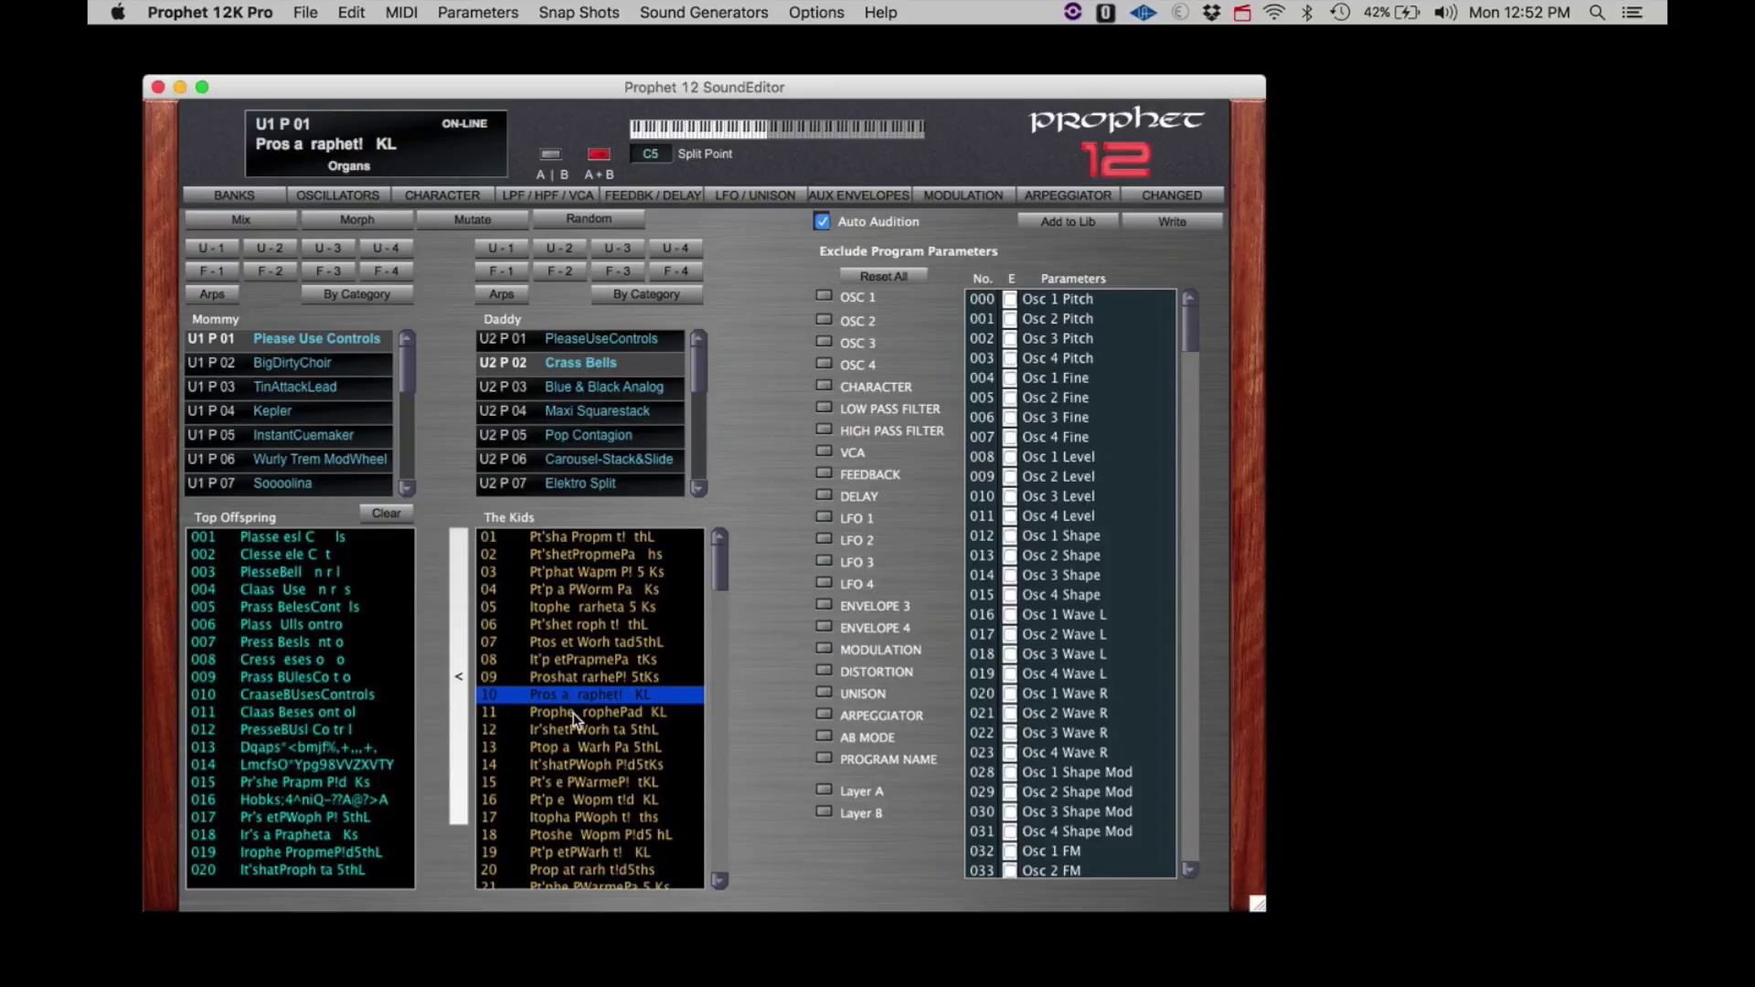
Audition kids 13, 53 and 74 from the current mutation of Please Use Controls and Crass Bells
{"action": "left_click", "coordinate": [581, 750]}
{"action": "scroll", "coordinate": [591, 786], "scroll_direction": "down", "scroll_amount": 10}
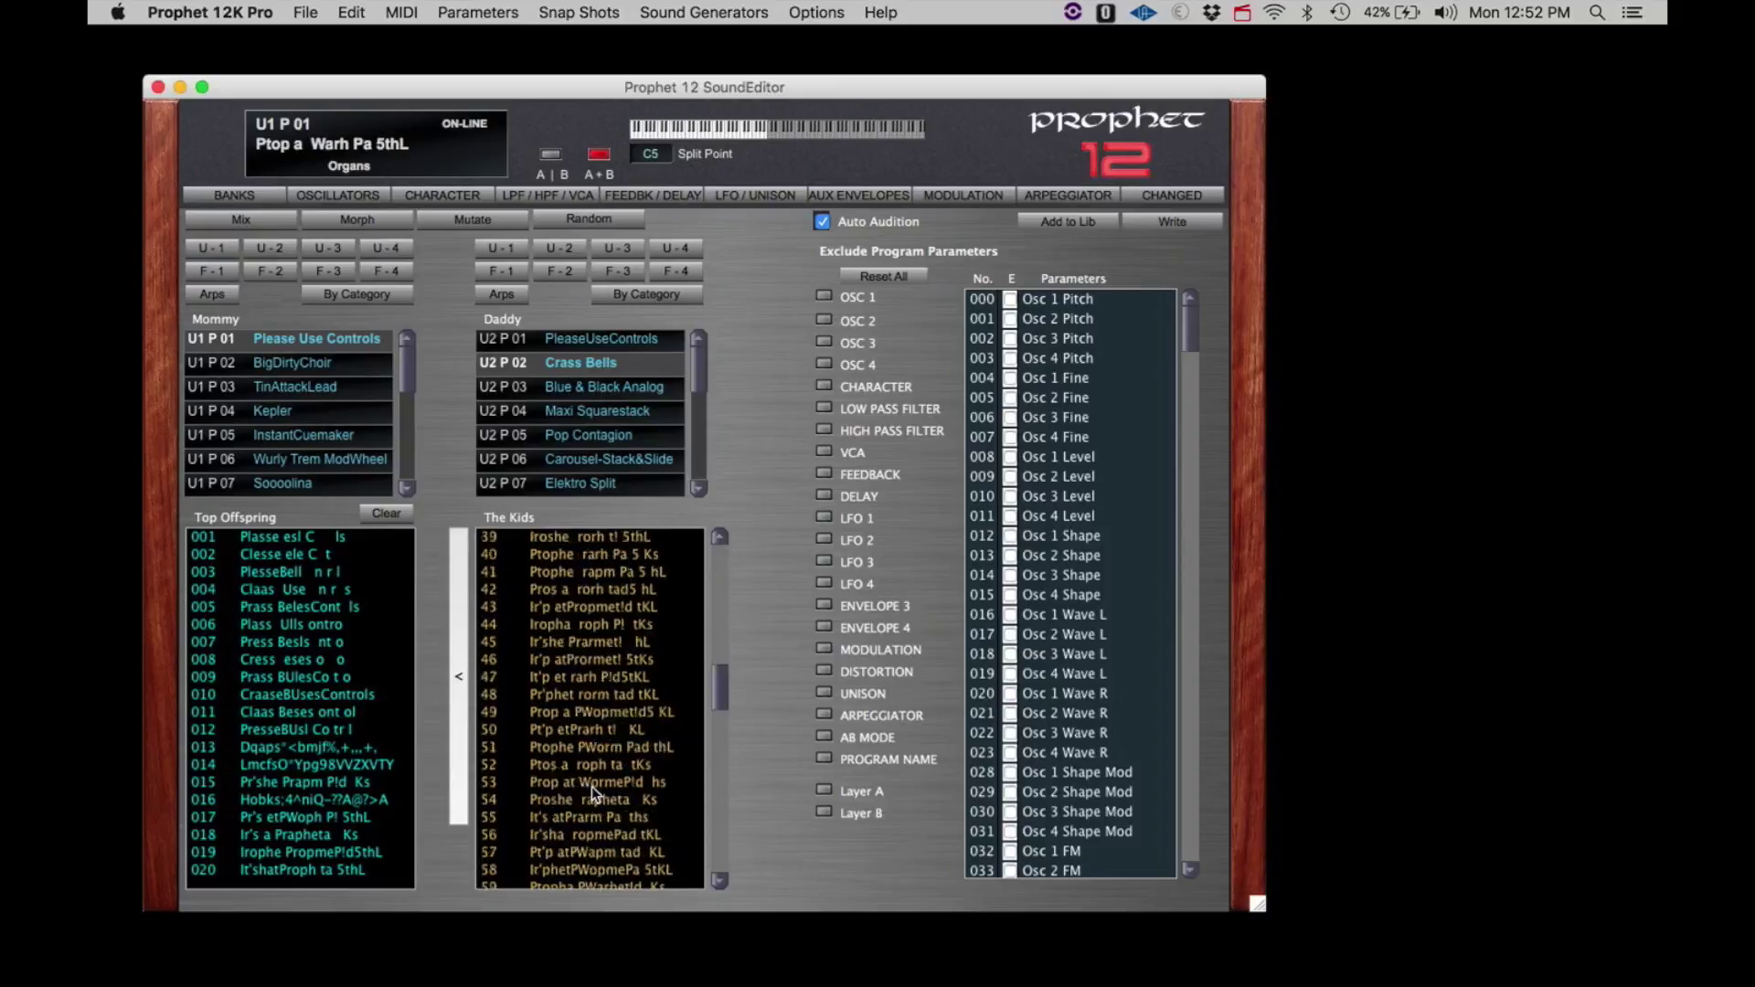
{"action": "left_click", "coordinate": [590, 787]}
{"action": "scroll", "coordinate": [591, 832], "scroll_direction": "down", "scroll_amount": 4}
{"action": "left_click", "coordinate": [592, 832]}
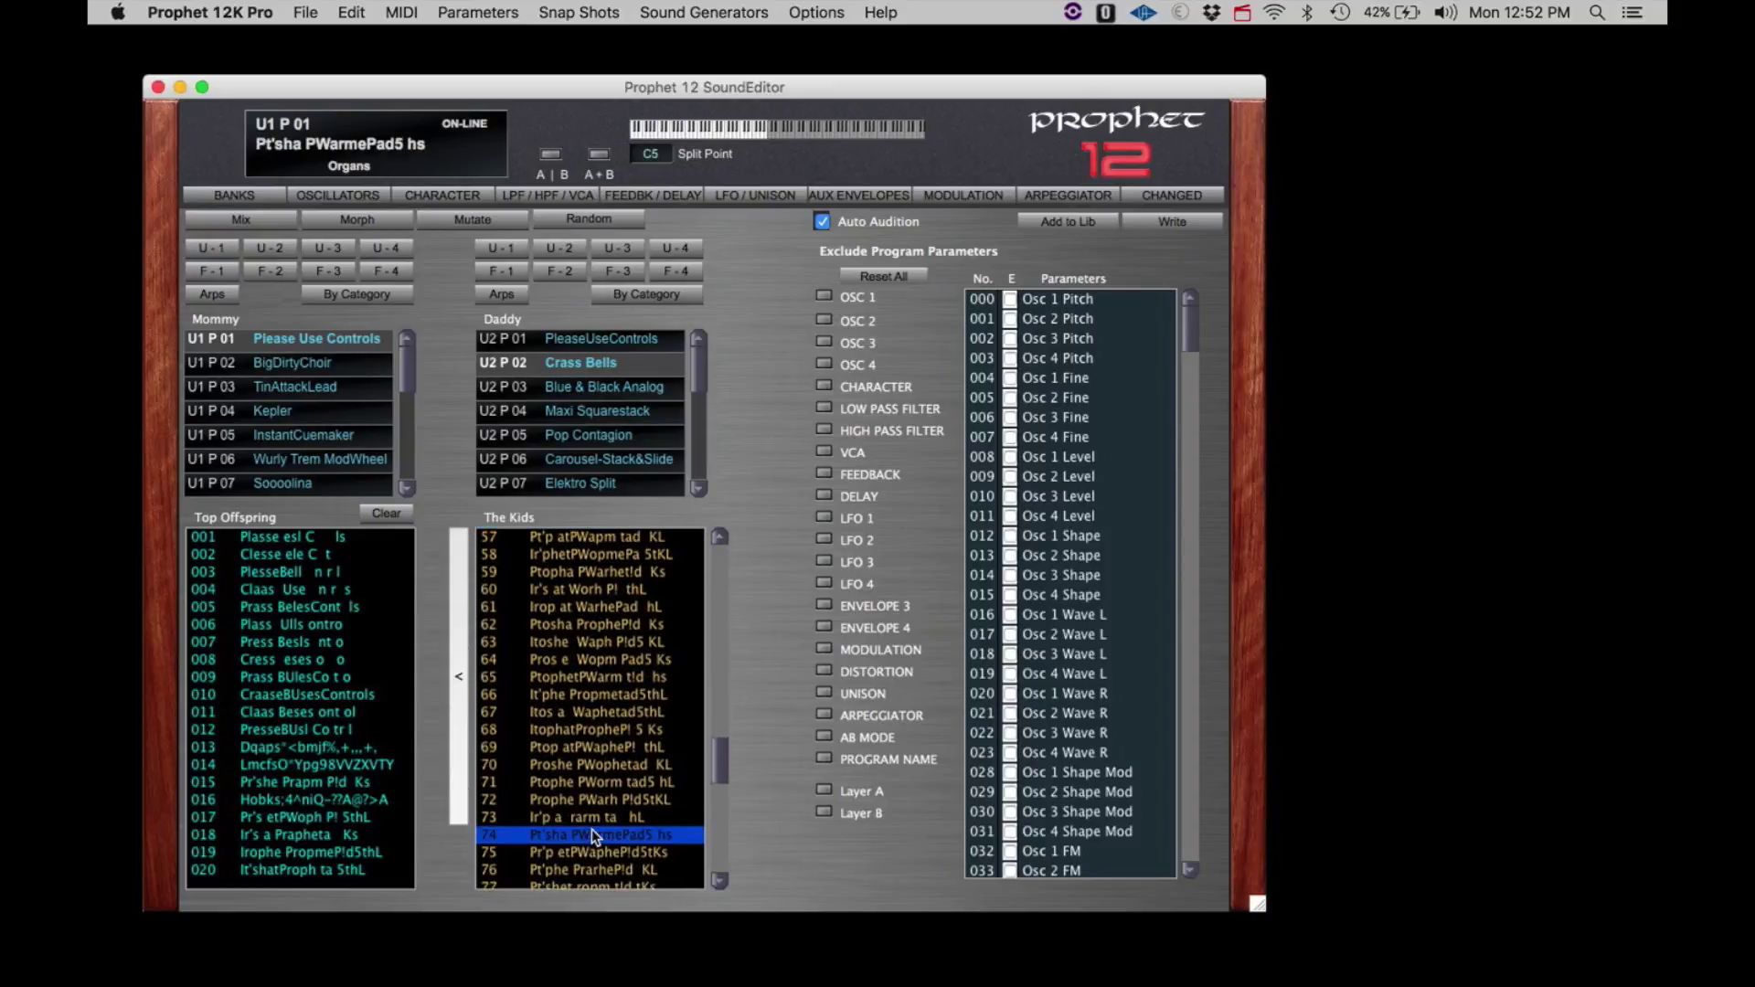
Mutate Please Use Controls with Pop Contagion, audition kids 01 and 05, and add kid 05 to Top Offspring
{"action": "left_click", "coordinate": [576, 440]}
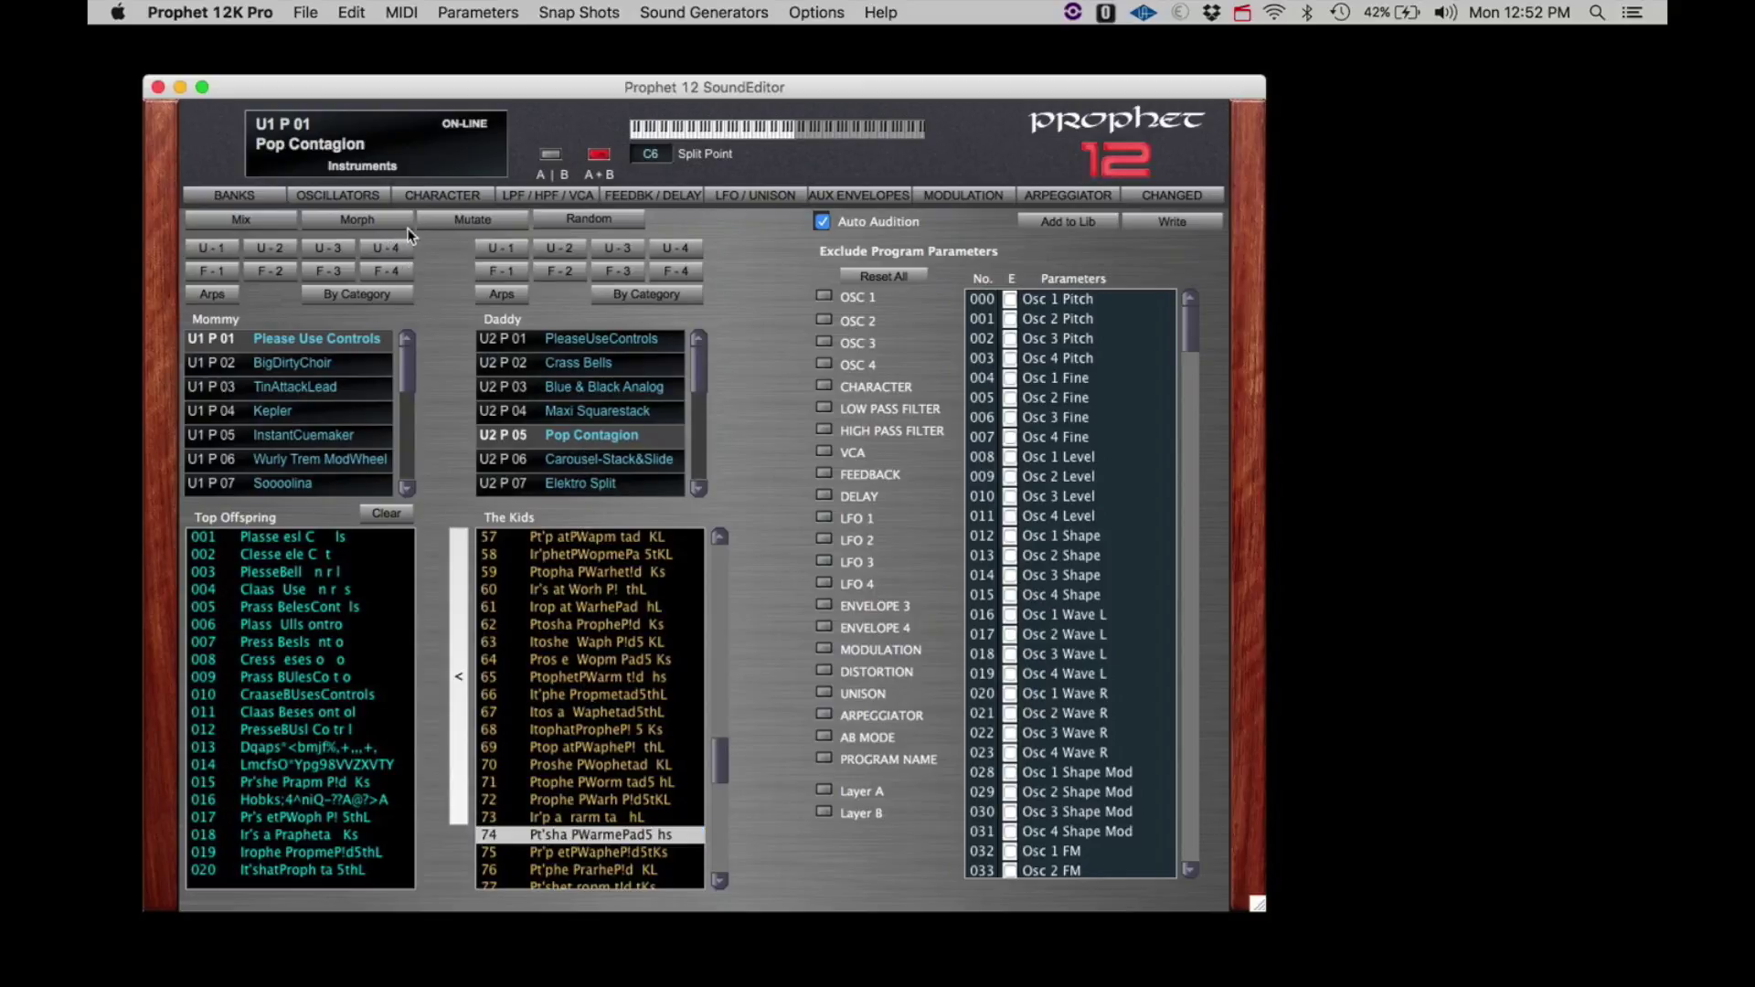
{"action": "left_click", "coordinate": [445, 222]}
{"action": "scroll", "coordinate": [580, 563], "scroll_direction": "up", "scroll_amount": 10}
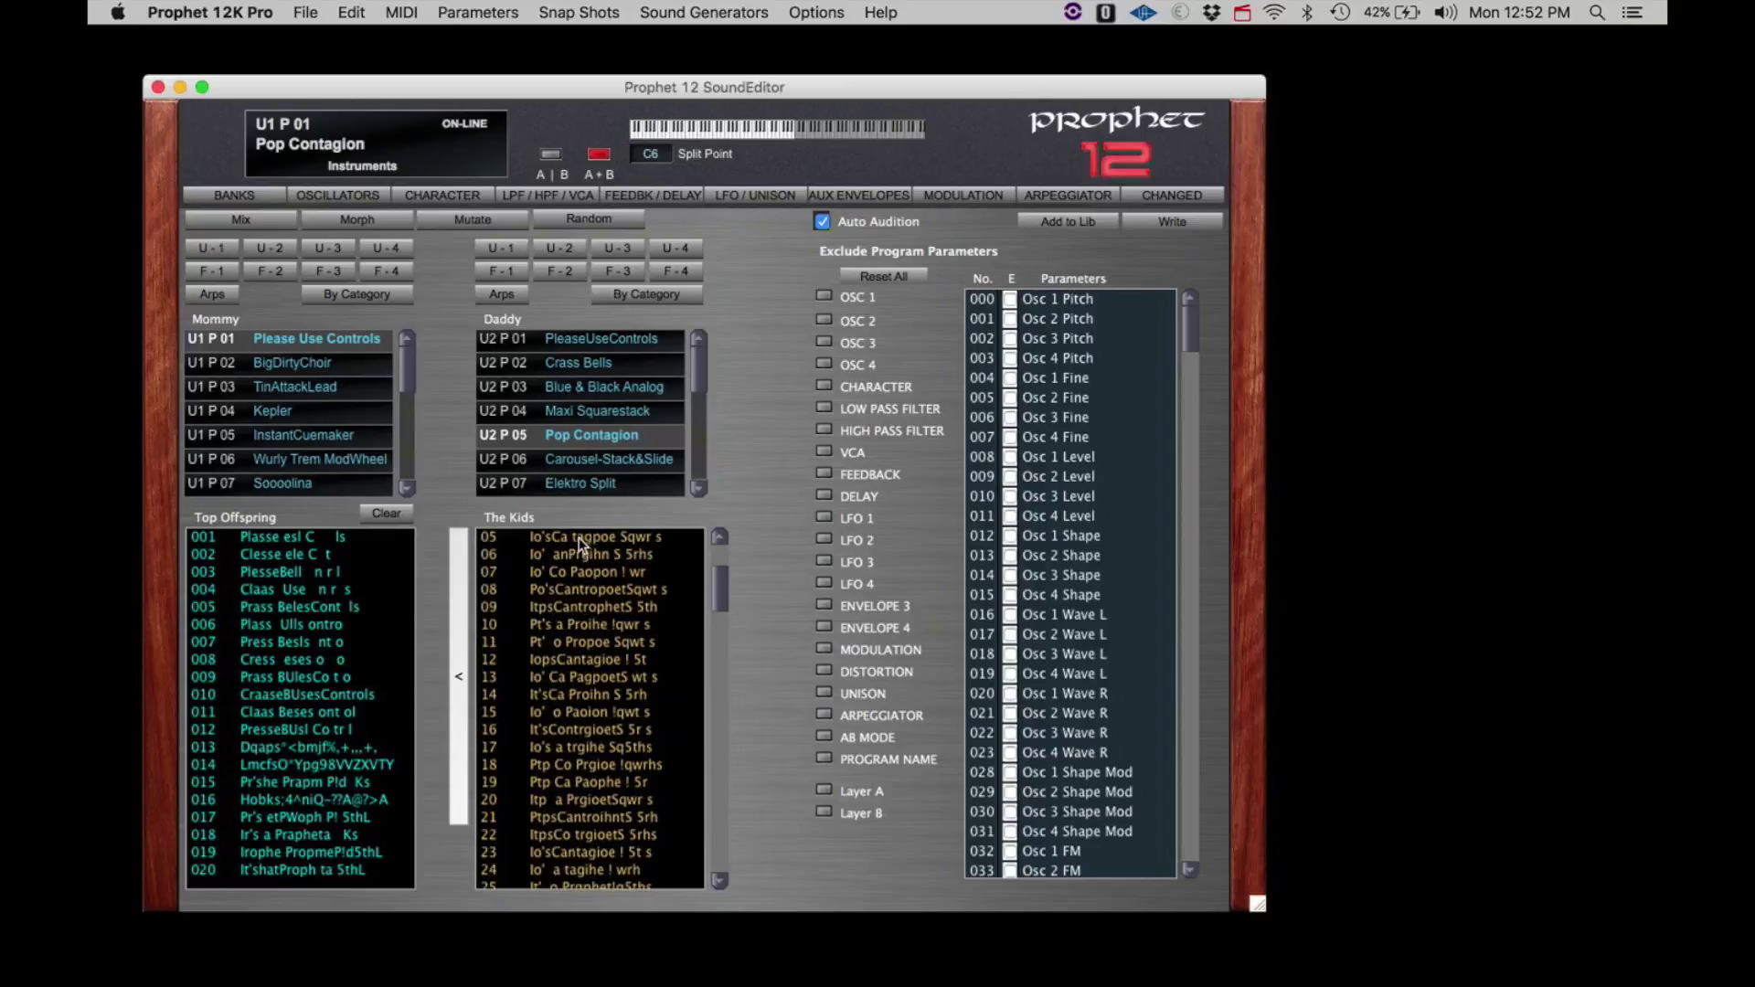
{"action": "left_click", "coordinate": [580, 539]}
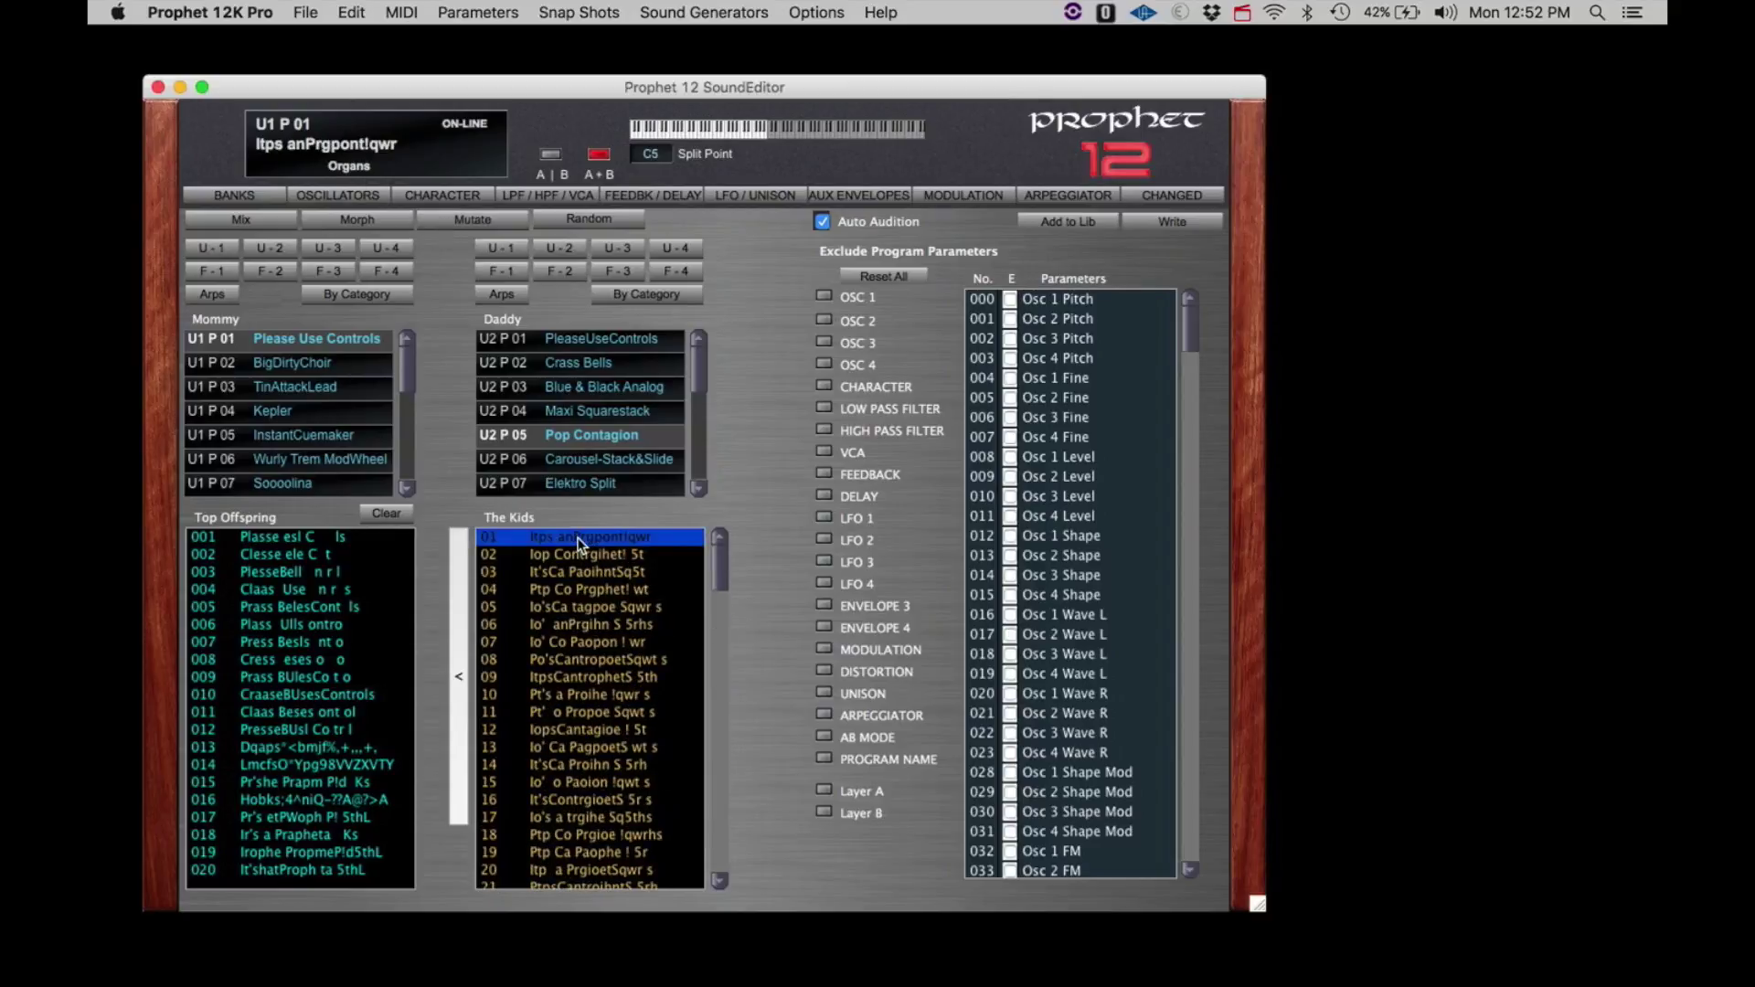
{"action": "left_click", "coordinate": [571, 608]}
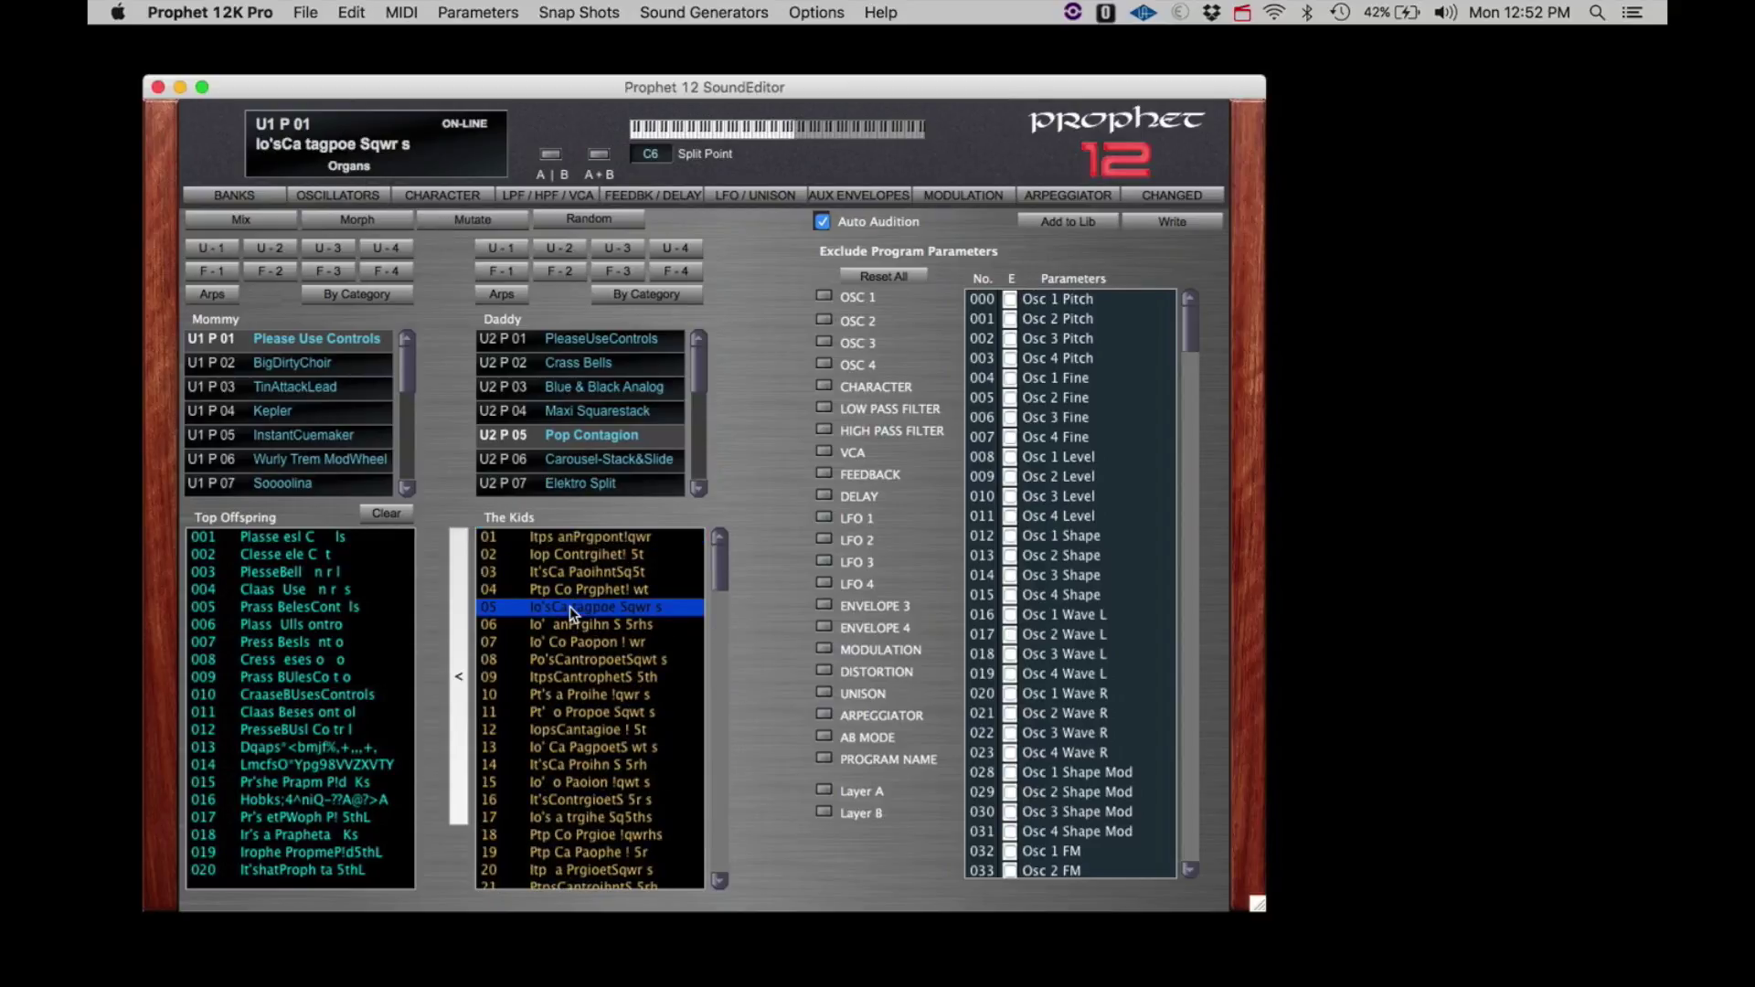
{"action": "left_click", "coordinate": [460, 666]}
Audition mutated kids 10, 15 and 25 of Please Use Controls and Pop Contagion
{"action": "left_click", "coordinate": [585, 694]}
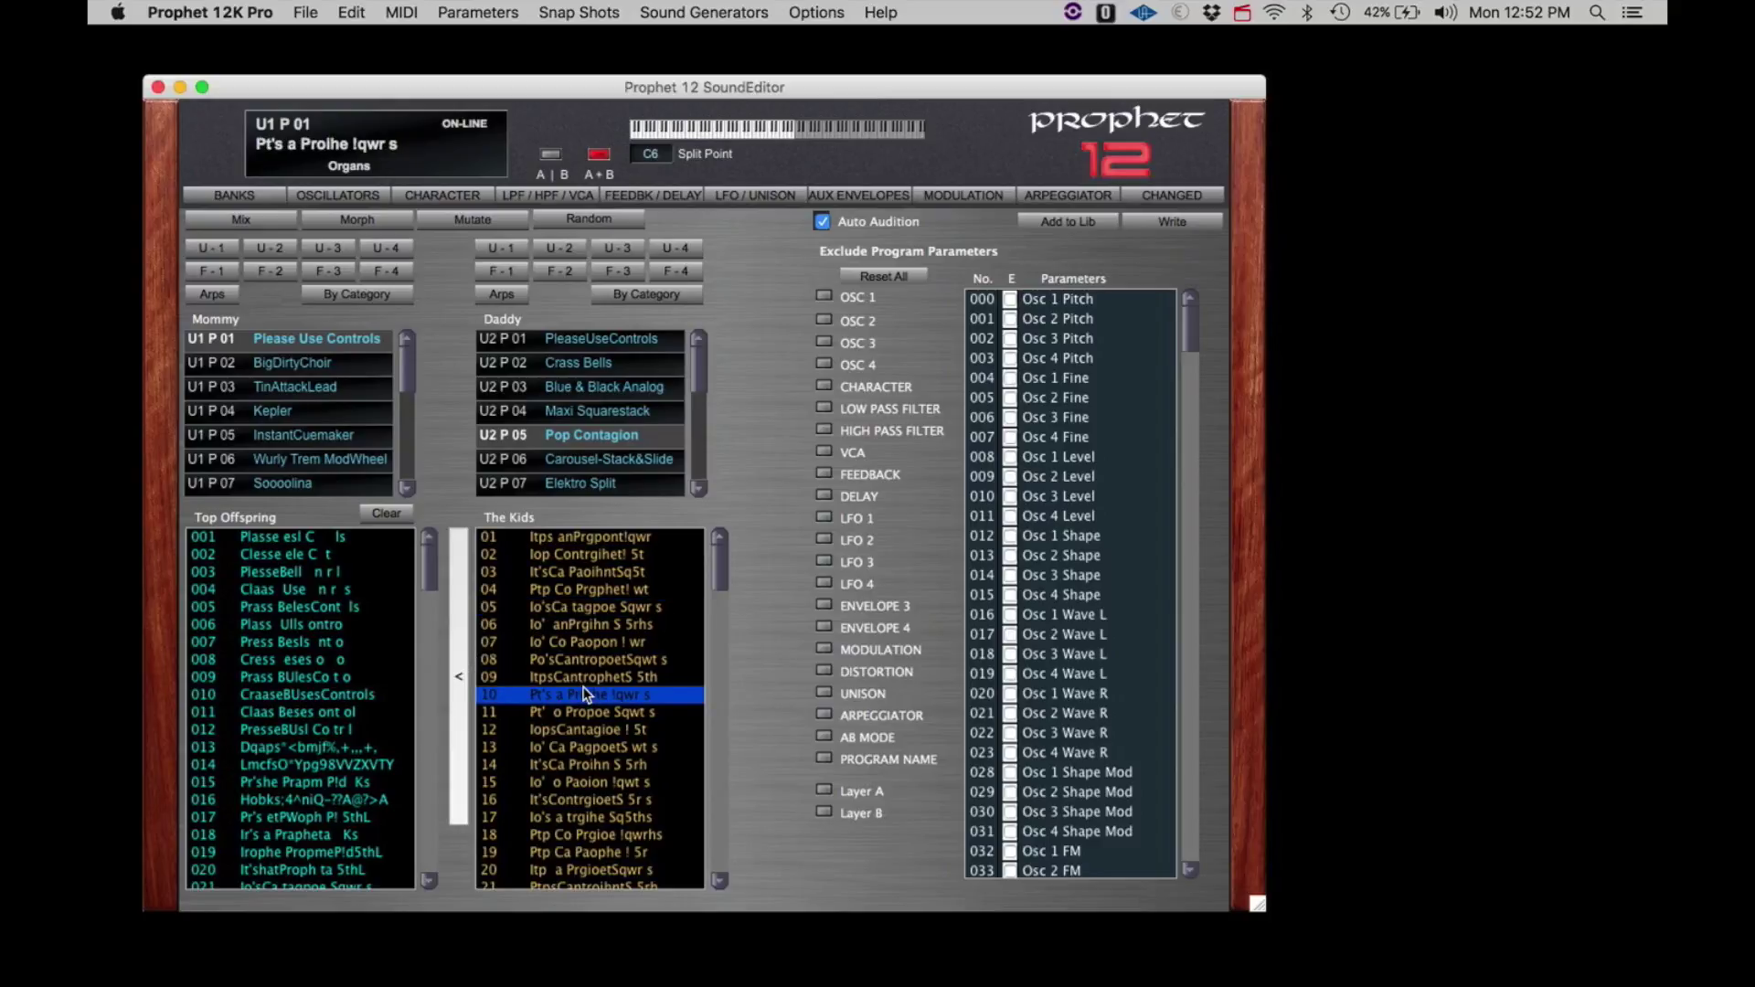
{"action": "left_click", "coordinate": [586, 784]}
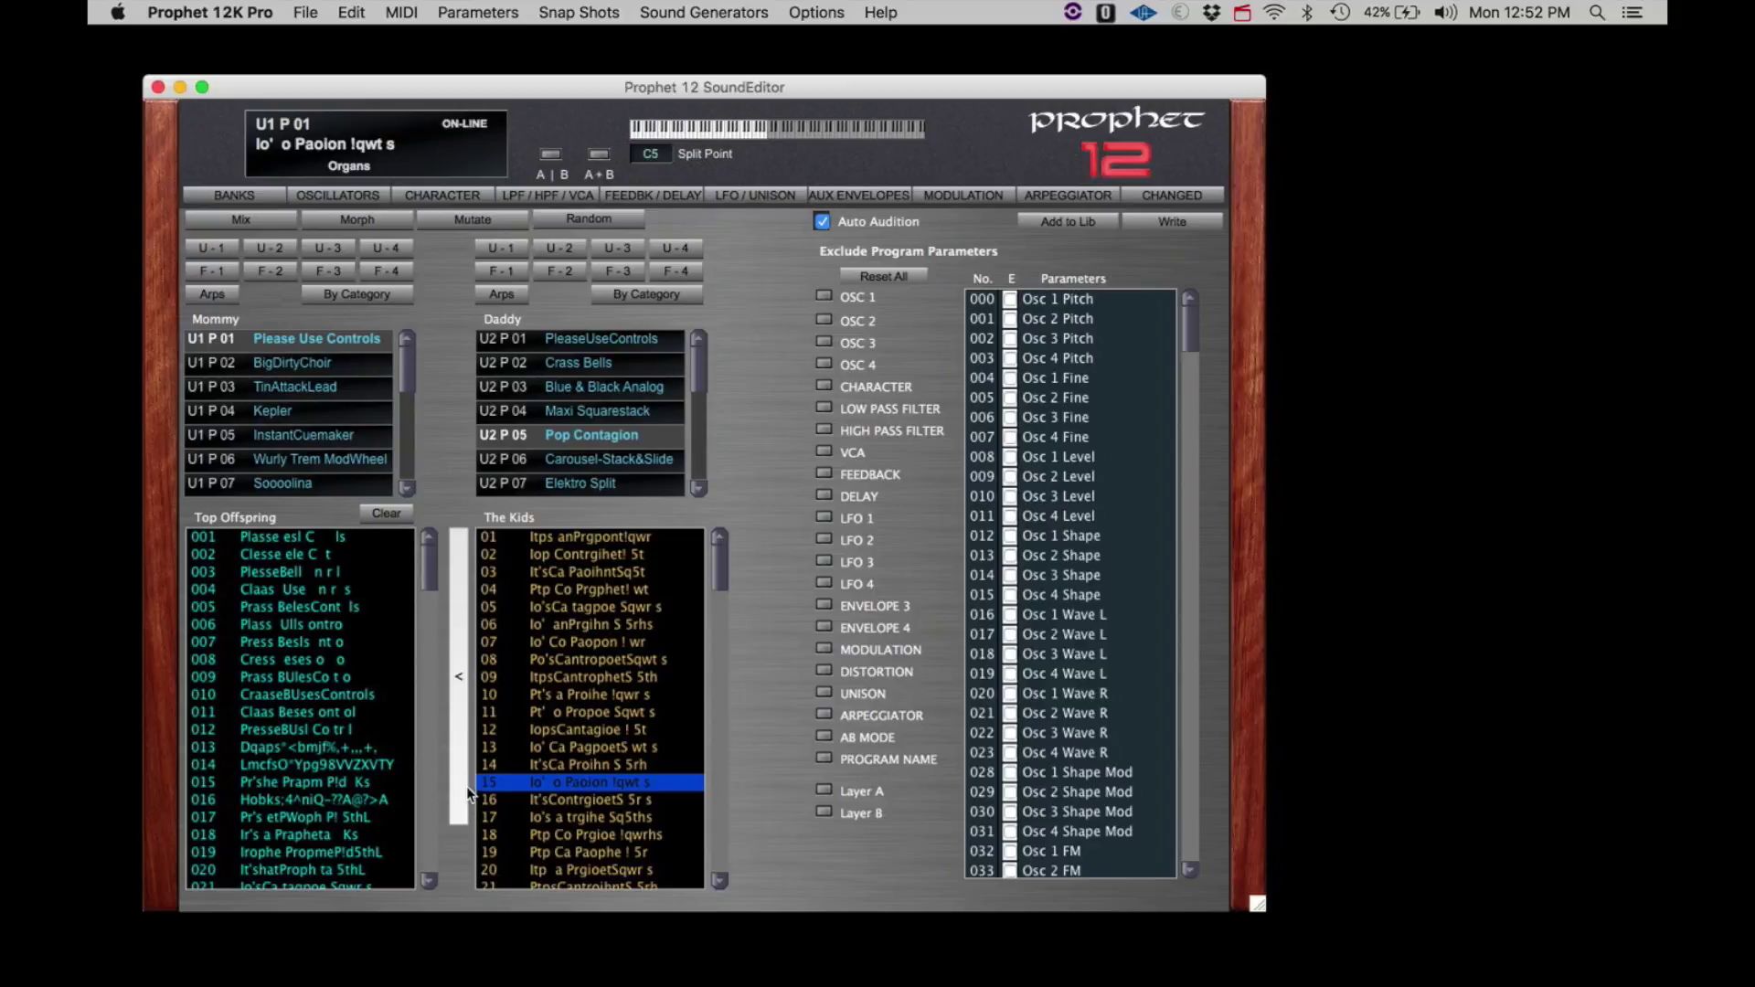
{"action": "scroll", "coordinate": [549, 731], "scroll_direction": "down", "scroll_amount": 5}
{"action": "left_click", "coordinate": [539, 817]}
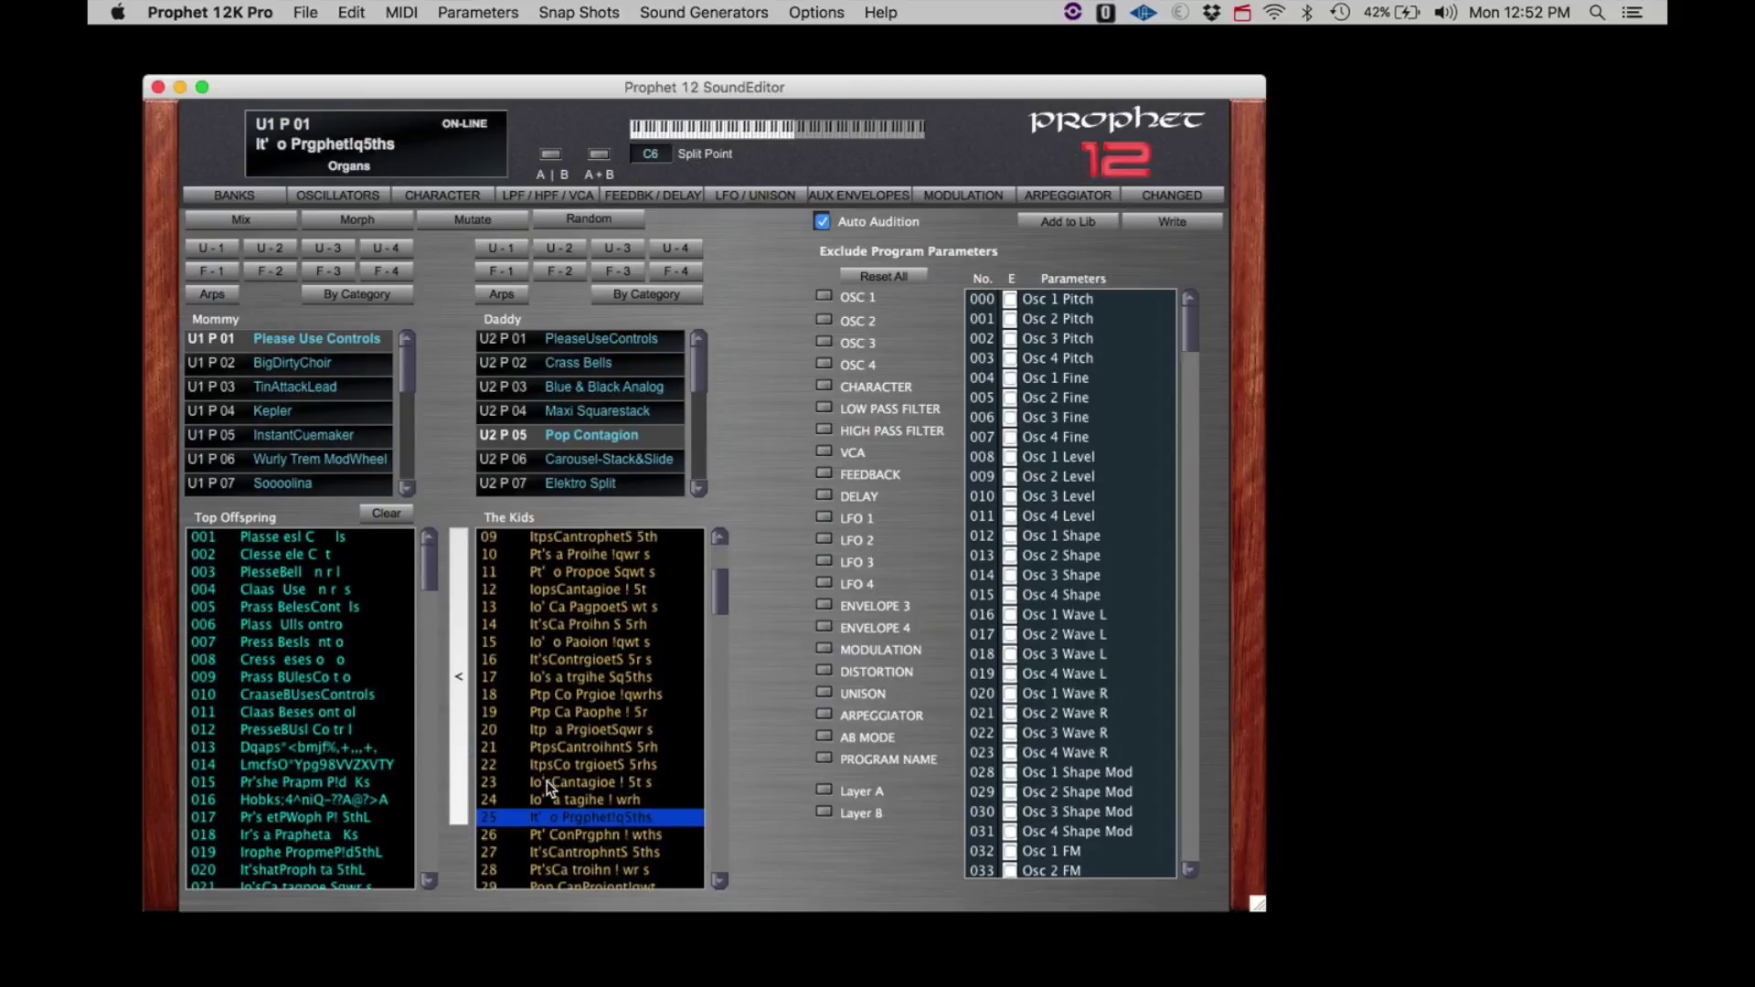
{"action": "scroll", "coordinate": [546, 781], "scroll_direction": "down", "scroll_amount": 1}
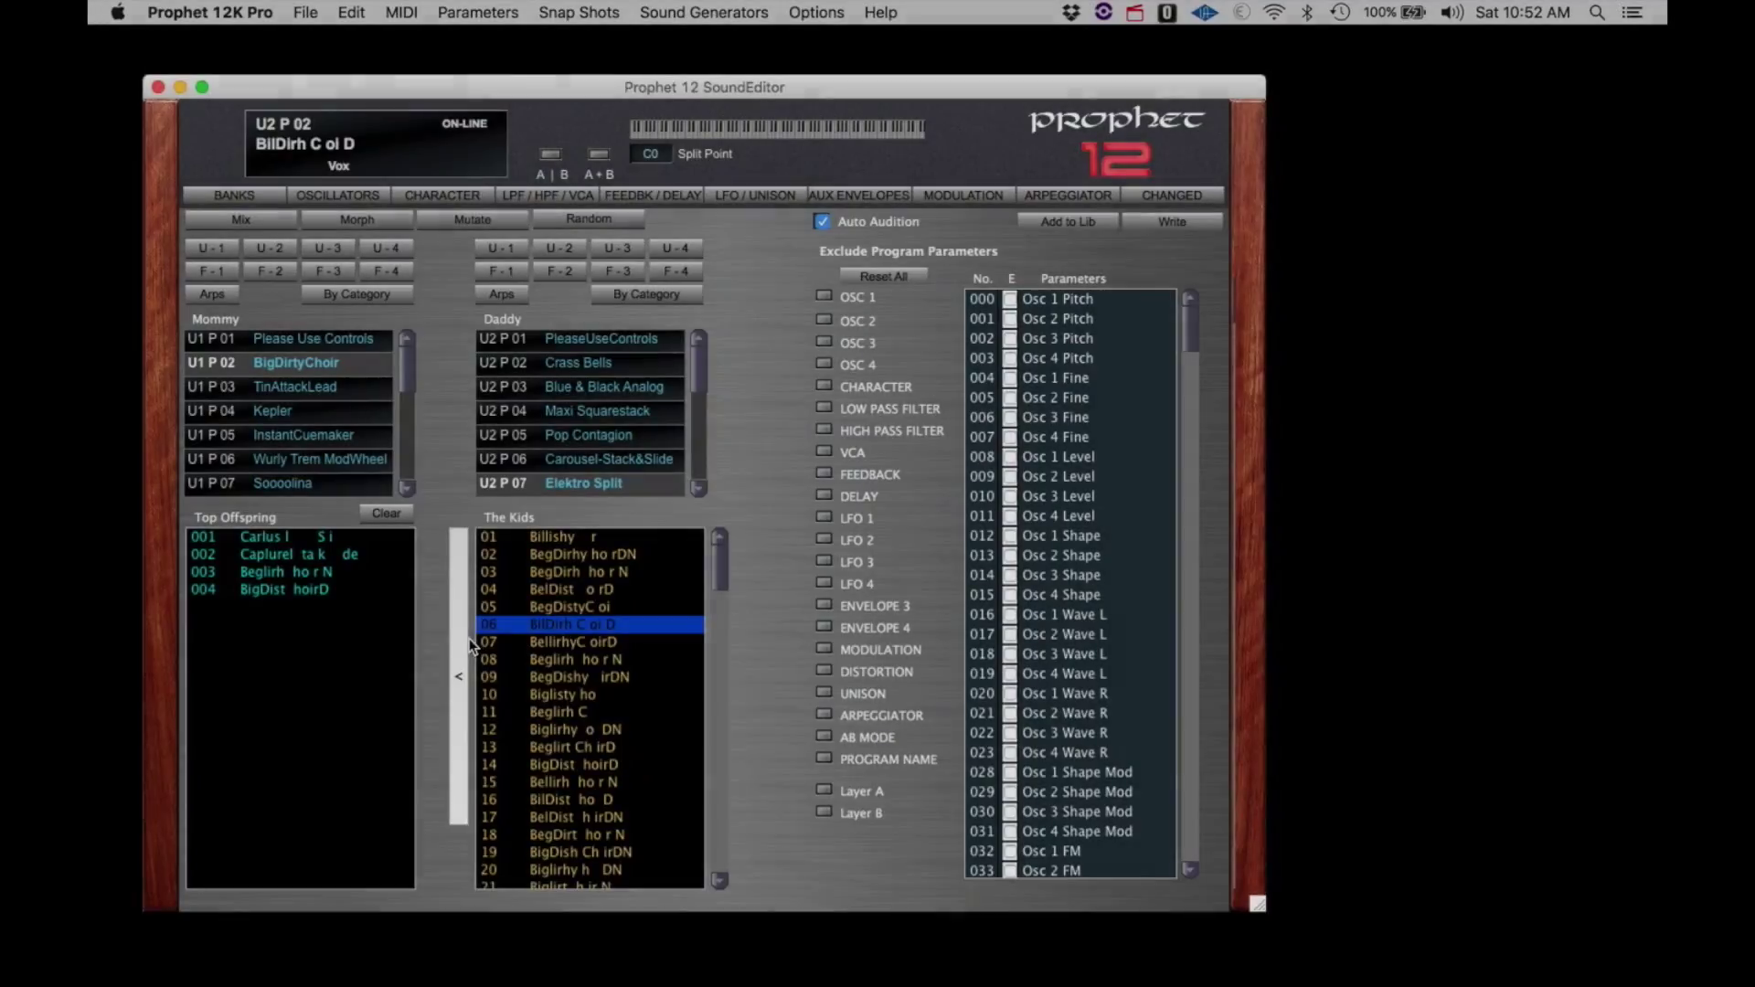
Add kid 06 to Top Offspring and generate random kids with BigDirtyChoir and Elektro Split as parents
{"action": "left_click", "coordinate": [460, 644]}
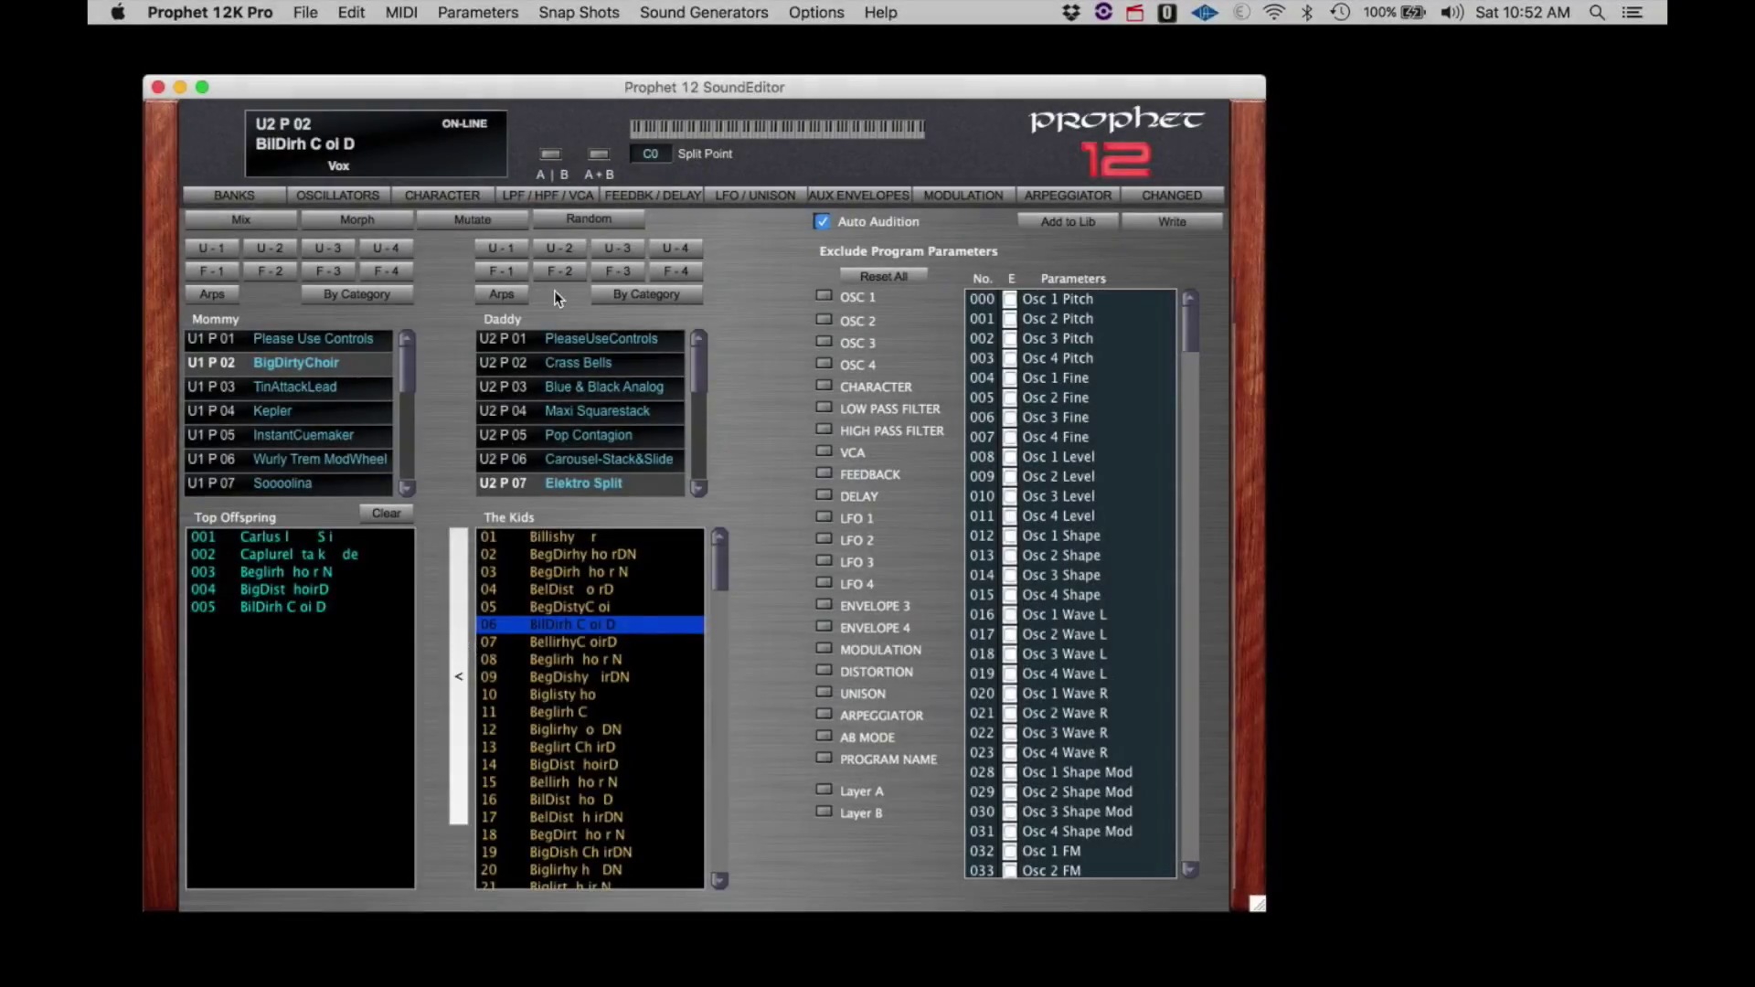
{"action": "left_click", "coordinate": [580, 220]}
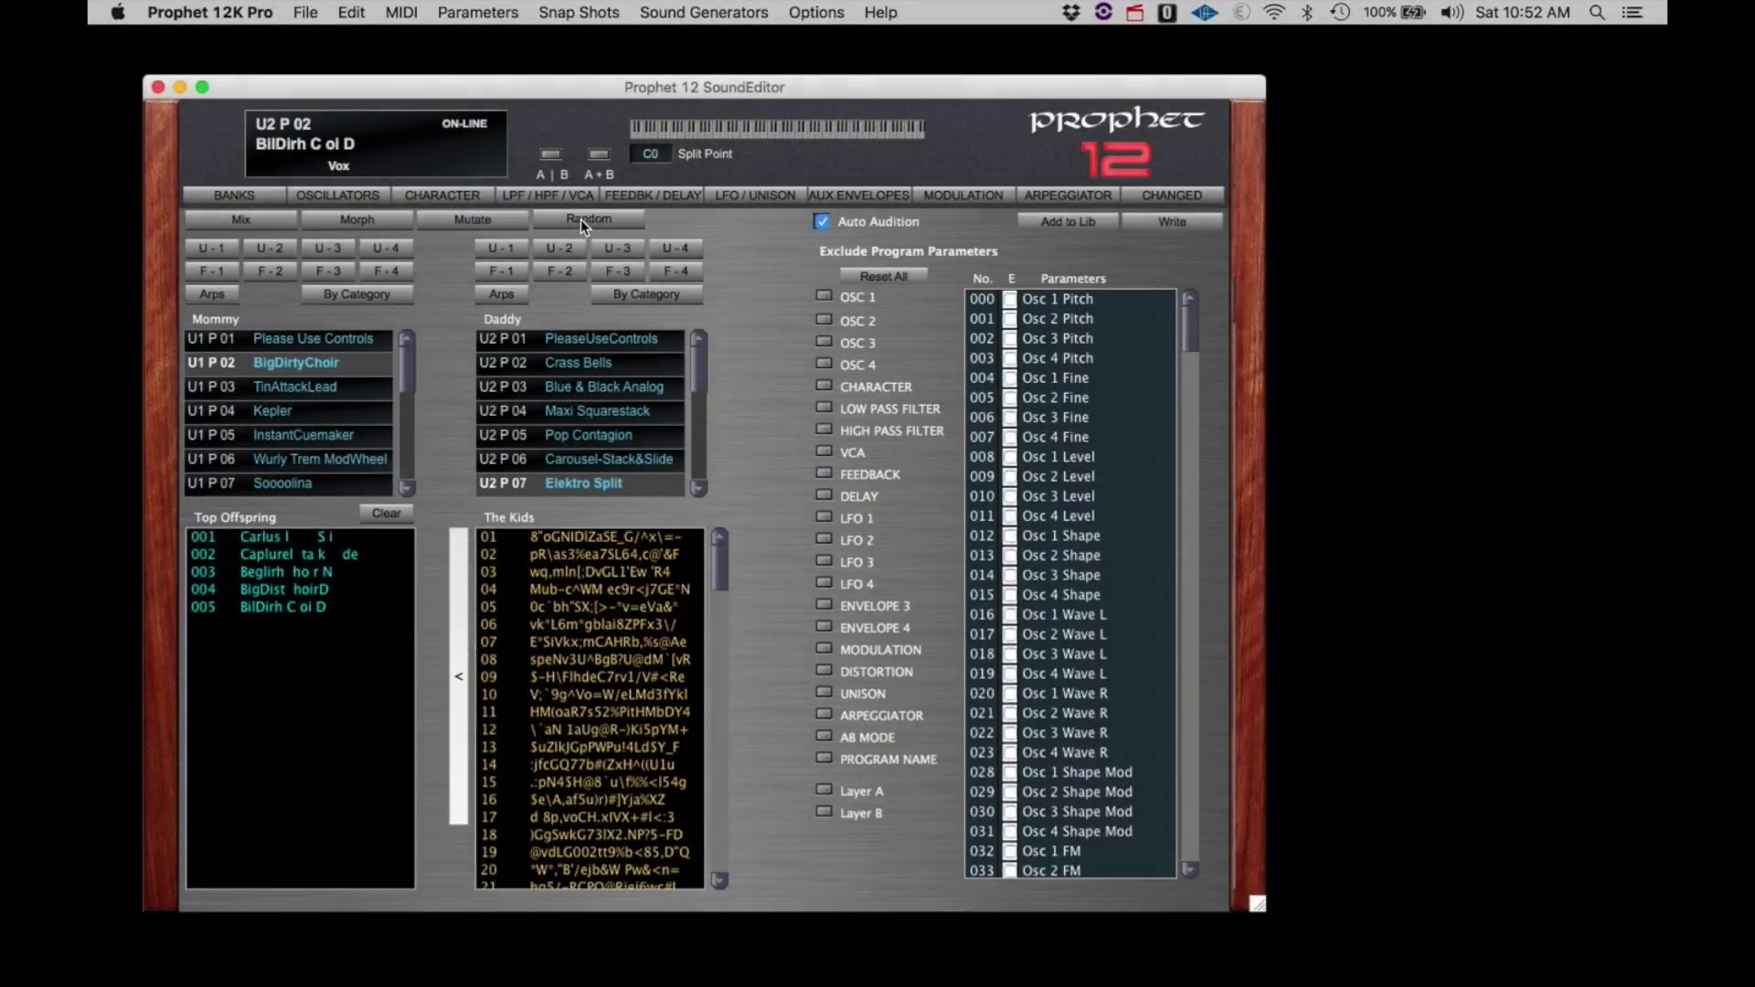
Set Wurly Trem ModWheel as Mommy and Blue & Black Analog as Daddy, and generate random kids several times
{"action": "left_click", "coordinate": [295, 458]}
{"action": "left_click", "coordinate": [585, 387]}
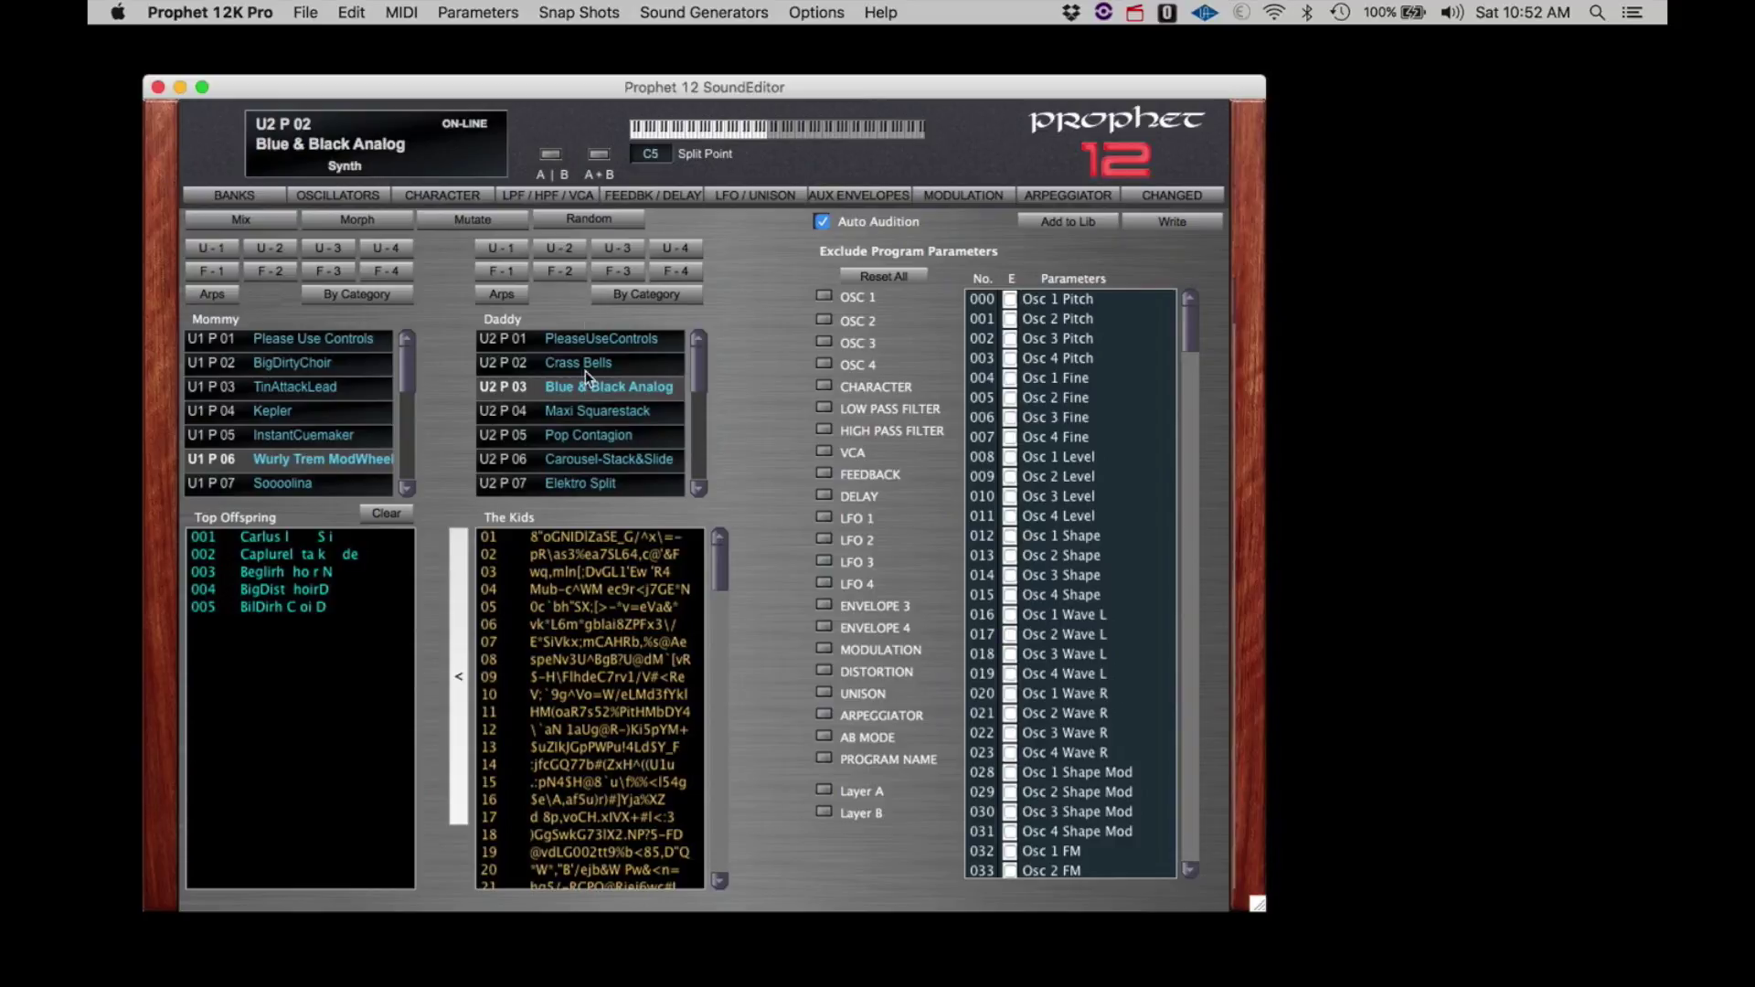
{"action": "left_click", "coordinate": [593, 216]}
{"action": "left_click", "coordinate": [593, 217]}
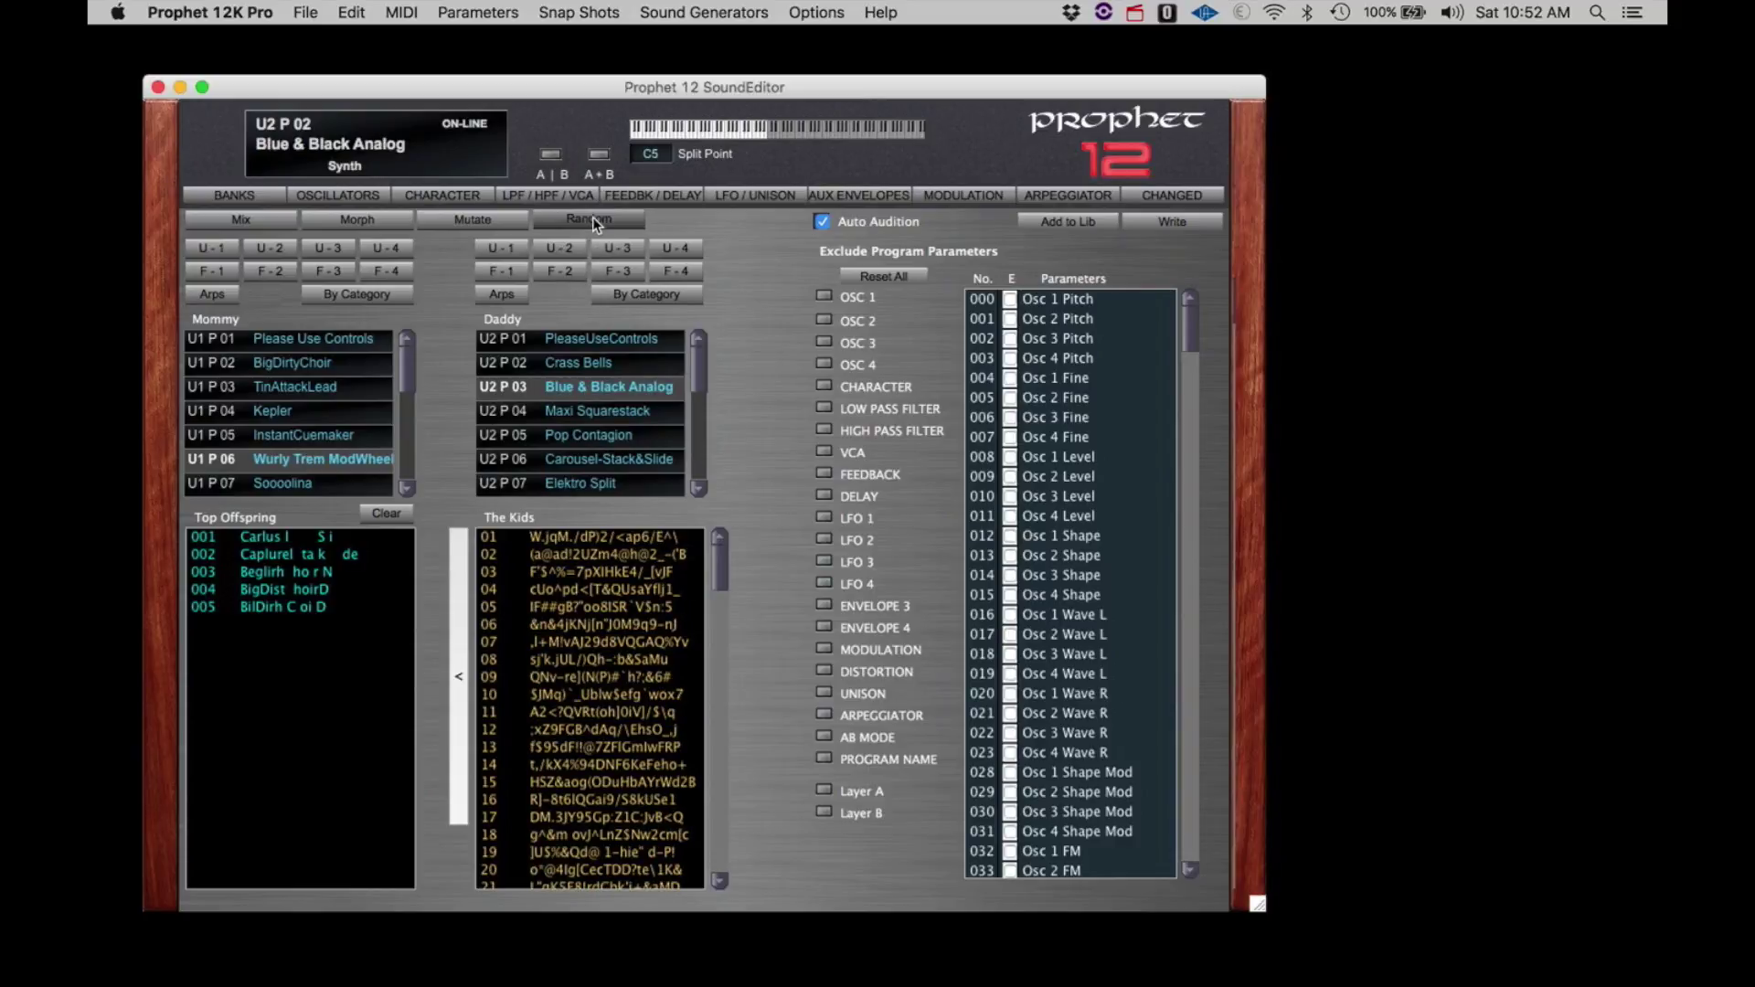
{"action": "left_click", "coordinate": [592, 216]}
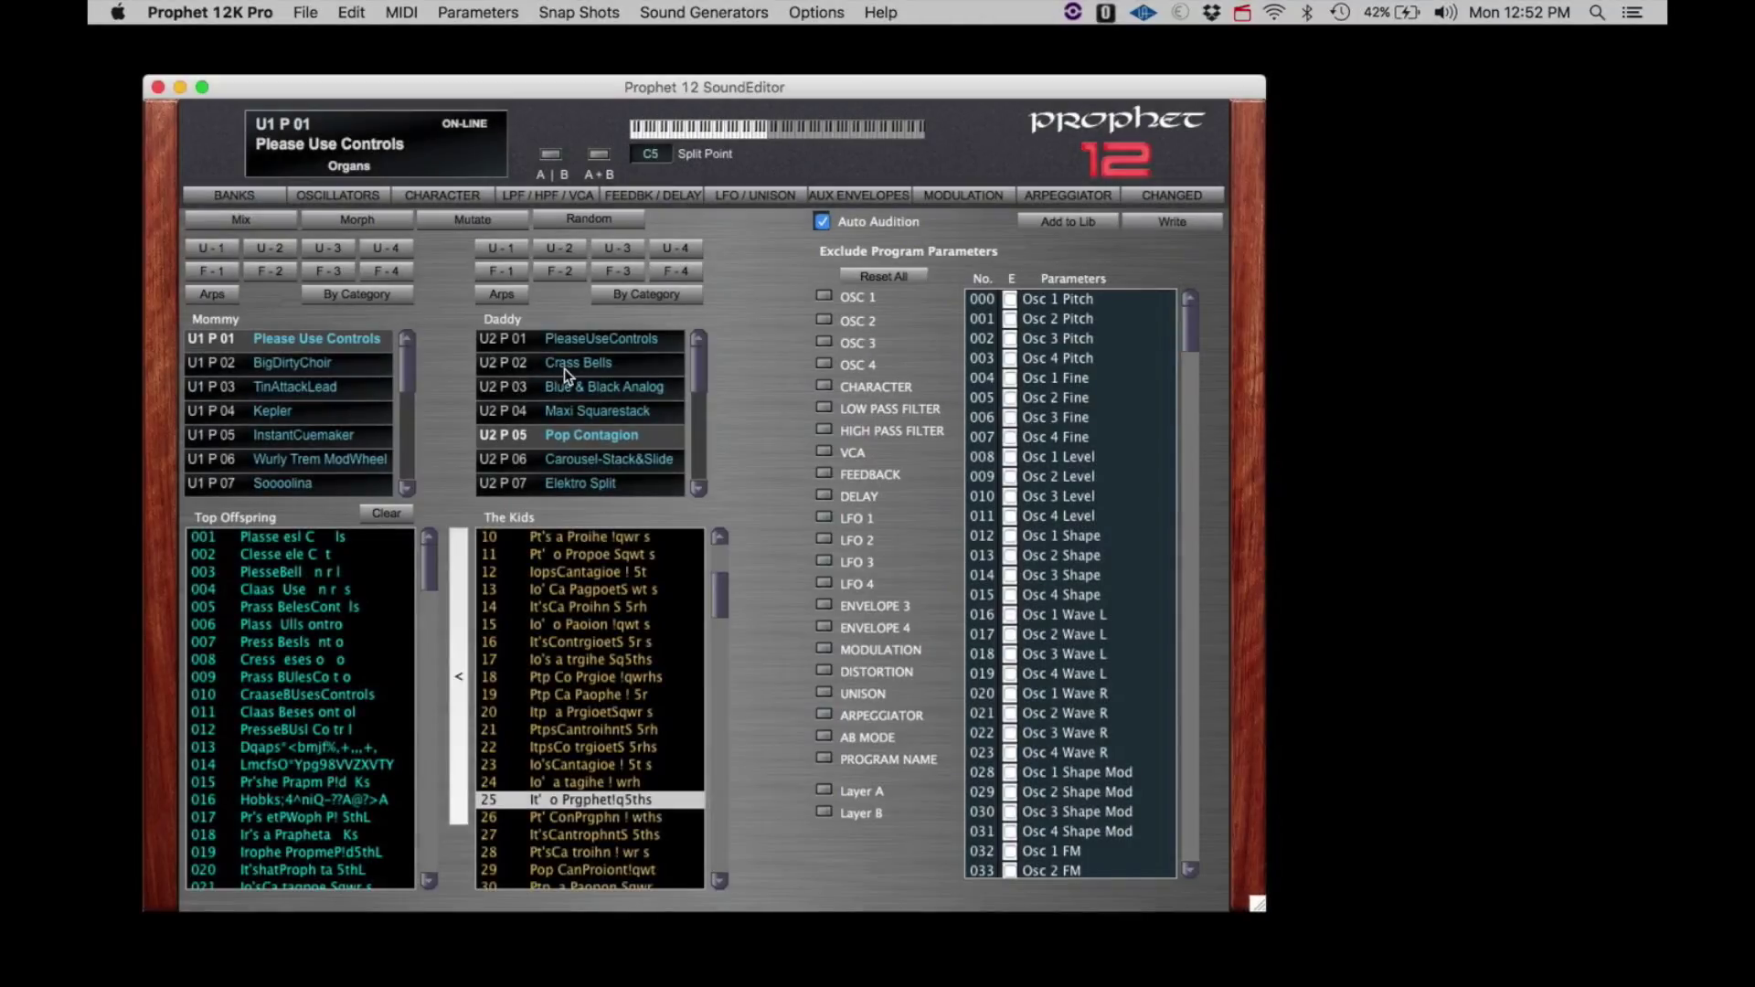
Set Crass Bells as Daddy, generate random kids with Please Use Controls, and audition kids 01 through 04
{"action": "left_click", "coordinate": [567, 363]}
{"action": "left_click", "coordinate": [581, 221]}
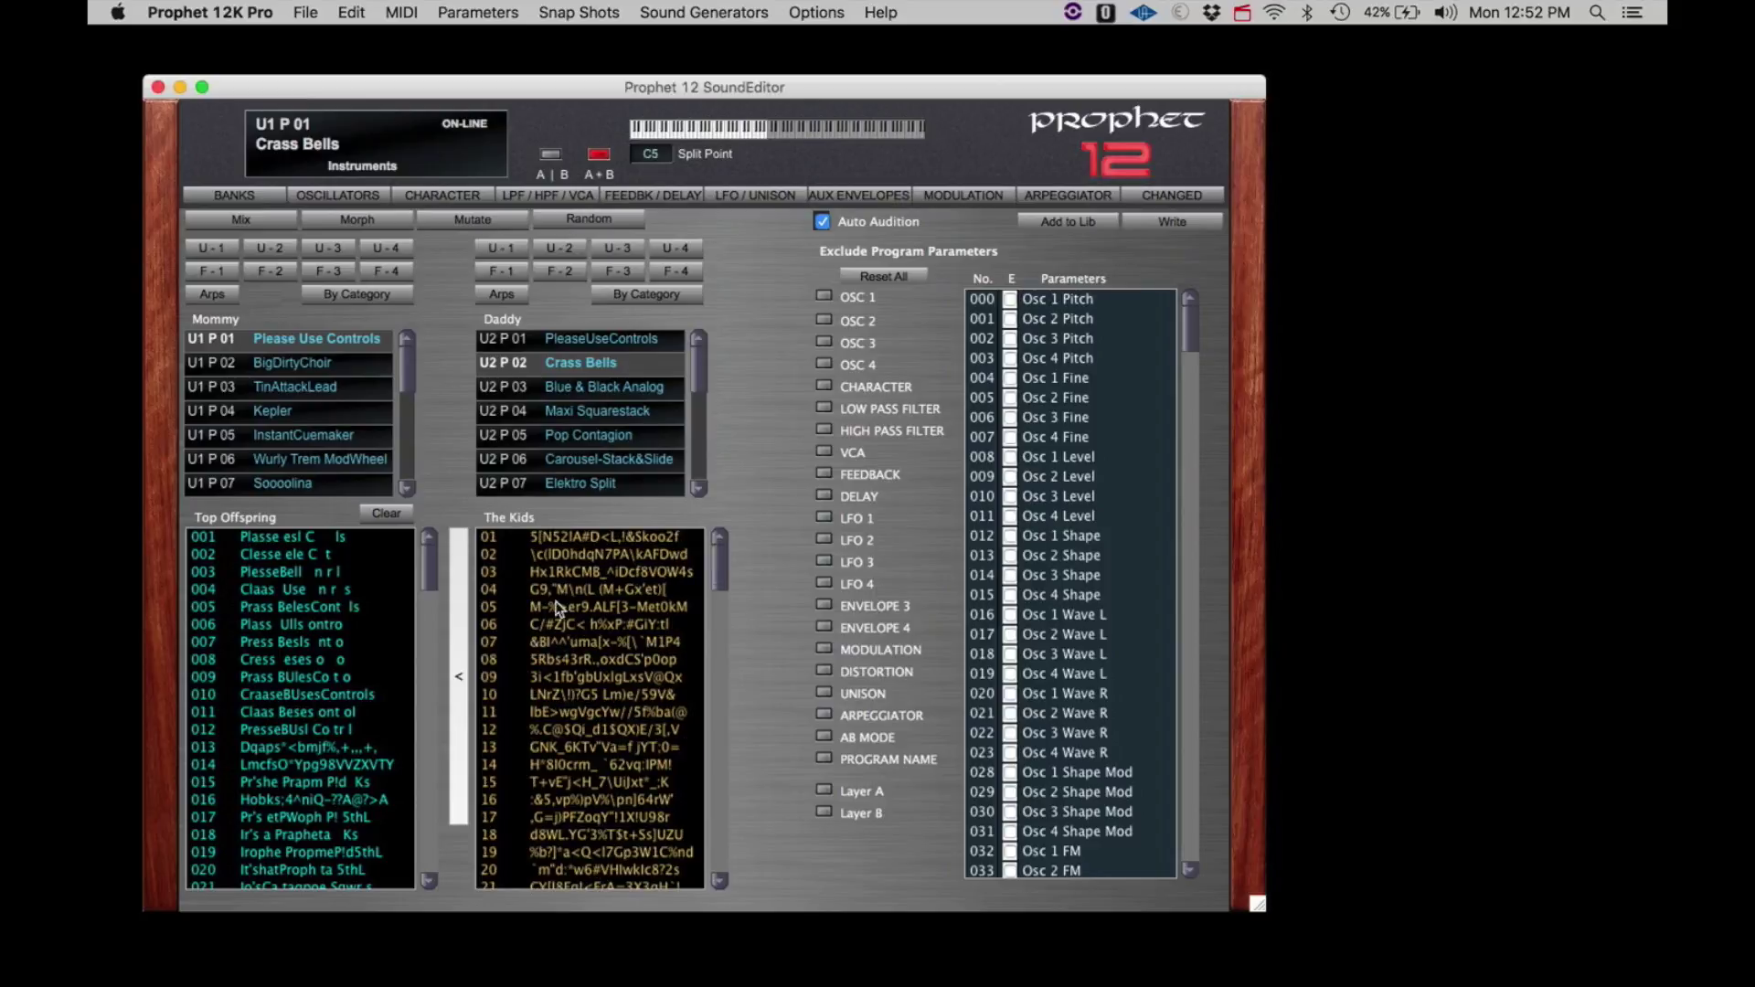
{"action": "left_click", "coordinate": [563, 539]}
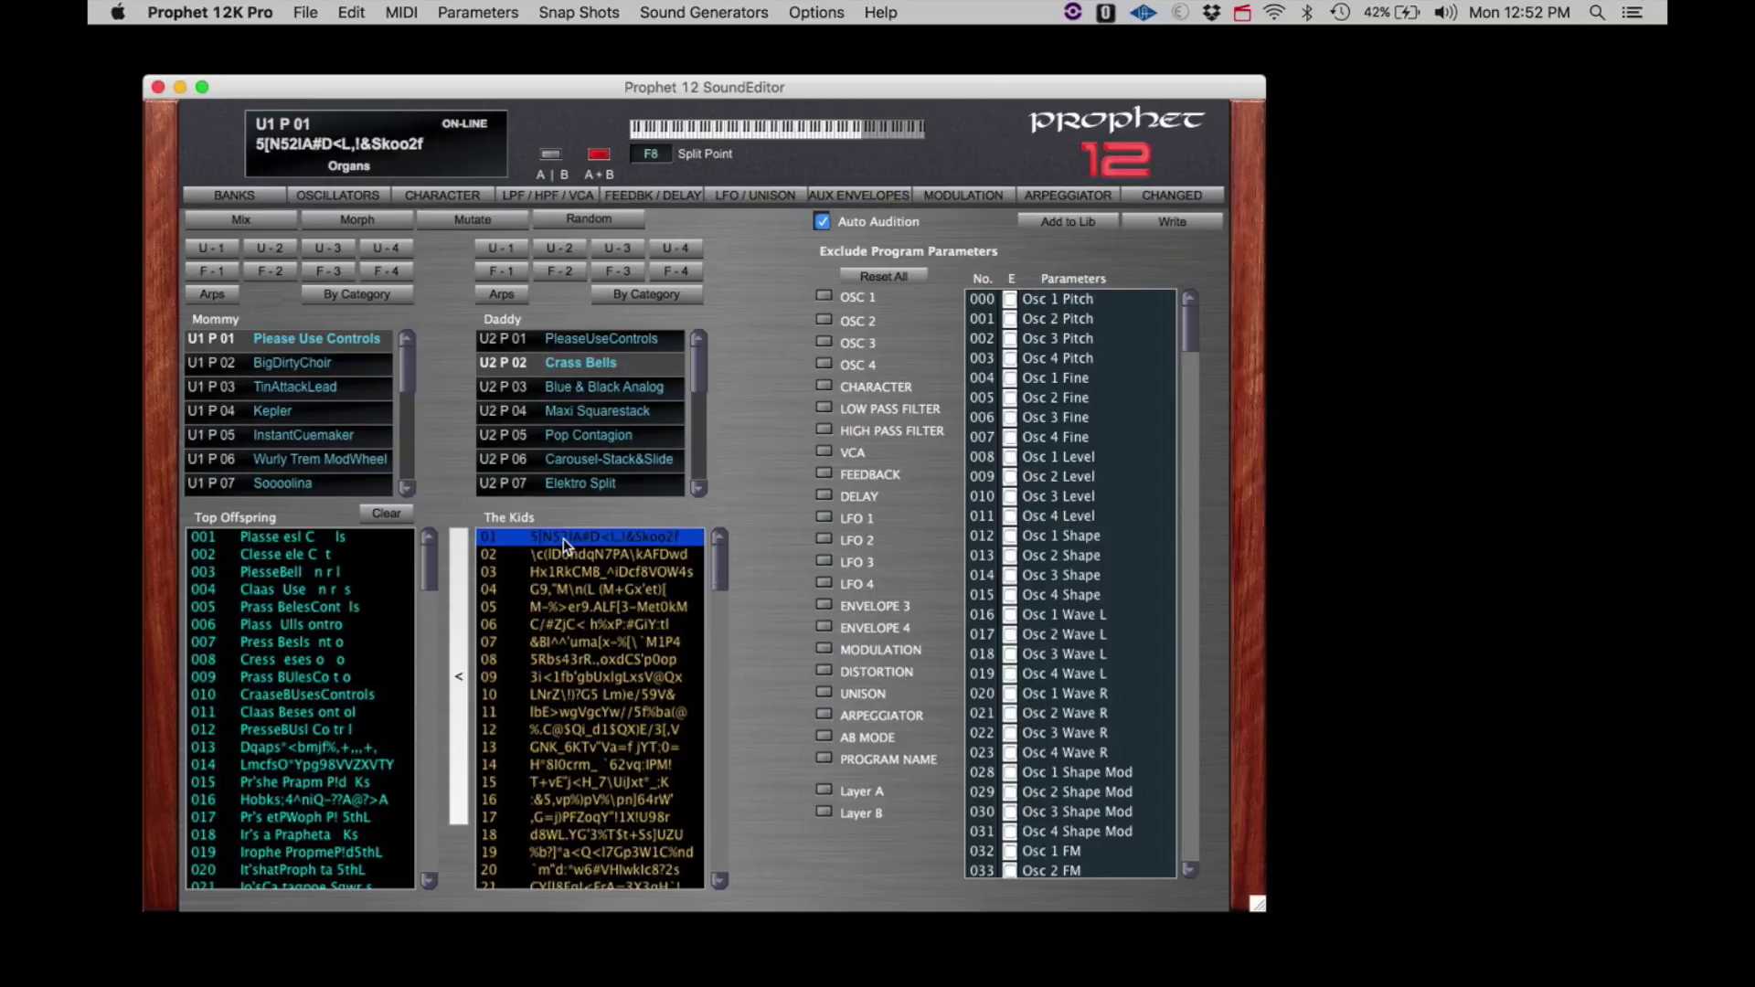
{"action": "left_click", "coordinate": [559, 556]}
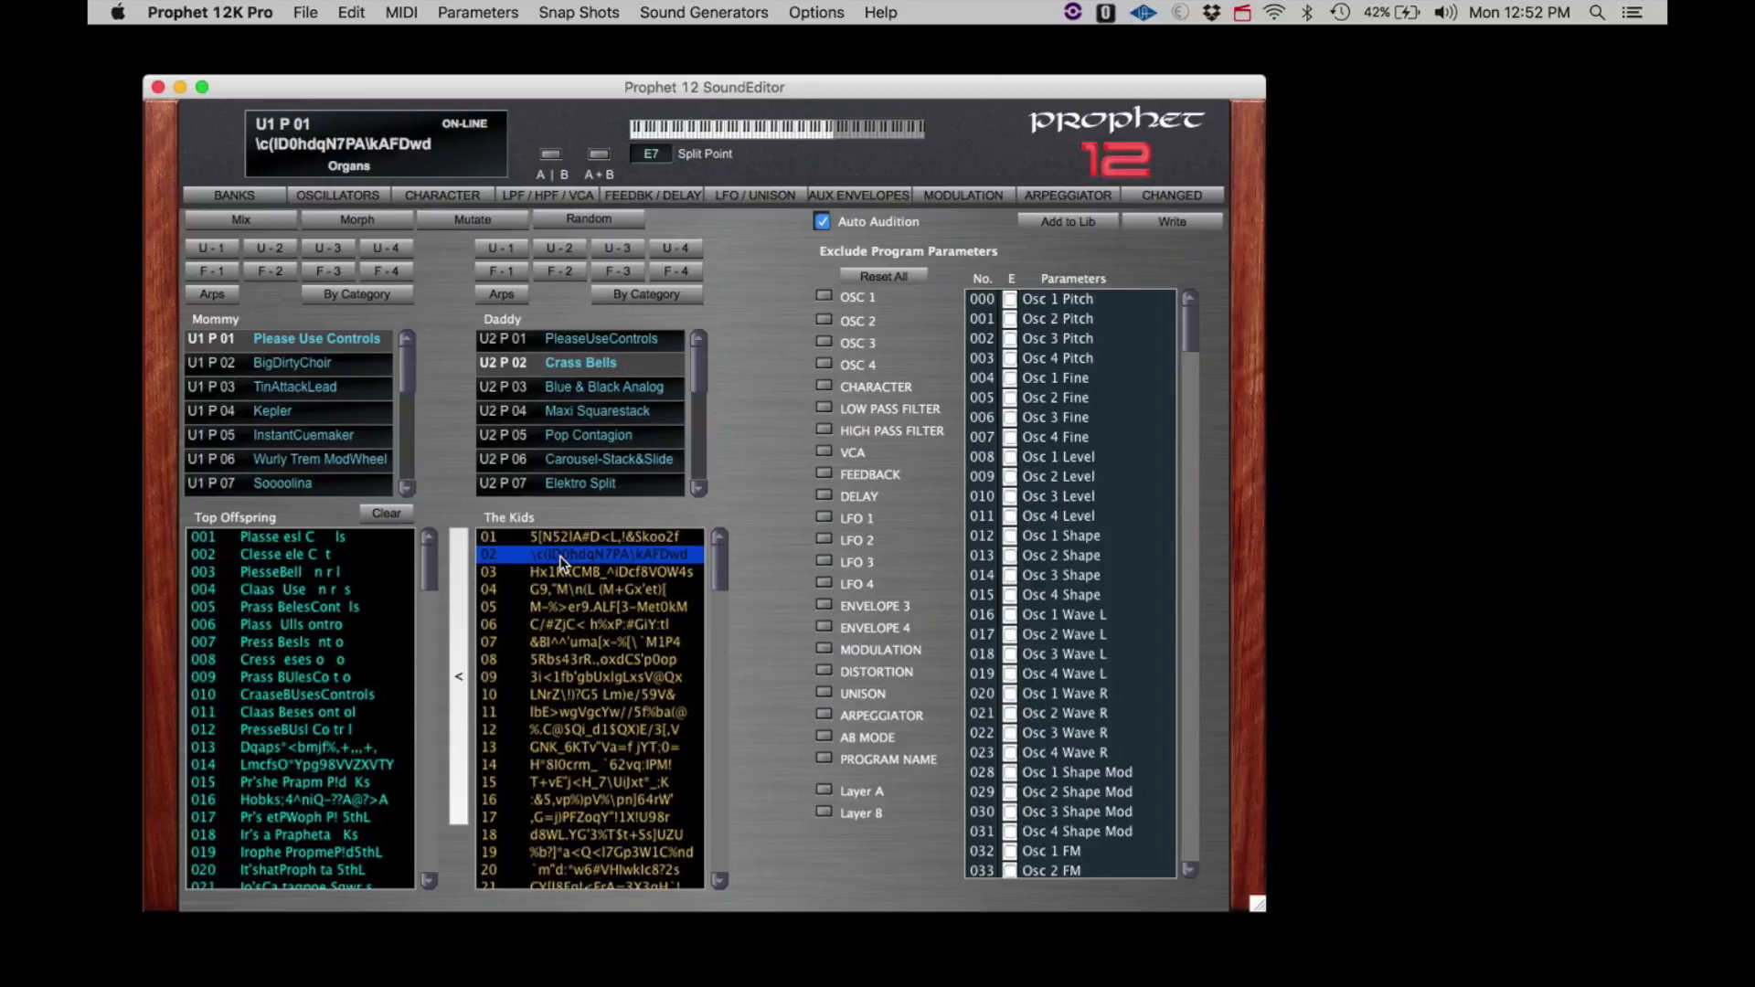
{"action": "left_click", "coordinate": [568, 572]}
{"action": "key", "text": "Down"}
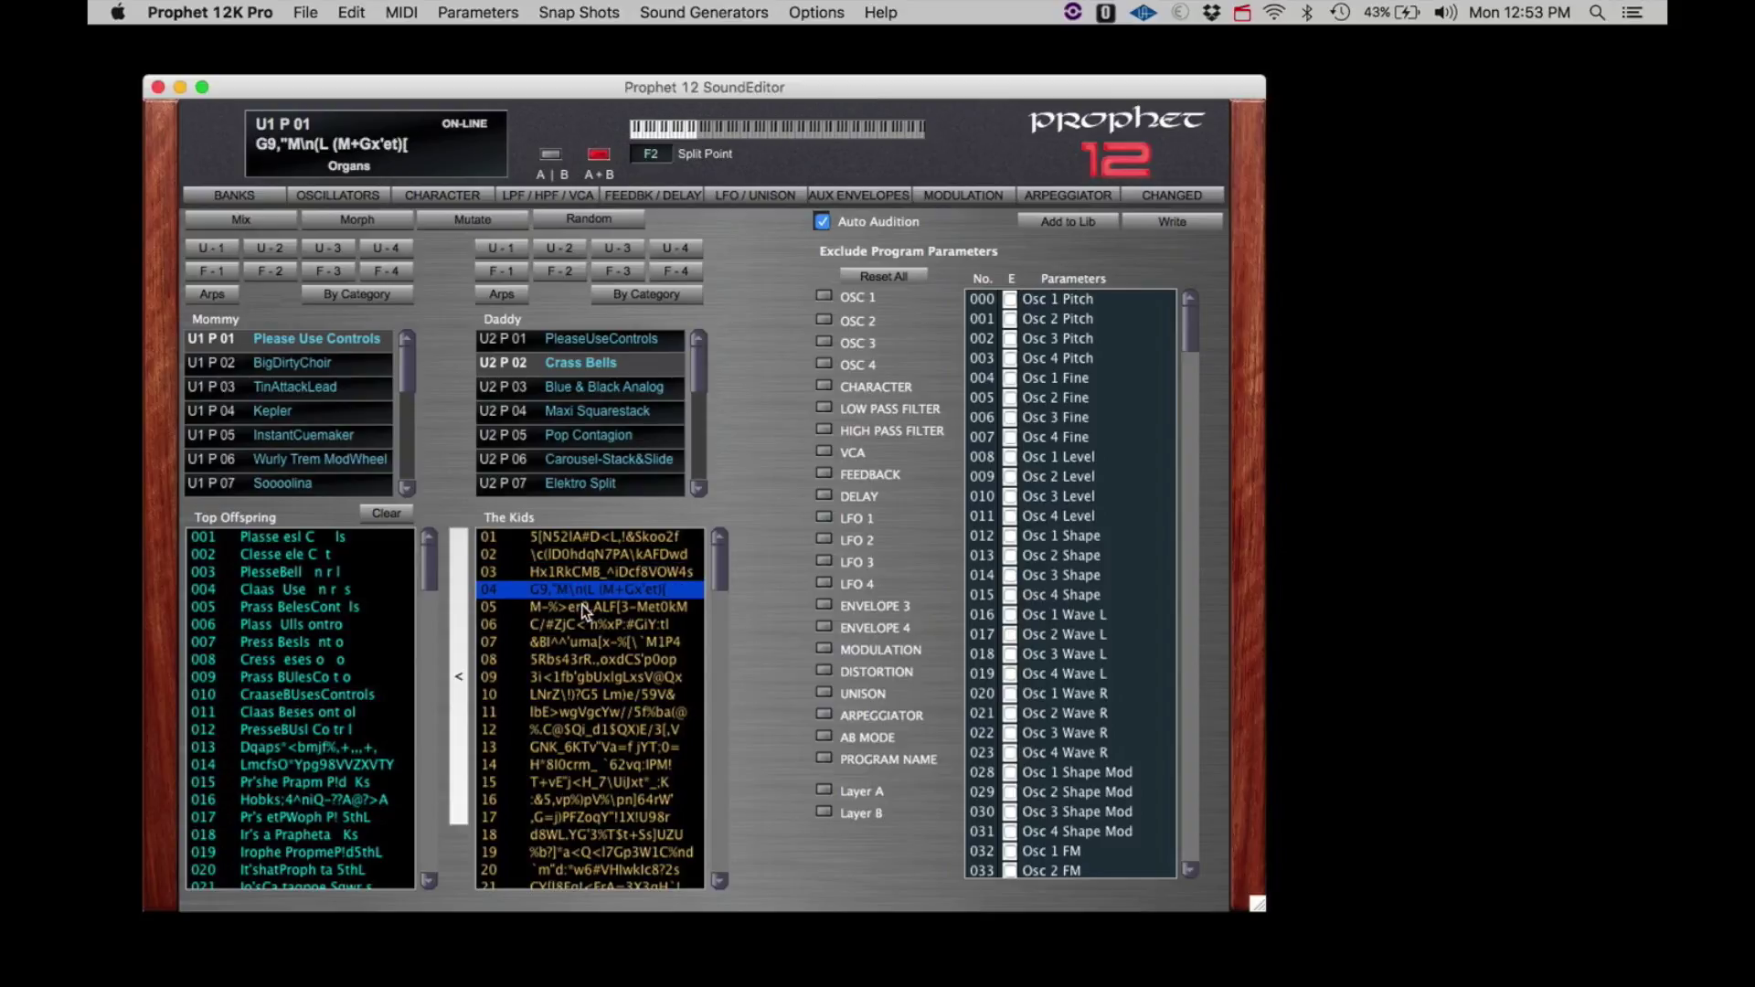
Set Elektro Split as Daddy, generate random kids with Please Use Controls, and audition kids 01, 03, 08 and 13
{"action": "left_click", "coordinate": [578, 485]}
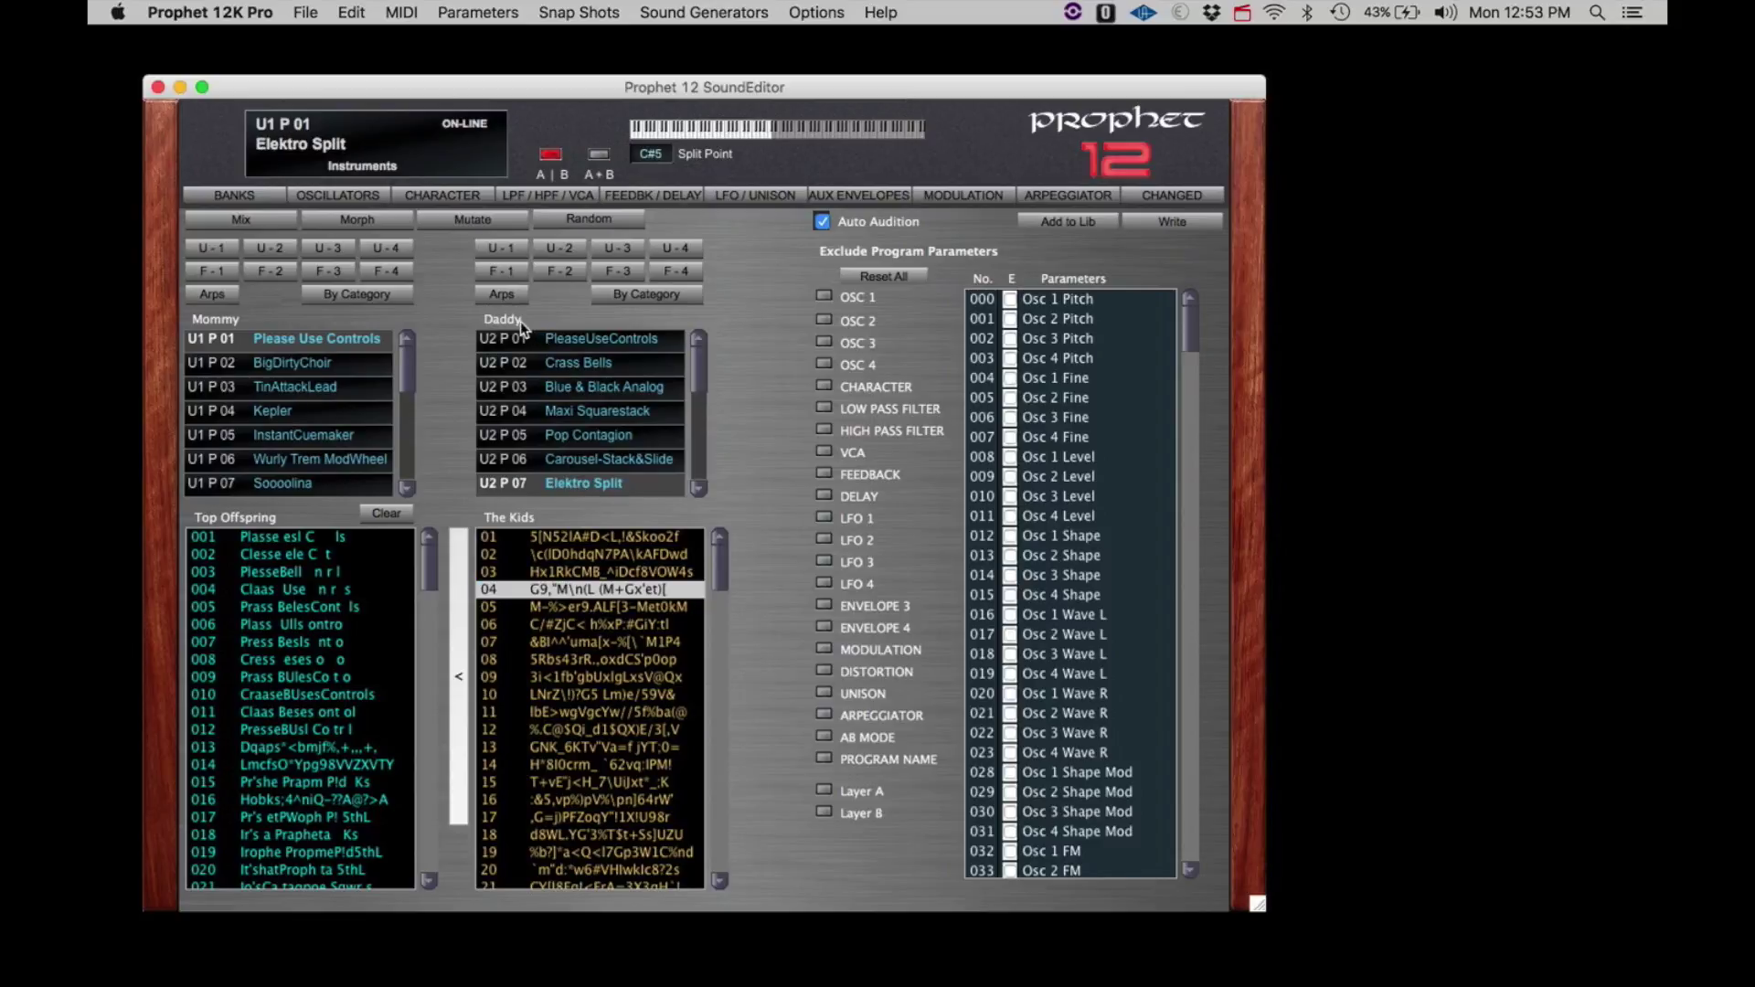
{"action": "left_click", "coordinate": [577, 223]}
{"action": "left_click", "coordinate": [580, 537]}
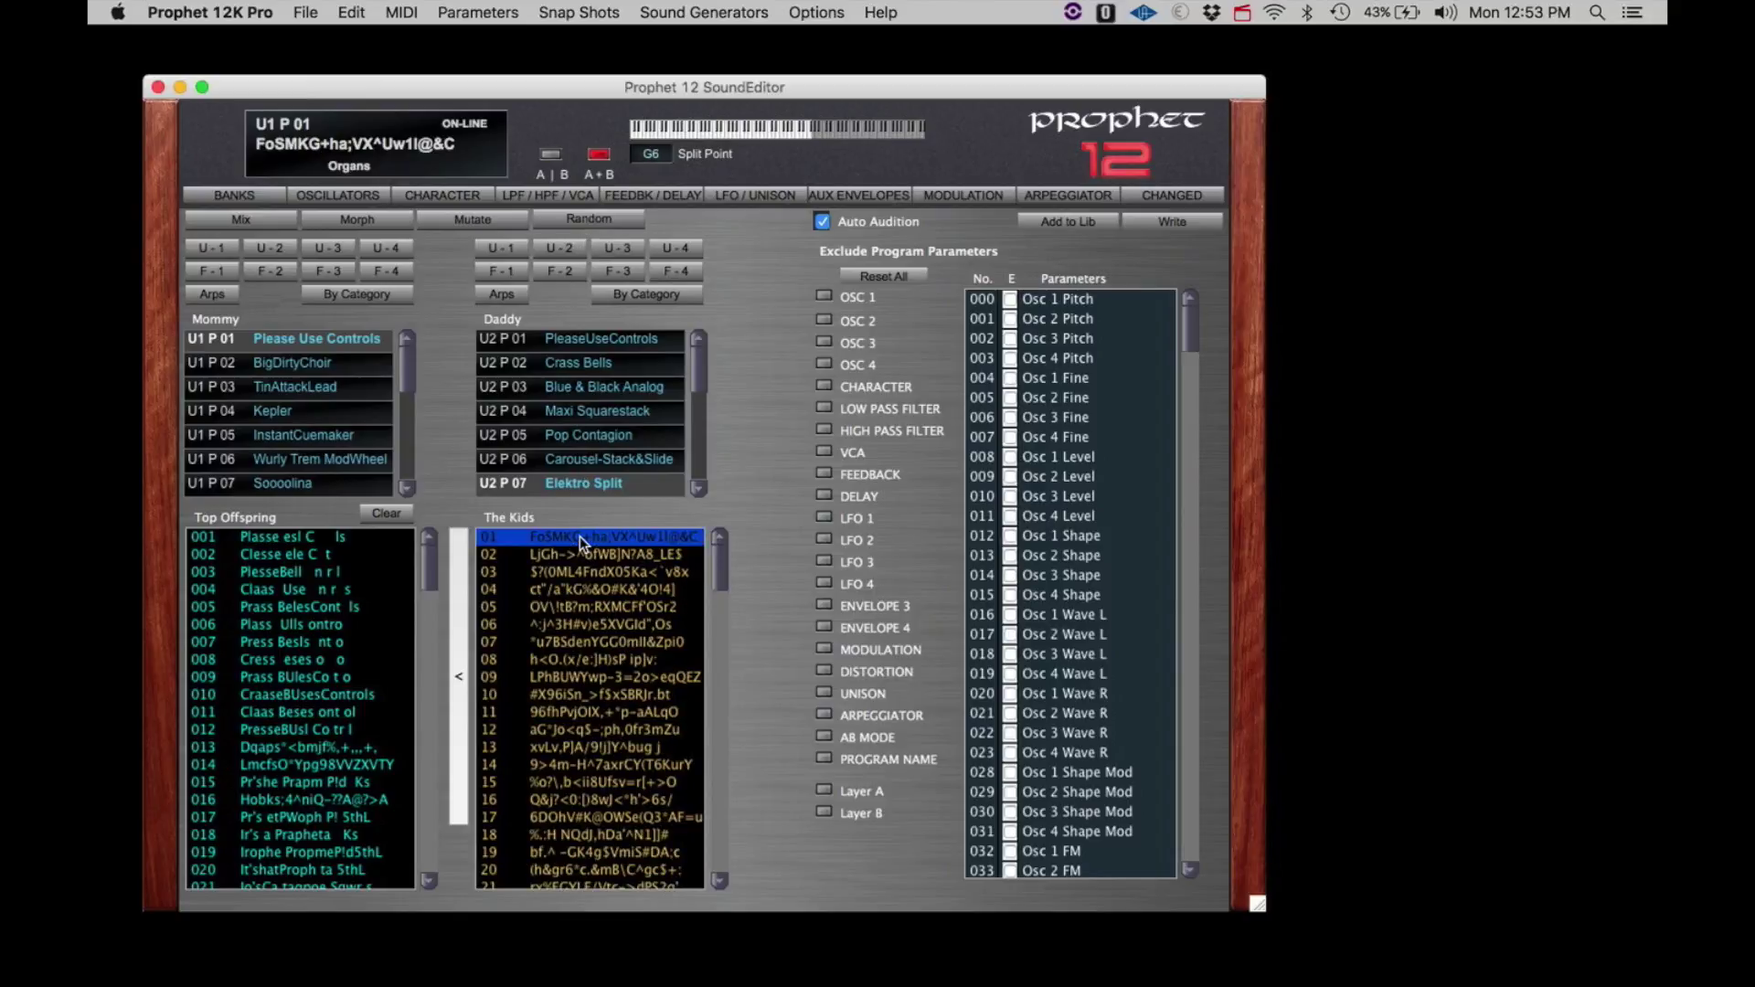
{"action": "left_click", "coordinate": [579, 568]}
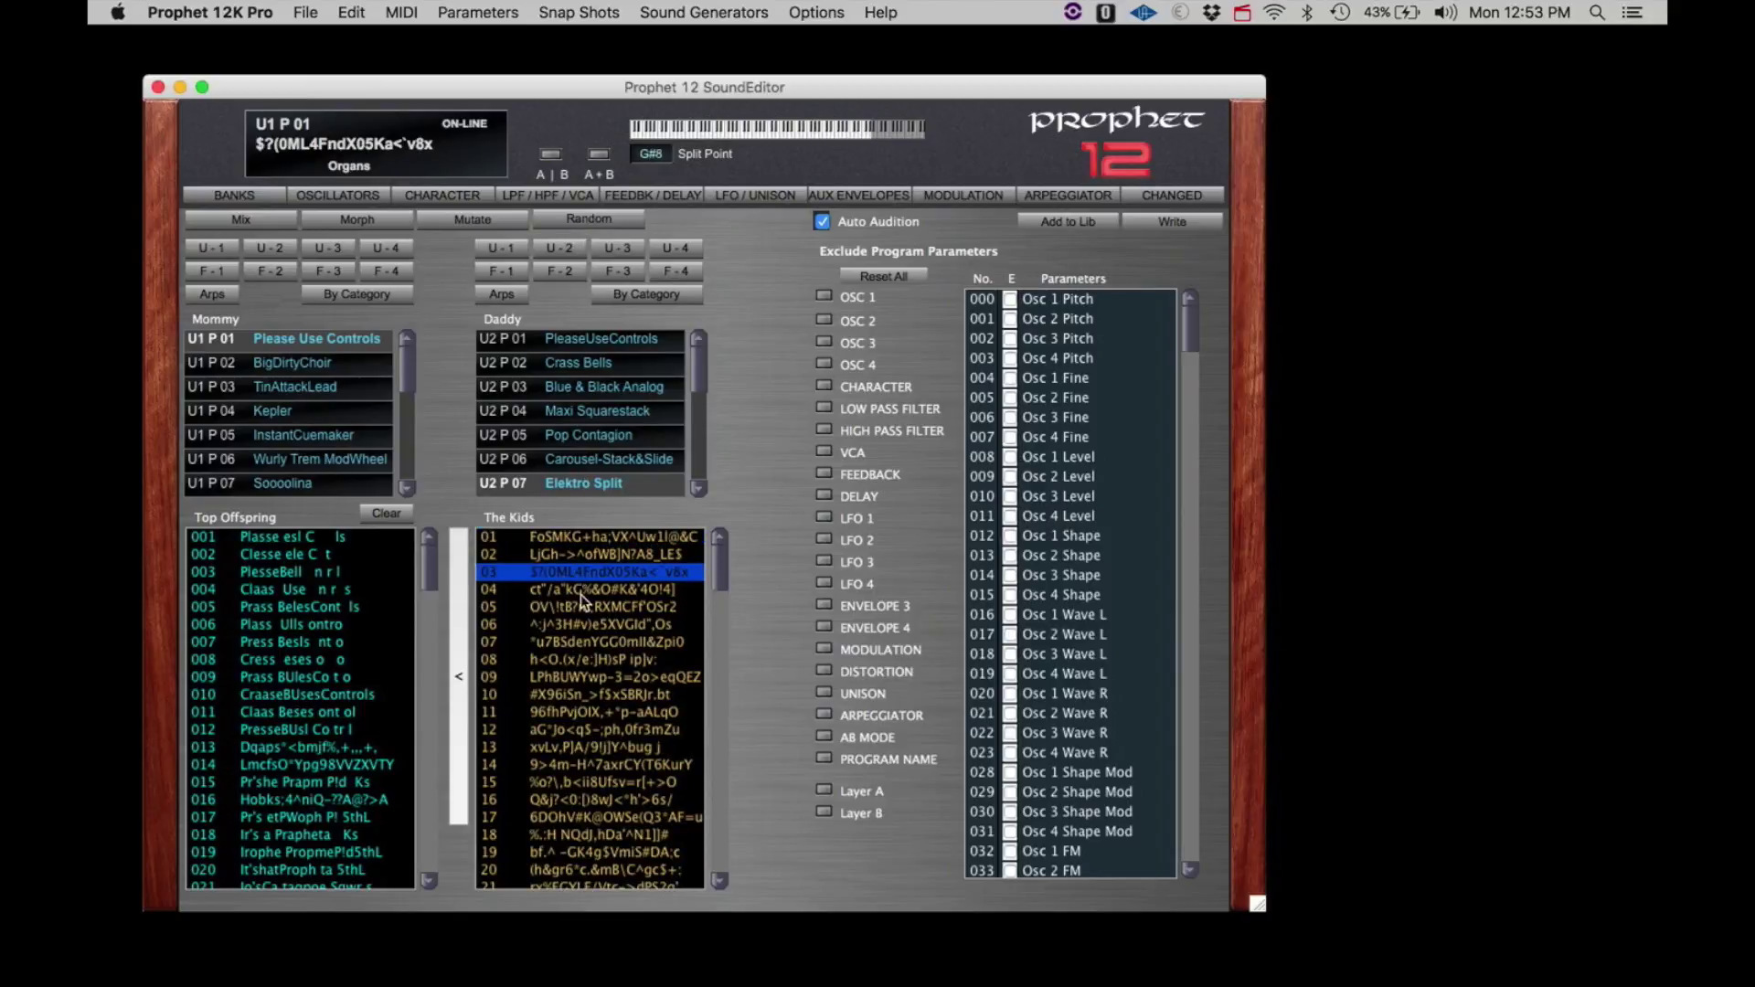
{"action": "left_click", "coordinate": [585, 660]}
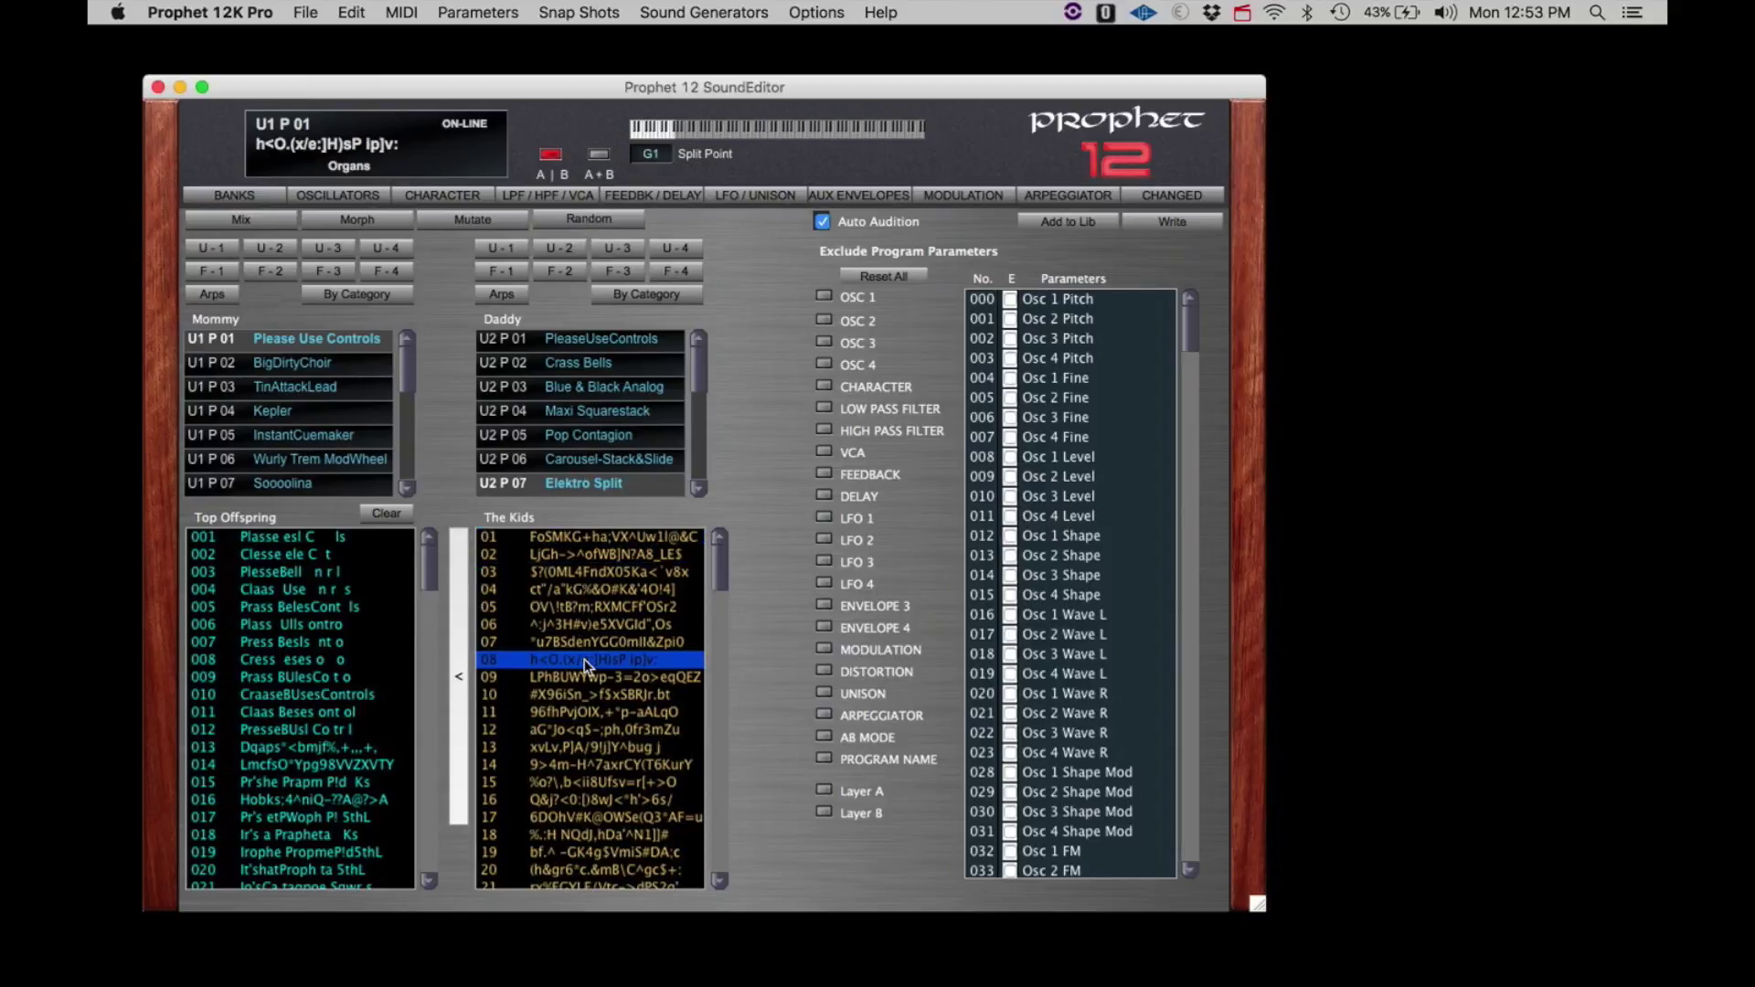
{"action": "left_click", "coordinate": [590, 751]}
Audition random kids 21, 24, 38, 42 and 57 of Please Use Controls and Elektro Split
{"action": "scroll", "coordinate": [593, 791], "scroll_direction": "down", "scroll_amount": 3}
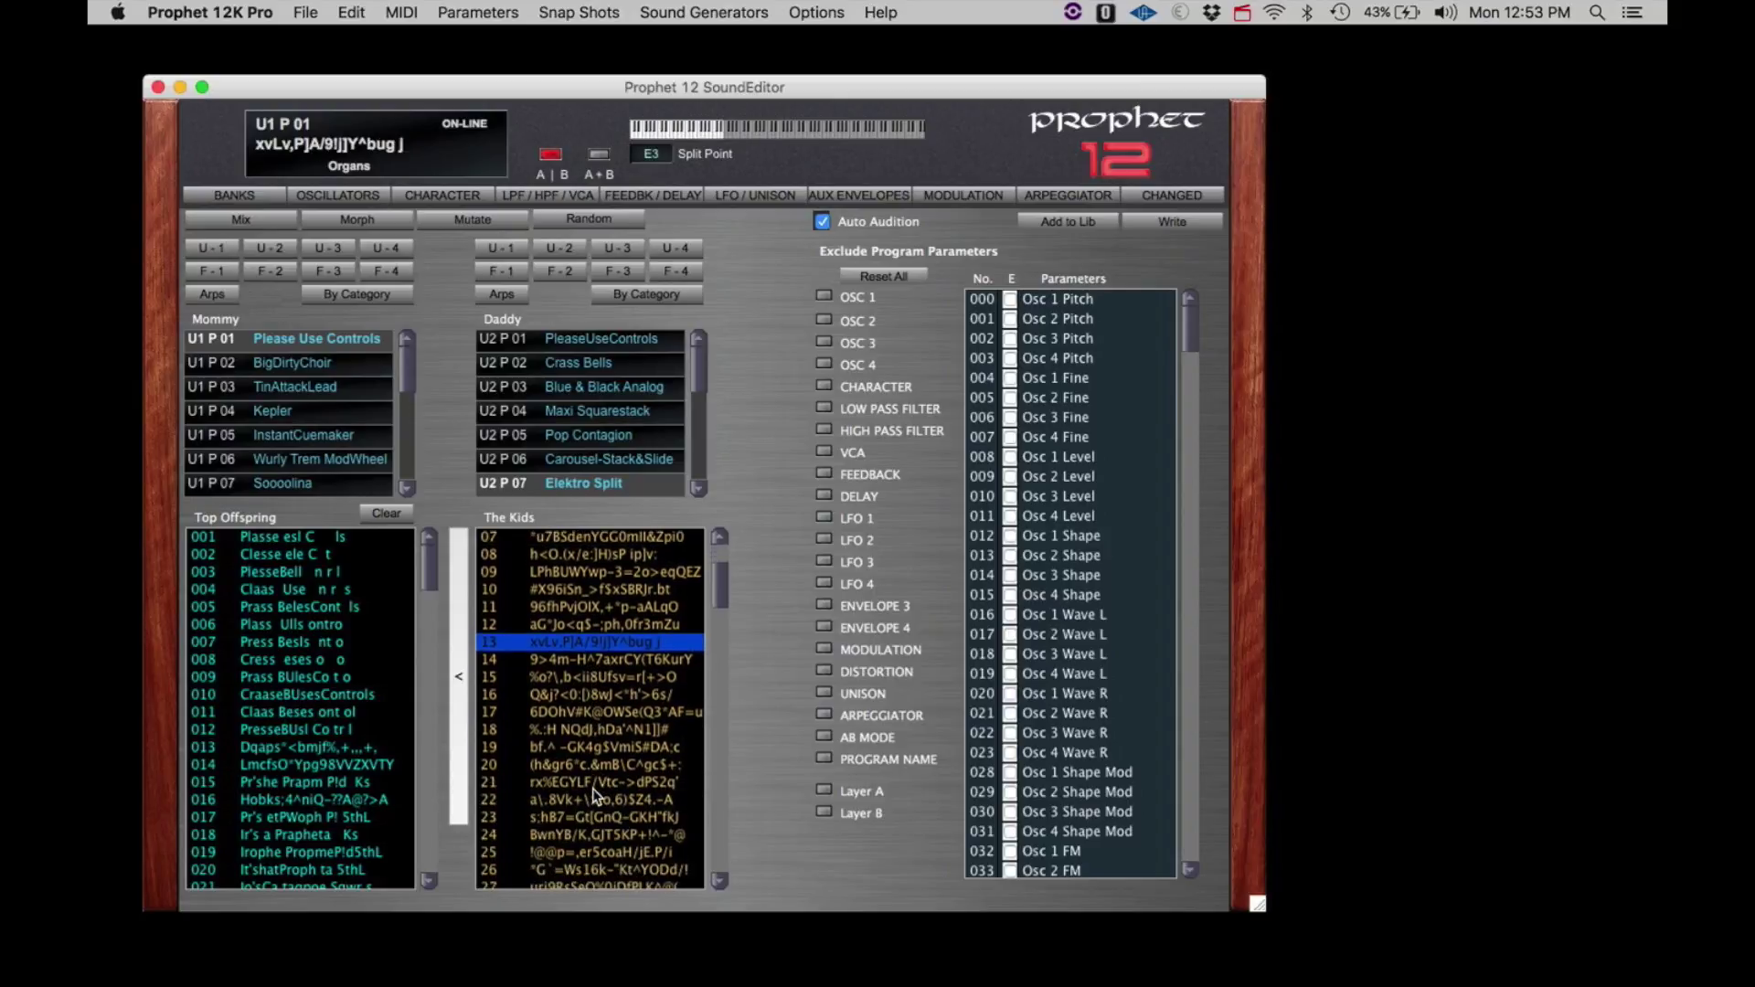
{"action": "left_click", "coordinate": [592, 786]}
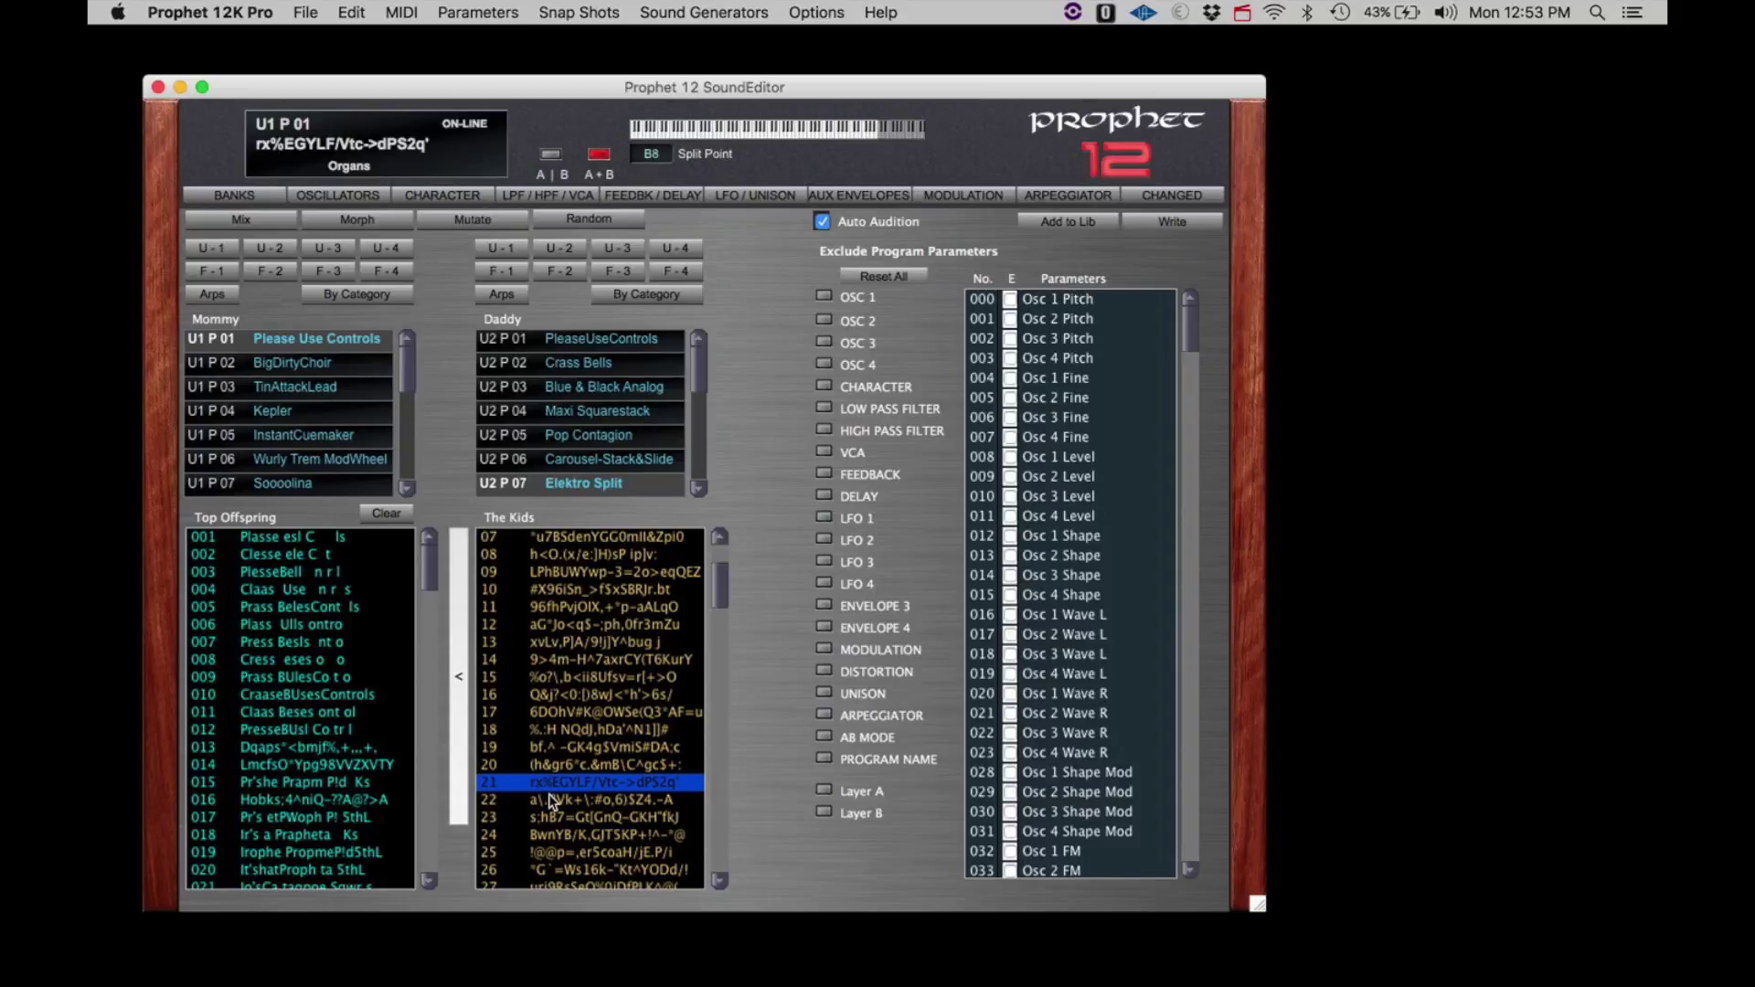
{"action": "scroll", "coordinate": [568, 835], "scroll_direction": "down", "scroll_amount": 2}
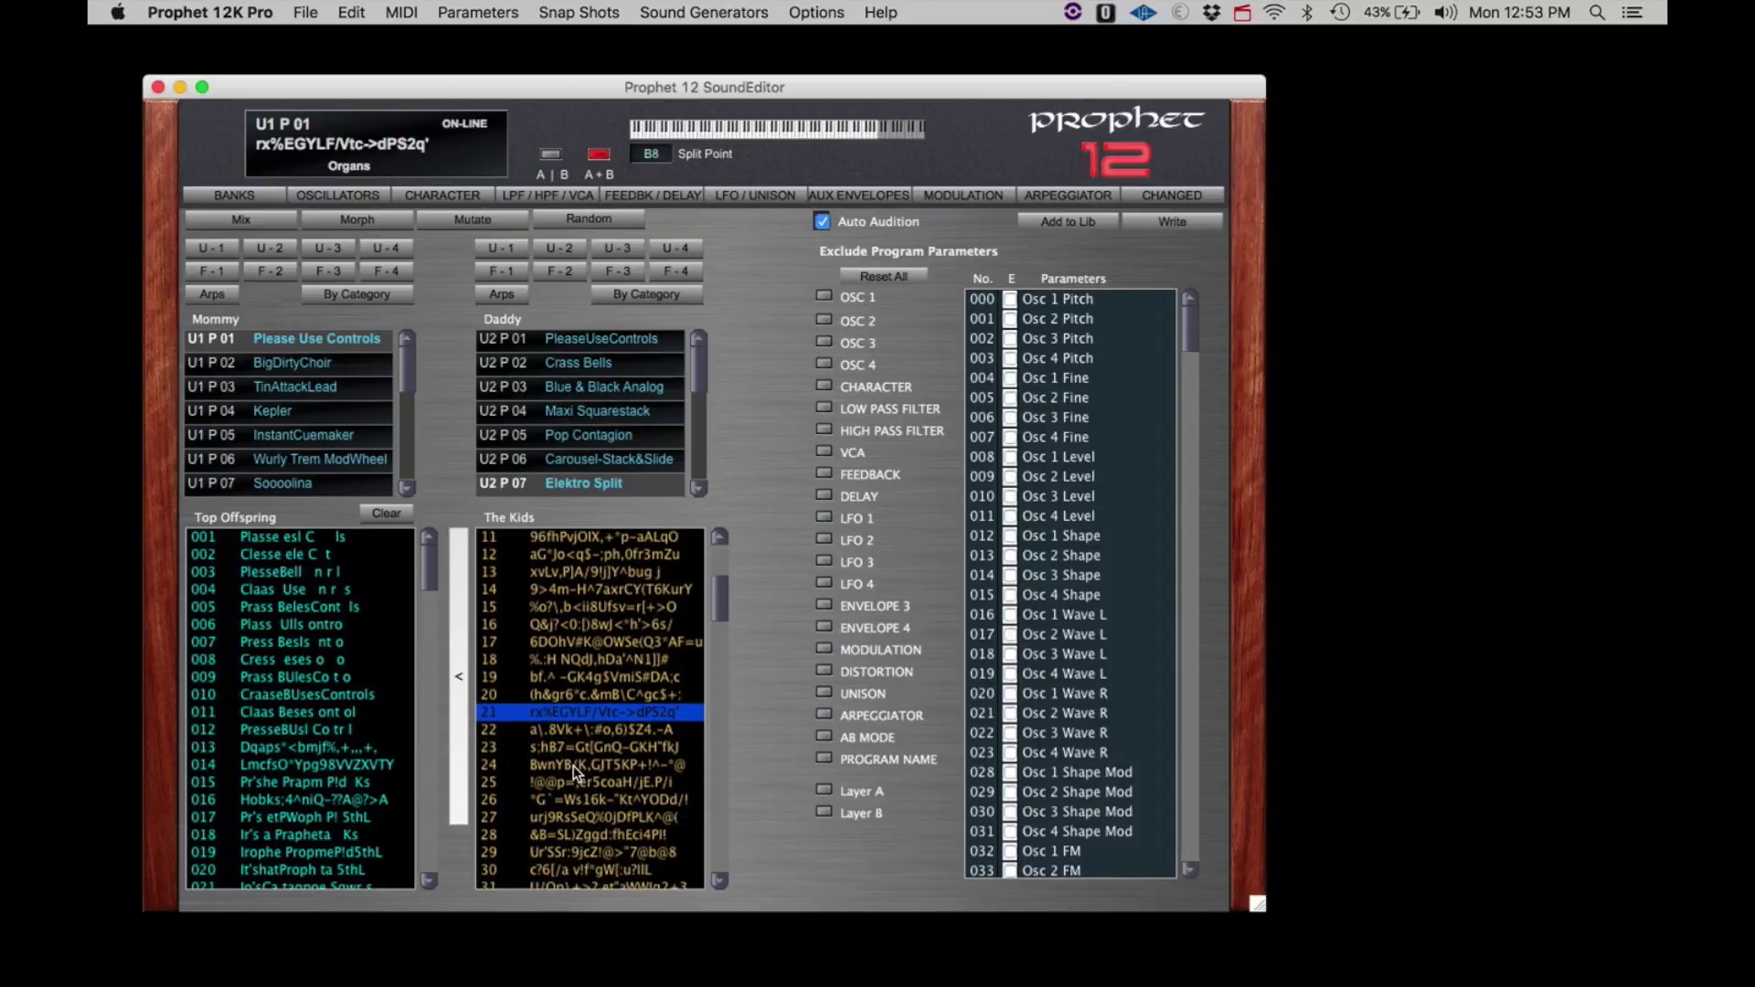
{"action": "left_click", "coordinate": [576, 768]}
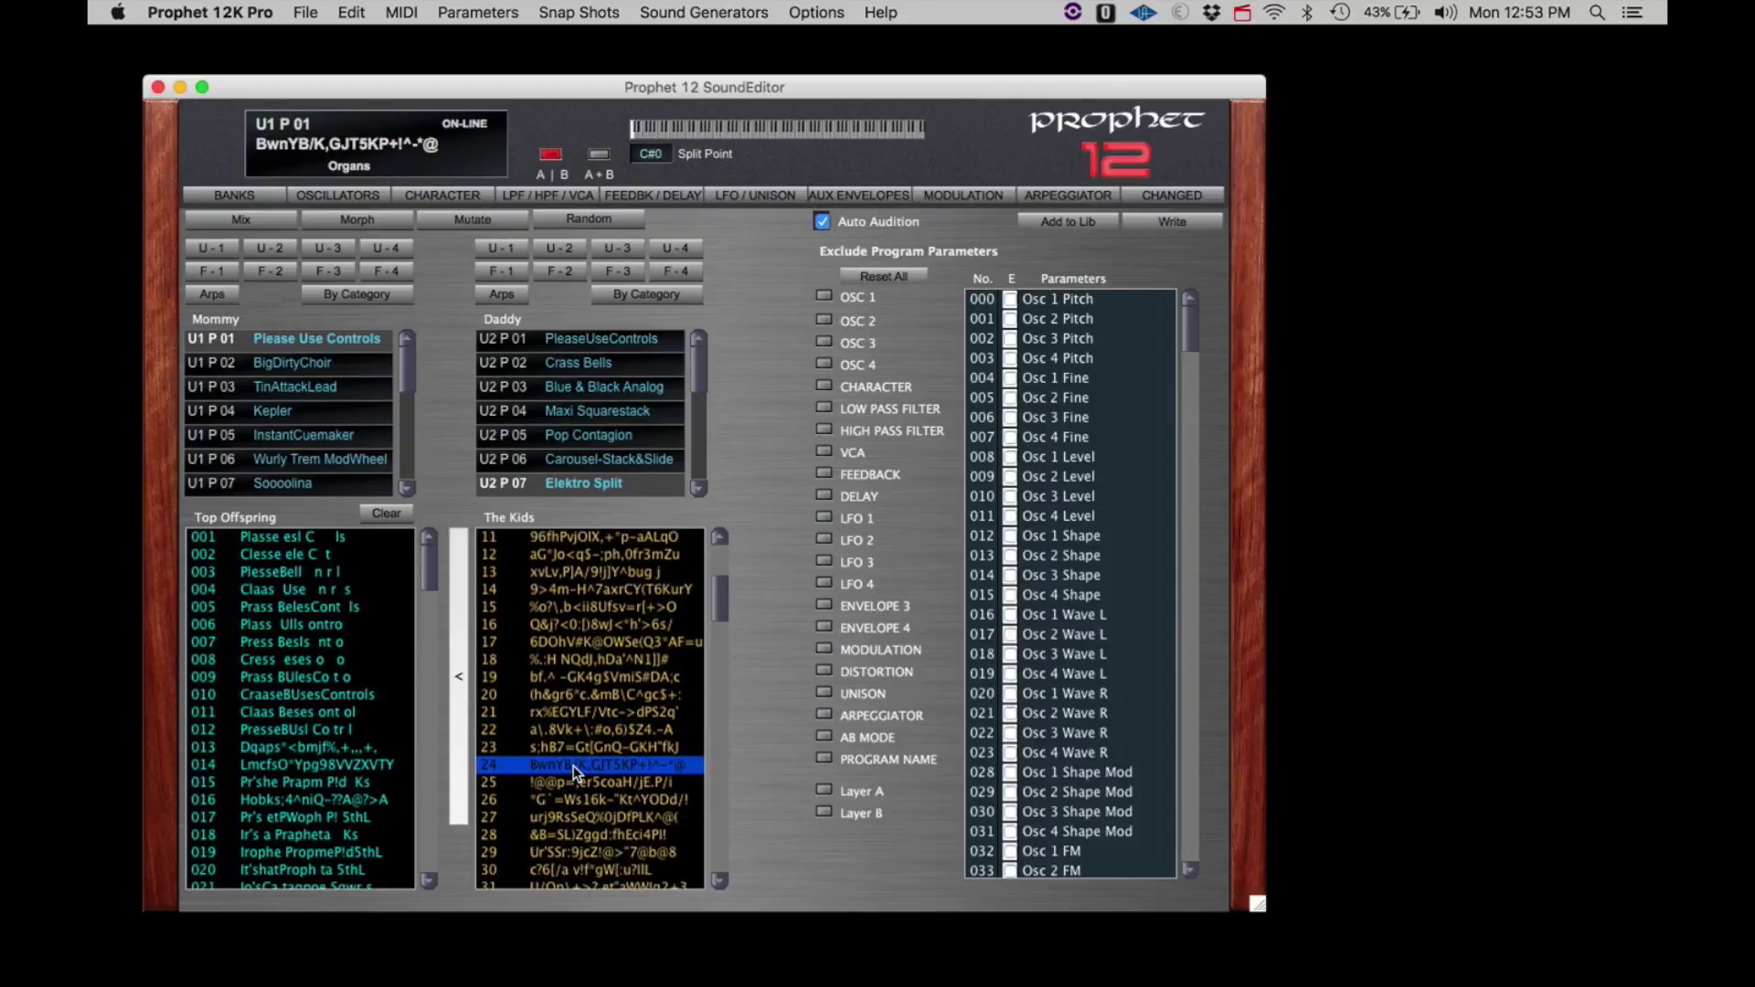
{"action": "scroll", "coordinate": [588, 834], "scroll_direction": "down", "scroll_amount": 5}
{"action": "left_click", "coordinate": [589, 838]}
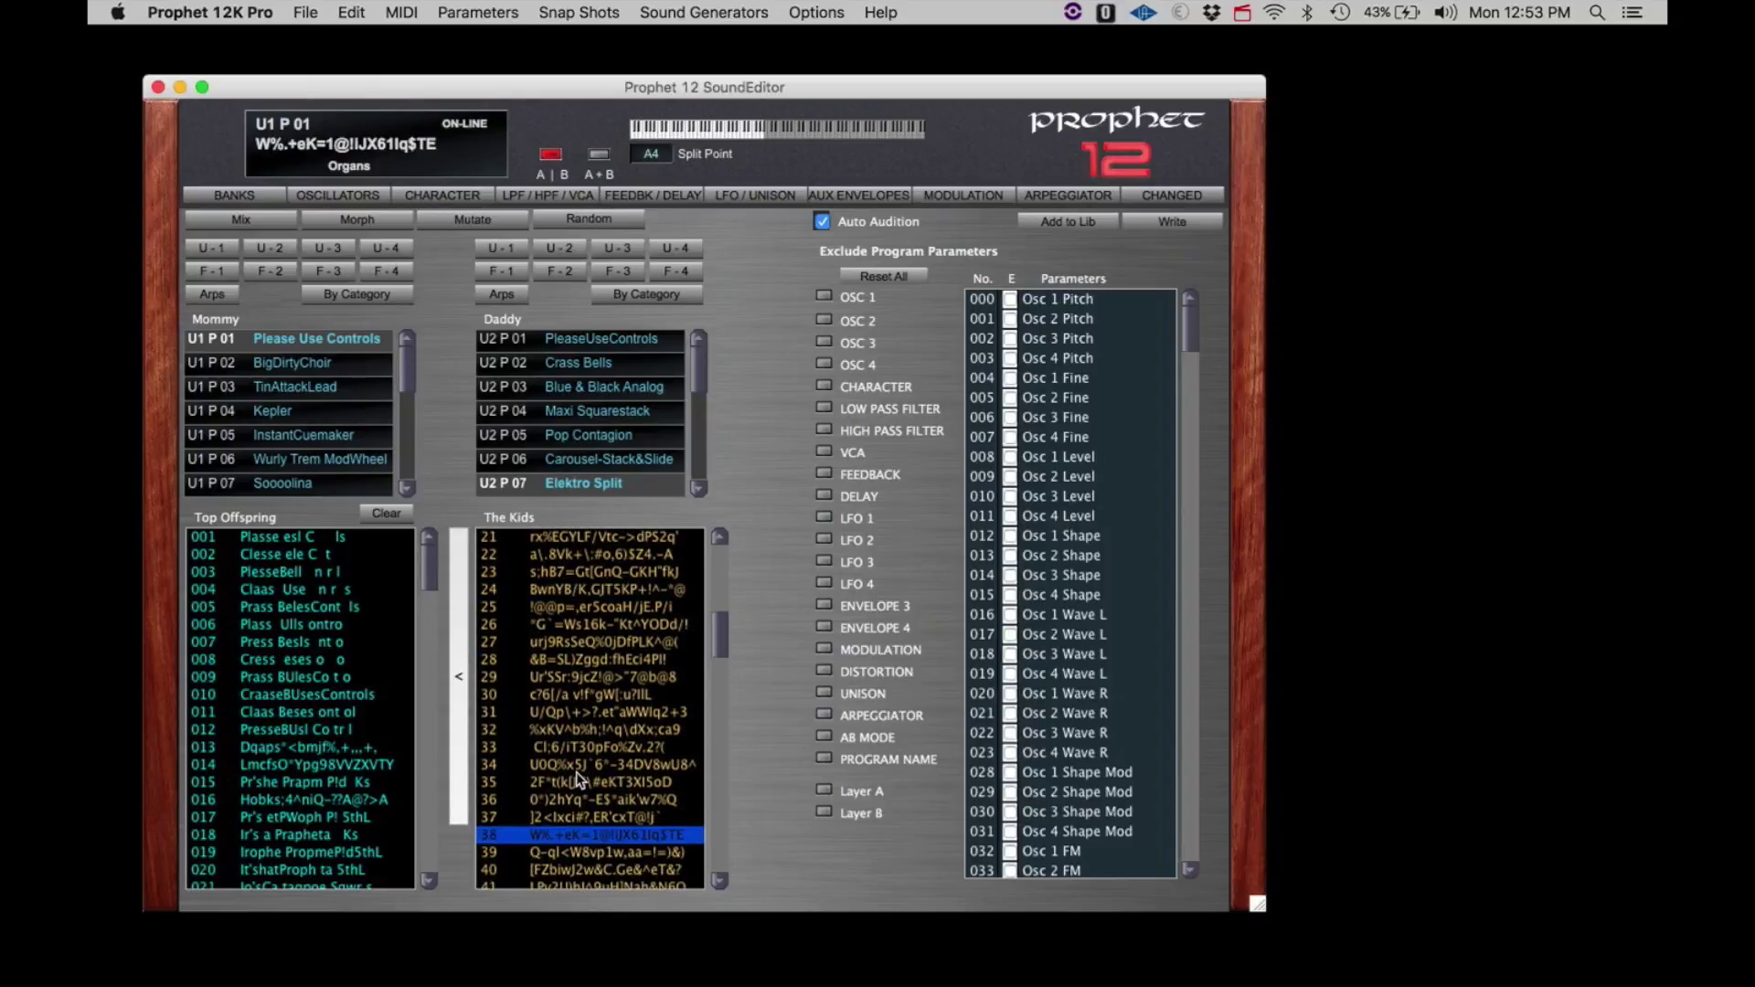
{"action": "scroll", "coordinate": [576, 772], "scroll_direction": "down", "scroll_amount": 4}
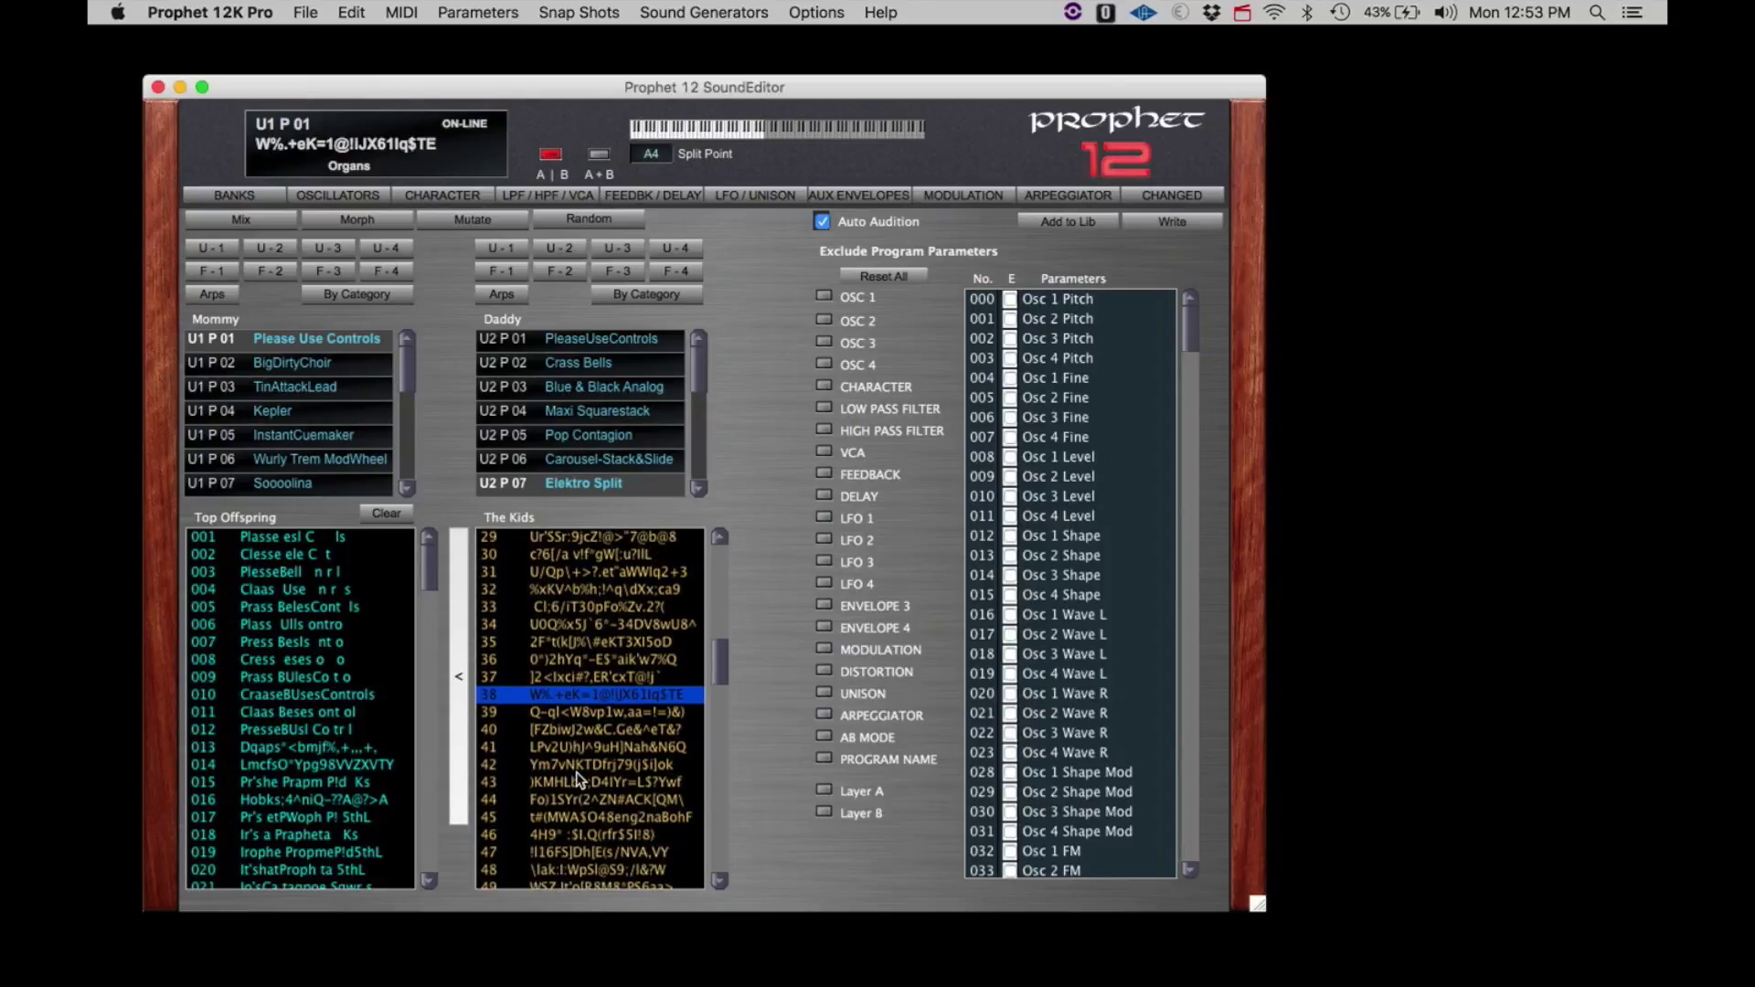
{"action": "left_click", "coordinate": [576, 771]}
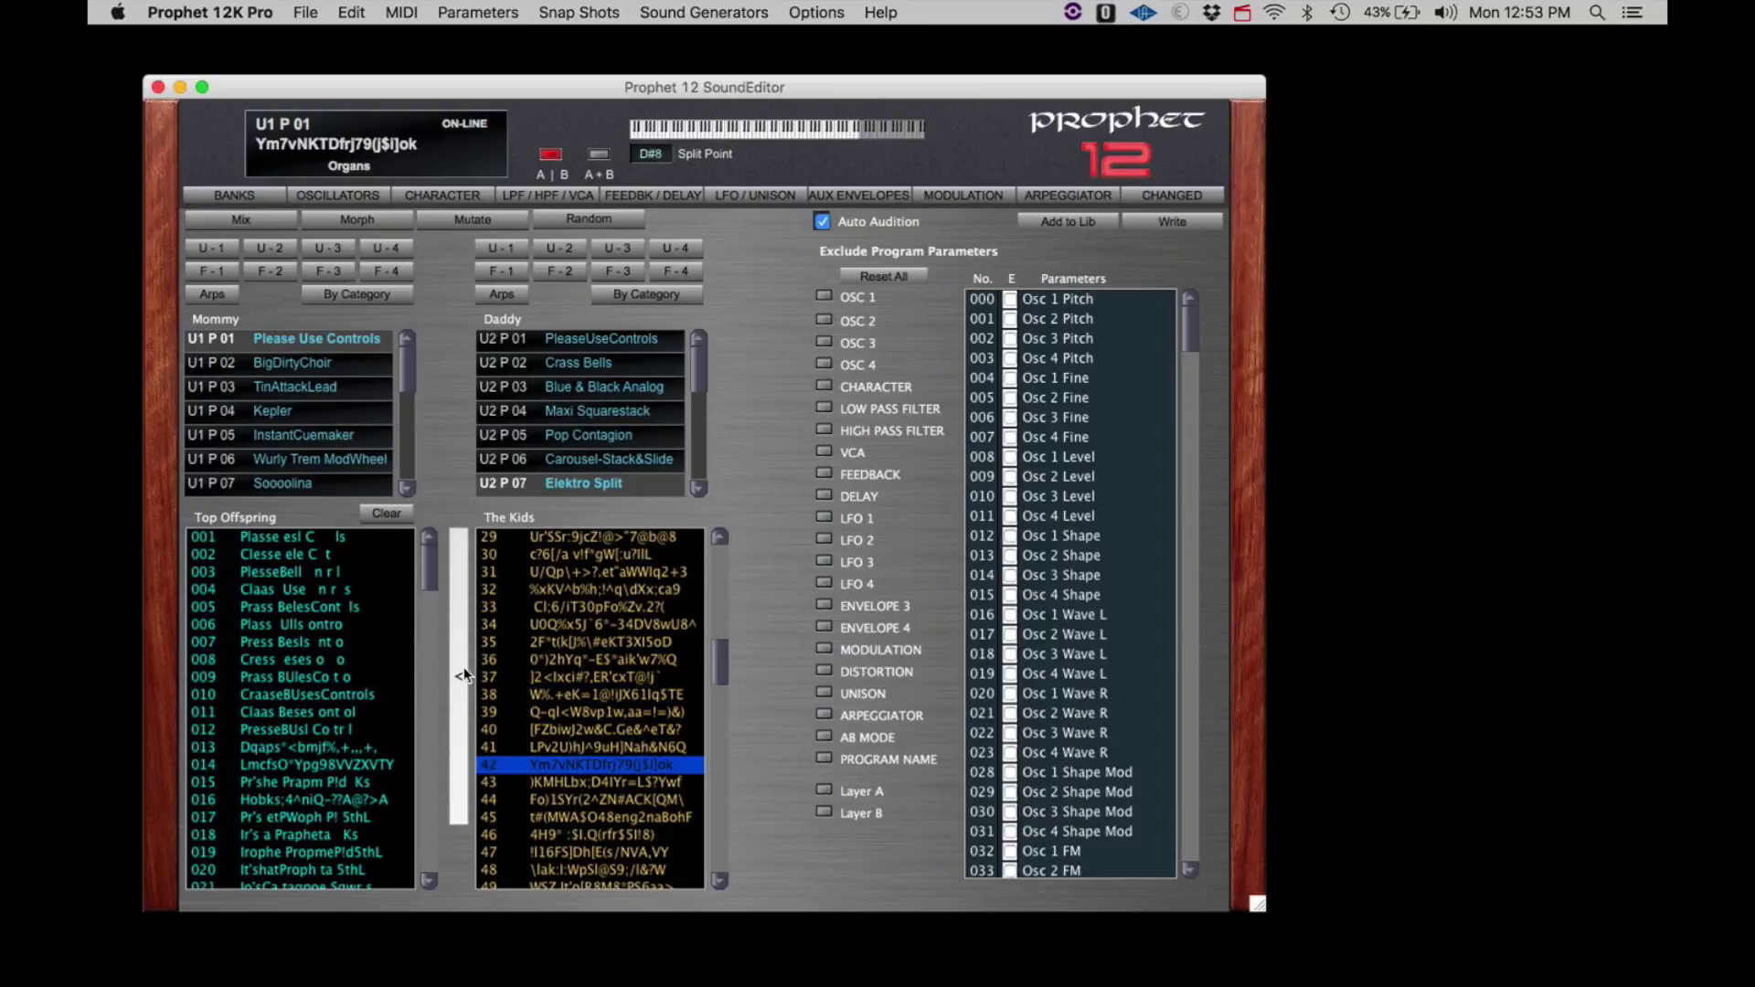
{"action": "scroll", "coordinate": [611, 766], "scroll_direction": "down", "scroll_amount": 5}
{"action": "left_click", "coordinate": [610, 766]}
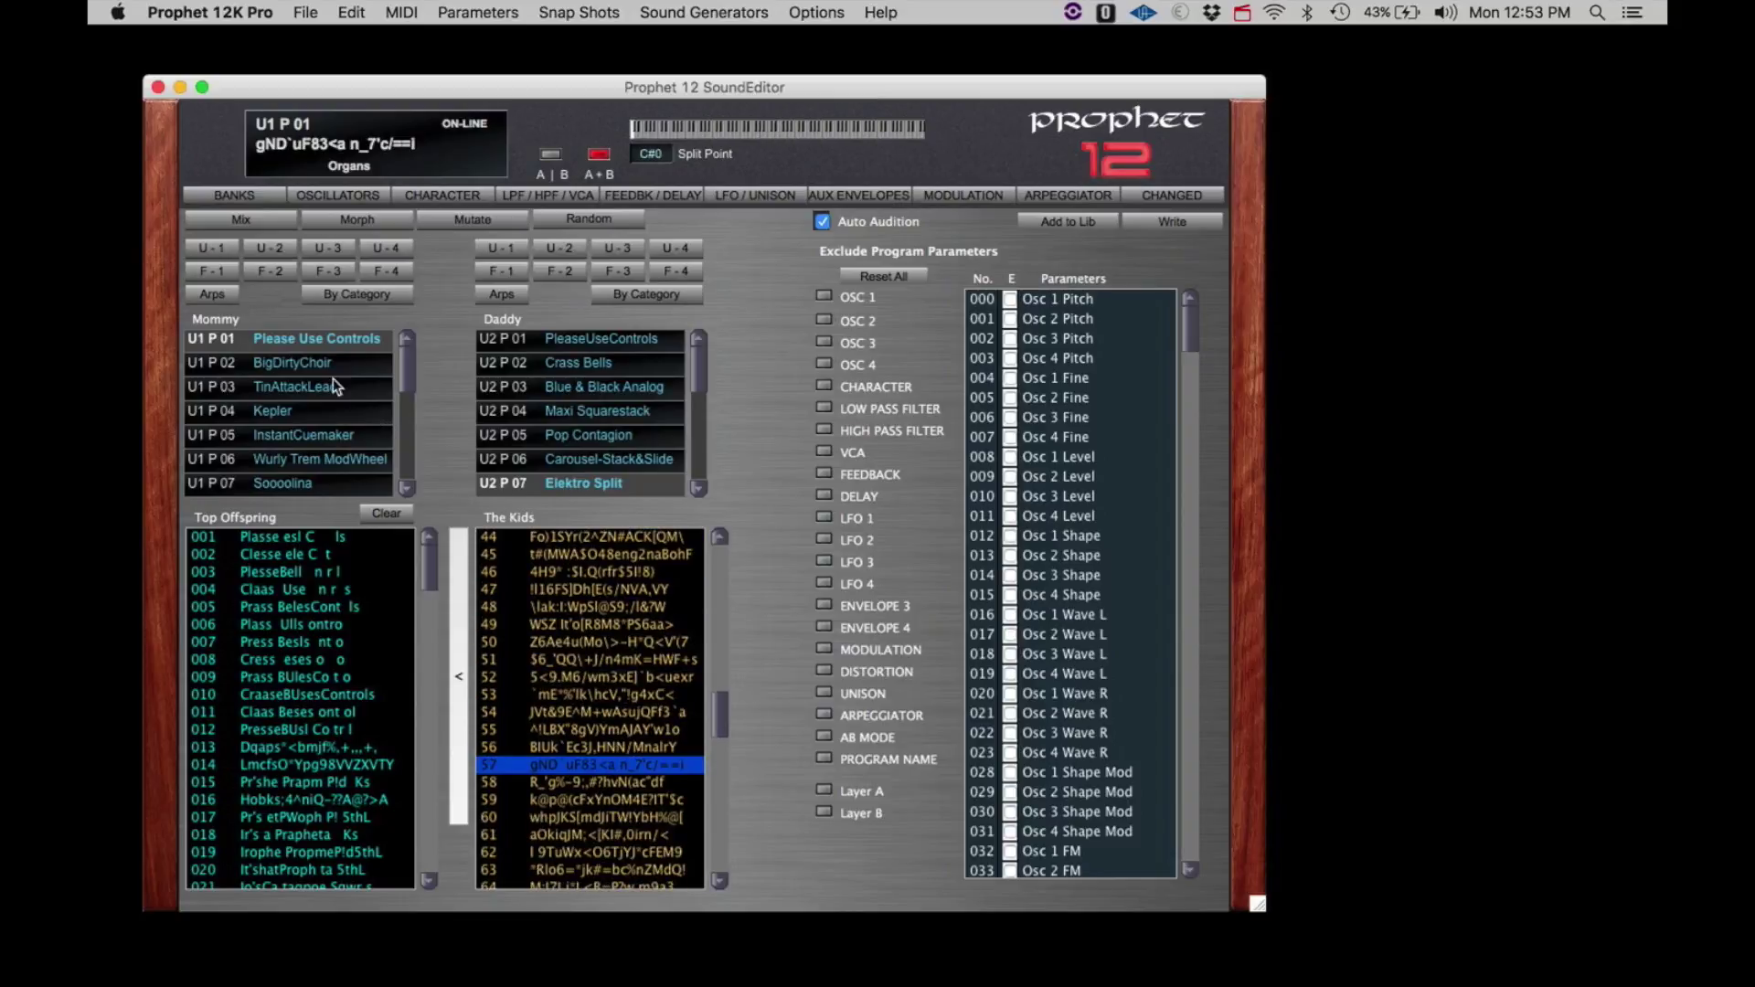
Set Kepler as Mommy and Pop Contagion as Daddy, generate random kids, and audition kid 01
{"action": "left_click", "coordinate": [293, 416]}
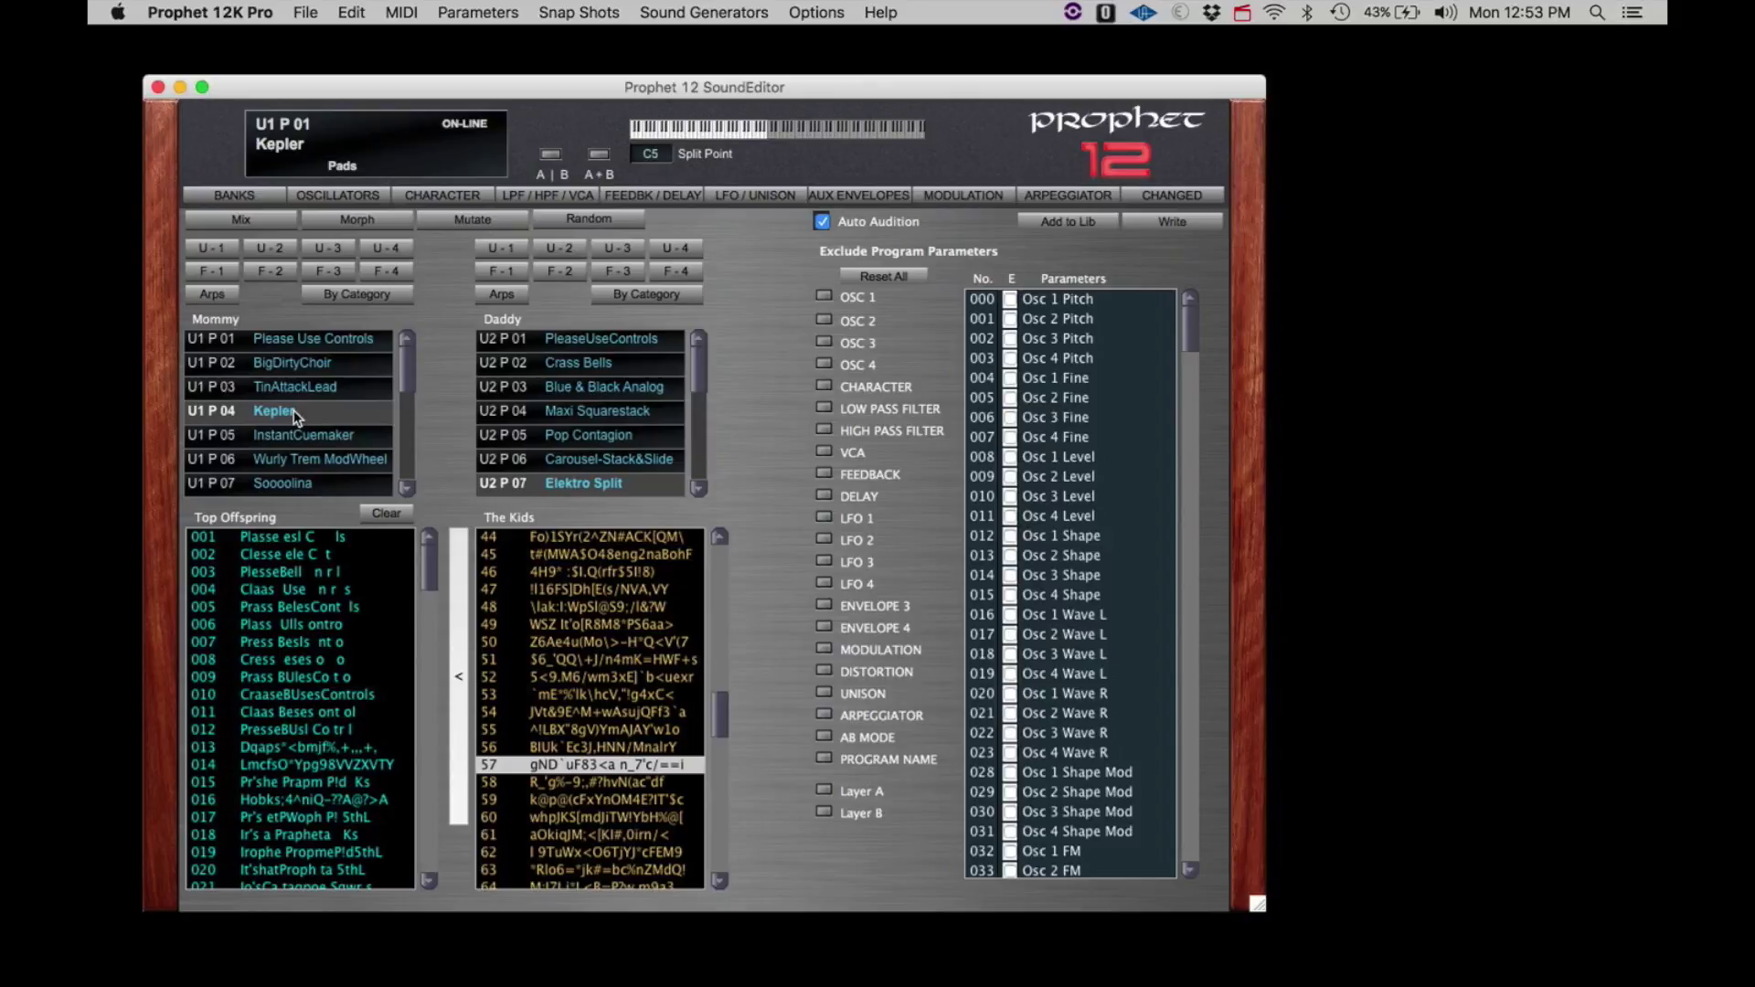
{"action": "left_click", "coordinate": [574, 439]}
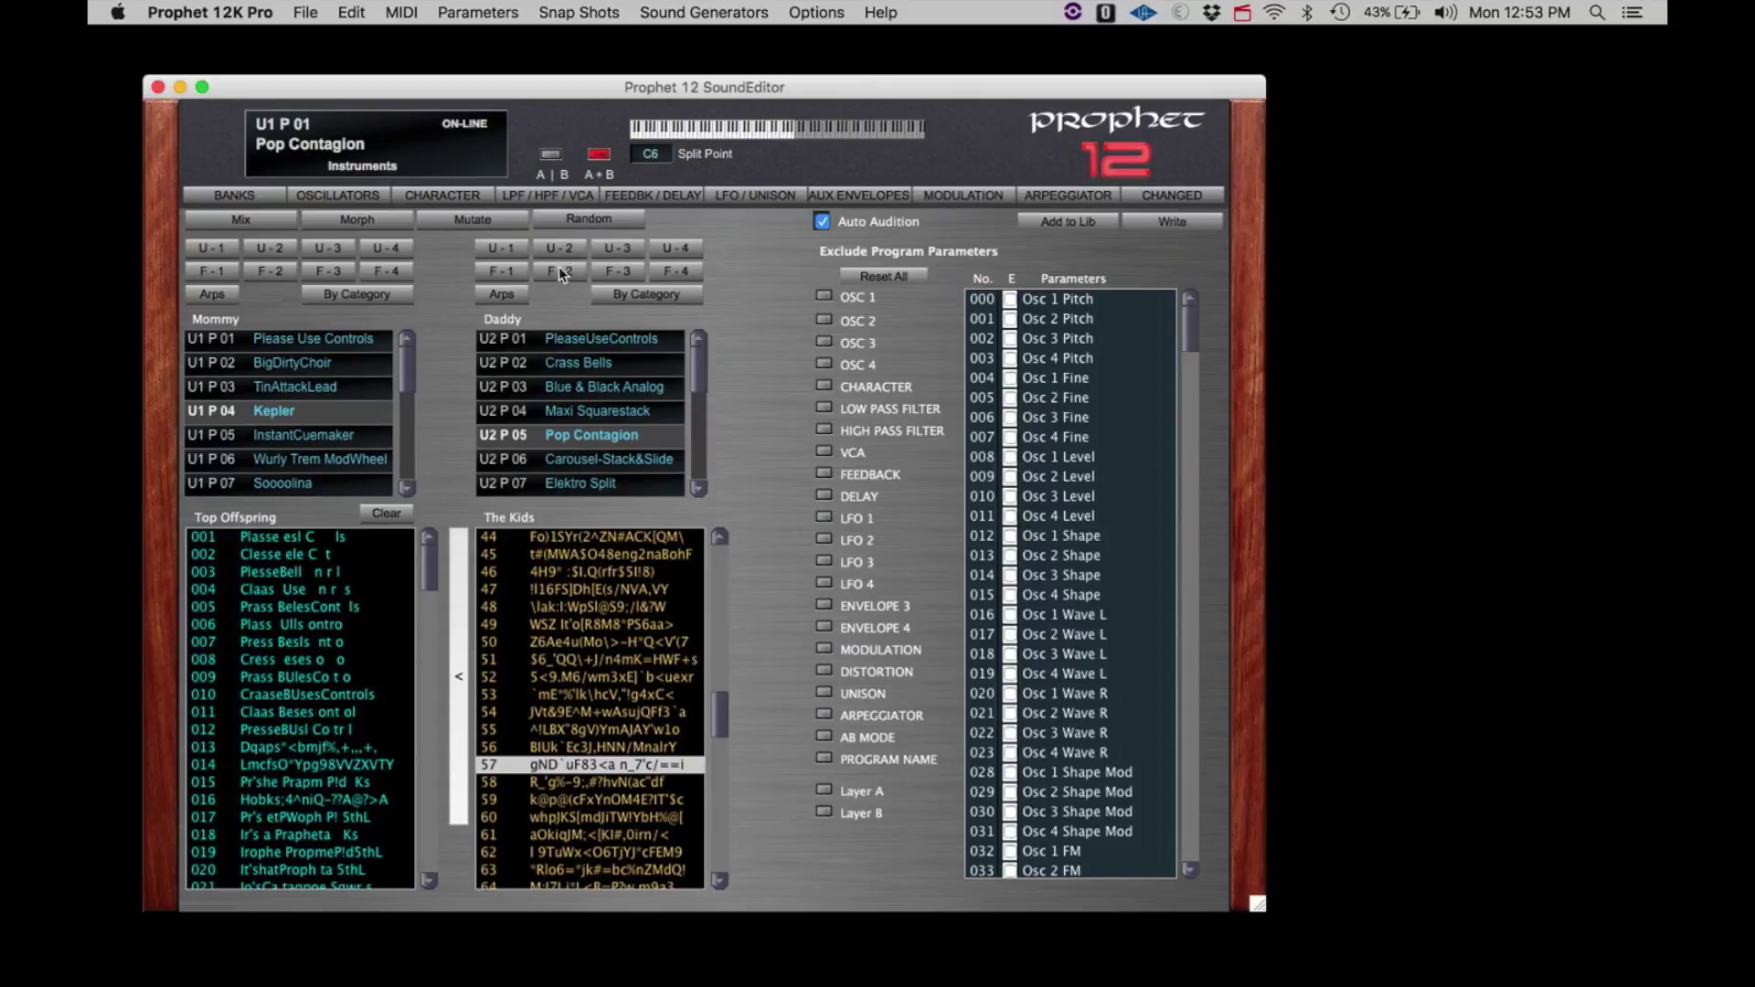
{"action": "left_click", "coordinate": [573, 221]}
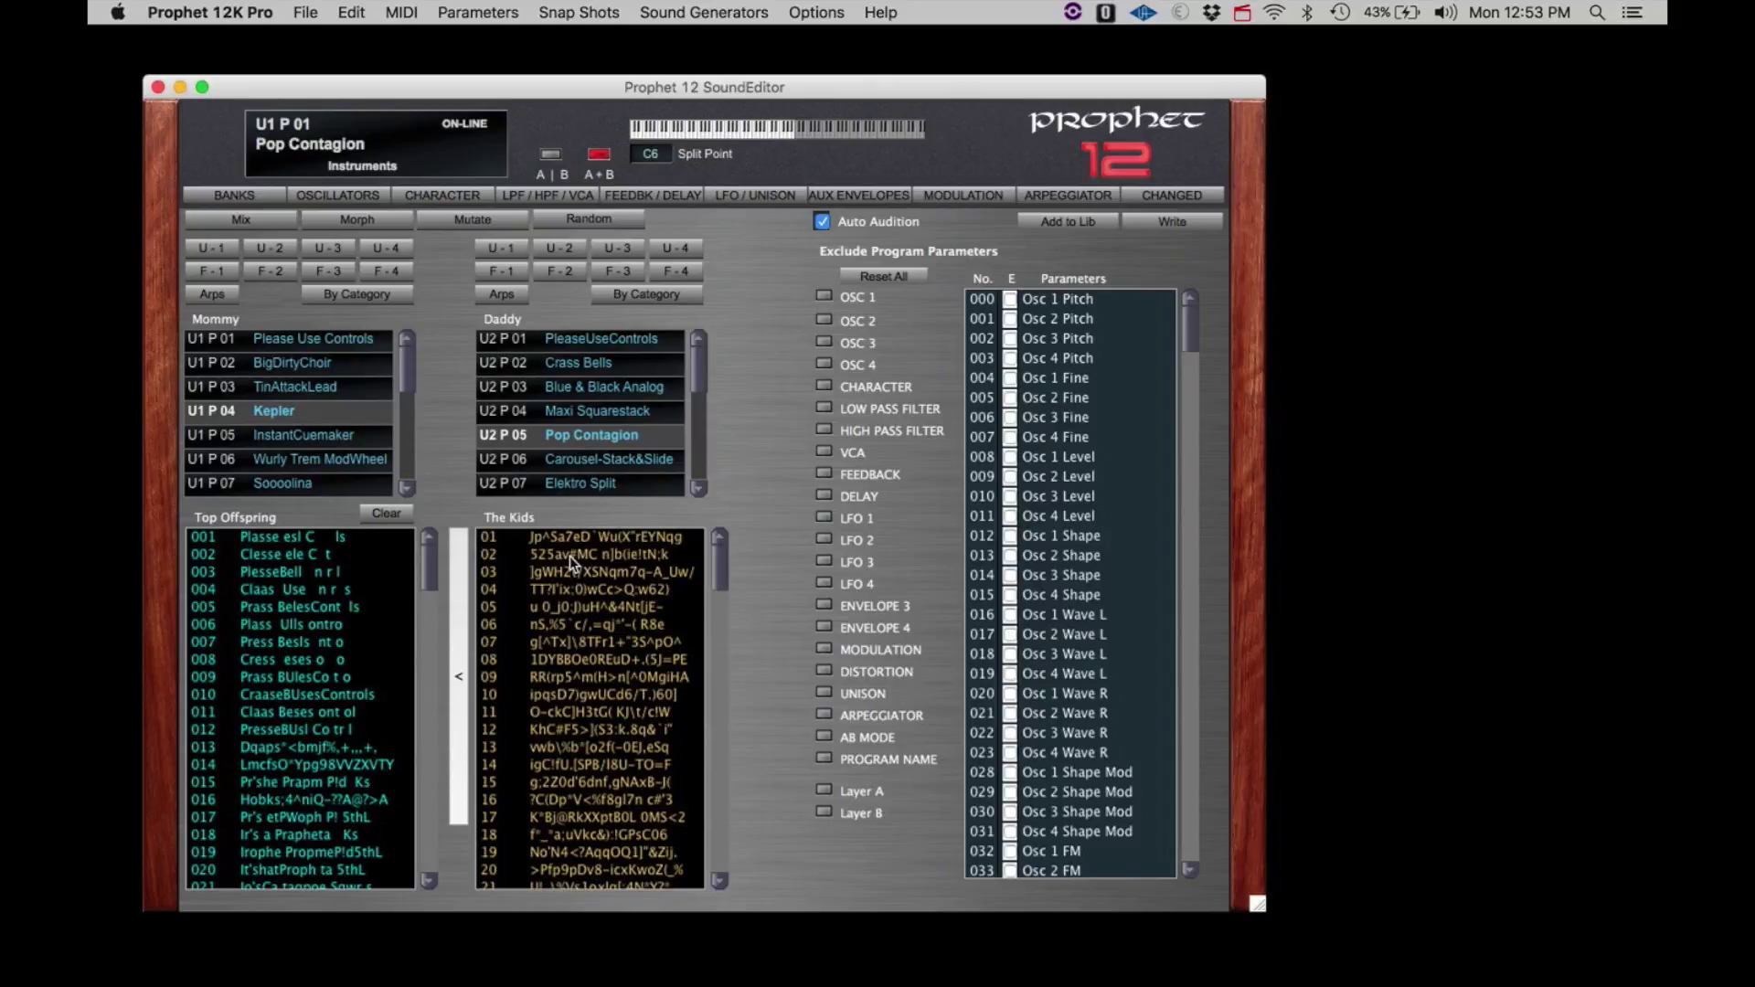
{"action": "left_click", "coordinate": [568, 539]}
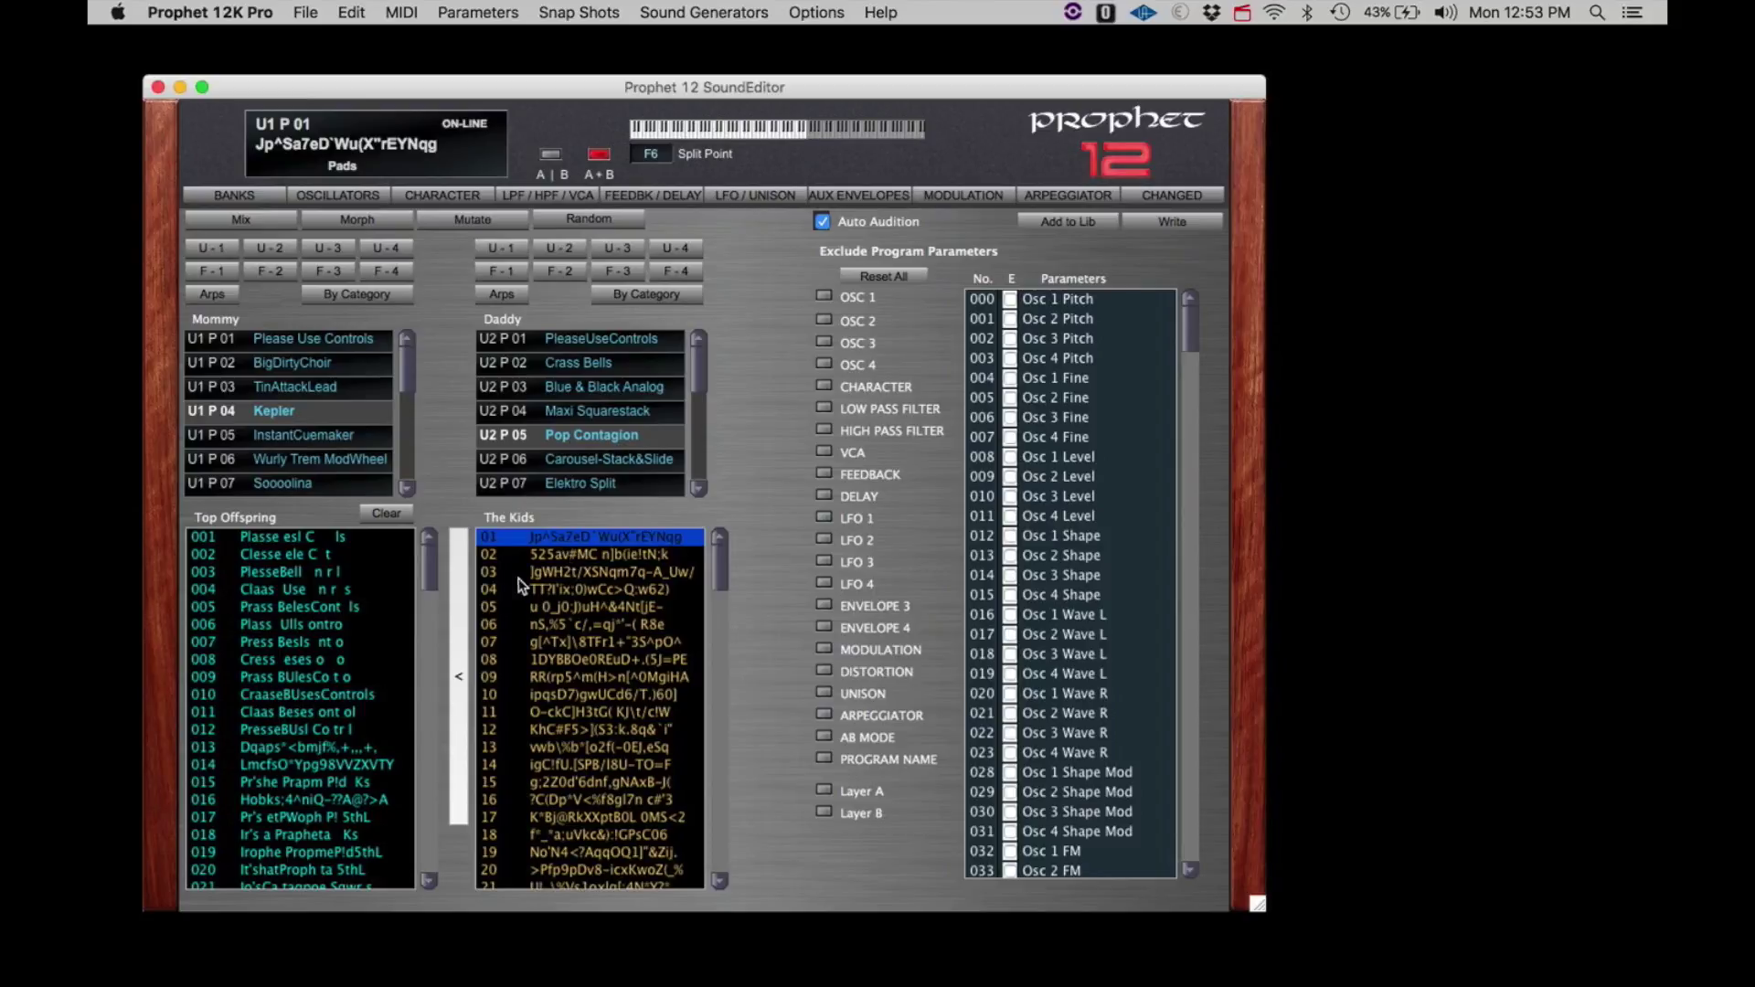
Add random kid 01 of Kepler and Pop Contagion to Top Offspring and audition kids 09, 16, 24 and 31
{"action": "left_click", "coordinate": [461, 677]}
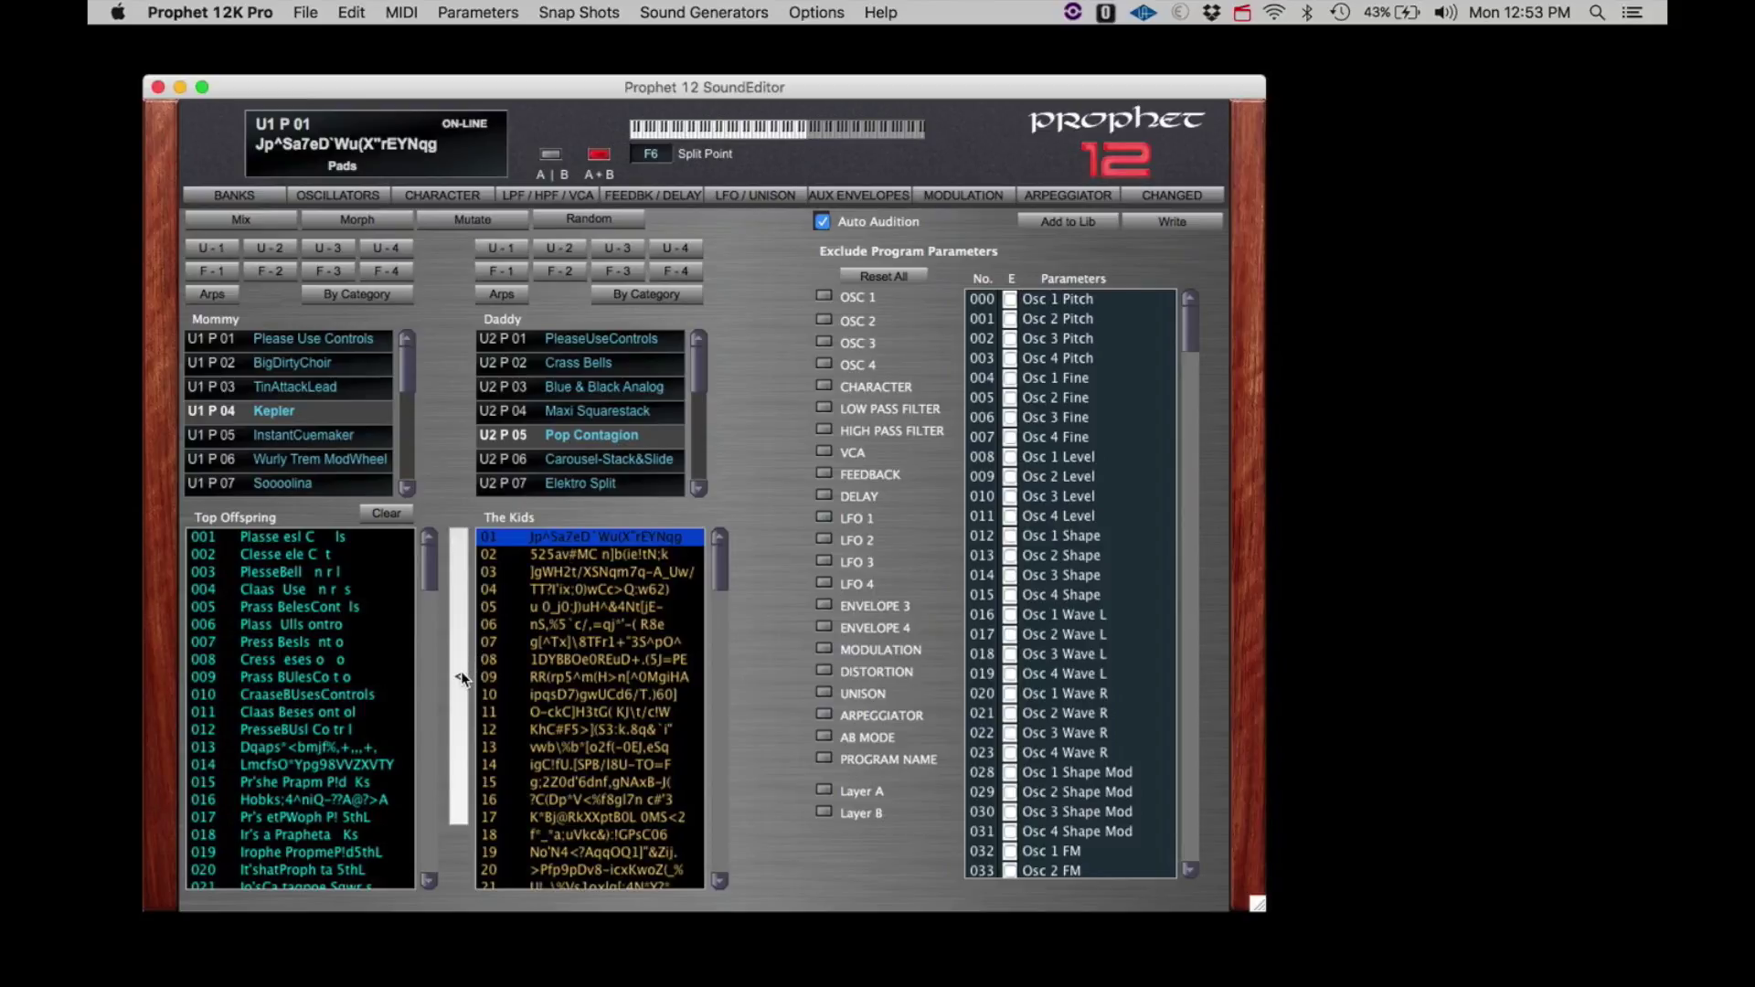
{"action": "left_click", "coordinate": [606, 676]}
{"action": "left_click", "coordinate": [598, 798]}
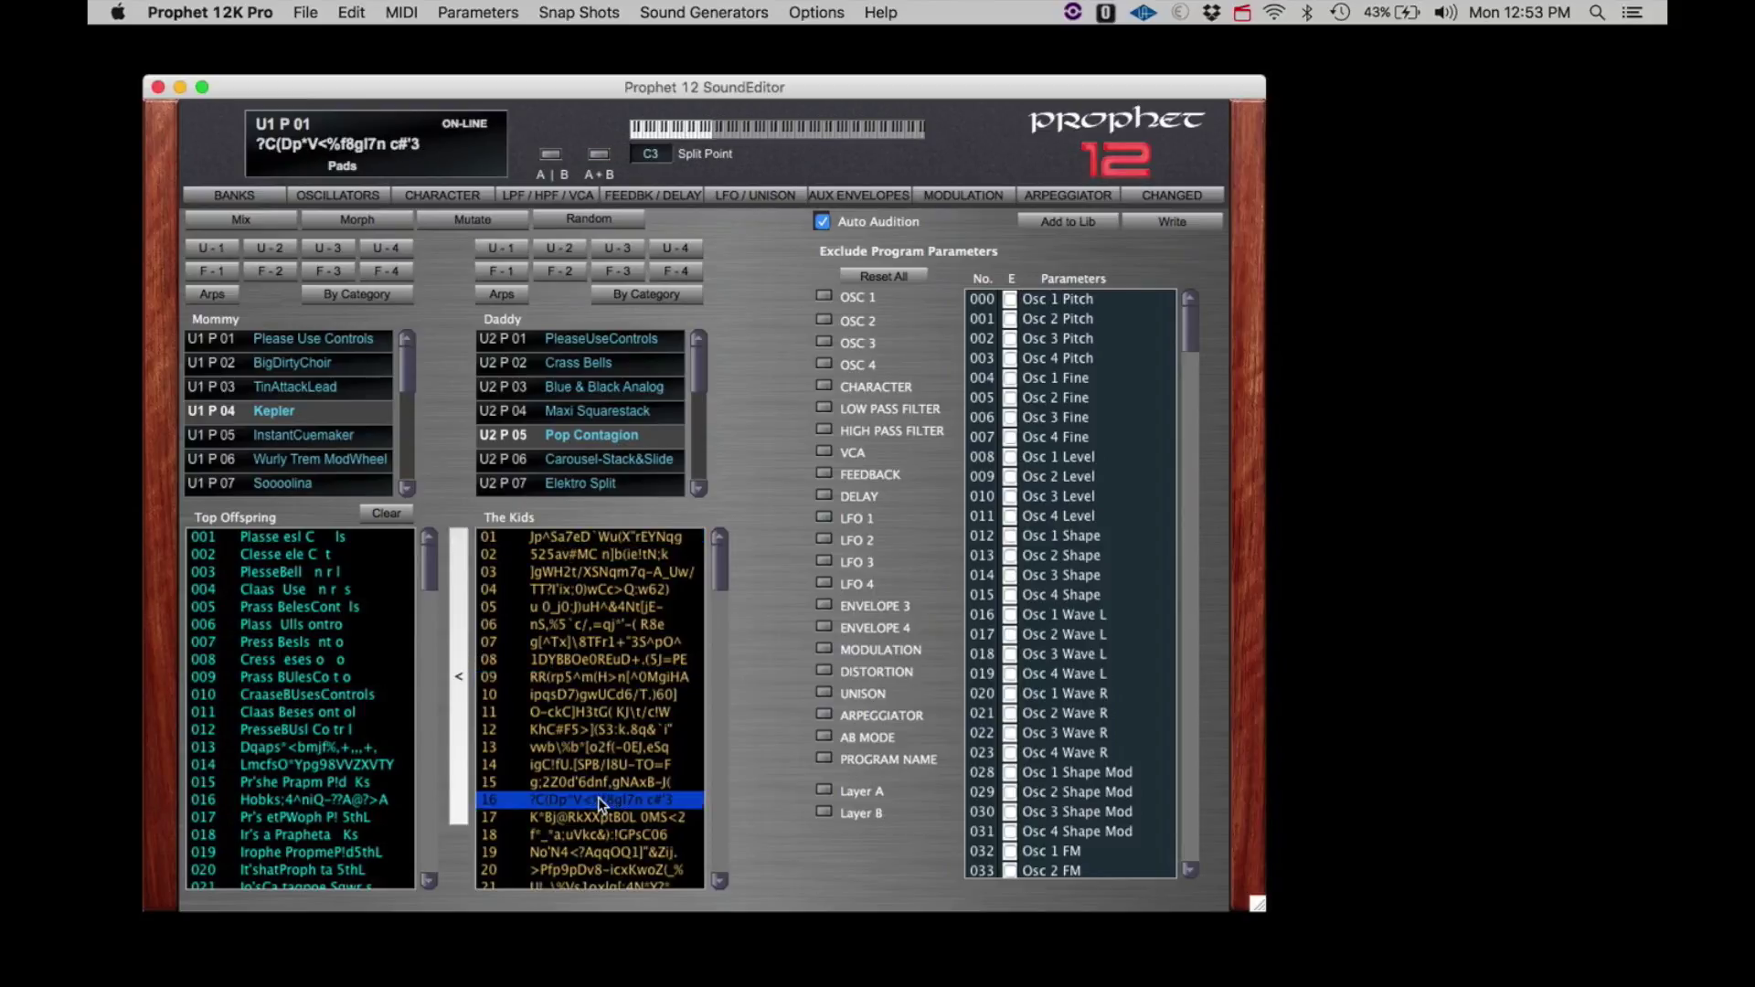
{"action": "scroll", "coordinate": [580, 830], "scroll_direction": "down", "scroll_amount": 3}
{"action": "left_click", "coordinate": [580, 832]}
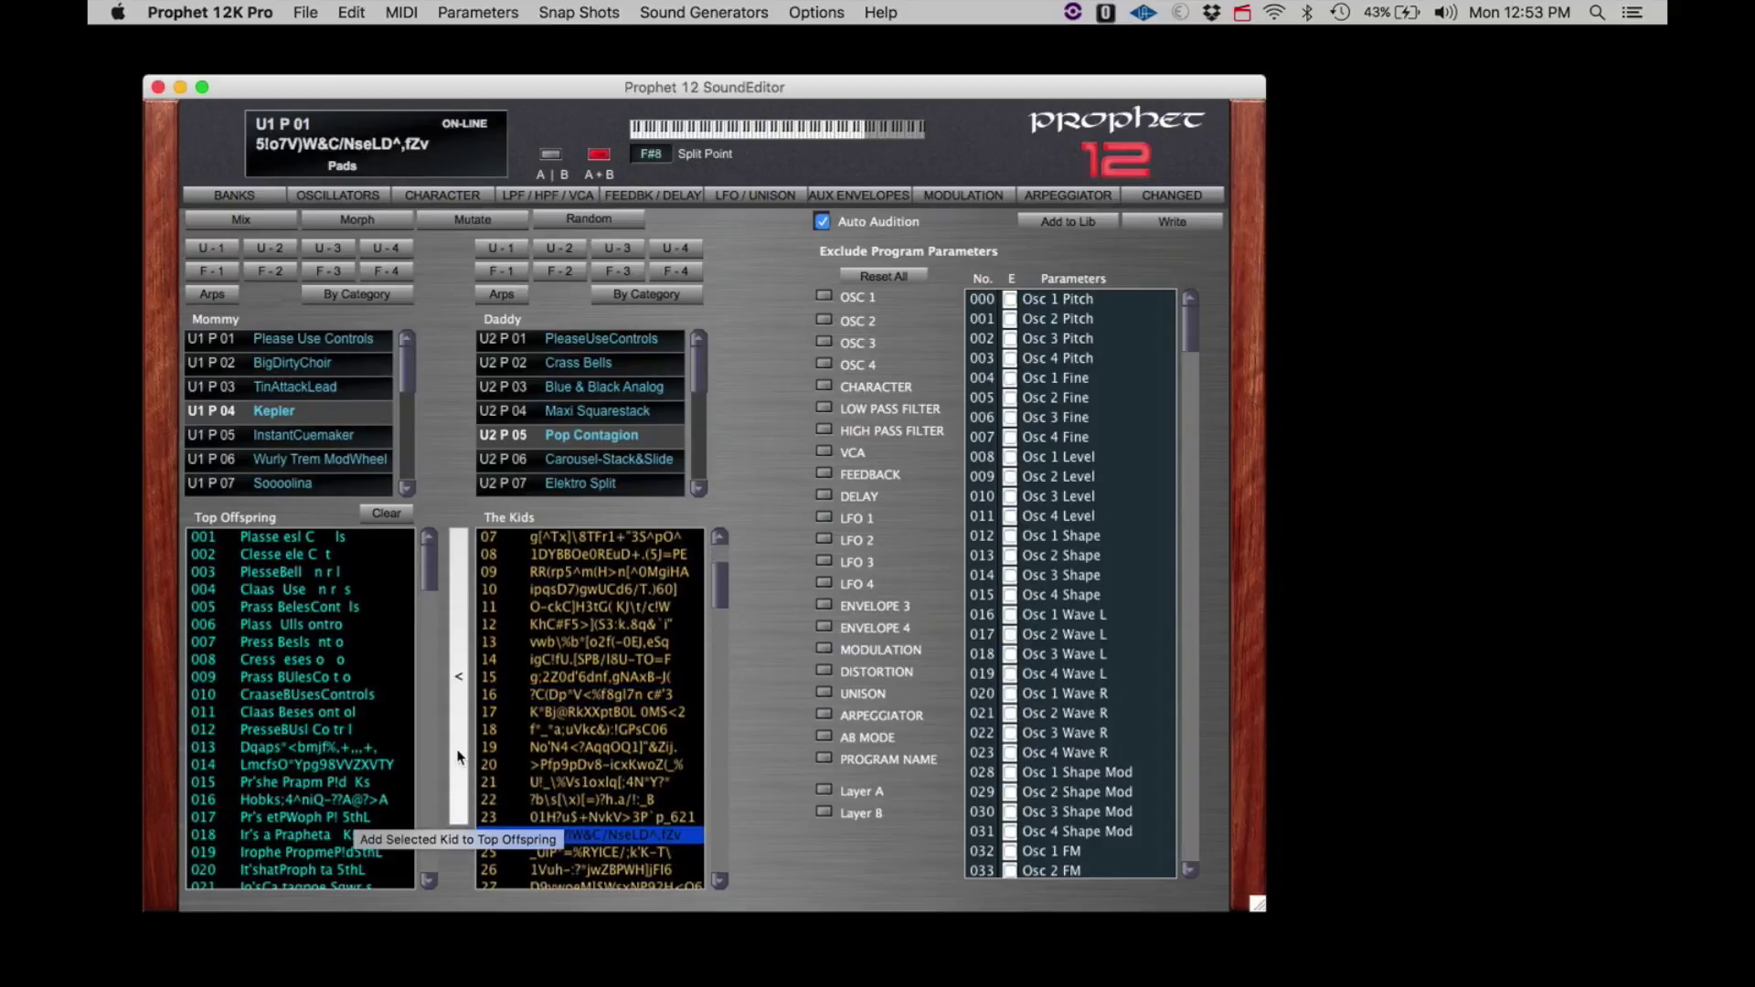
{"action": "scroll", "coordinate": [585, 792], "scroll_direction": "down", "scroll_amount": 3}
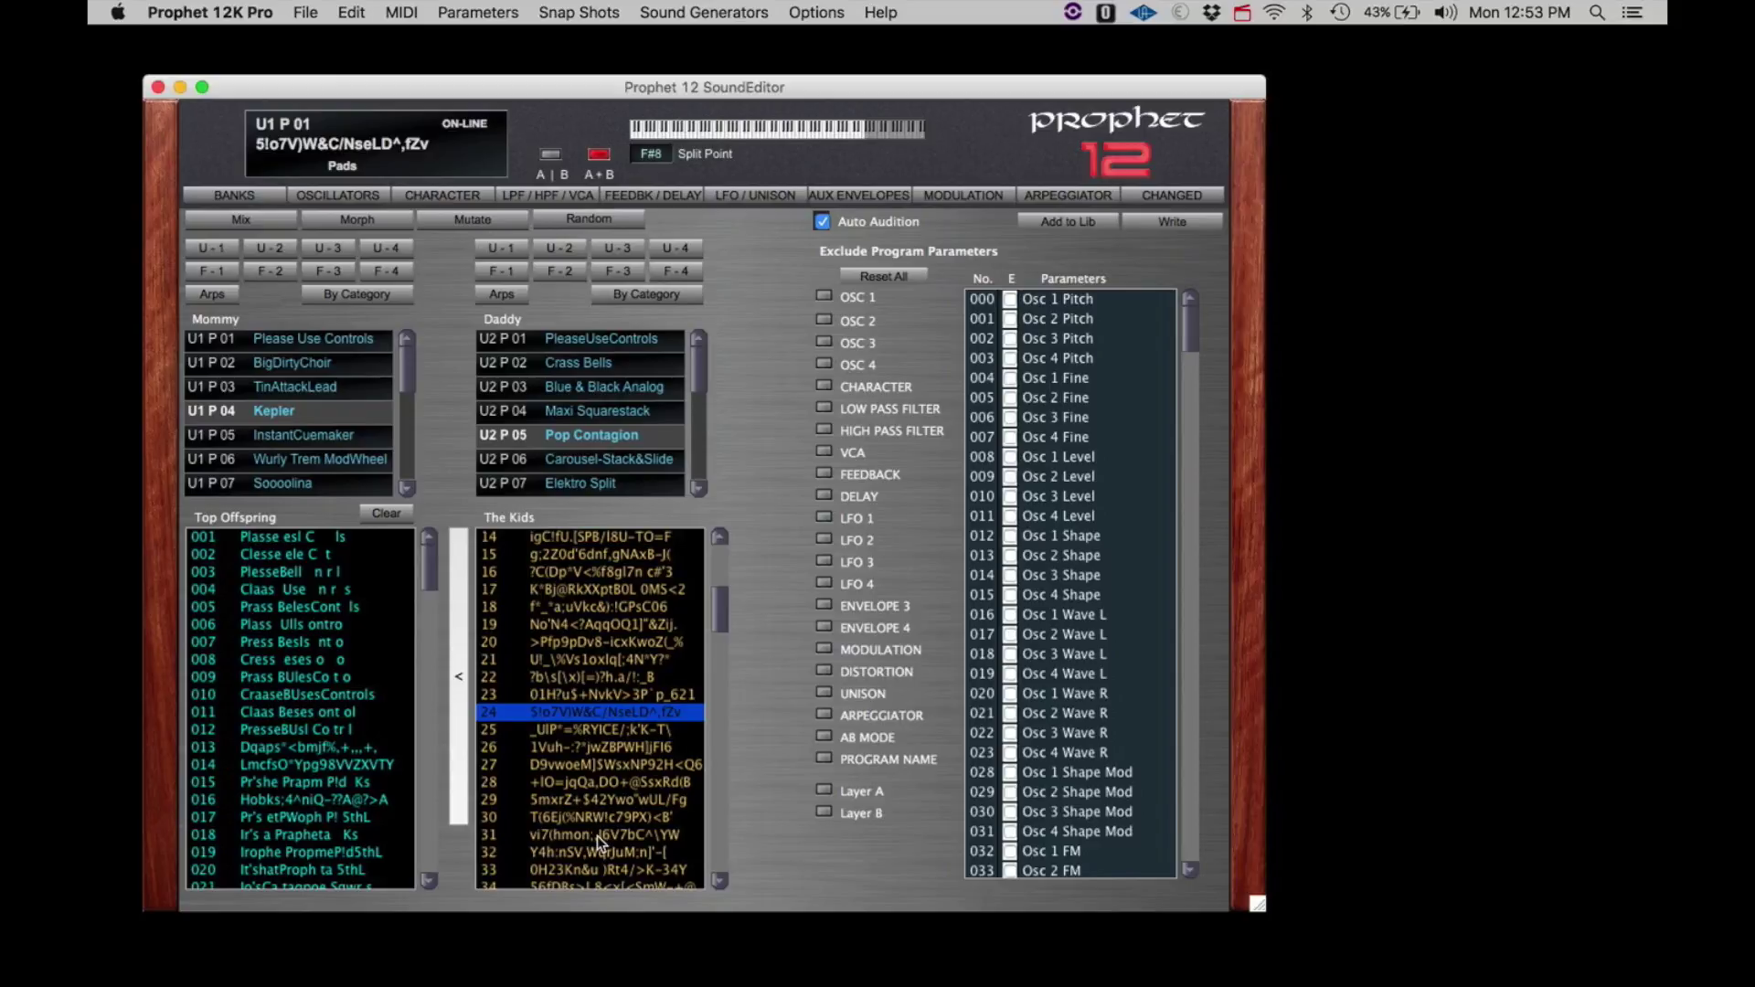
{"action": "left_click", "coordinate": [596, 836]}
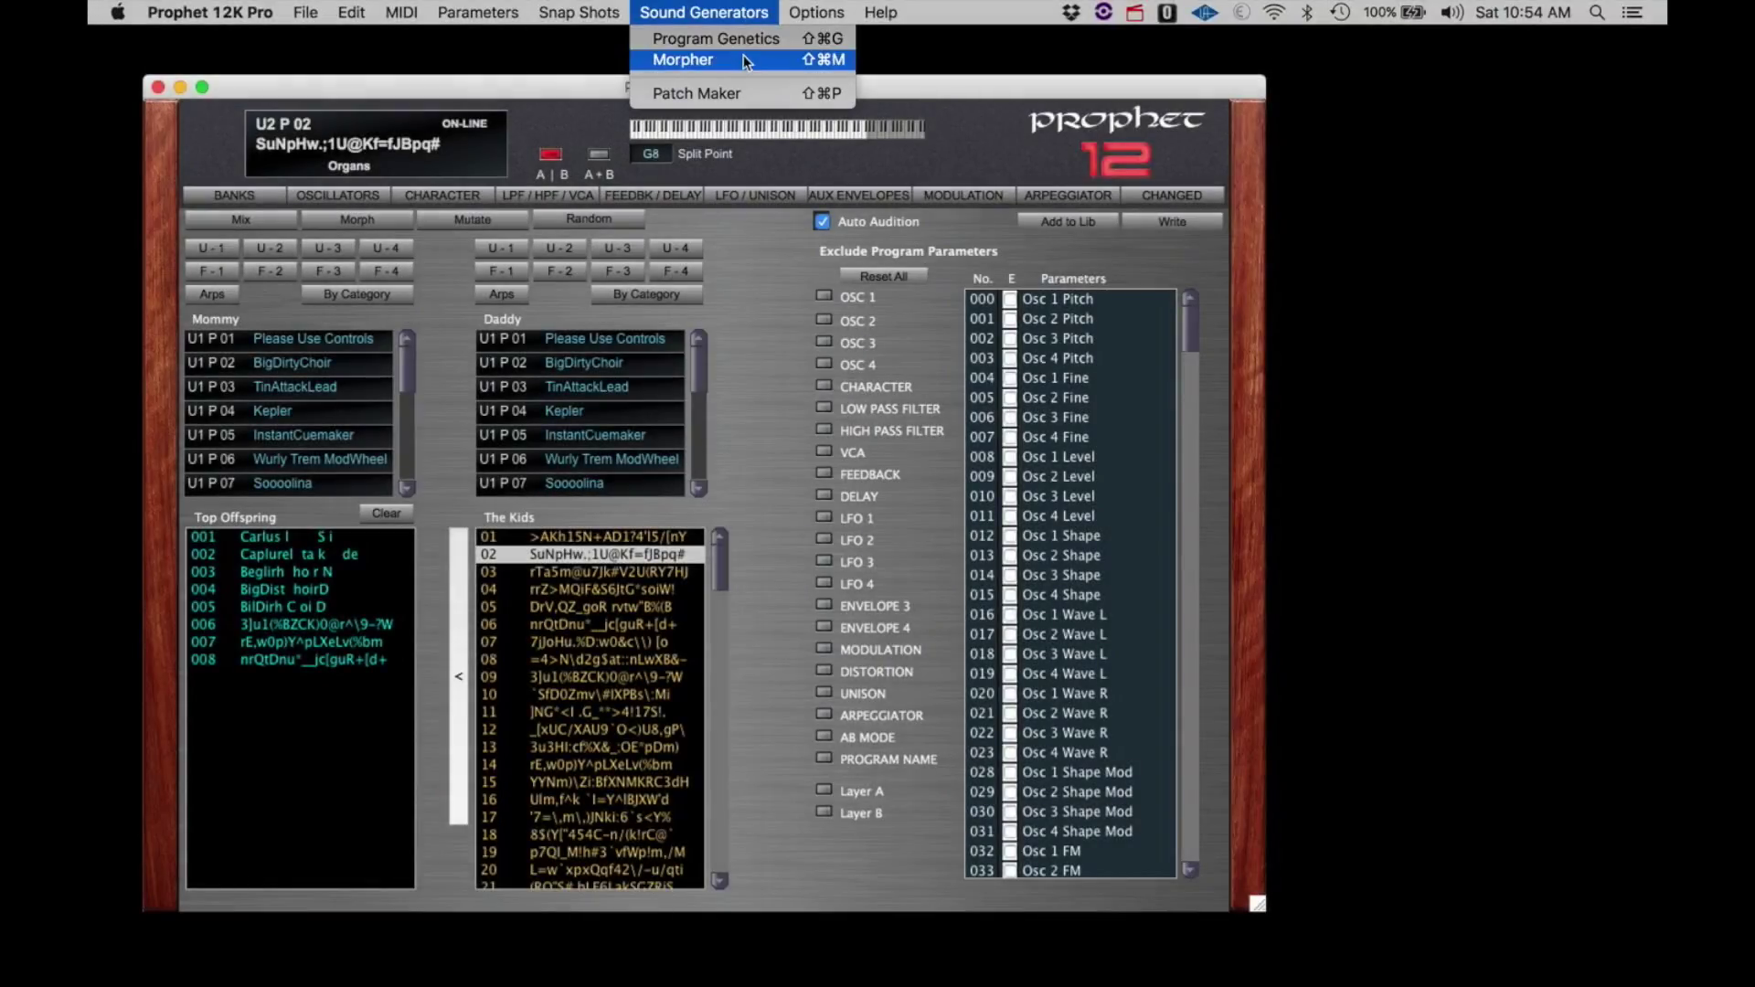
Open the Morpher and choose U2 P03 Blue & Black Analog as the source program and F3 P05 Pulsar as the target
{"action": "left_click", "coordinate": [695, 59]}
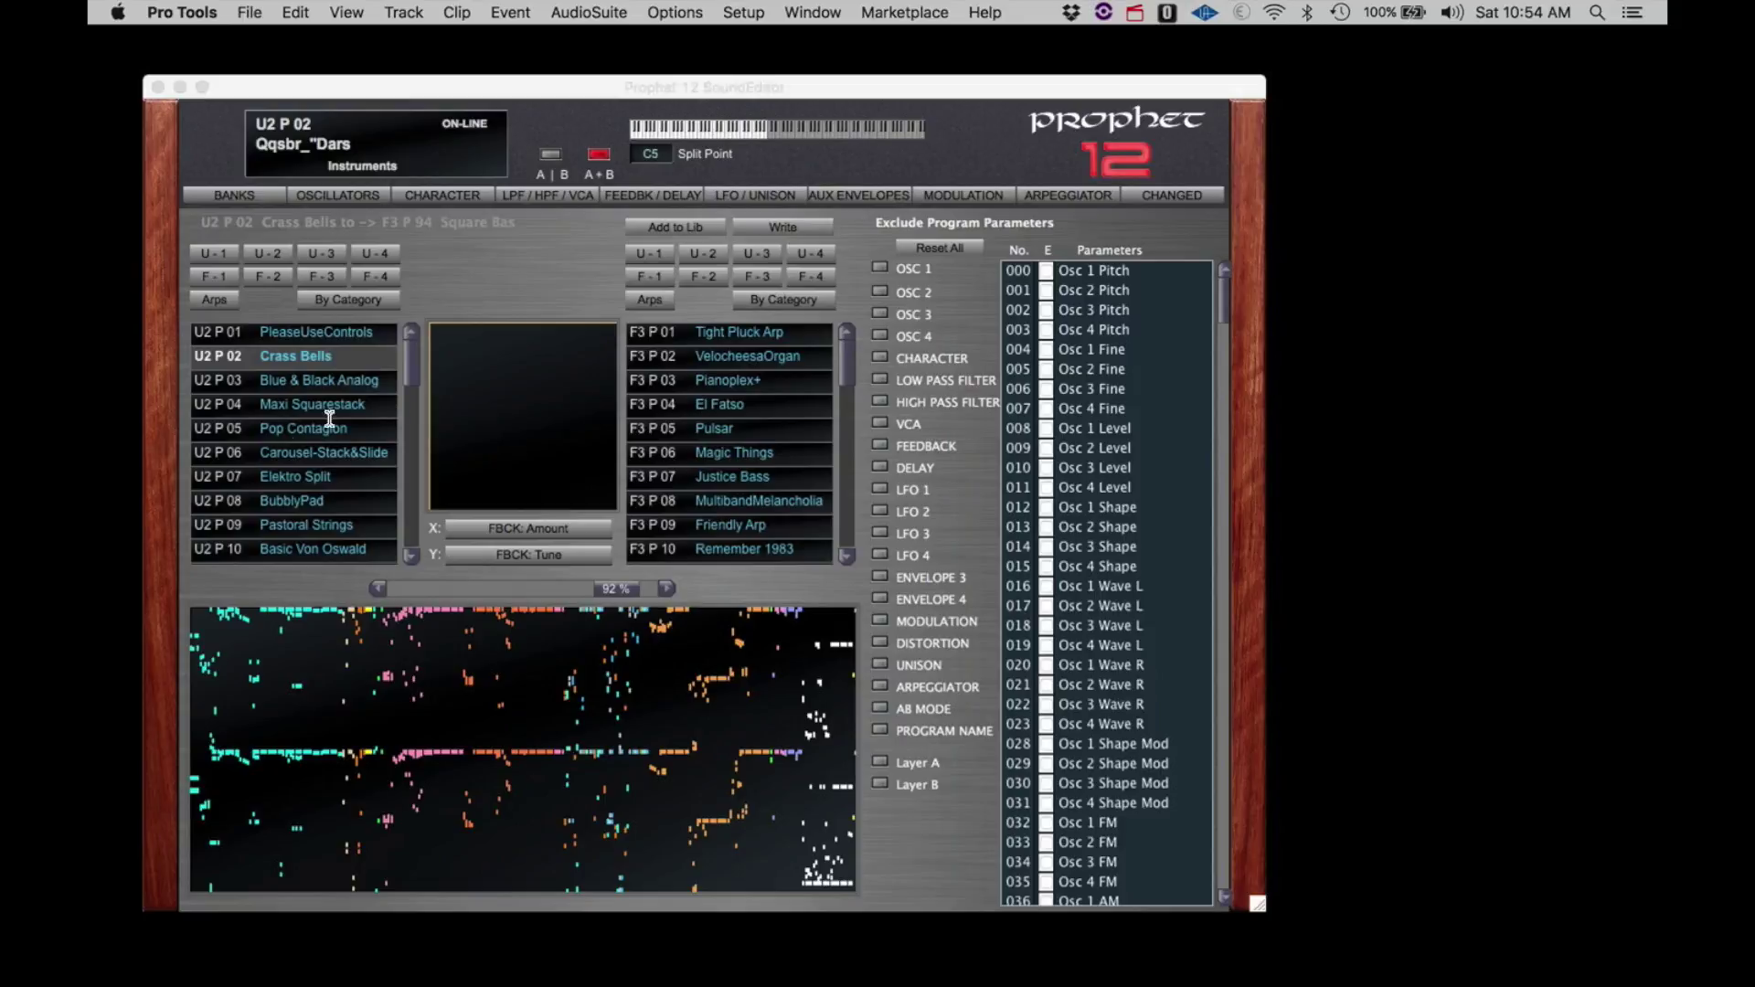
{"action": "left_click", "coordinate": [290, 377]}
{"action": "left_click", "coordinate": [356, 381]}
{"action": "left_click", "coordinate": [706, 435]}
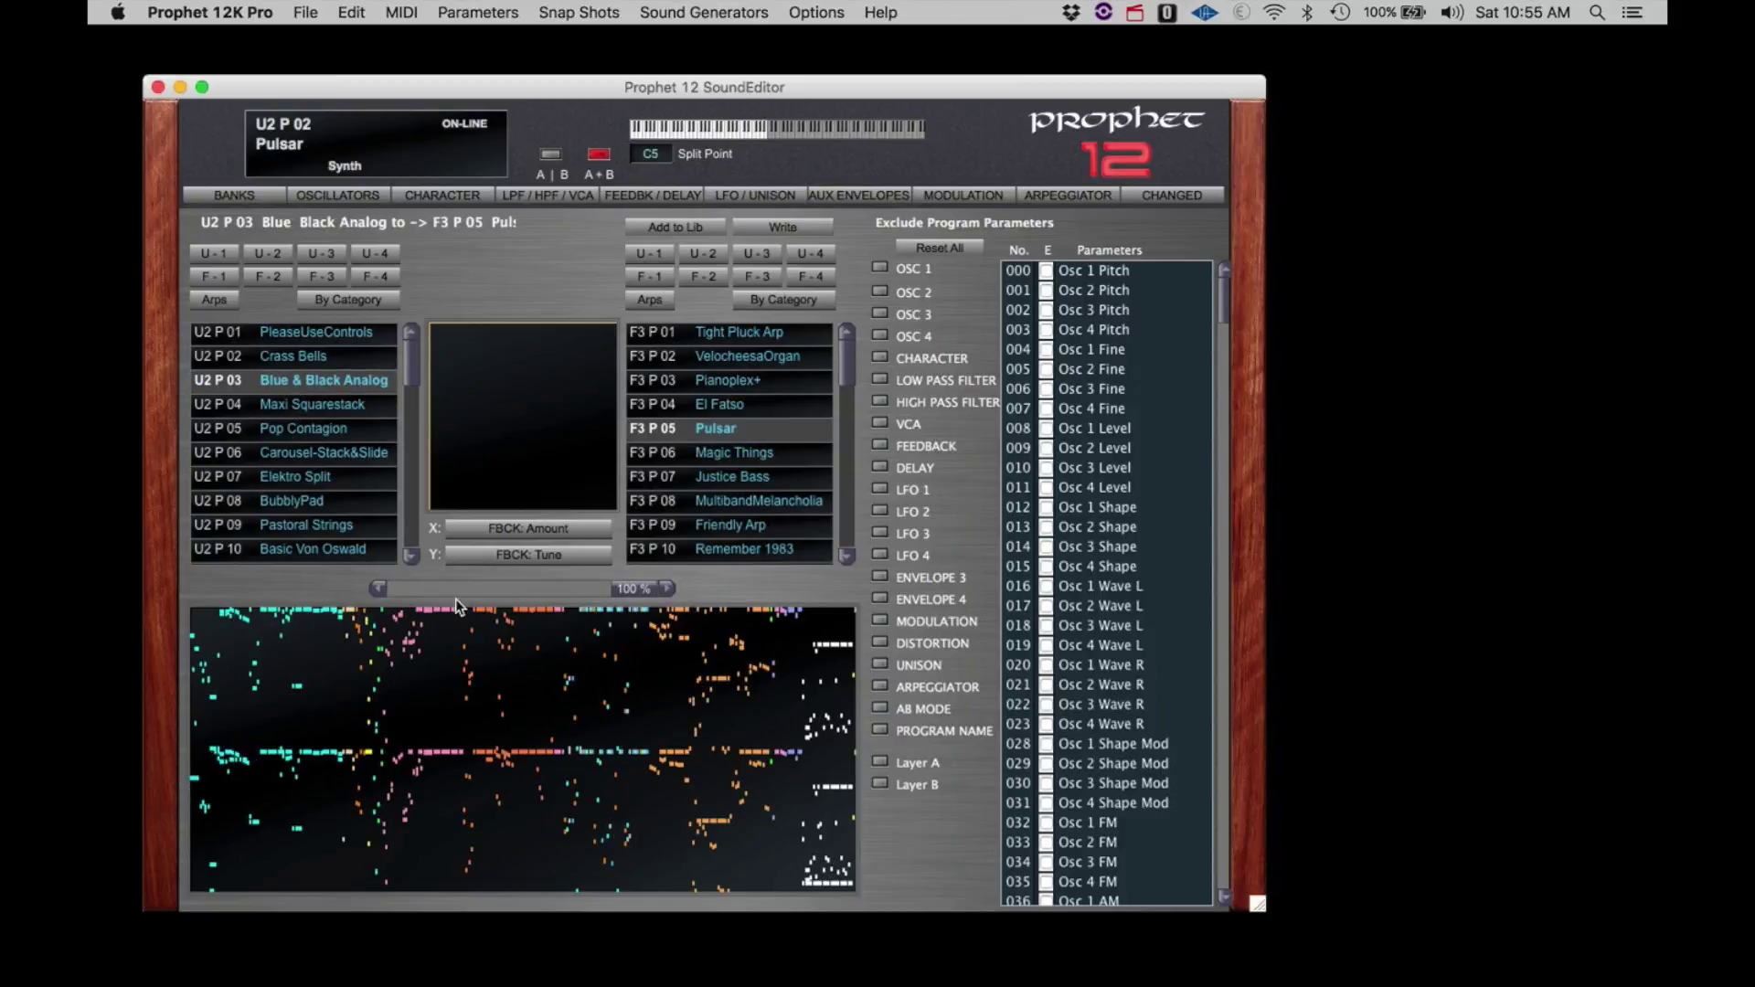
Bring the morph amount down to 1 %, raise it in small increments through 10 %, and leave it at 12 %
{"action": "left_click_drag", "start_coordinate": [635, 589], "coordinate": [380, 585]}
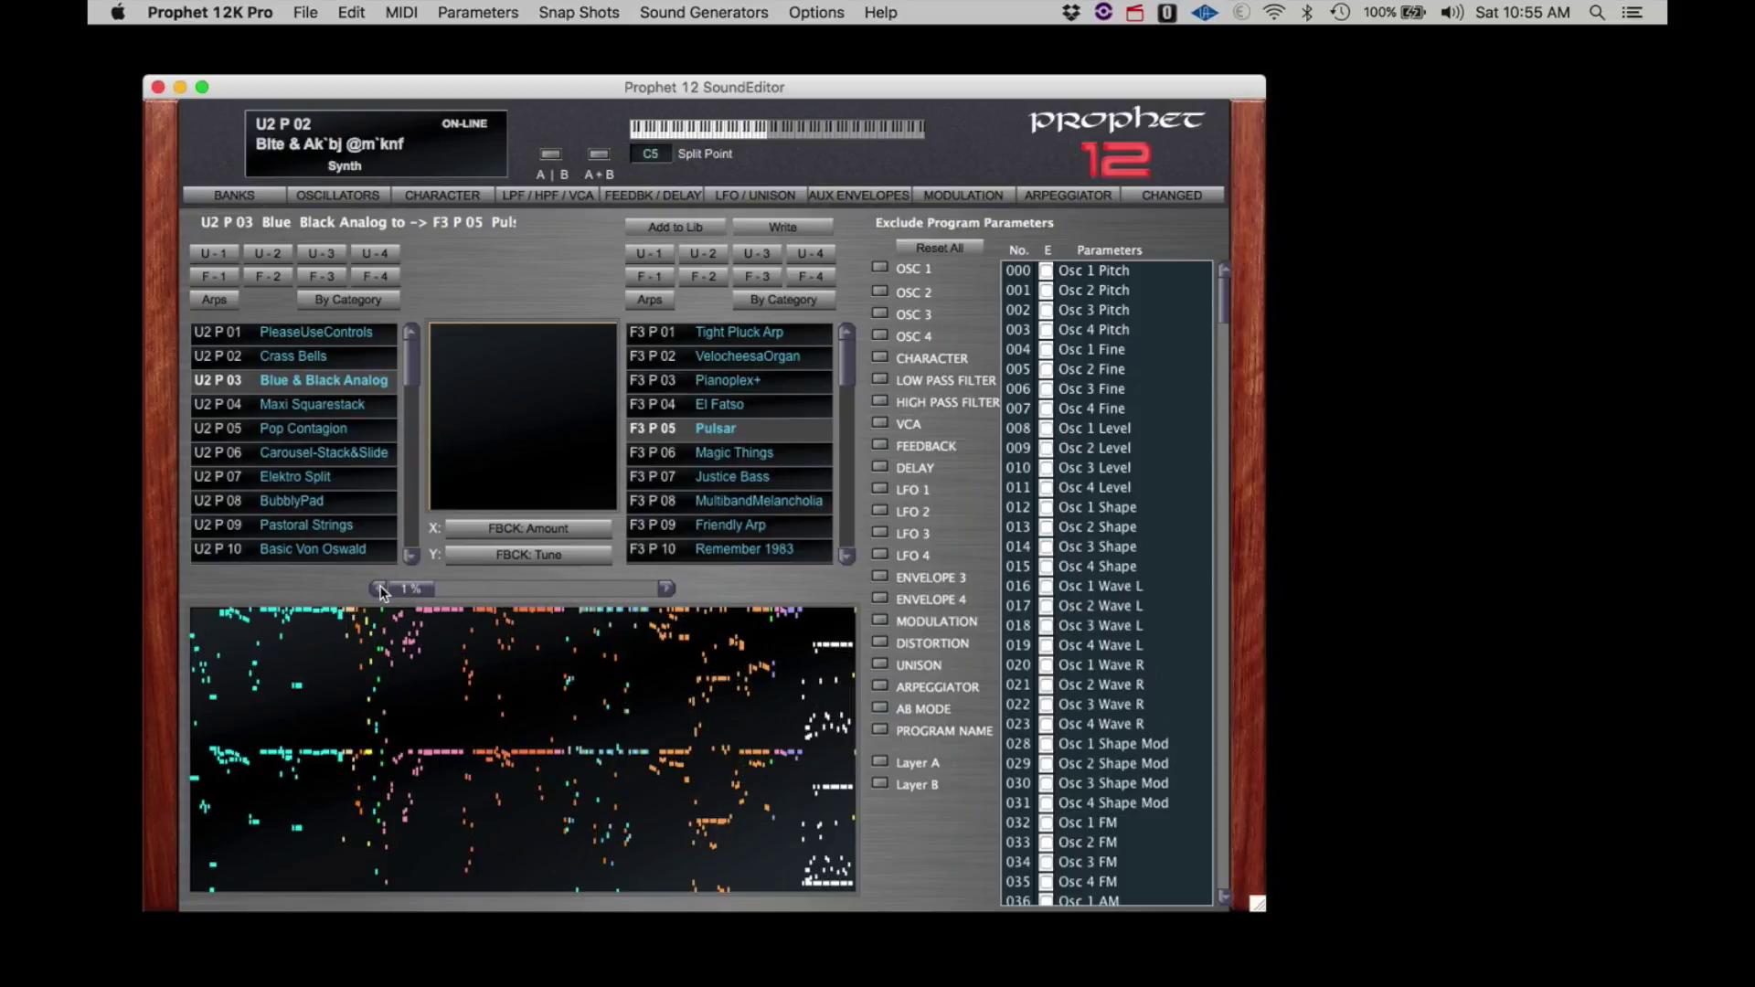
{"action": "left_click", "coordinate": [667, 589]}
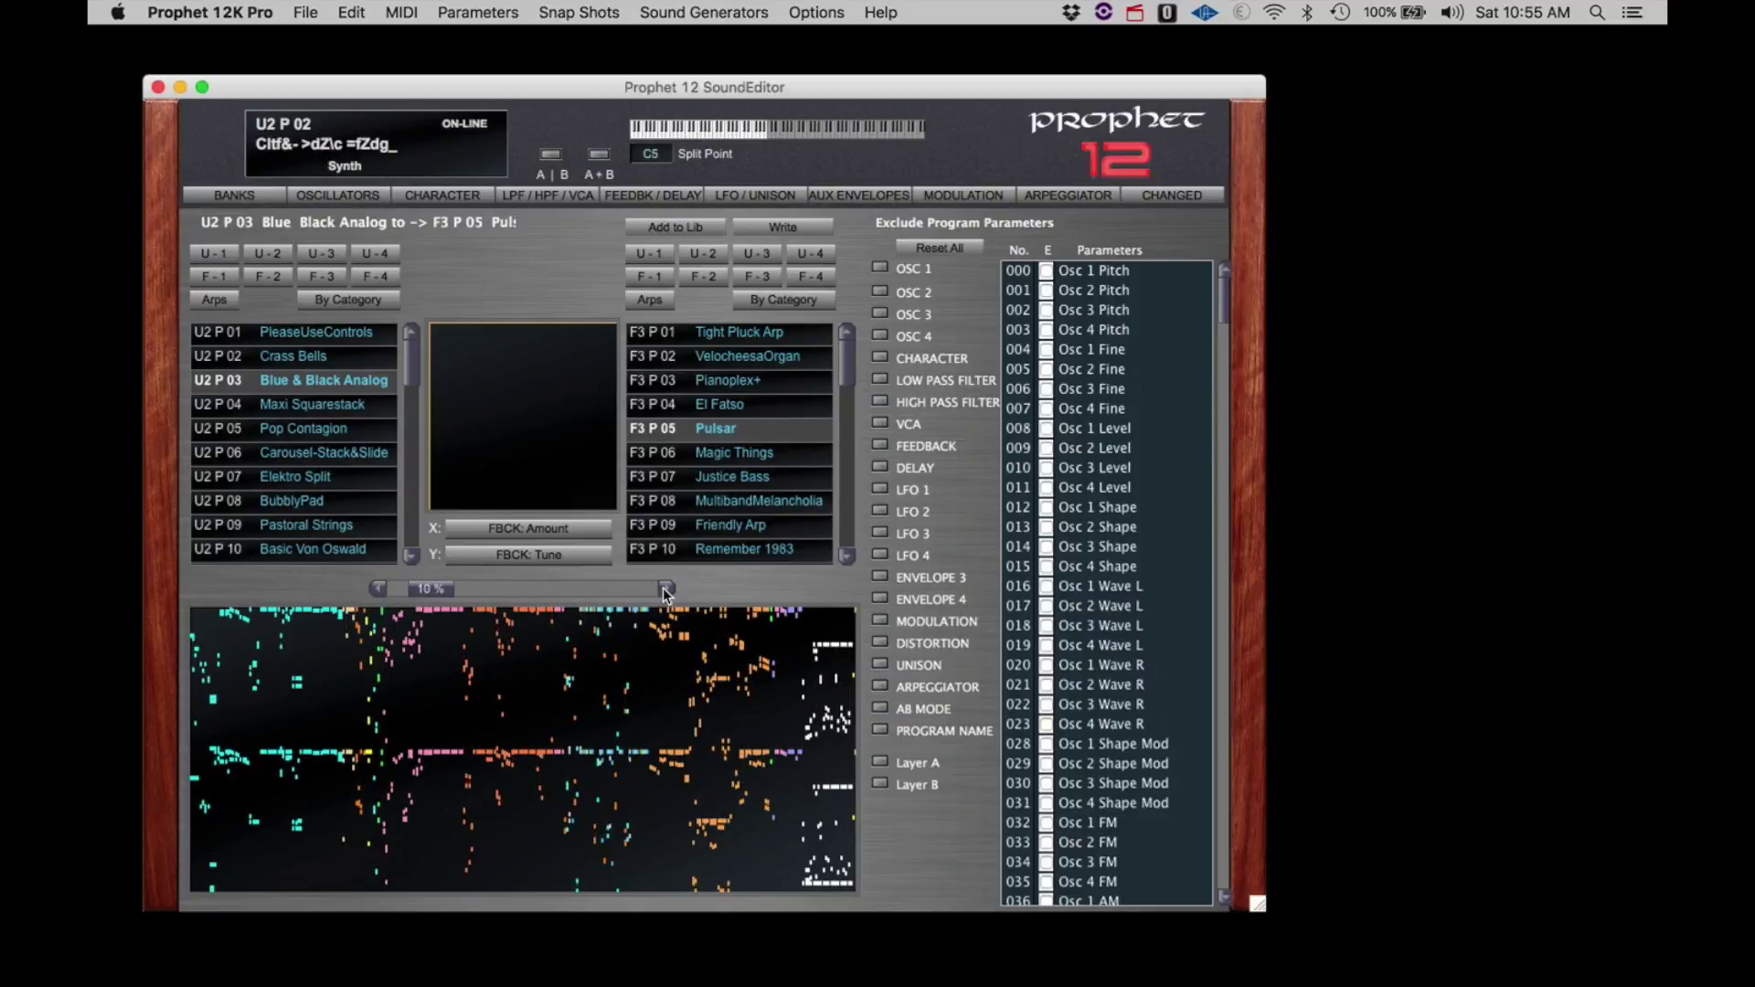
{"action": "left_click", "coordinate": [666, 590]}
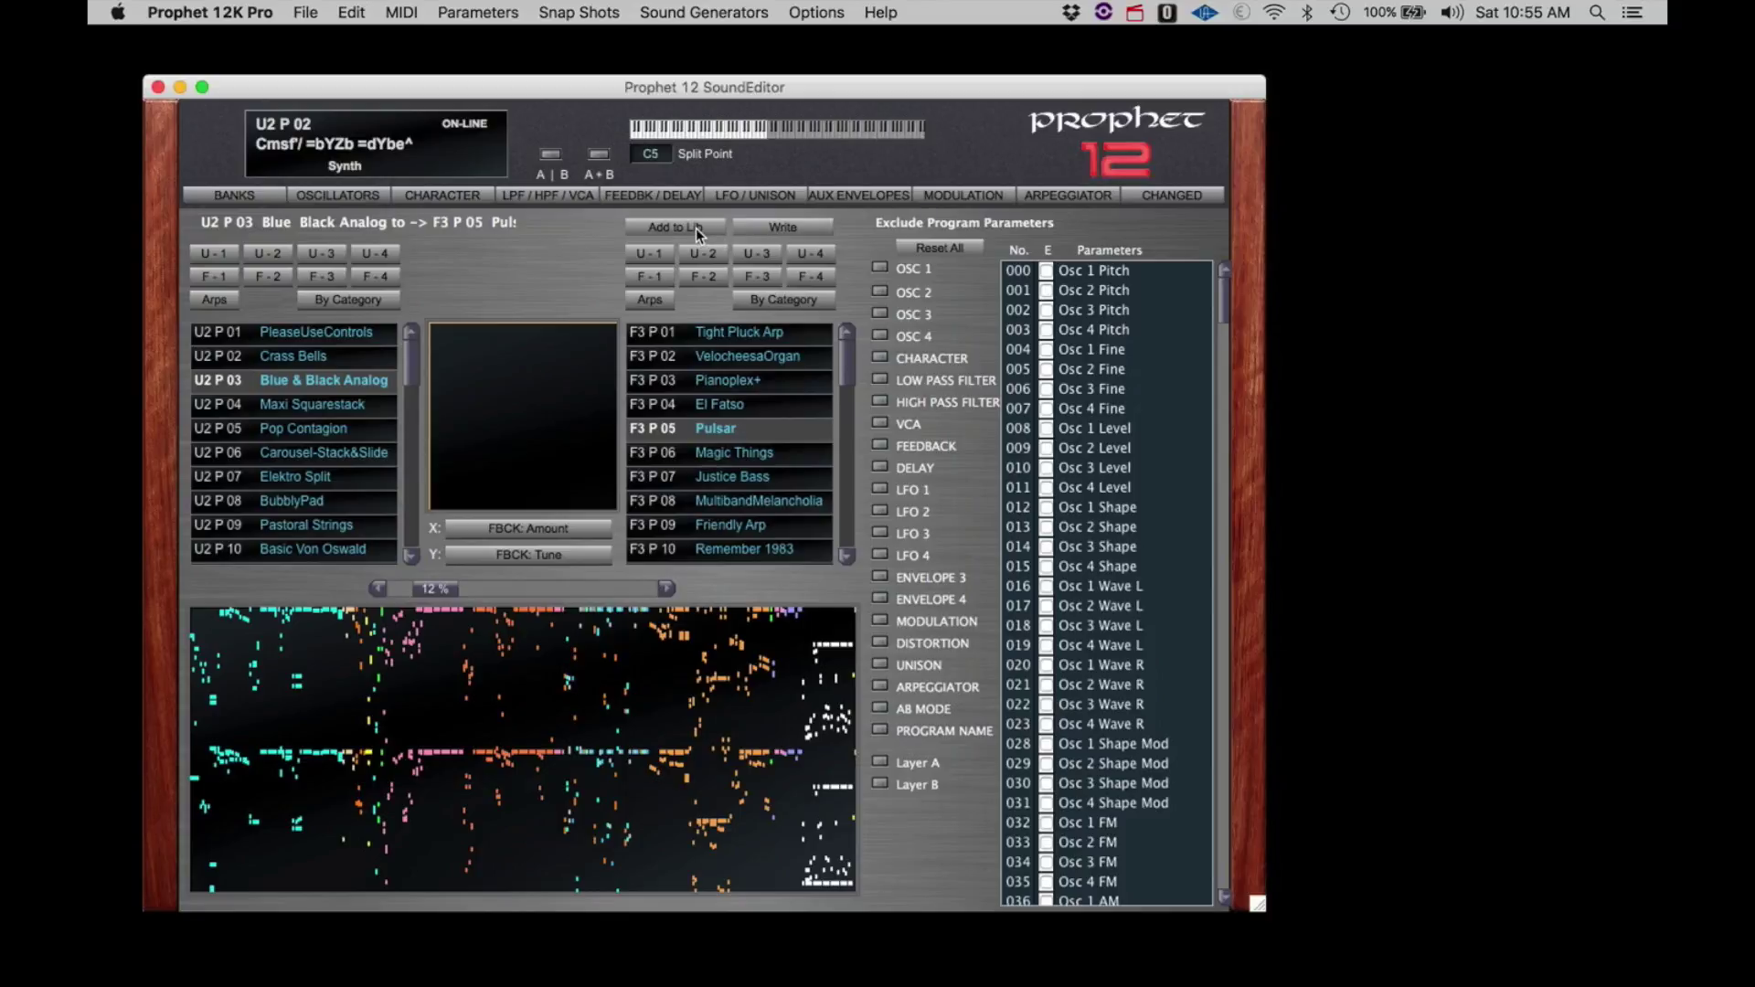
{"action": "left_click", "coordinate": [762, 228]}
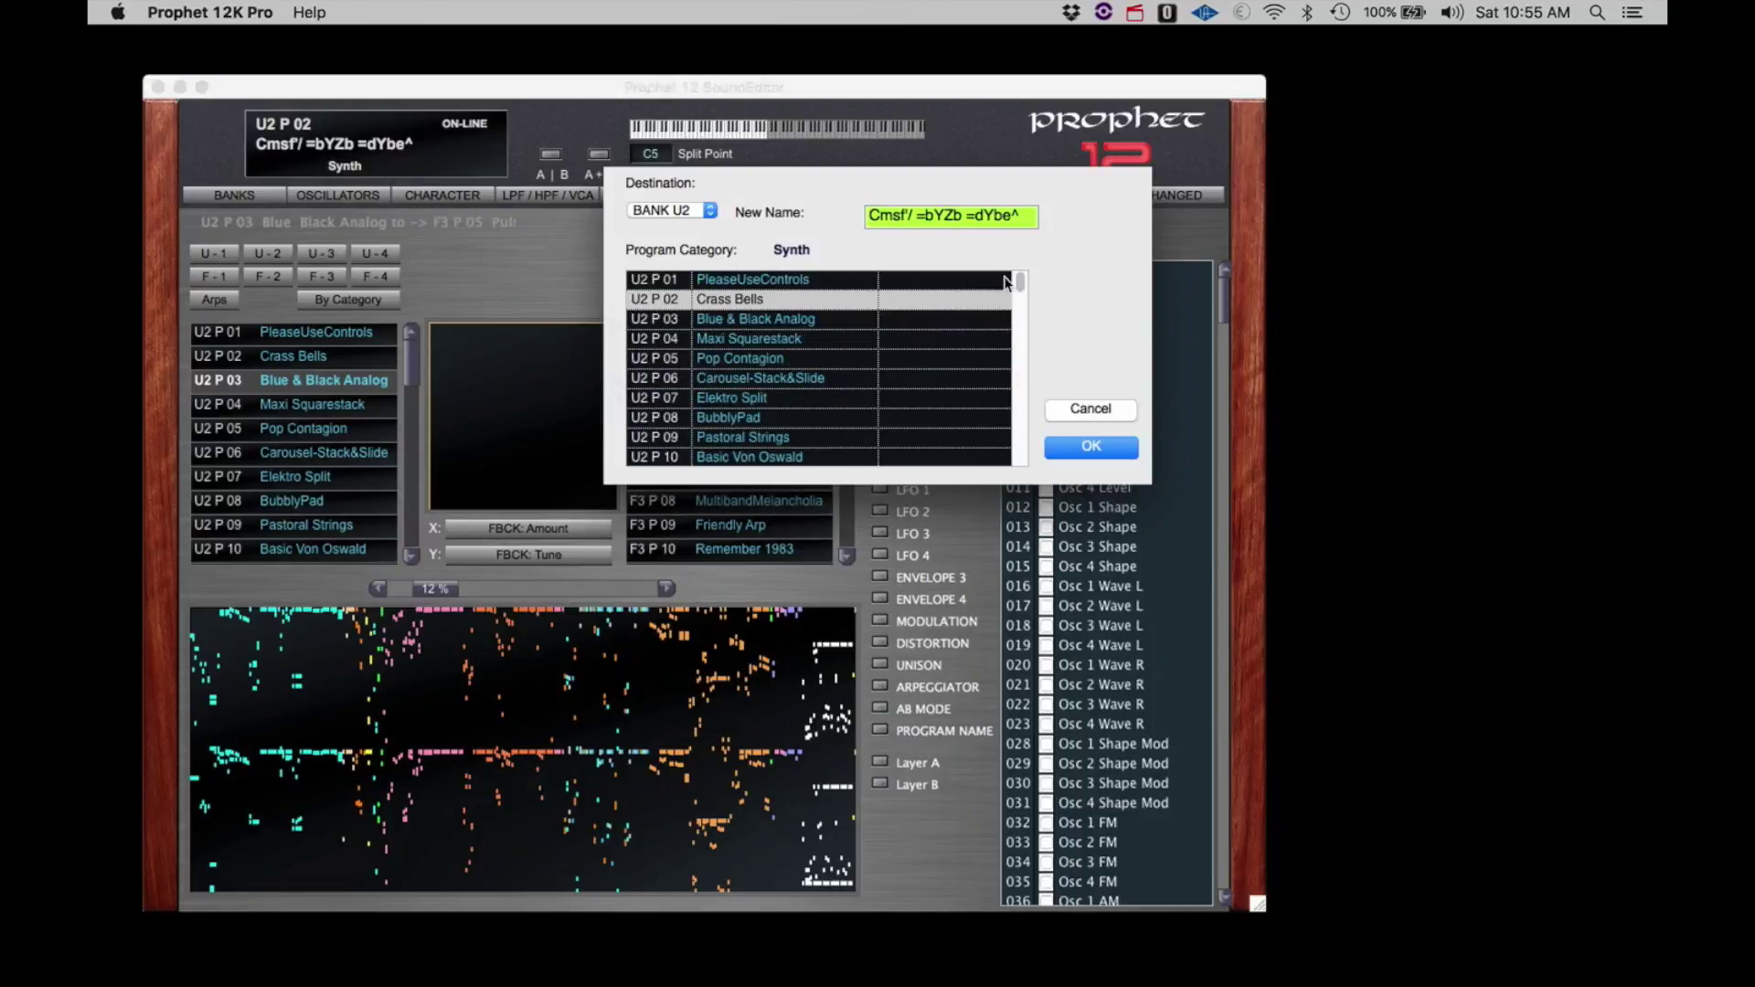
{"action": "left_click", "coordinate": [810, 426]}
{"action": "left_click", "coordinate": [795, 385]}
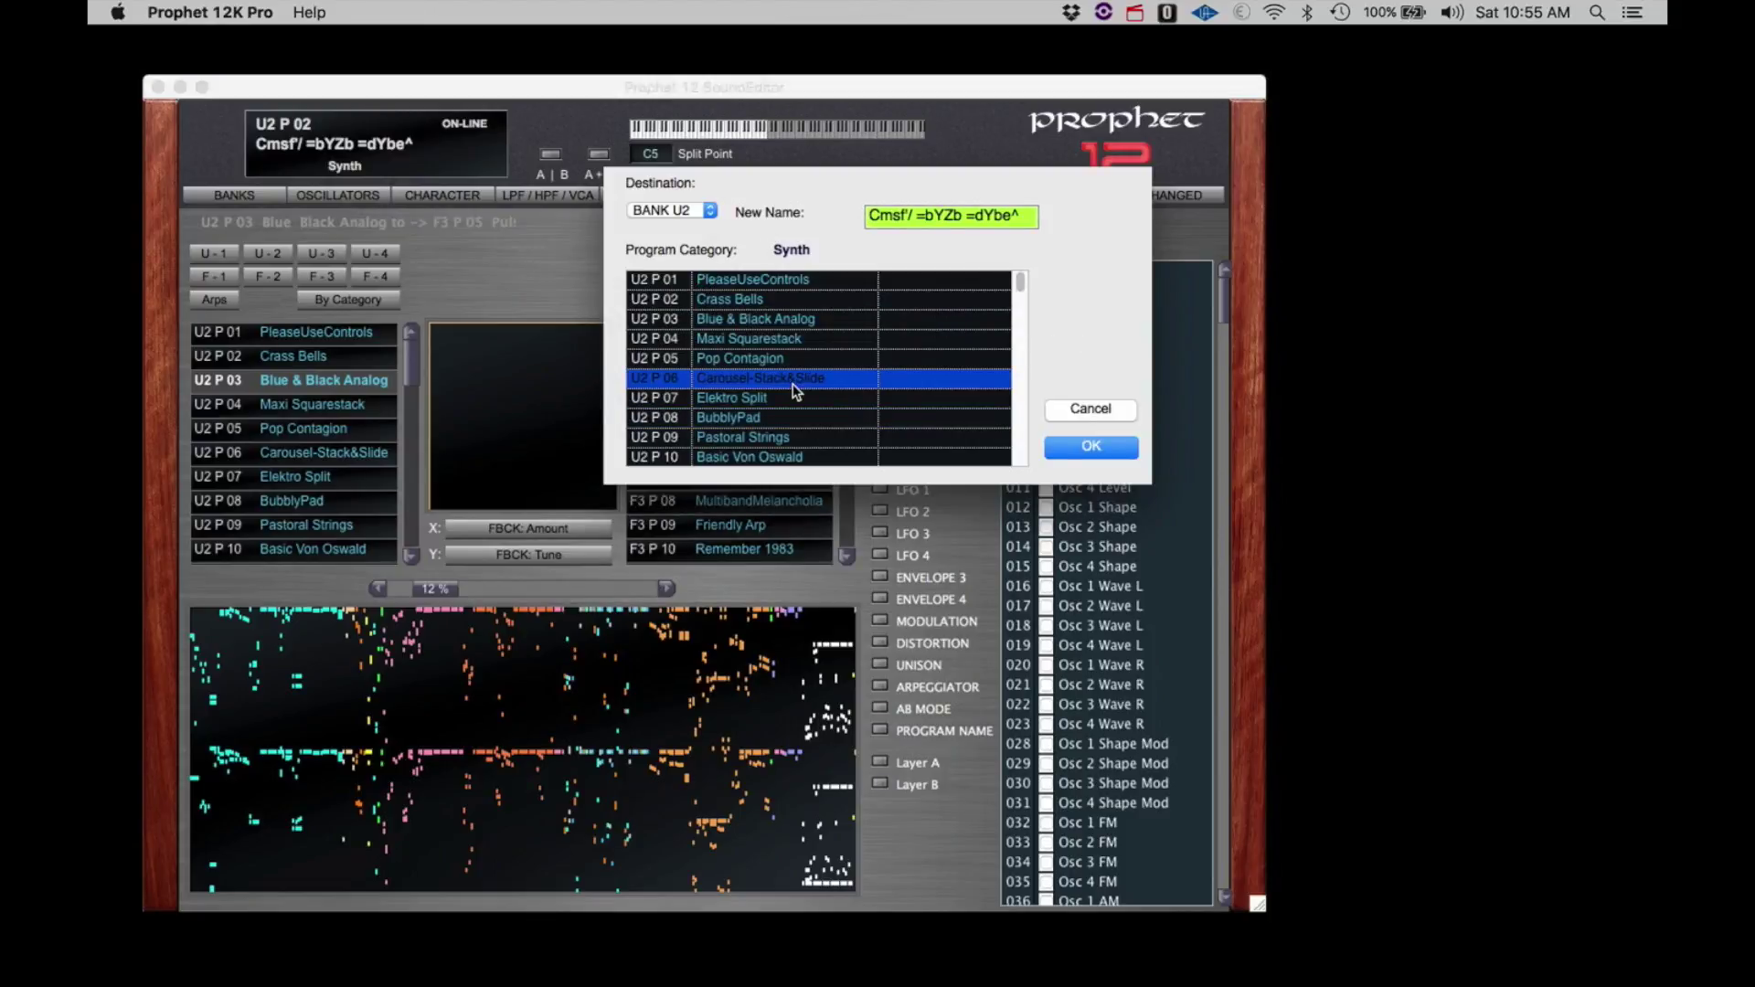
{"action": "left_click", "coordinate": [802, 359]}
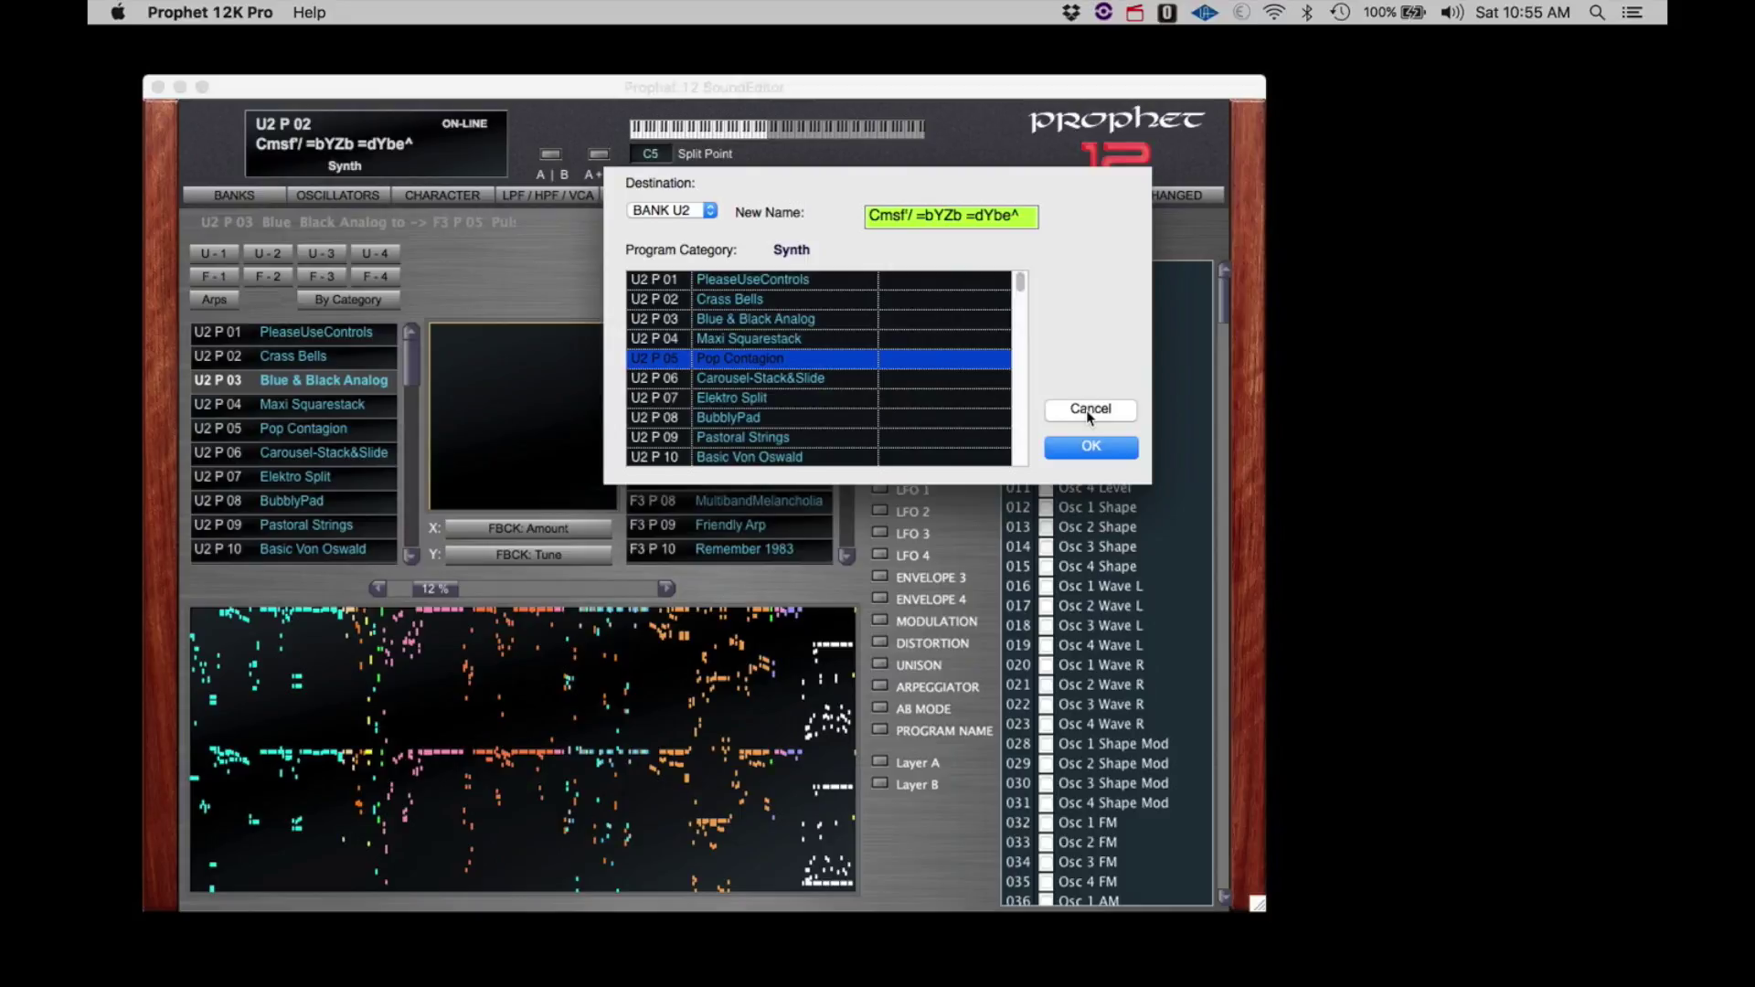
{"action": "left_click", "coordinate": [1075, 411]}
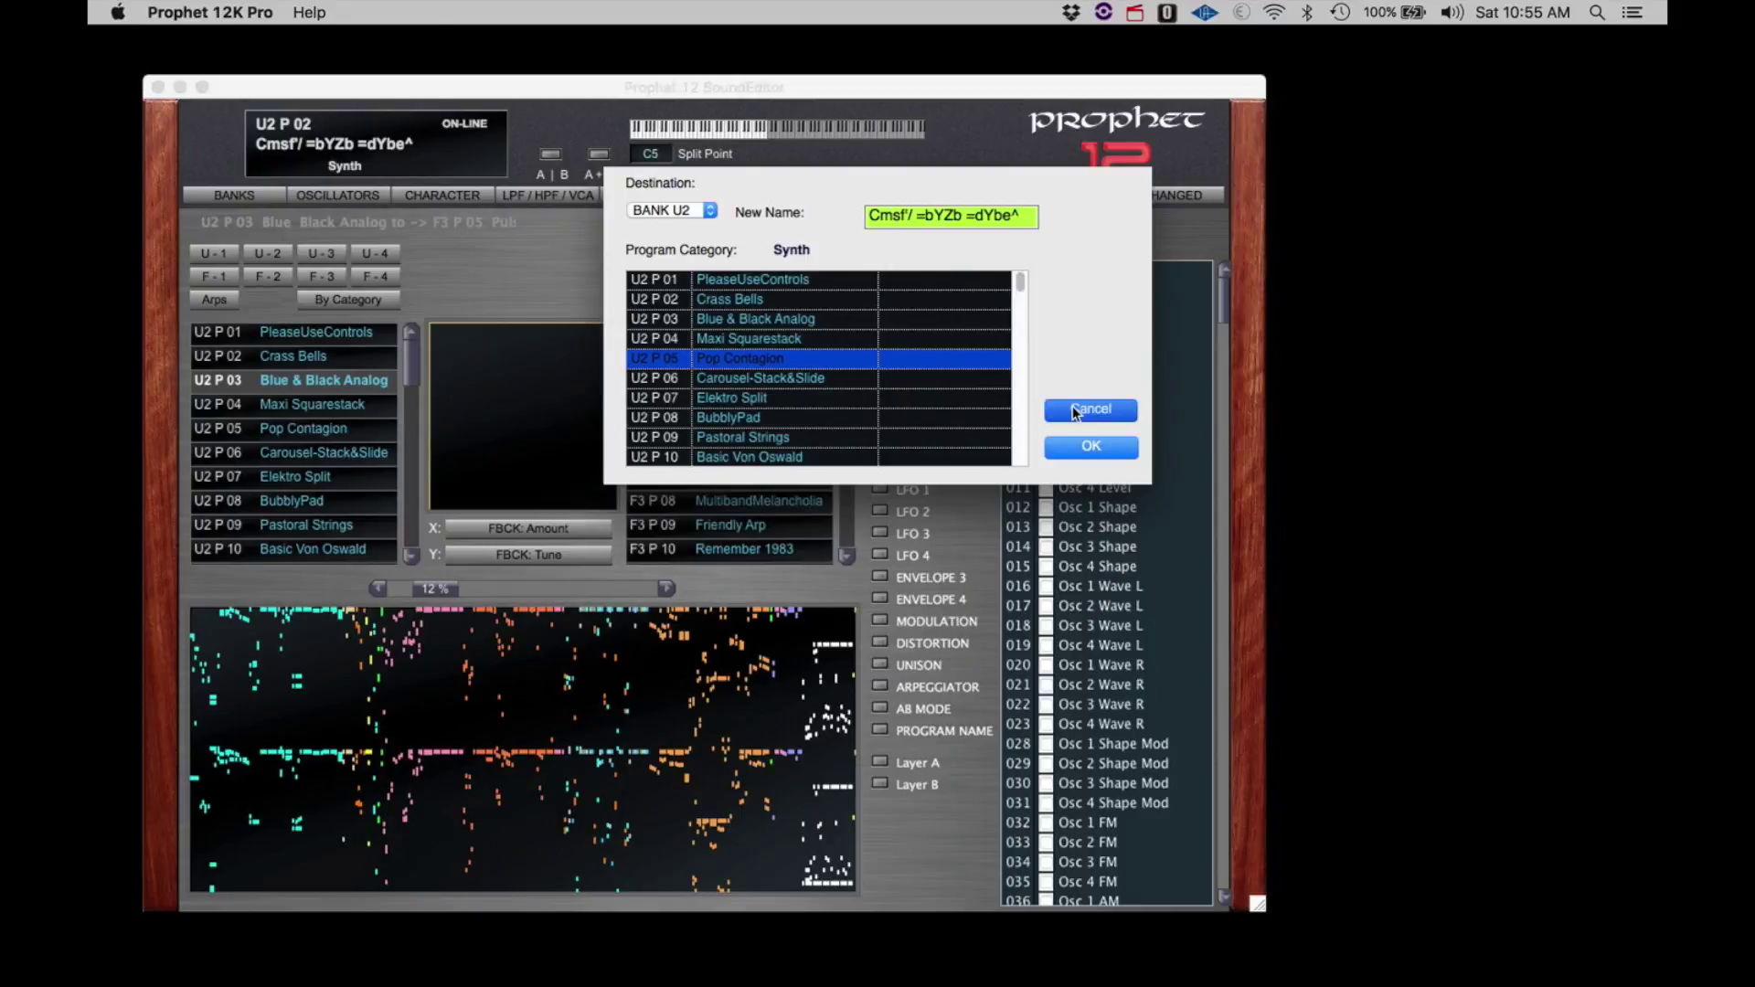
Move the X/Y pad's crosshair to about the centre and view the parameter groups assignable to the X axis
{"action": "left_click_drag", "start_coordinate": [437, 336], "coordinate": [521, 423]}
{"action": "left_click", "coordinate": [510, 530]}
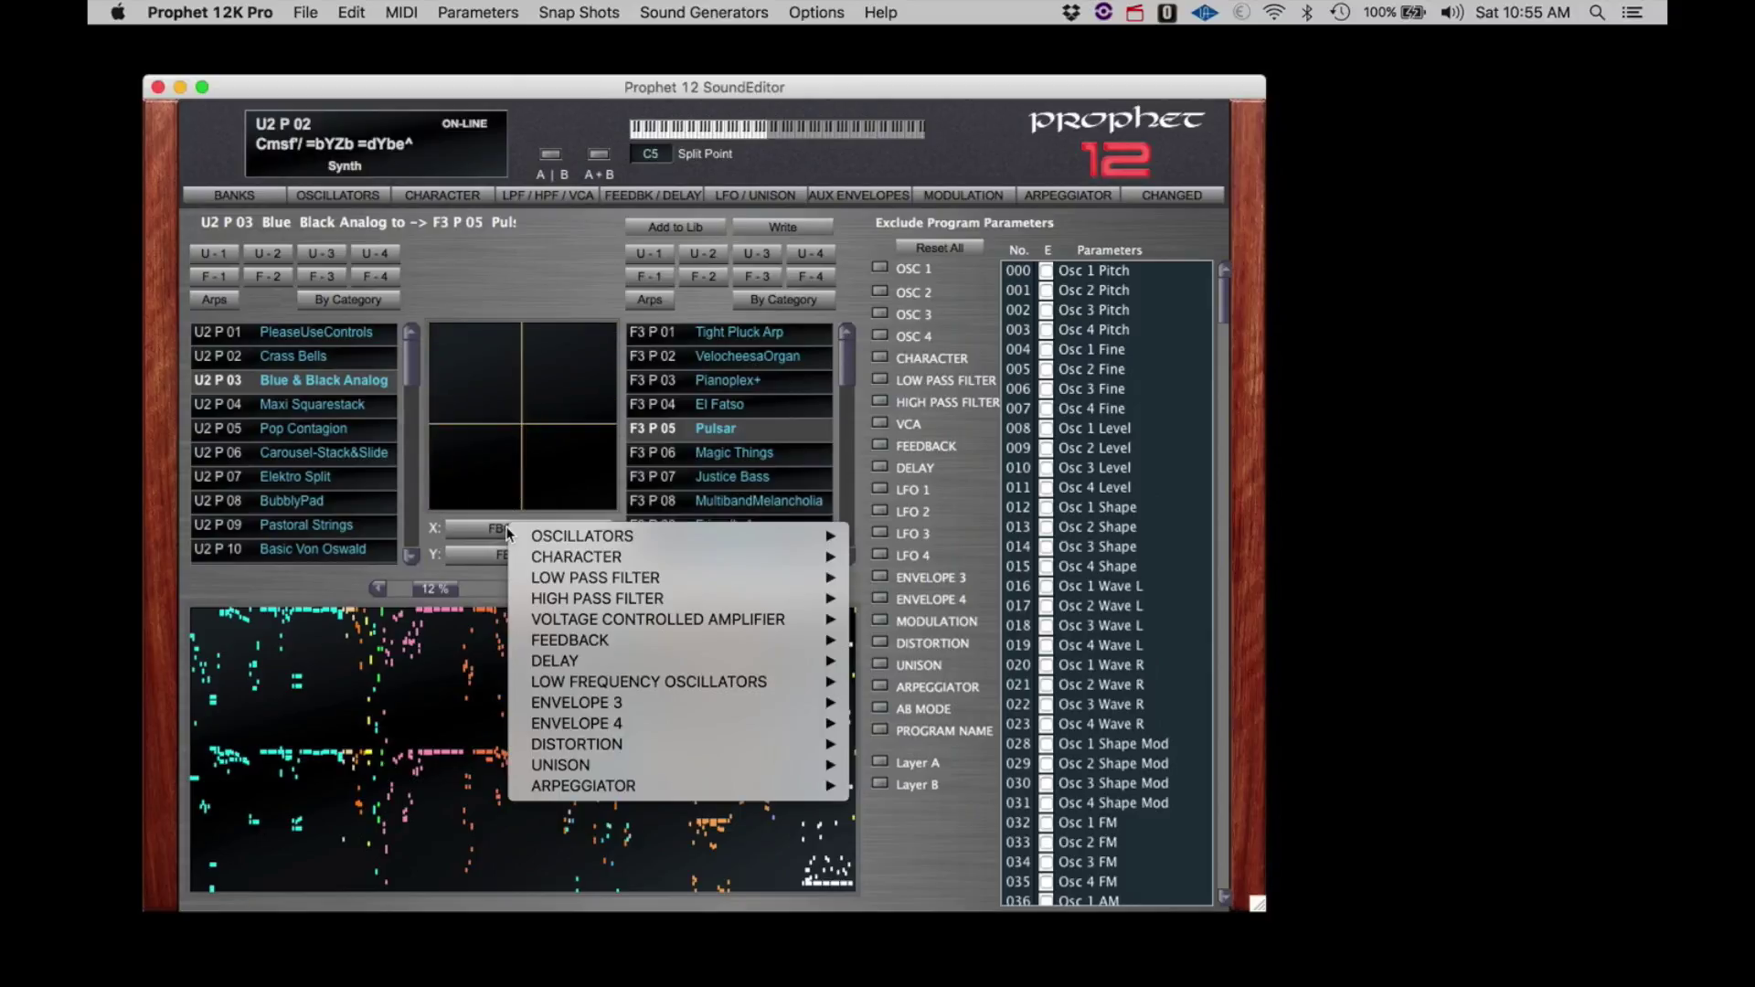
{"action": "left_click", "coordinate": [578, 282]}
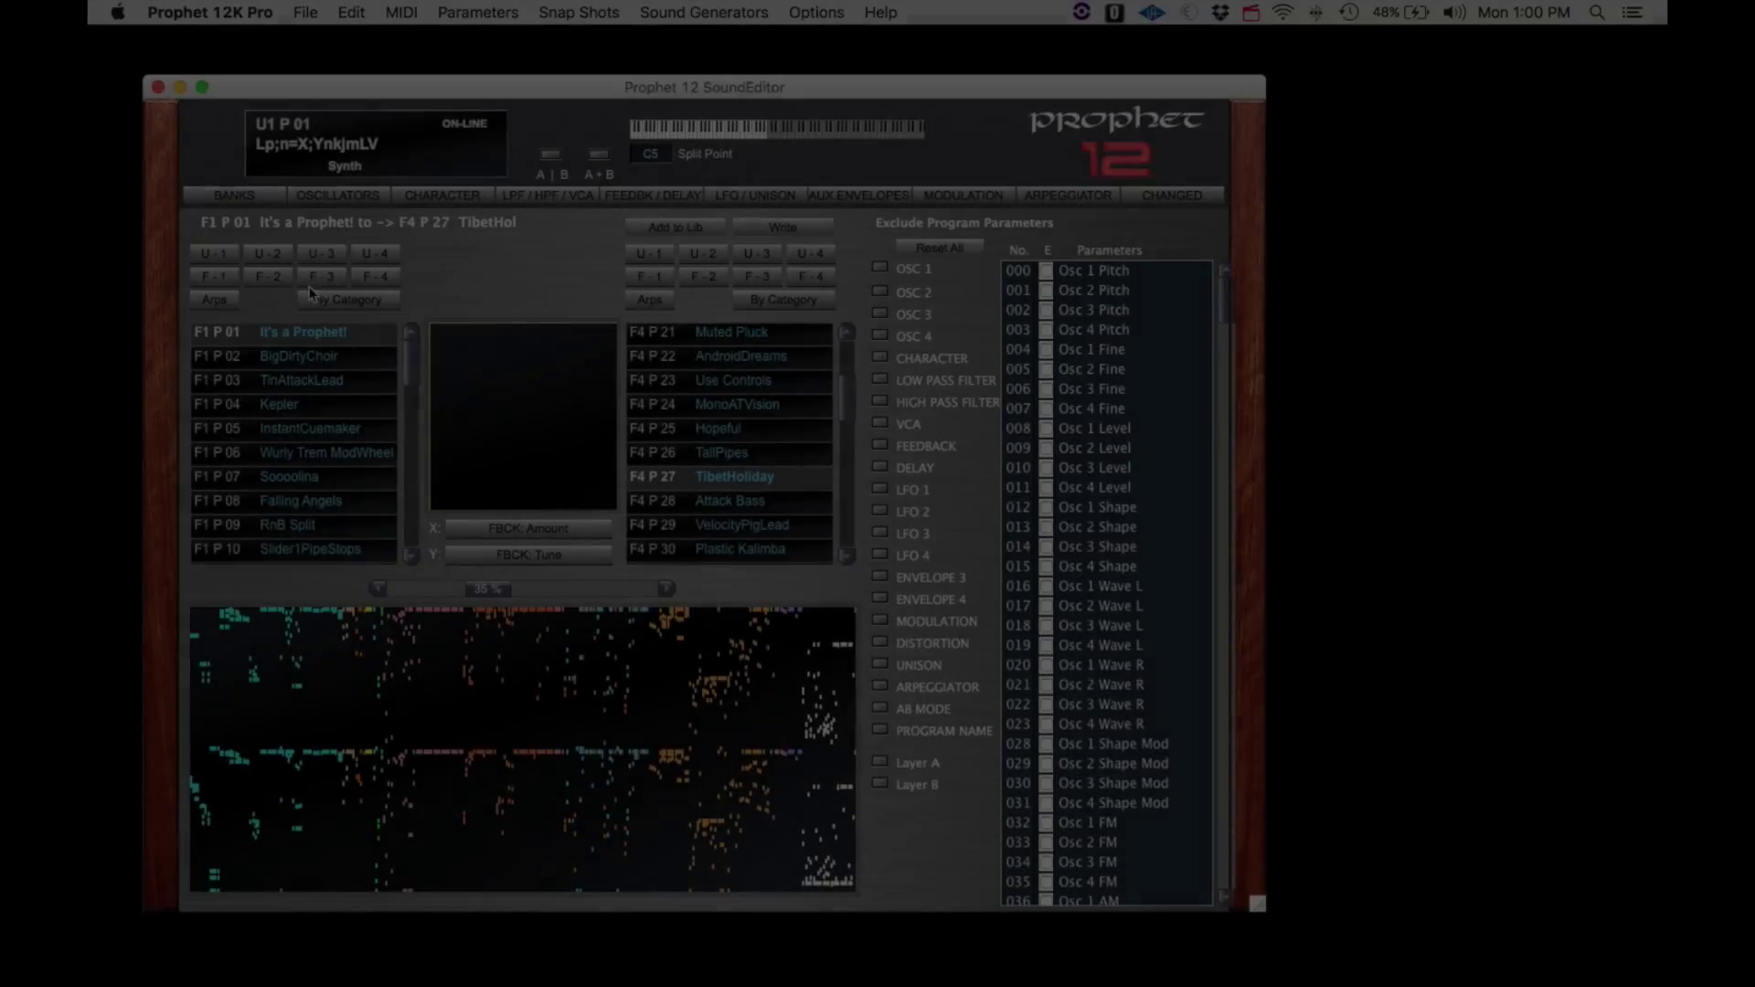
Choose F2 P13 Clean Bee as the morph source and F3 P06 Magic Things as the morph target
{"action": "left_click", "coordinate": [272, 278]}
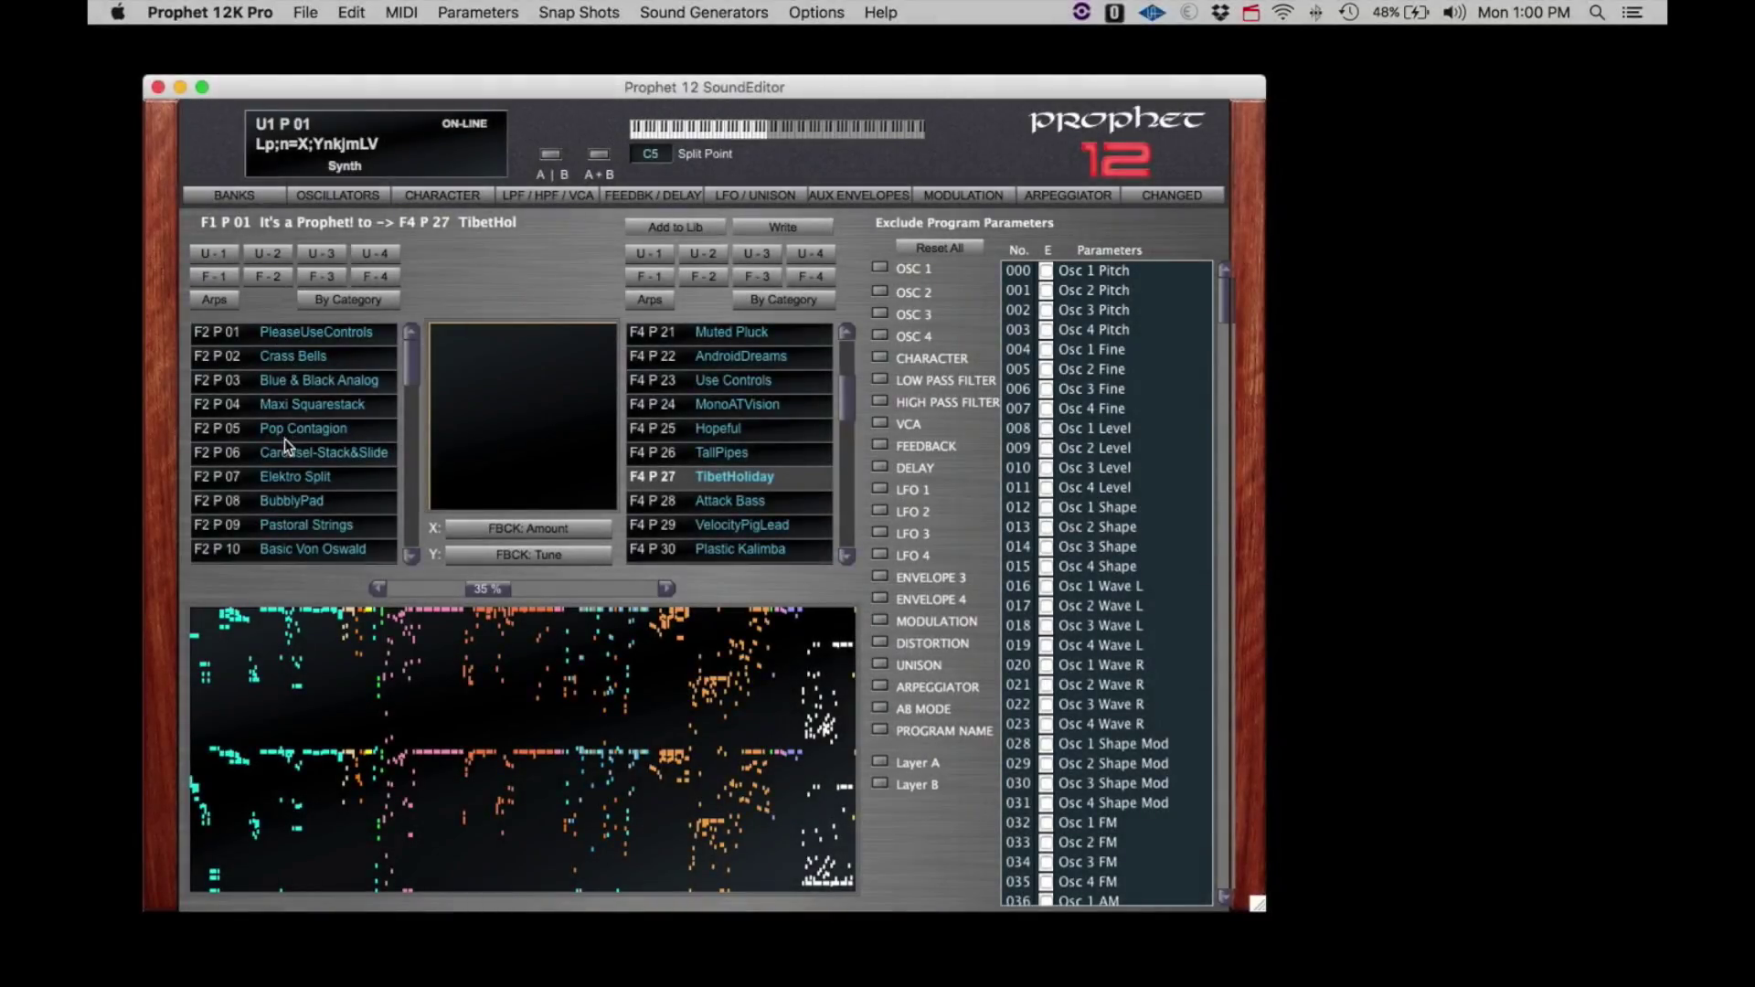
{"action": "scroll", "coordinate": [287, 480], "scroll_direction": "down", "scroll_amount": 5}
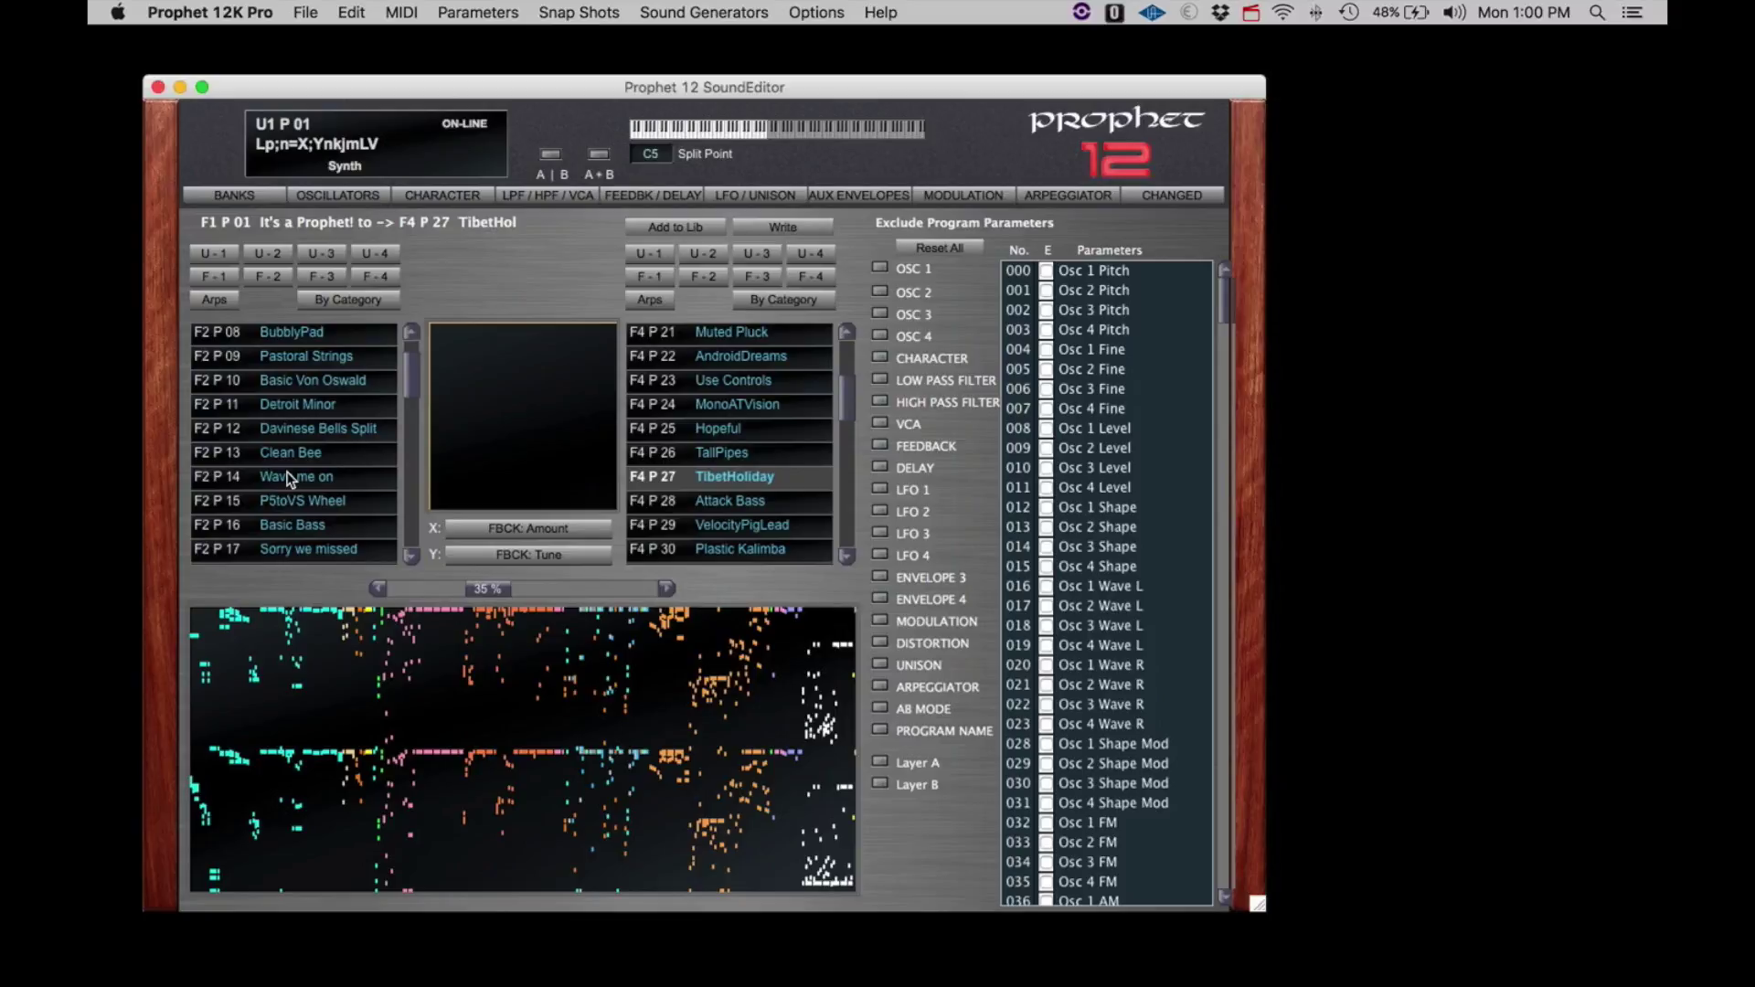
{"action": "left_click", "coordinate": [289, 458]}
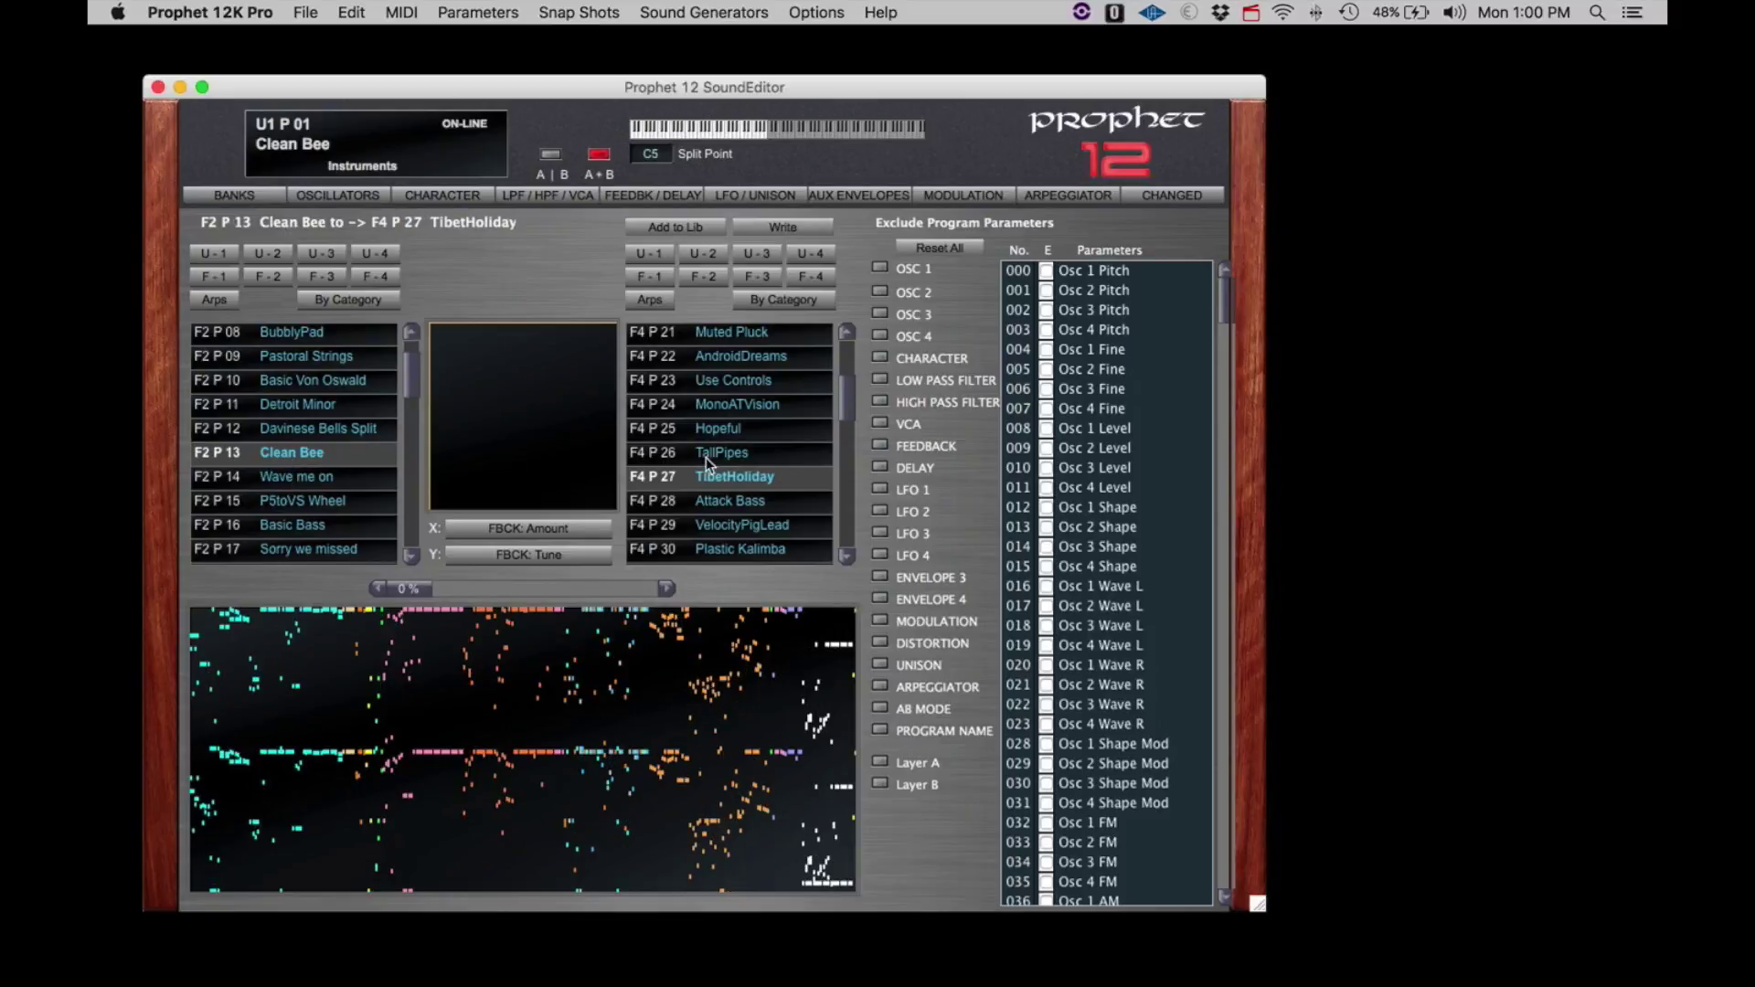
{"action": "left_click", "coordinate": [757, 276]}
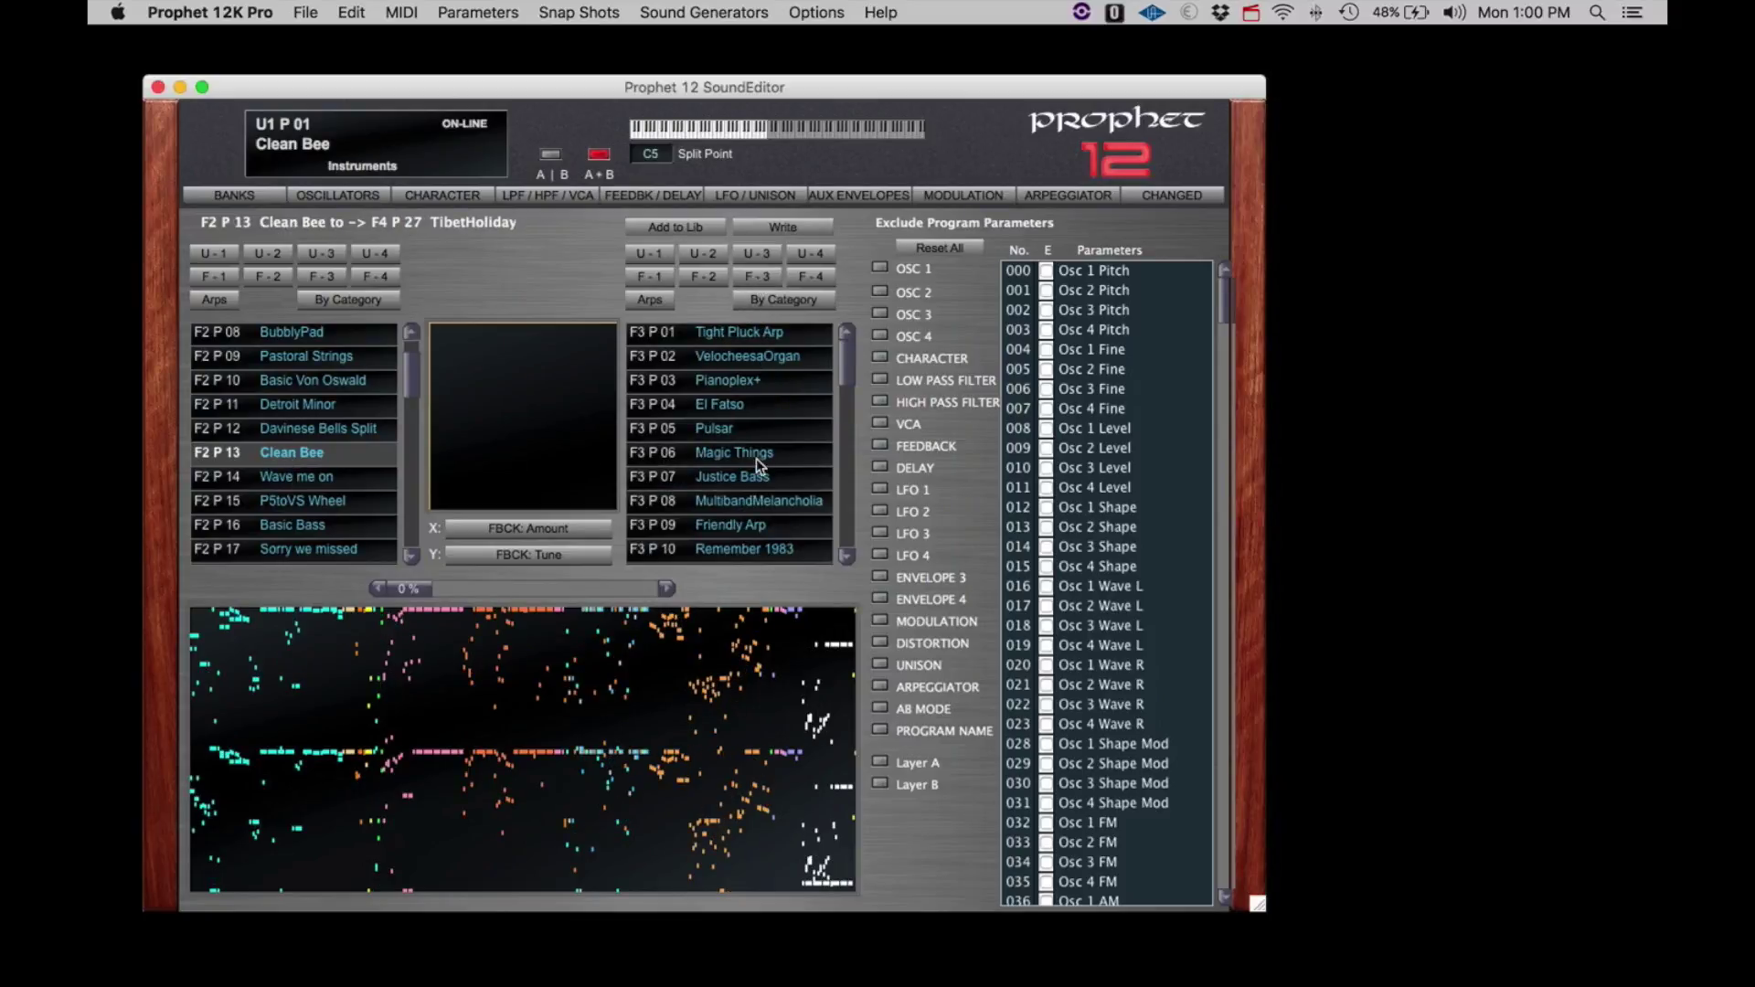
{"action": "left_click", "coordinate": [757, 463]}
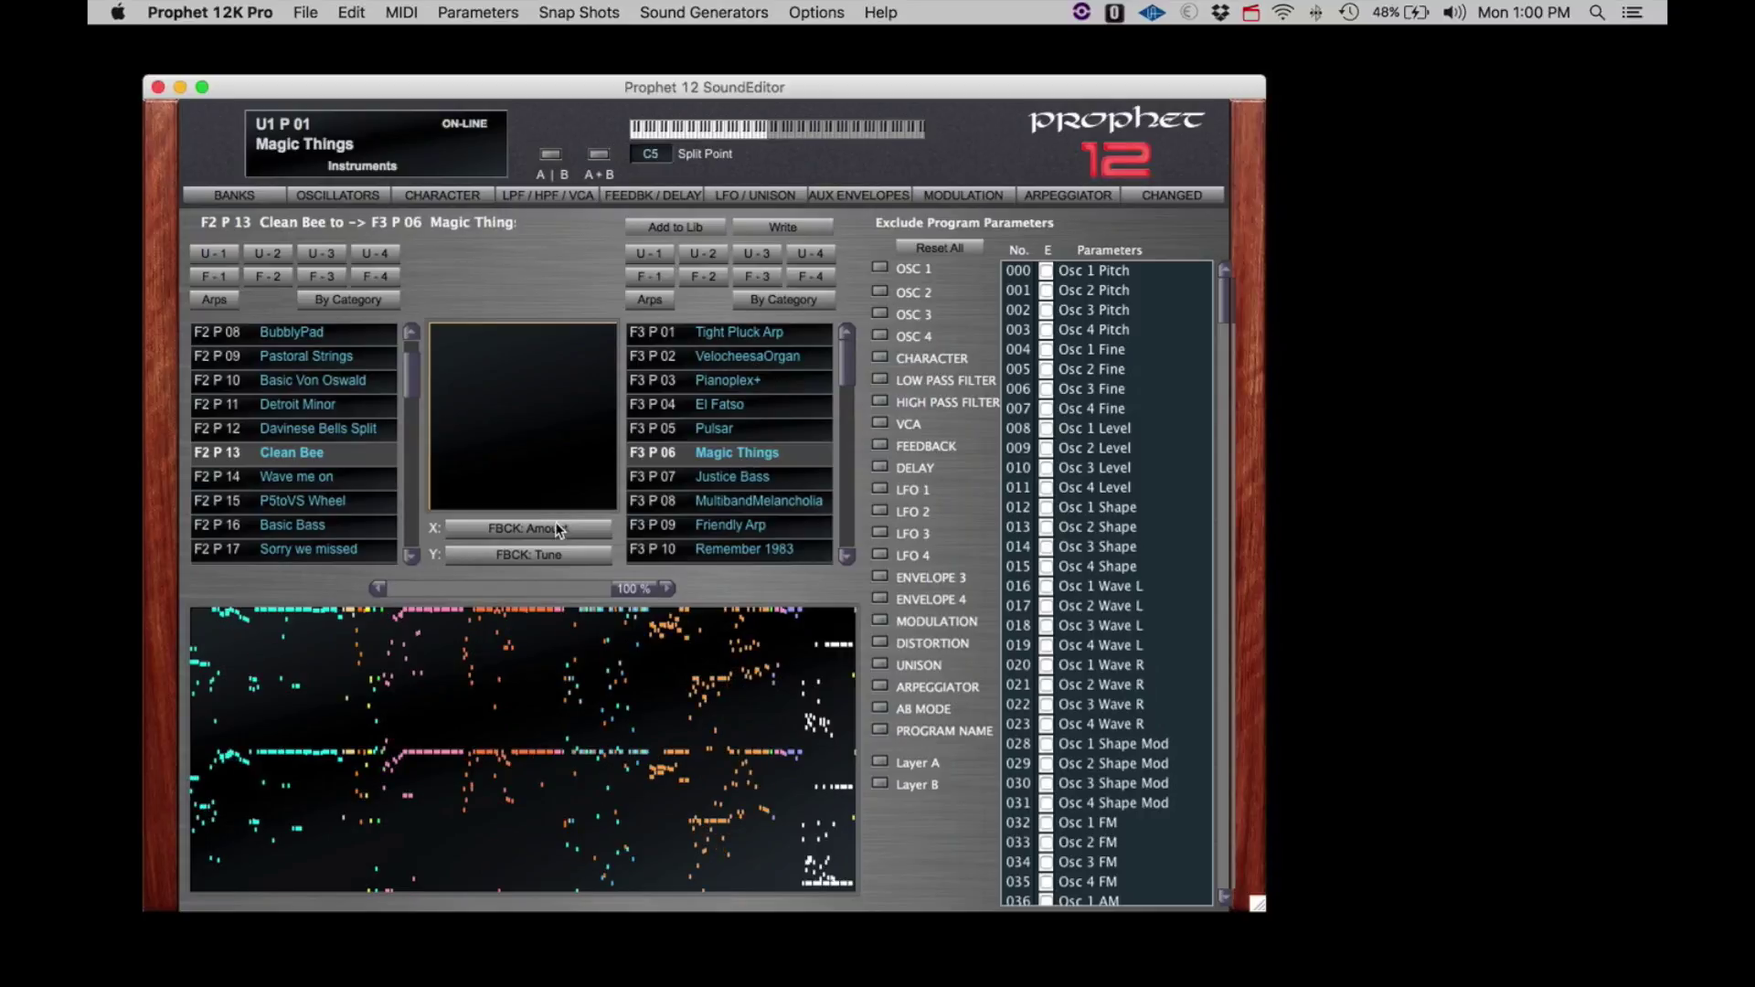
Set the morph amount to 0 % and raise it in 1 % increments through 5 % and past 8 %, auditioning the sound
{"action": "left_click_drag", "start_coordinate": [603, 596], "coordinate": [384, 611]}
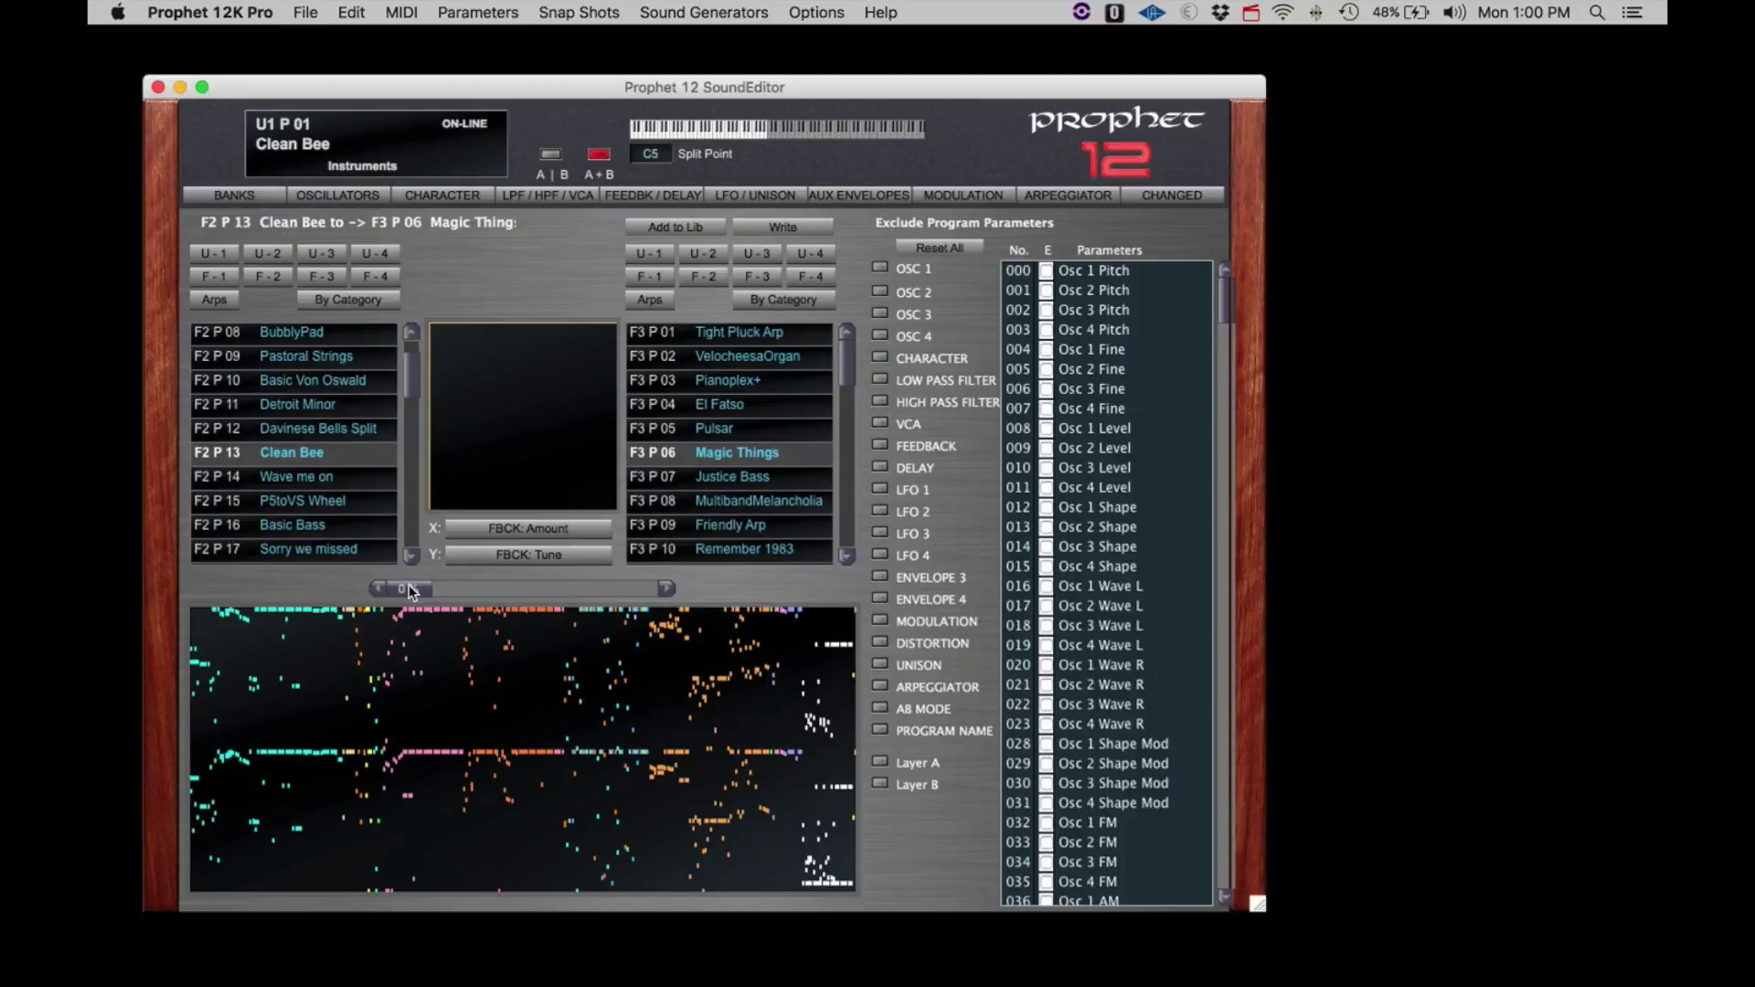
{"action": "left_click", "coordinate": [667, 594]}
{"action": "left_click", "coordinate": [666, 588]}
{"action": "left_click", "coordinate": [666, 589]}
{"action": "left_click", "coordinate": [666, 588]}
{"action": "left_click", "coordinate": [666, 589]}
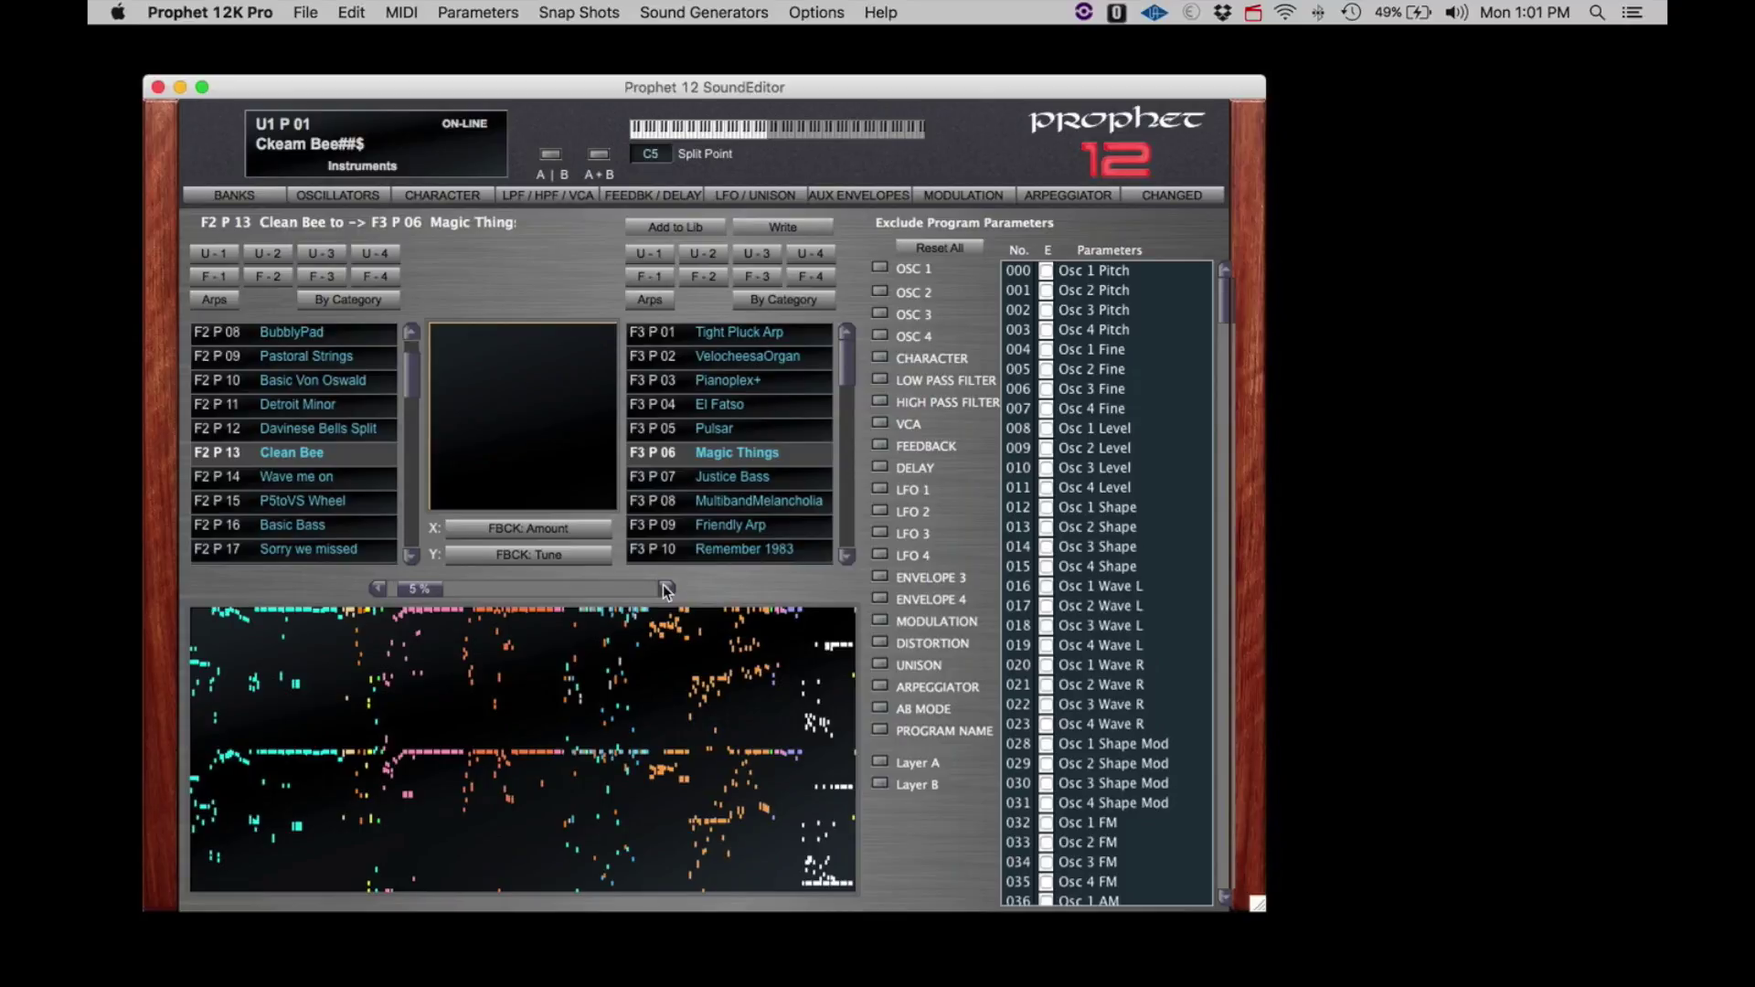
{"action": "left_click", "coordinate": [666, 588]}
{"action": "left_click", "coordinate": [666, 589]}
{"action": "left_click", "coordinate": [666, 589]}
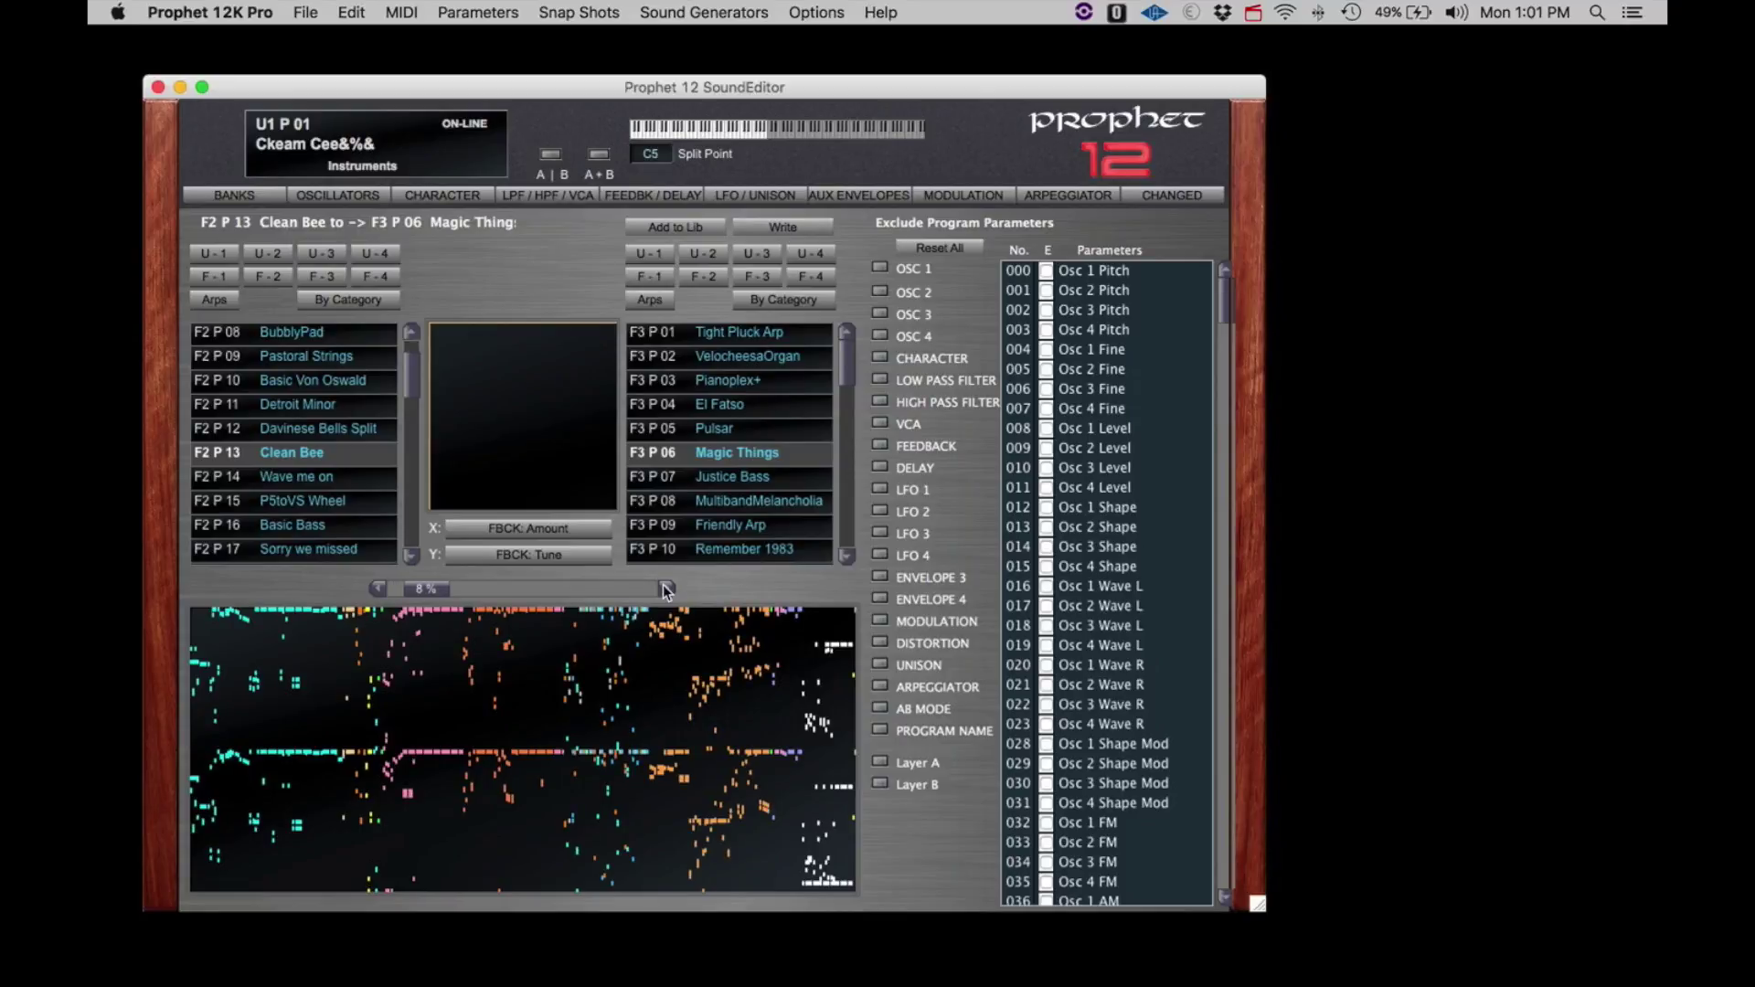
{"action": "left_click", "coordinate": [665, 588]}
{"action": "left_click", "coordinate": [665, 588]}
Audition the Clean Bee to Magic Things morph at 29, 44, 71, 81 and 91 %, and bring the amount back toward the middle
{"action": "left_click_drag", "start_coordinate": [446, 590], "coordinate": [474, 592]}
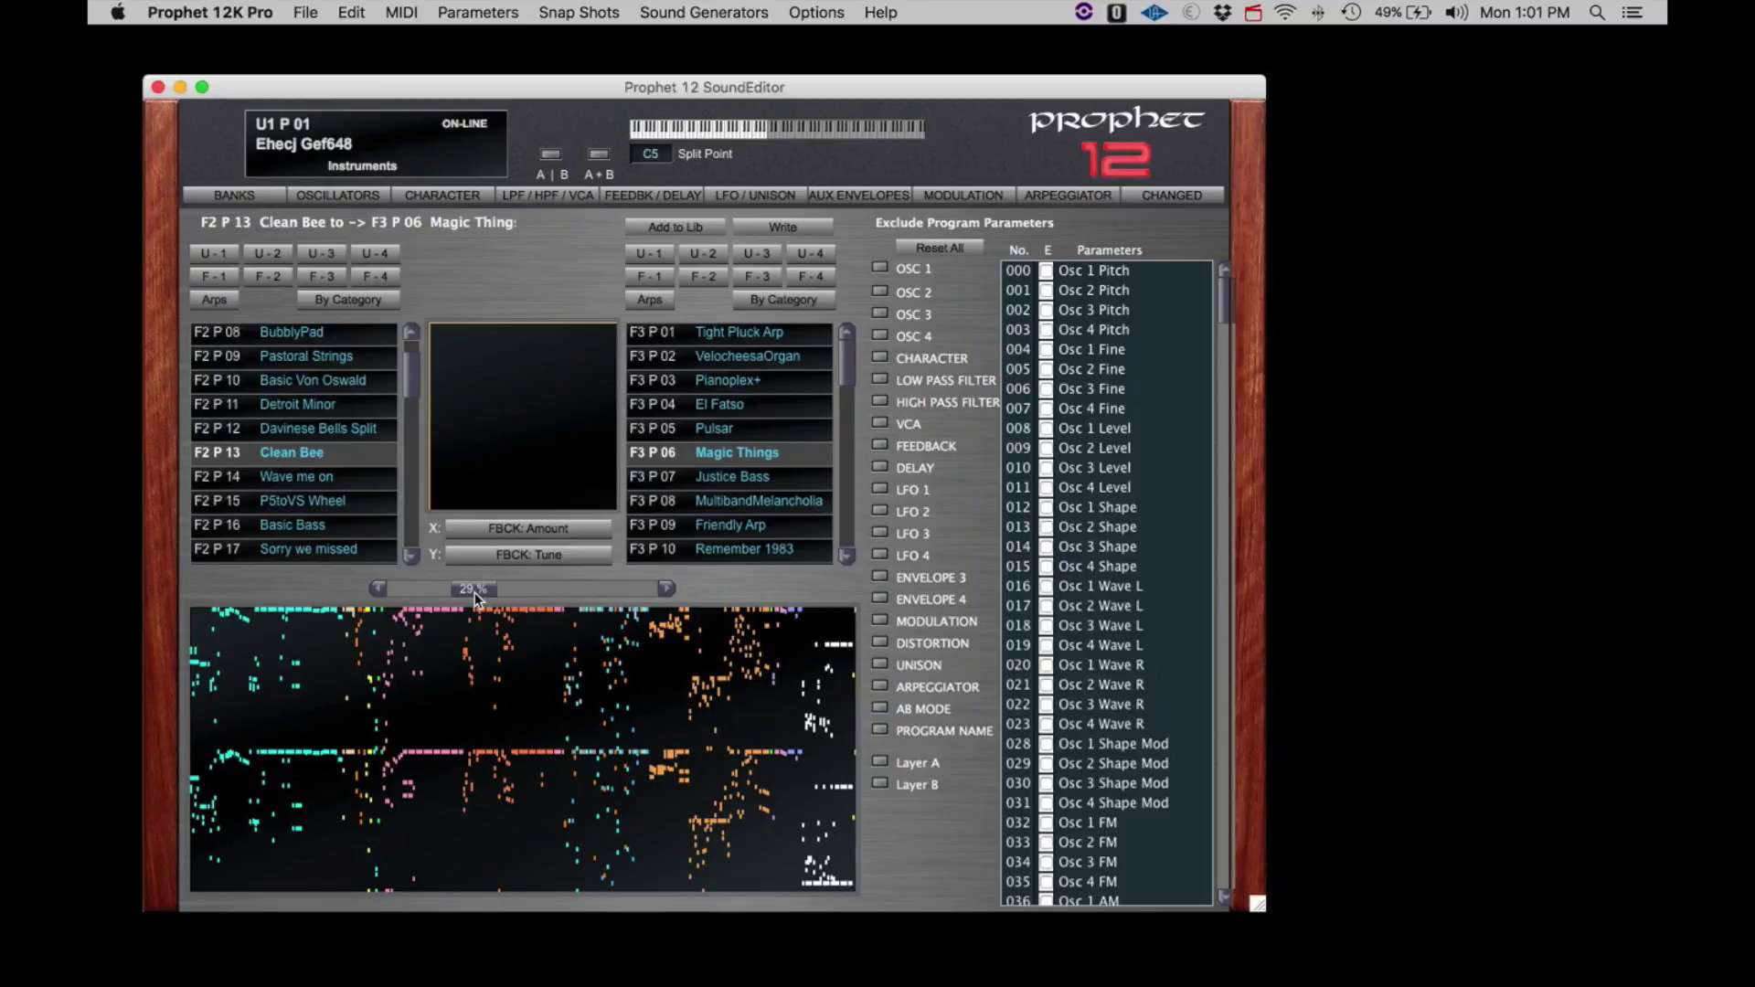
{"action": "left_click_drag", "start_coordinate": [475, 593], "coordinate": [510, 593]}
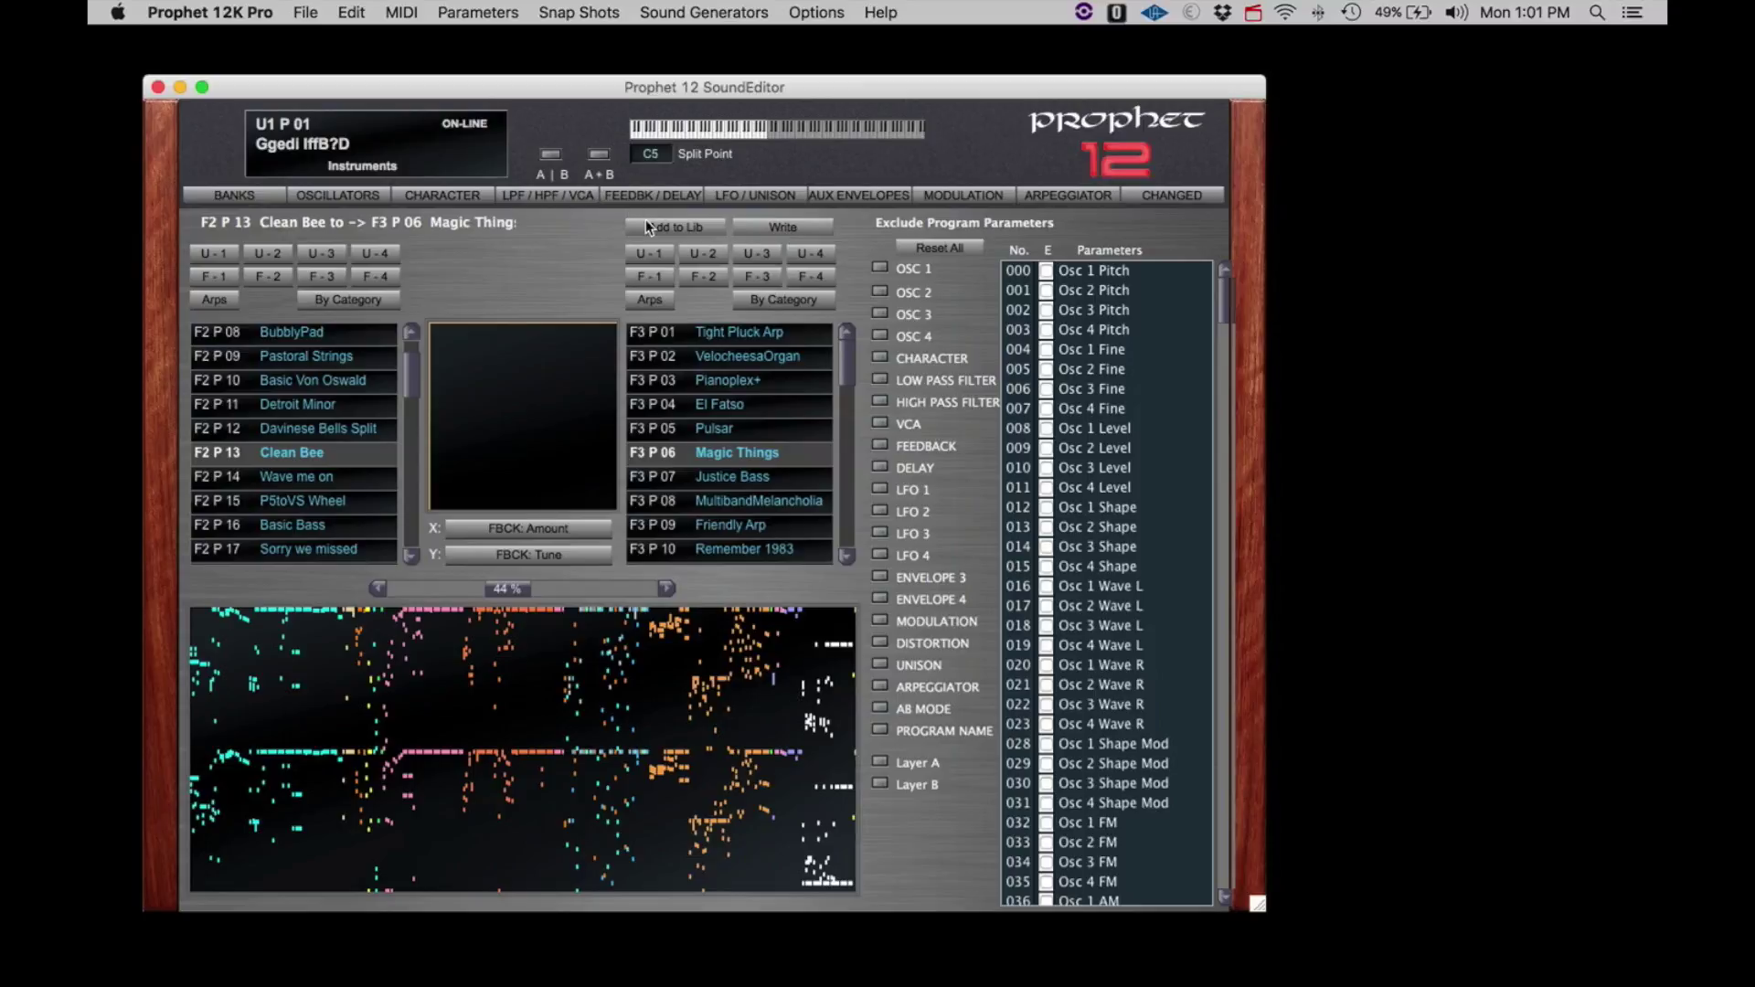
{"action": "left_click_drag", "start_coordinate": [515, 589], "coordinate": [571, 594]}
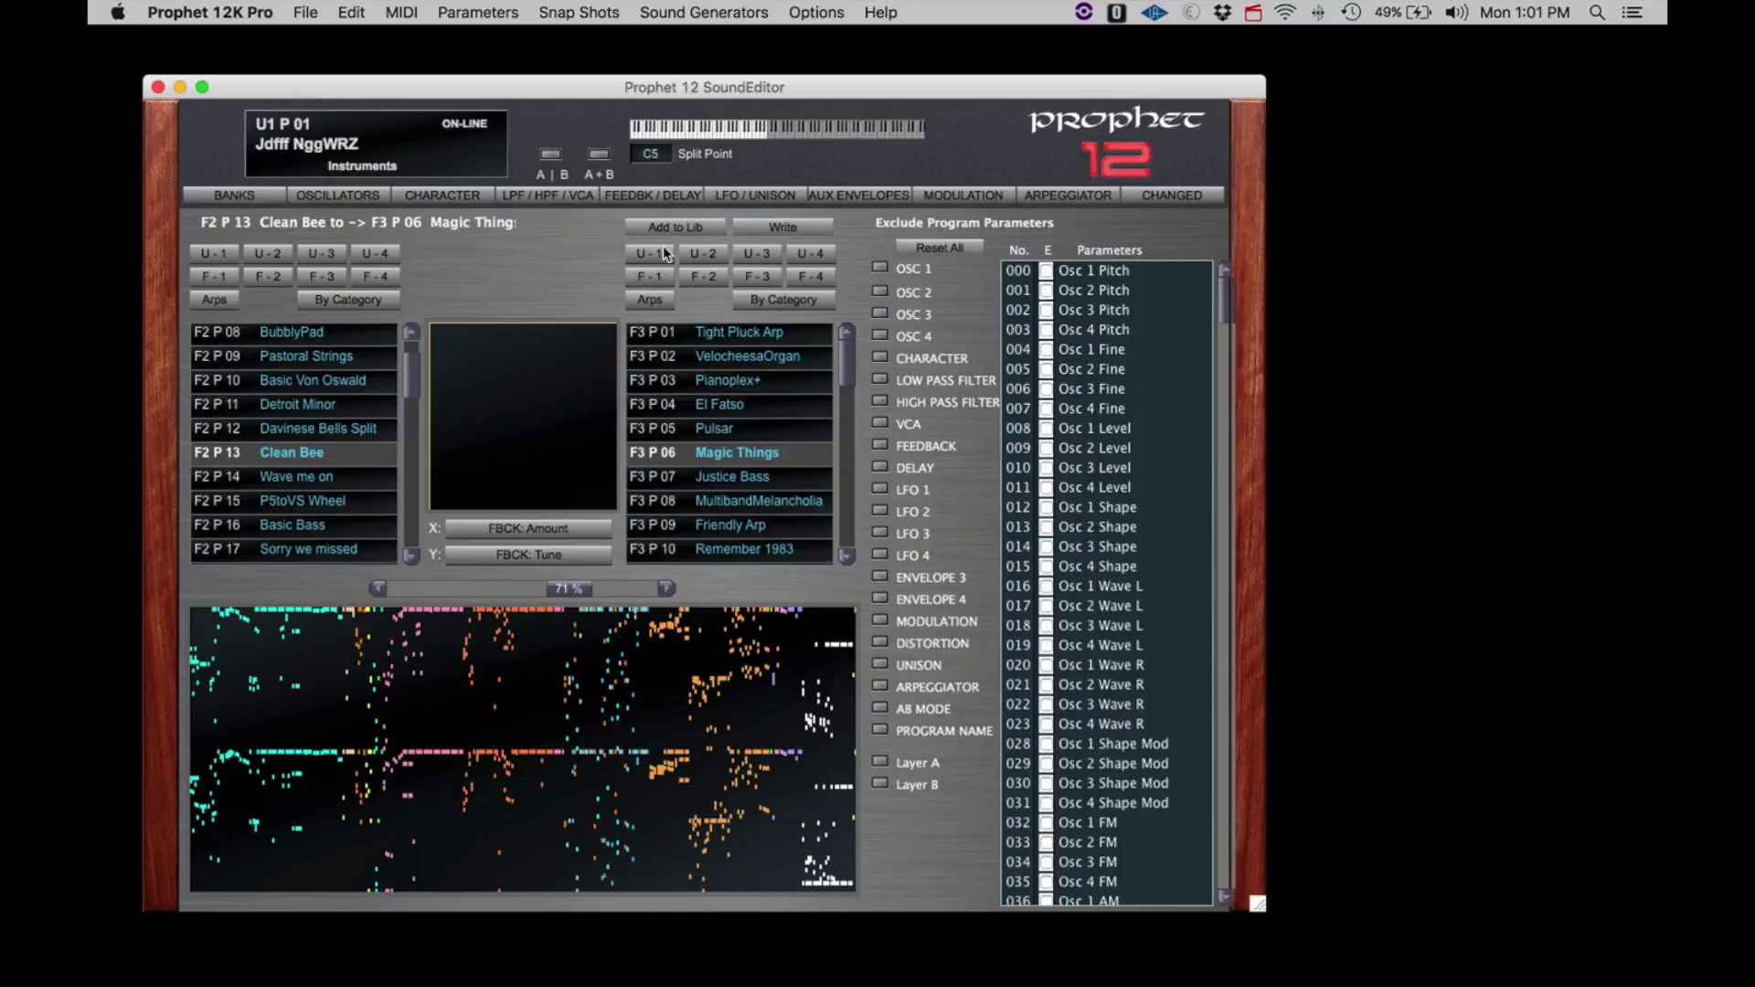
{"action": "left_click_drag", "start_coordinate": [571, 590], "coordinate": [592, 591]}
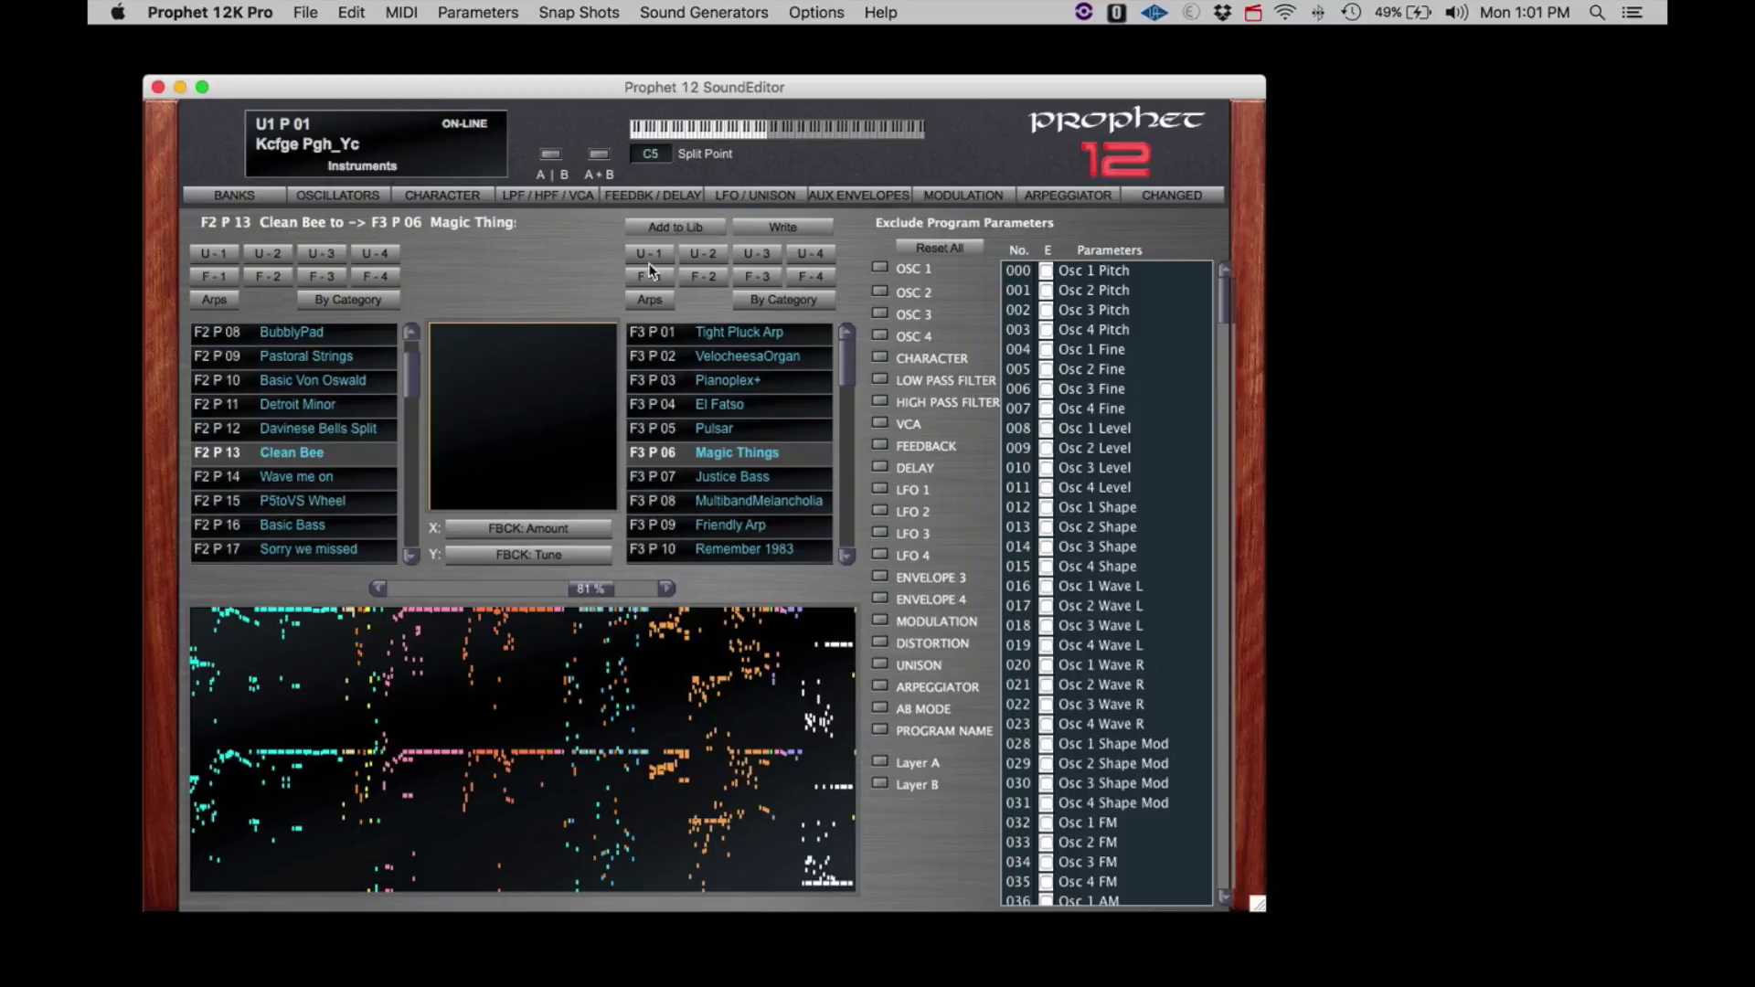
{"action": "left_click_drag", "start_coordinate": [597, 600], "coordinate": [615, 594]}
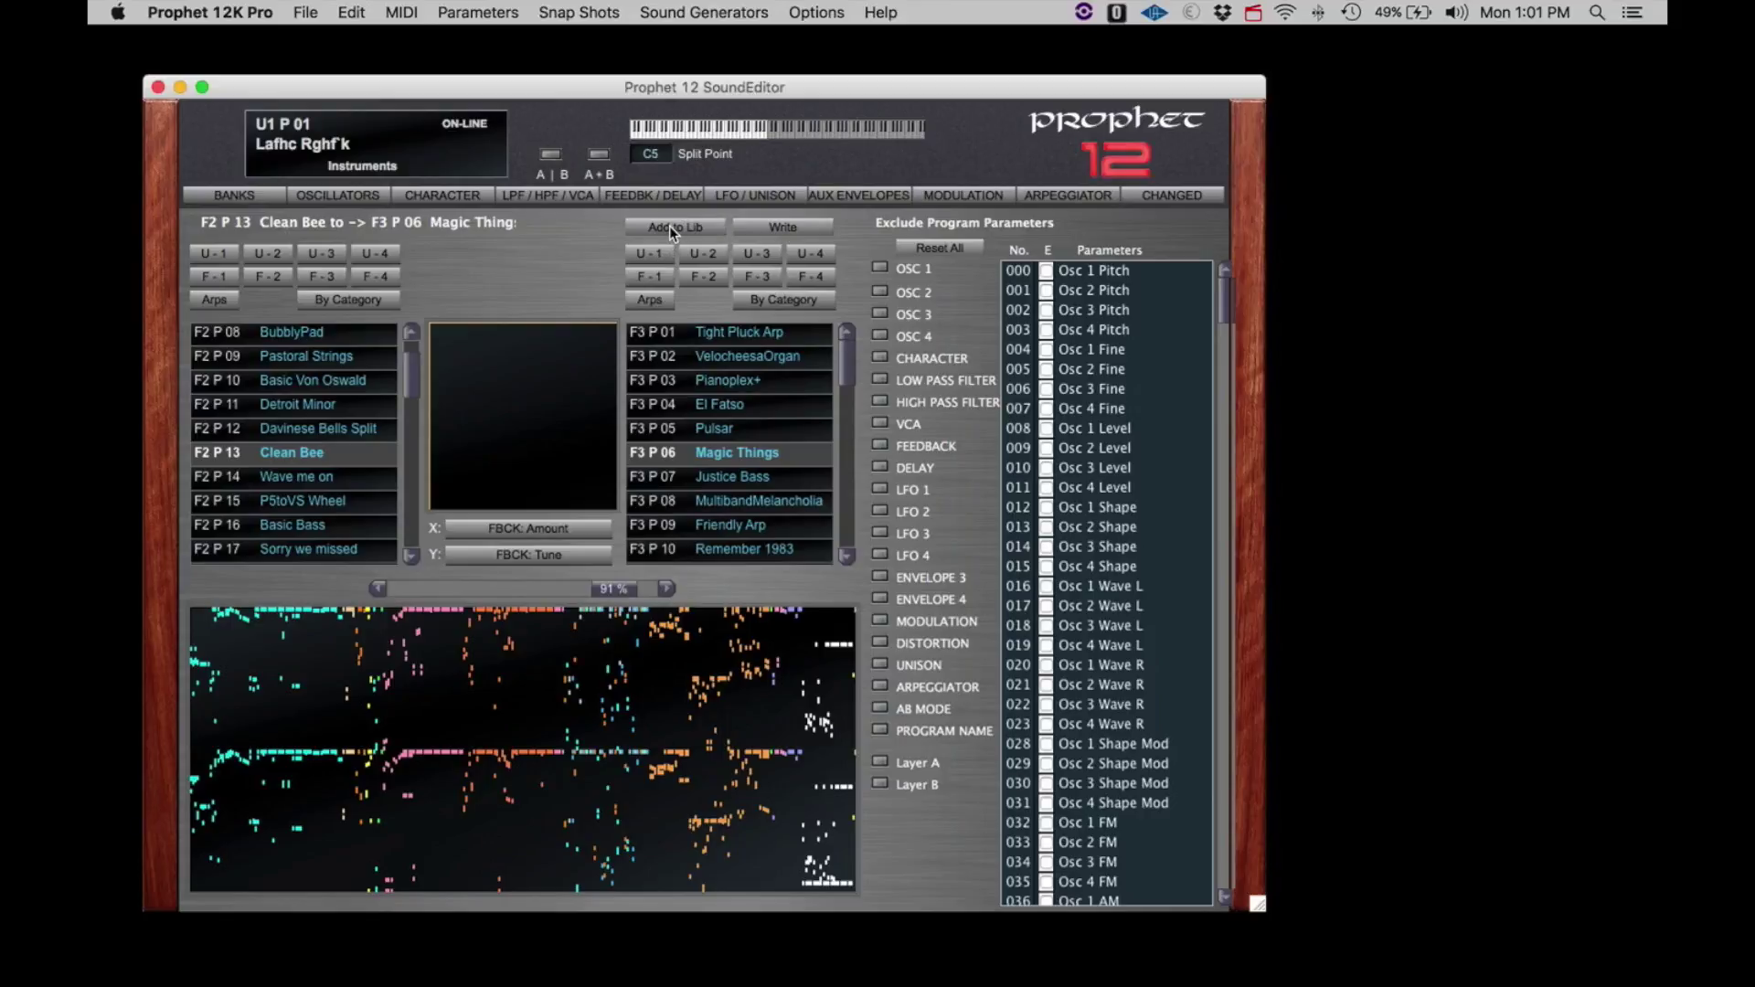
{"action": "left_click_drag", "start_coordinate": [612, 589], "coordinate": [533, 589]}
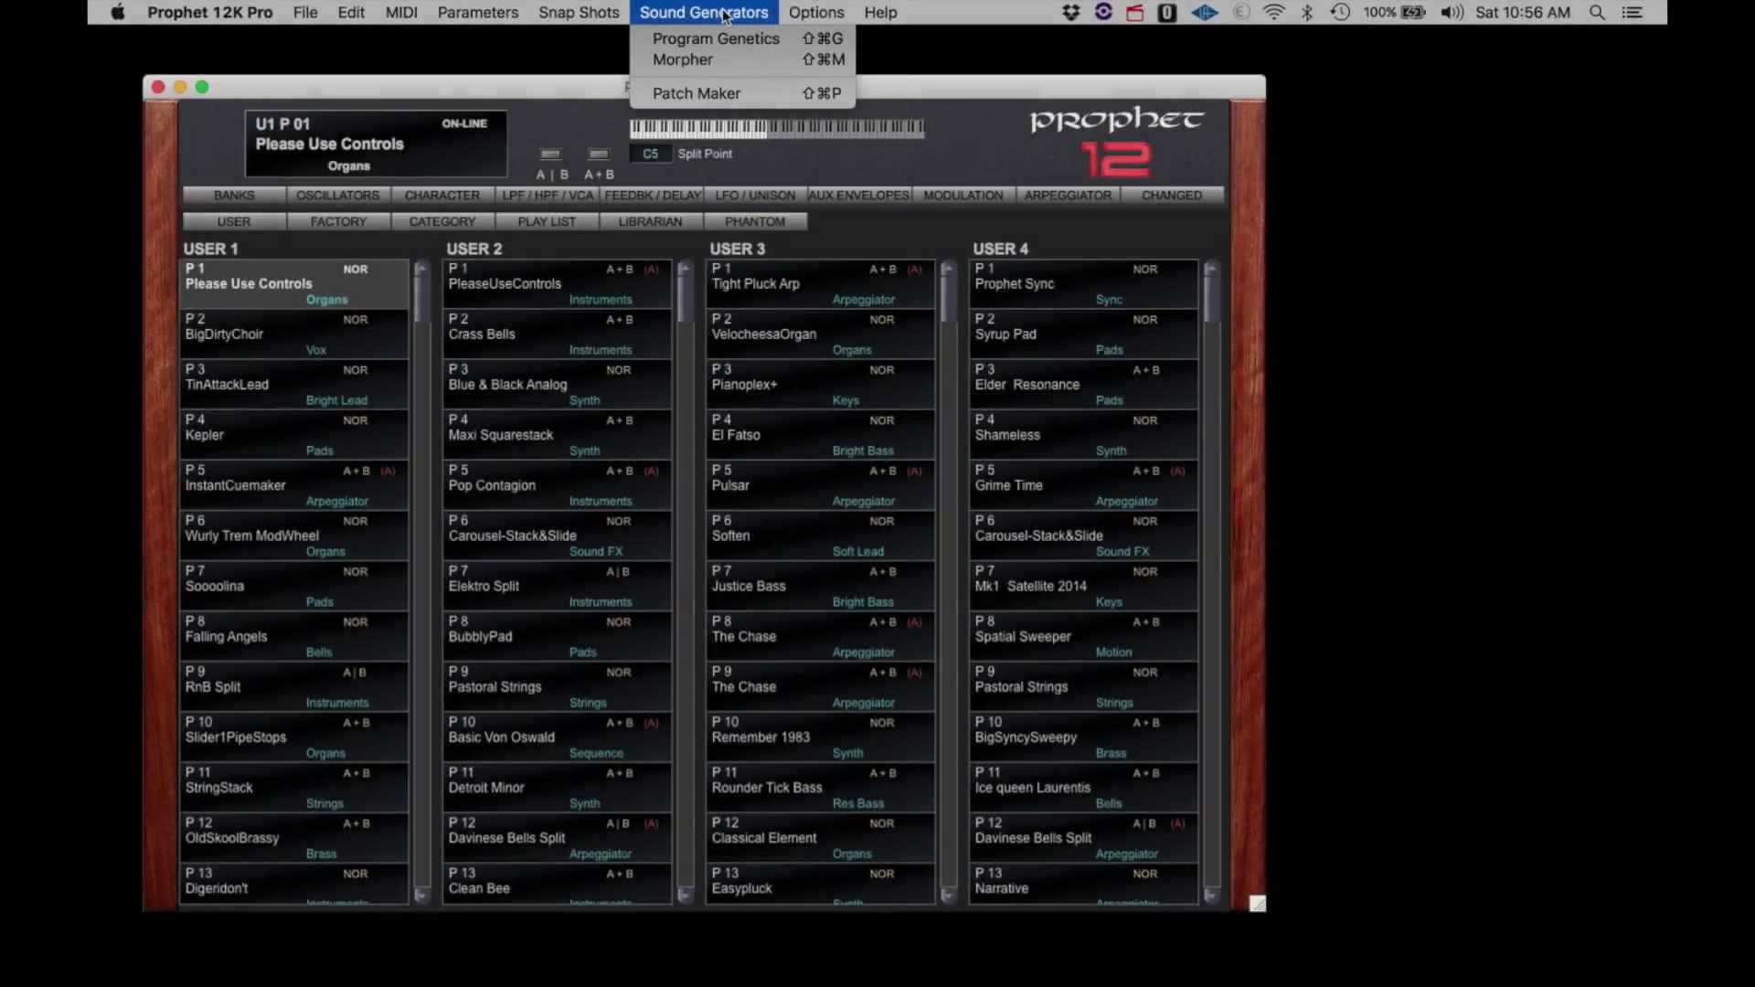
Open the Patch Maker and replace all of Layer A with U1 P13 Digeridon't
{"action": "left_click", "coordinate": [717, 92]}
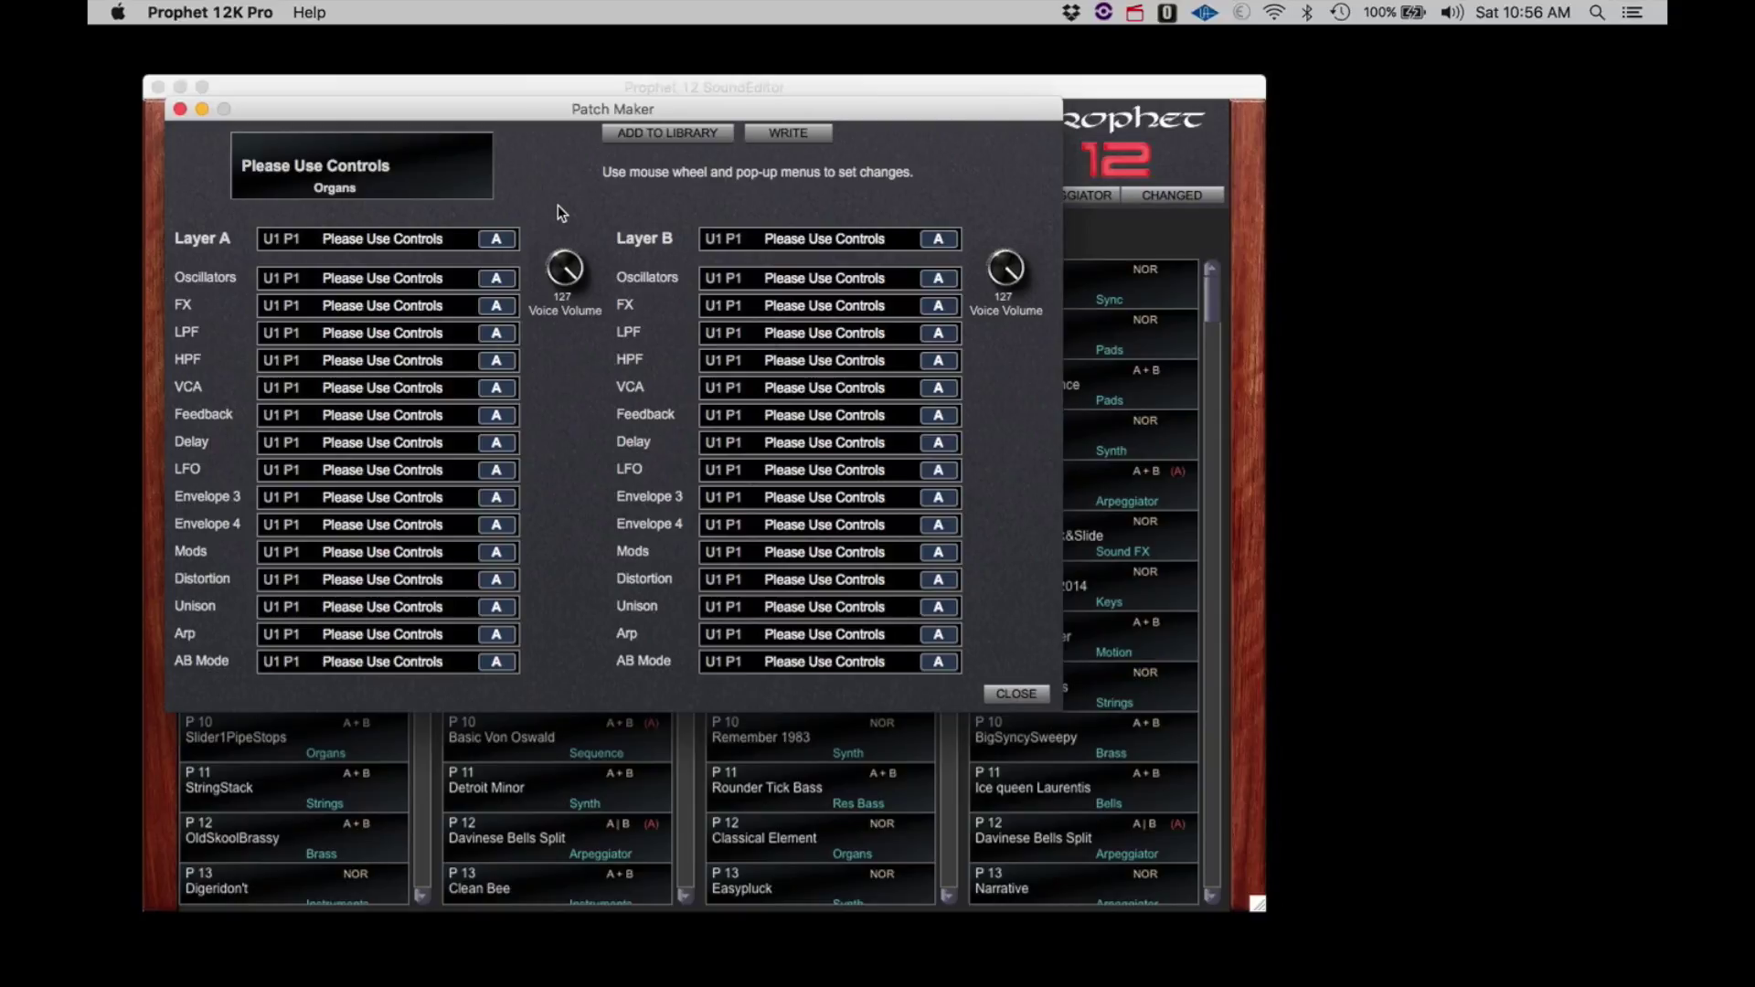
{"action": "left_click", "coordinate": [426, 239]}
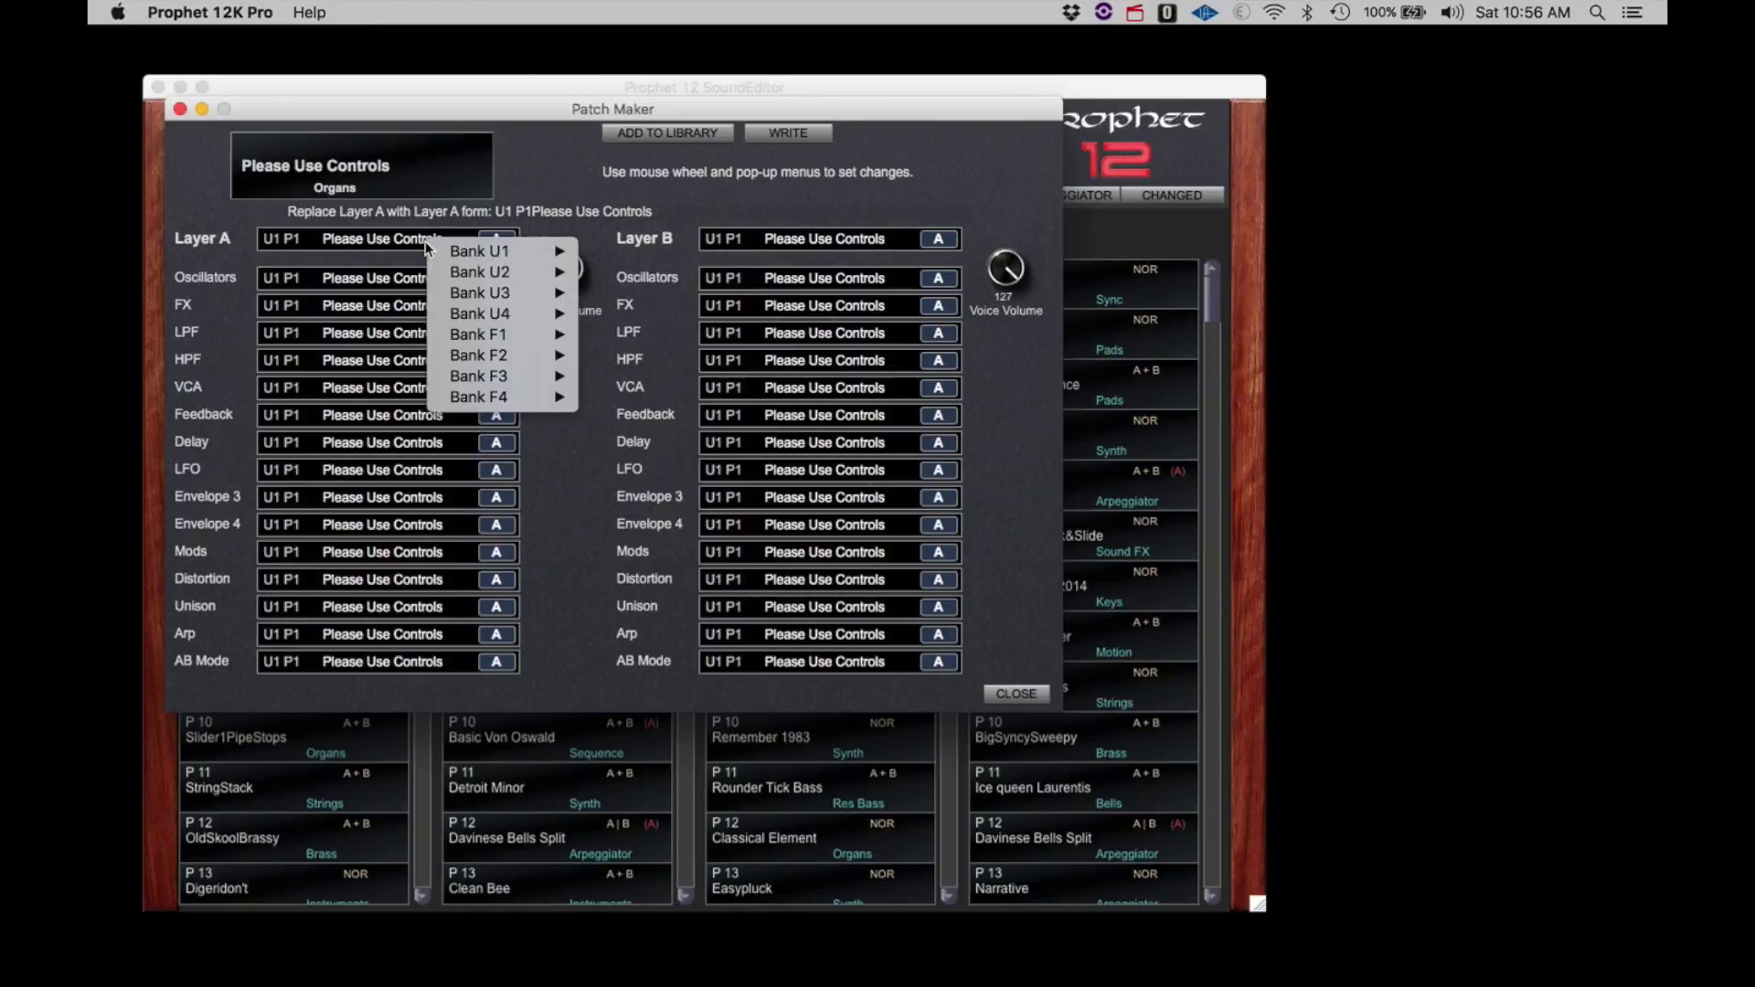
{"action": "mouse_move", "coordinate": [448, 254]}
{"action": "left_click", "coordinate": [640, 271]}
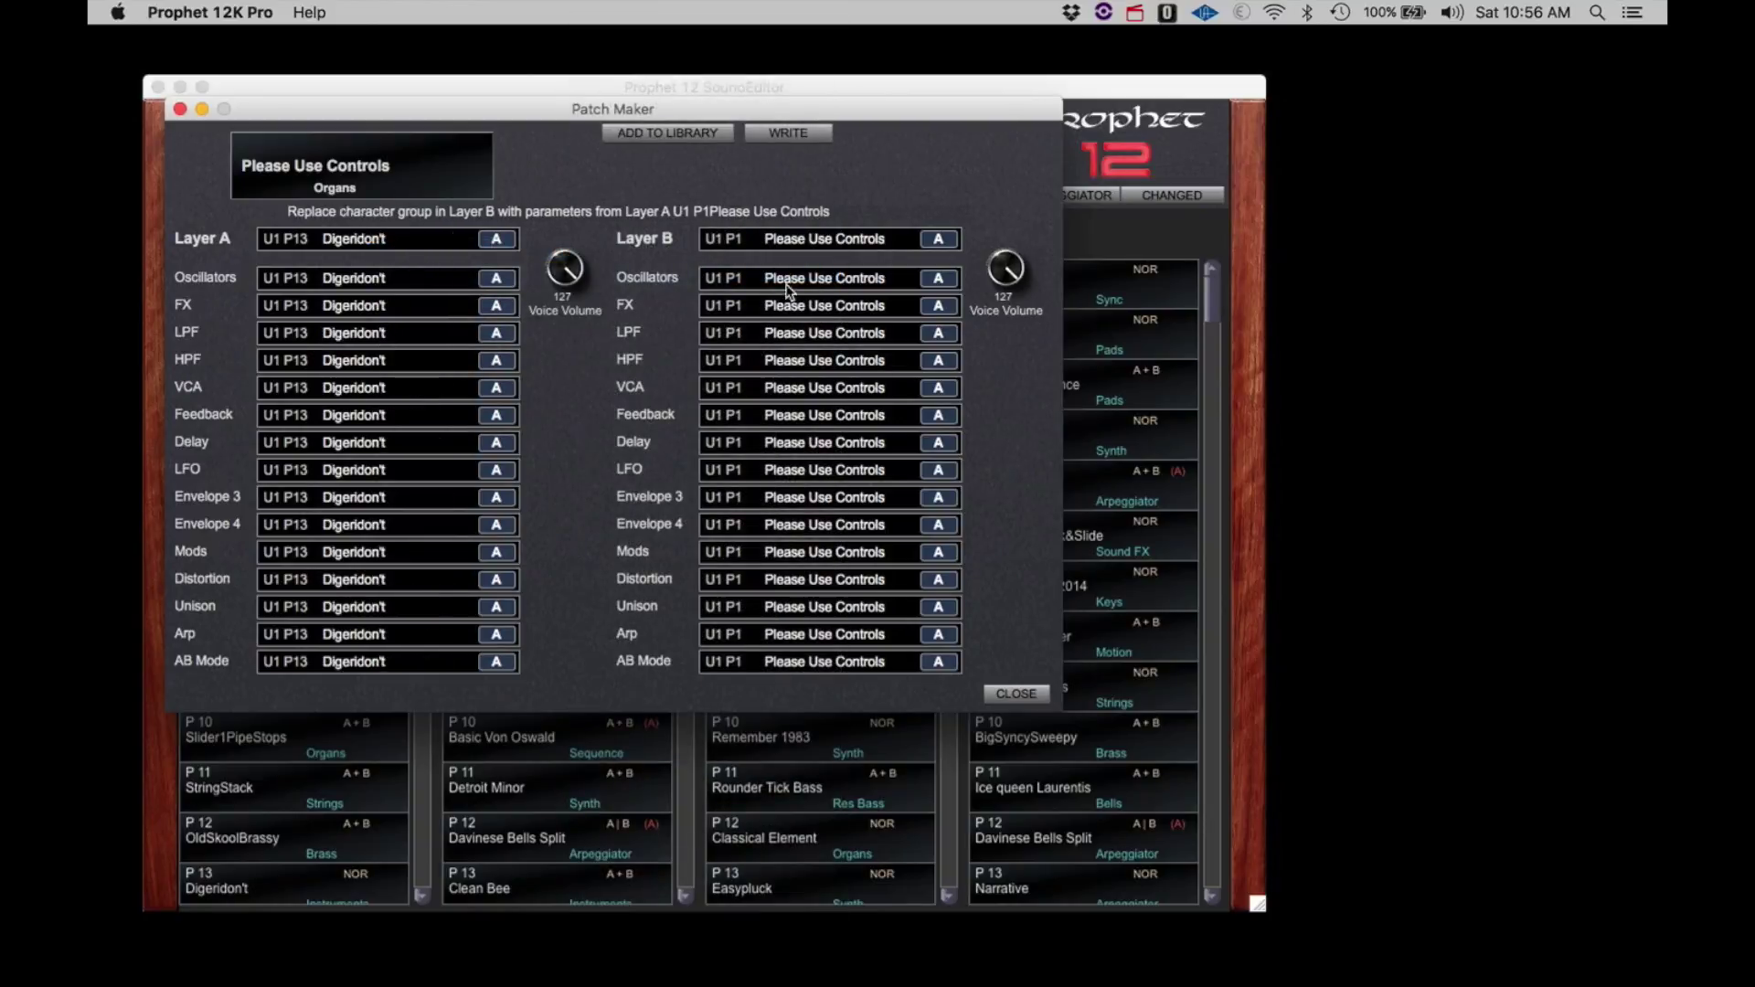
Replace all of Layer B with U4 P16 Basic Bass
{"action": "left_click", "coordinate": [816, 241]}
{"action": "mouse_move", "coordinate": [861, 316]}
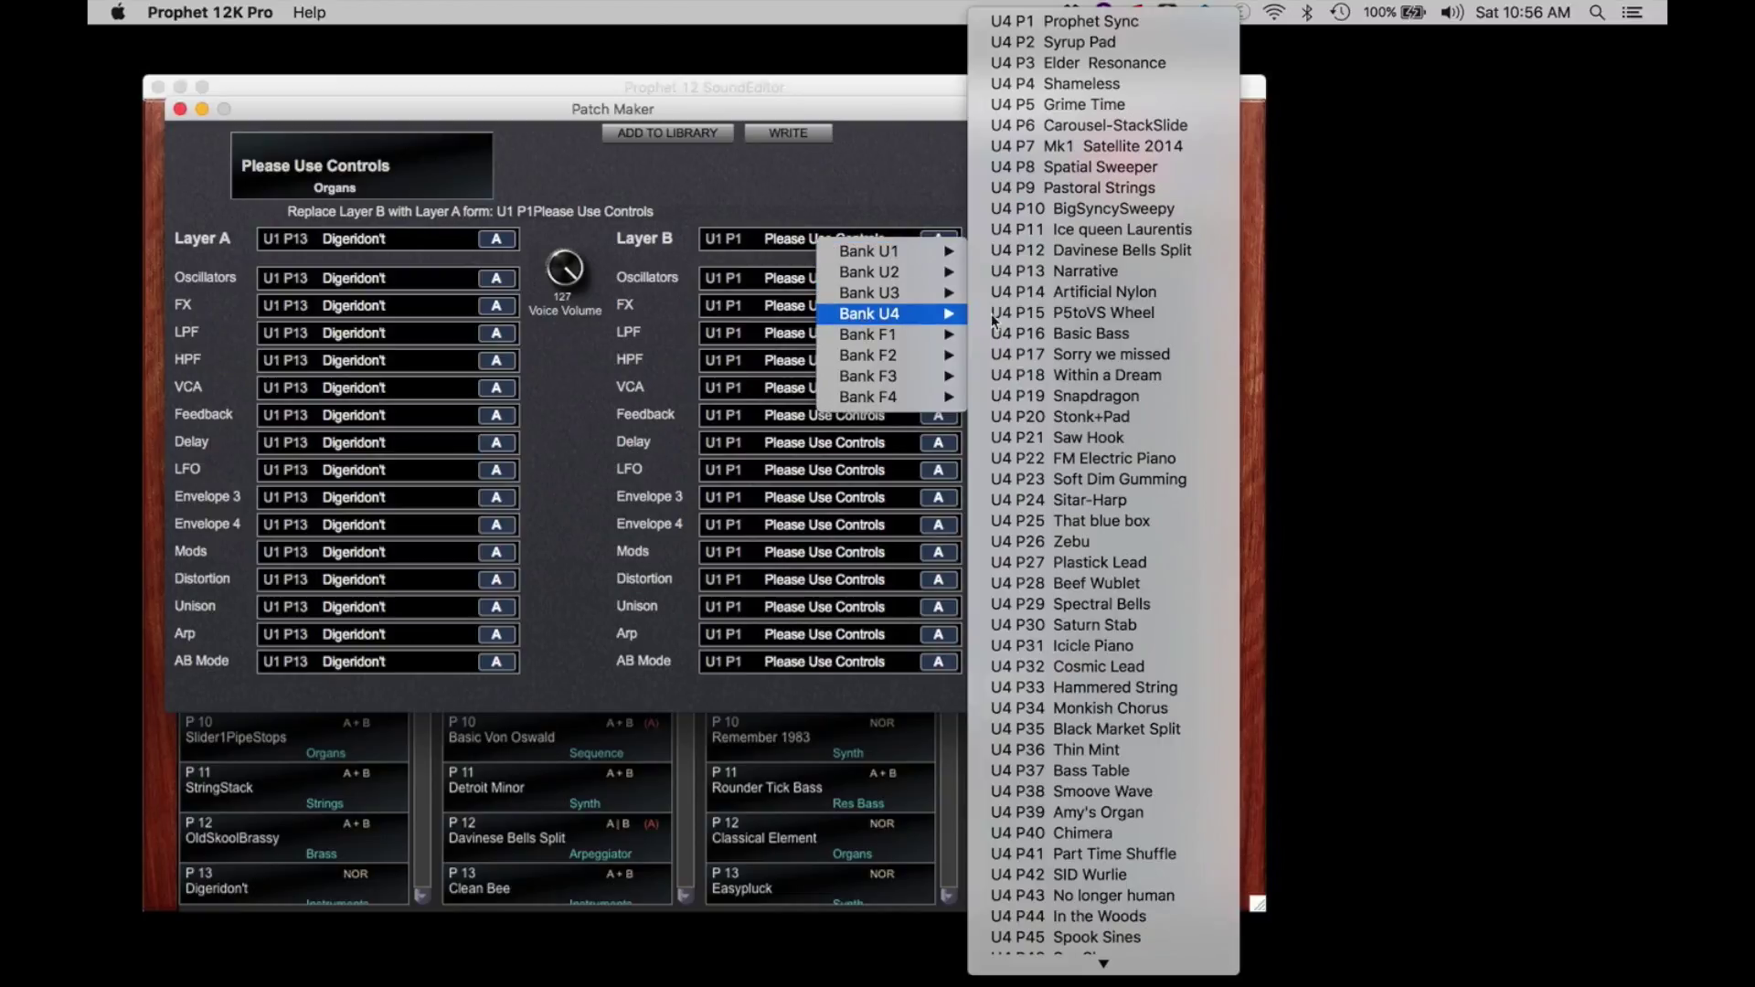
{"action": "left_click", "coordinate": [1053, 334]}
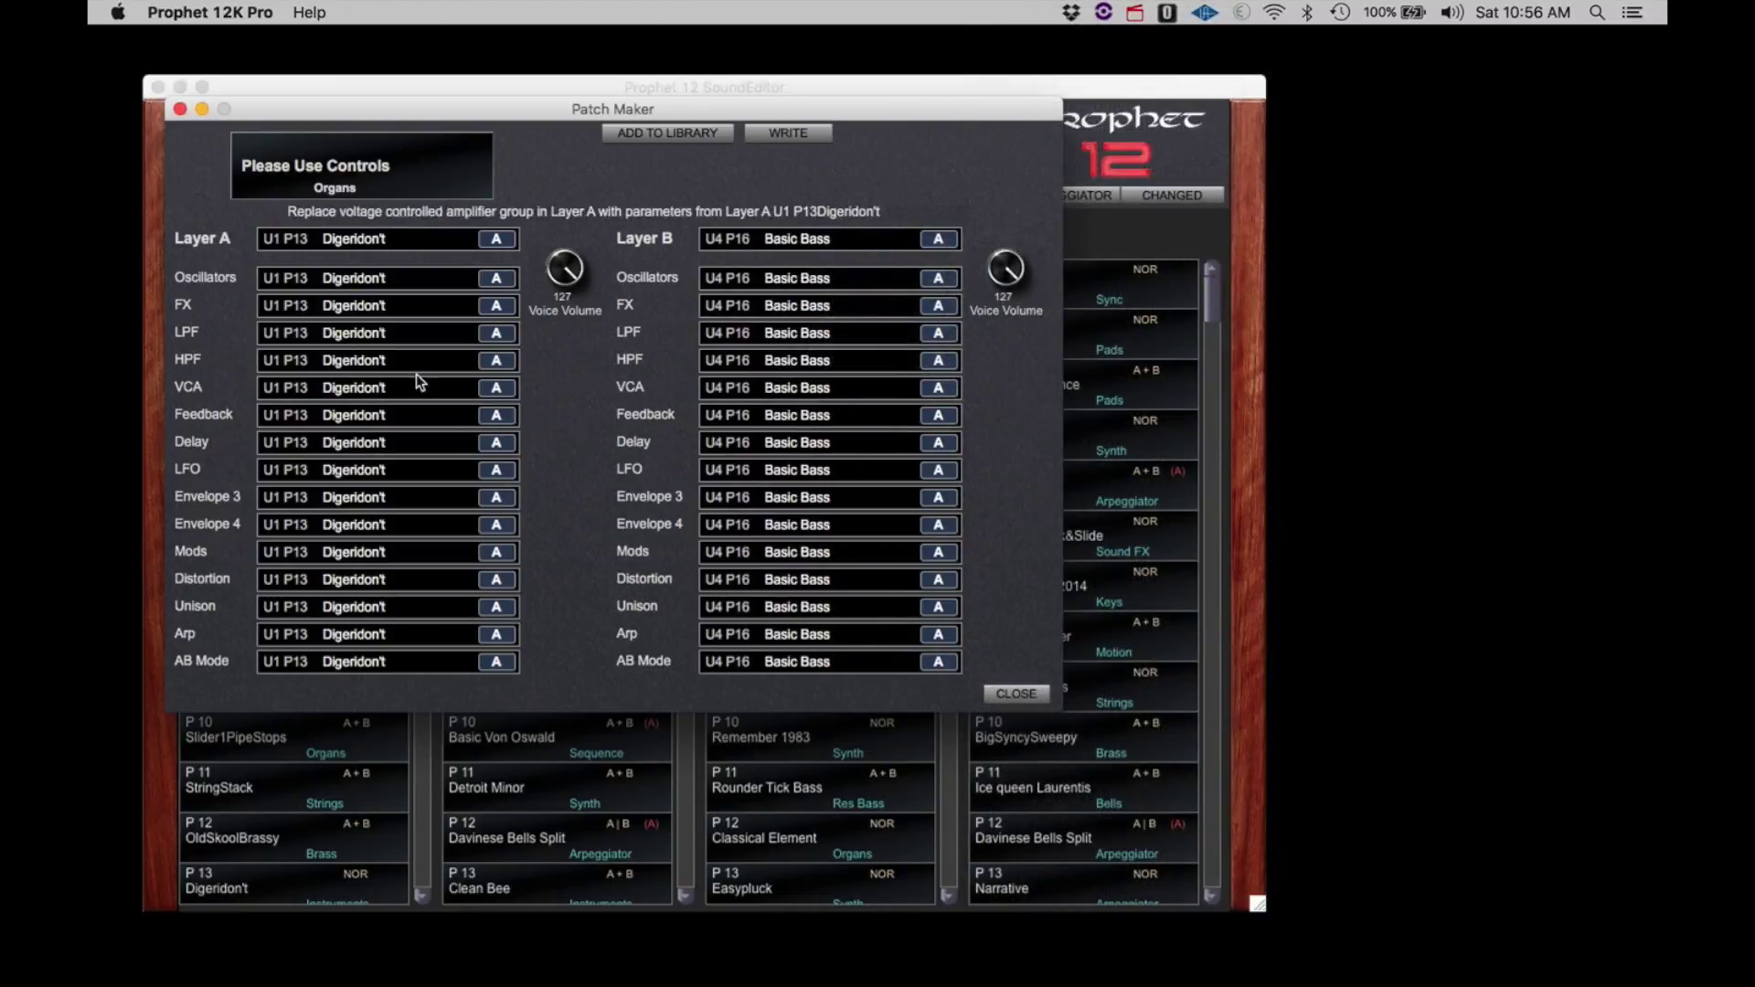
Replace Layer A's oscillators group with the one from U2 P15 P5toVS Wheel
{"action": "left_click", "coordinate": [360, 282]}
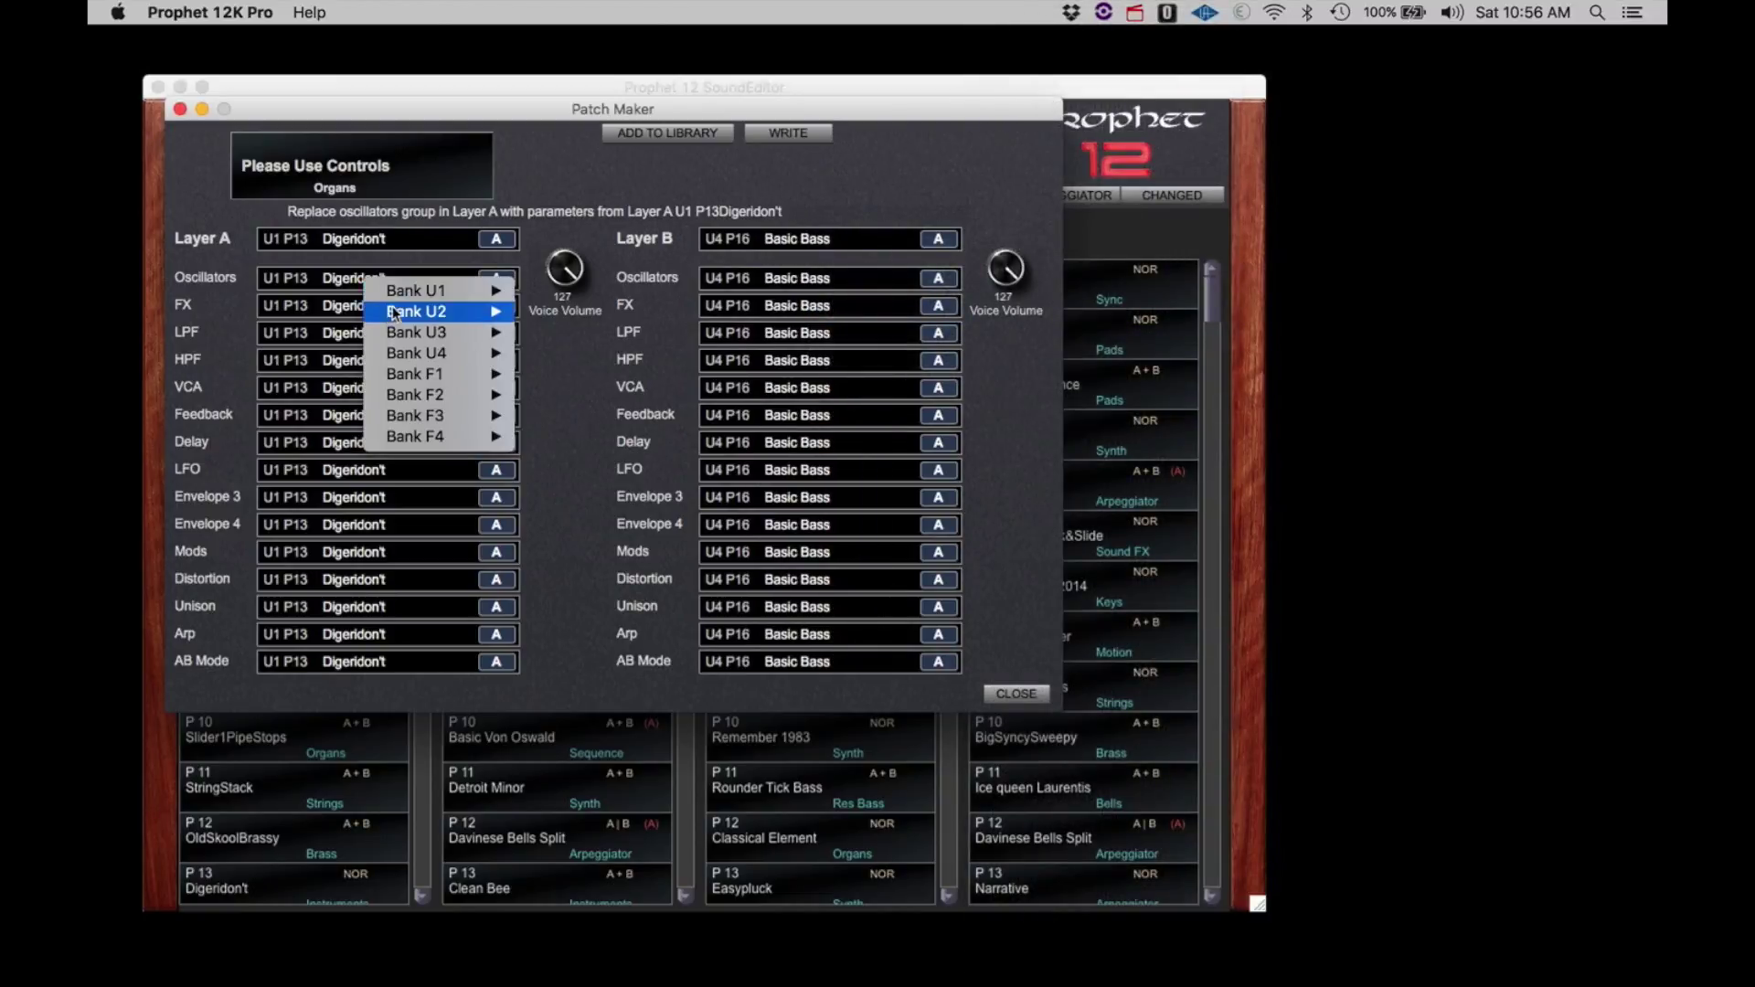
{"action": "mouse_move", "coordinate": [462, 314]}
{"action": "left_click", "coordinate": [608, 312]}
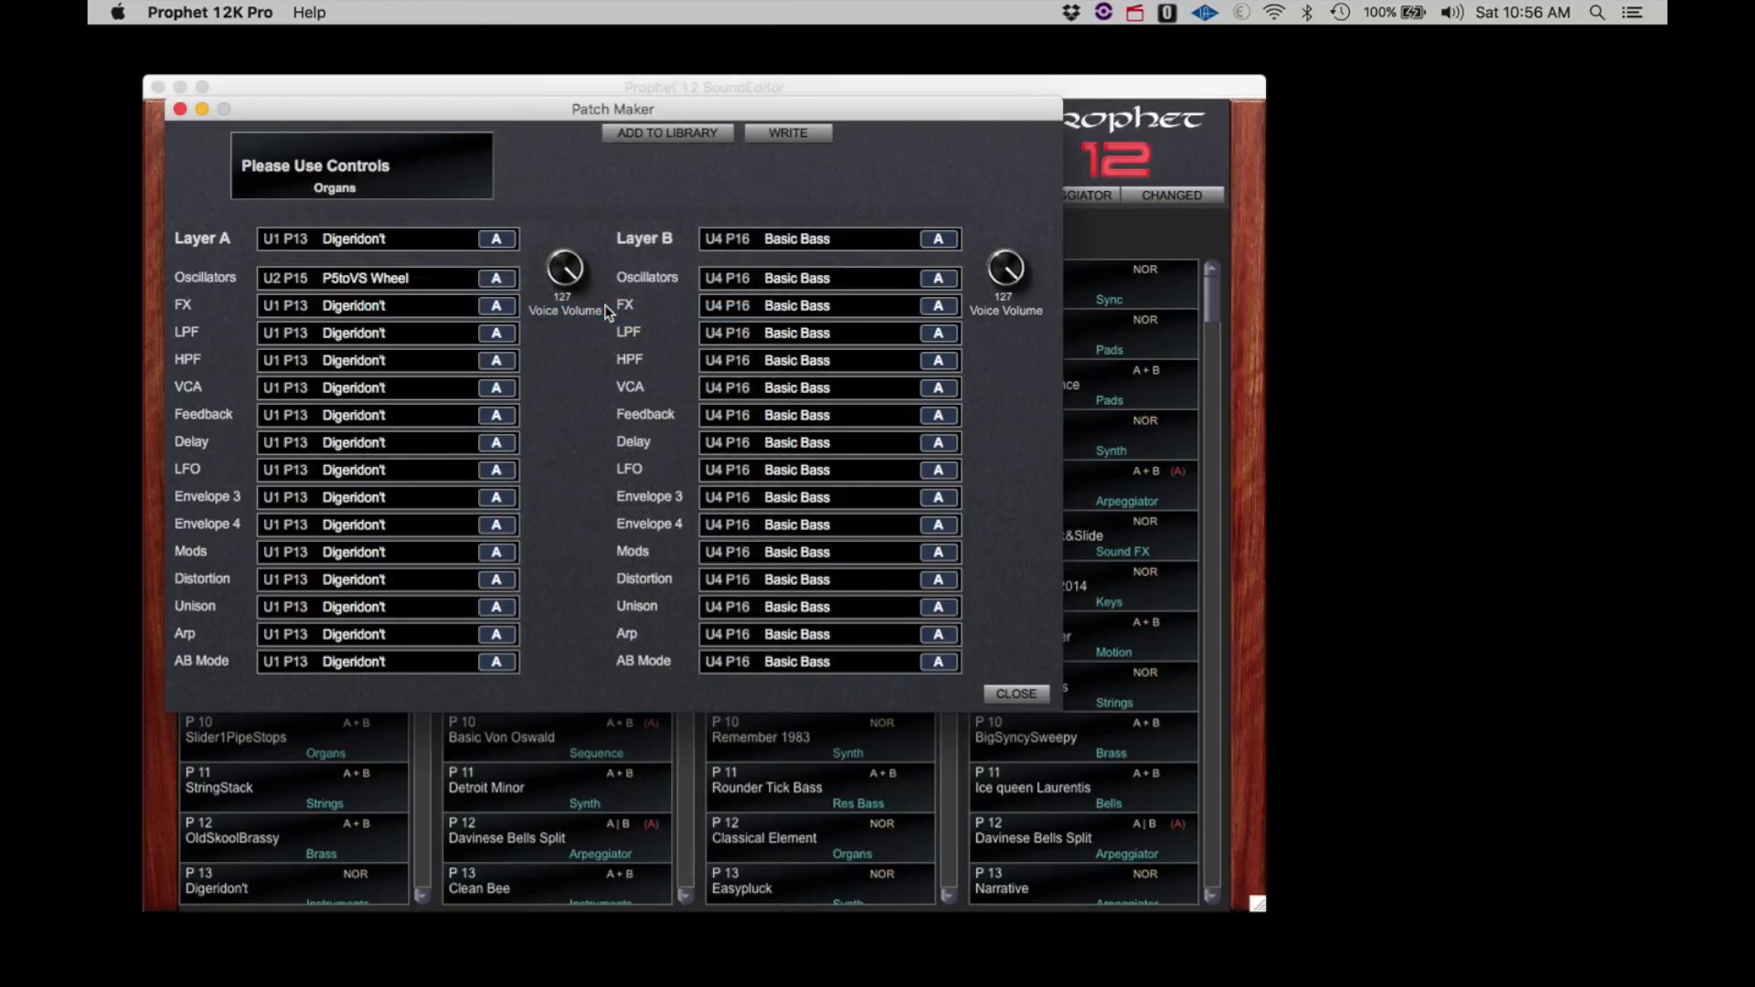
{"action": "left_click", "coordinate": [410, 389]}
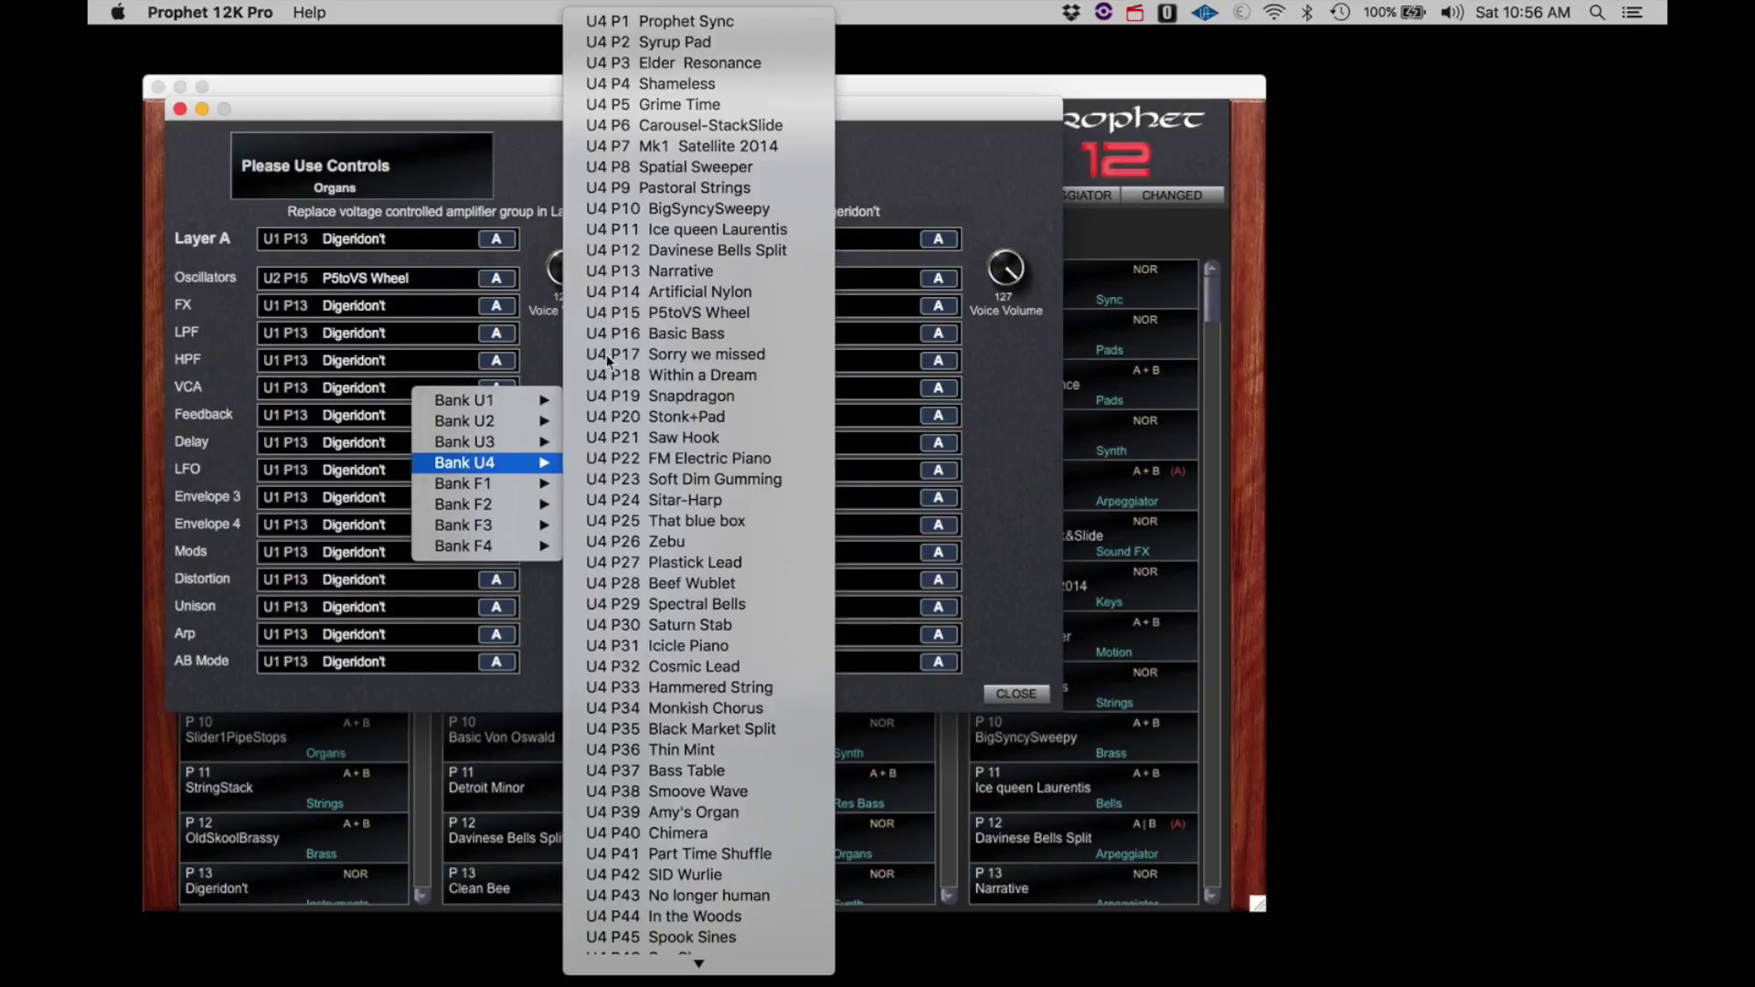
{"action": "left_click", "coordinate": [876, 171]}
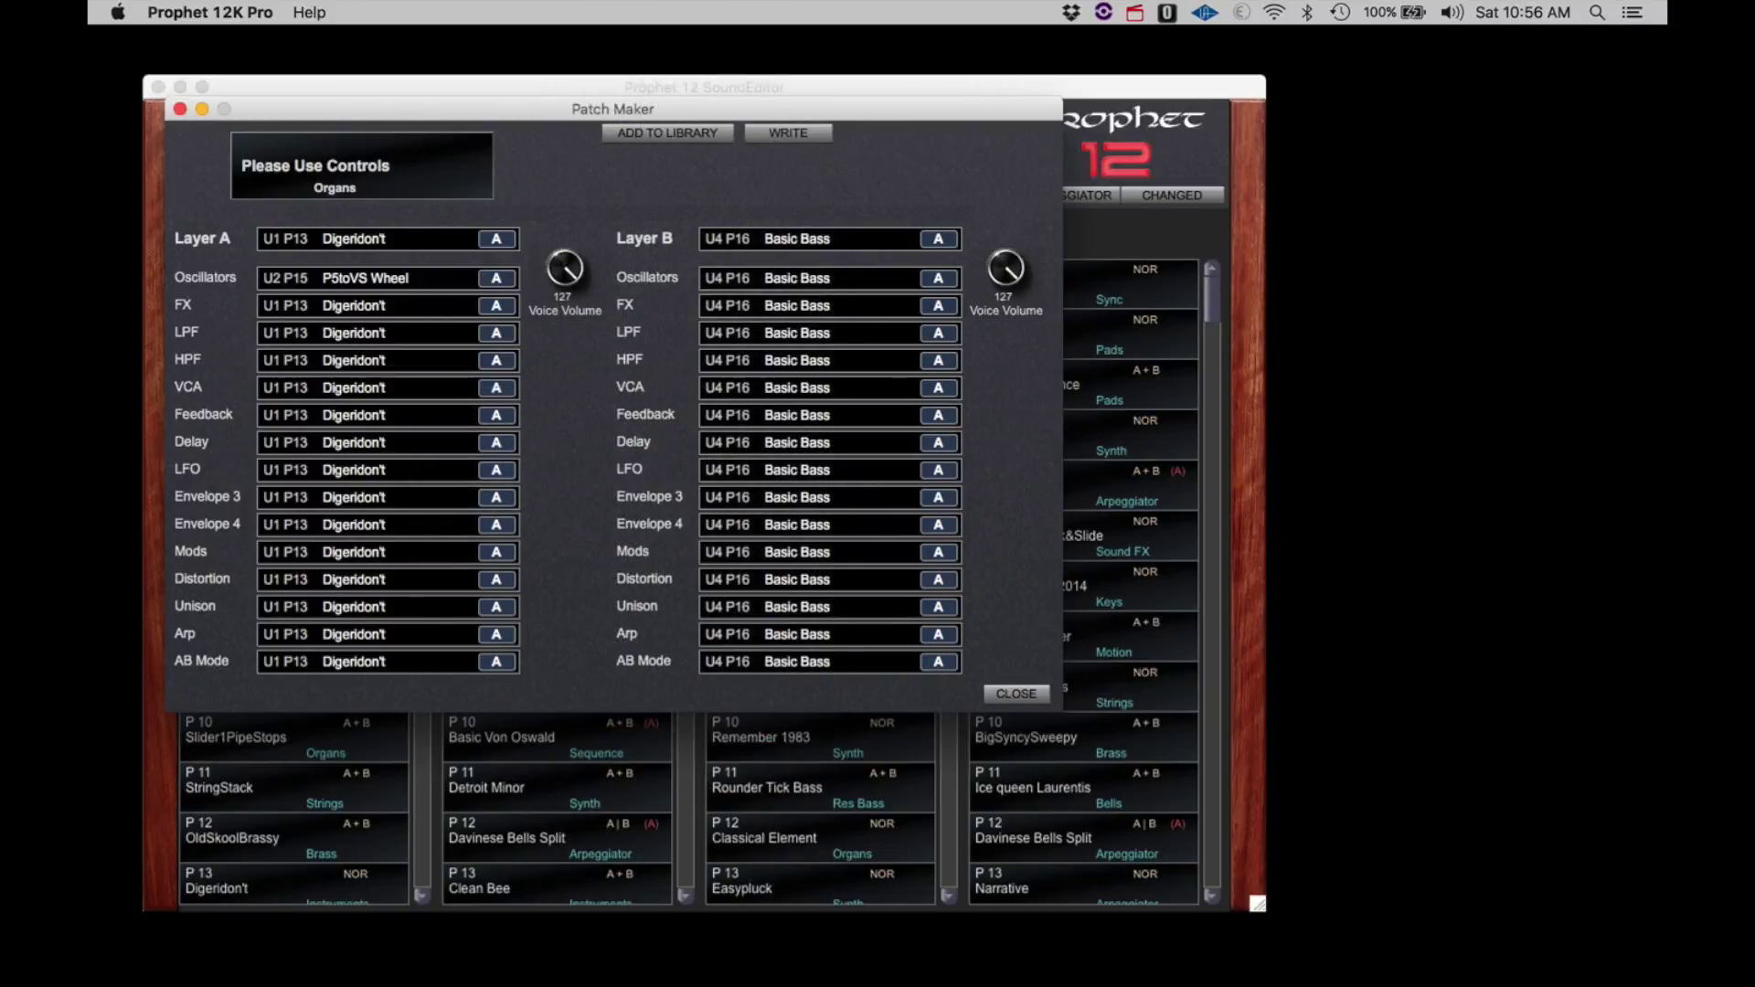
{"action": "key", "text": "super+Tab"}
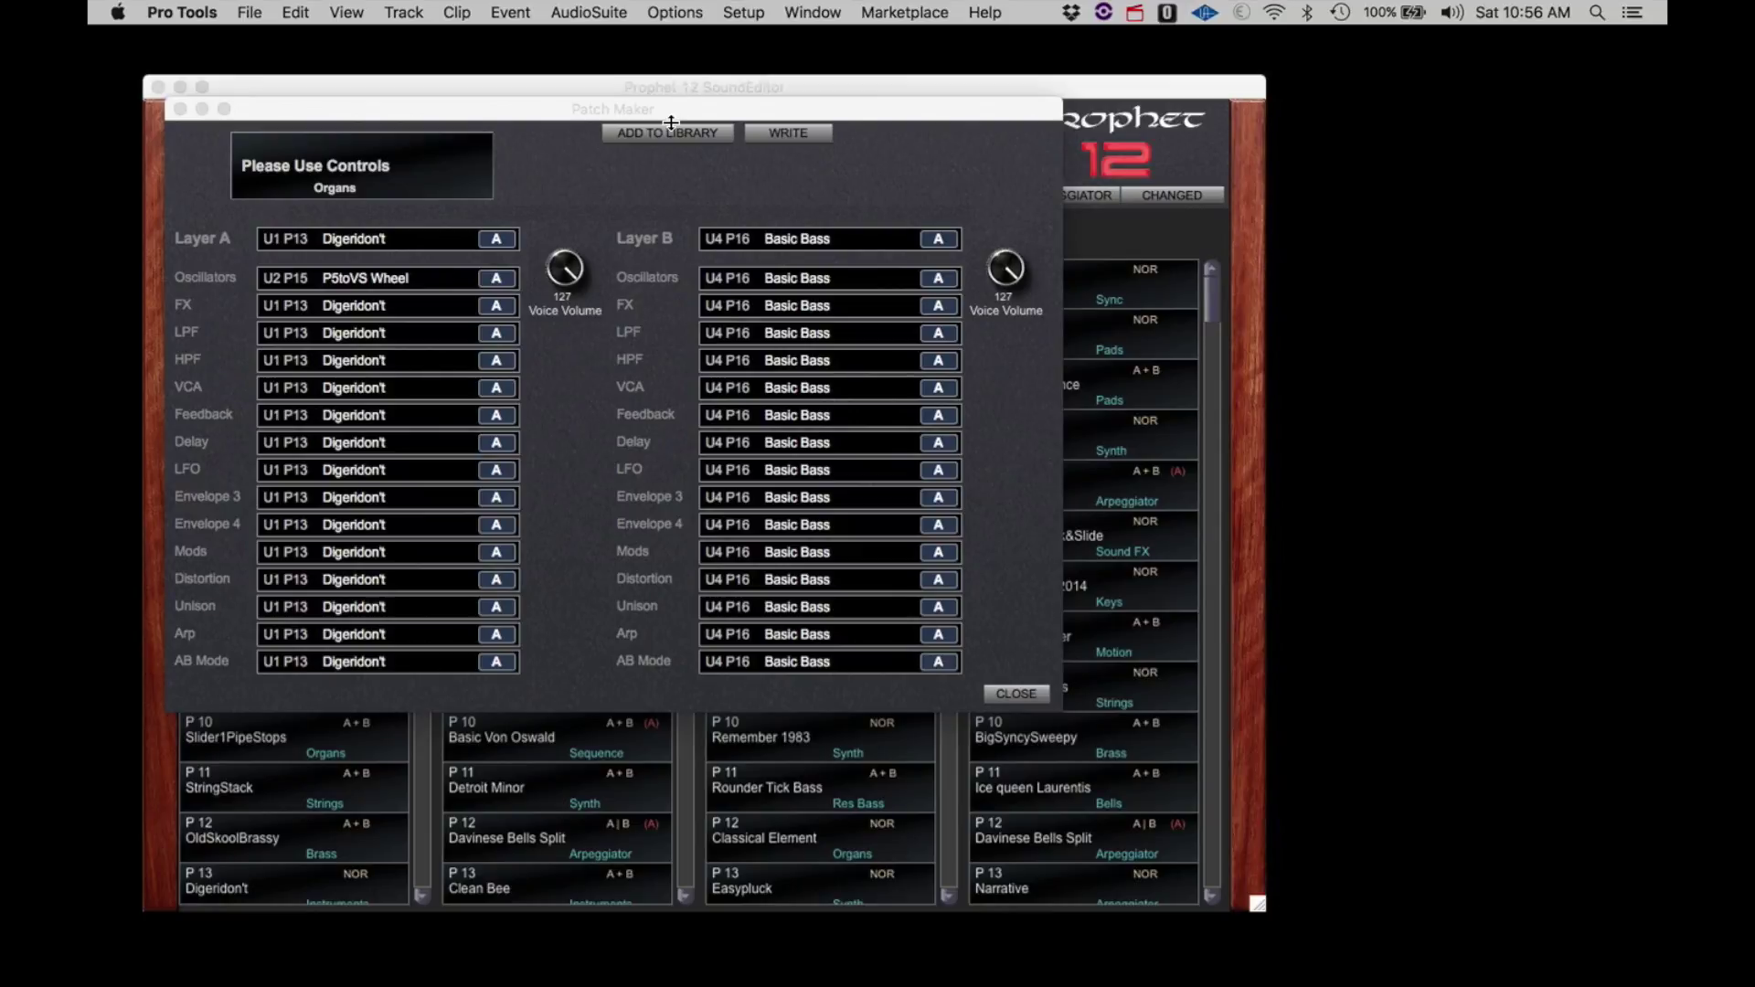
Replace Layer A's high pass filter group with the one from U2 P19 Snapdragon
{"action": "left_click", "coordinate": [426, 365]}
{"action": "left_click", "coordinate": [426, 364]}
{"action": "mouse_move", "coordinate": [512, 396]}
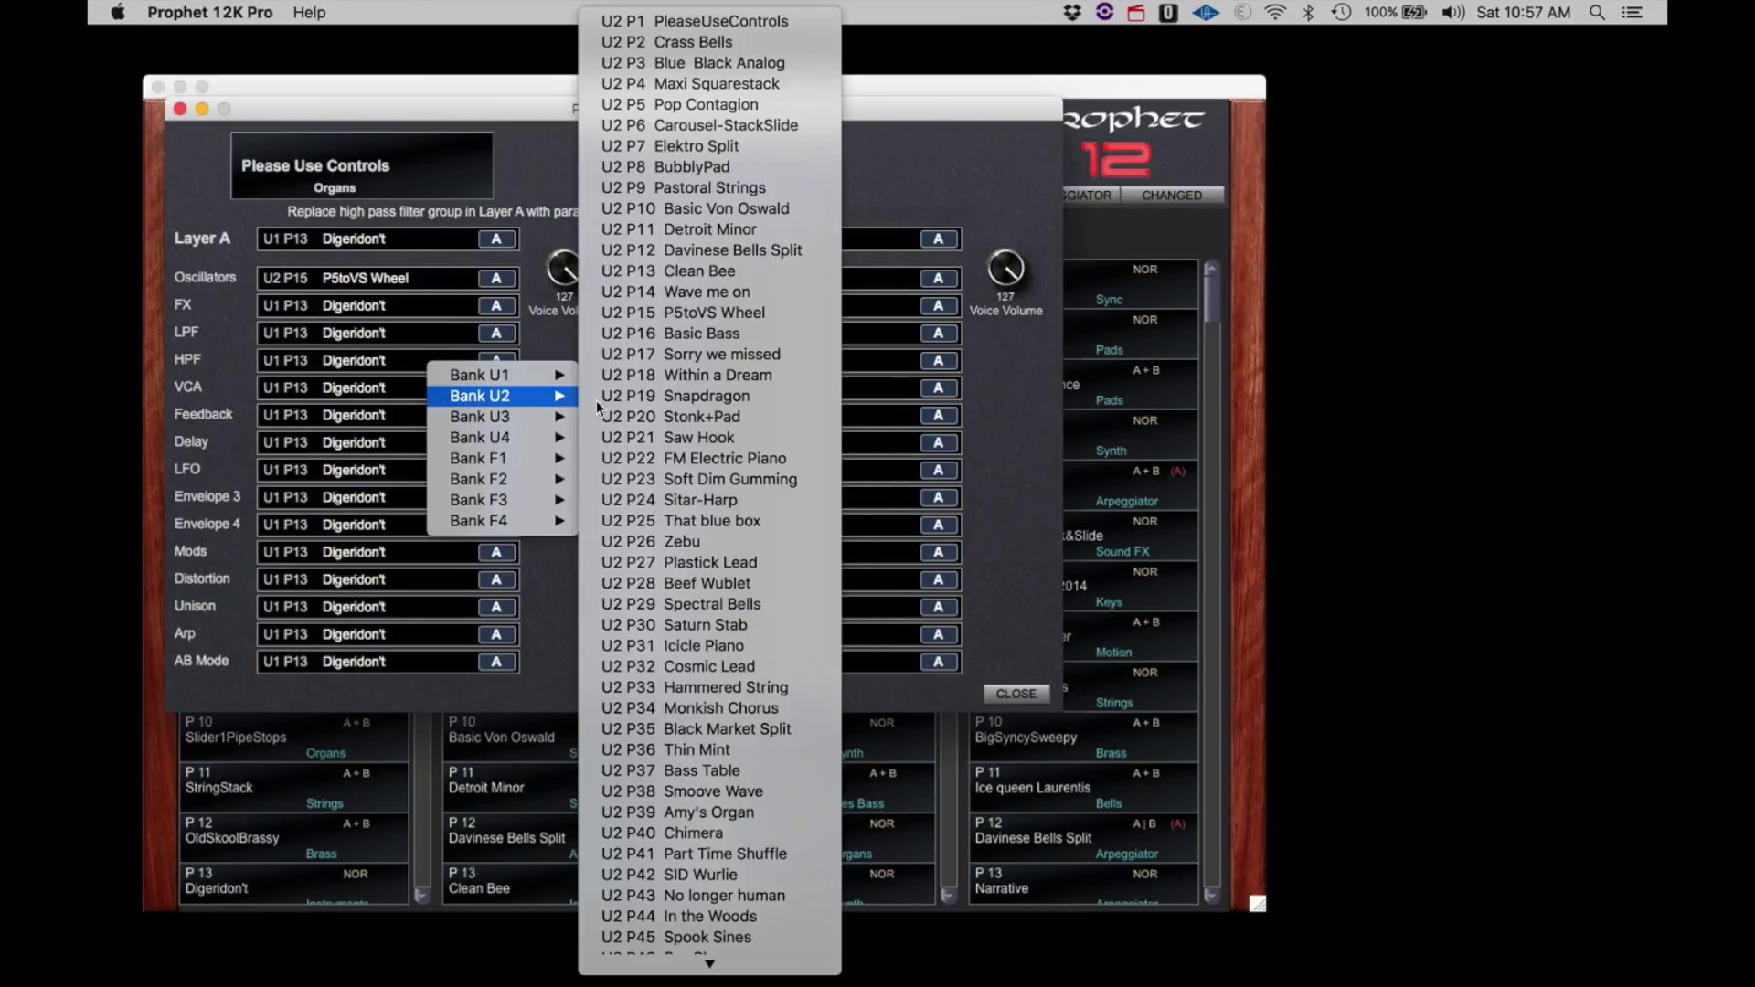
{"action": "left_click", "coordinate": [634, 400]}
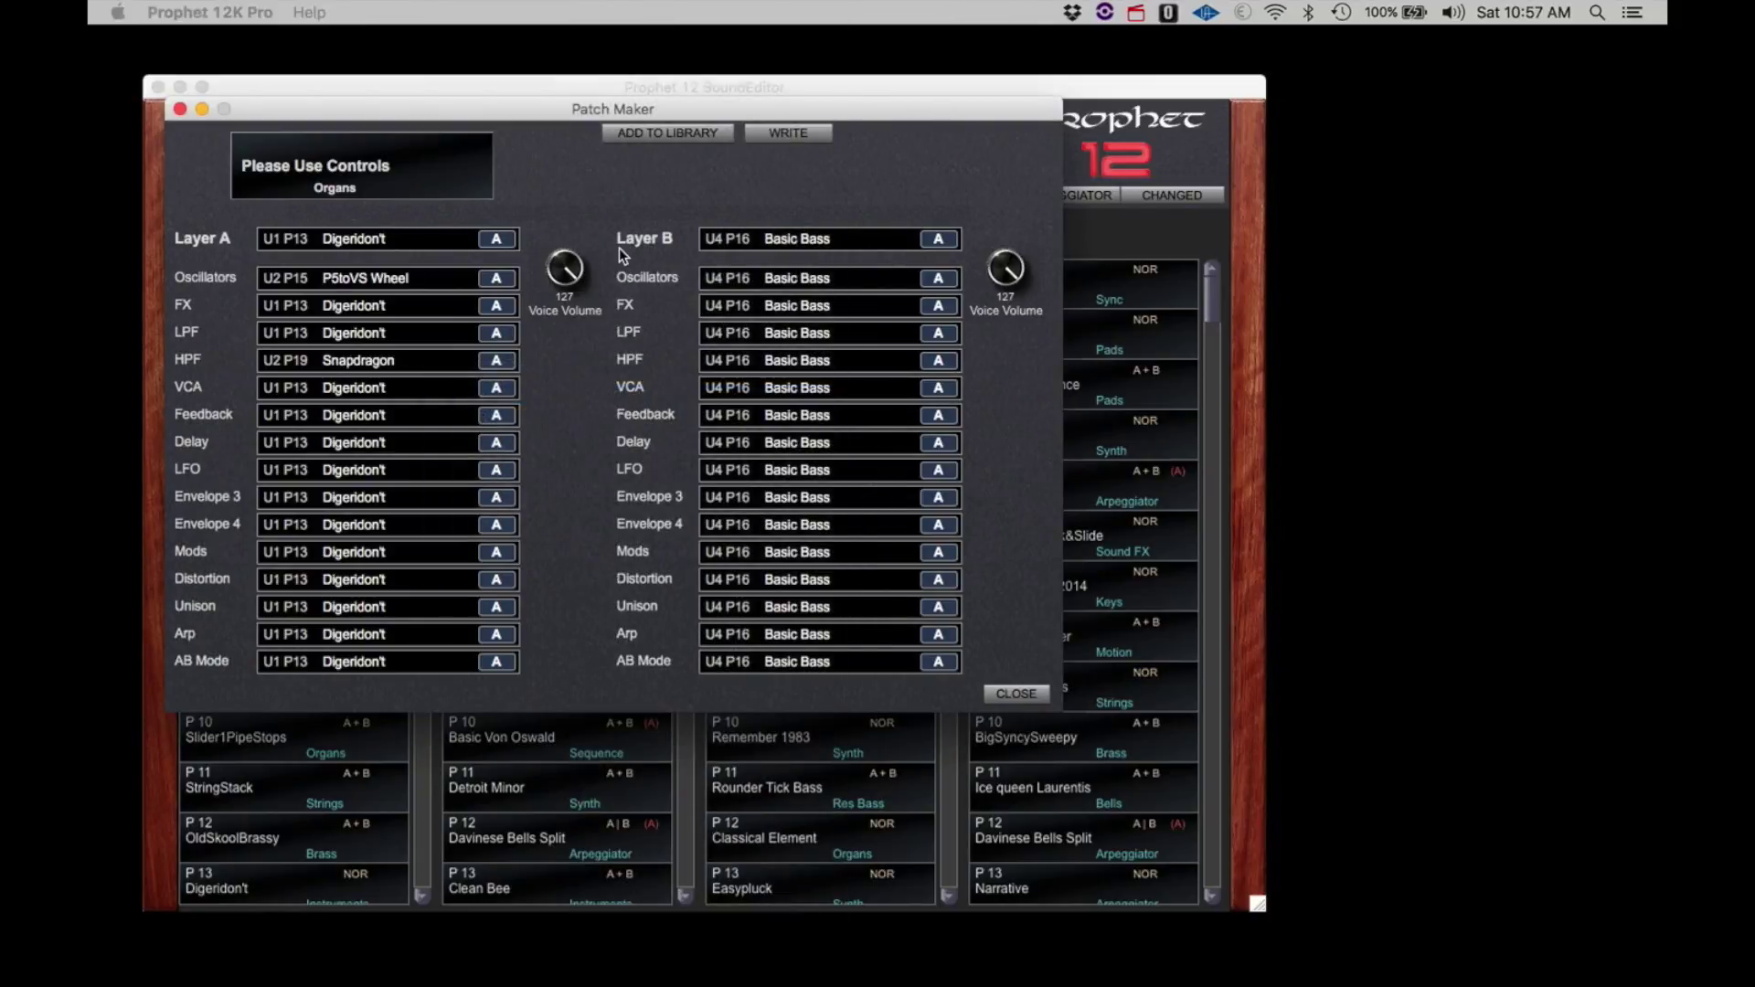
Check the dialog for the patch's name and program category, and cancel it
{"action": "left_click", "coordinate": [290, 166]}
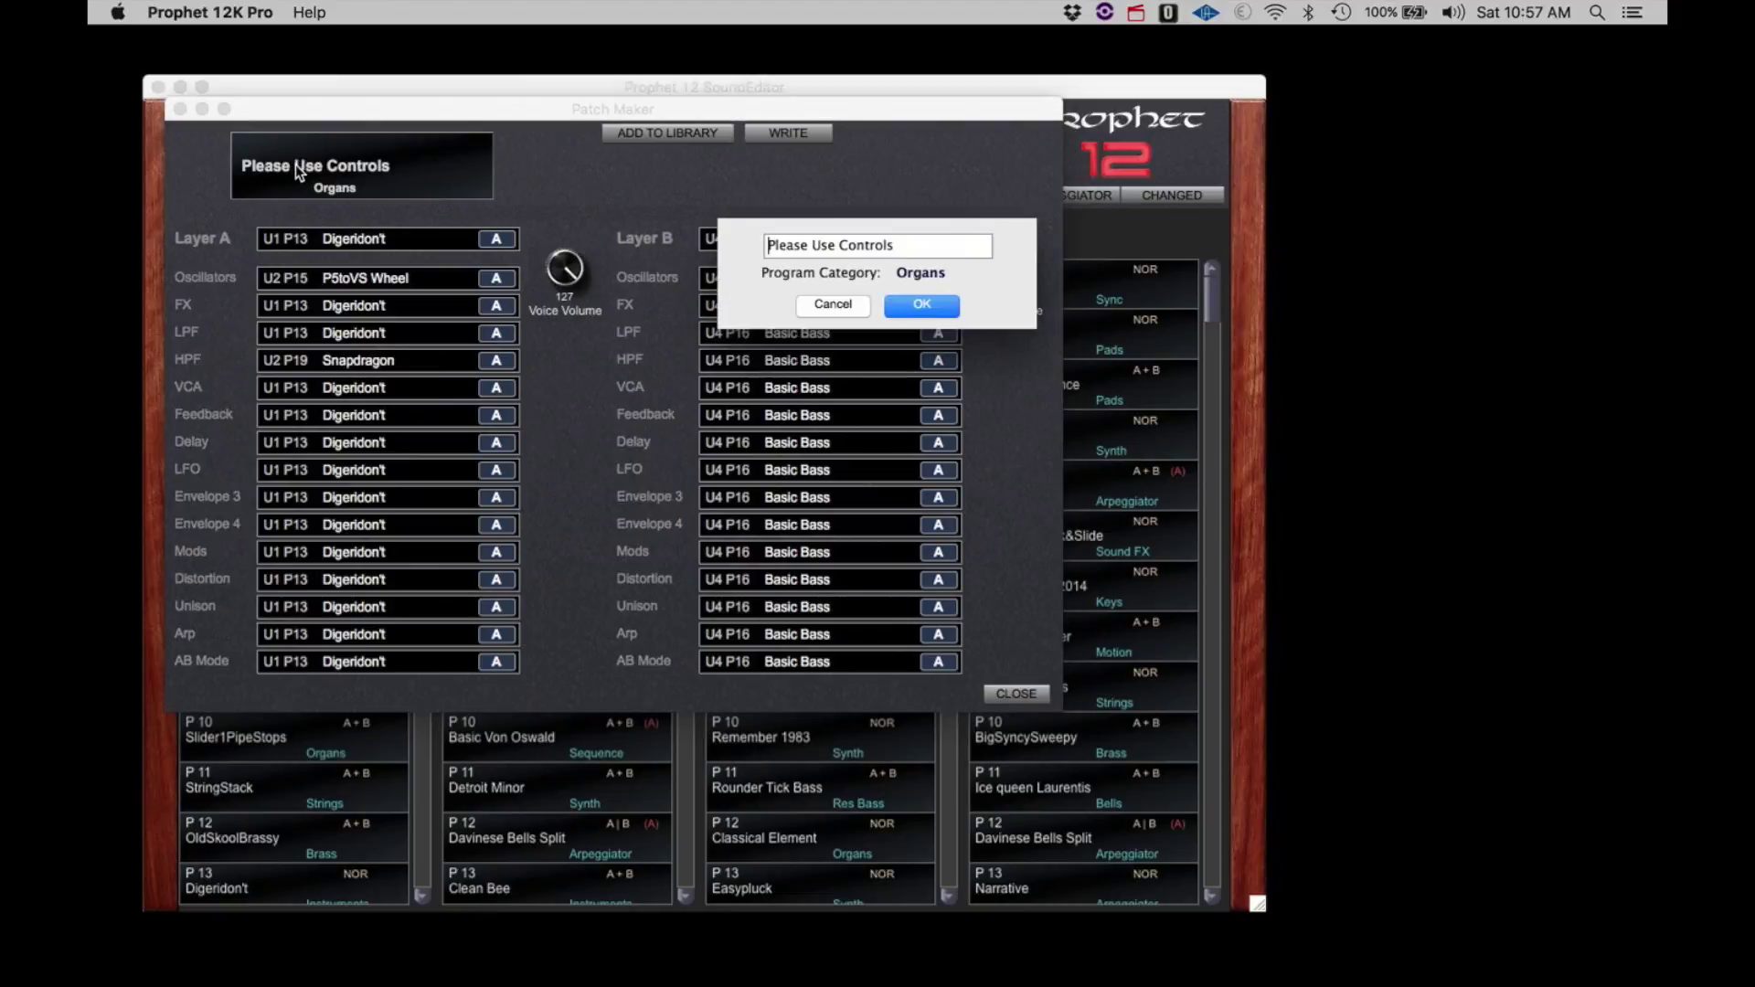
{"action": "left_click", "coordinate": [839, 307]}
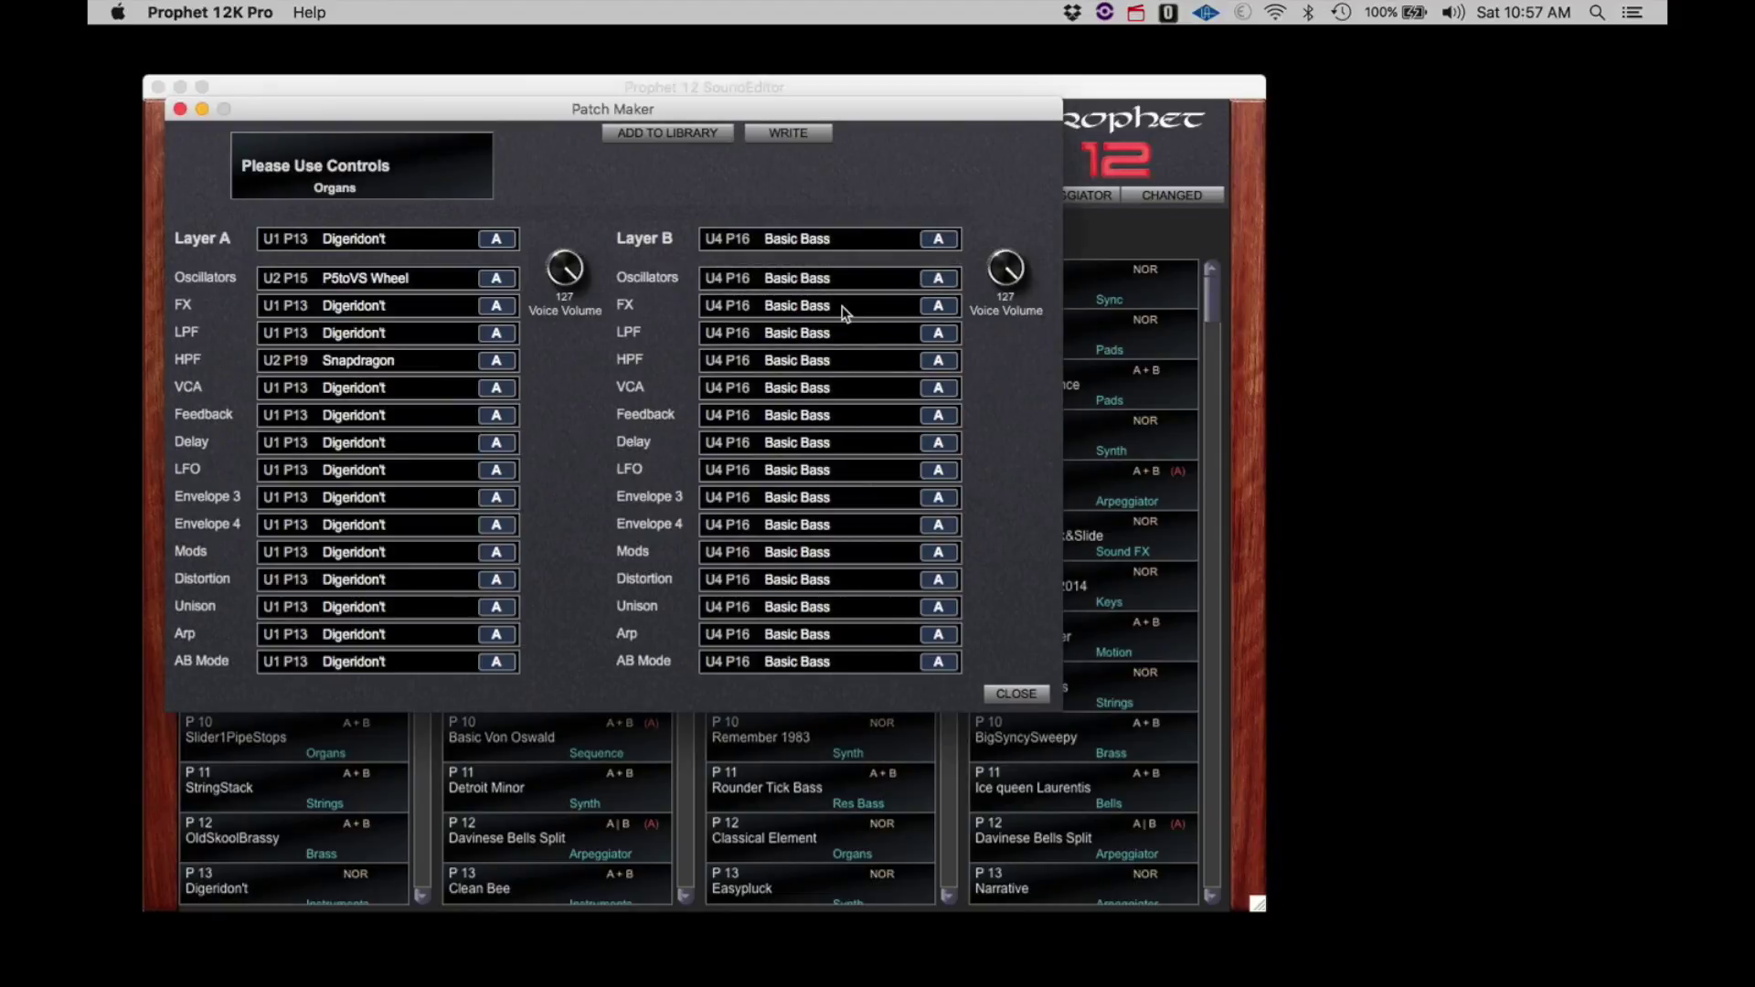
{"action": "left_click", "coordinate": [669, 134]}
Check the Bank U1 write destinations, selecting slot U1 P 06, cancel the write and close the Patch Maker
{"action": "left_click", "coordinate": [790, 130]}
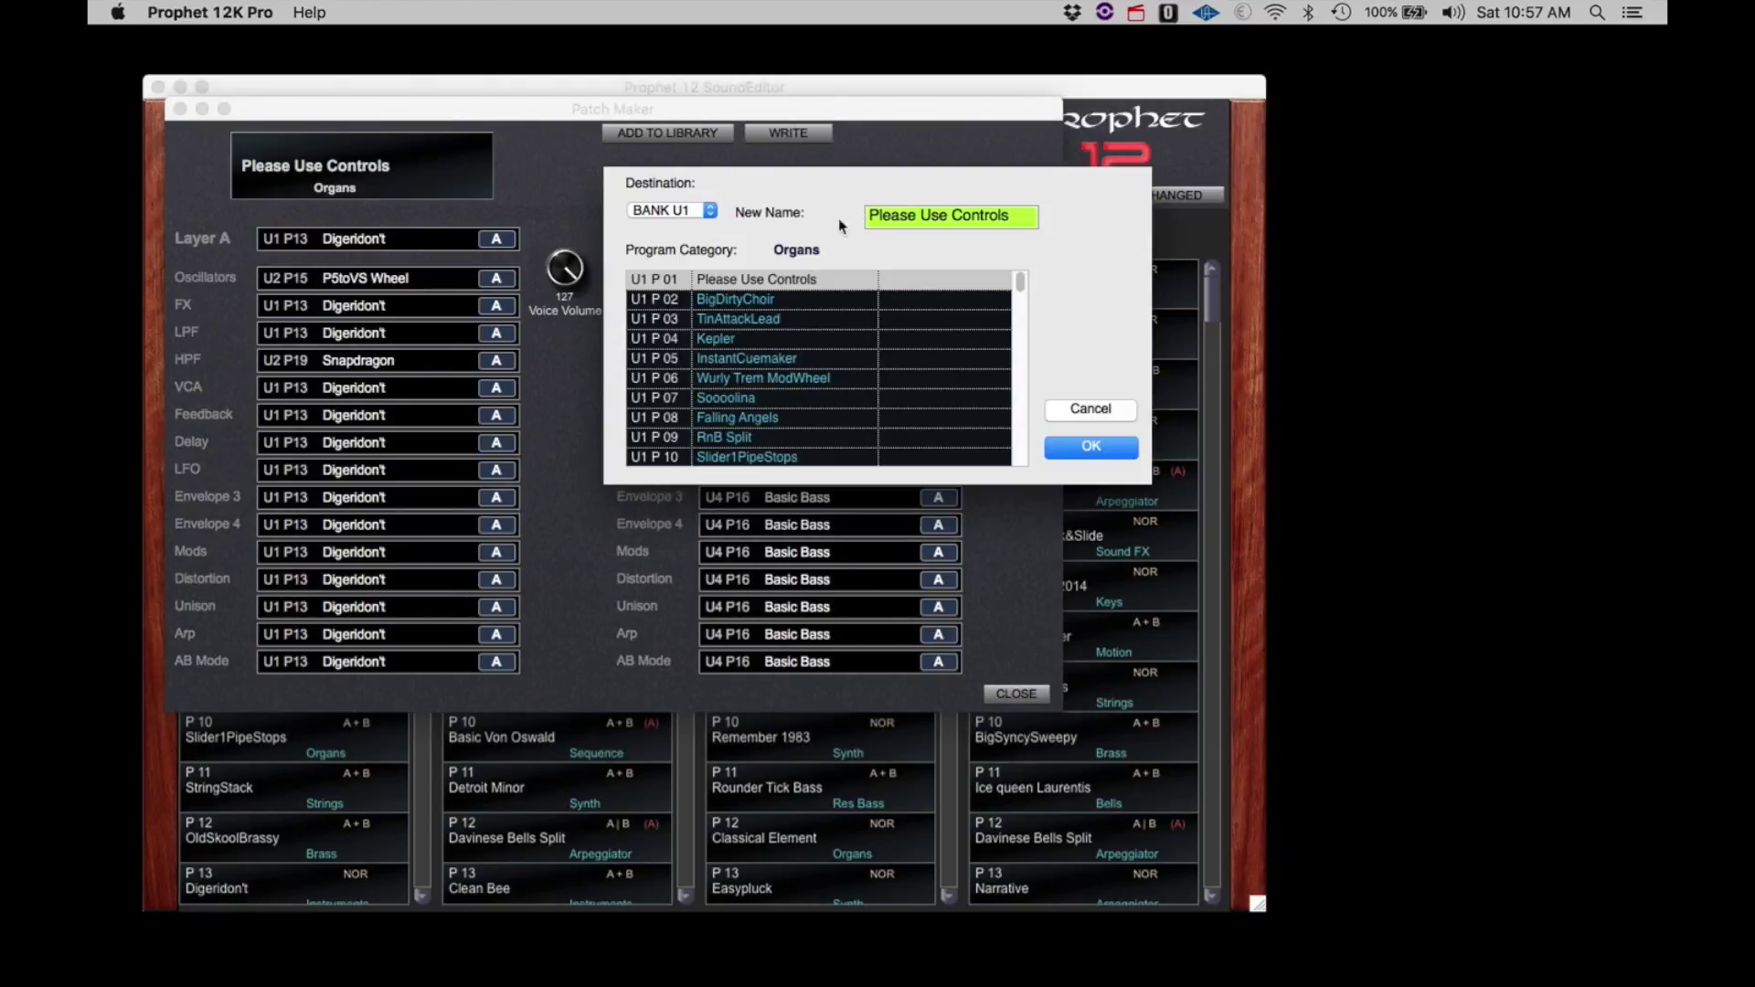
{"action": "left_click", "coordinate": [808, 361]}
{"action": "left_click", "coordinate": [786, 441]}
{"action": "left_click", "coordinate": [771, 377]}
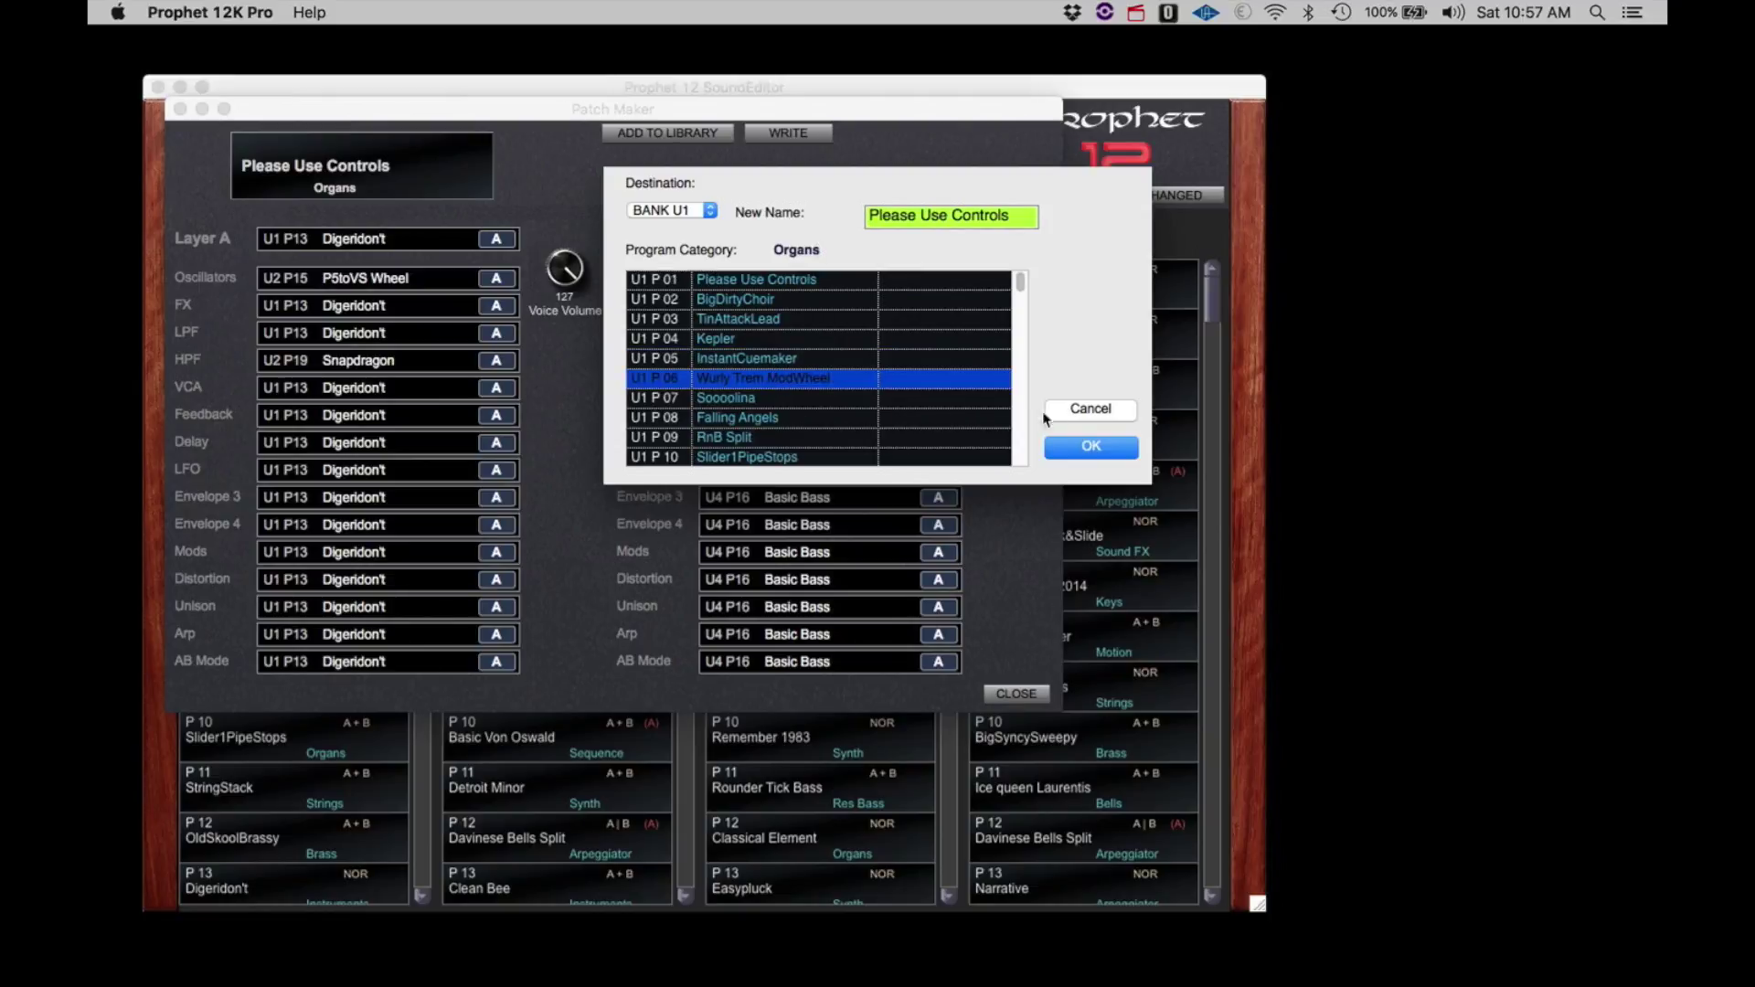
{"action": "left_click", "coordinate": [1092, 409]}
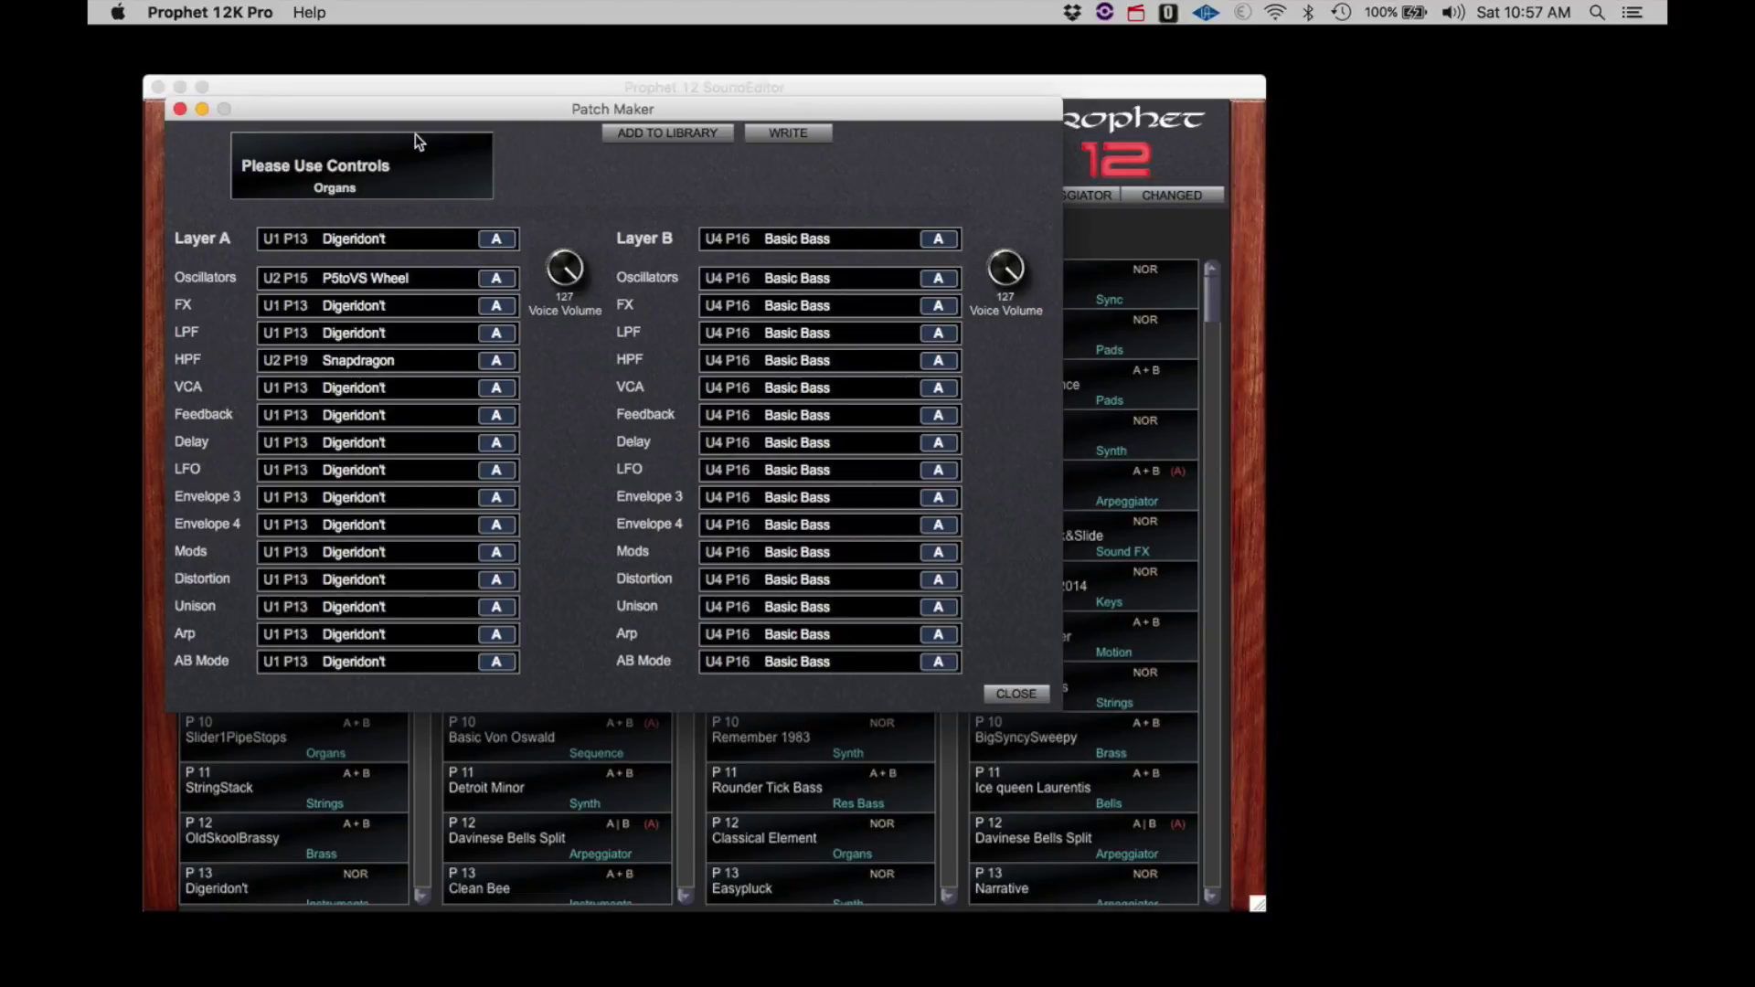
{"action": "left_click", "coordinate": [179, 108]}
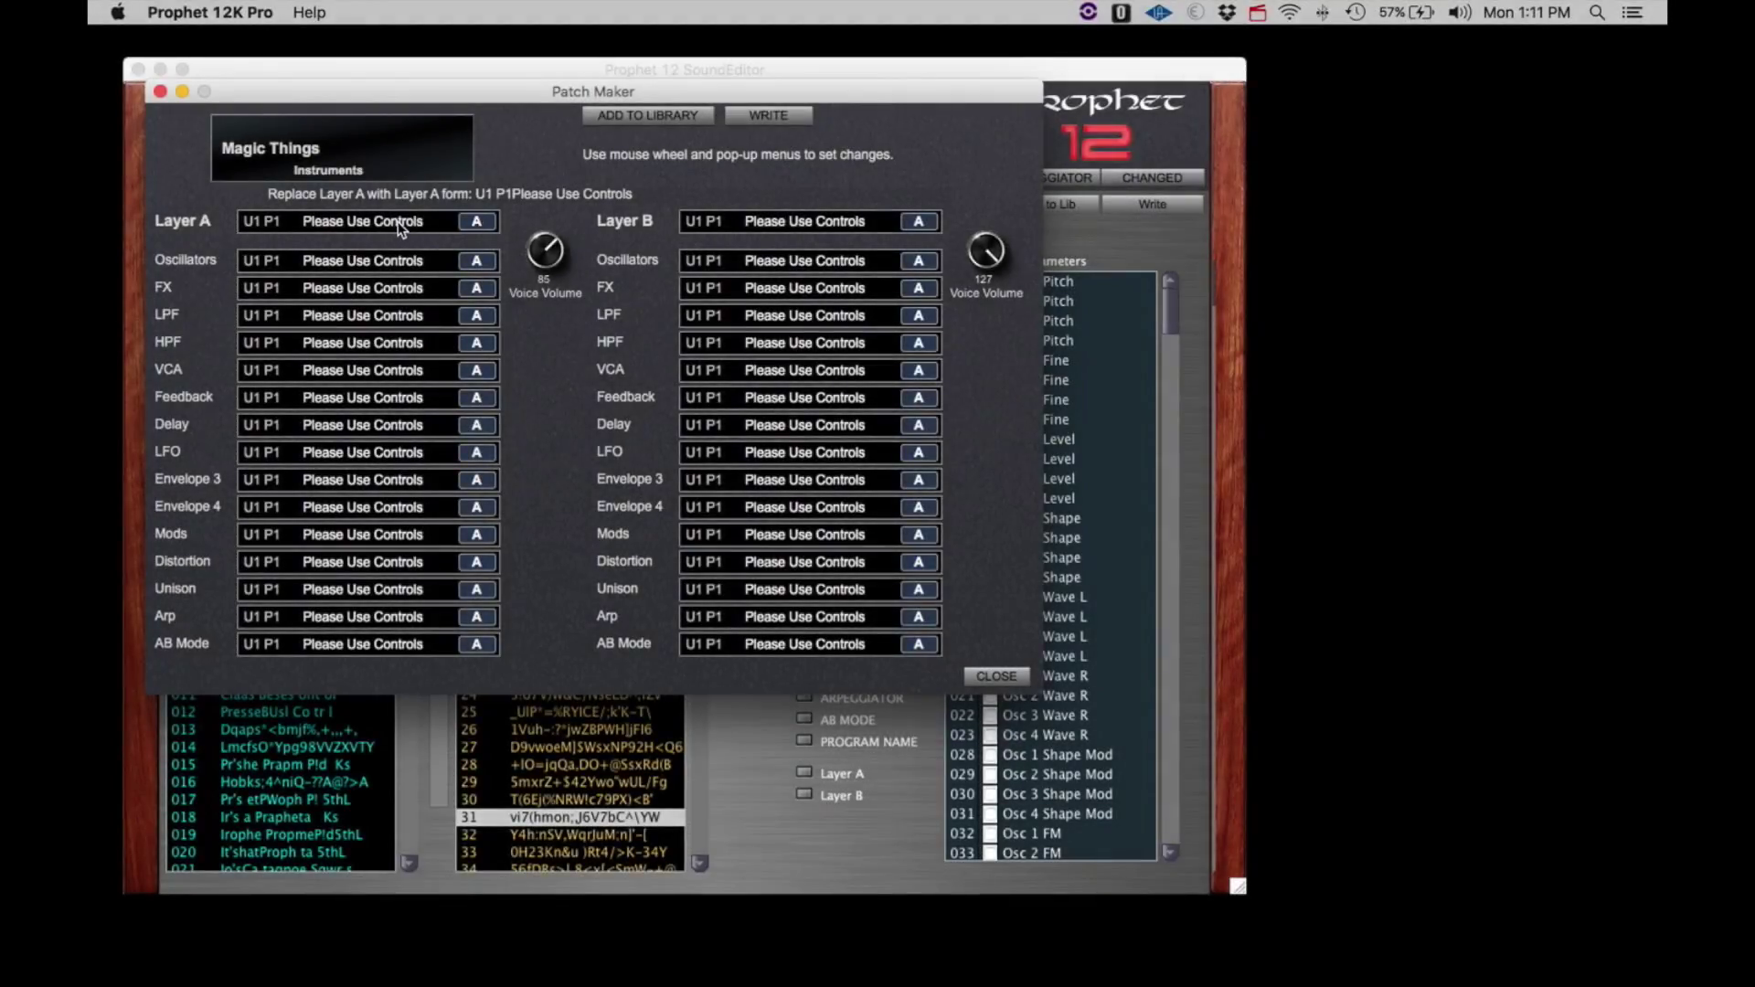
Move the Patch Maker off the program header, switch the layers to A | B and back to A + B
{"action": "left_click_drag", "start_coordinate": [499, 90], "coordinate": [813, 228]}
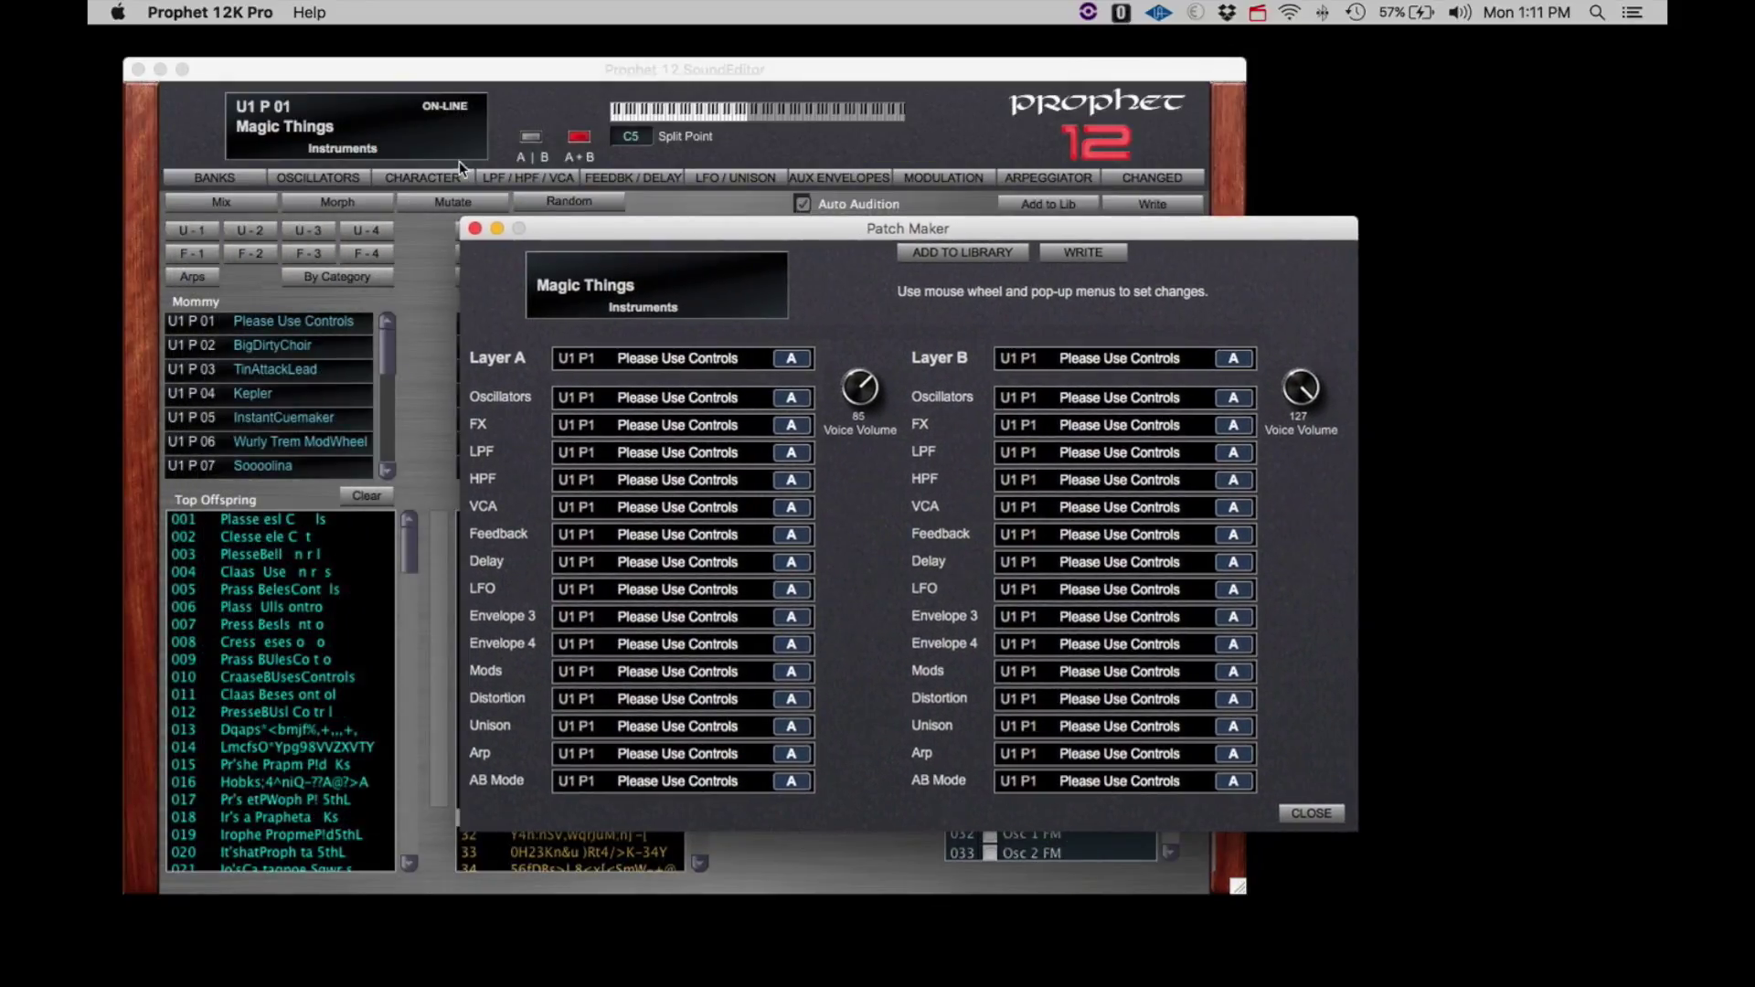
{"action": "left_click", "coordinate": [539, 136]}
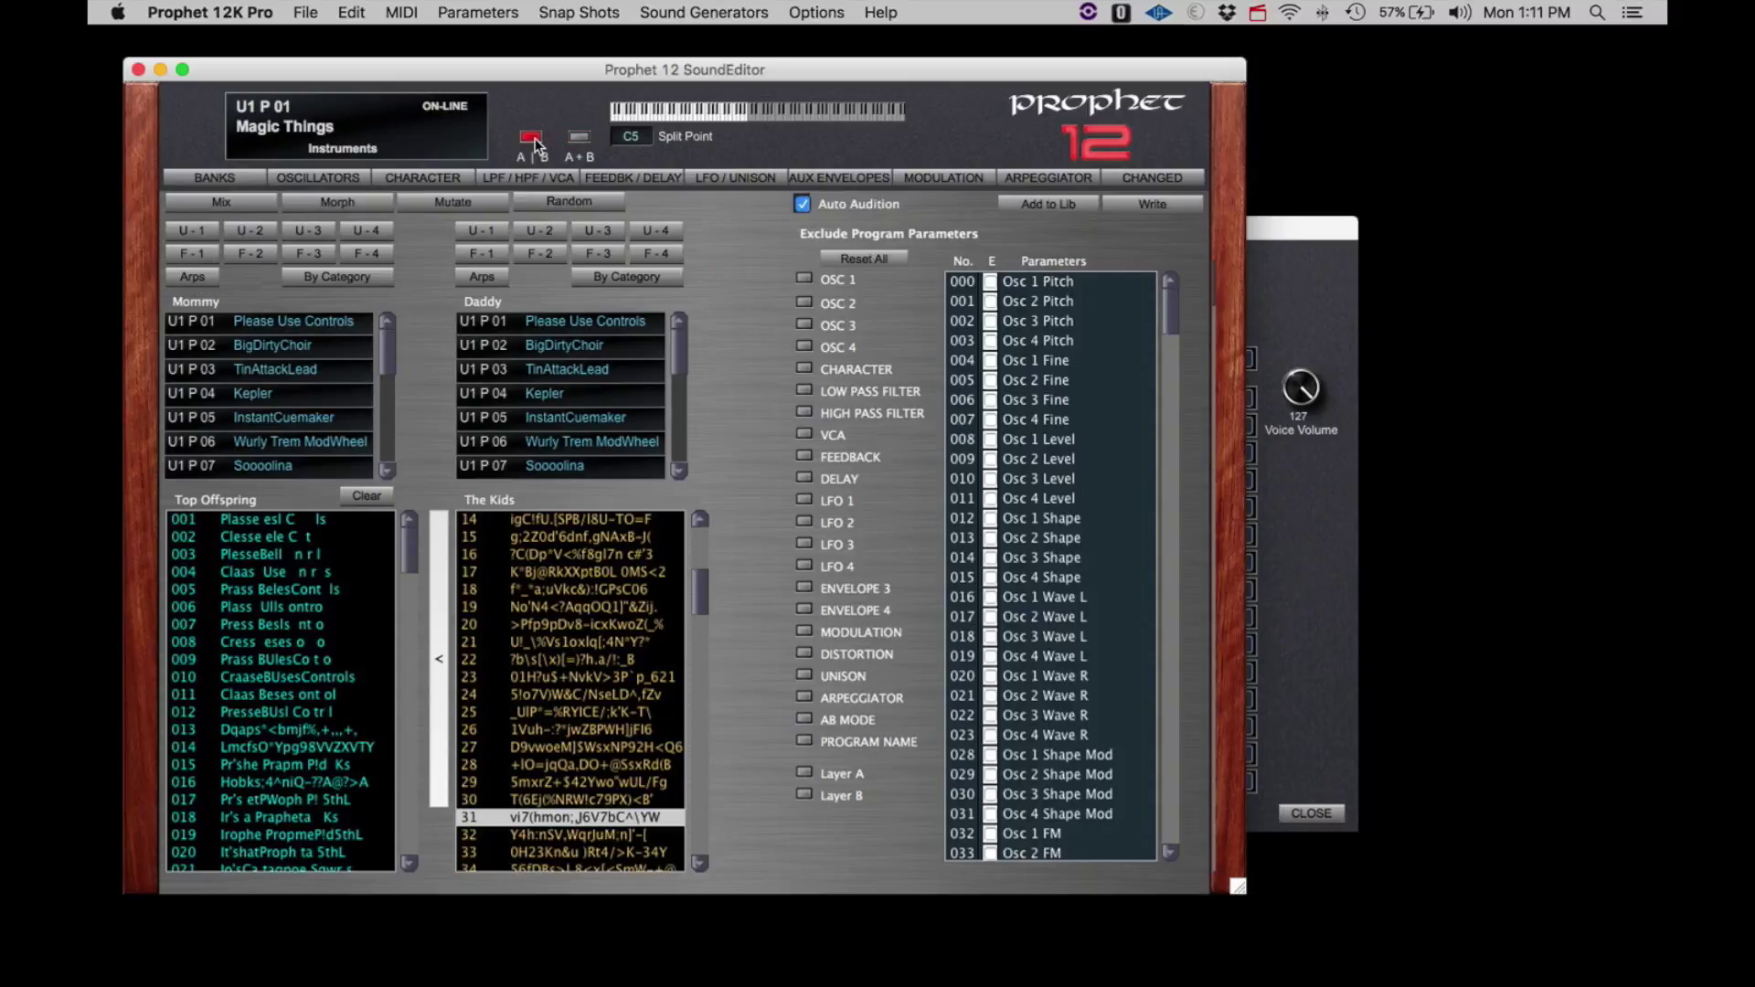
{"action": "left_click", "coordinate": [571, 138]}
{"action": "left_click", "coordinate": [1260, 269]}
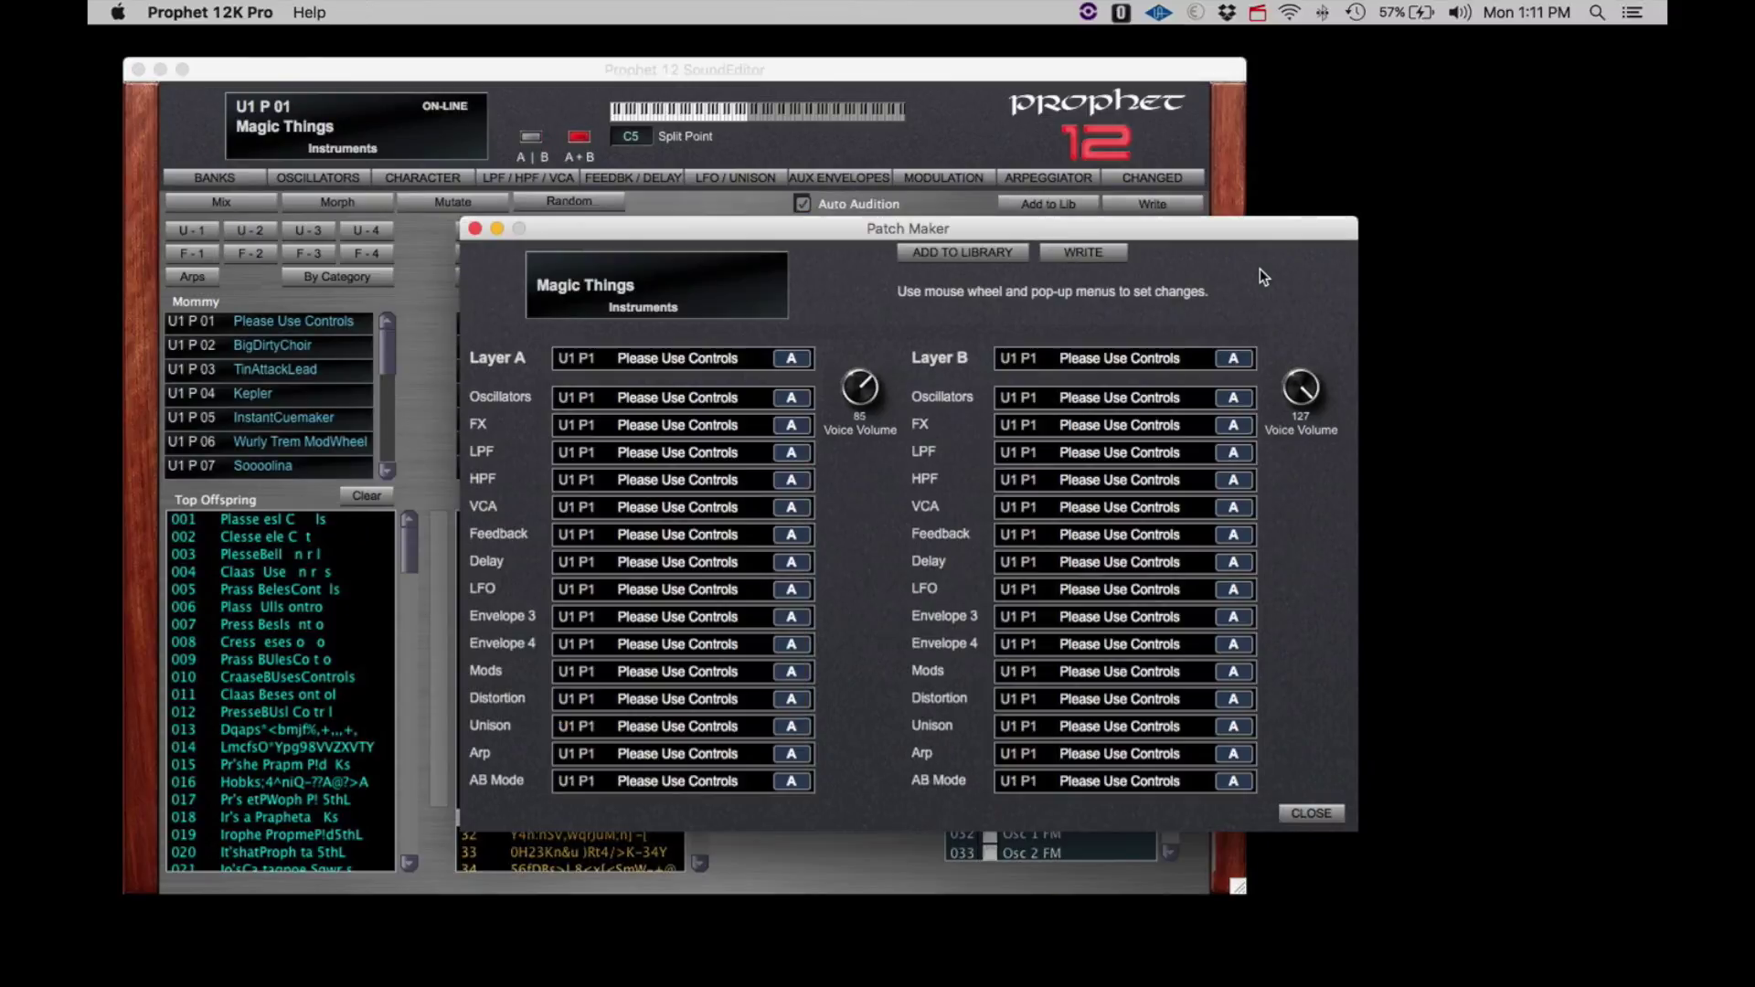
Replace all of Layer A with U1 P1 Please Use Controls
{"action": "left_click", "coordinate": [705, 362]}
{"action": "mouse_move", "coordinate": [786, 372]}
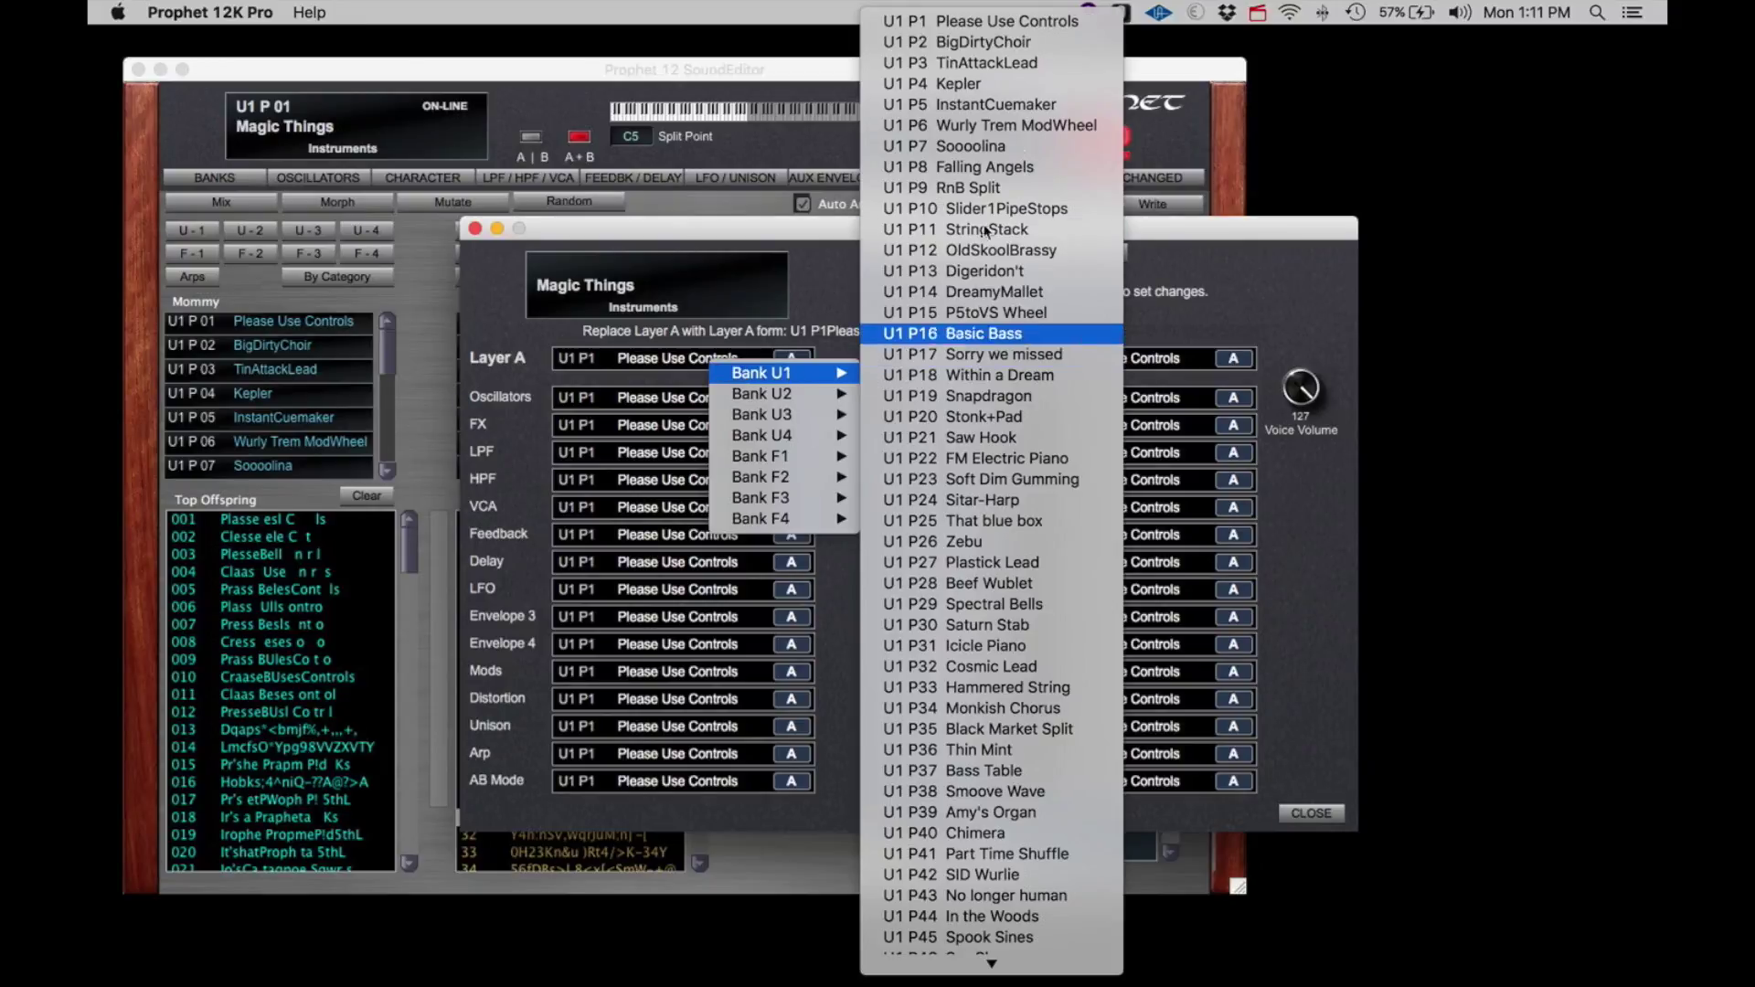
{"action": "left_click", "coordinate": [1021, 27]}
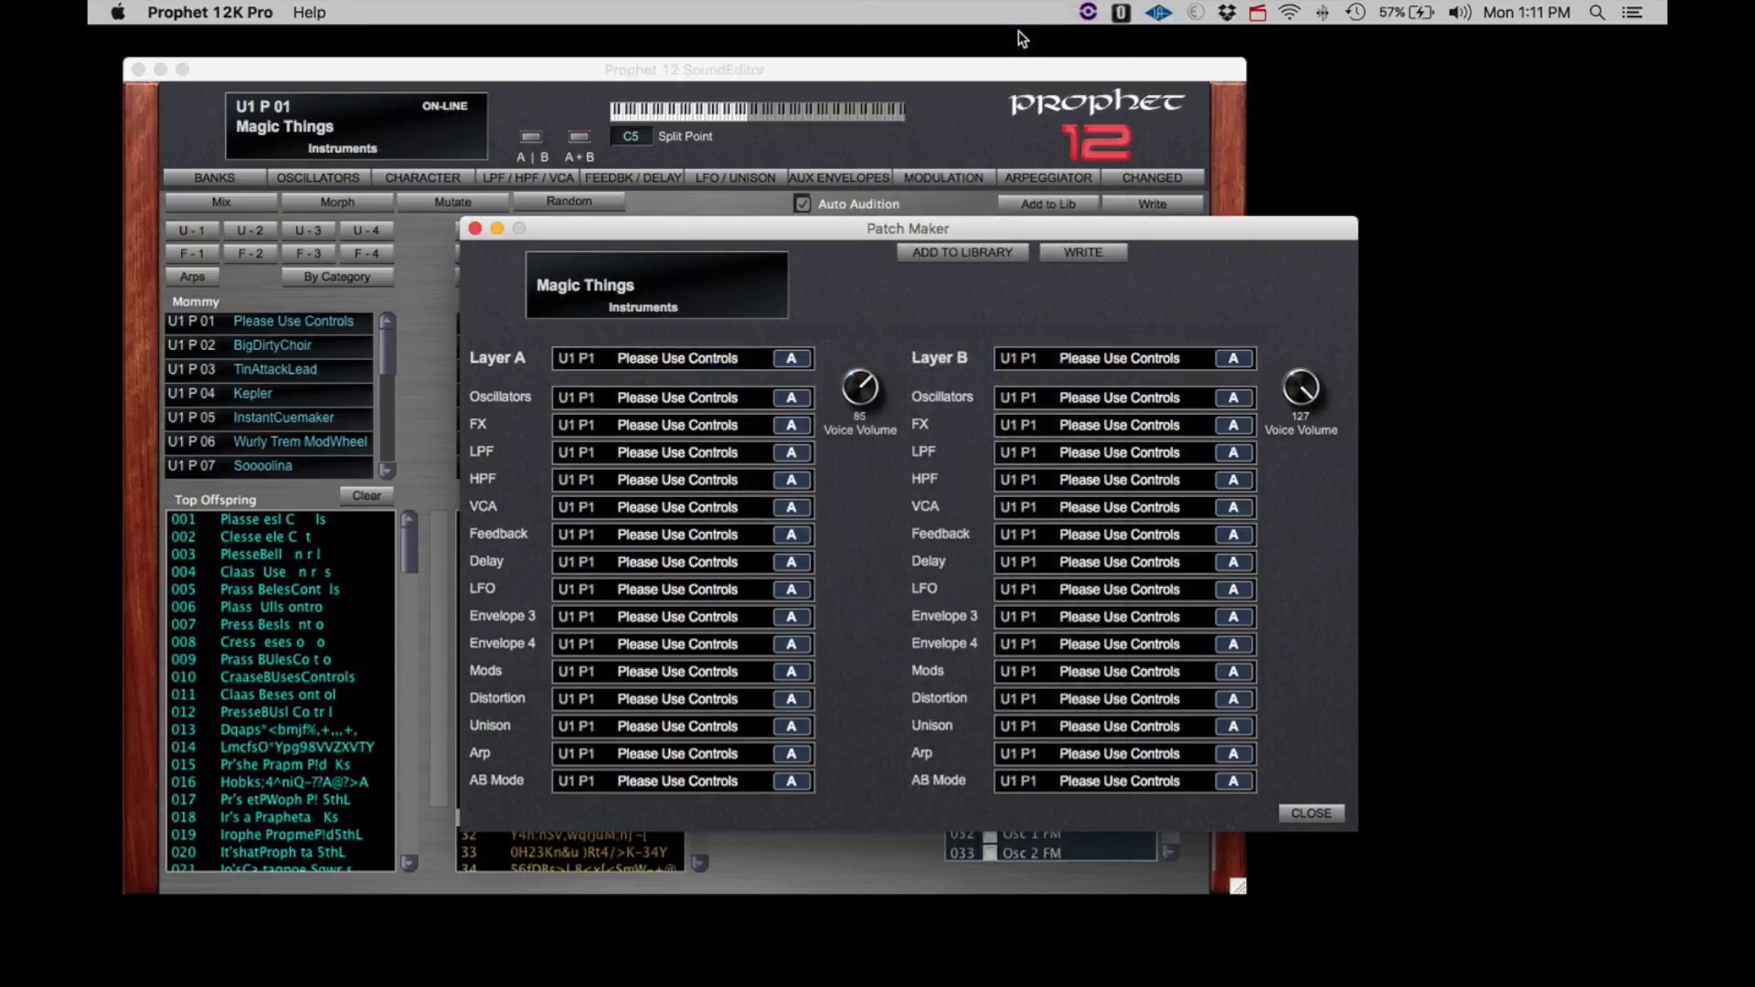
Keep the layers in A + B mode and raise Layer A's voice volume to 127 in the Patch Maker
{"action": "left_click", "coordinate": [579, 139]}
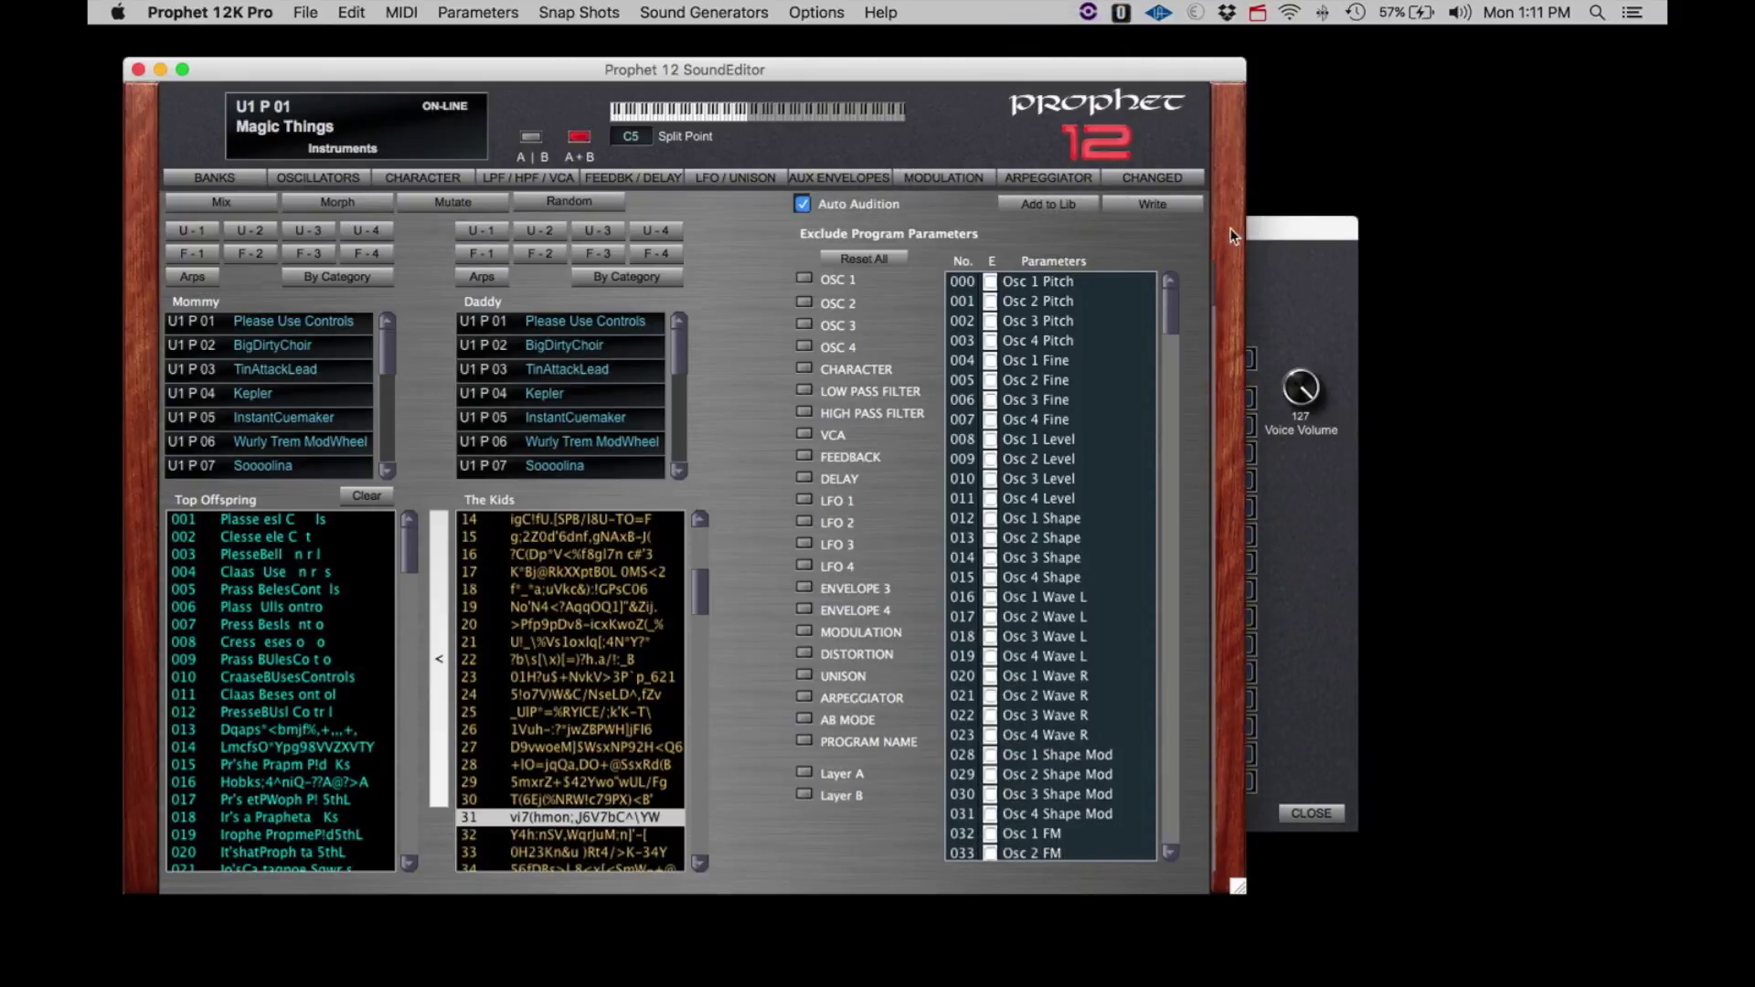
{"action": "left_click", "coordinate": [1276, 233]}
{"action": "left_click_drag", "start_coordinate": [1249, 229], "coordinate": [965, 224]}
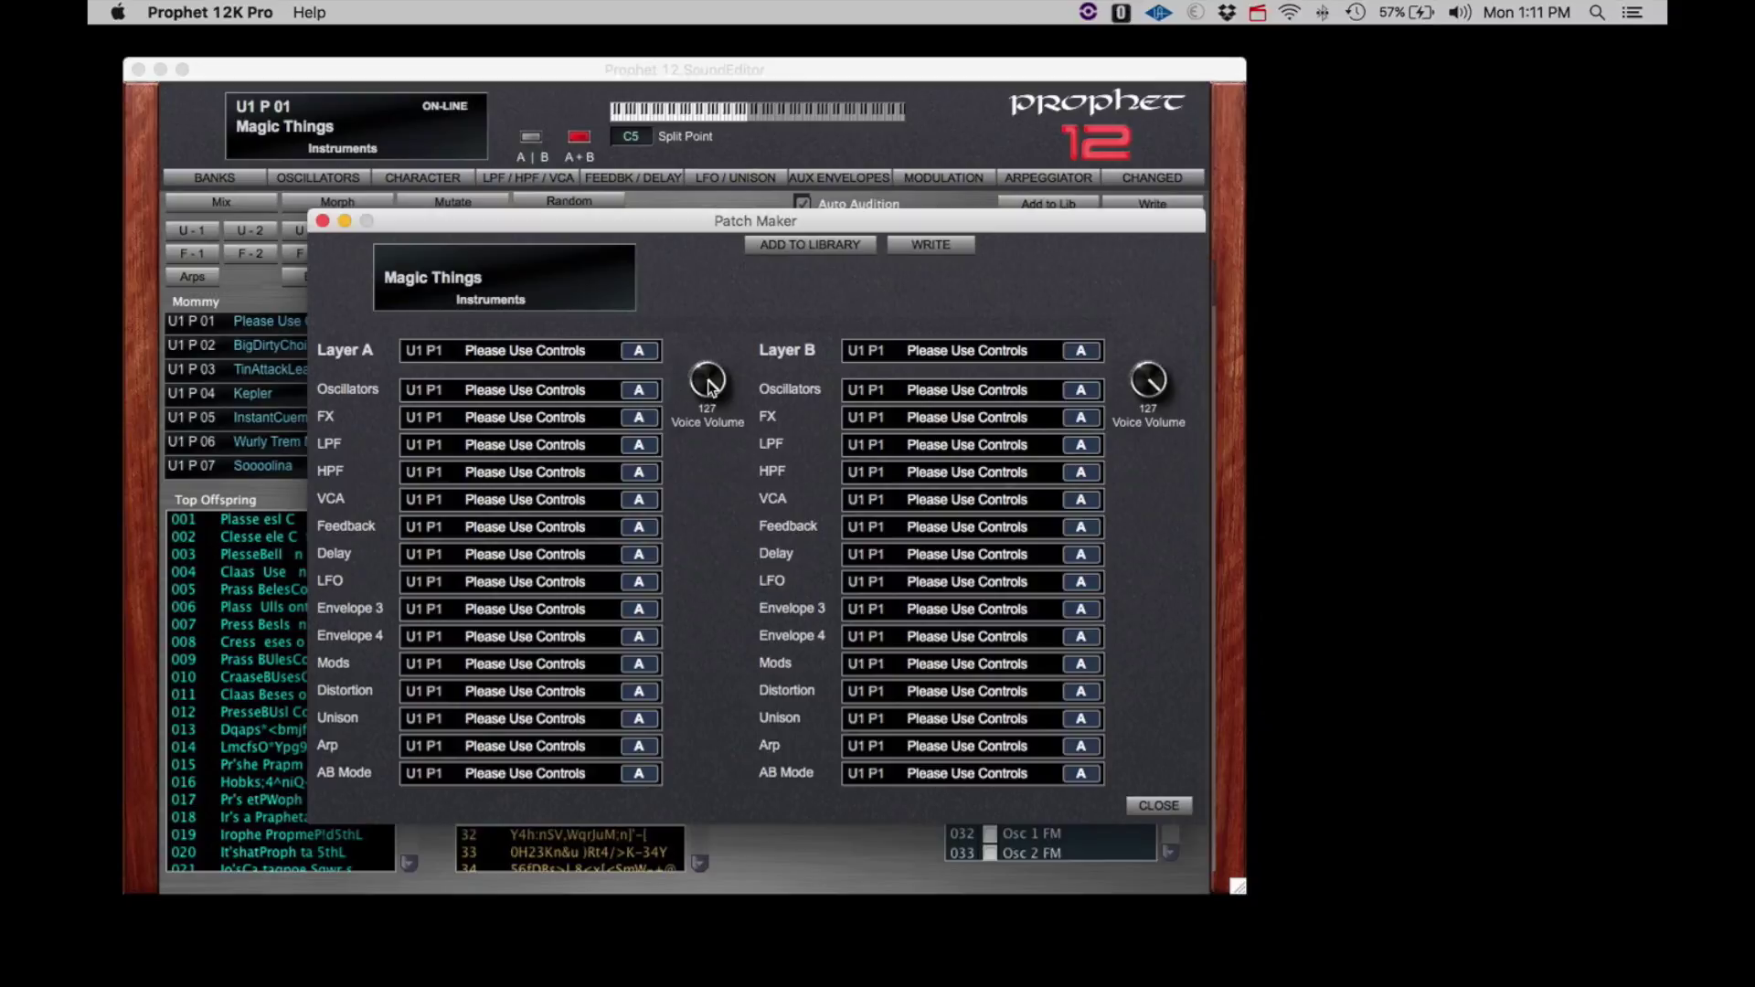
{"action": "left_click_drag", "start_coordinate": [706, 535], "coordinate": [710, 325]}
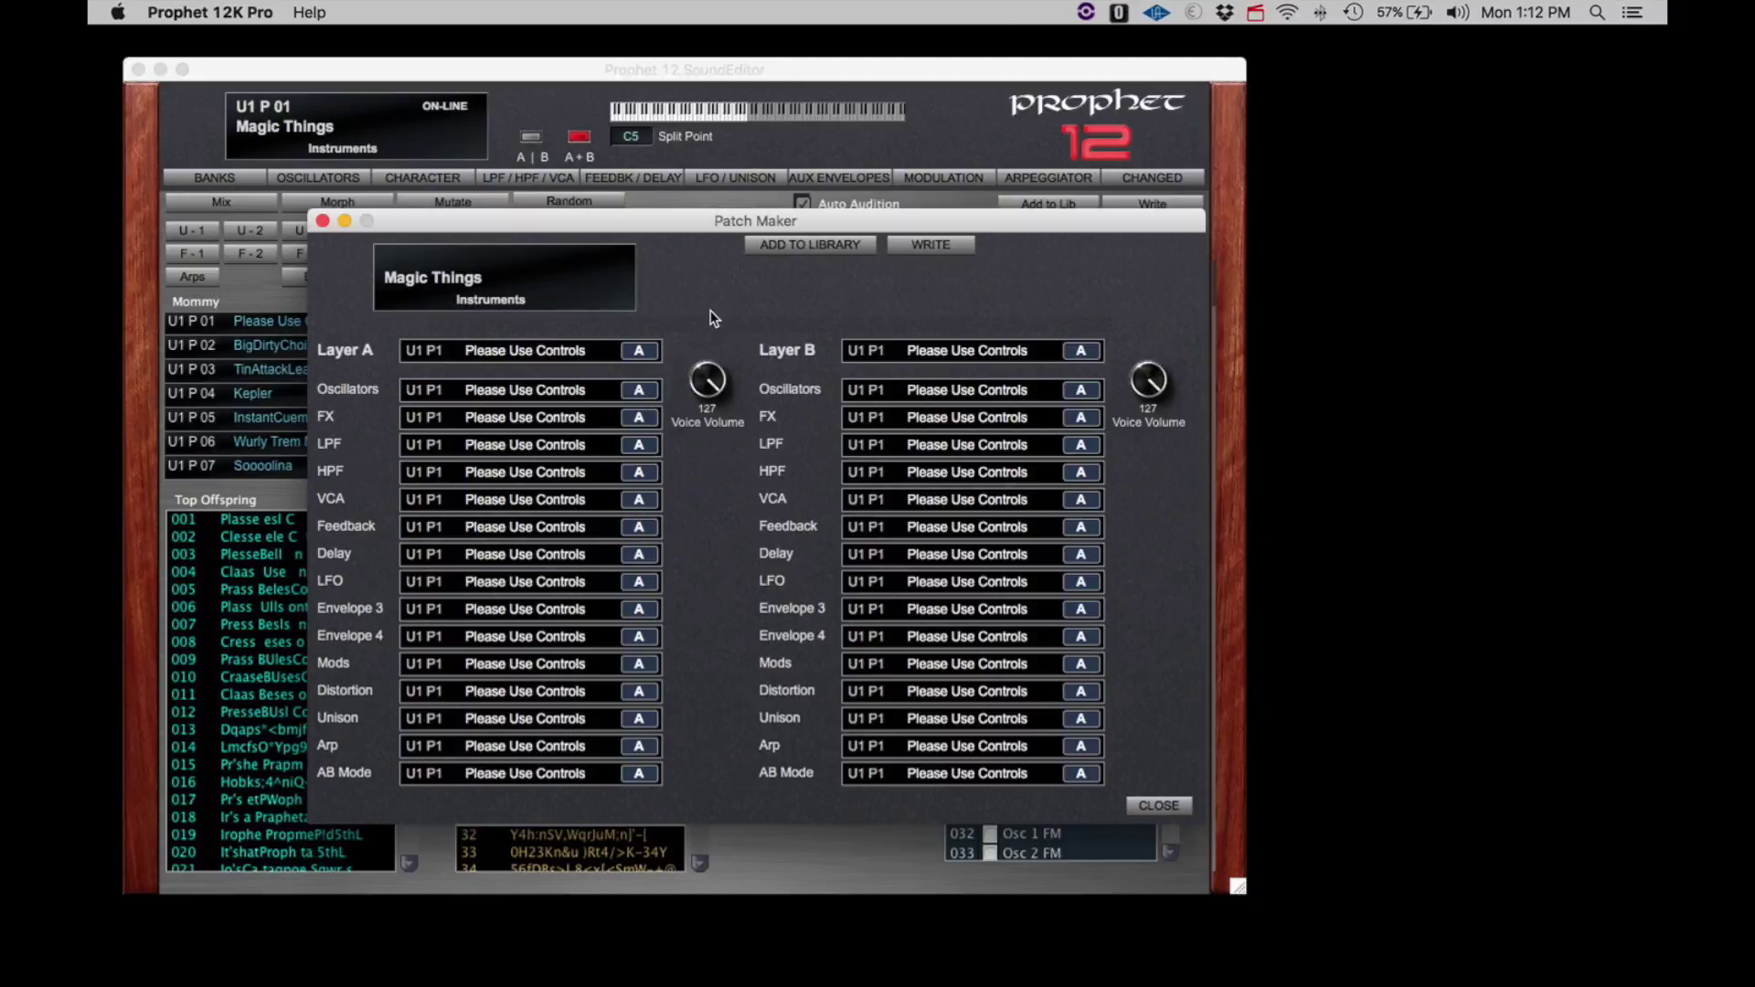
Replace all of Layer B with U1 P19 Snapdragon and audition the stack with Layer A's voice volume at 80
{"action": "left_click", "coordinate": [942, 348]}
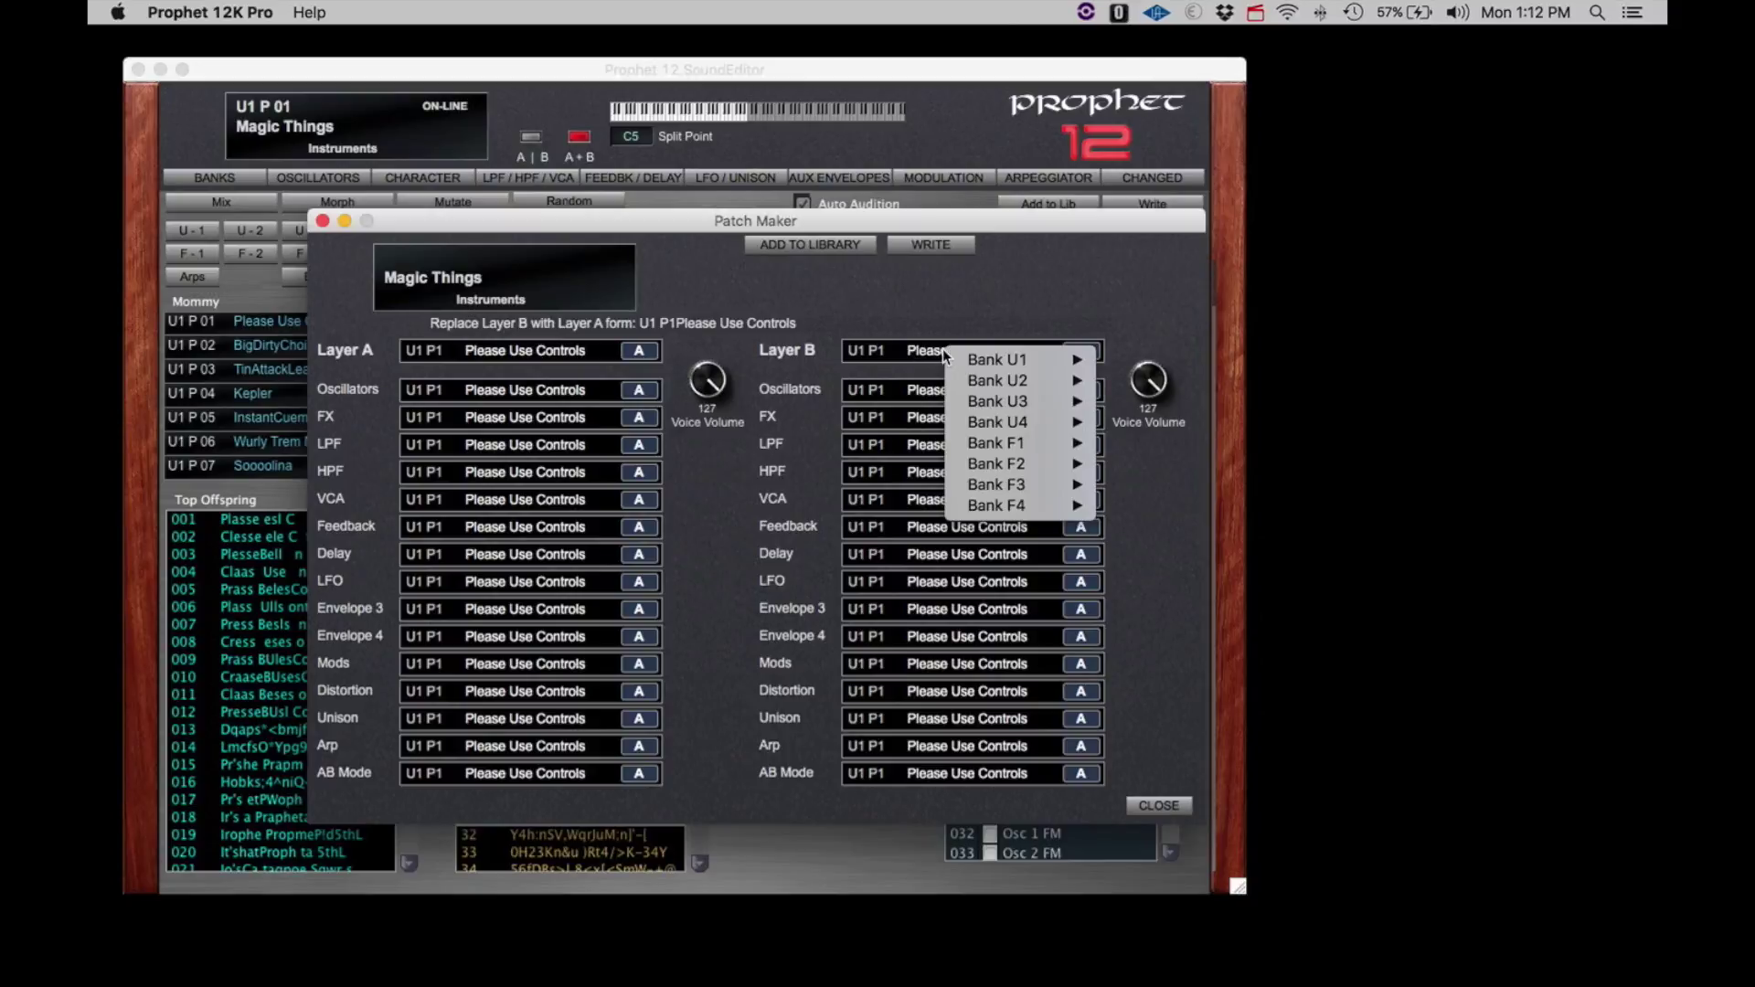
{"action": "mouse_move", "coordinate": [984, 365]}
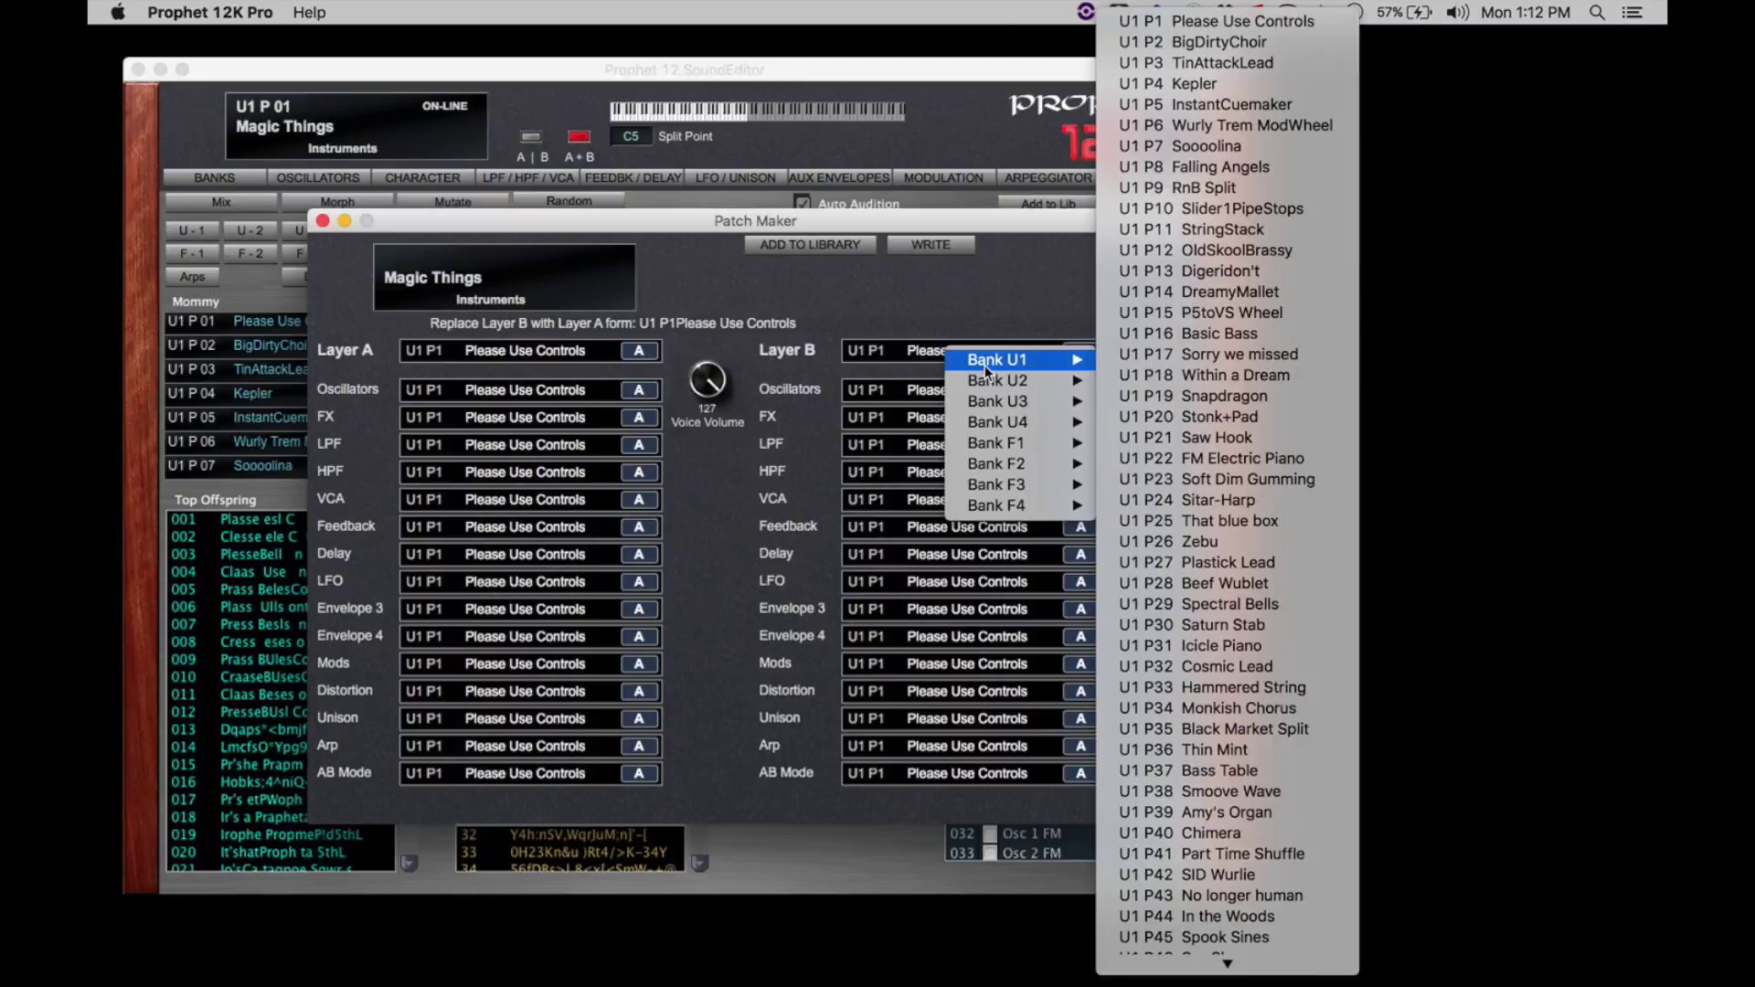
{"action": "left_click", "coordinate": [1199, 398]}
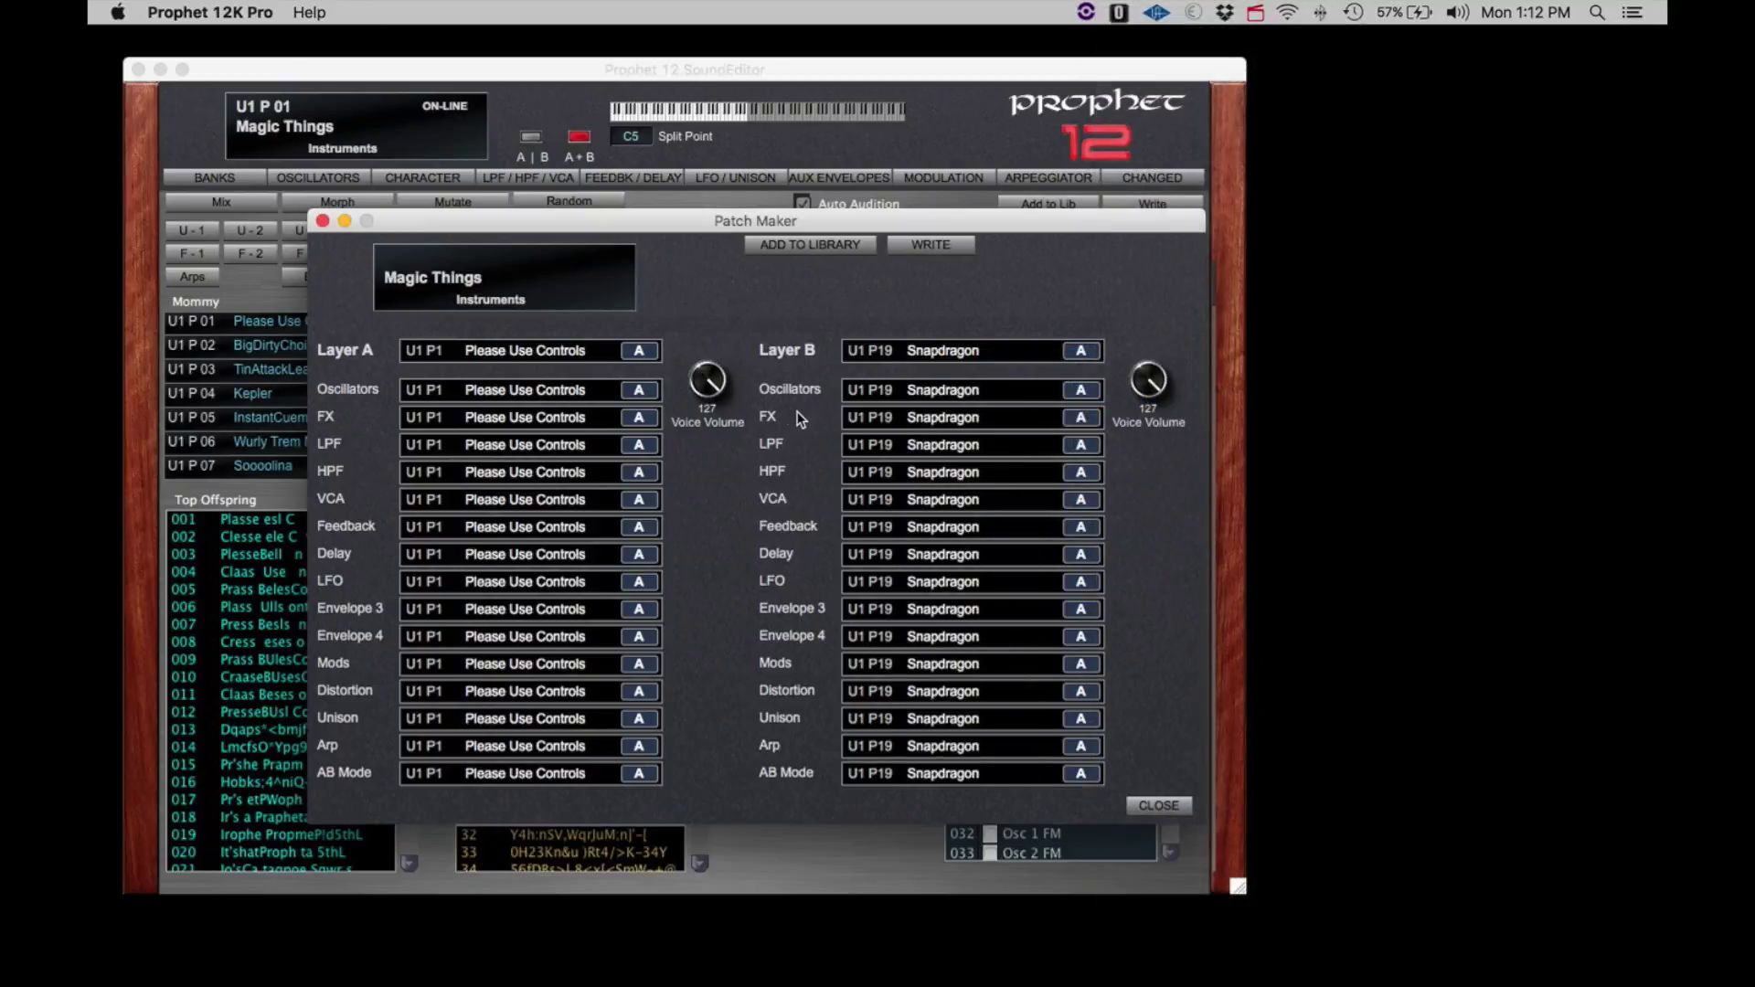
{"action": "left_click_drag", "start_coordinate": [706, 381], "coordinate": [680, 423]}
Try U1 P24 Sitar-Harp for all of Layer B and lower Layer A's voice volume to 0
{"action": "left_click", "coordinate": [932, 358]}
{"action": "mouse_move", "coordinate": [957, 364]}
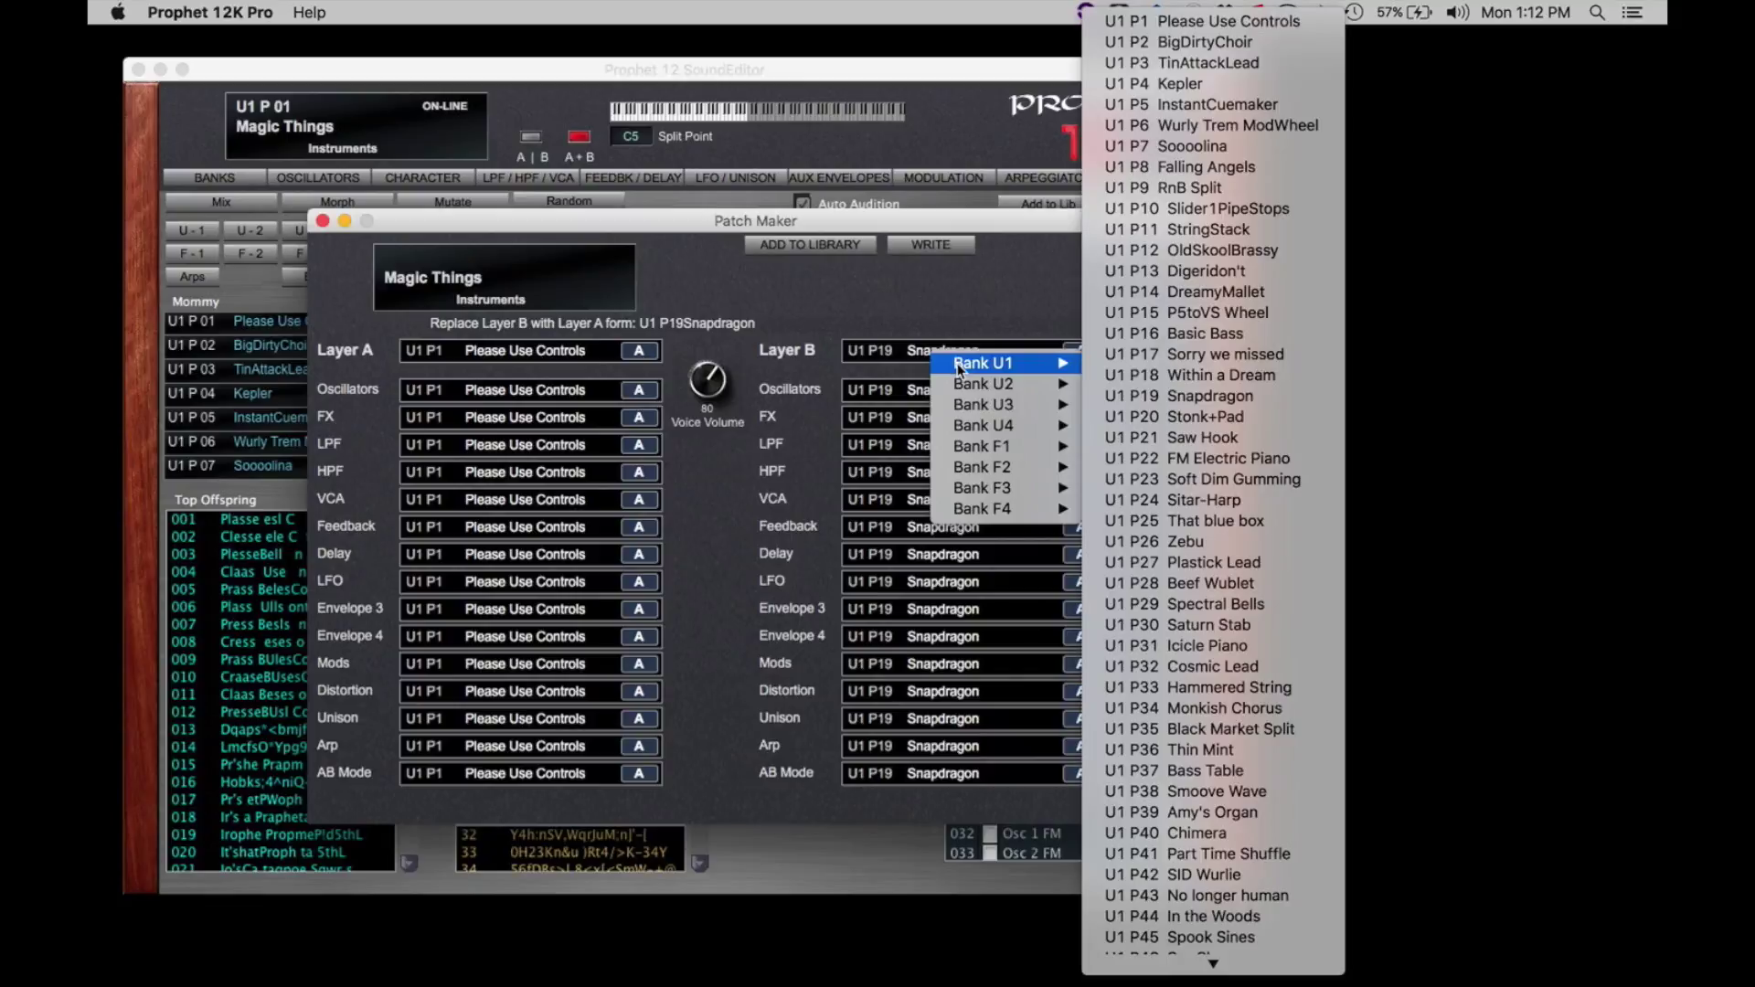
{"action": "left_click", "coordinate": [1175, 500]}
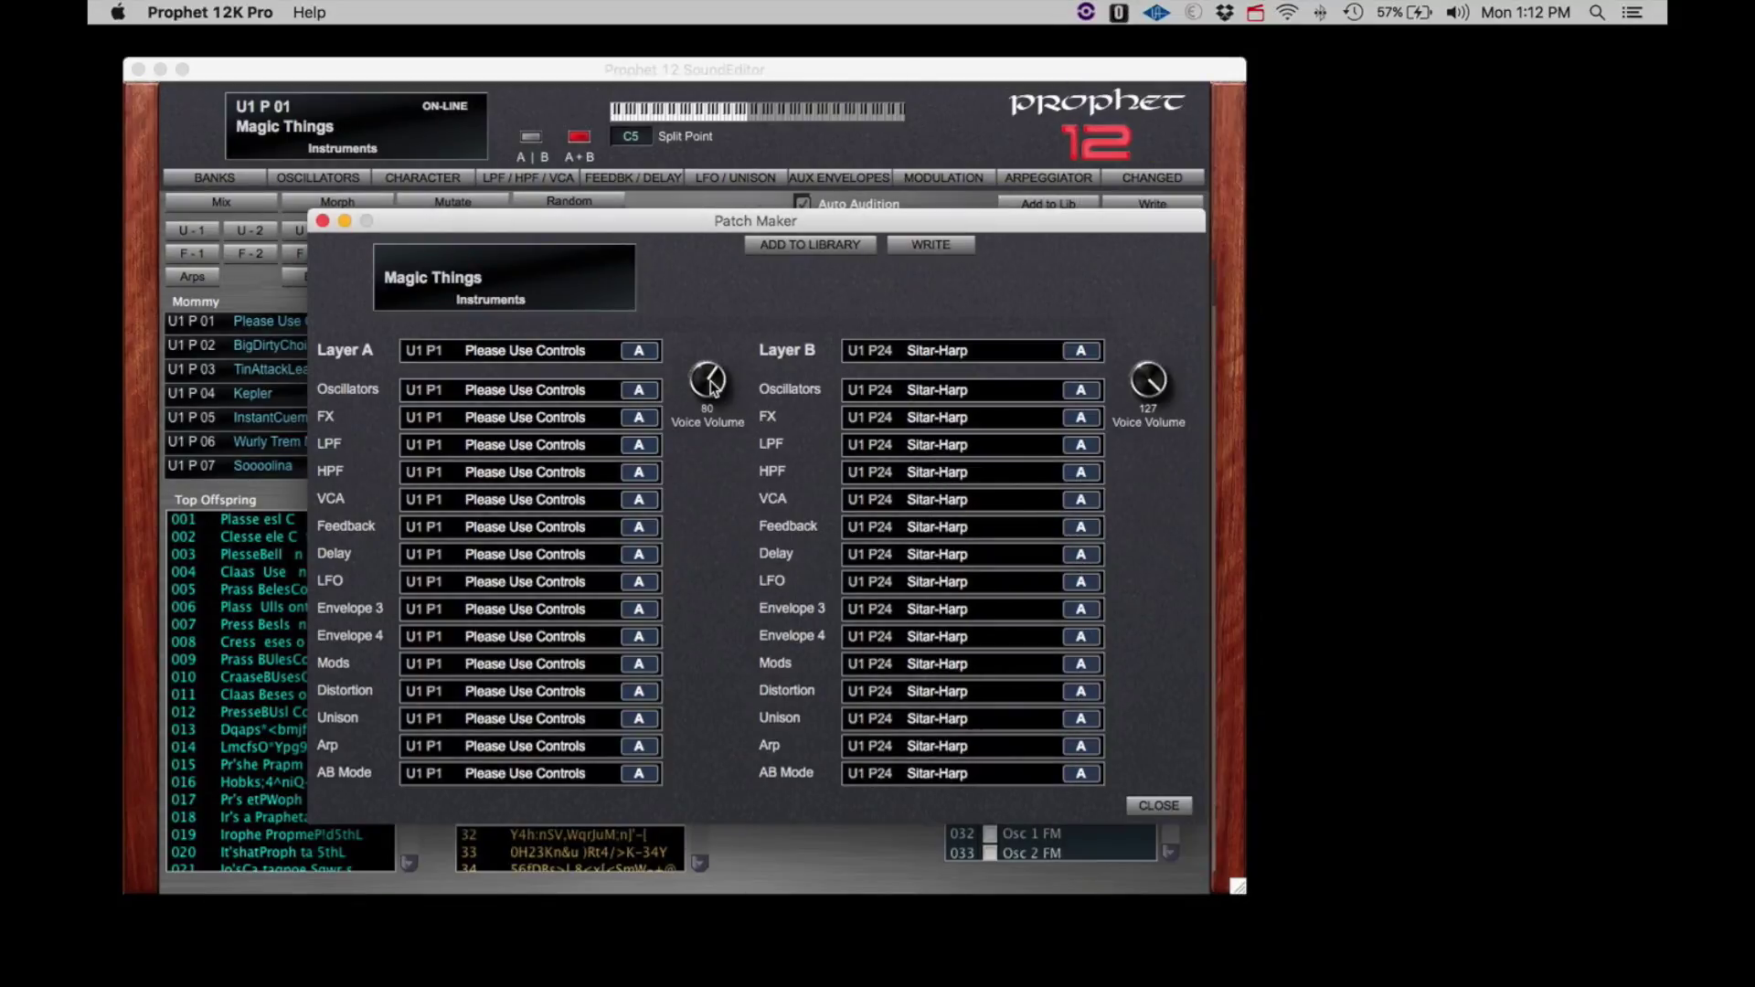
{"action": "left_click_drag", "start_coordinate": [711, 378], "coordinate": [707, 518]}
Try F1 P22 Twinkle for all of Layer B, with voice volumes of 106 on Layer A and 125 on Layer B
{"action": "left_click", "coordinate": [938, 354]}
{"action": "mouse_move", "coordinate": [989, 428]}
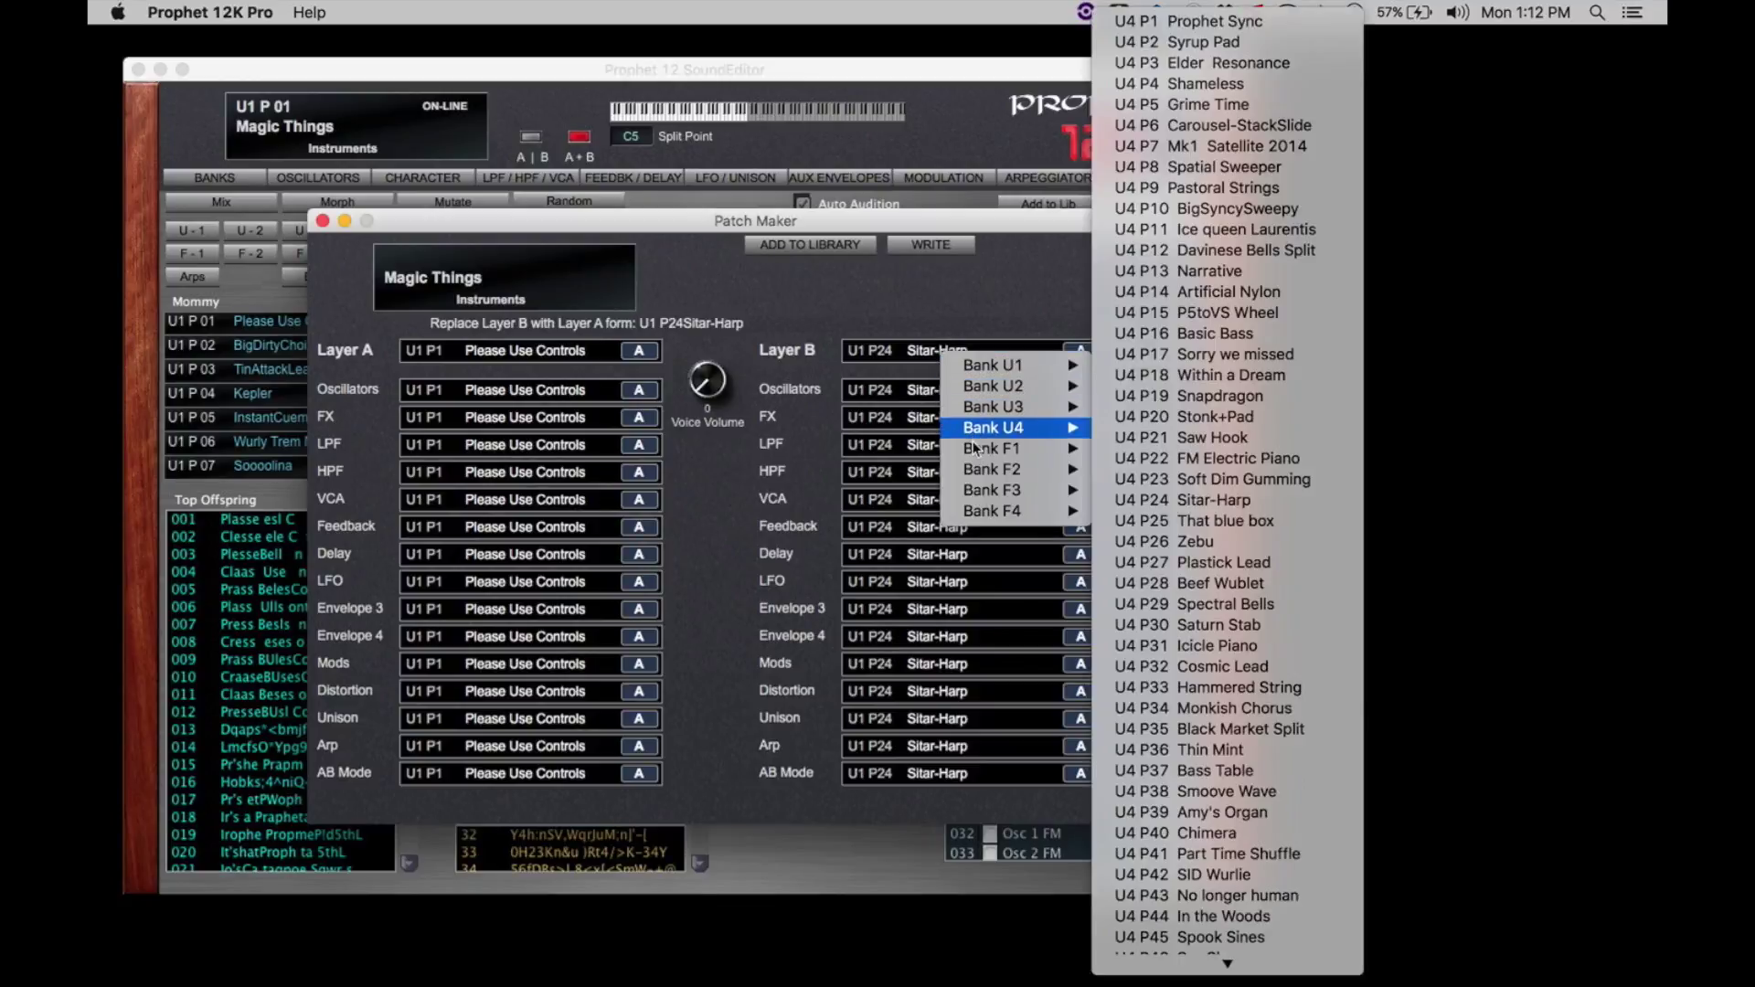
{"action": "left_click", "coordinate": [1199, 462]}
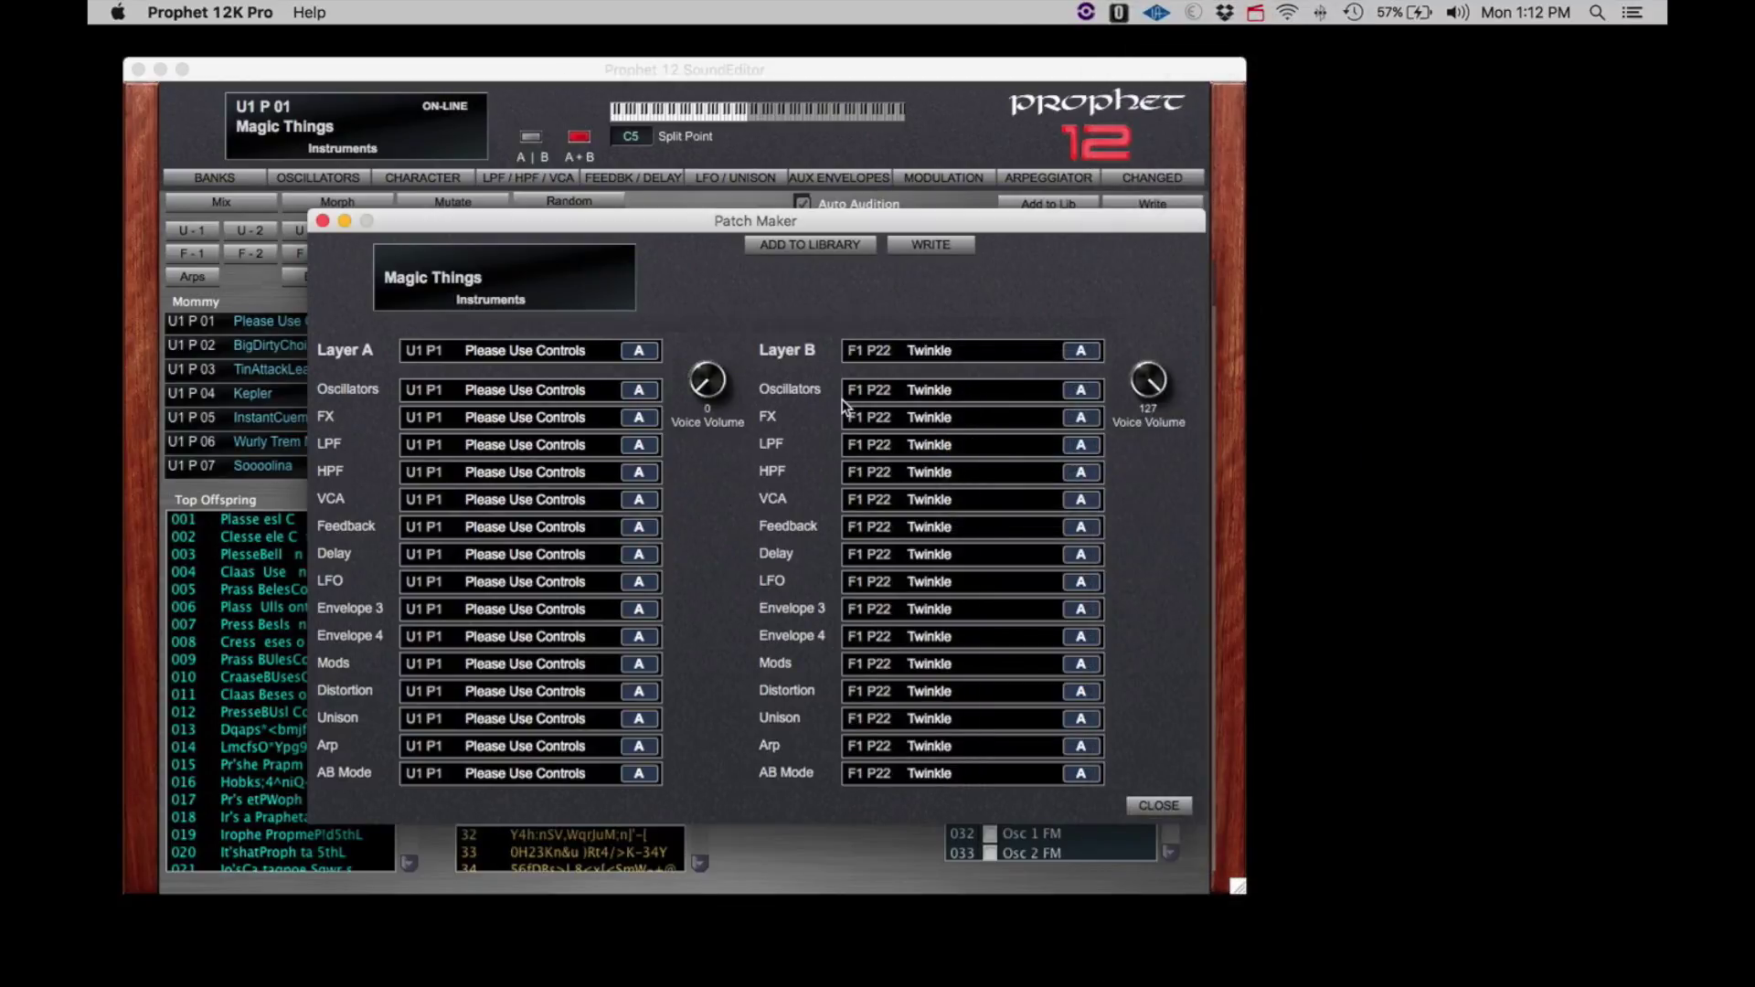
{"action": "left_click_drag", "start_coordinate": [708, 380], "coordinate": [706, 288]}
{"action": "mouse_move", "coordinate": [1149, 382]}
{"action": "left_mouse_down"}
{"action": "mouse_move", "coordinate": [1147, 425]}
{"action": "mouse_move", "coordinate": [1148, 384]}
{"action": "left_mouse_up"}
Try F1 P26 SushiTime for all of Layer B, with voice volumes of 127 on Layer A and 111 on Layer B
{"action": "left_click", "coordinate": [949, 348]}
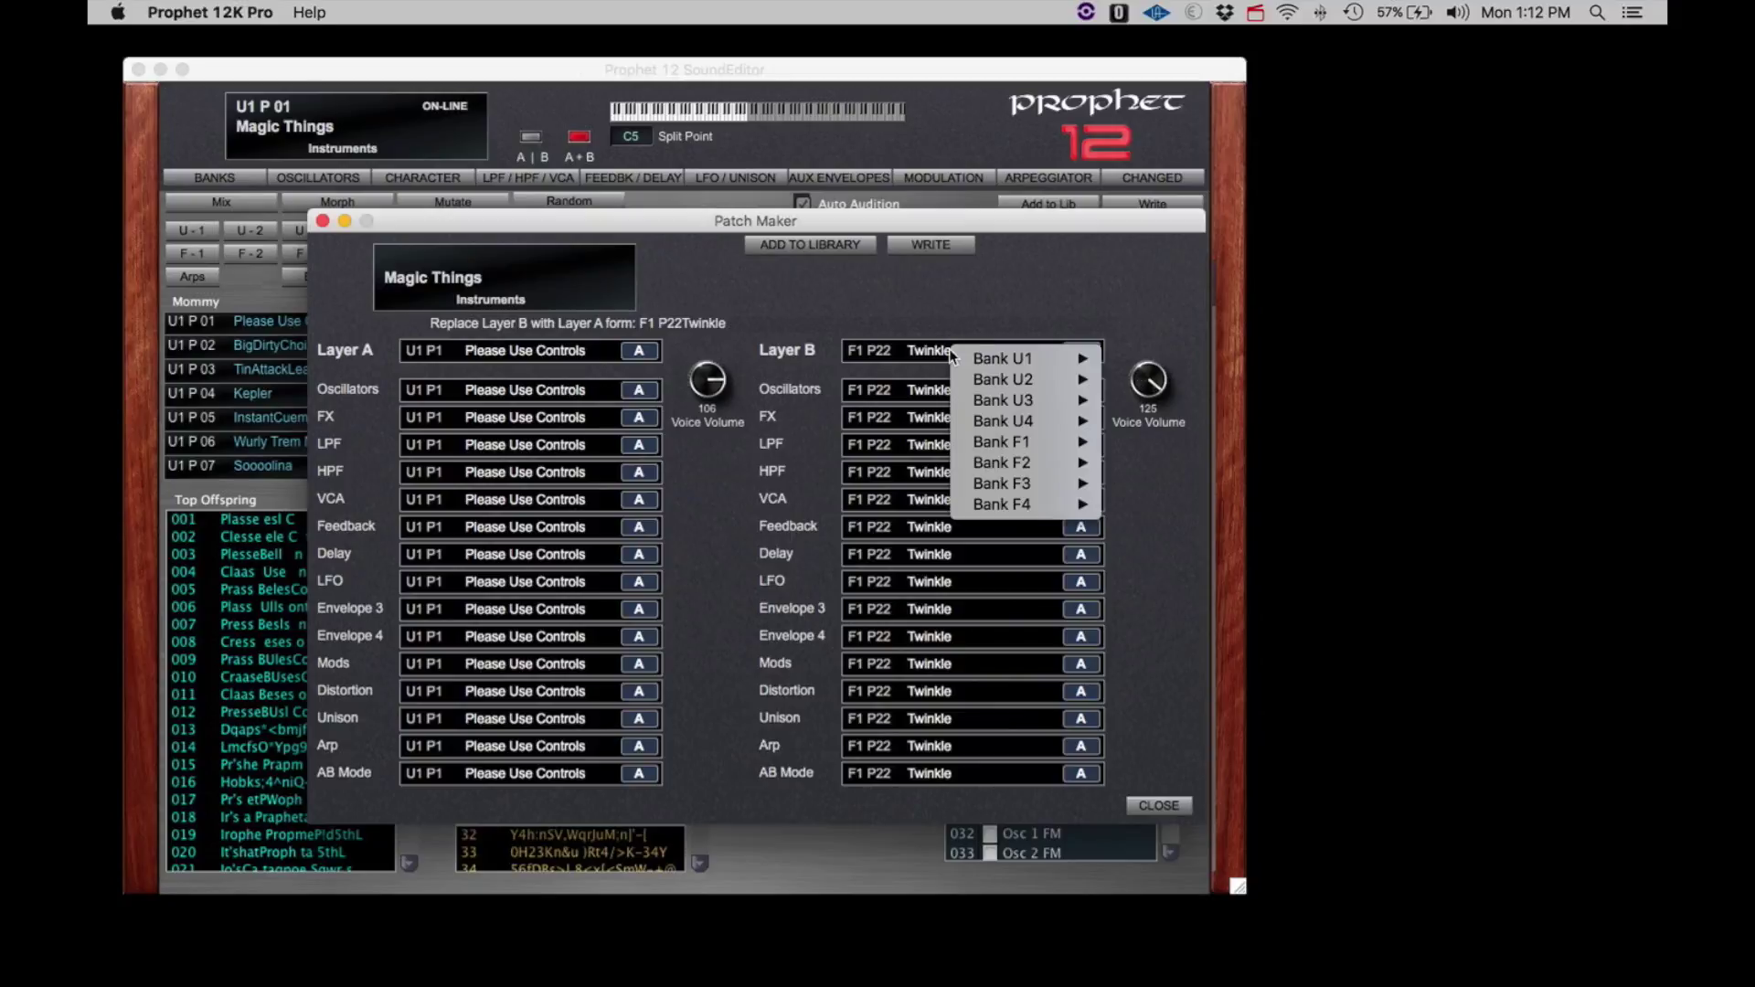
{"action": "mouse_move", "coordinate": [991, 444]}
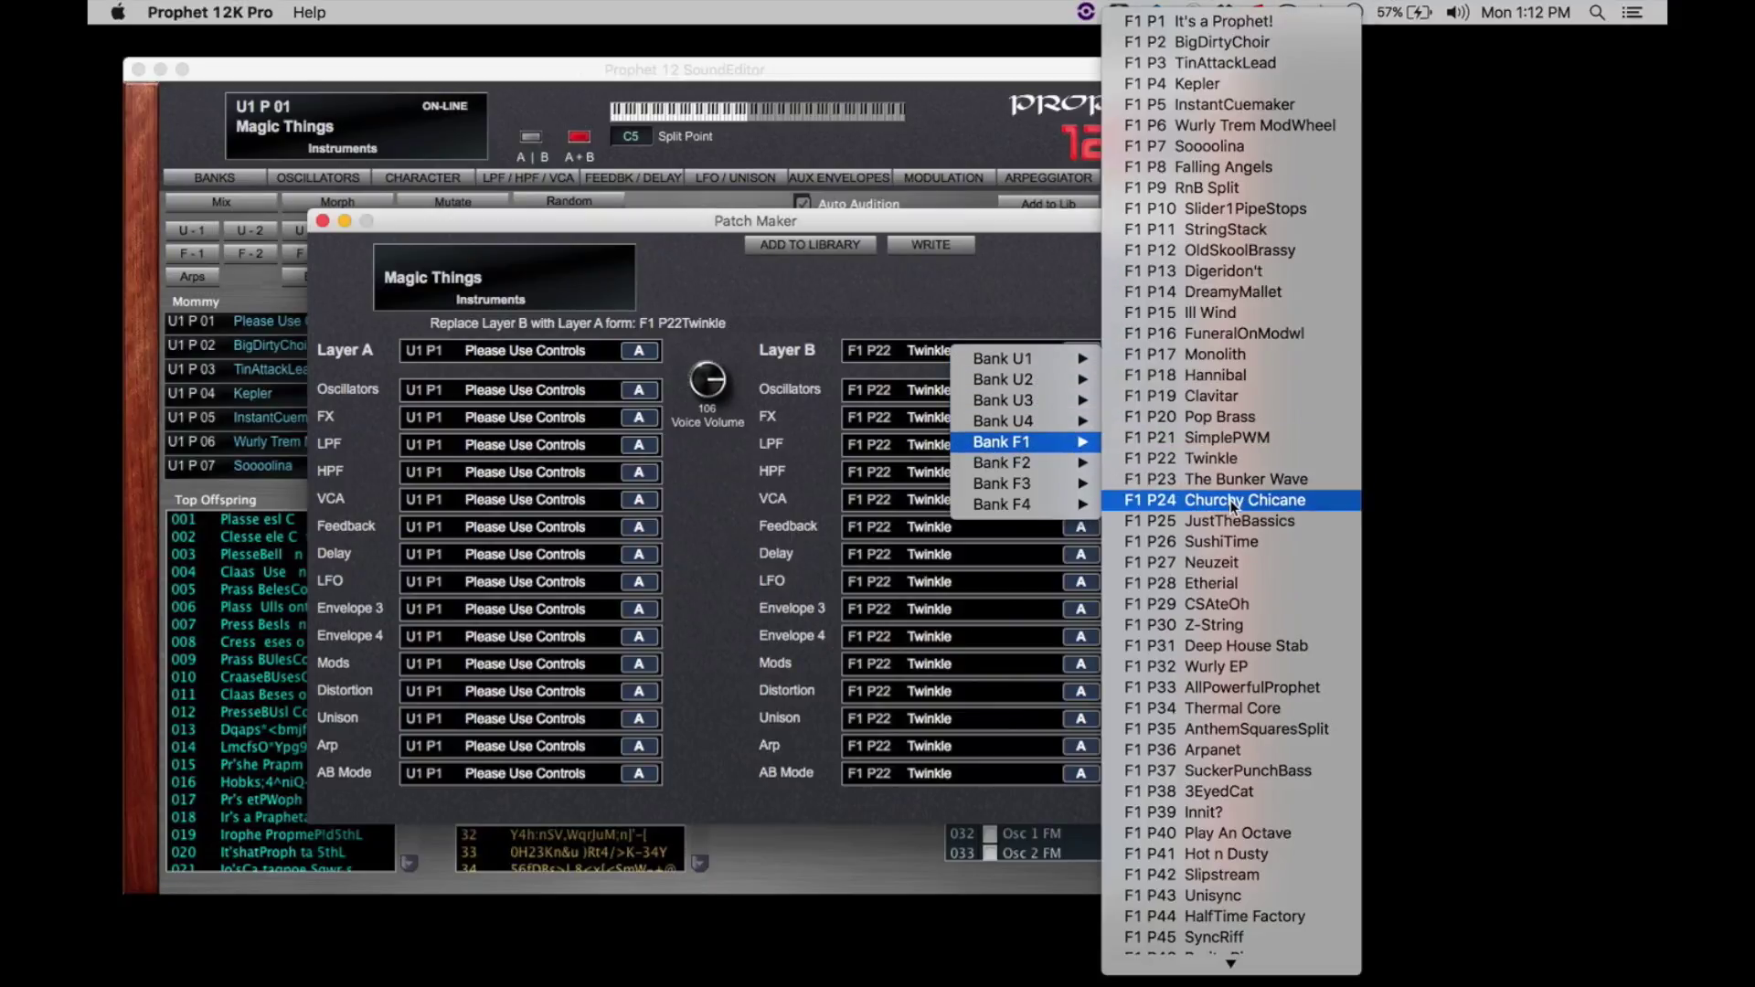
{"action": "left_click", "coordinate": [1234, 542]}
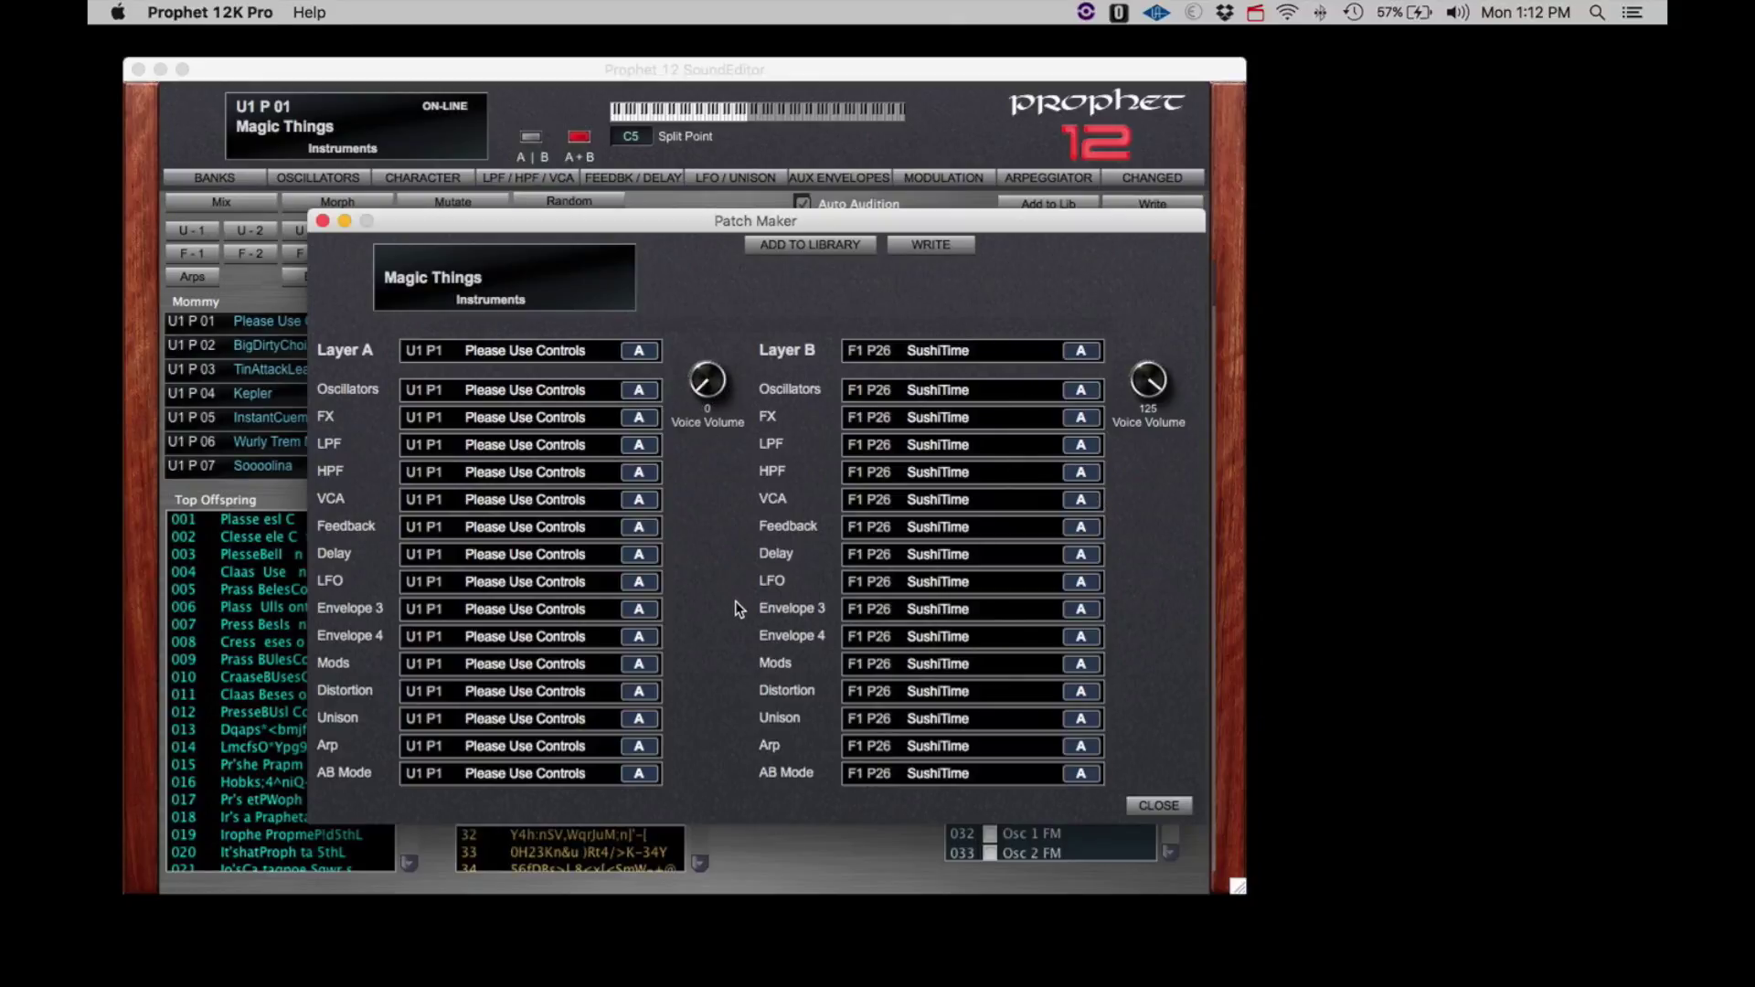
{"action": "left_click_drag", "start_coordinate": [706, 379], "coordinate": [727, 356]}
{"action": "left_click_drag", "start_coordinate": [1158, 386], "coordinate": [1158, 396]}
Replace all of Layer B with U4 P27 Plastick Lead and raise Layer B's voice volume to 127
{"action": "left_click", "coordinate": [985, 348]}
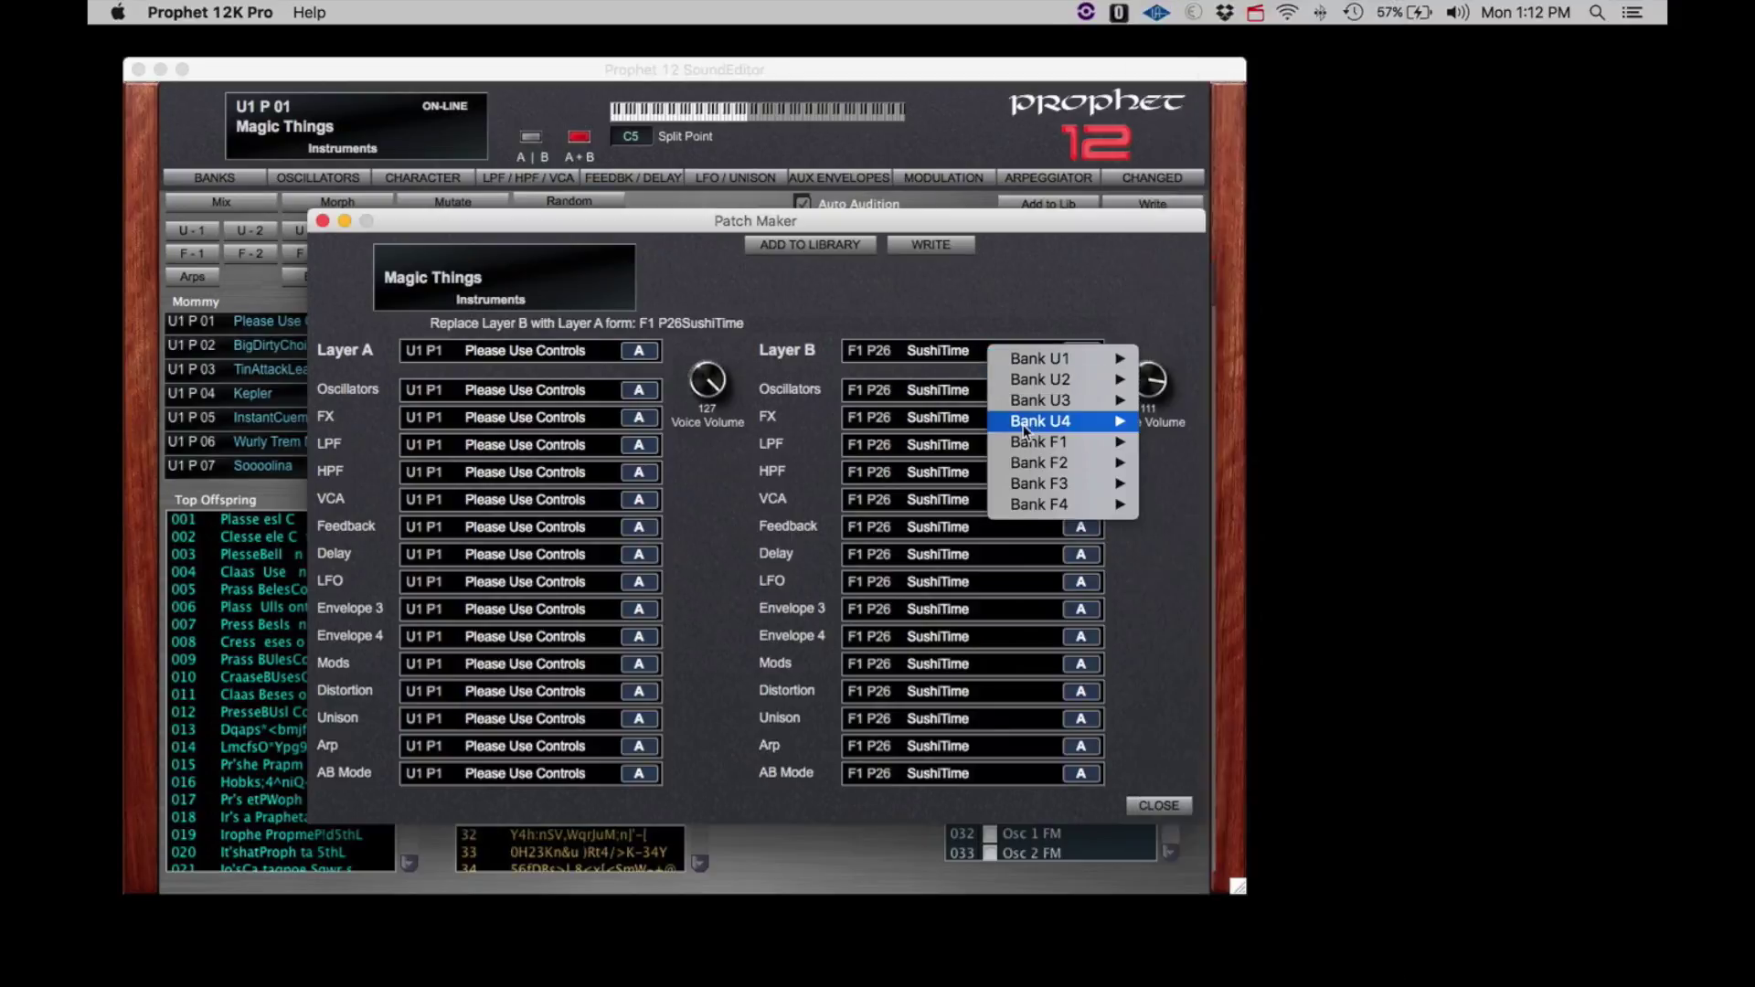
{"action": "mouse_move", "coordinate": [1034, 423]}
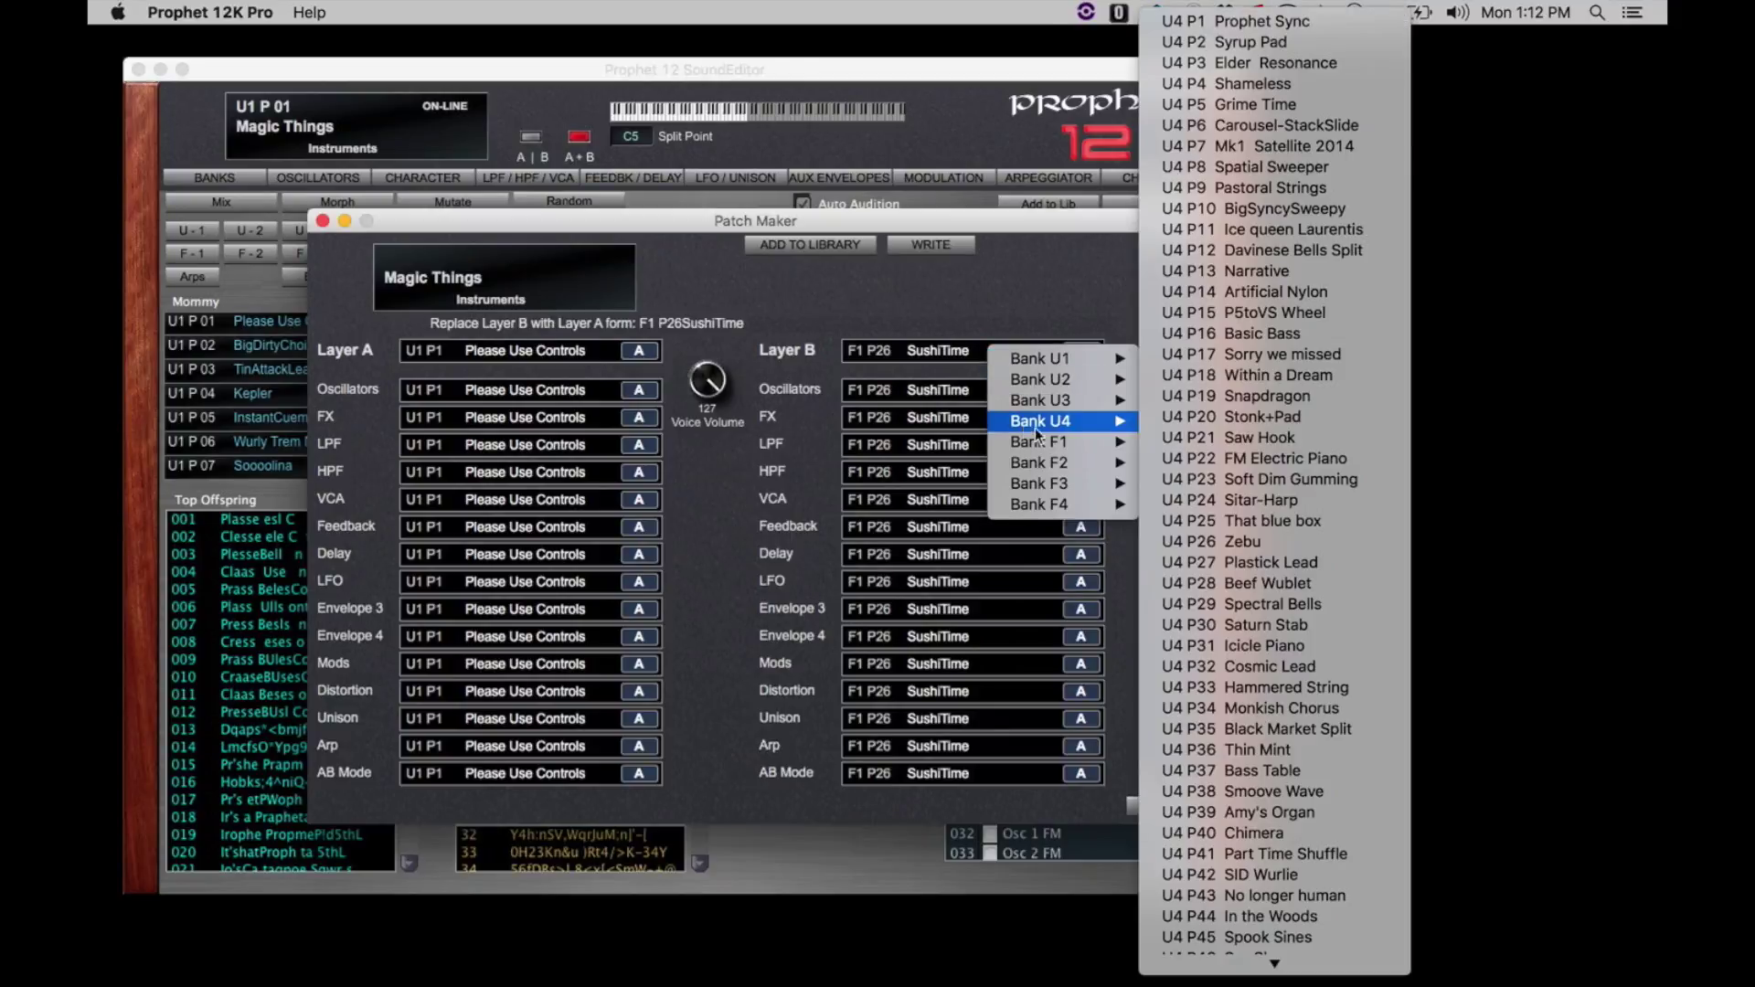
{"action": "left_click", "coordinate": [1251, 561]}
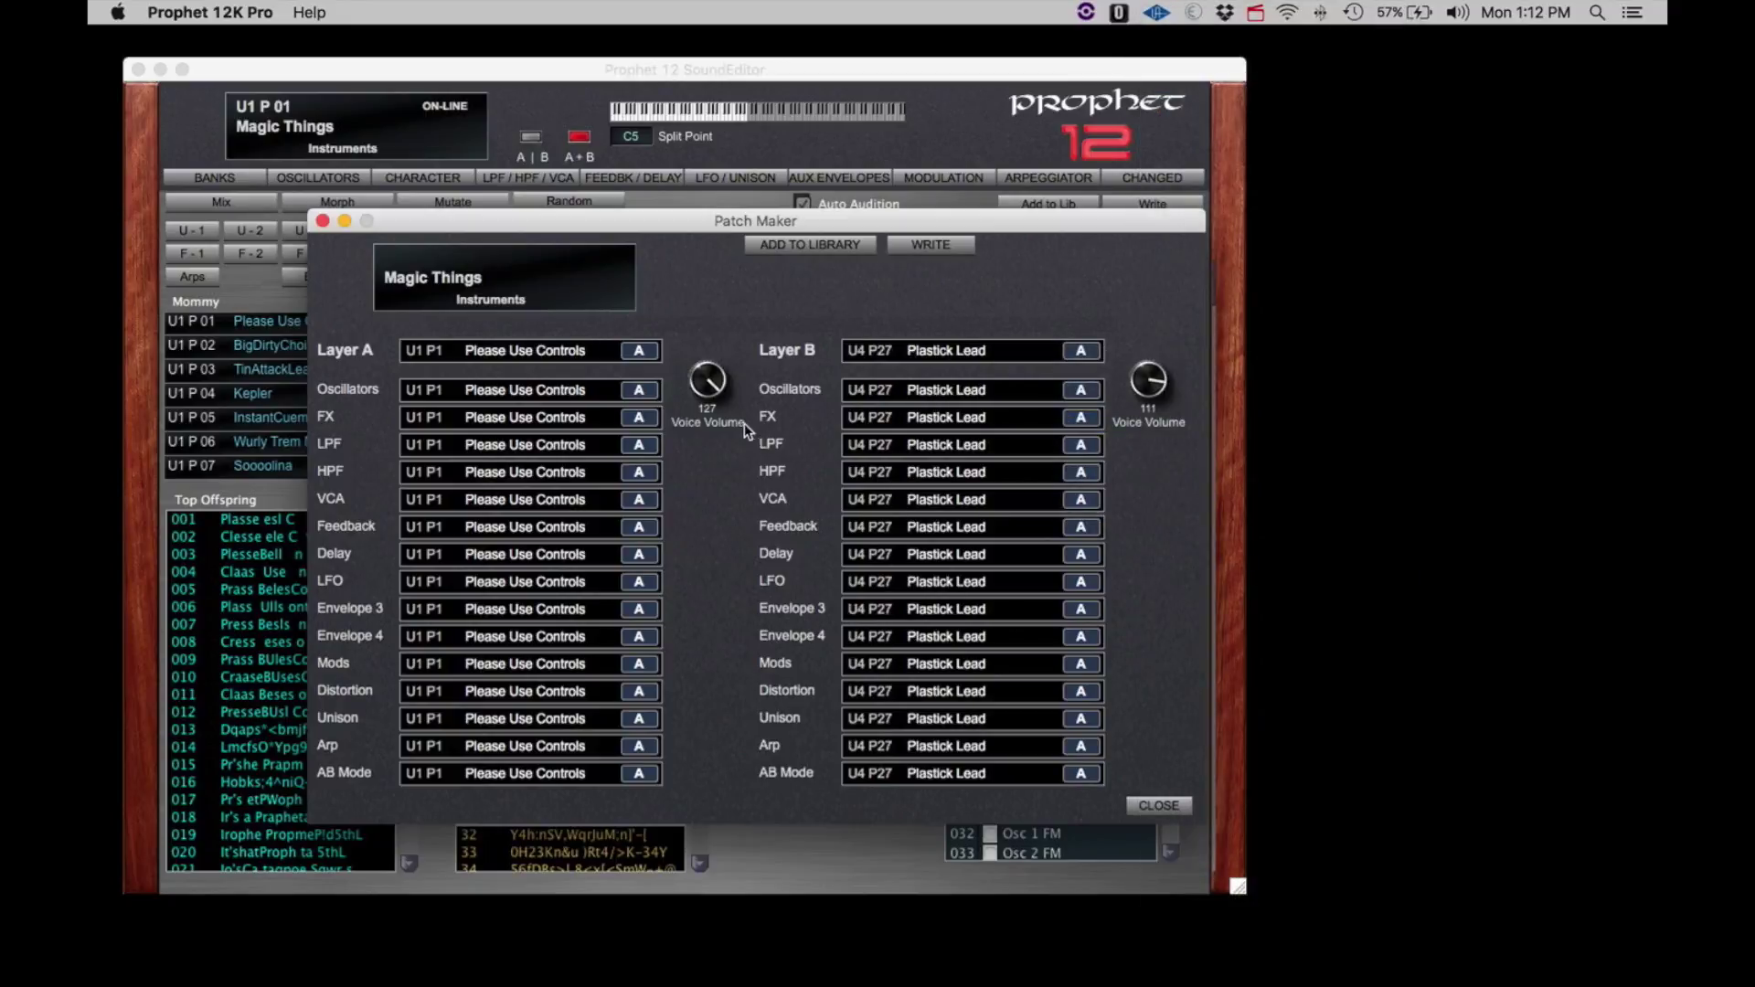
{"action": "scroll", "coordinate": [1158, 373], "scroll_direction": "up", "scroll_amount": 5}
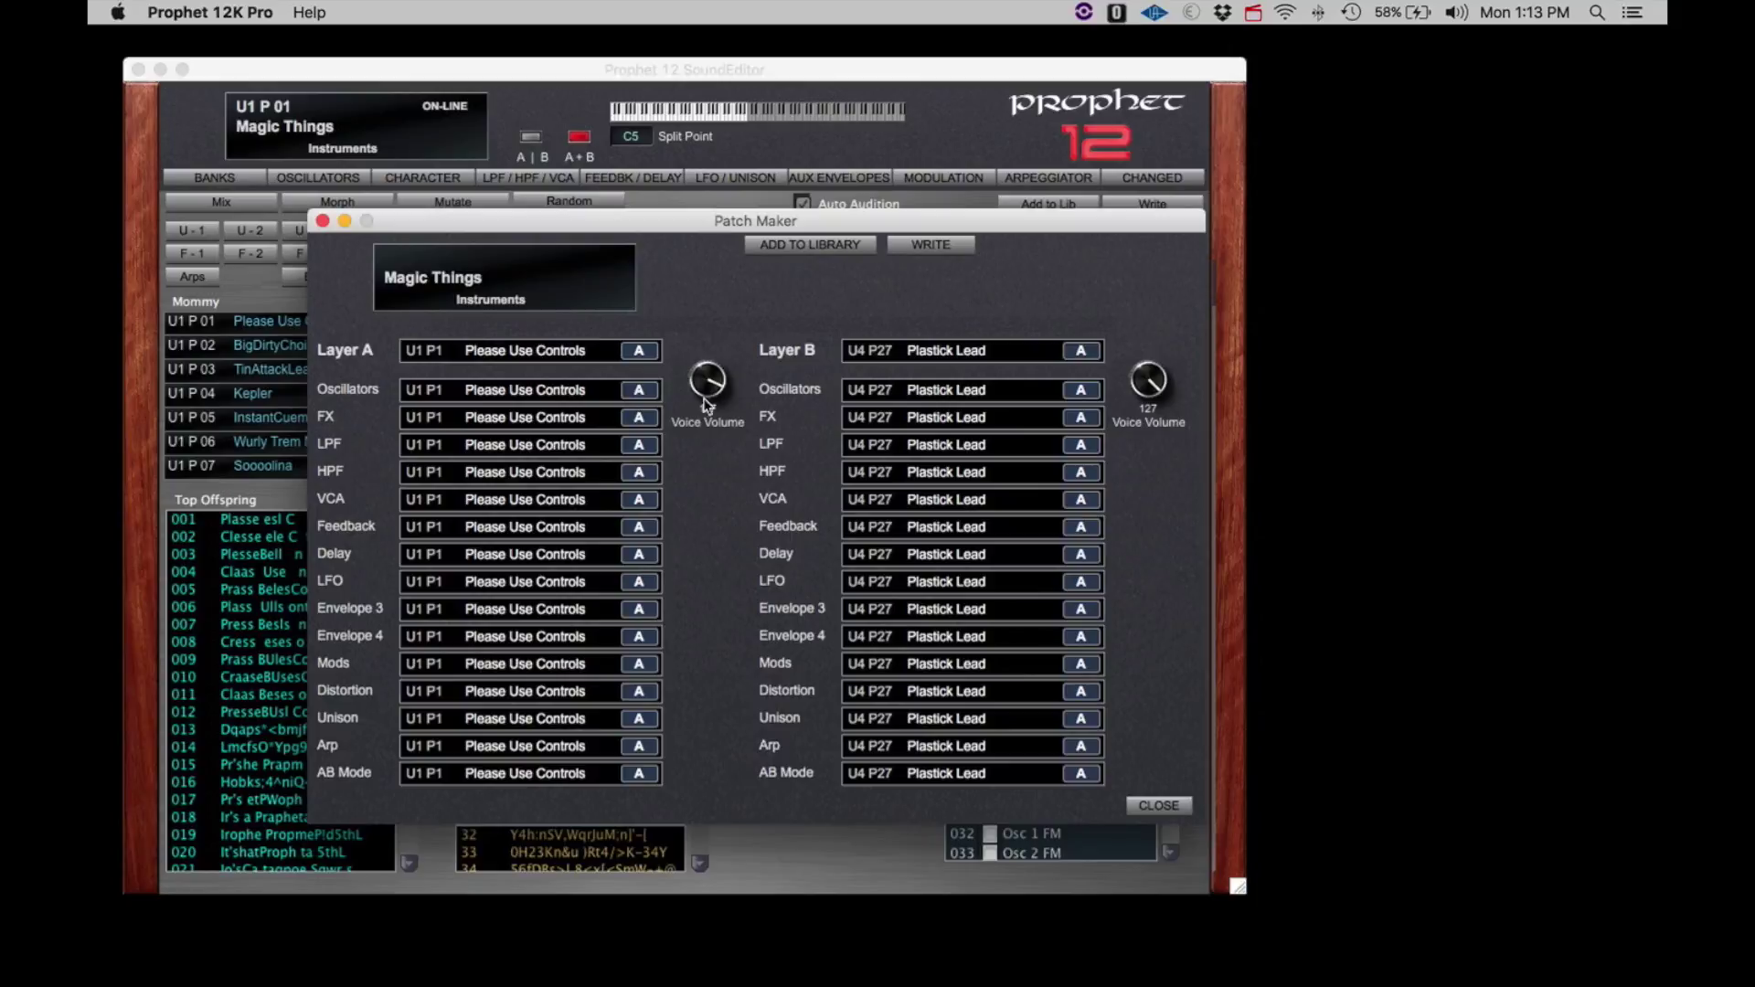
Replace all of Layer B with U4 P32 Cosmic Lead at voice volume 127 and lower Layer A's voice volume
{"action": "left_click_drag", "start_coordinate": [1149, 378], "coordinate": [1149, 508]}
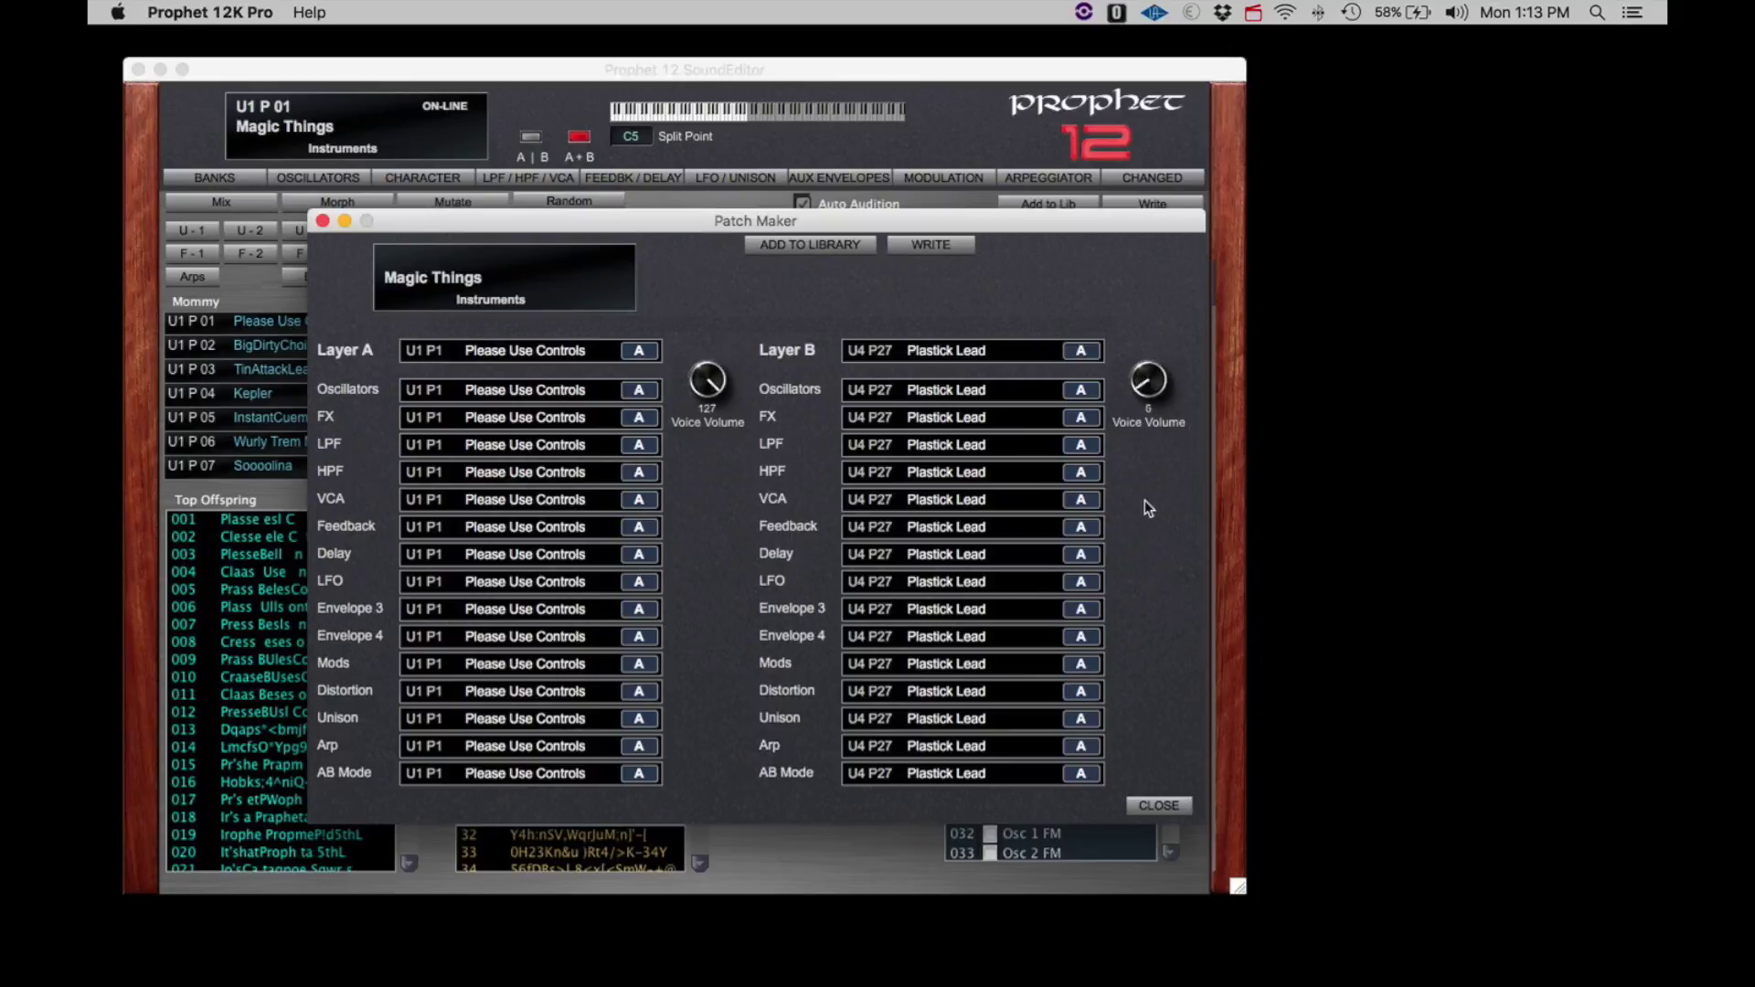
{"action": "left_click", "coordinate": [999, 352]}
{"action": "mouse_move", "coordinate": [1069, 426]}
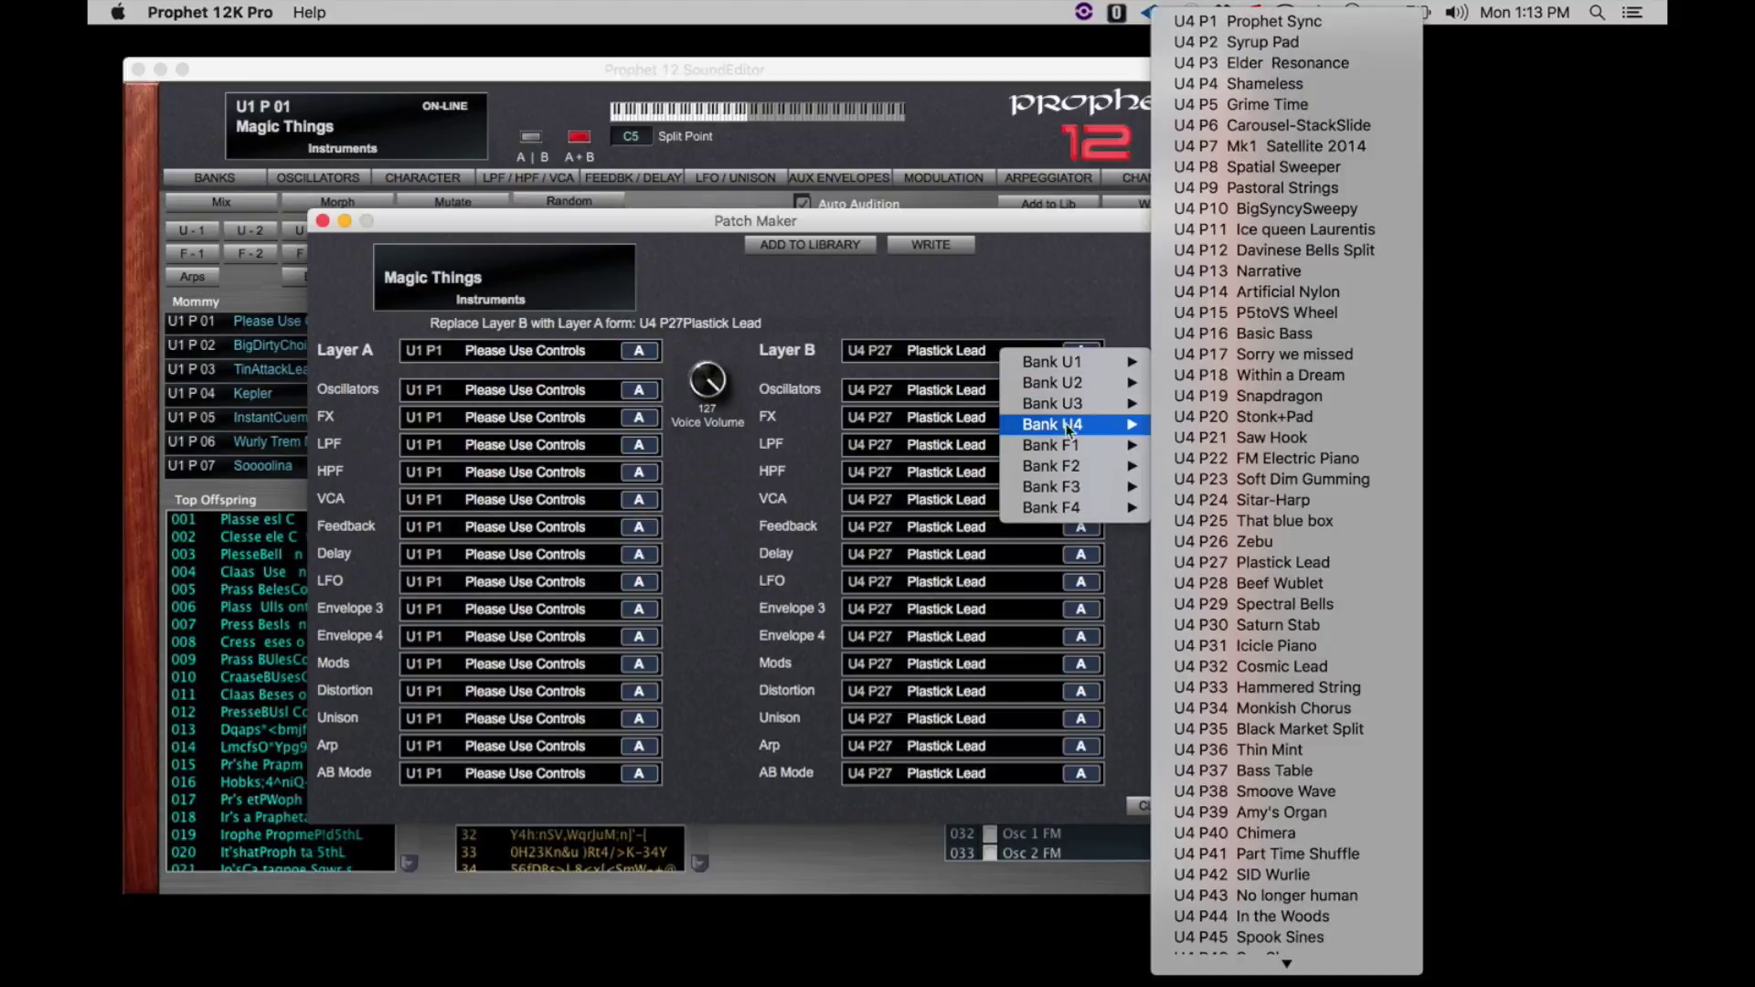
{"action": "left_click", "coordinate": [1297, 672]}
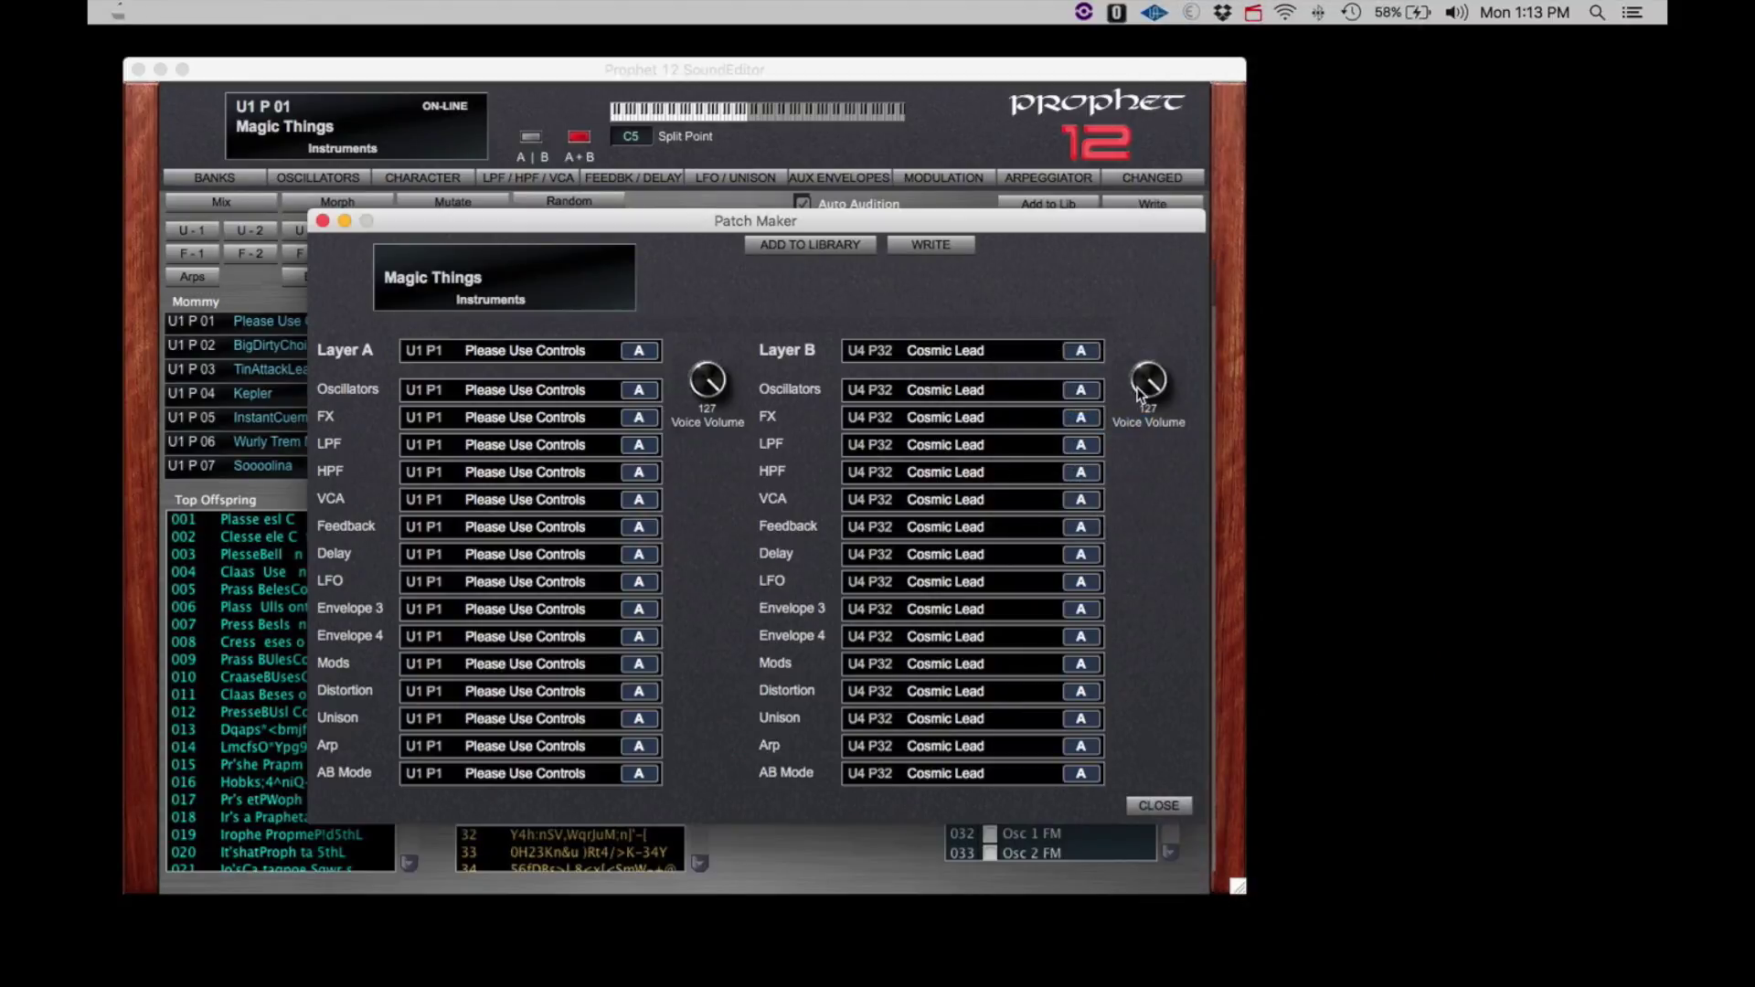
{"action": "left_click_drag", "start_coordinate": [1147, 384], "coordinate": [1130, 262]}
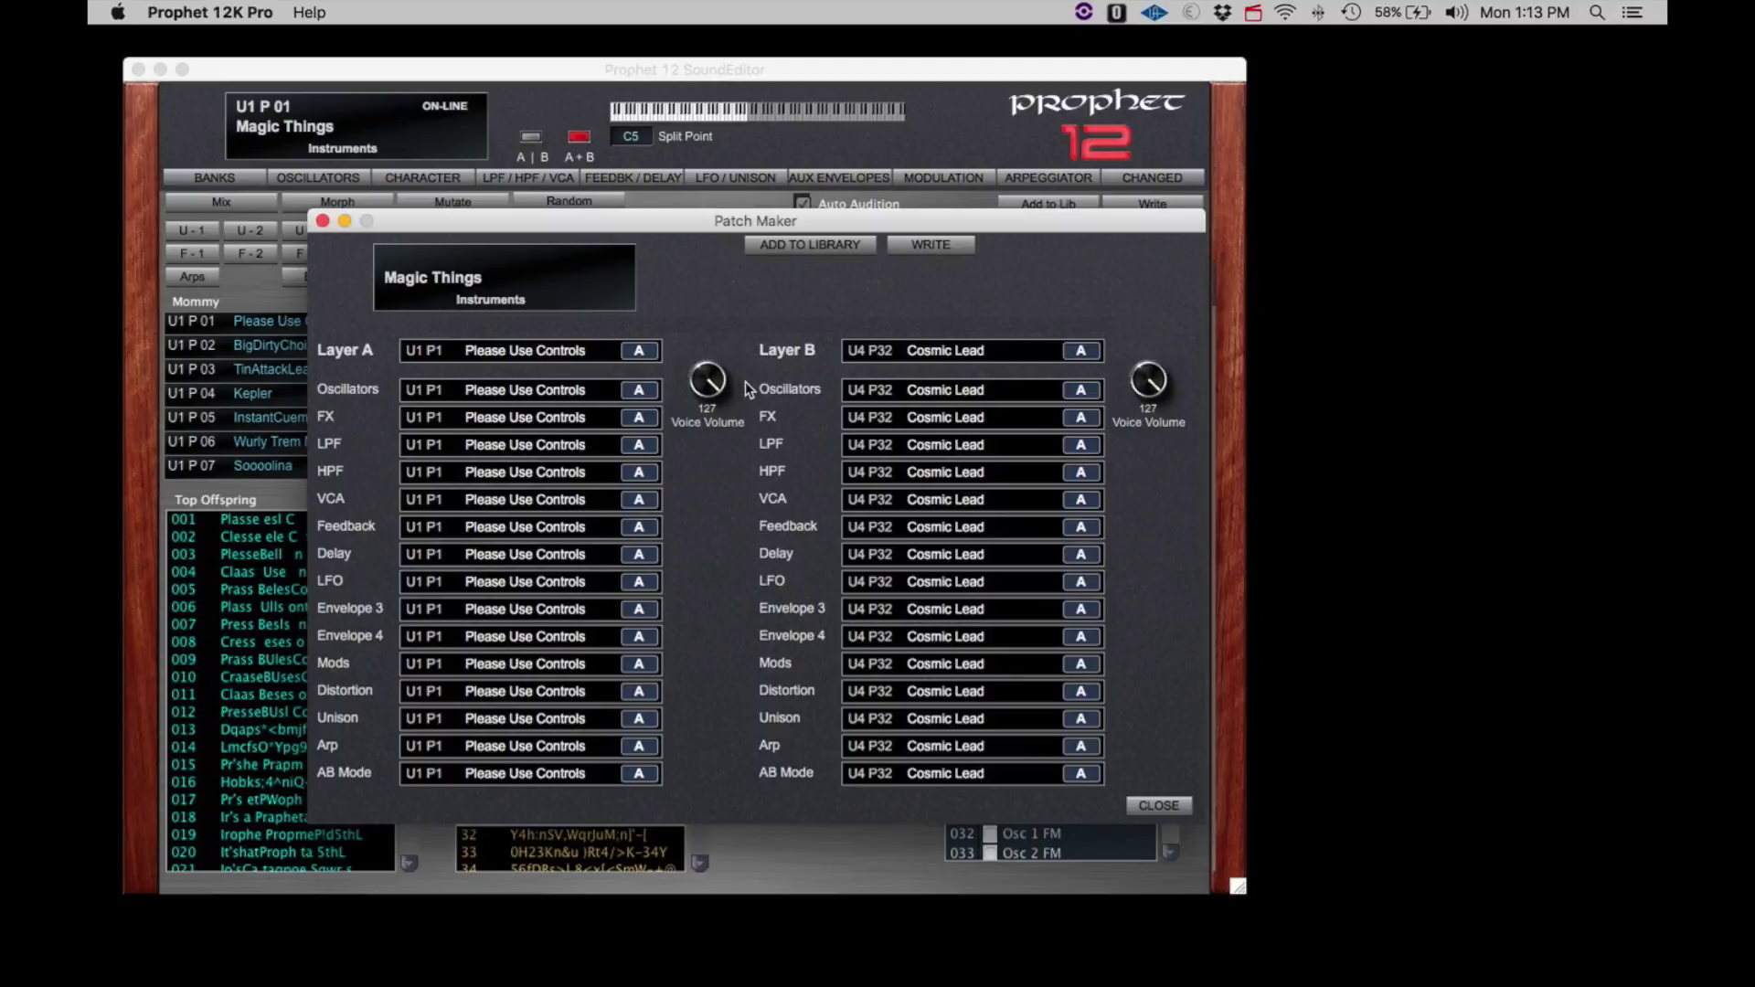
{"action": "left_click_drag", "start_coordinate": [709, 380], "coordinate": [689, 446]}
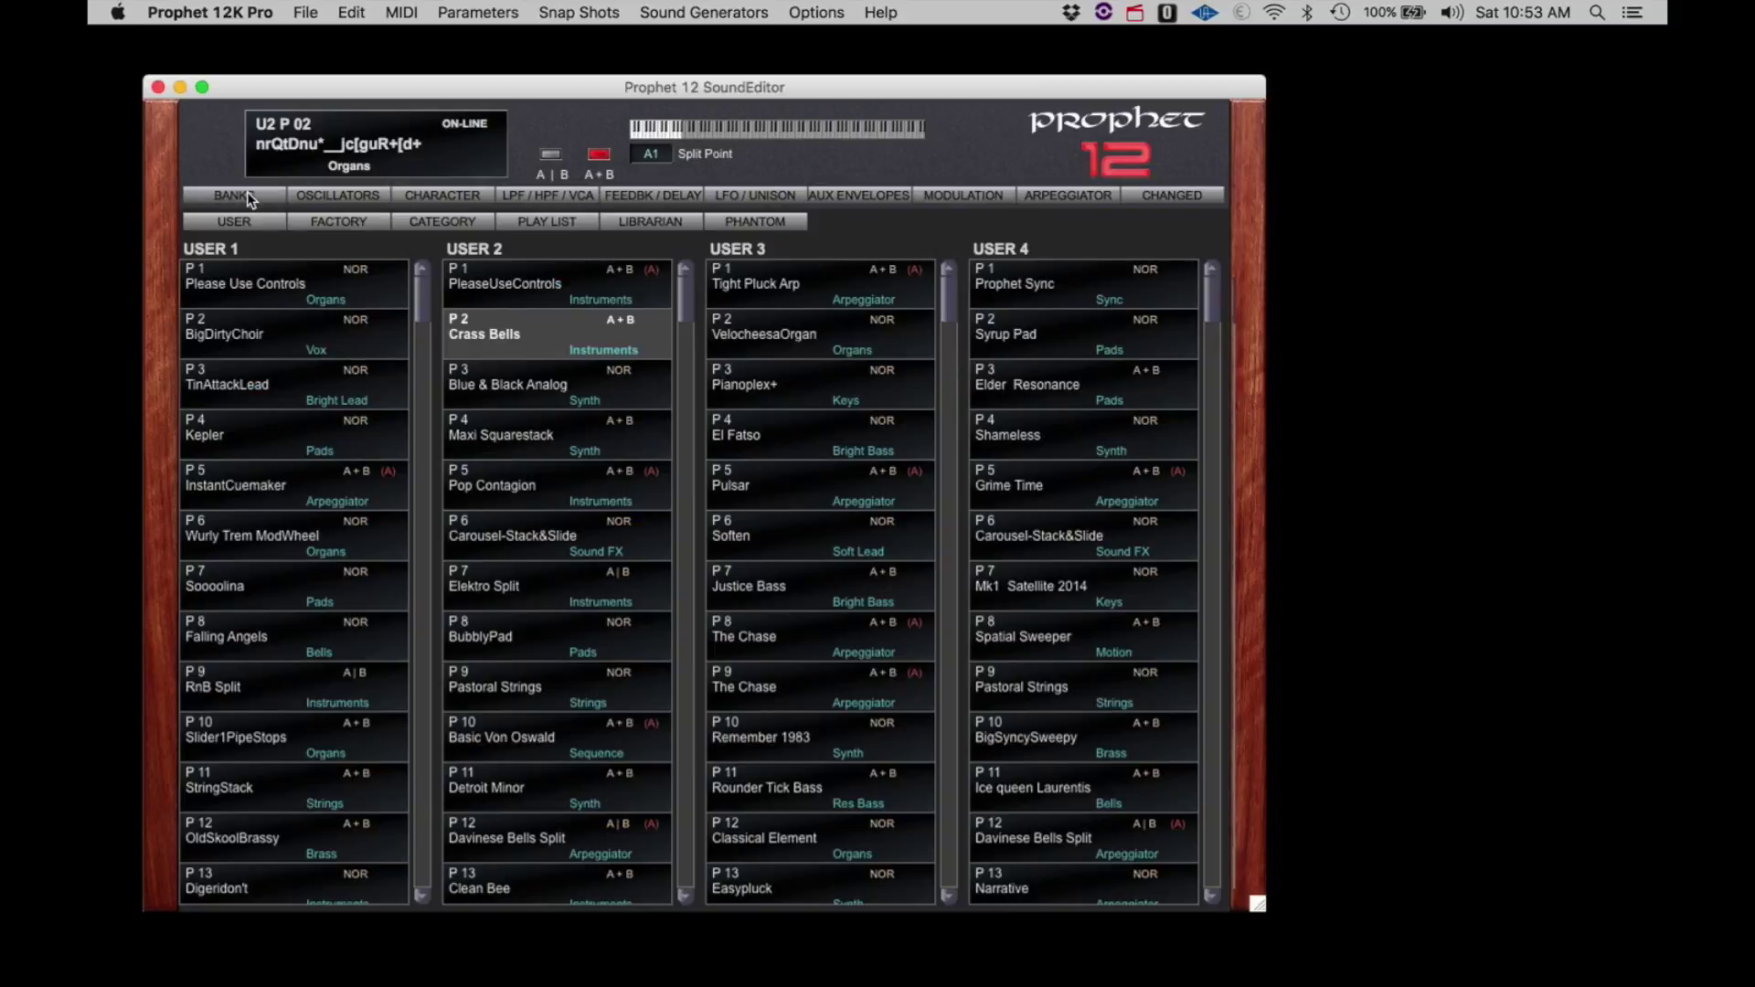
Open the librarian in the Bank Manager and add the programs from Top Offspring to the library
{"action": "left_click", "coordinate": [252, 196]}
{"action": "left_click", "coordinate": [642, 222]}
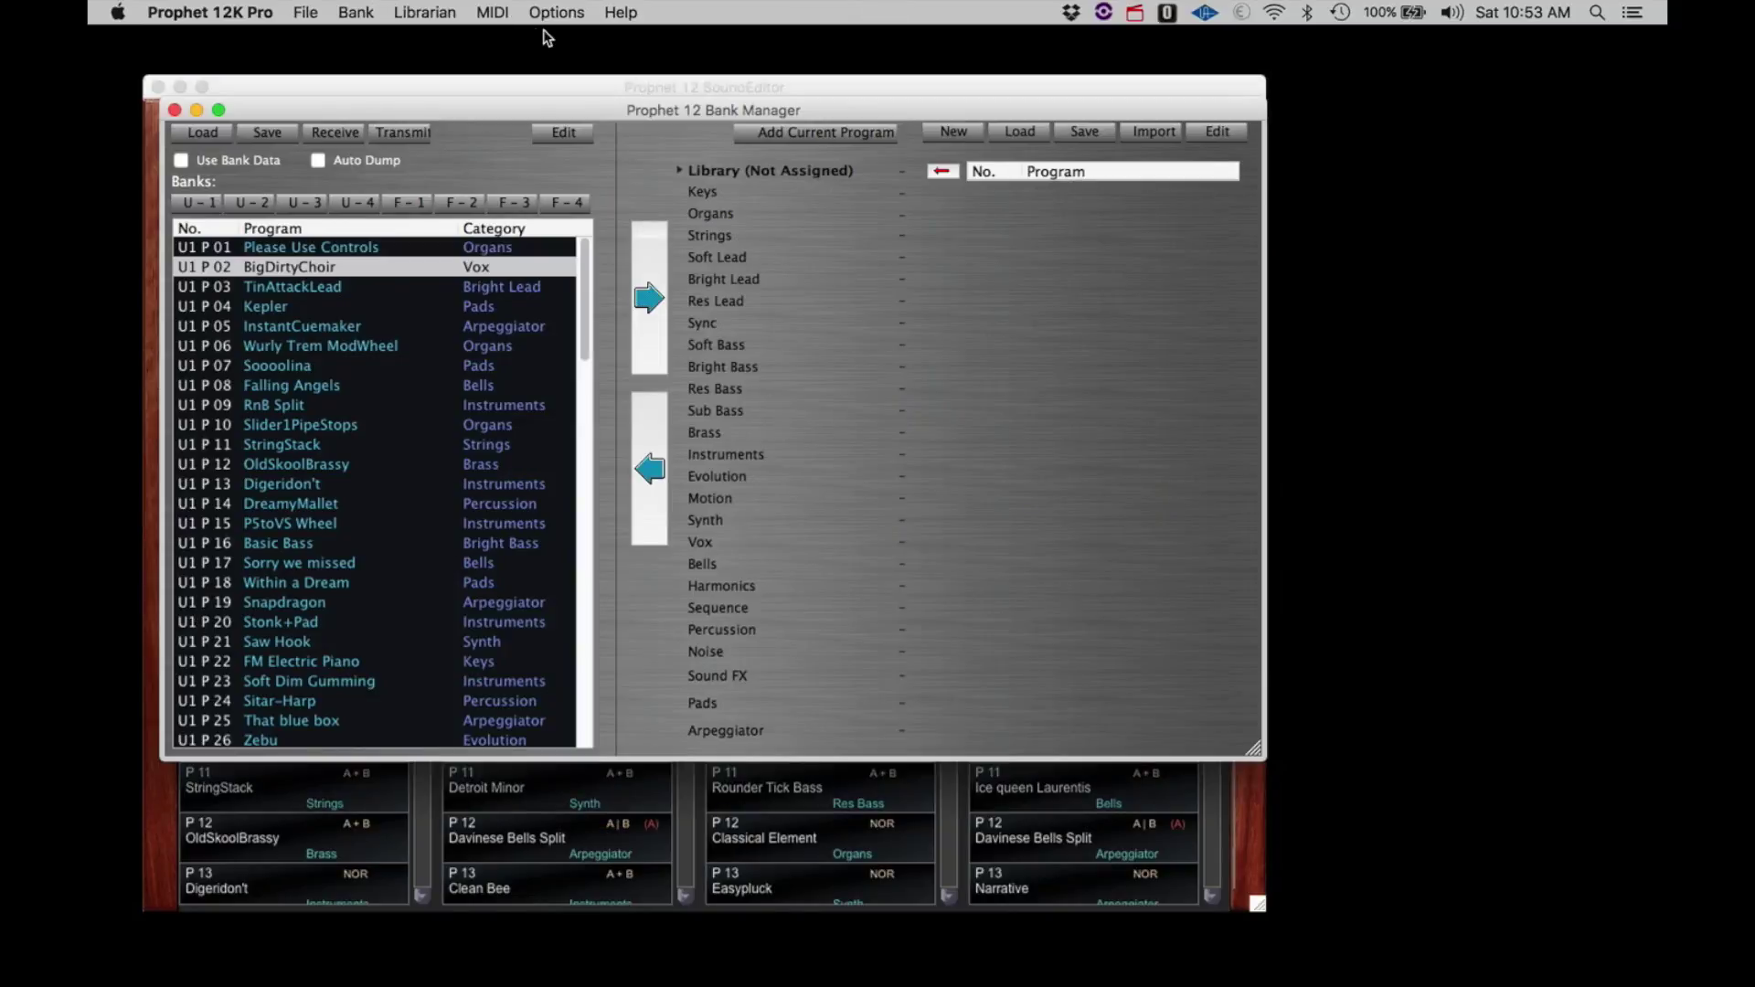
{"action": "left_click", "coordinate": [426, 12]}
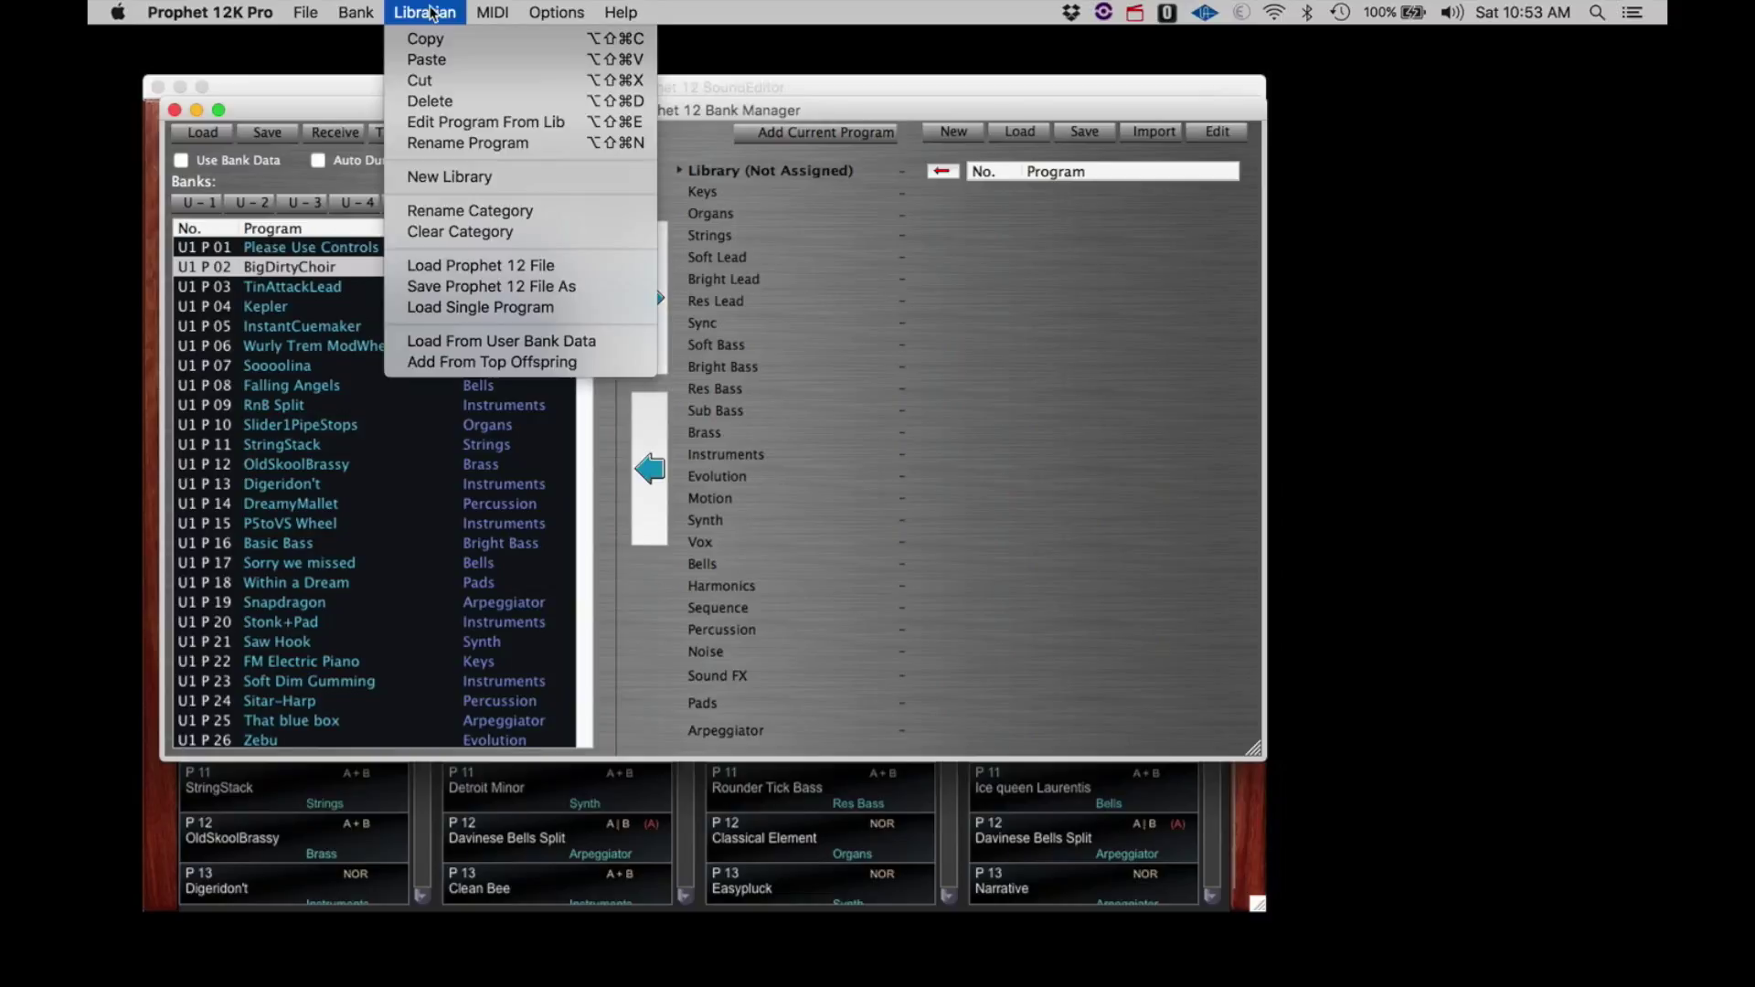
{"action": "left_click", "coordinate": [455, 360]}
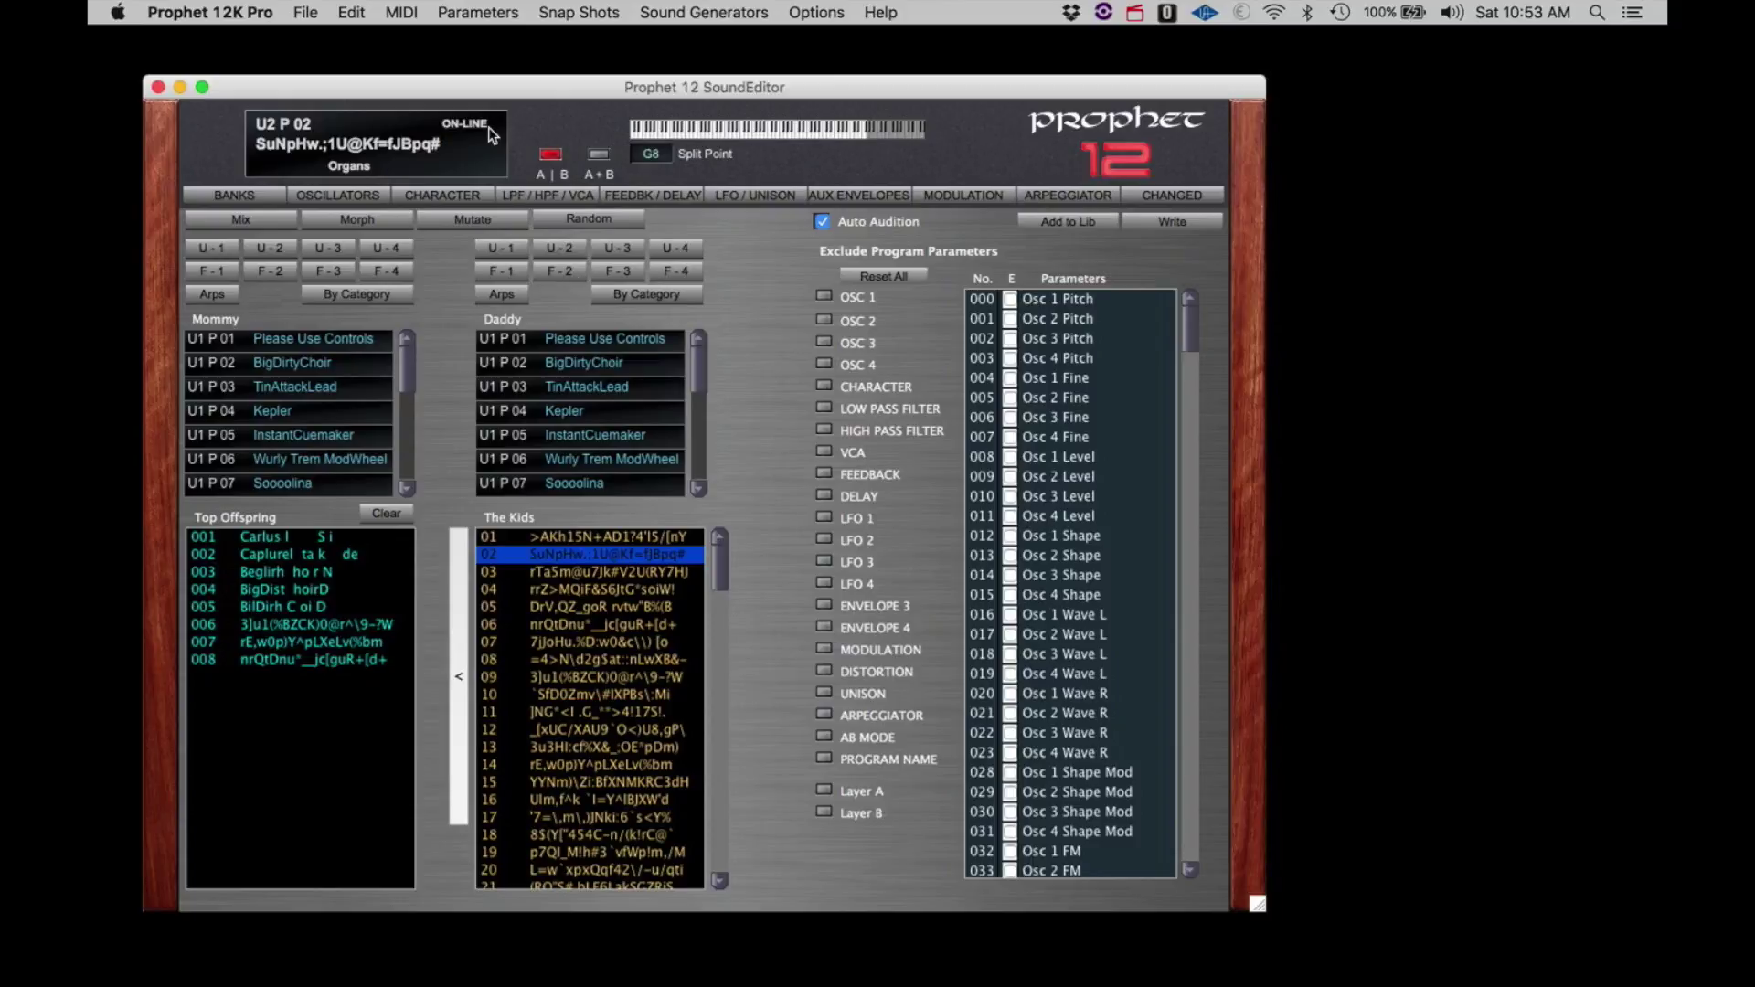
View the list of stored program snapshots and close it again
{"action": "left_click", "coordinate": [569, 13]}
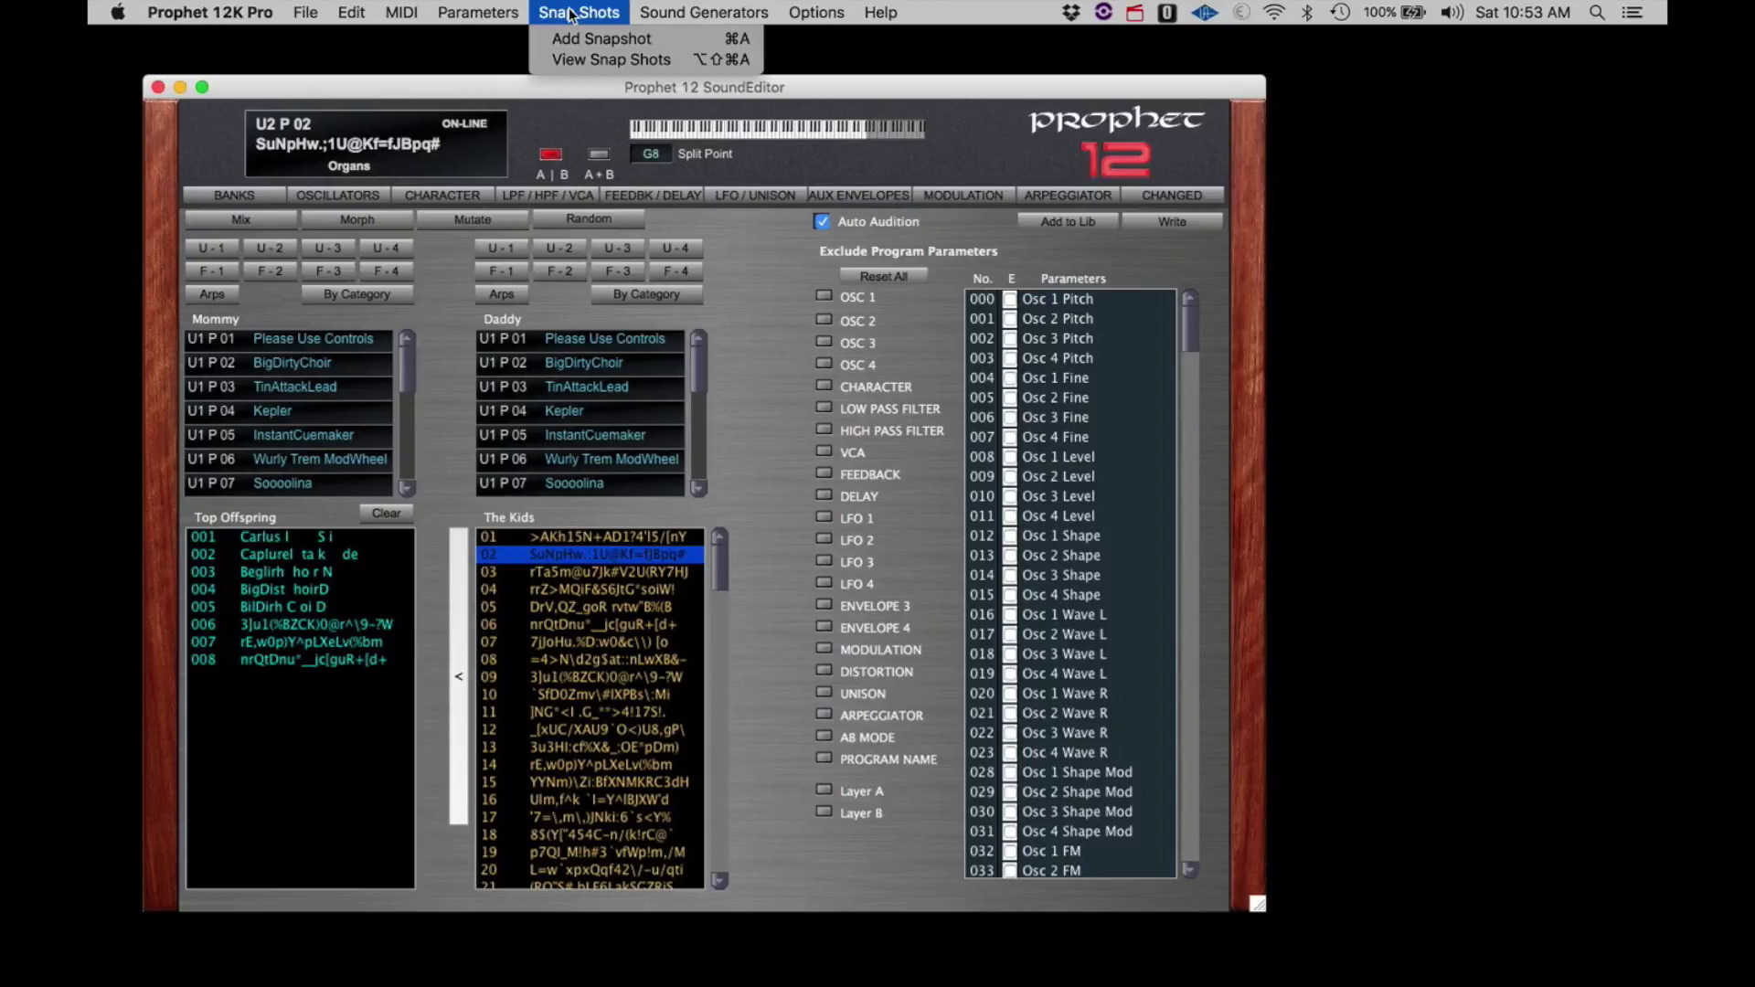
{"action": "left_click", "coordinate": [572, 59]}
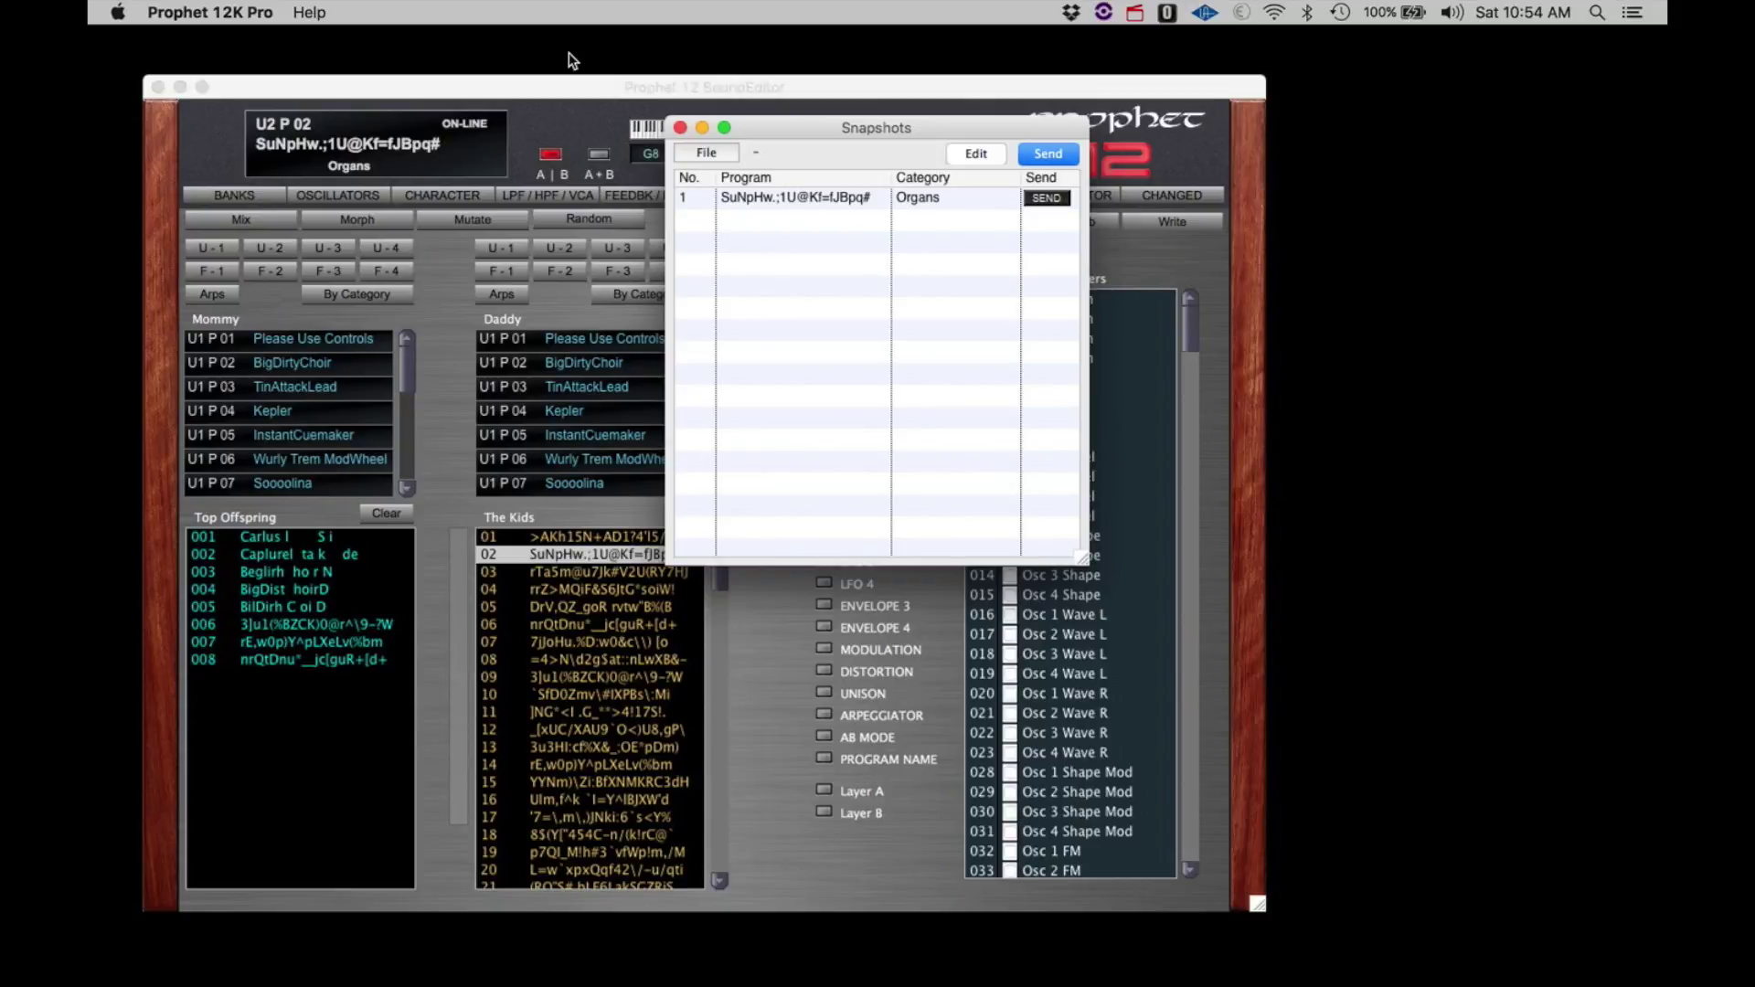
{"action": "left_click", "coordinate": [680, 128]}
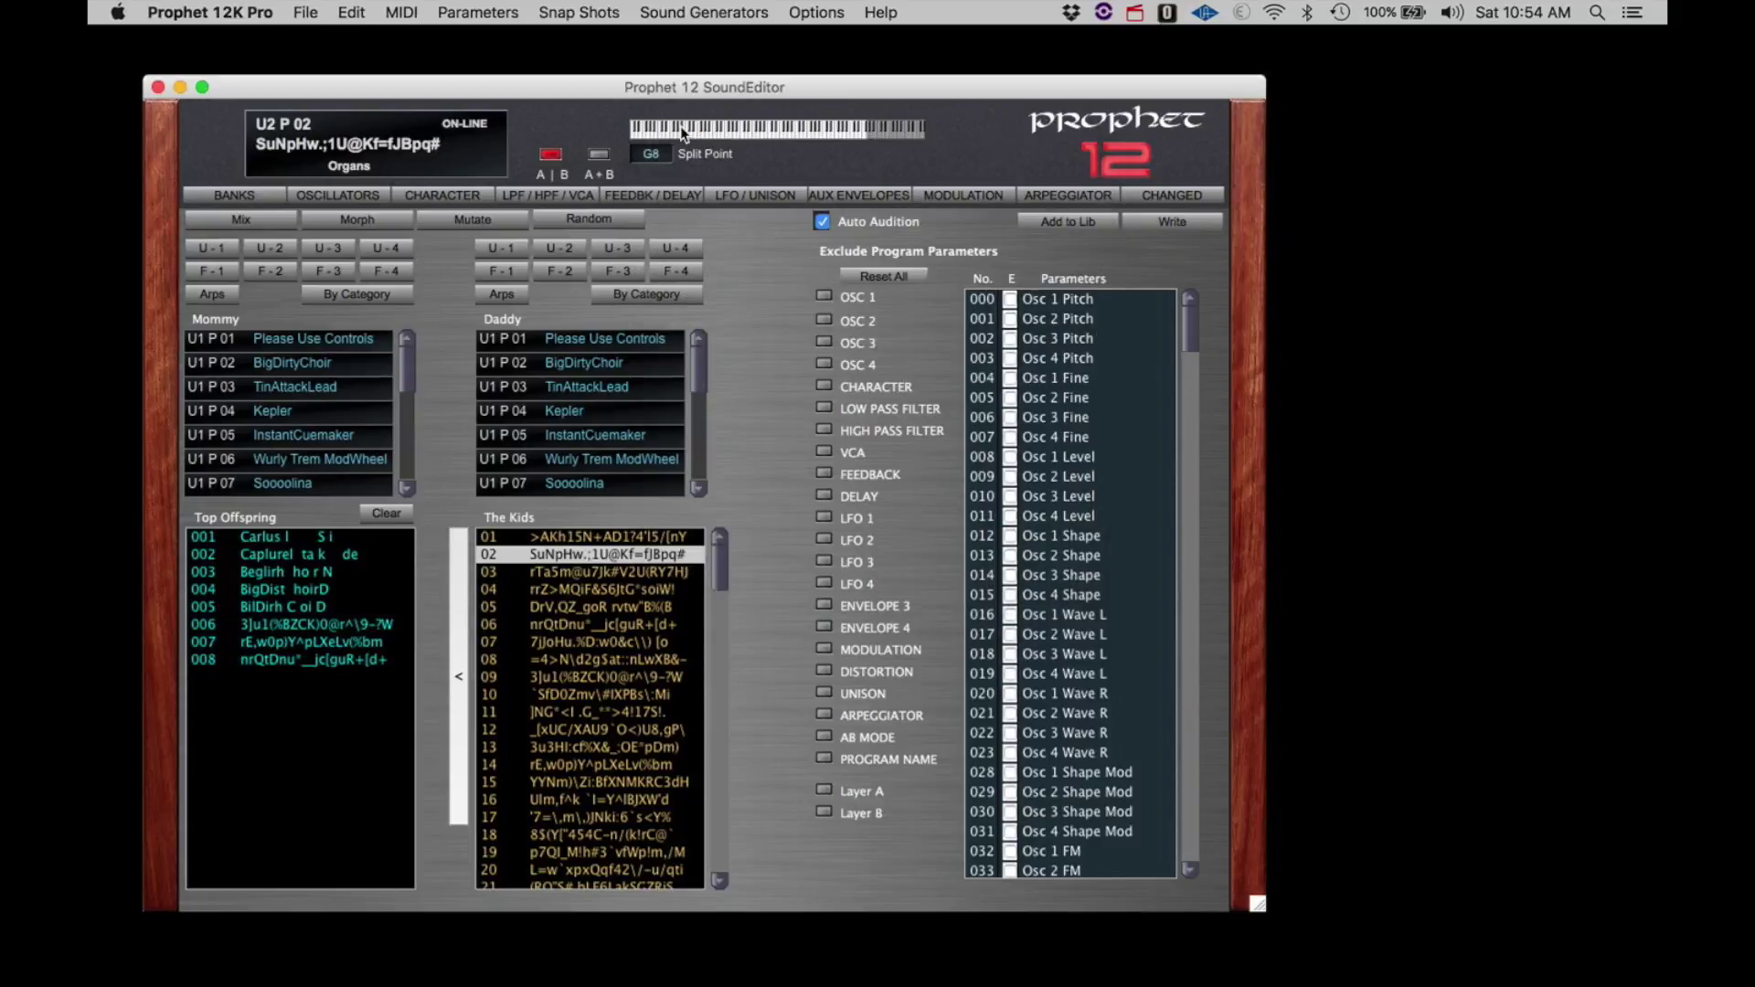